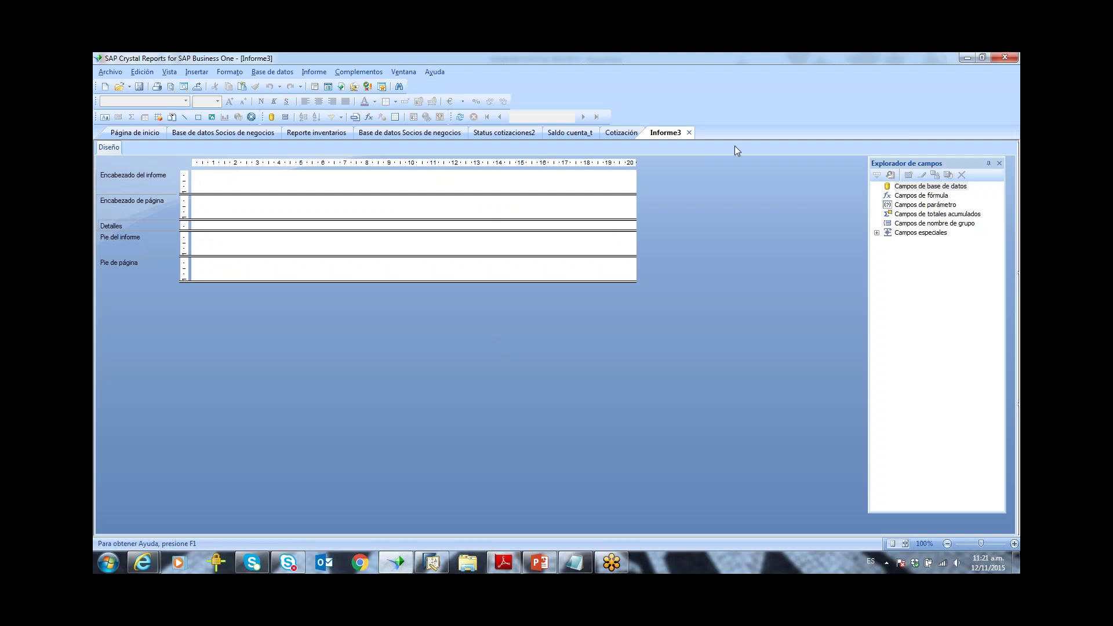
# Step: Close the Informe3 report without saving its changes and start a new blank report from the start page
pyautogui.click(690, 134)
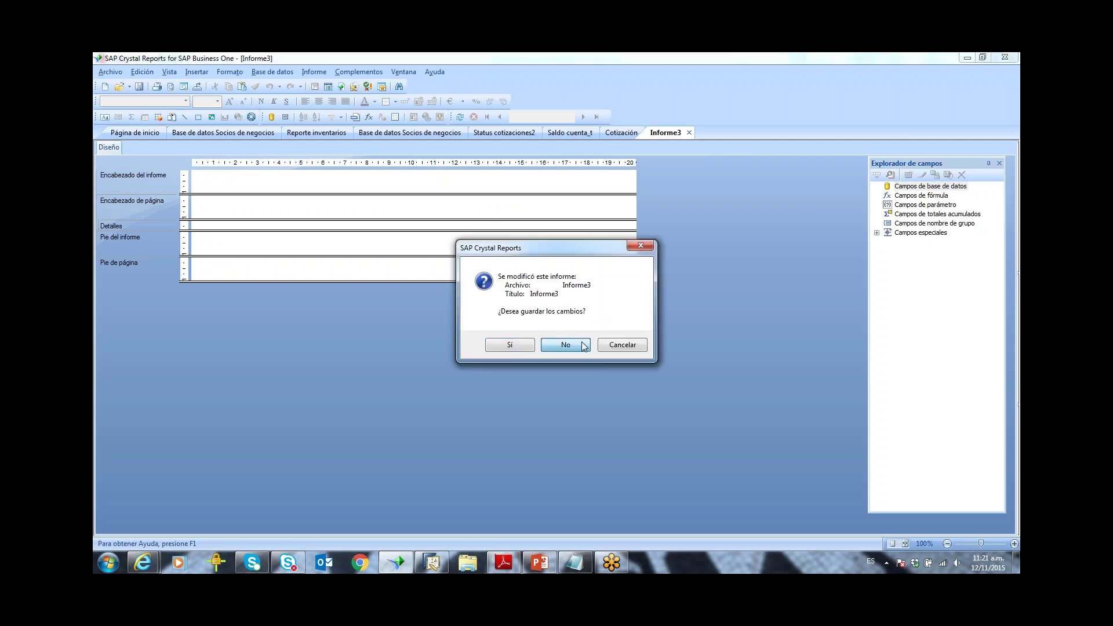
pyautogui.click(577, 346)
pyautogui.click(139, 133)
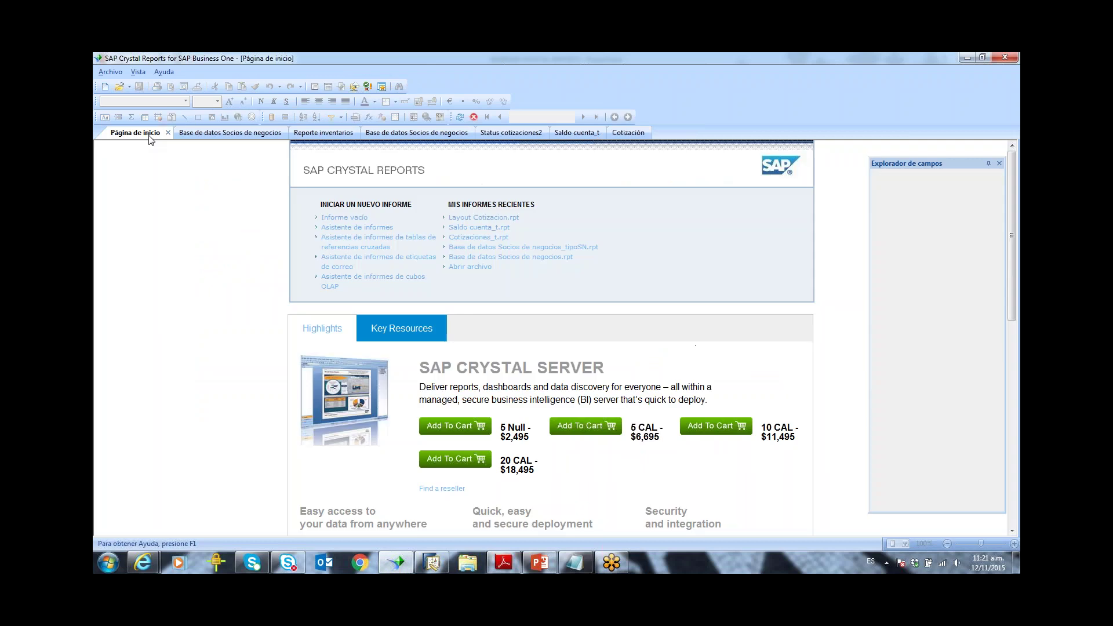
pyautogui.click(344, 217)
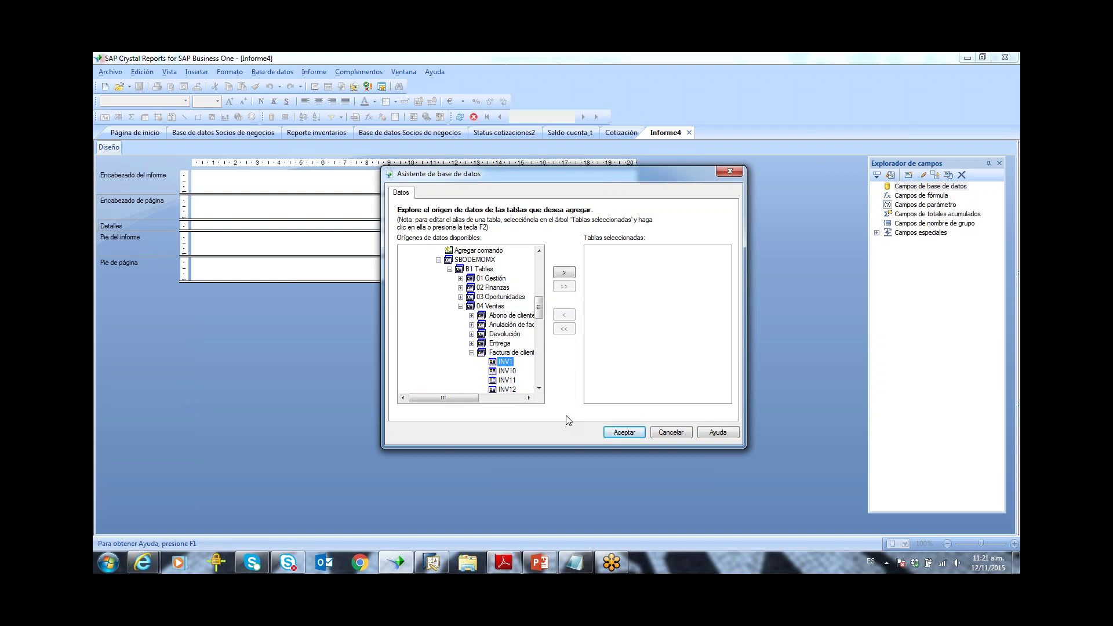
# Step: Examine the SBODEMOMX customer invoice tables from INV1 to OINV, and cancel the database assistant without adding any table
pyautogui.moveTo(460, 398); pyautogui.dragTo(479, 400)
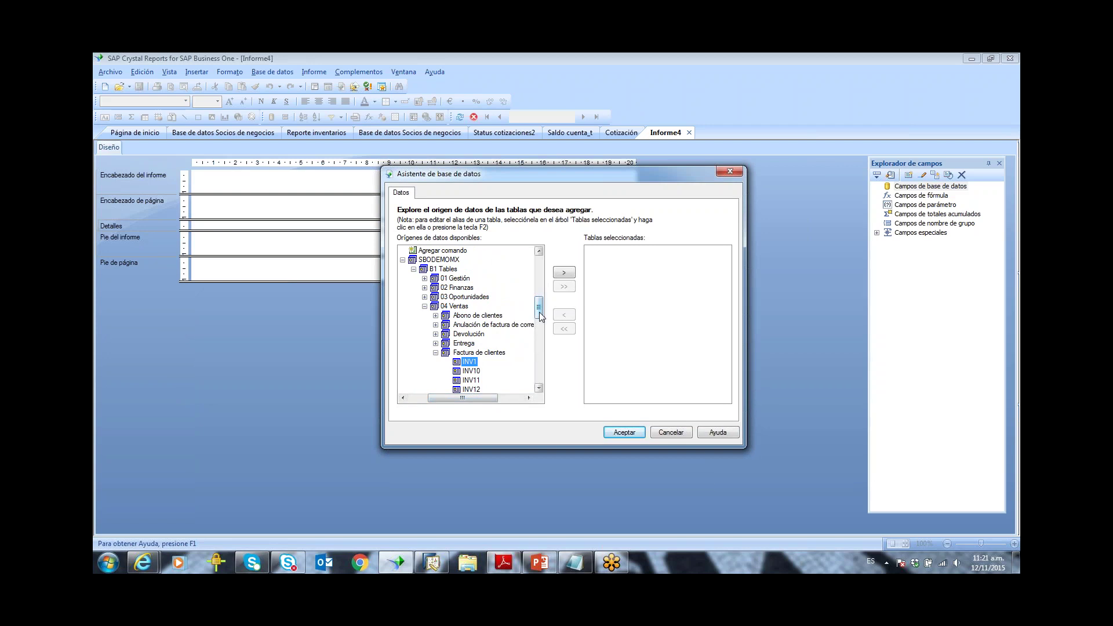
pyautogui.moveTo(539, 316); pyautogui.dragTo(544, 335)
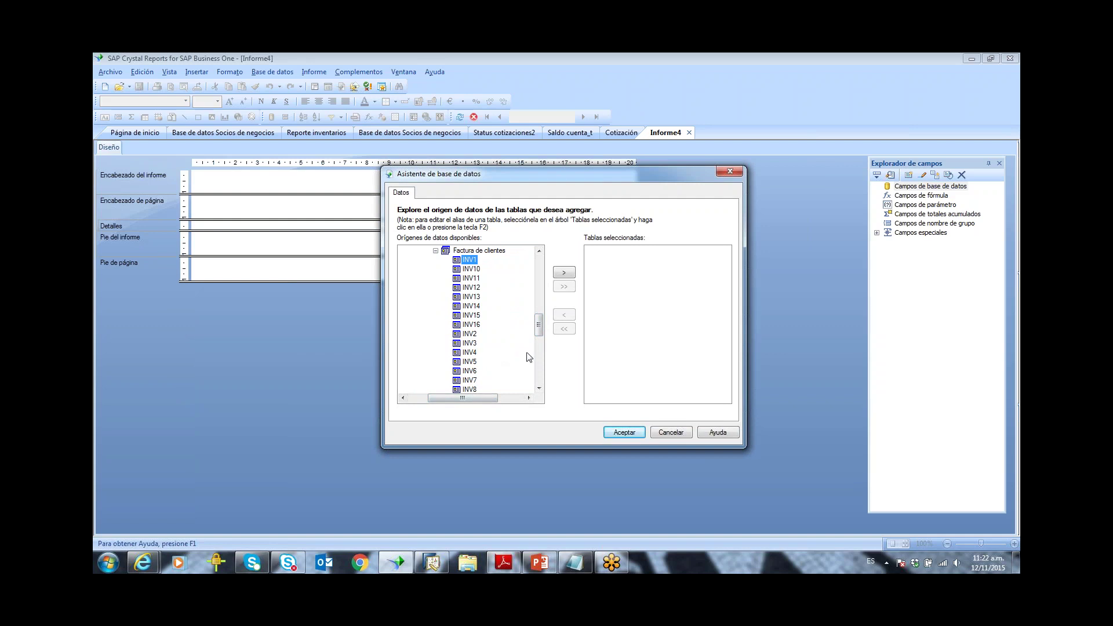
pyautogui.moveTo(539, 325); pyautogui.dragTo(541, 340)
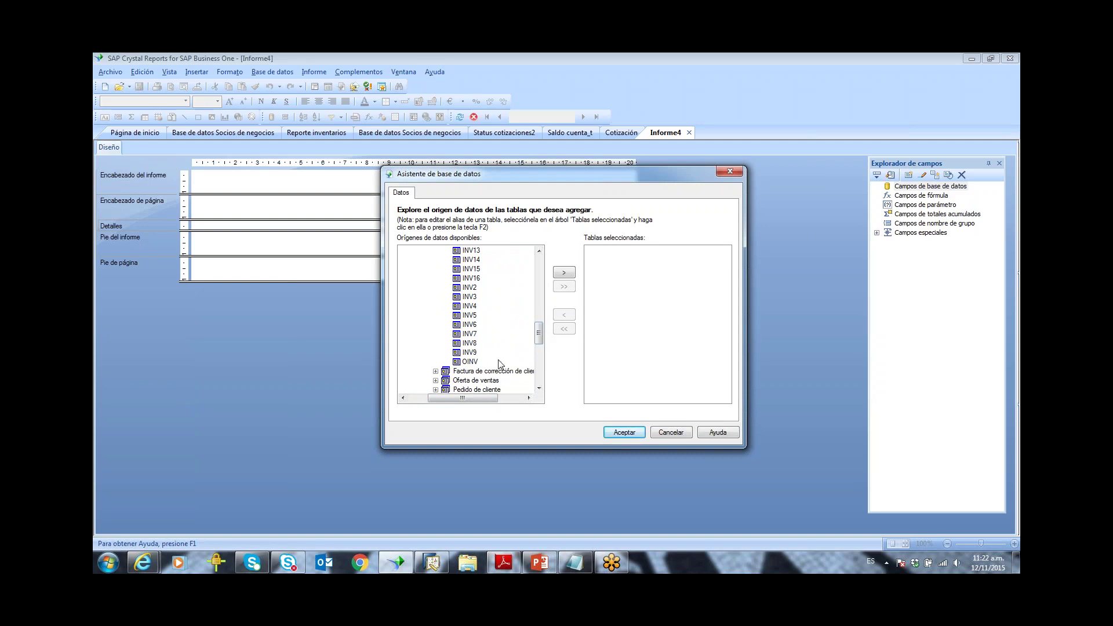
pyautogui.click(473, 361)
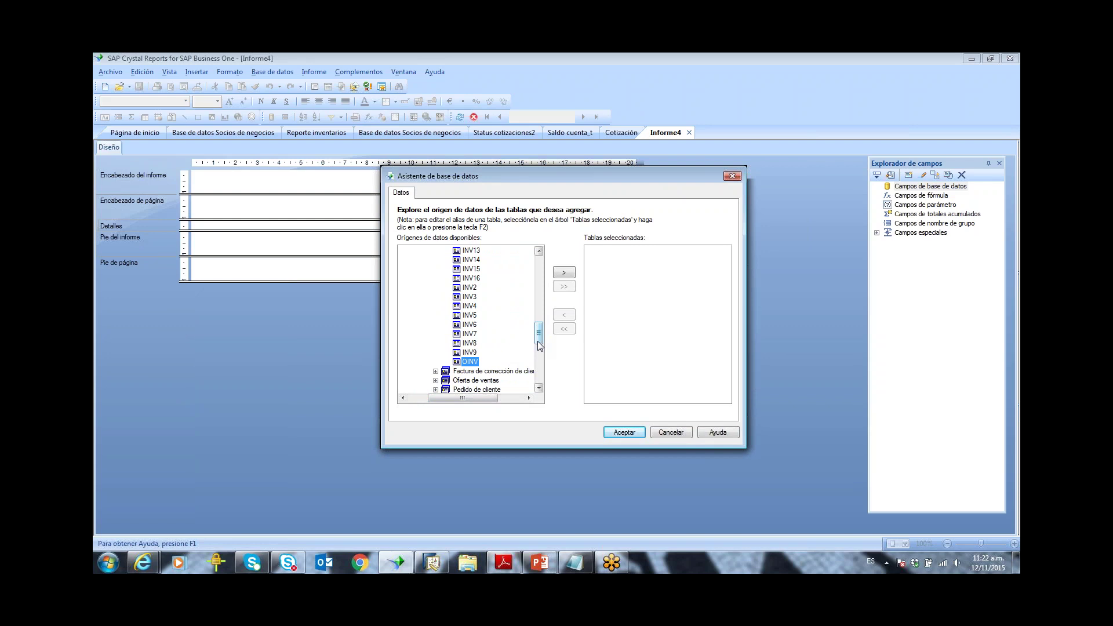
pyautogui.moveTo(537, 340); pyautogui.dragTo(538, 338)
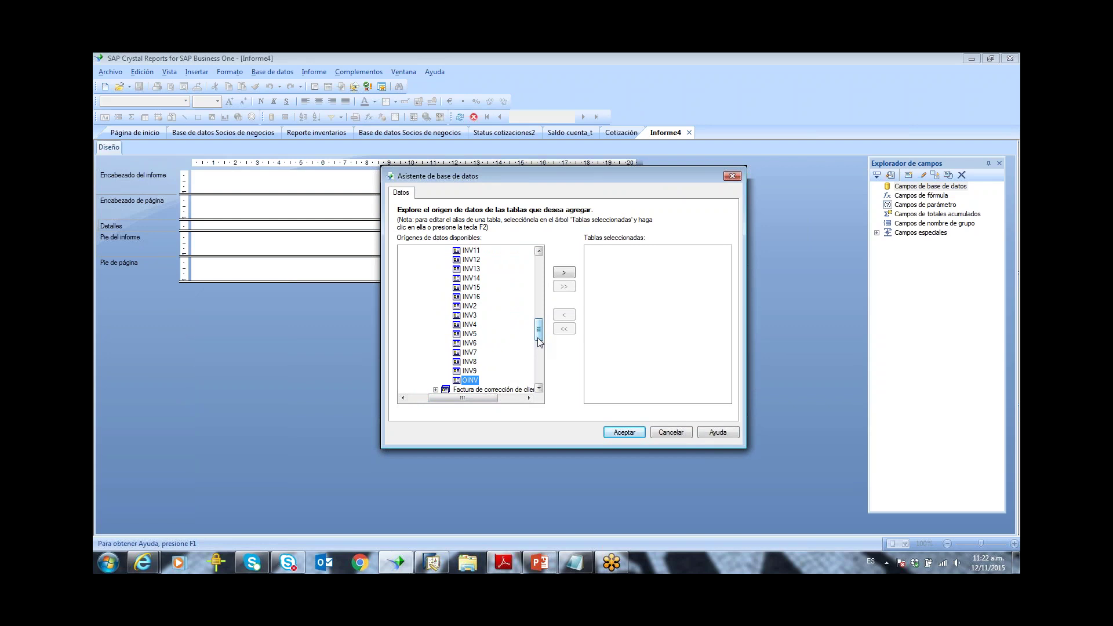
pyautogui.click(612, 562)
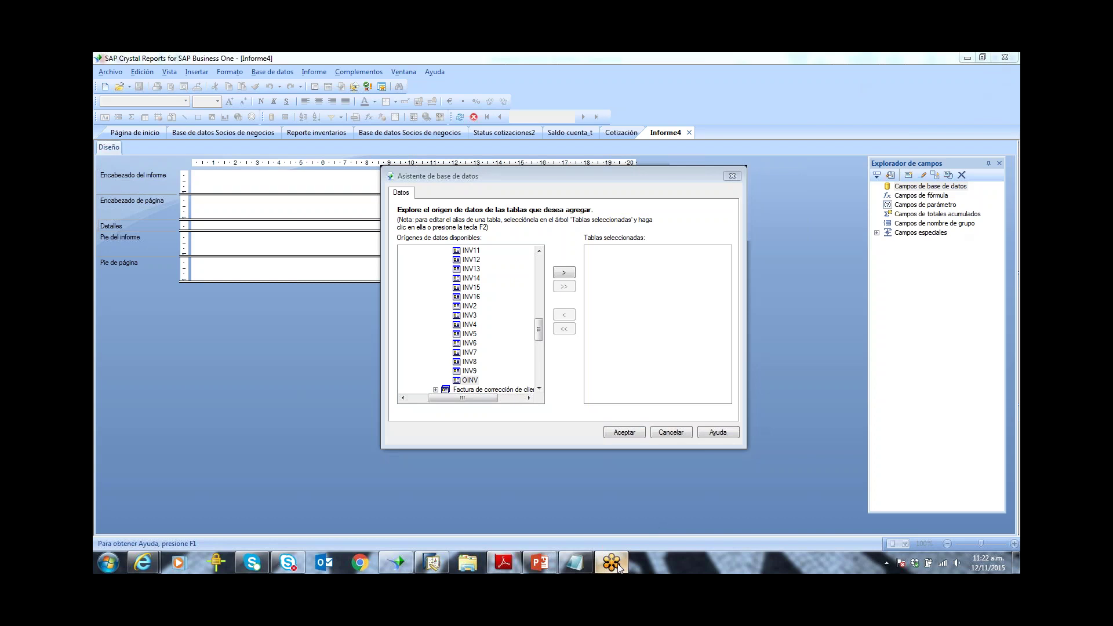
pyautogui.click(968, 57)
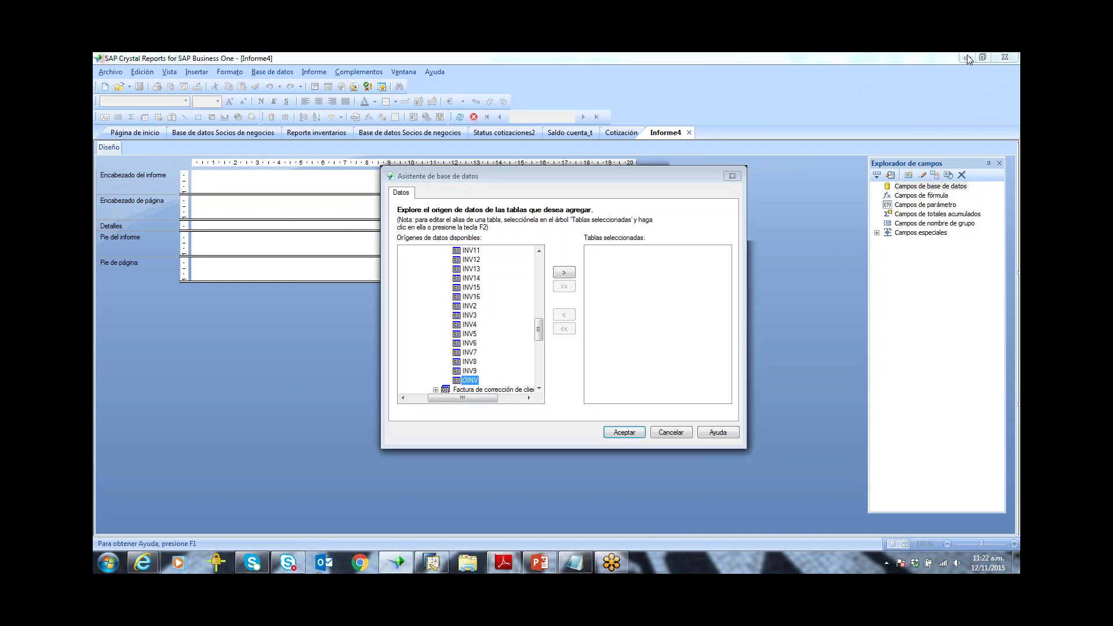
pyautogui.click(670, 432)
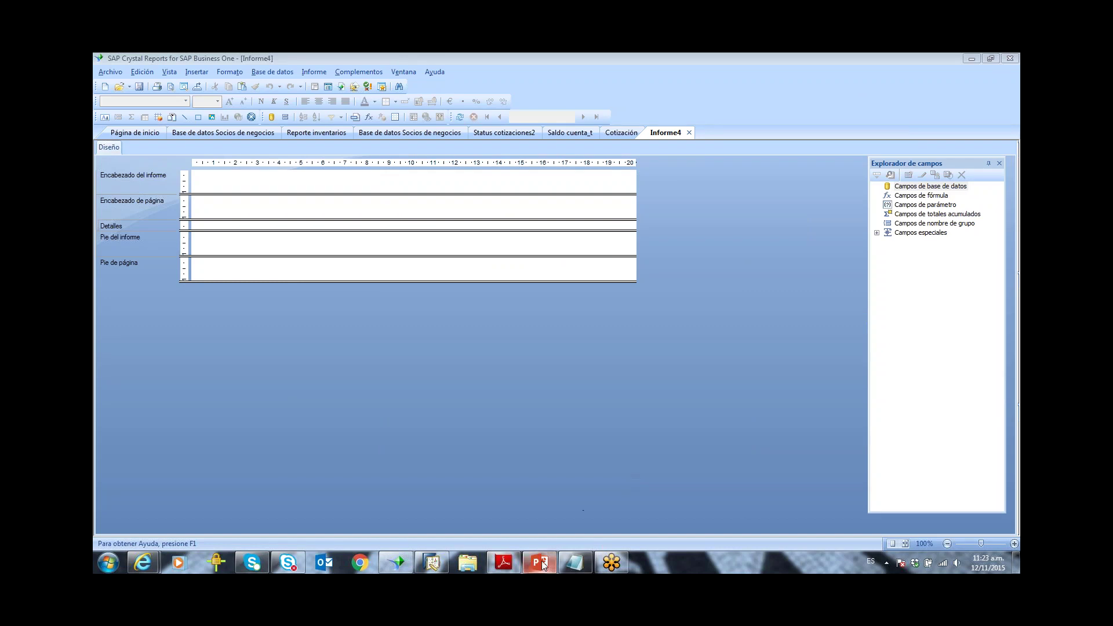
# Step: Switch to the PowerPoint webinar presentation and review slides 13 to 17 on table information, Crystal Reports integration and selection criteria
pyautogui.moveTo(543, 564)
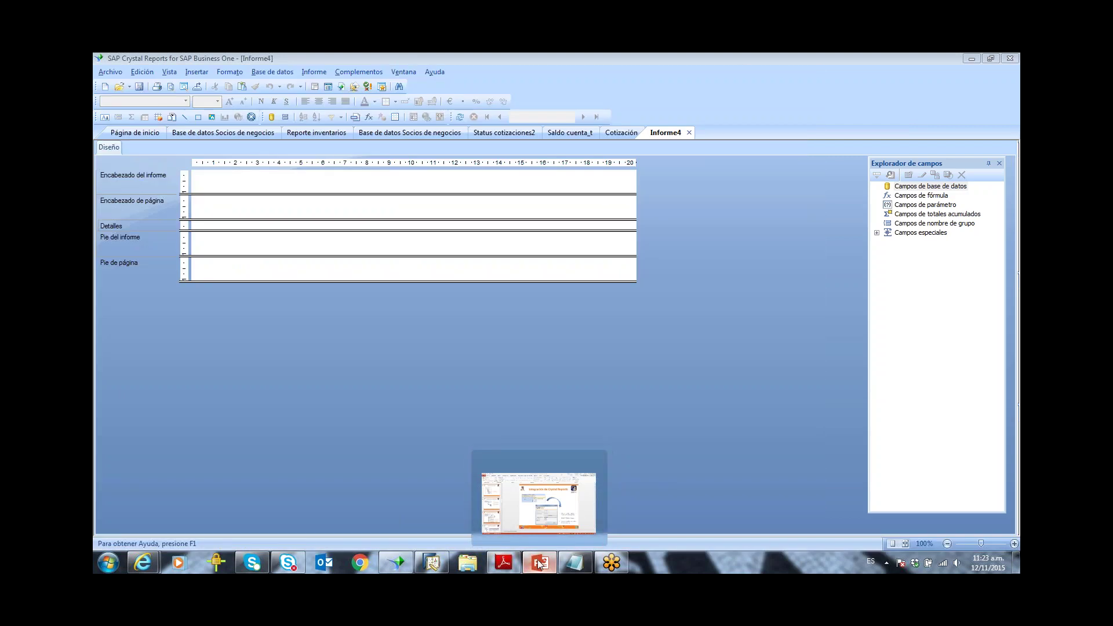
pyautogui.click(539, 563)
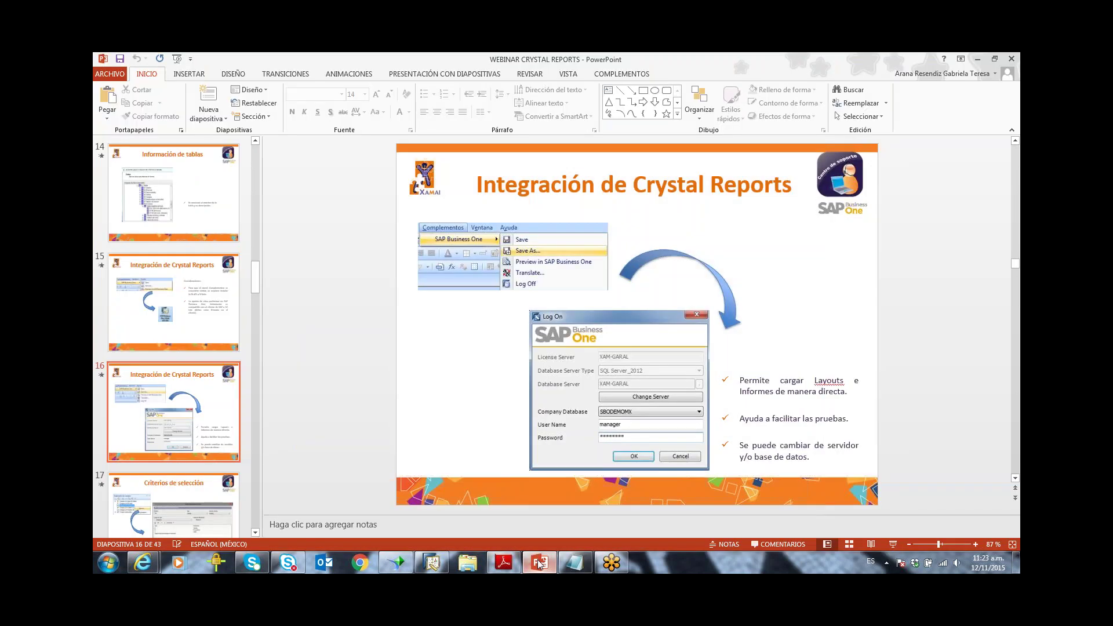
pyautogui.click(226, 314)
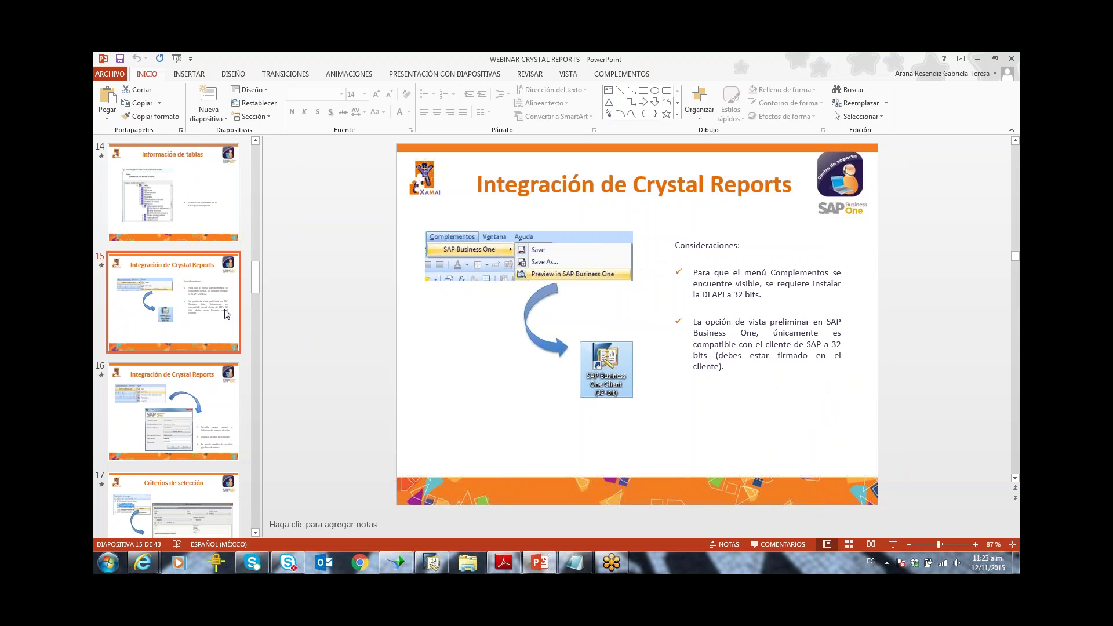
pyautogui.click(223, 210)
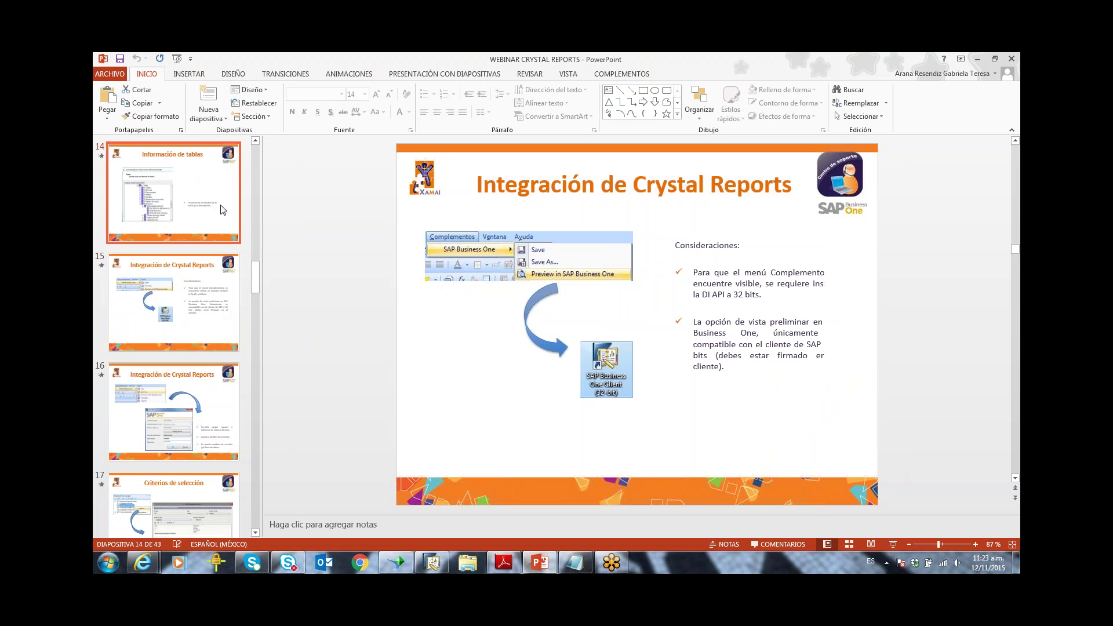
pyautogui.click(198, 483)
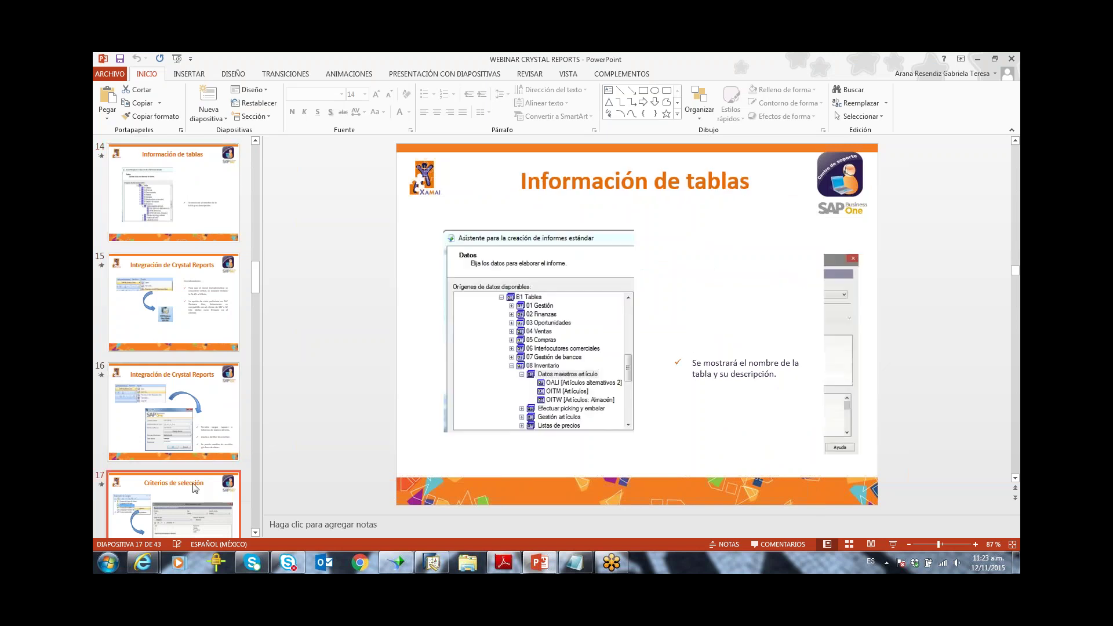
pyautogui.click(221, 307)
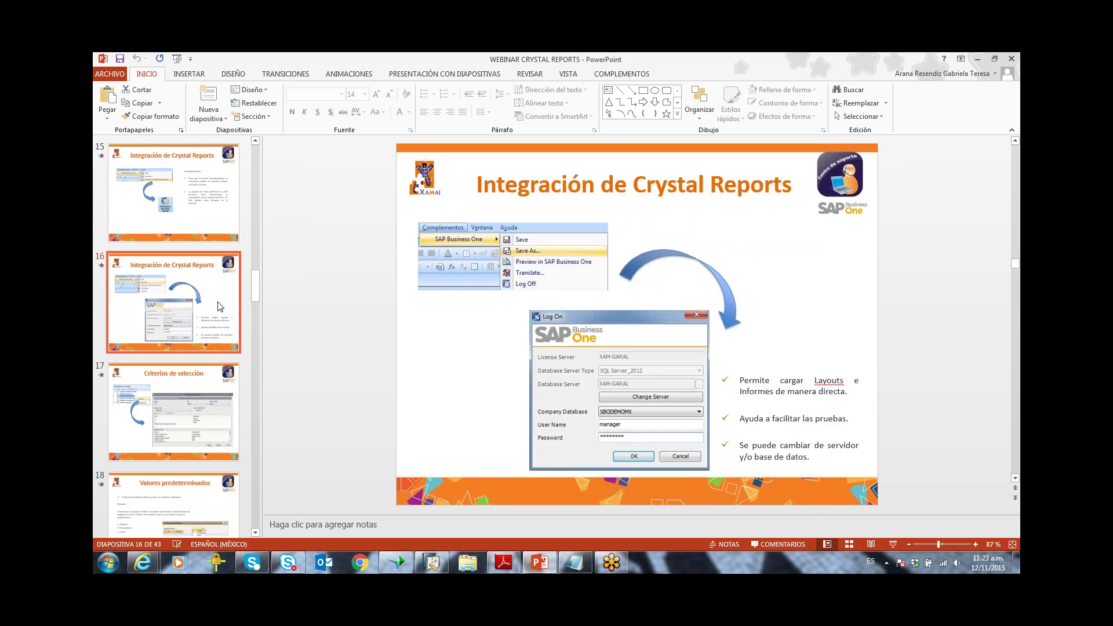
pyautogui.press('Up')
pyautogui.press('Up')
pyautogui.press('Up')
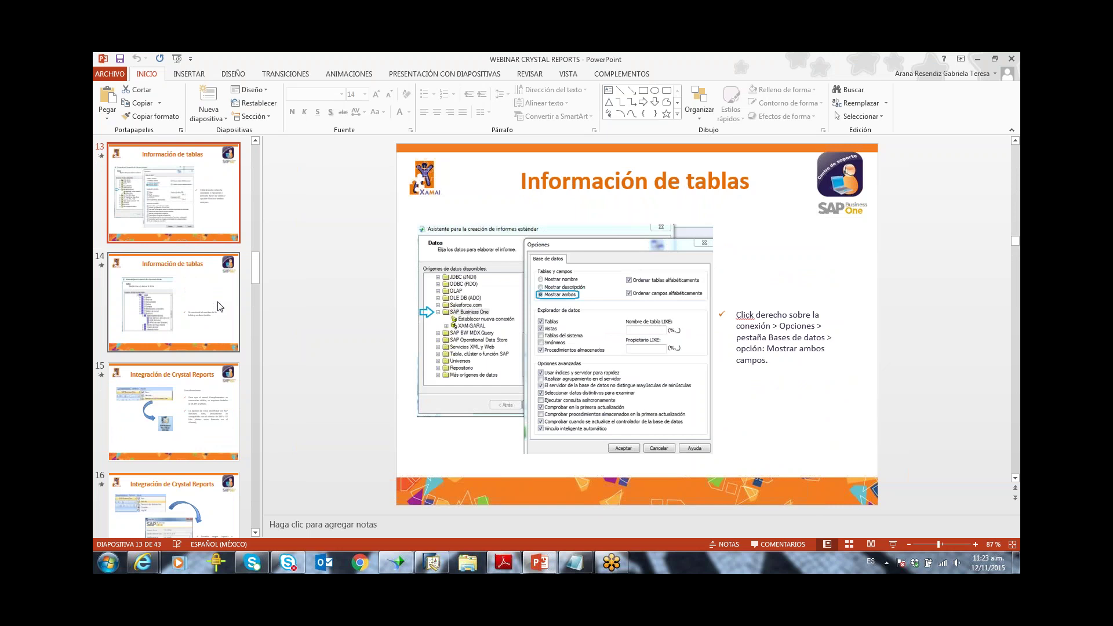
pyautogui.press('Down')
pyautogui.press('Down')
pyautogui.press('Down')
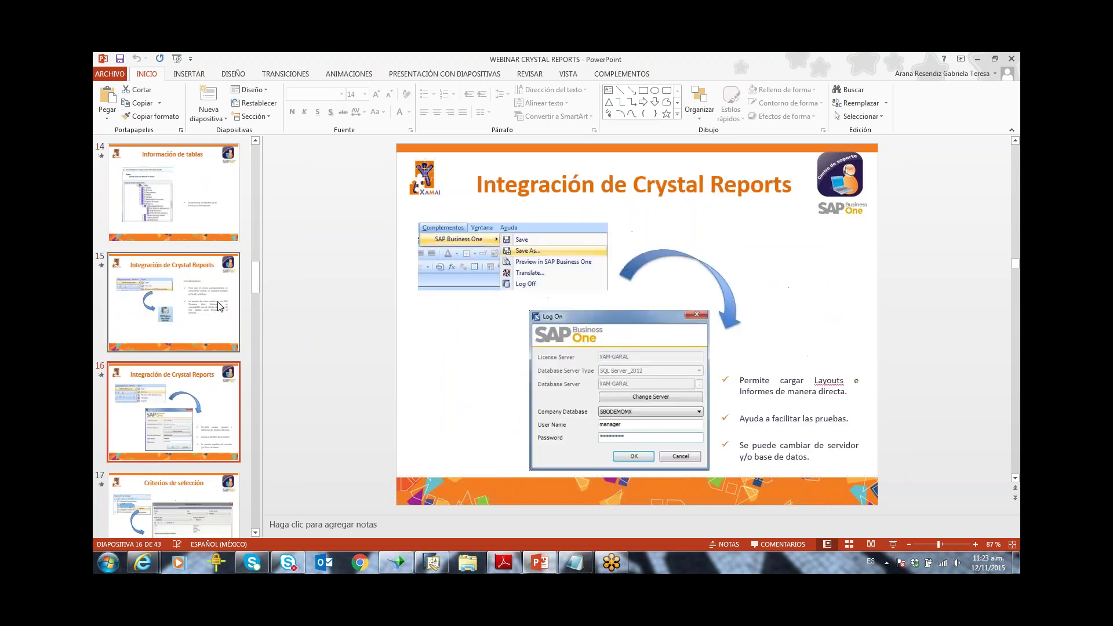
pyautogui.press('Down')
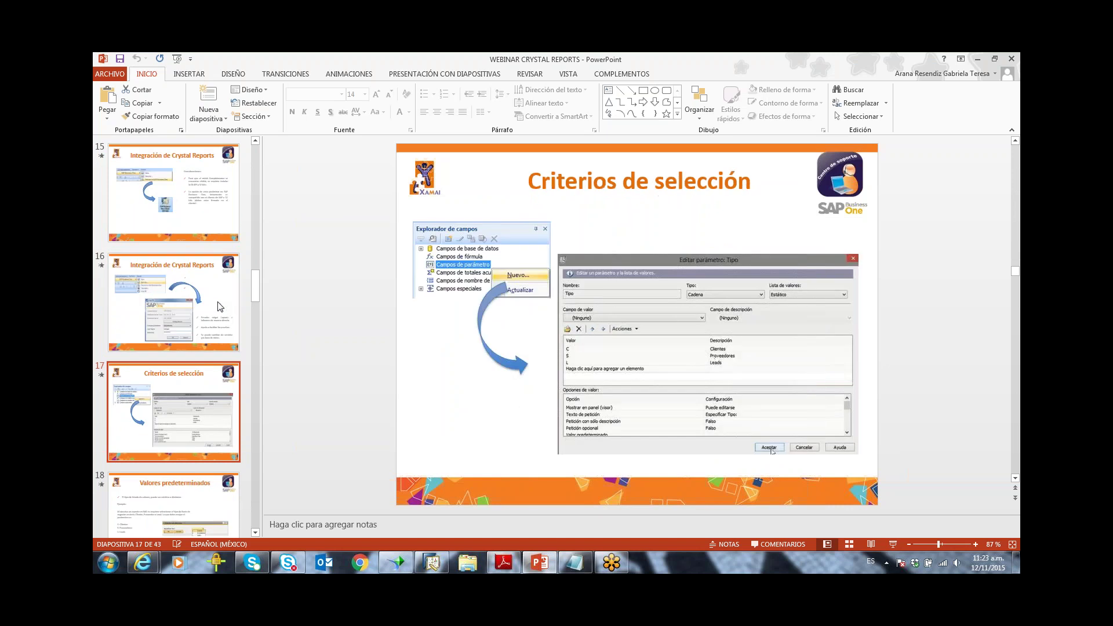
pyautogui.press('Up')
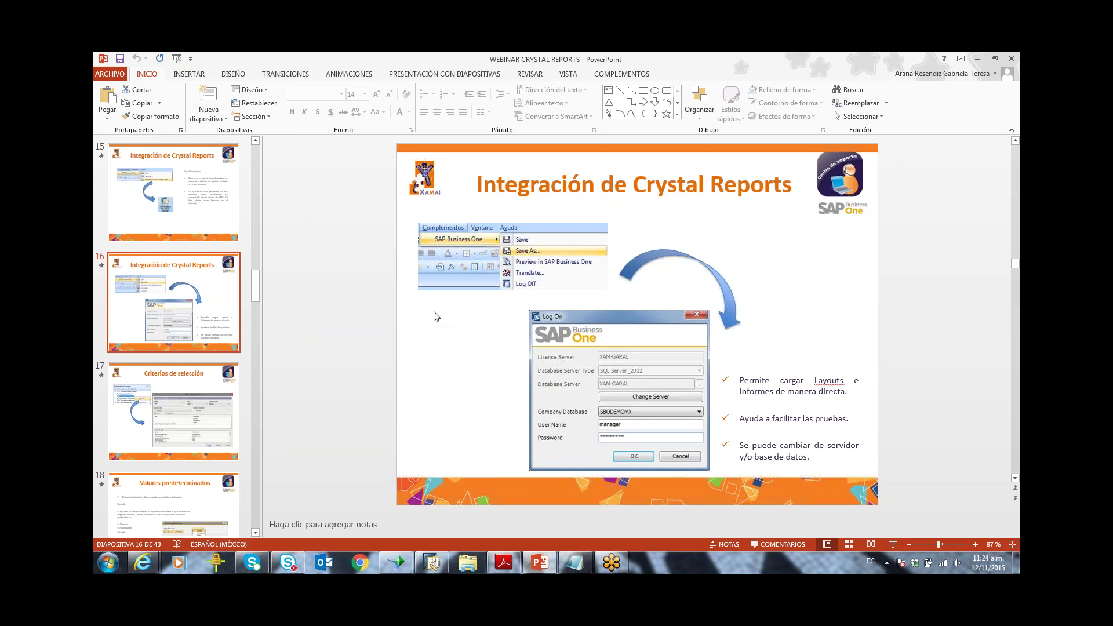
# Step: Switch back to Crystal Reports and examine the commands of the SAP Business One add-on
pyautogui.click(396, 563)
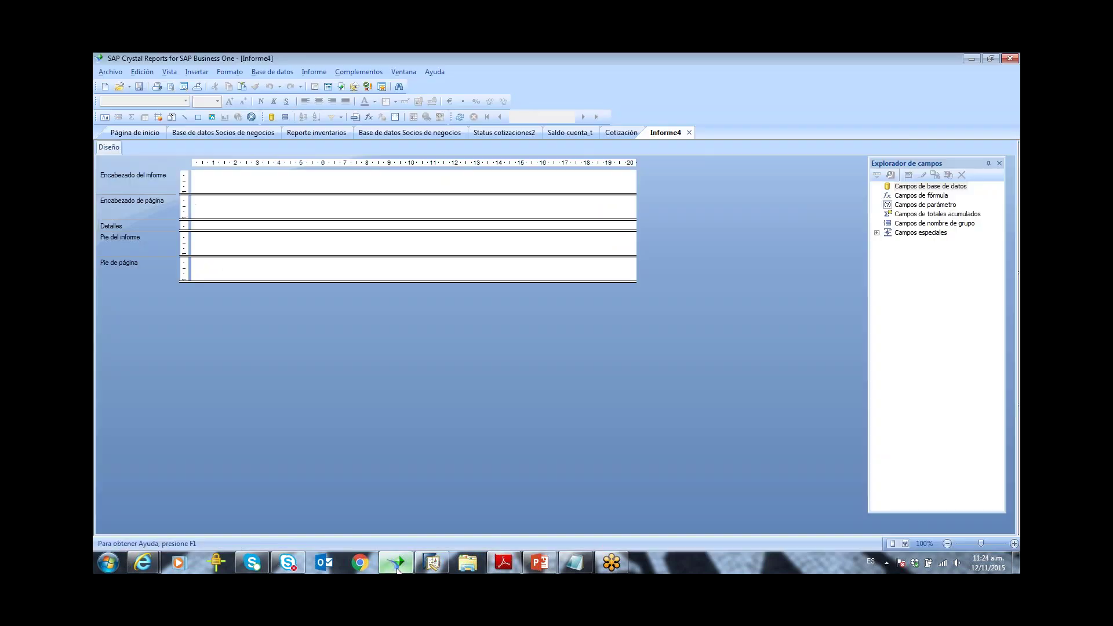
pyautogui.click(360, 74)
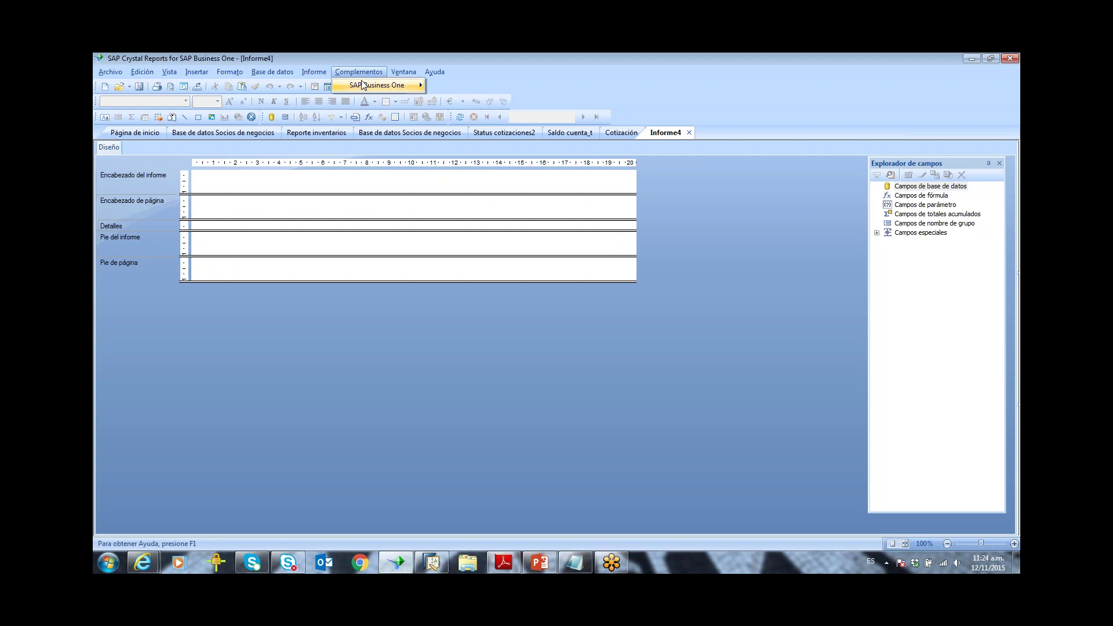
pyautogui.moveTo(363, 85)
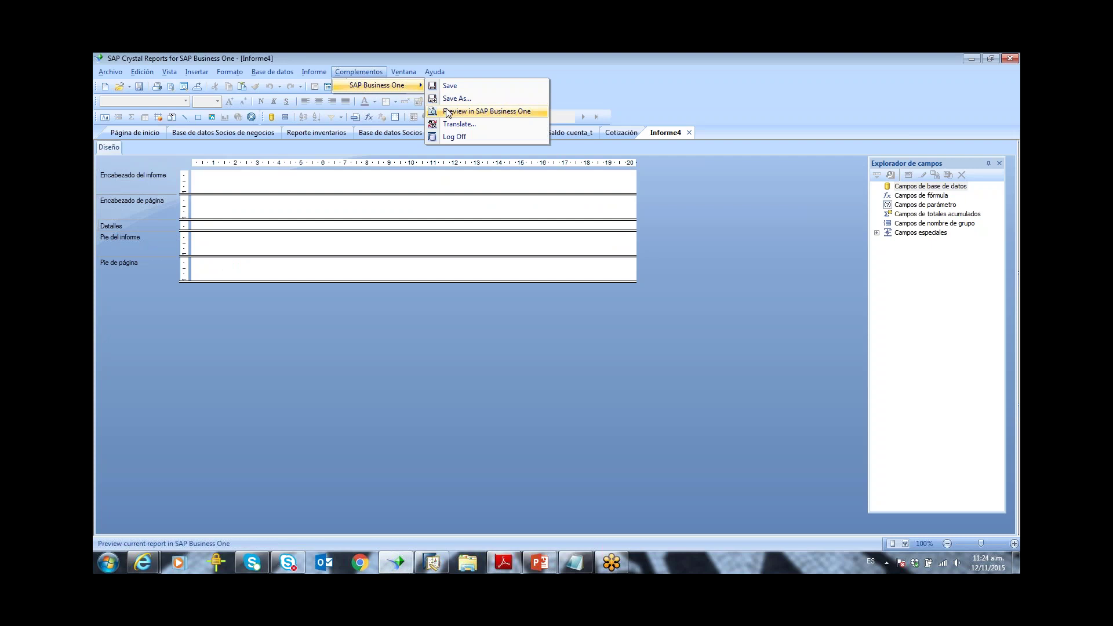
pyautogui.click(989, 69)
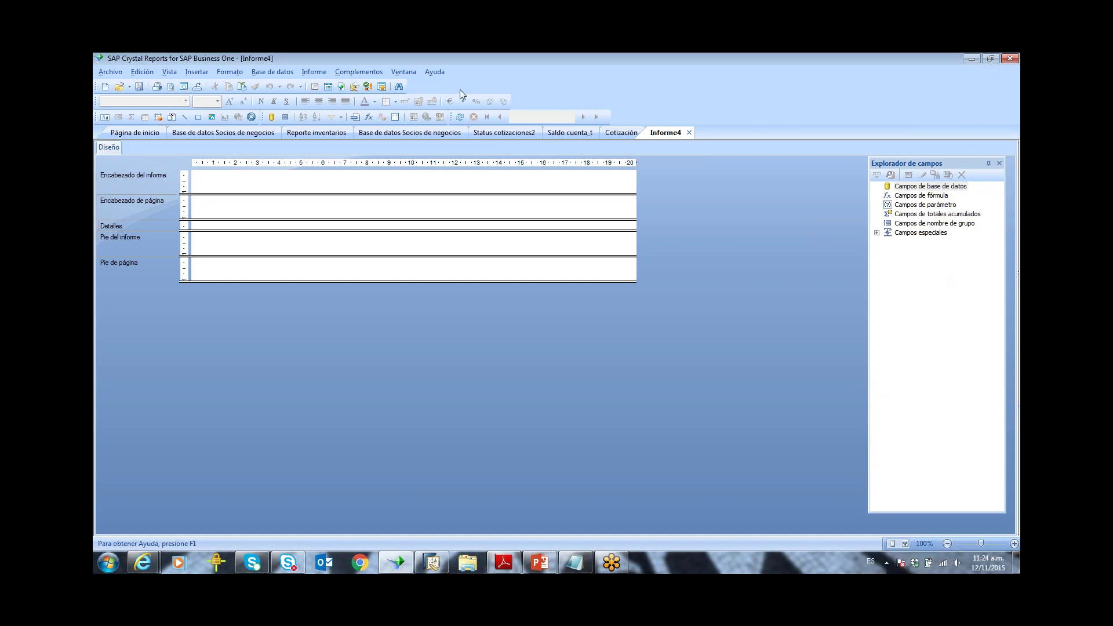
pyautogui.click(366, 73)
pyautogui.moveTo(380, 89)
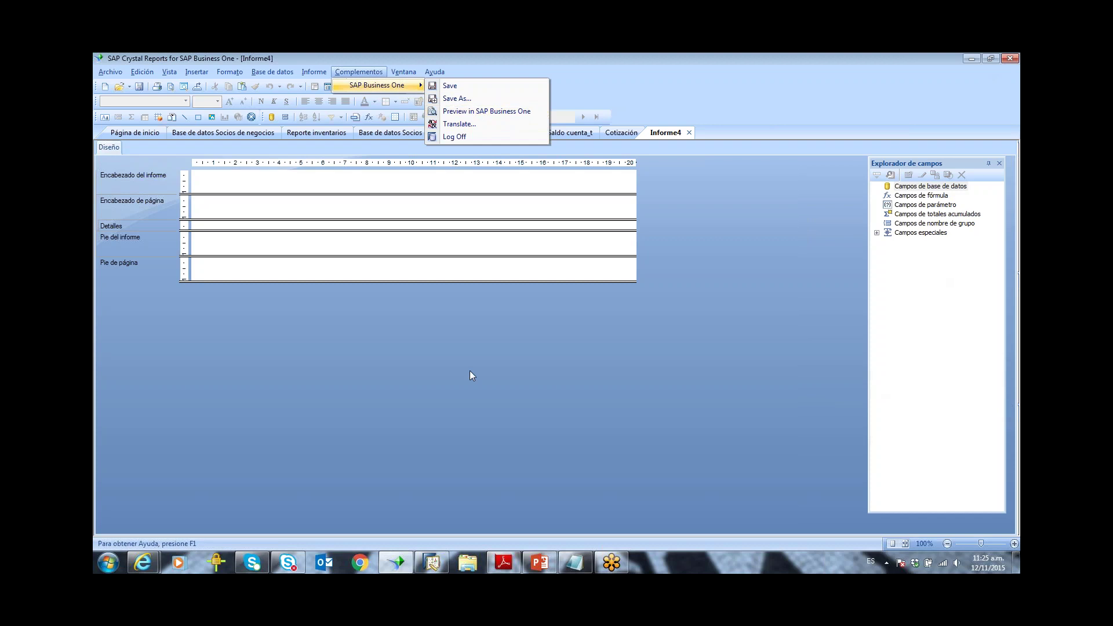
# Step: Switch to the SAP Business One client, check its version and bitness in the product information, and close that window
pyautogui.click(440, 559)
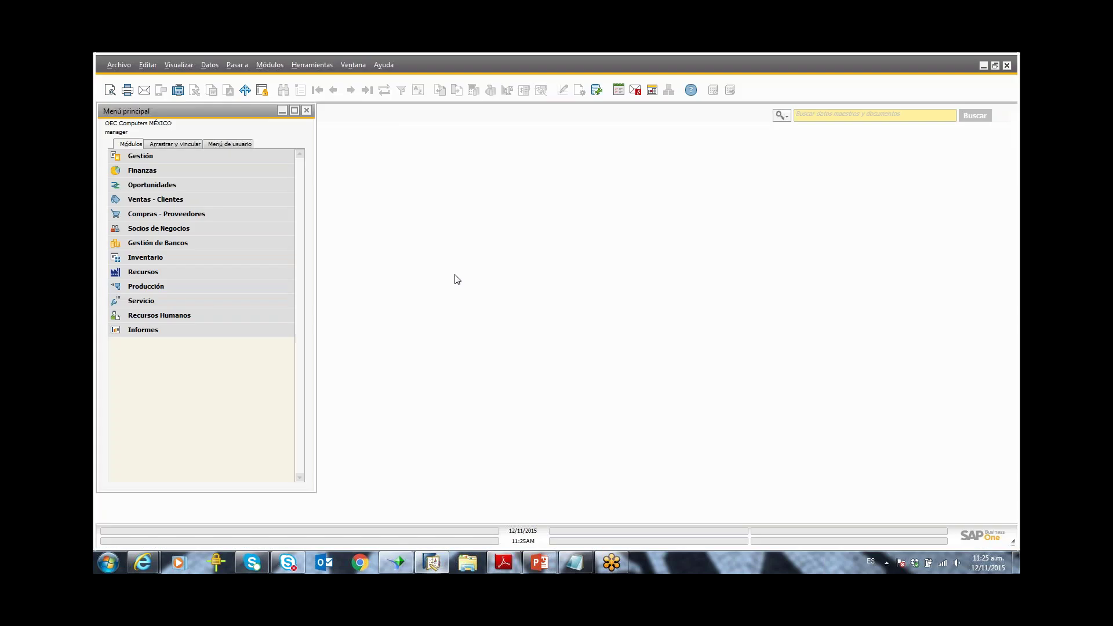
pyautogui.click(383, 65)
pyautogui.click(406, 132)
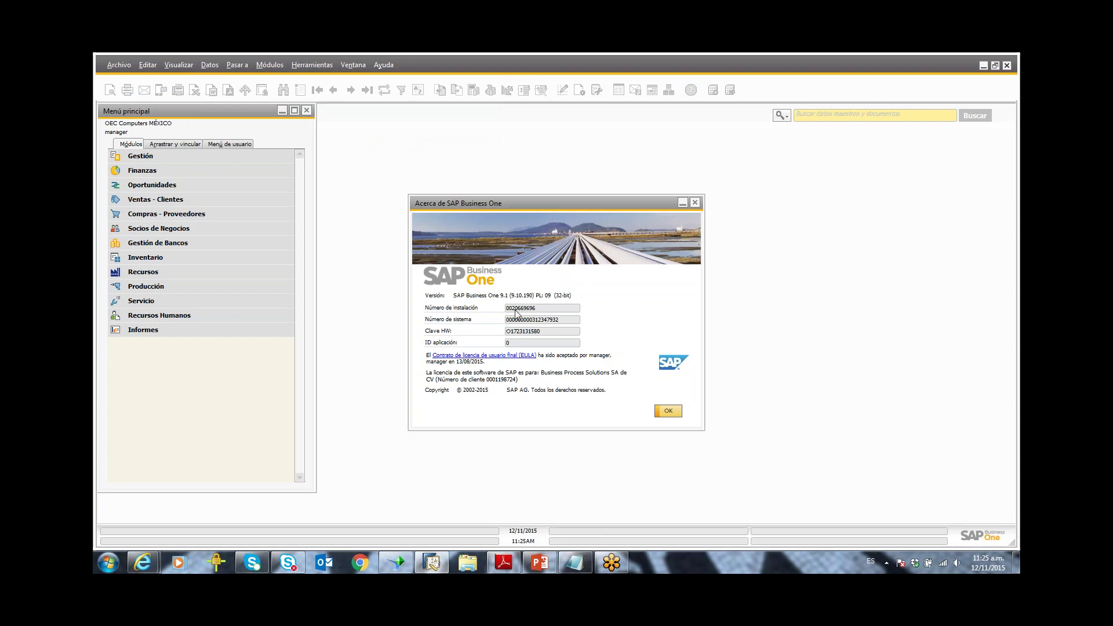
pyautogui.click(668, 412)
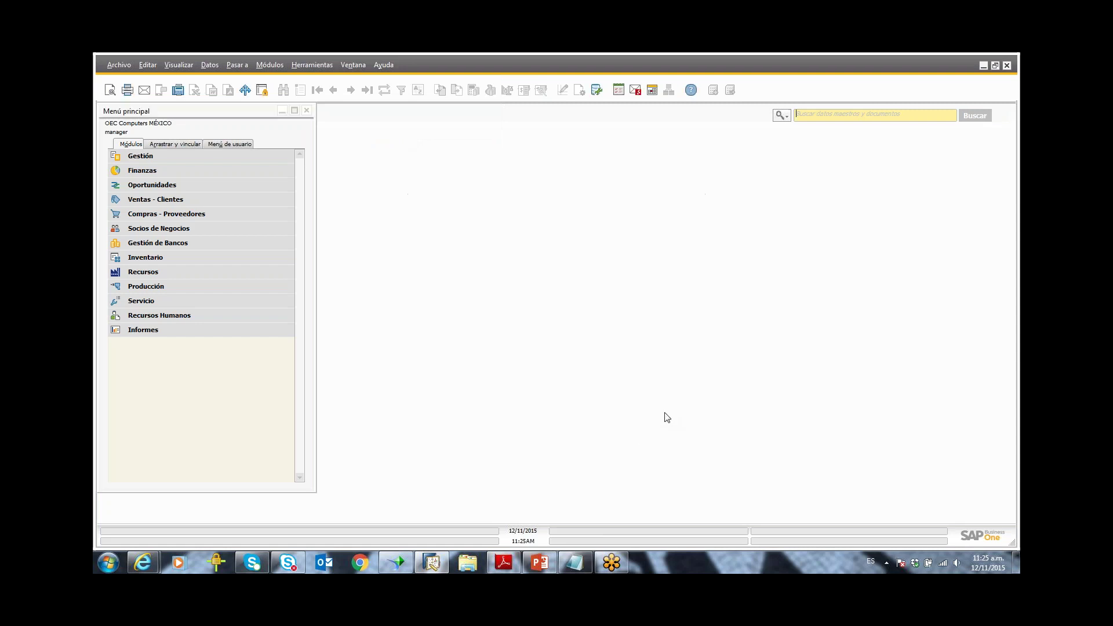
# Step: Switch back to Crystal Reports, discard the Informe4 report without saving, and start another blank report
pyautogui.click(406, 562)
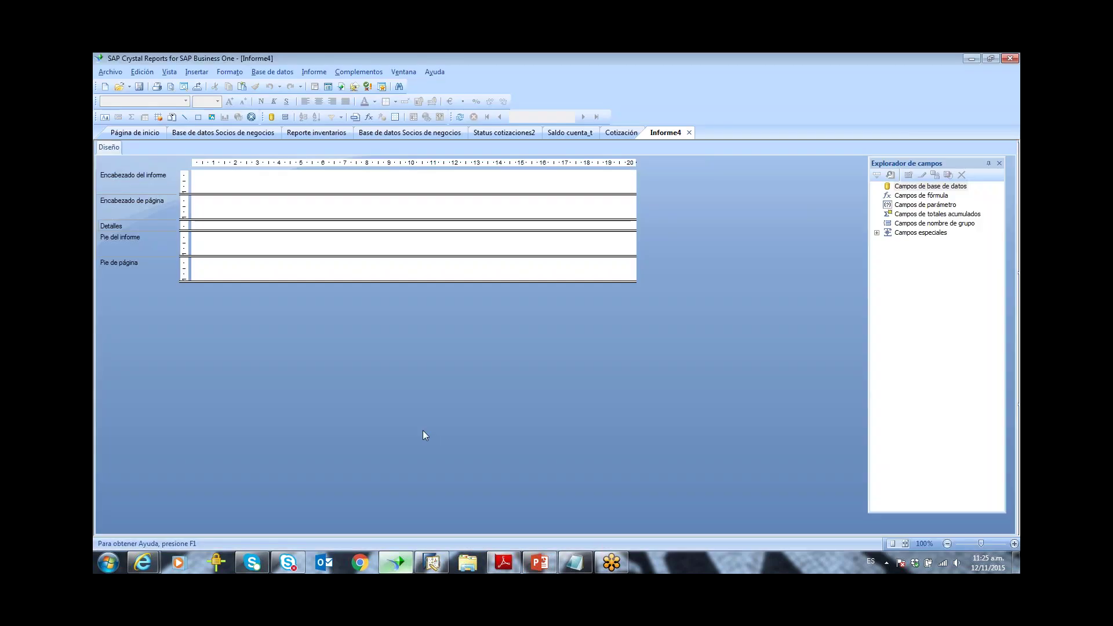
pyautogui.click(690, 134)
pyautogui.click(577, 346)
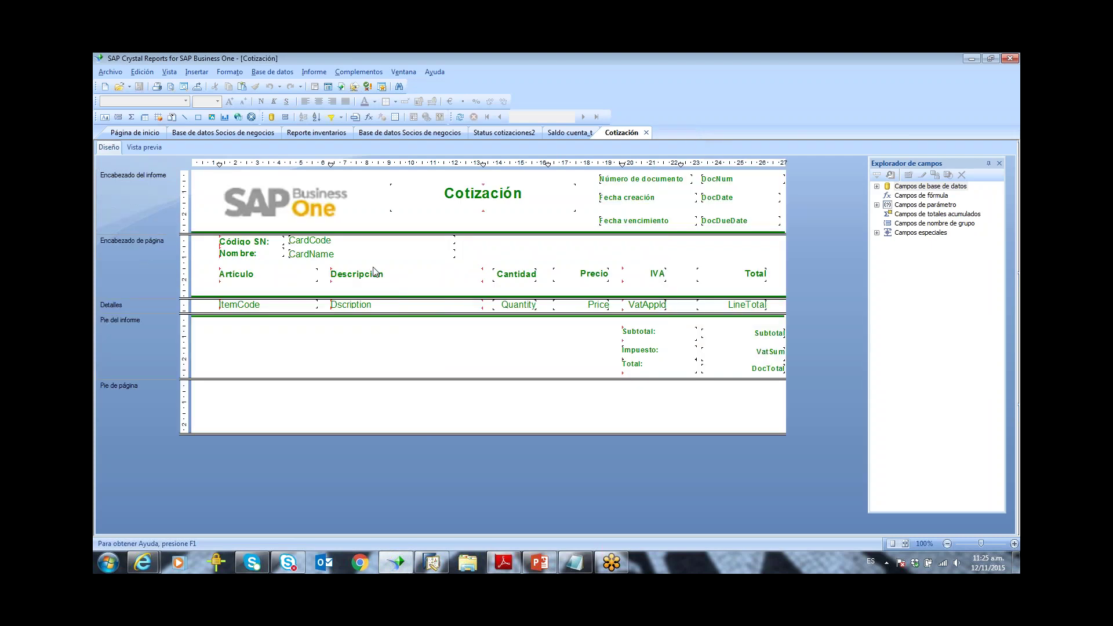
pyautogui.click(144, 134)
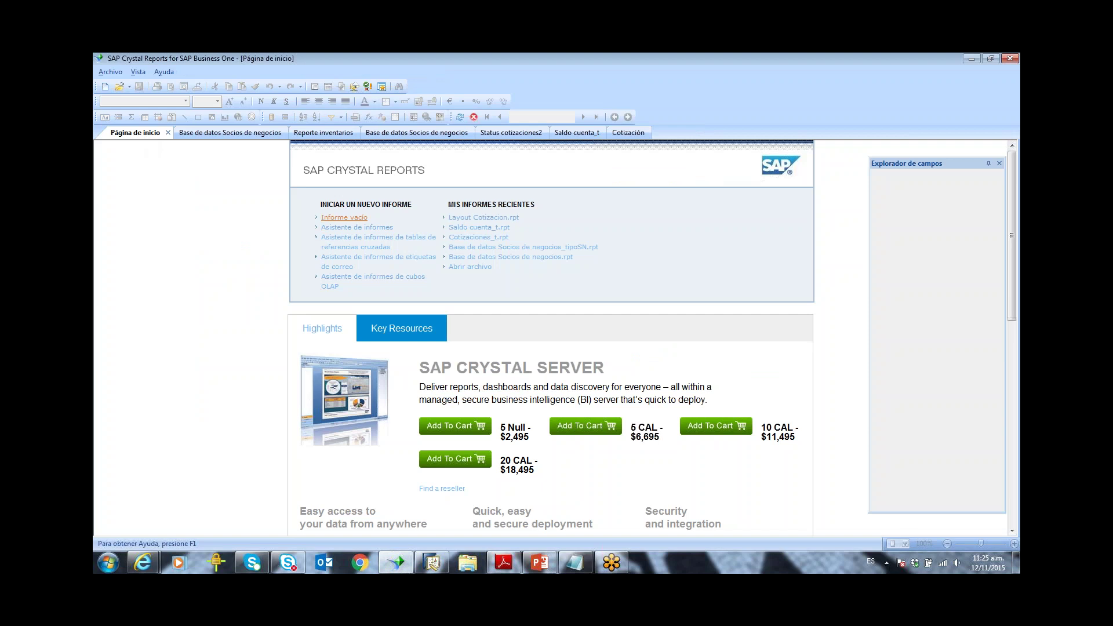
pyautogui.click(344, 217)
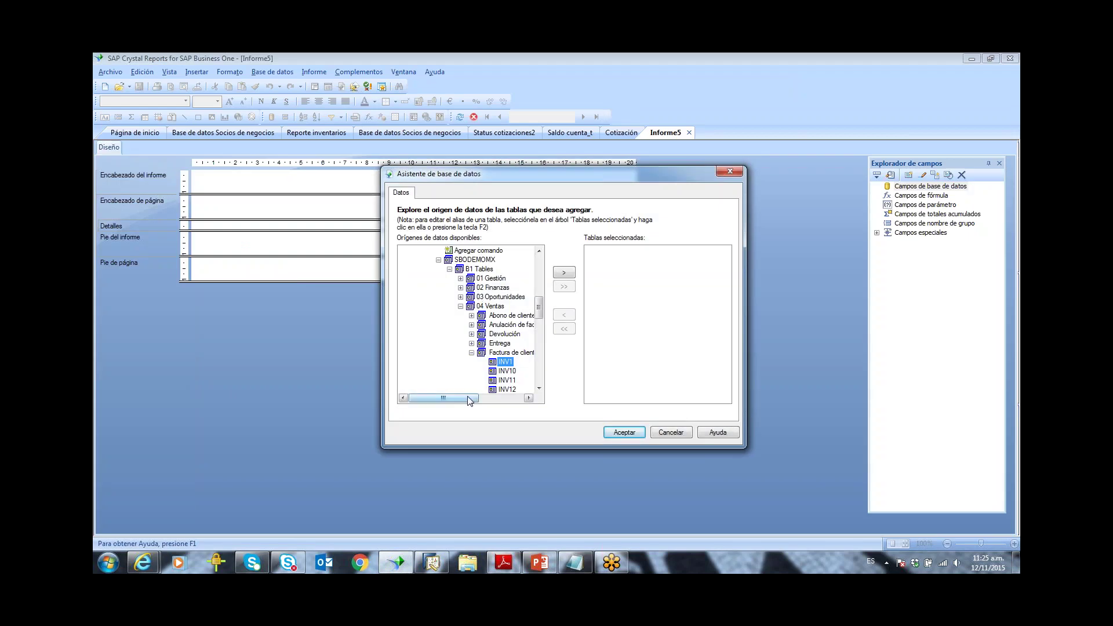
# Step: Add the OINV and INV1 tables from the Factura de clientes group under 04 Ventas to the report
pyautogui.moveTo(469, 400); pyautogui.dragTo(482, 400)
pyautogui.moveTo(539, 308)
pyautogui.mouseDown()
pyautogui.moveTo(542, 342)
pyautogui.moveTo(540, 316)
pyautogui.mouseUp()
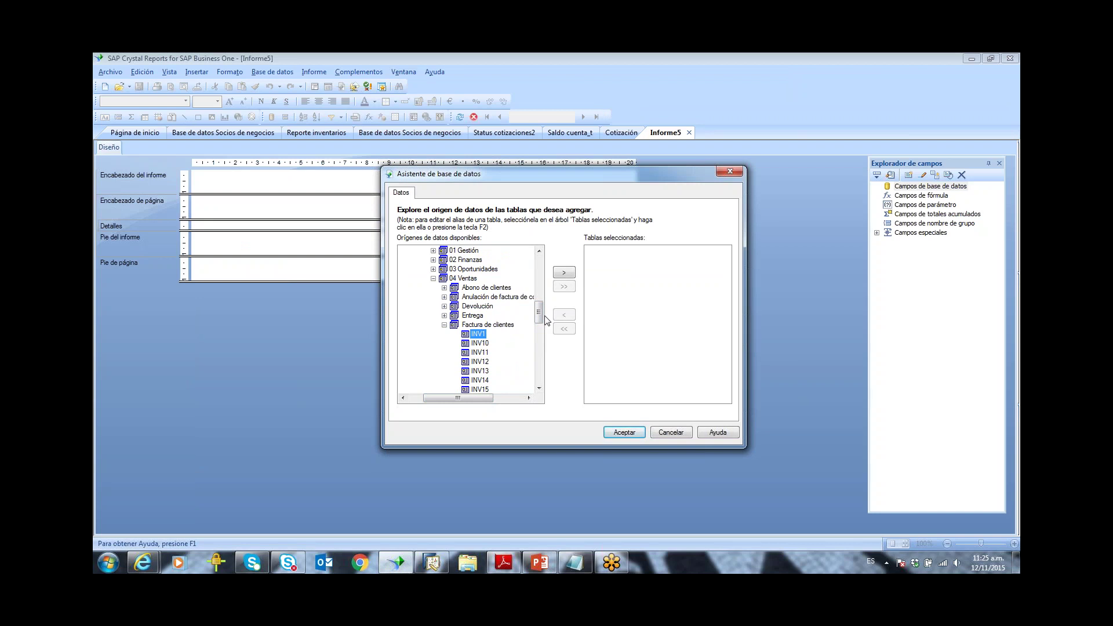
pyautogui.moveTo(540, 316); pyautogui.dragTo(540, 322)
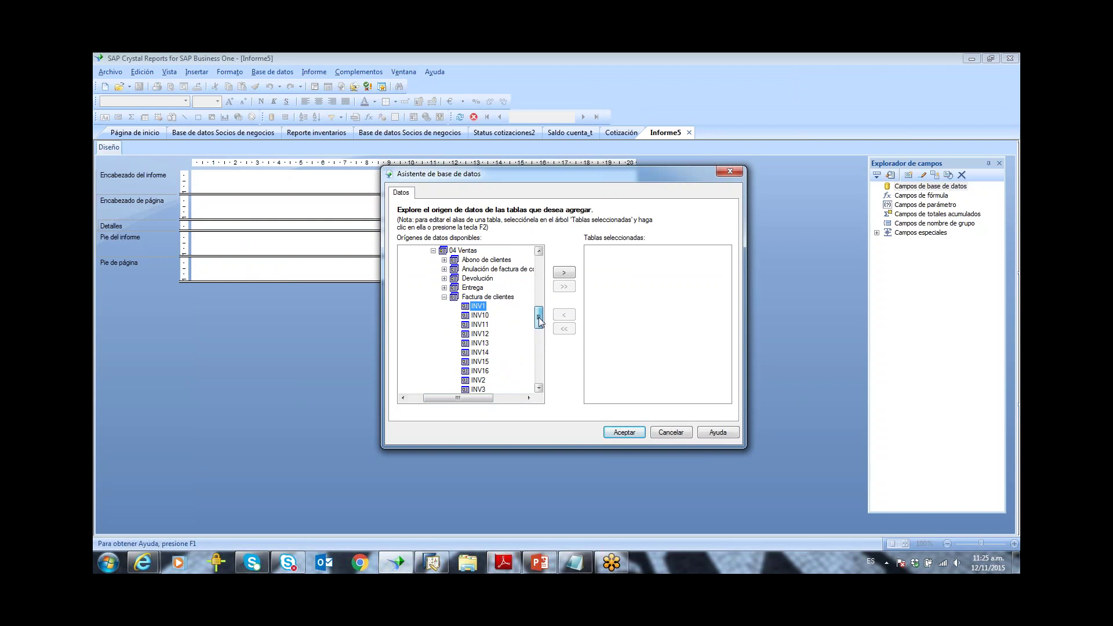
pyautogui.moveTo(539, 318); pyautogui.dragTo(538, 324)
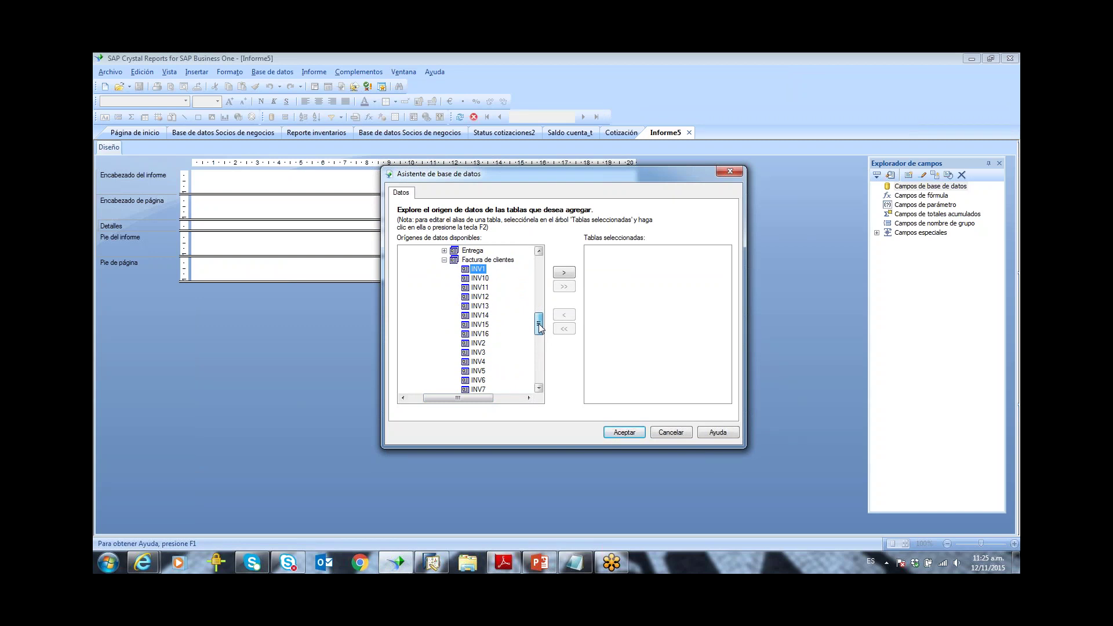
pyautogui.moveTo(538, 323); pyautogui.dragTo(539, 345)
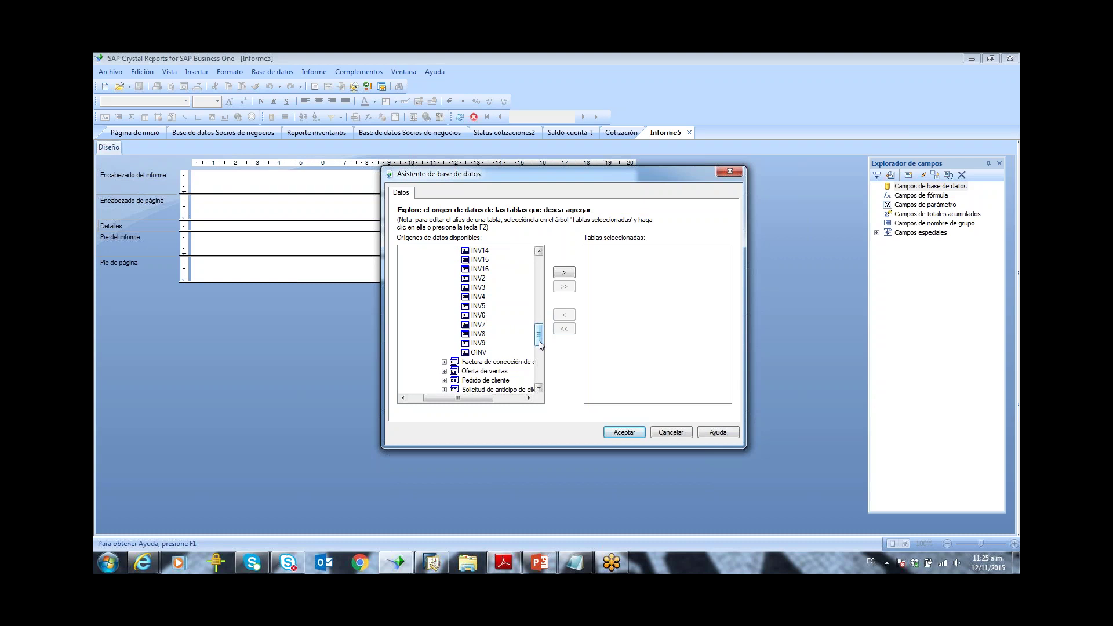
pyautogui.click(486, 354)
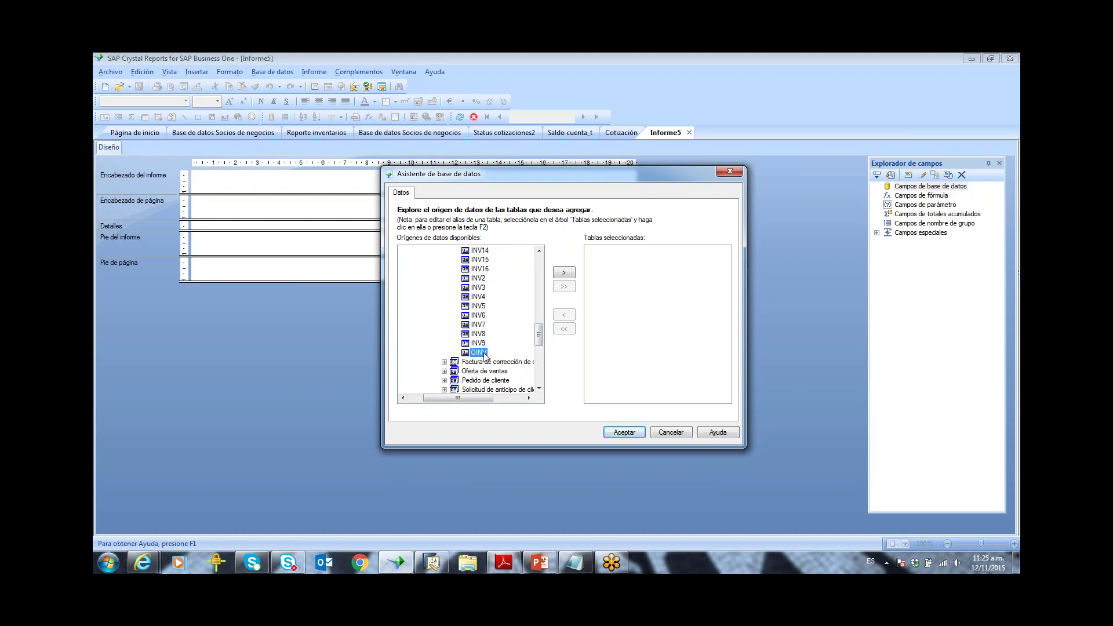
pyautogui.click(563, 273)
pyautogui.moveTo(543, 334); pyautogui.dragTo(543, 322)
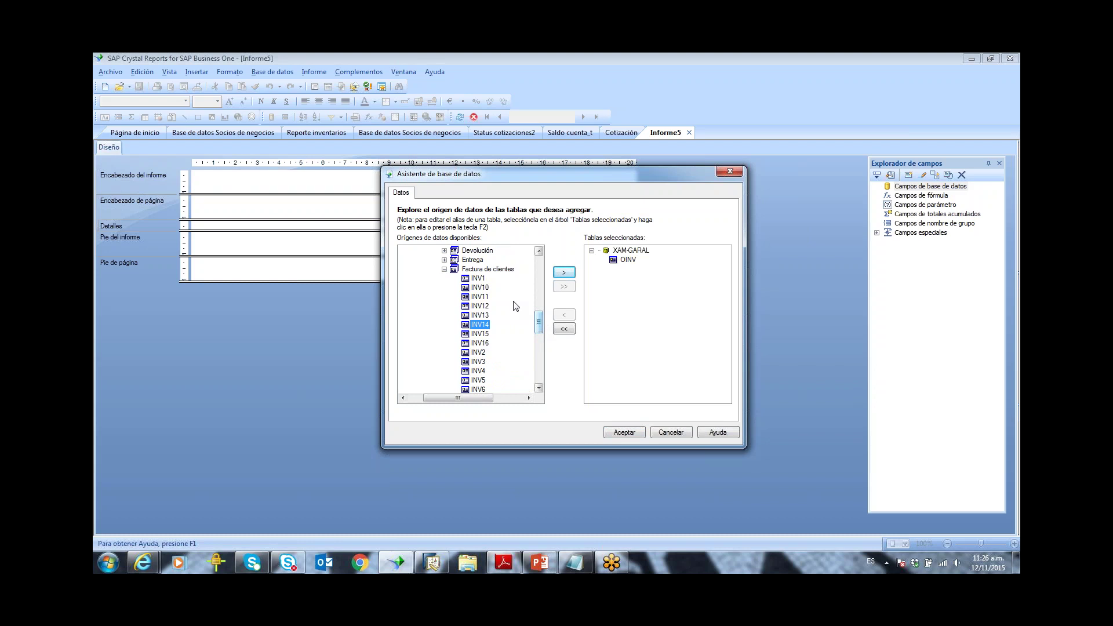
pyautogui.click(479, 278)
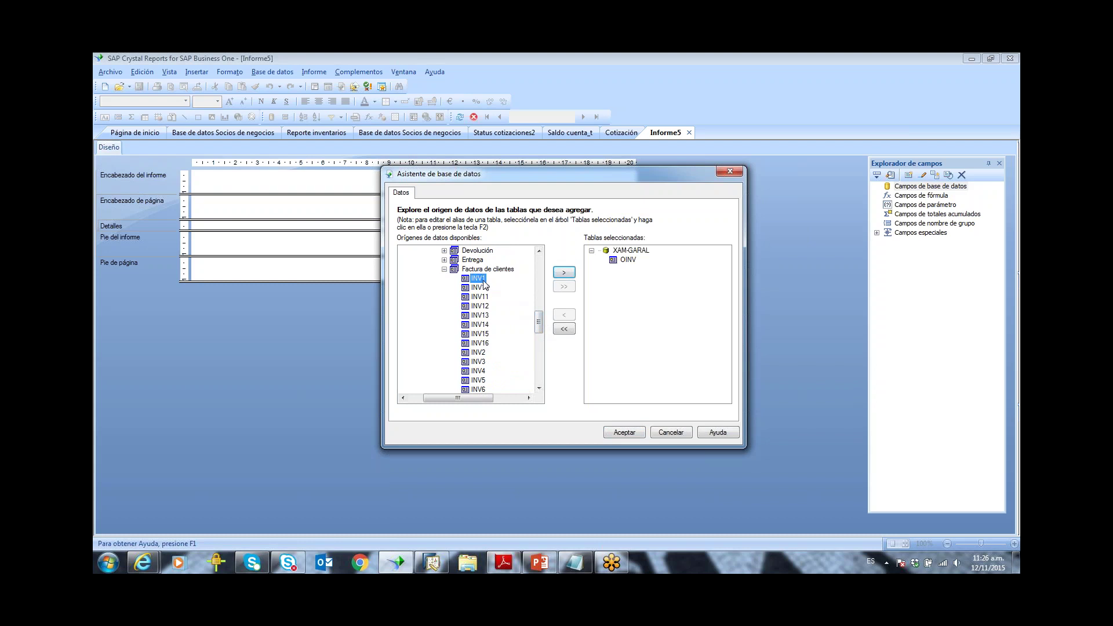
pyautogui.click(565, 273)
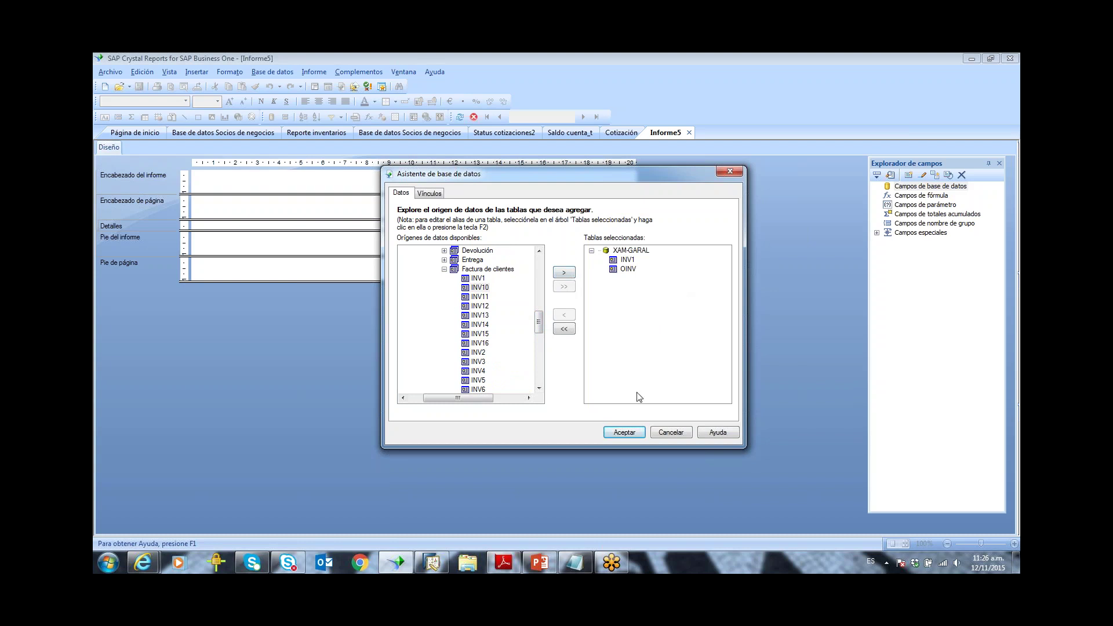
# Step: Accept the selected tables, enlarge the INV1 and OINV boxes in the link diagram, and accept the automatic DocEntry link
pyautogui.click(625, 434)
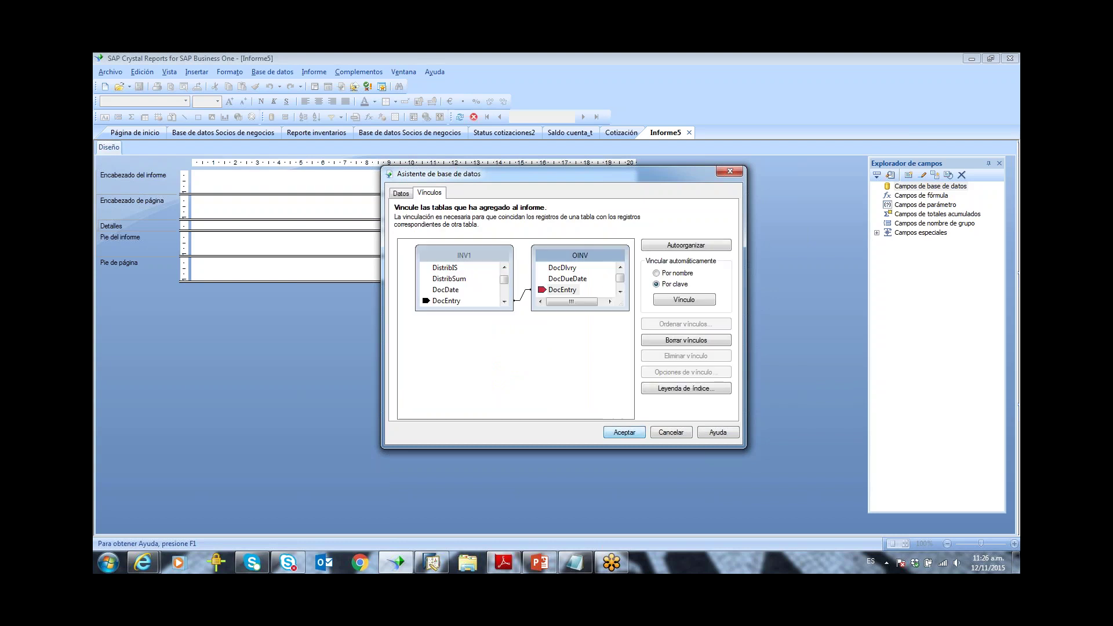
pyautogui.moveTo(482, 311); pyautogui.dragTo(478, 396)
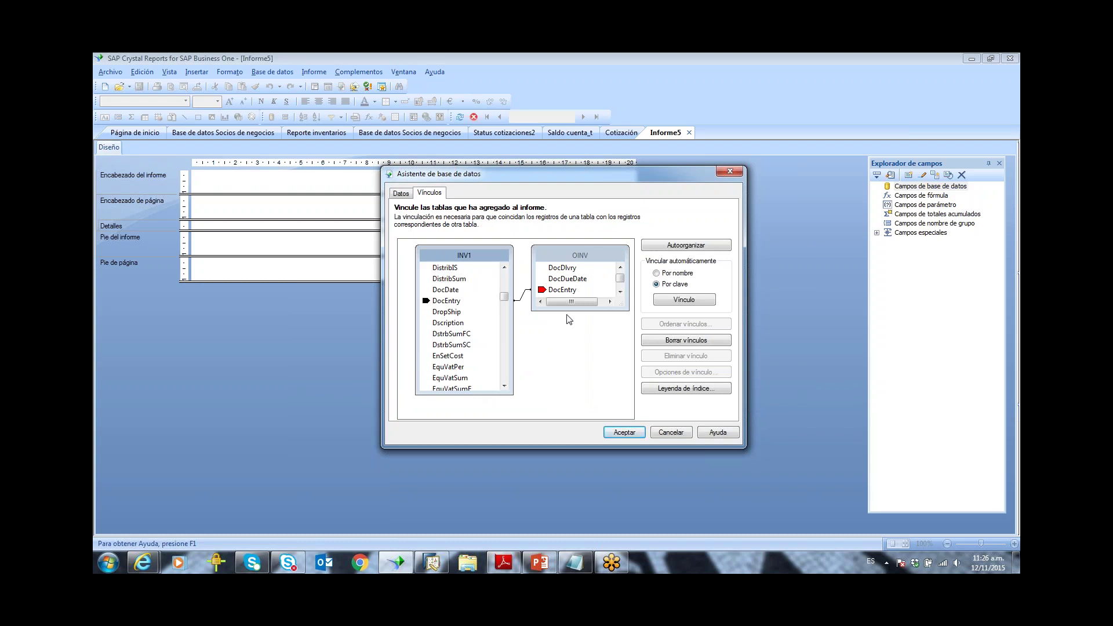
pyautogui.moveTo(565, 311); pyautogui.dragTo(563, 396)
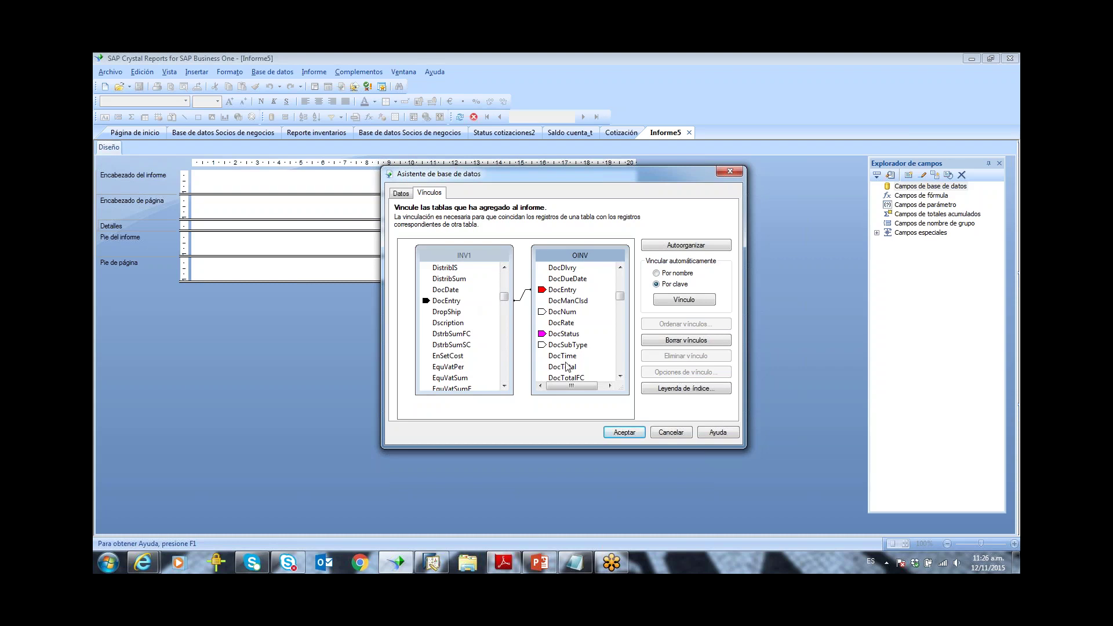
pyautogui.click(618, 431)
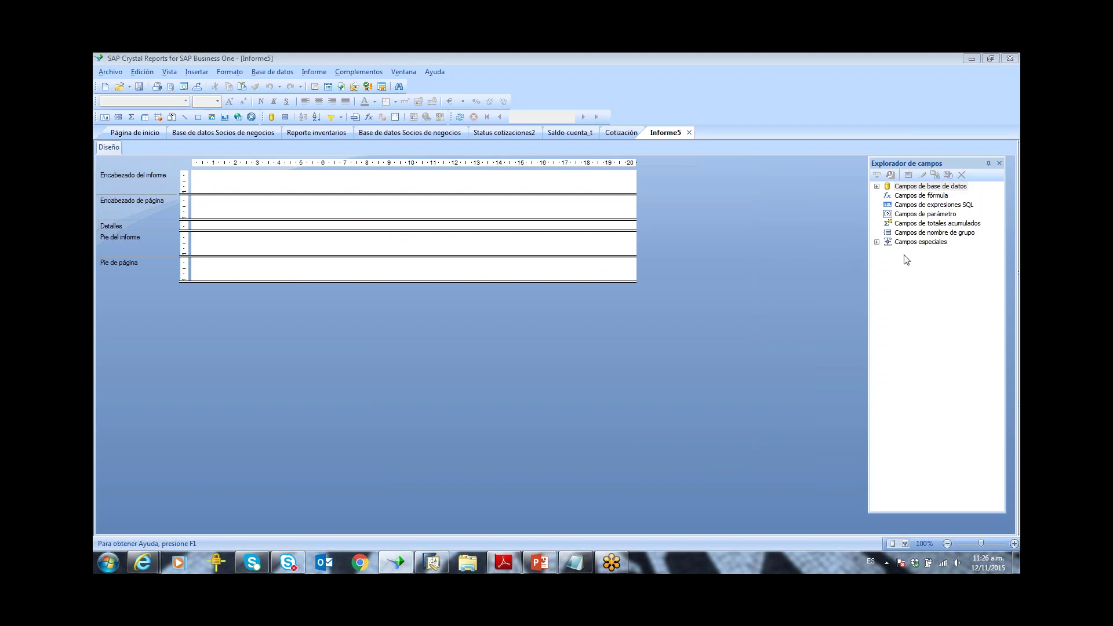
# Step: Browse the INV1 and OINV fields and place OINV's CardCode, CardName and DocNum side by side in the Detalles section
pyautogui.click(877, 186)
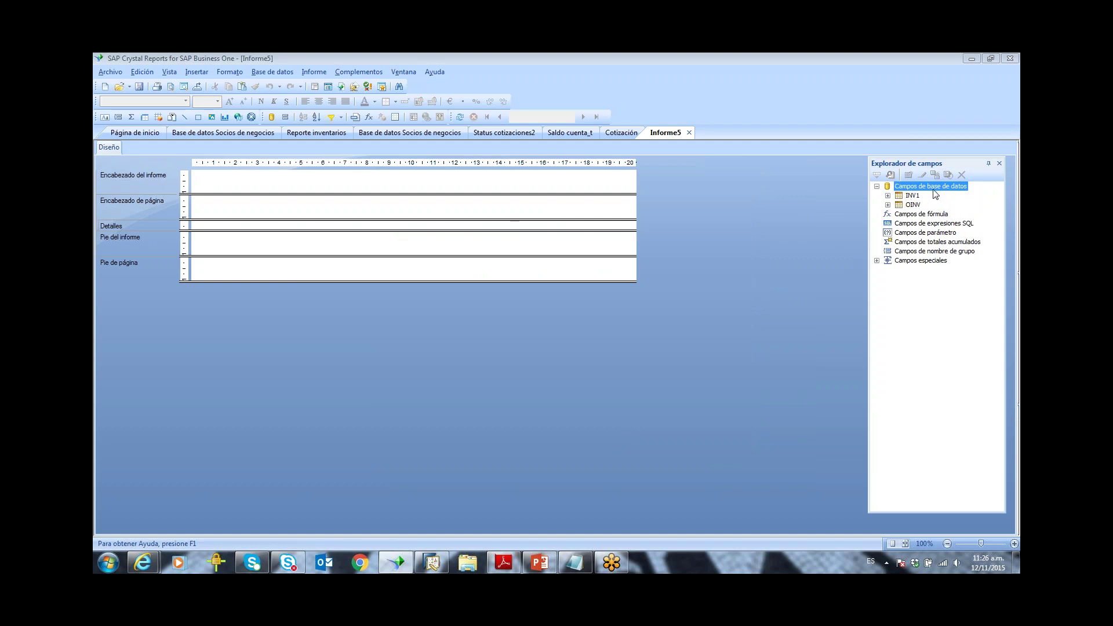
pyautogui.click(888, 196)
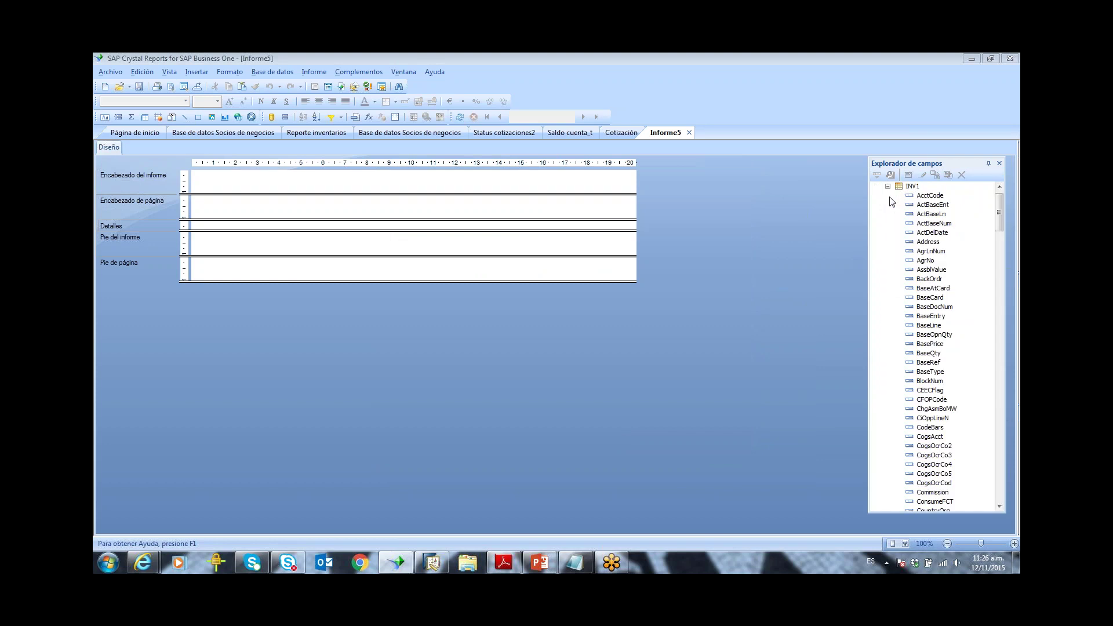
pyautogui.click(888, 186)
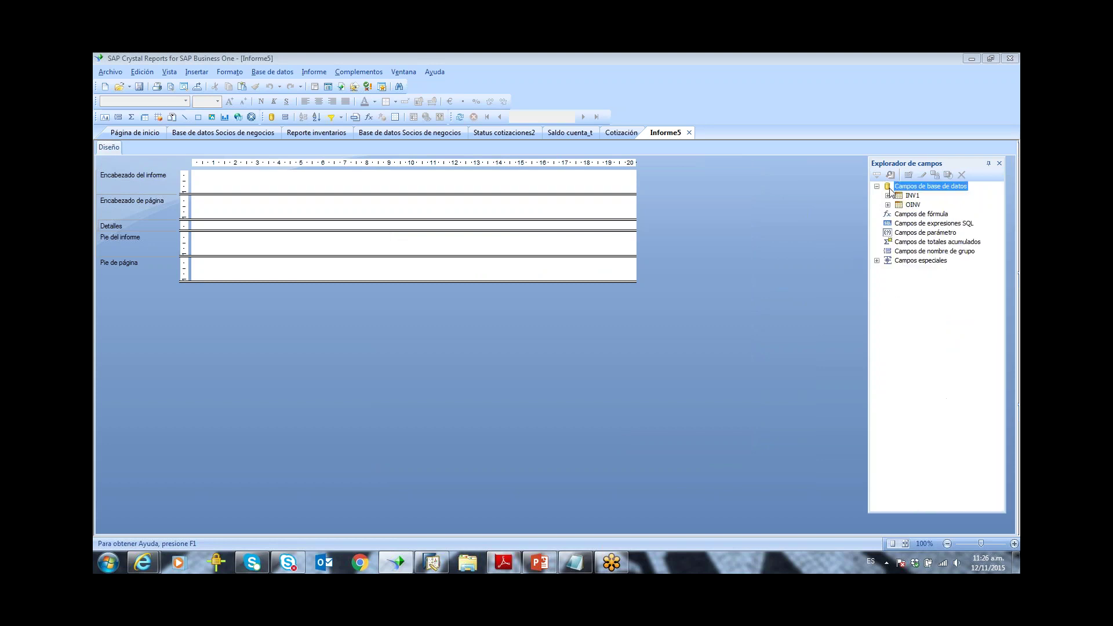
pyautogui.click(889, 205)
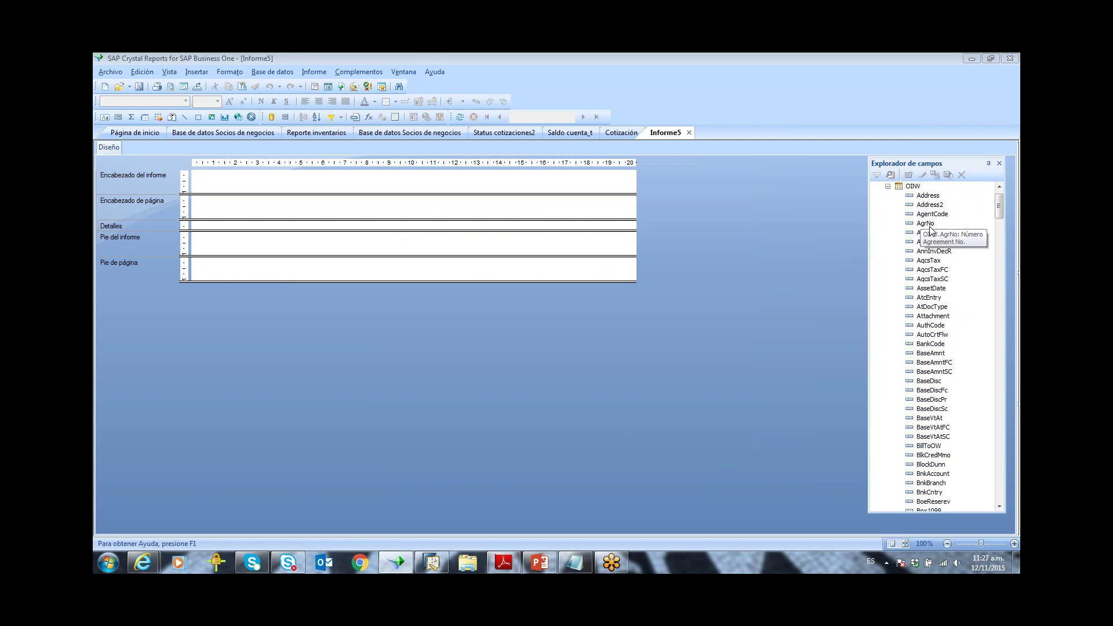
pyautogui.moveTo(999, 209)
pyautogui.mouseDown()
pyautogui.moveTo(1005, 287)
pyautogui.moveTo(1007, 199)
pyautogui.mouseUp()
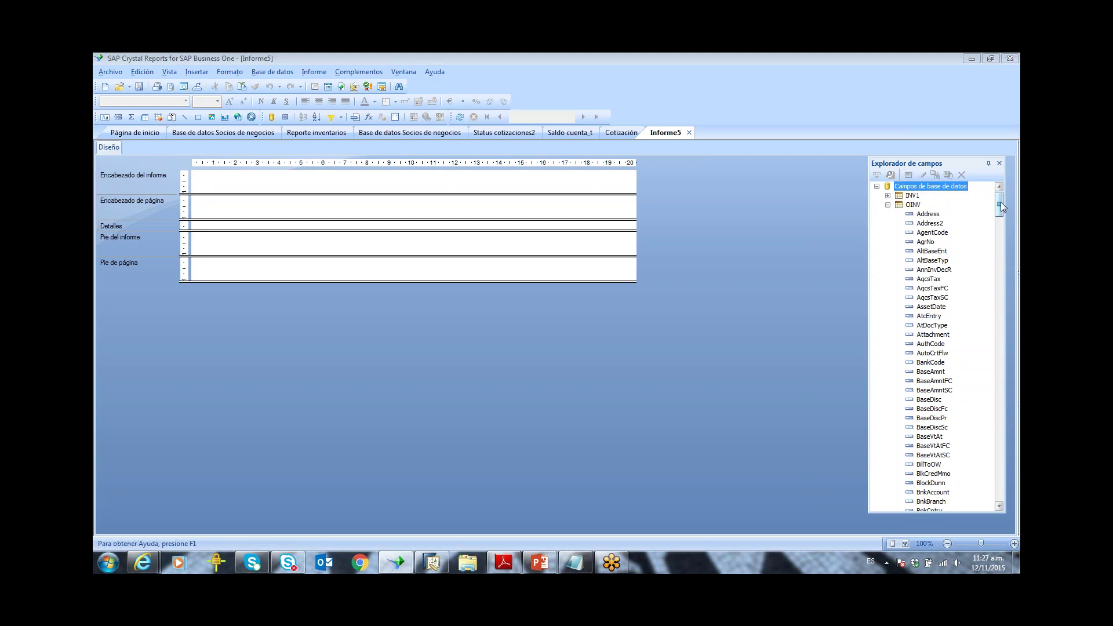
pyautogui.moveTo(1000, 201); pyautogui.dragTo(1001, 218)
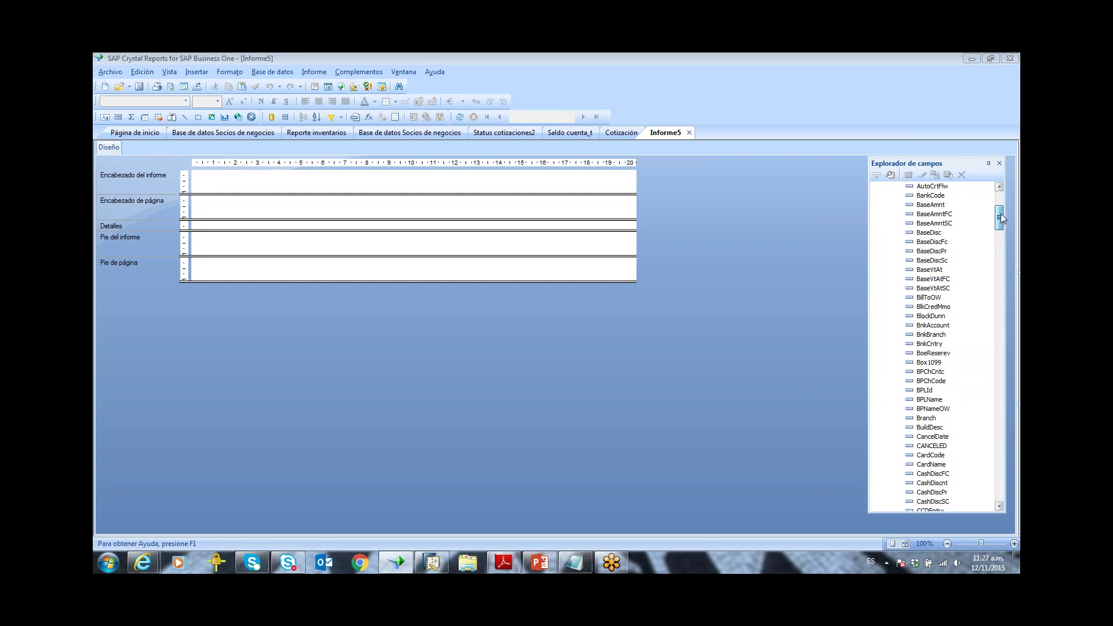
pyautogui.moveTo(931, 455); pyautogui.dragTo(214, 225)
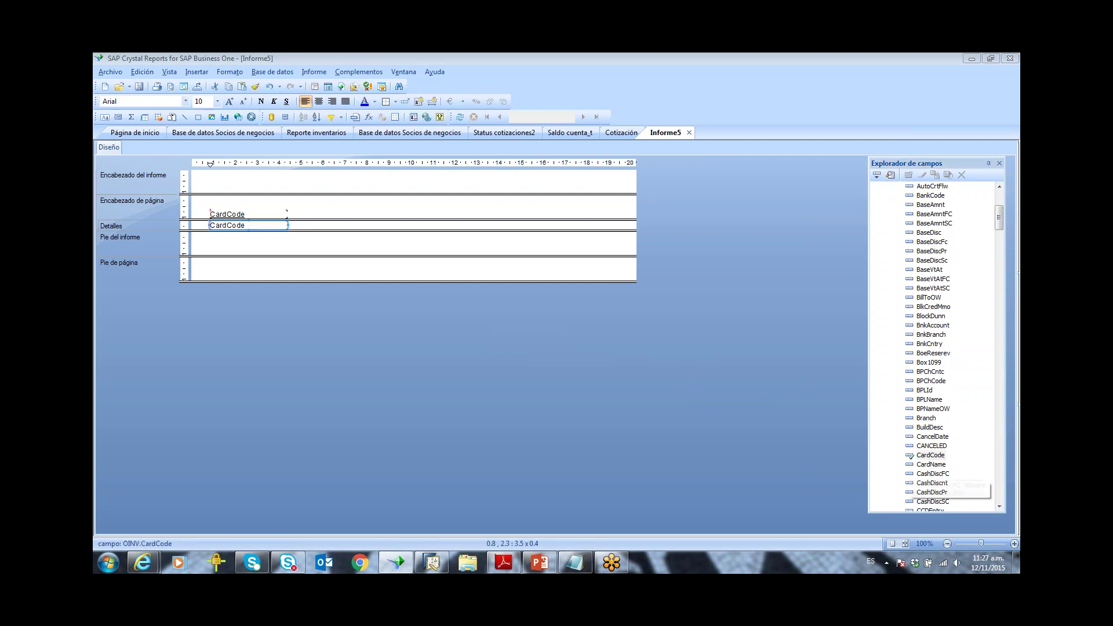
pyautogui.moveTo(931, 464); pyautogui.dragTo(301, 226)
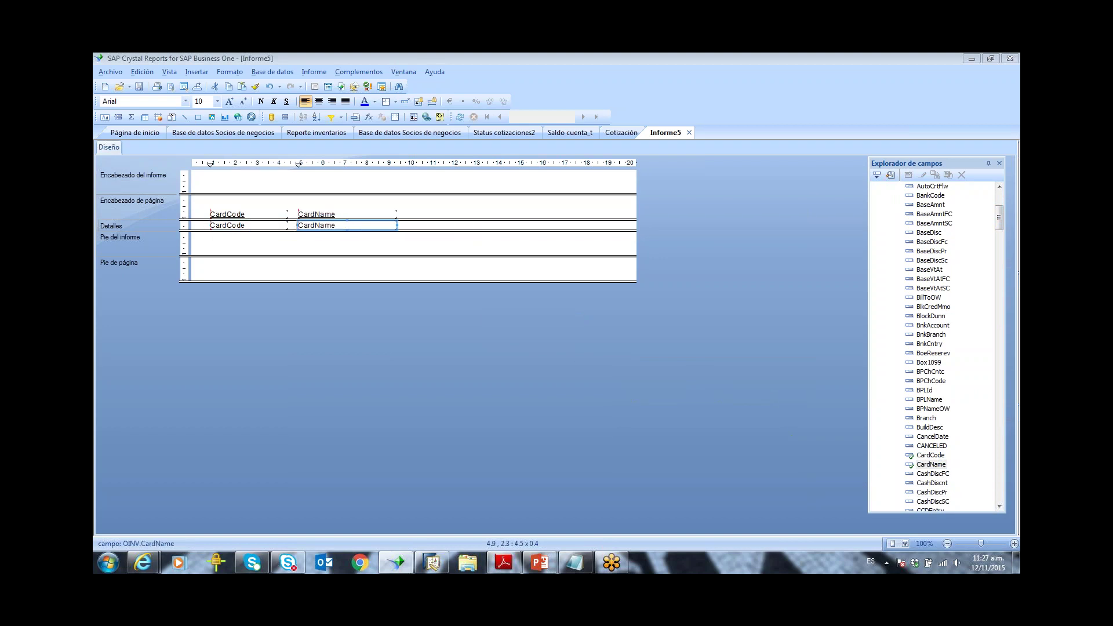
pyautogui.moveTo(999, 219); pyautogui.dragTo(1003, 252)
pyautogui.moveTo(928, 462); pyautogui.dragTo(413, 225)
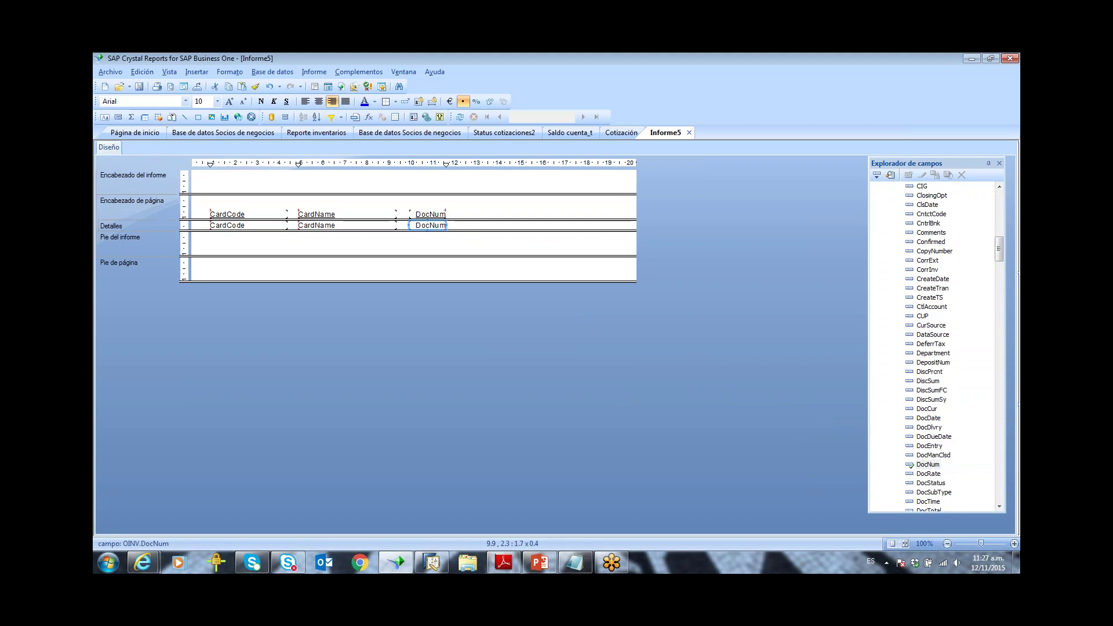
pyautogui.moveTo(1002, 246); pyautogui.dragTo(1002, 197)
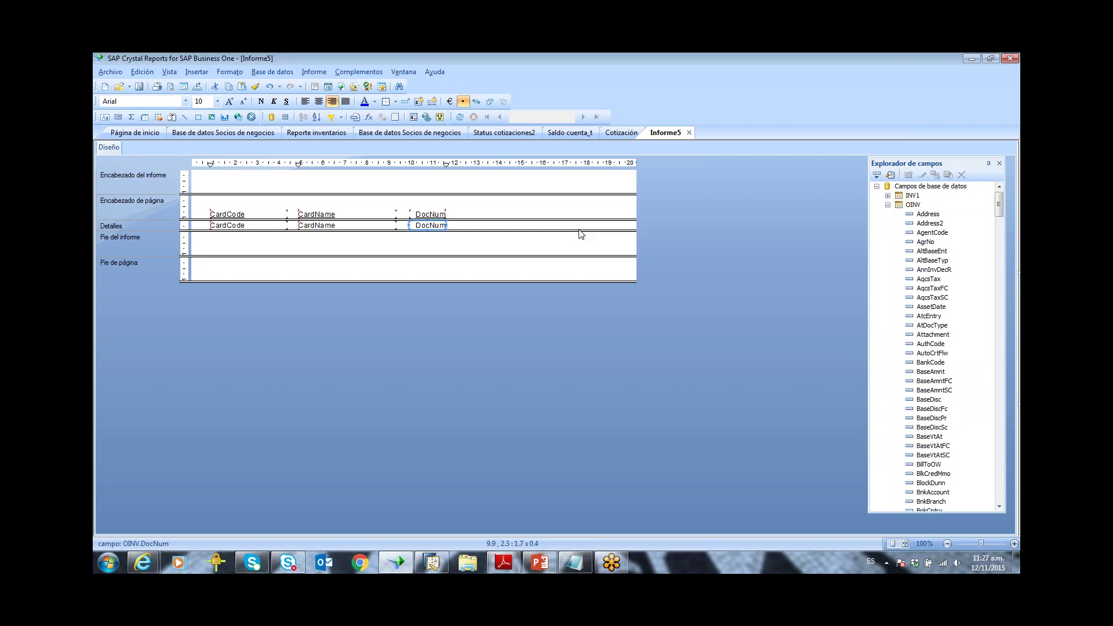
# Step: Increase the height of the Detalles section and slightly enlarge the page header section
pyautogui.moveTo(581, 234); pyautogui.dragTo(576, 258)
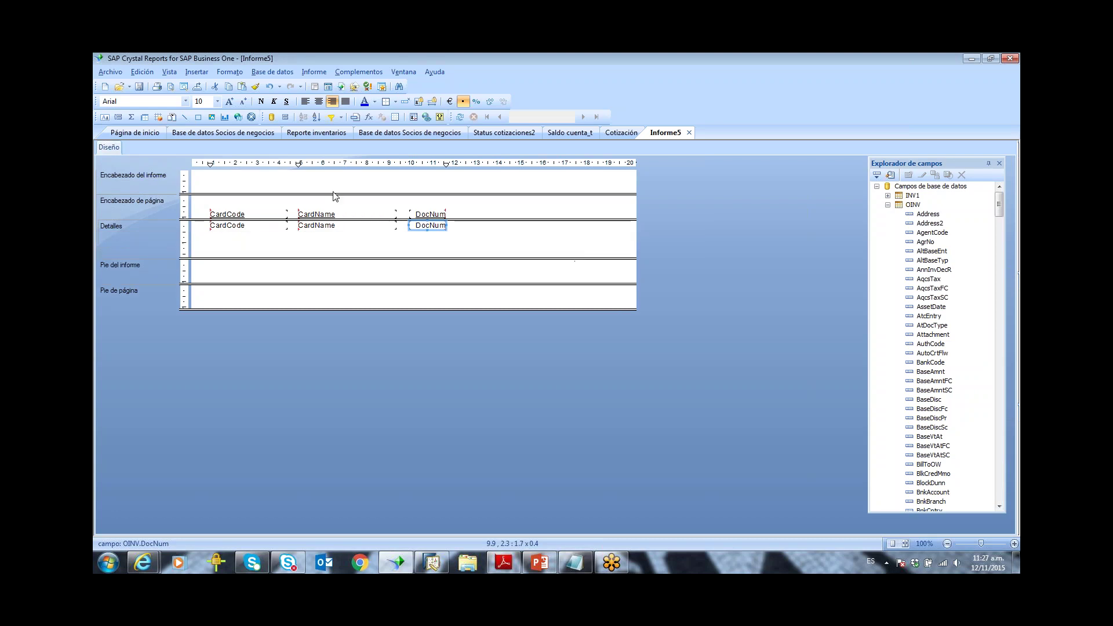
pyautogui.moveTo(199, 219); pyautogui.dragTo(198, 222)
pyautogui.click(198, 235)
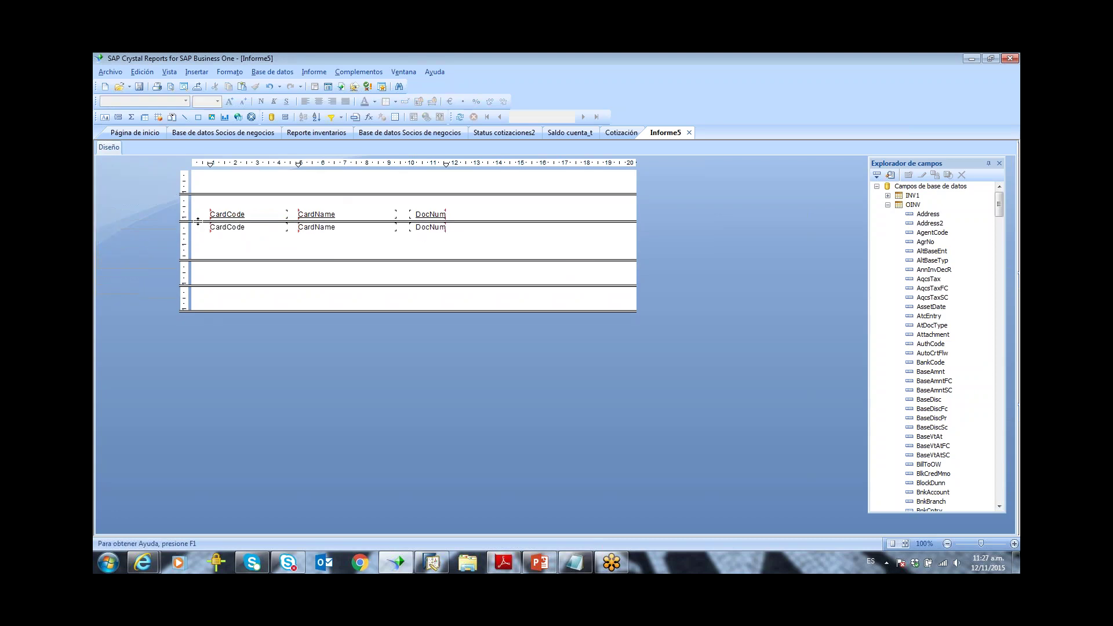
# Step: Set the report's page orientation to Horizontal in the page setup
pyautogui.click(110, 72)
pyautogui.click(187, 210)
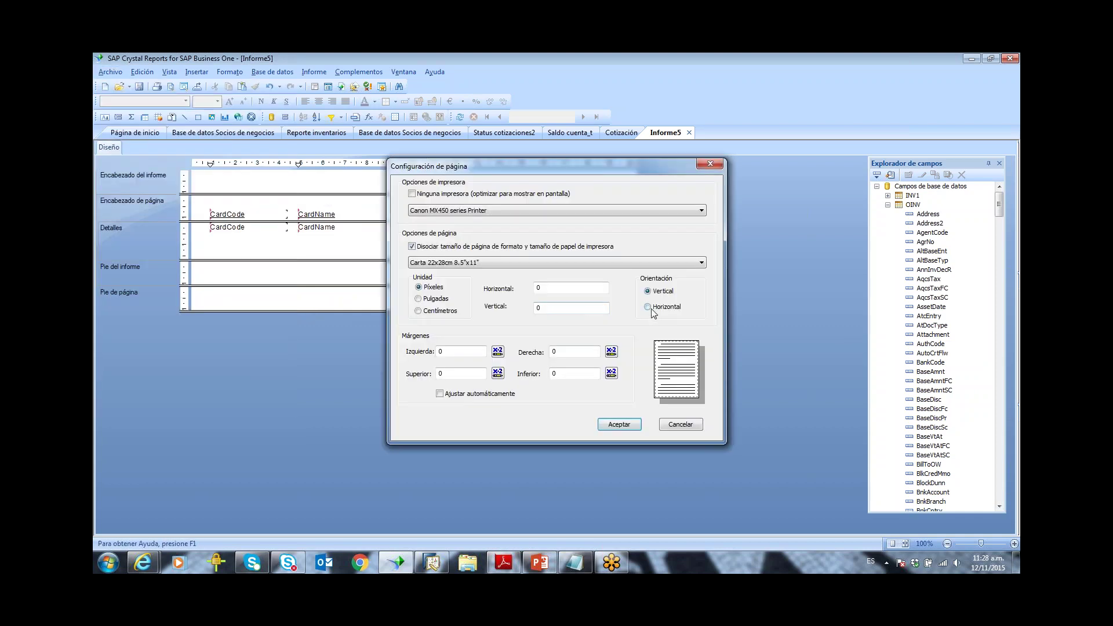
pyautogui.click(651, 308)
pyautogui.click(619, 424)
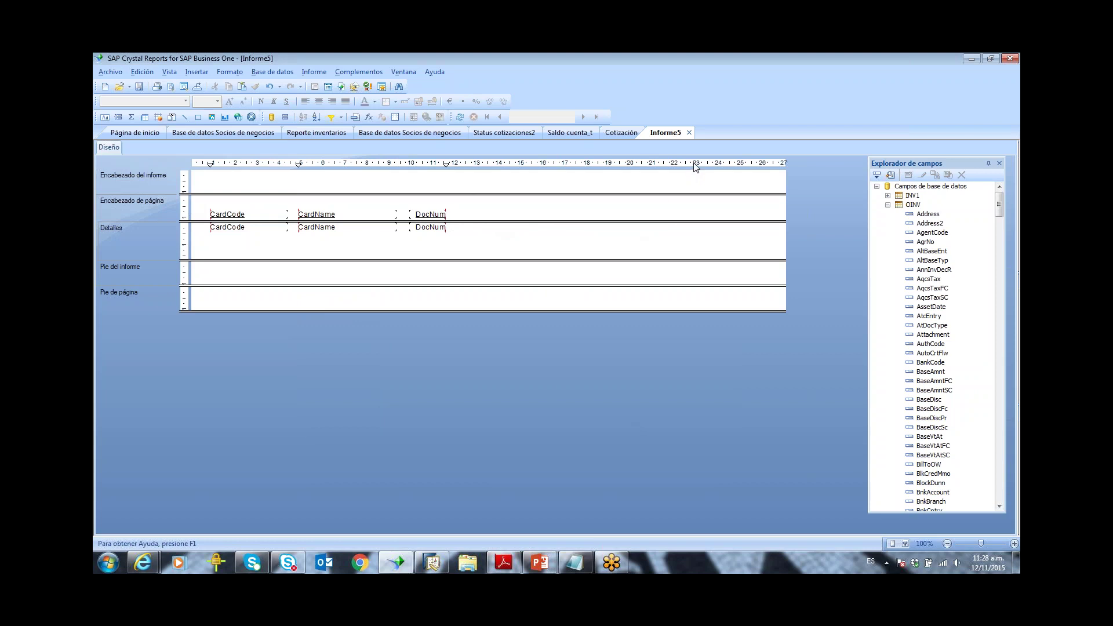
# Step: Close the Informe5 report without saving the changes and go to the start page
pyautogui.click(690, 132)
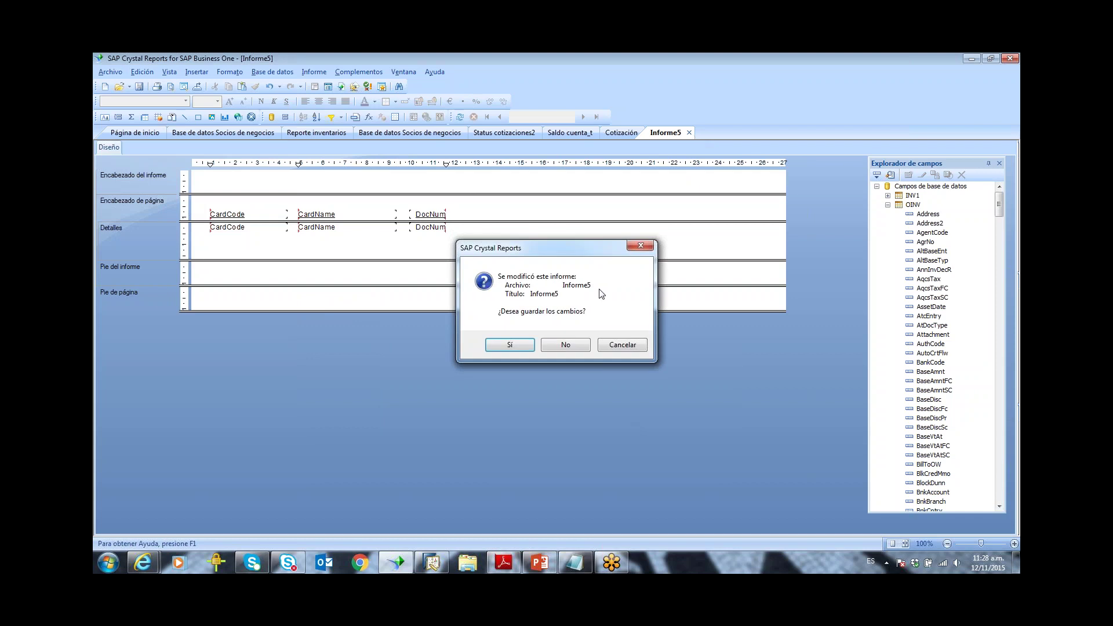
pyautogui.click(566, 345)
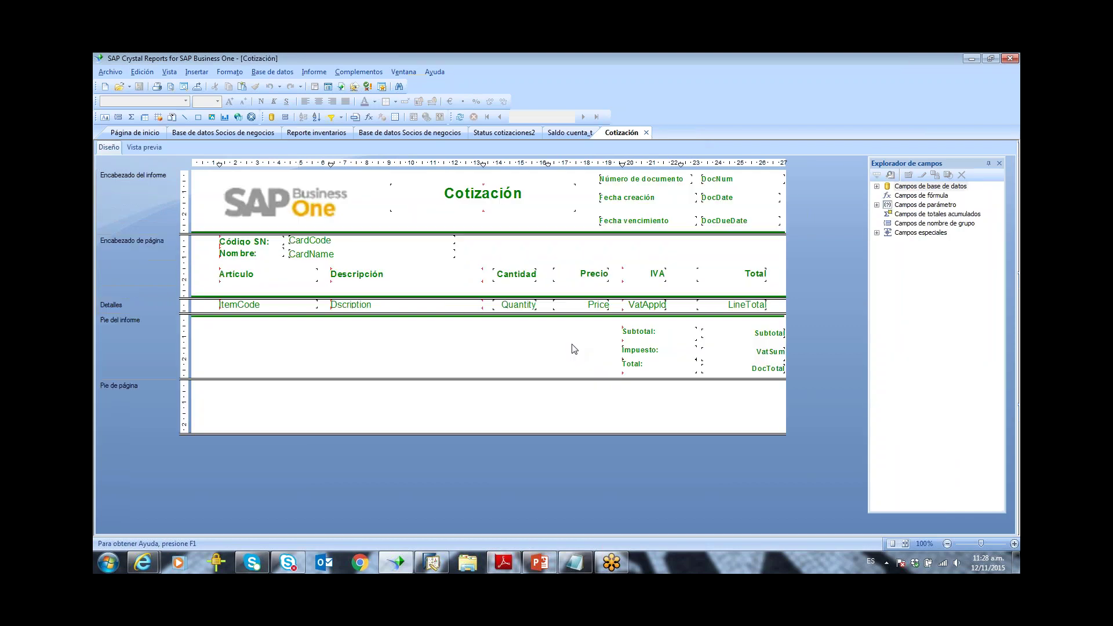
pyautogui.click(145, 133)
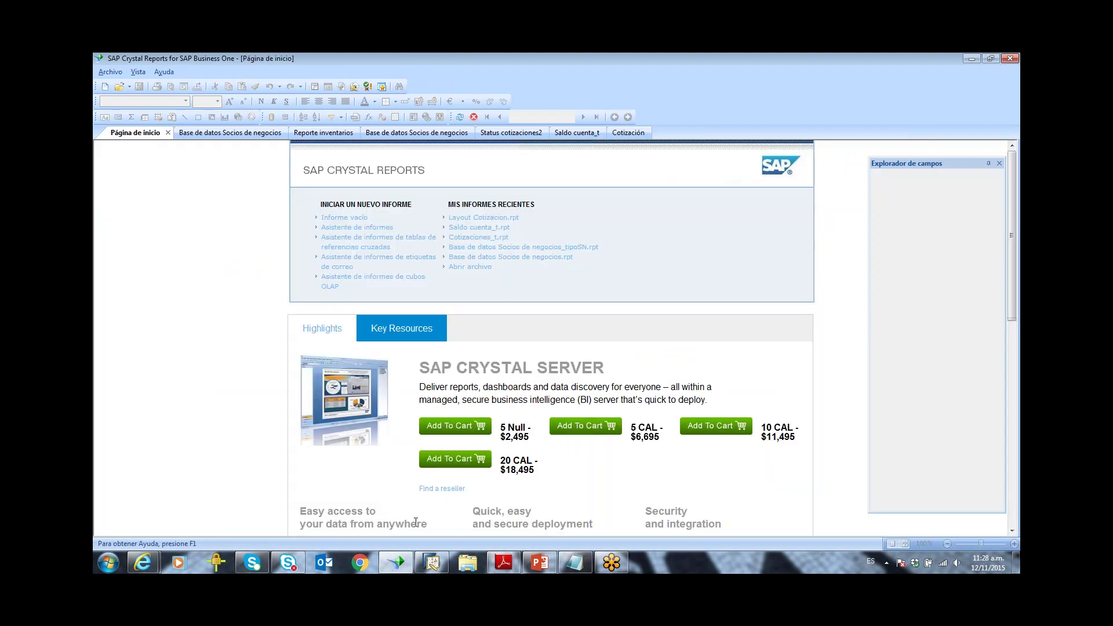
# Step: Switch to the SAP Business One client and open the query generator
pyautogui.click(432, 563)
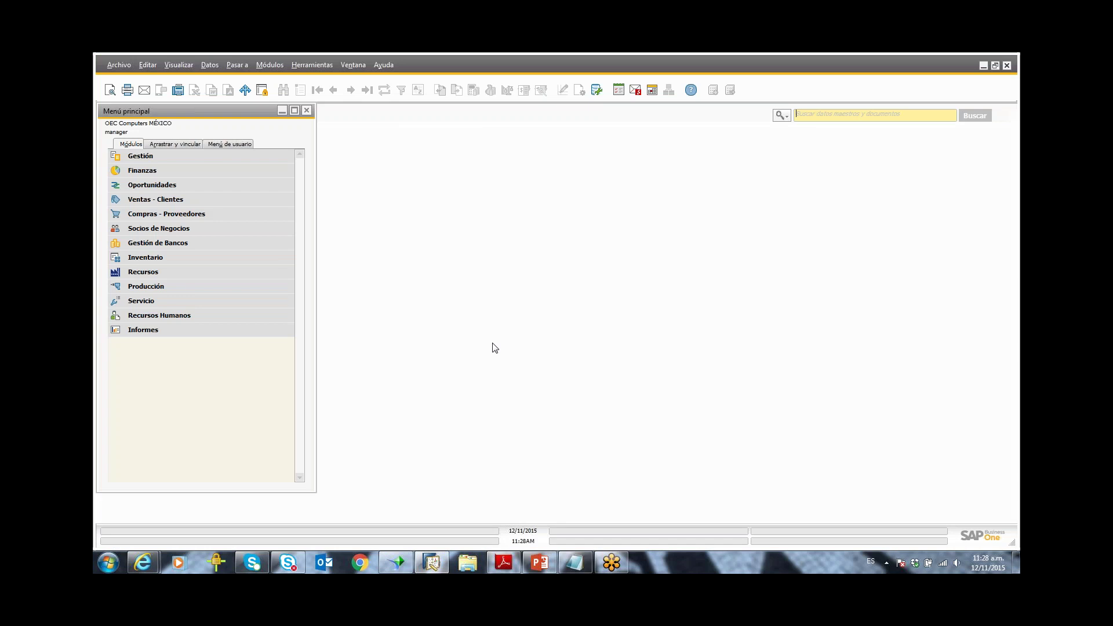
pyautogui.click(321, 66)
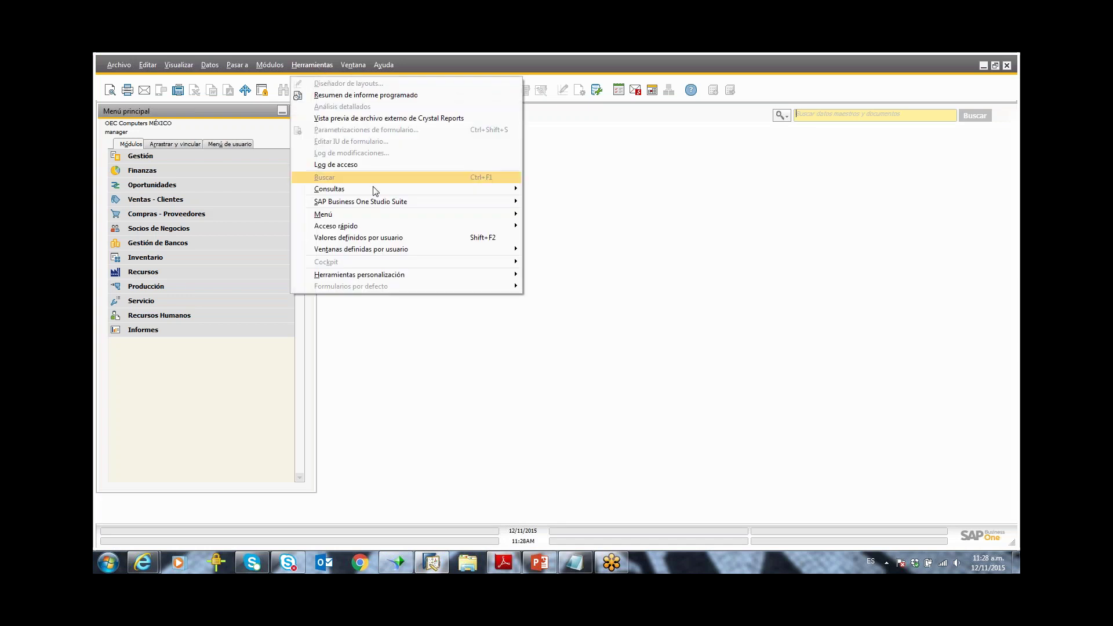
pyautogui.moveTo(376, 190)
pyautogui.click(531, 200)
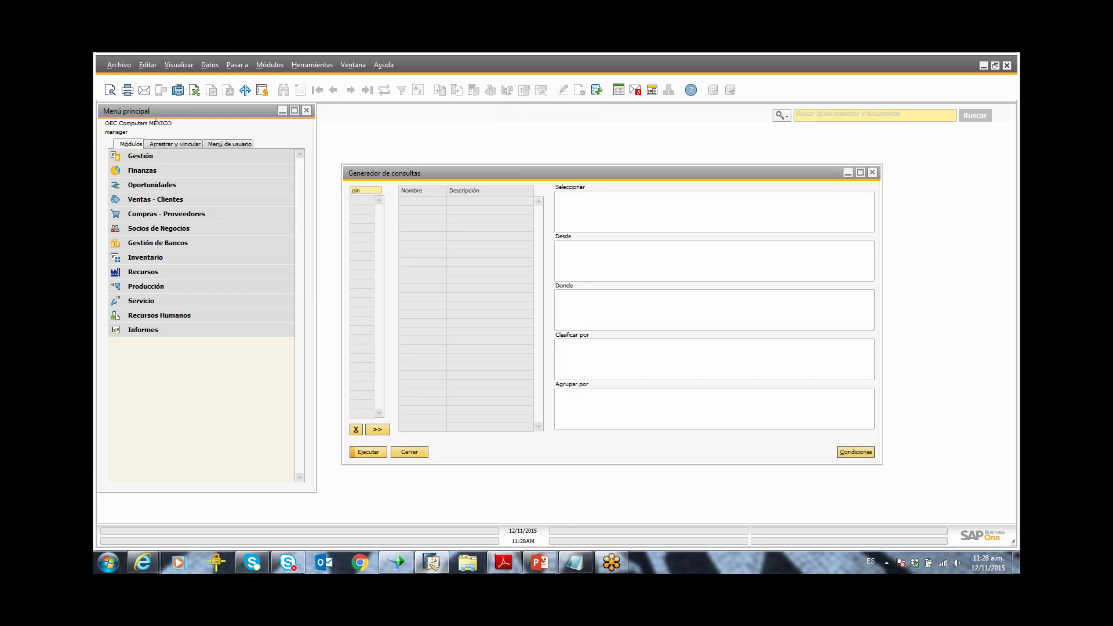
# Step: Add the OINV and INV1 tables to the query in the query generator
pyautogui.write('oinv')
pyautogui.press('Return')
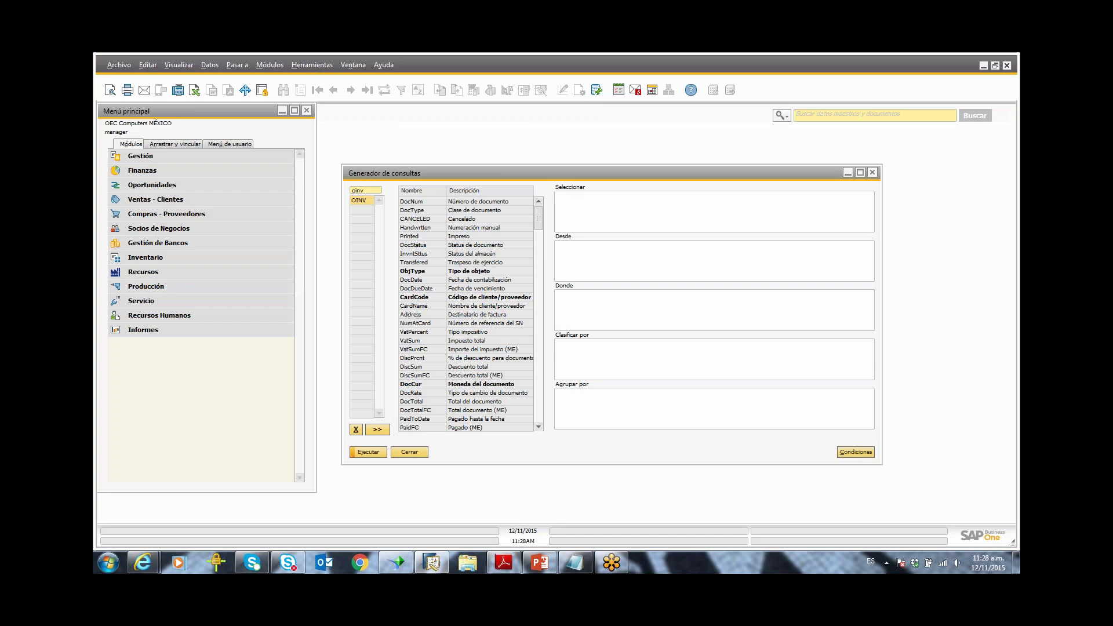
pyautogui.click(370, 191)
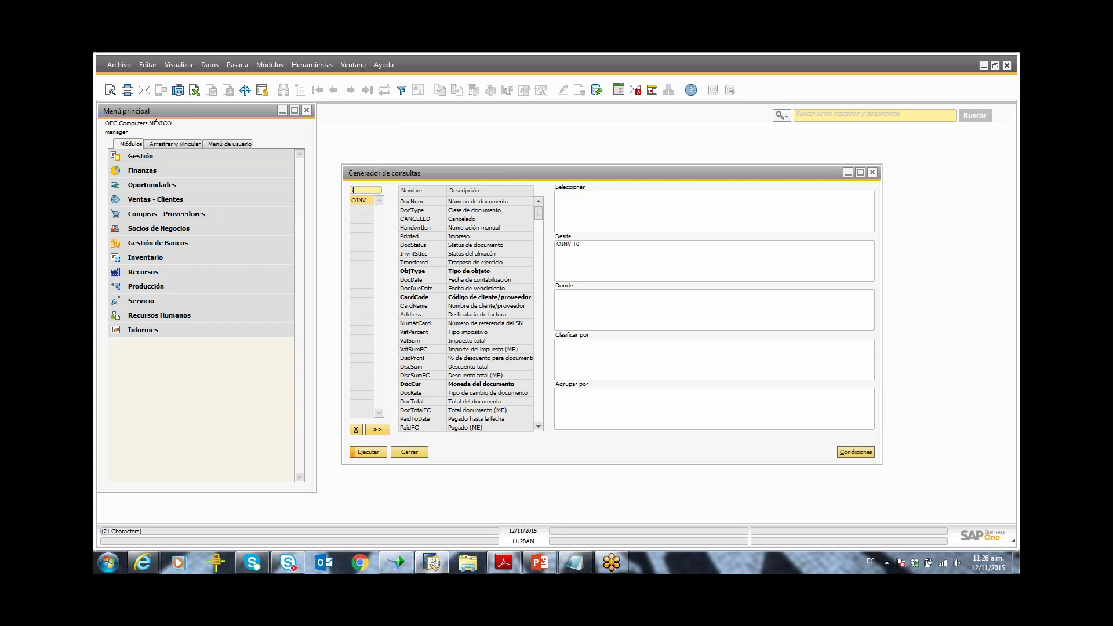
pyautogui.write('inv1')
pyautogui.press('Return')
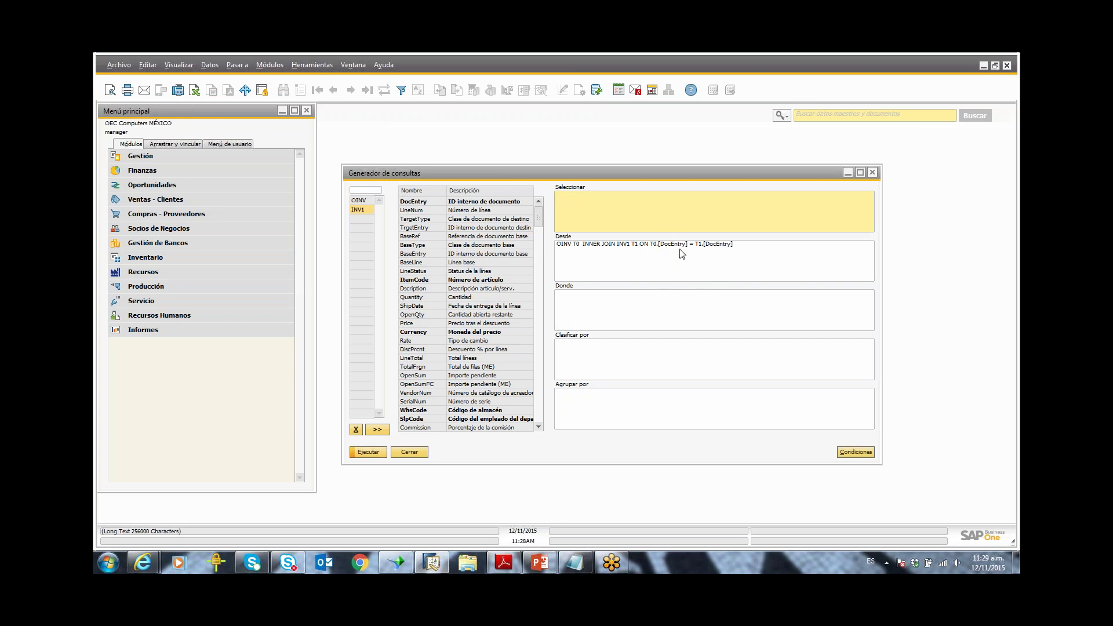
# Step: Add the DocNum, CardCode, CardName and DocTotal fields from the OINV table to the query's selection
pyautogui.click(370, 200)
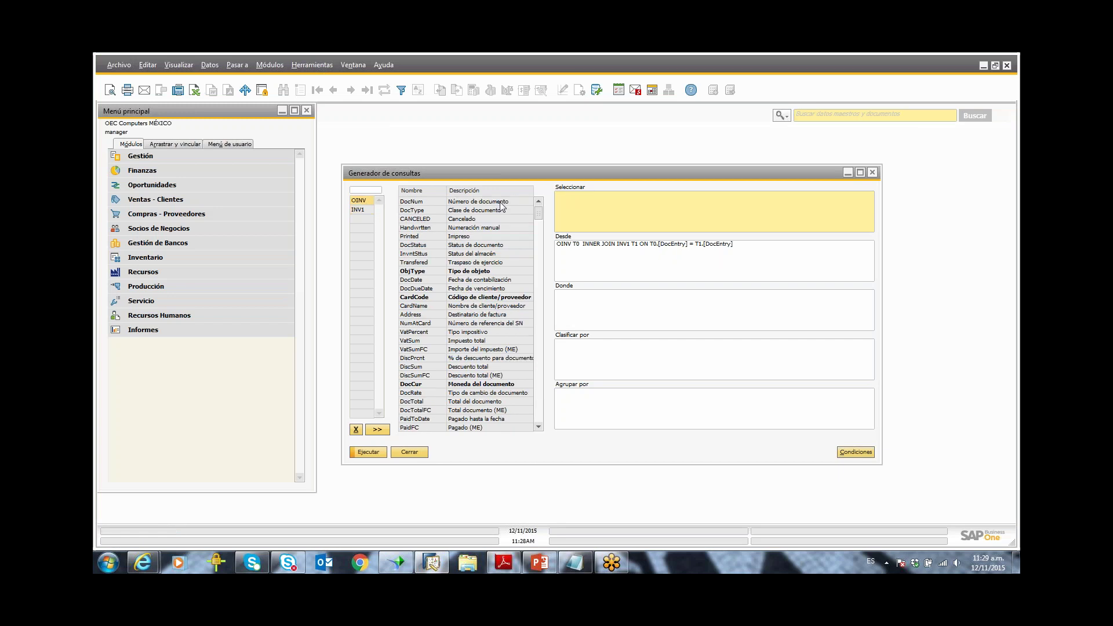
pyautogui.doubleClick(501, 202)
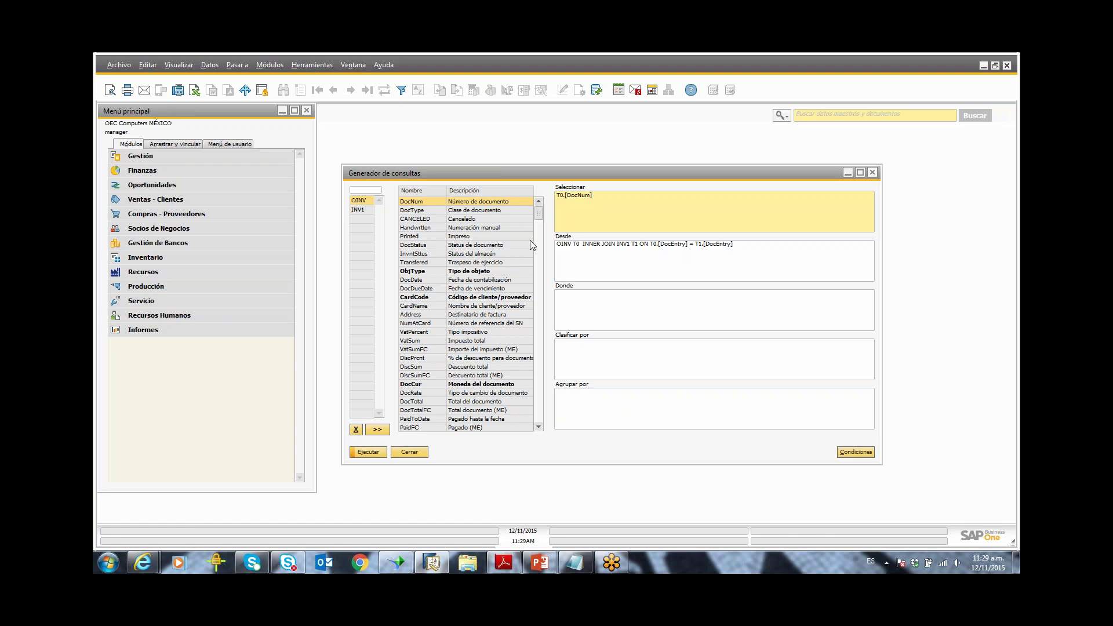
pyautogui.doubleClick(518, 299)
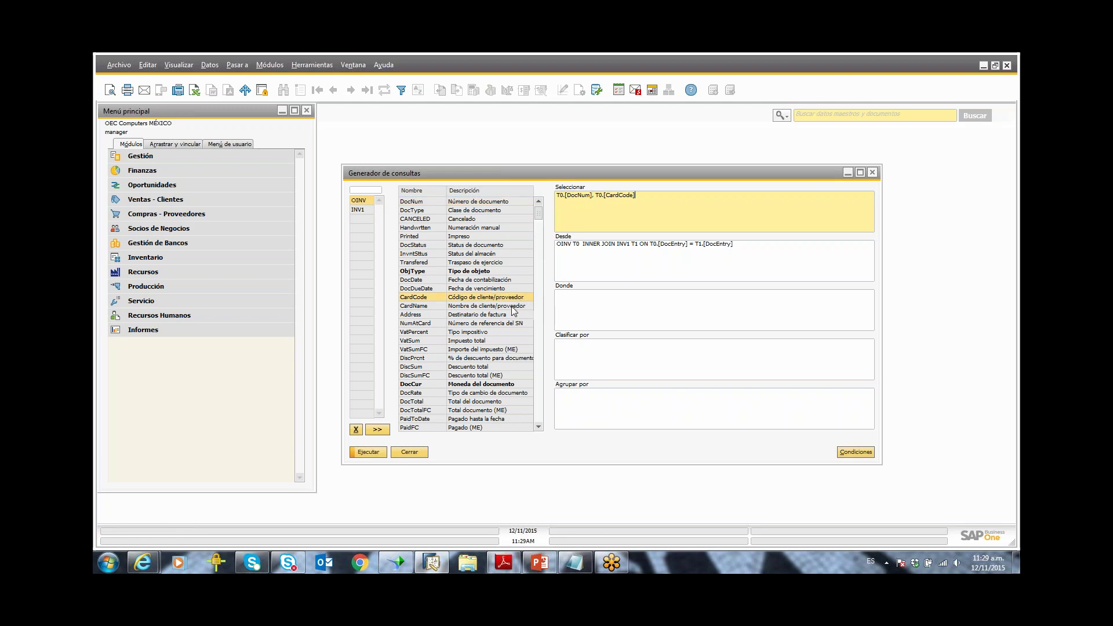
pyautogui.doubleClick(513, 307)
pyautogui.scroll(-7, 541, 224)
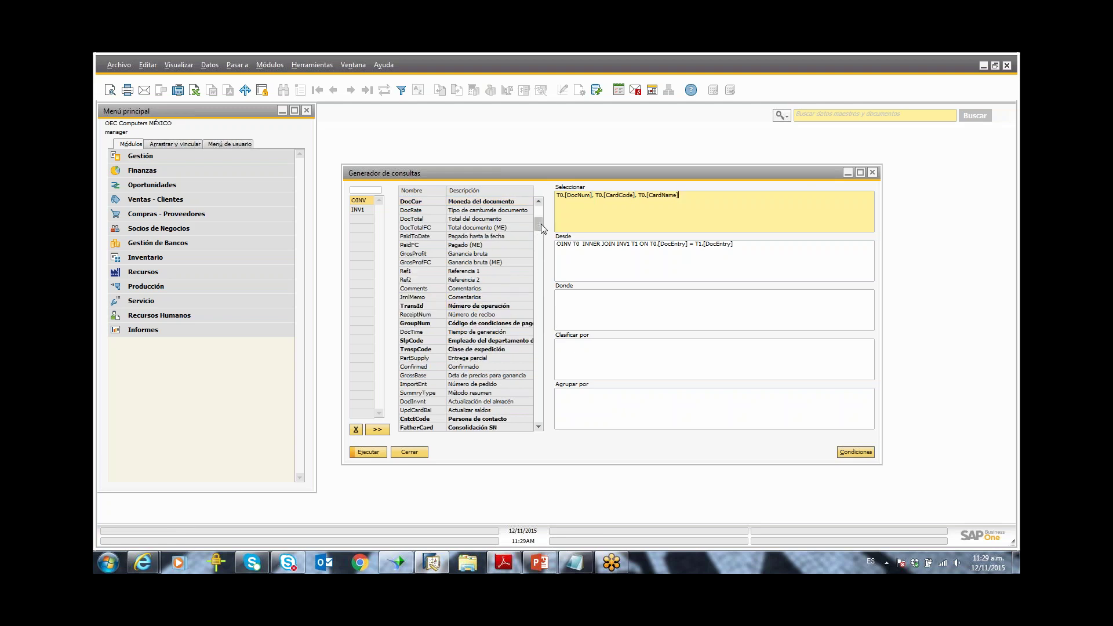
pyautogui.scroll(1, 541, 224)
pyautogui.doubleClick(519, 220)
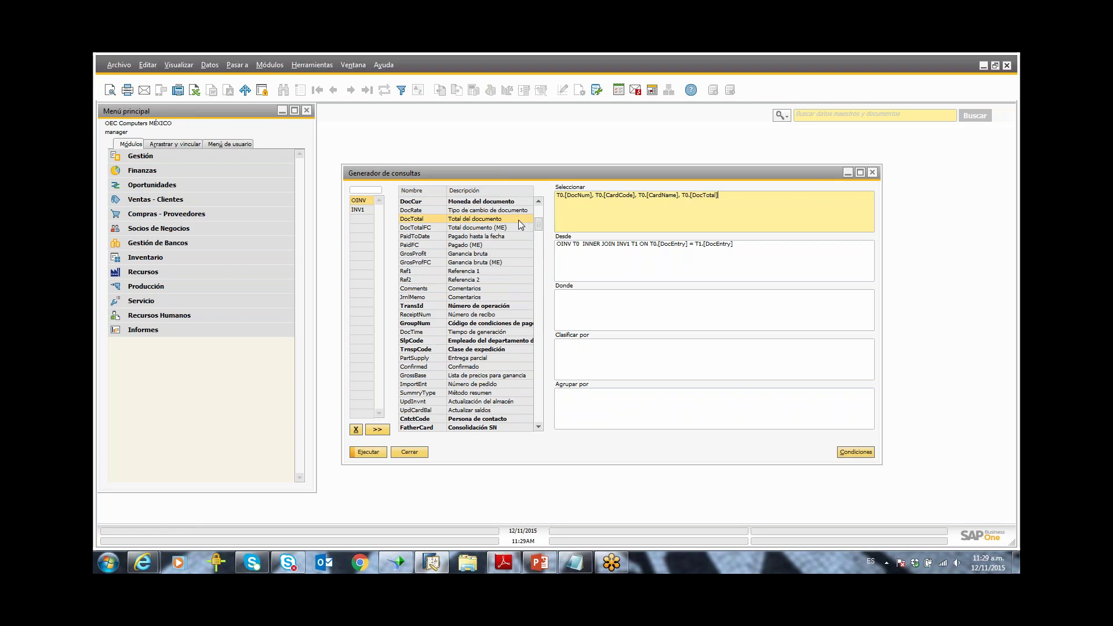
pyautogui.moveTo(538, 227); pyautogui.dragTo(538, 213)
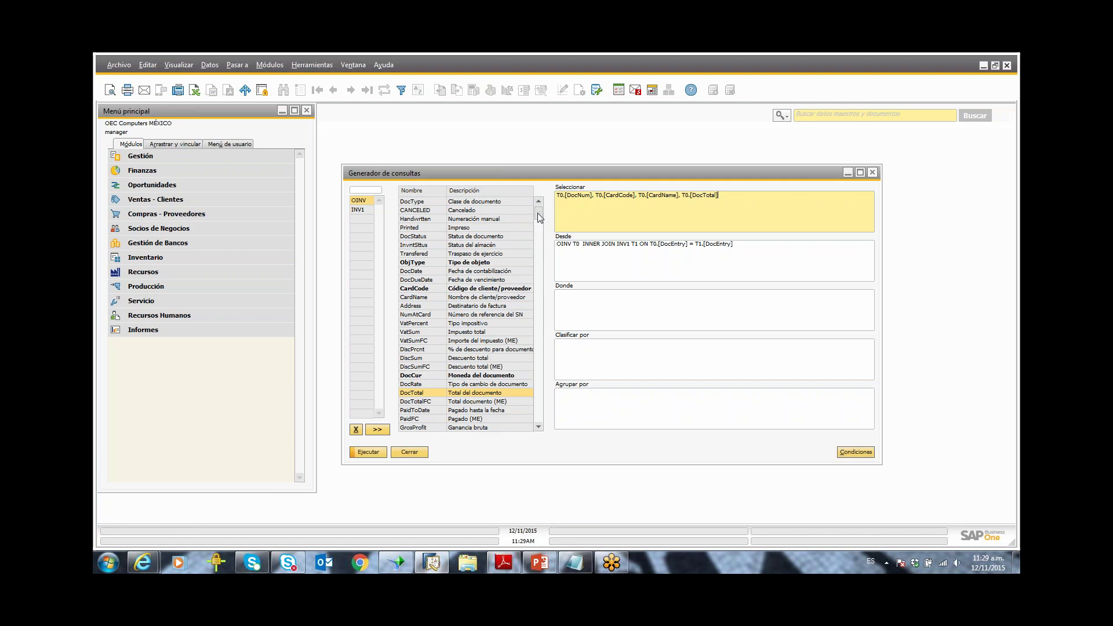
# Step: Add the ItemCode, Dscription, Quantity and LineTotal fields from the INV1 table to the query's selection
pyautogui.click(360, 209)
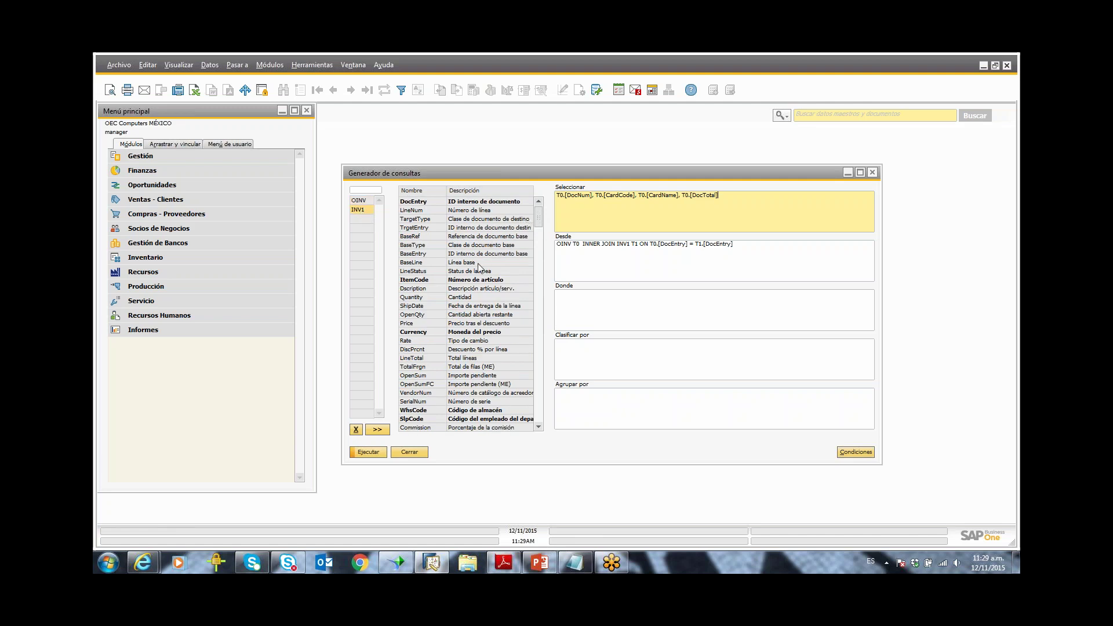
pyautogui.doubleClick(515, 279)
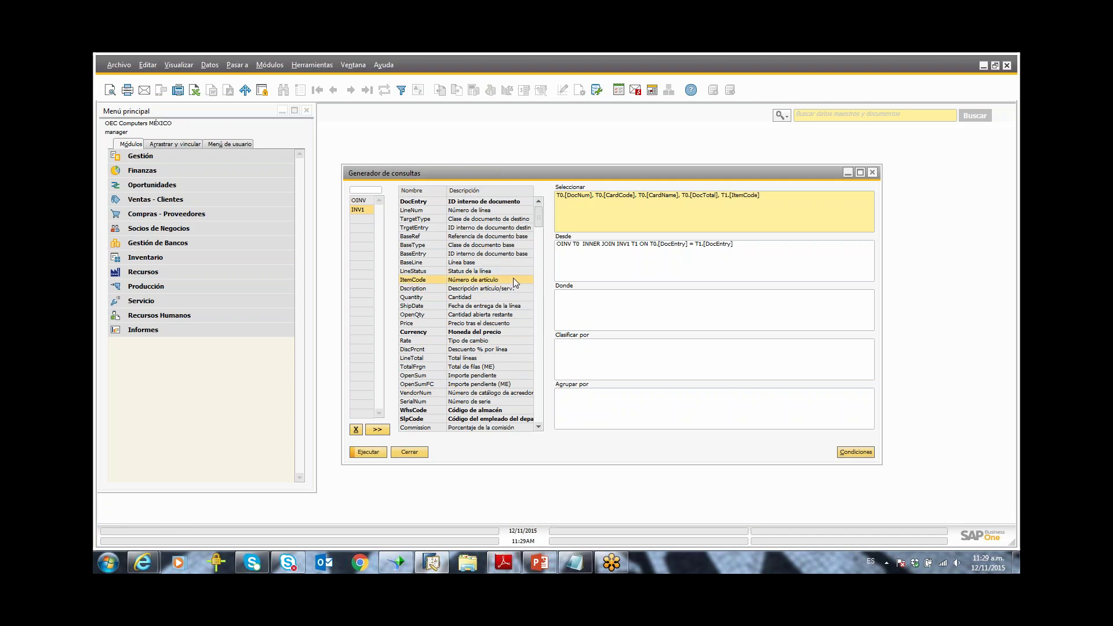
pyautogui.doubleClick(499, 288)
pyautogui.doubleClick(488, 297)
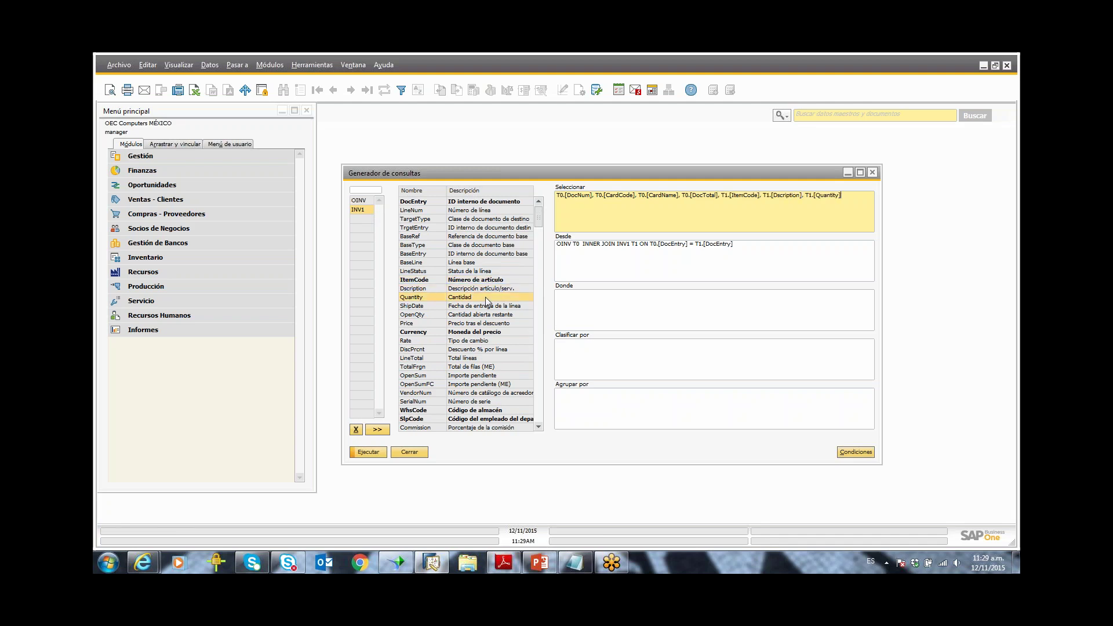
pyautogui.doubleClick(497, 358)
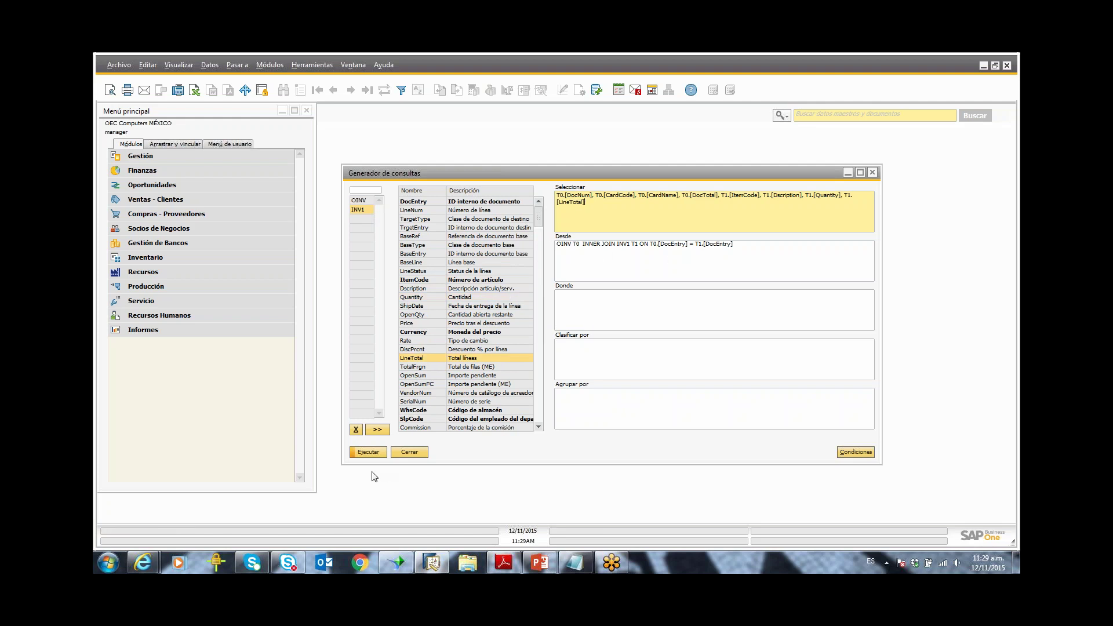
# Step: Run the query and copy its complete SQL statement from the query preview
pyautogui.click(365, 453)
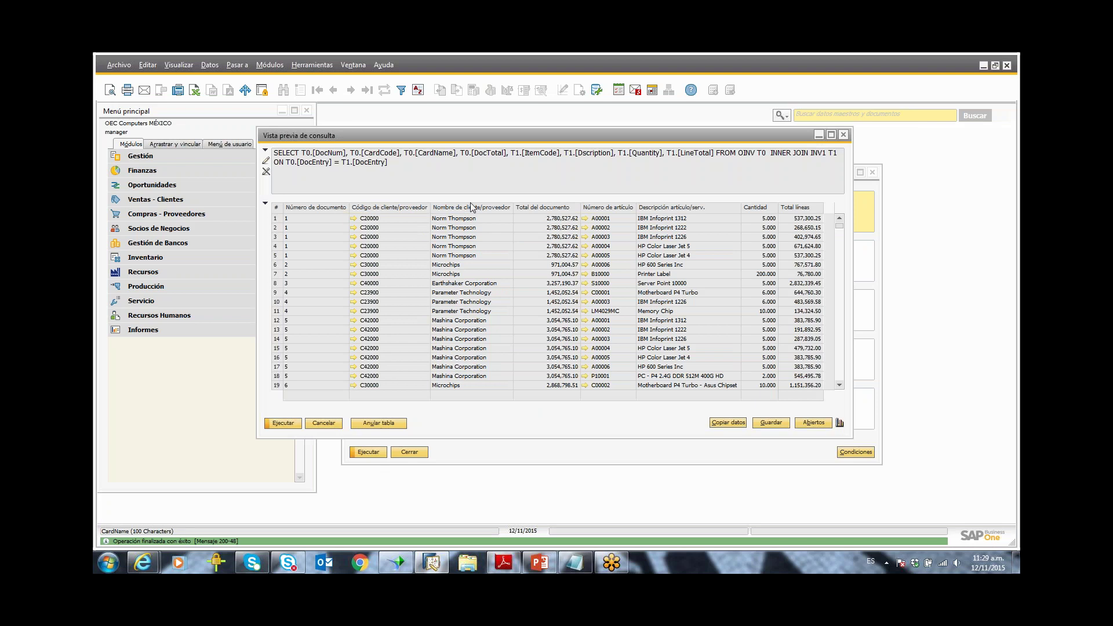
pyautogui.moveTo(531, 138); pyautogui.dragTo(588, 190)
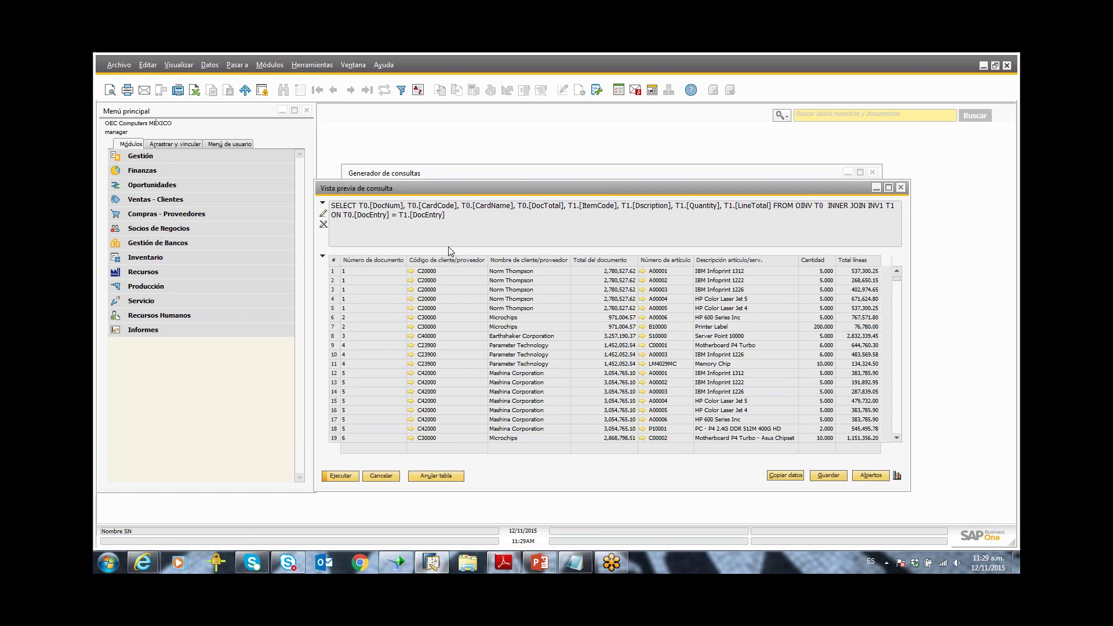
pyautogui.click(325, 216)
pyautogui.moveTo(456, 216); pyautogui.dragTo(329, 209)
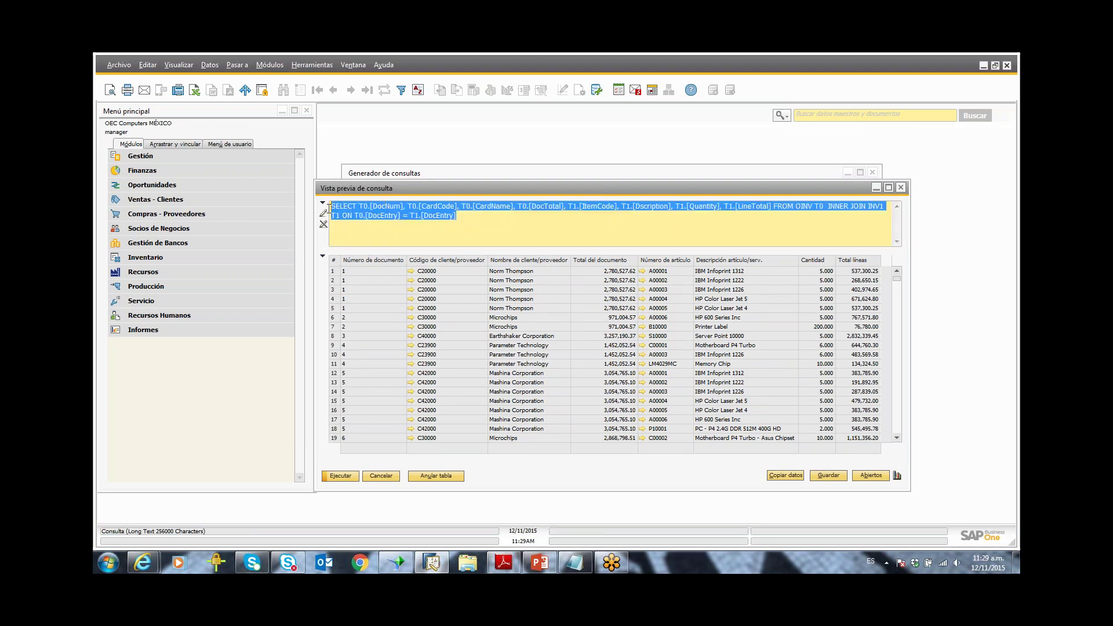
pyautogui.rightClick(348, 207)
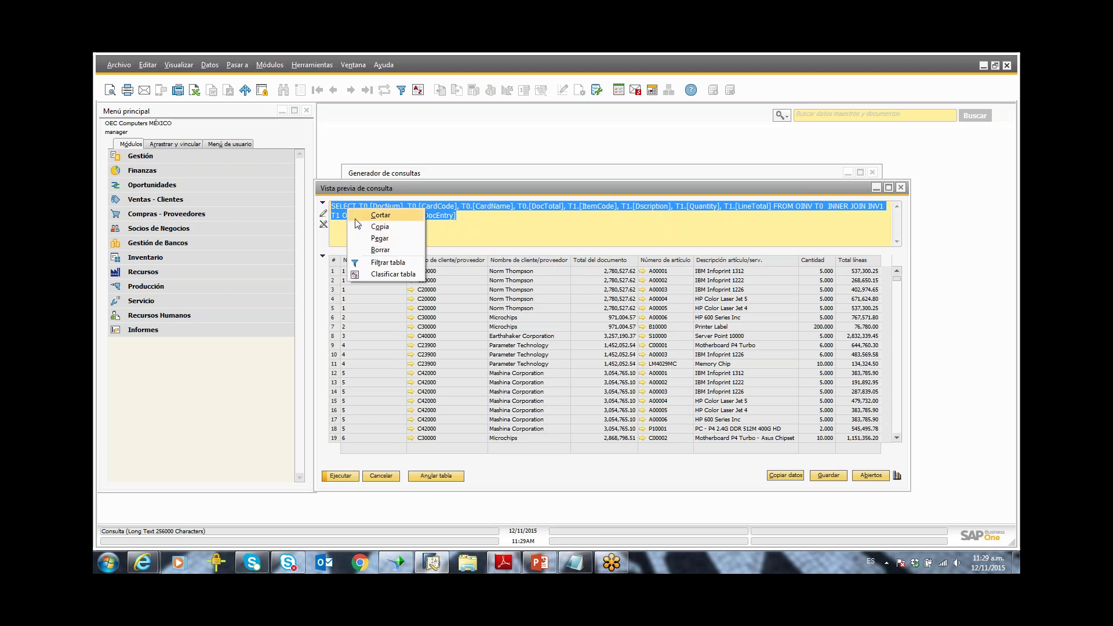
pyautogui.click(359, 227)
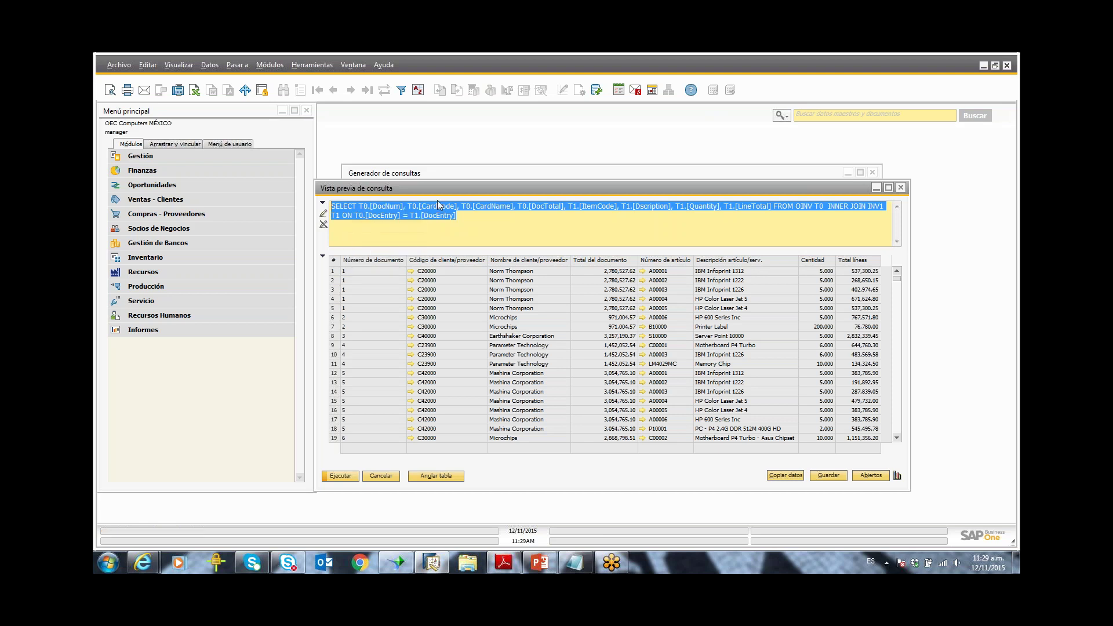
# Step: Switch to Crystal Reports and start a new blank report
pyautogui.click(400, 564)
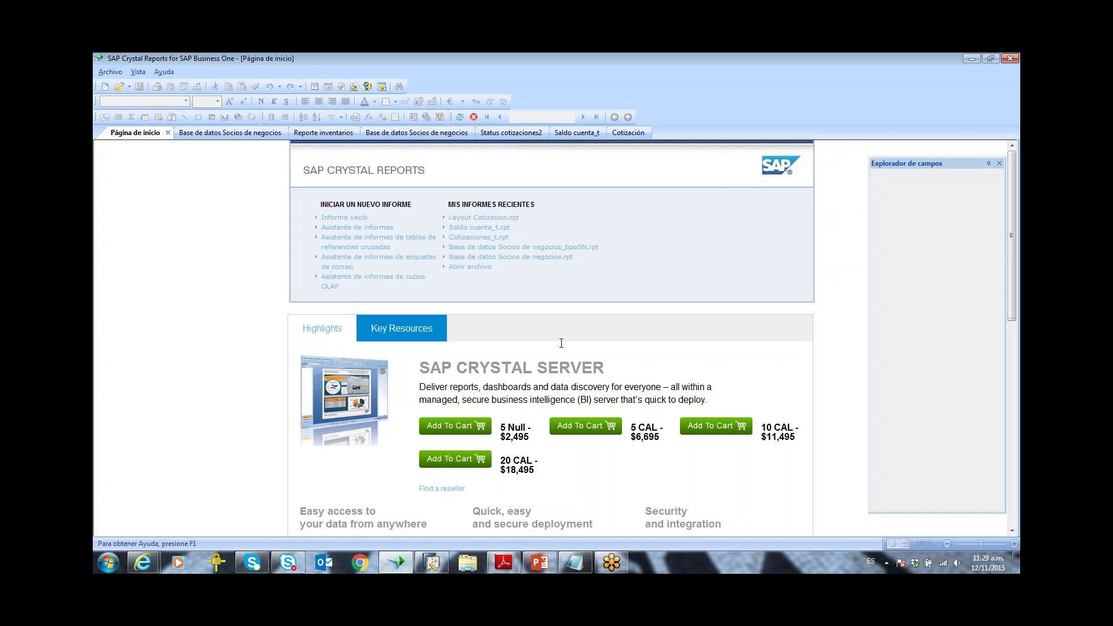
pyautogui.click(352, 223)
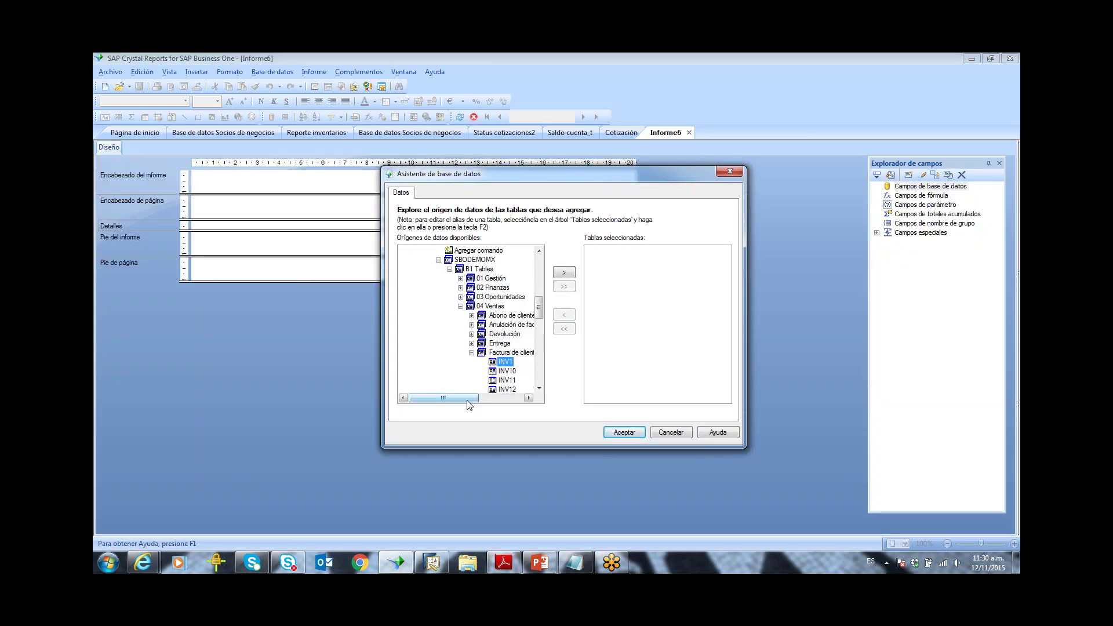
# Step: Add a command to the report on the XAM-GARAL connection, using the copied SELECT statement as its SQL query
pyautogui.moveTo(467, 401); pyautogui.dragTo(482, 400)
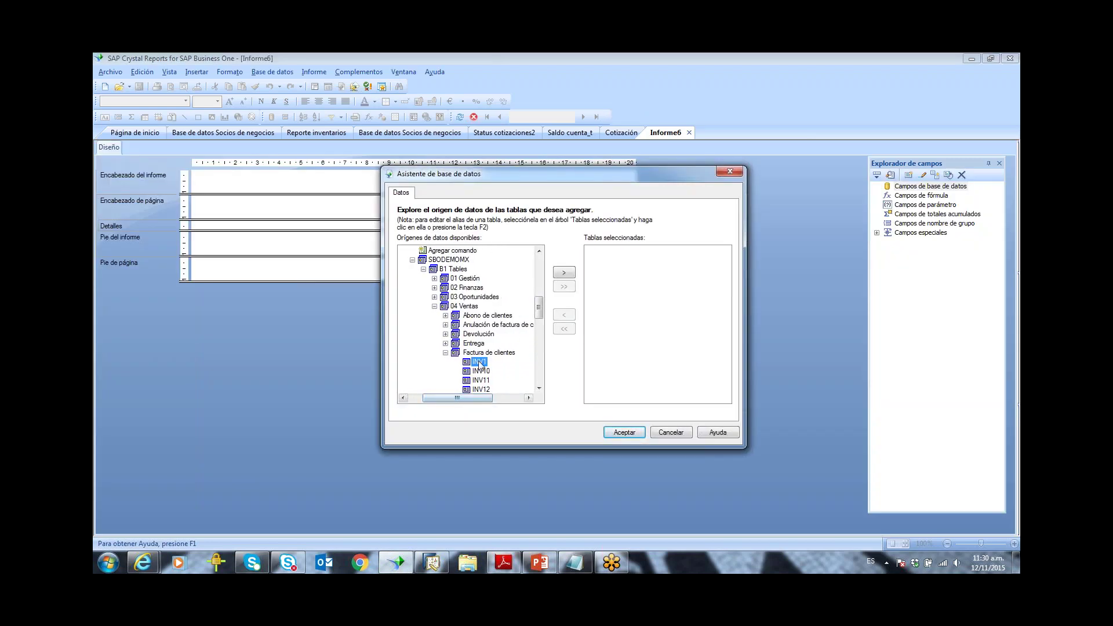
pyautogui.scroll(1, 540, 311)
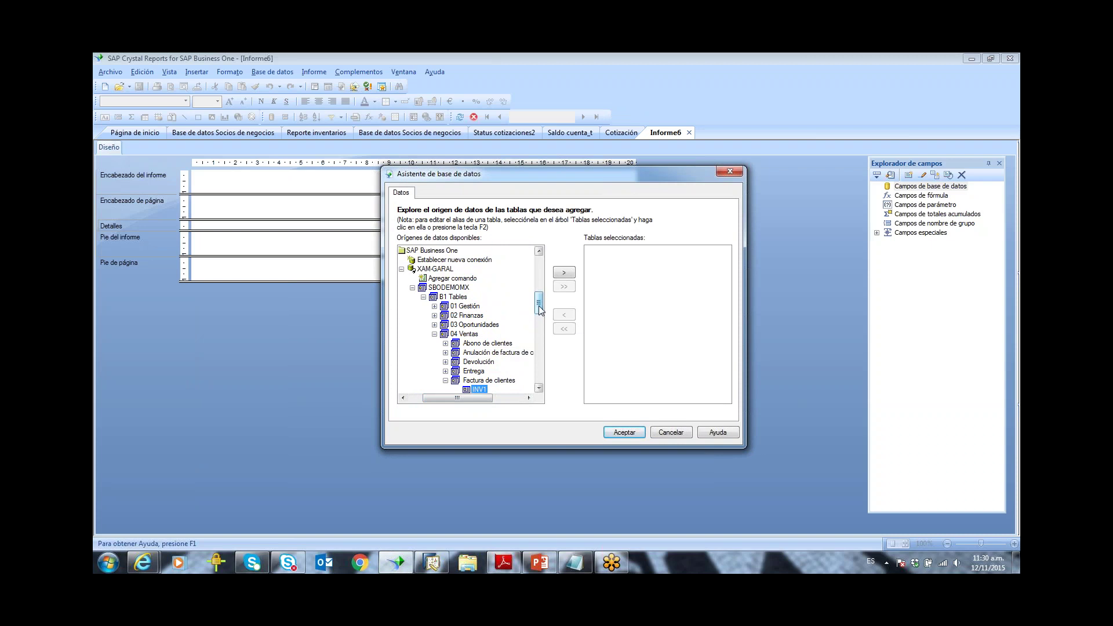
pyautogui.click(423, 297)
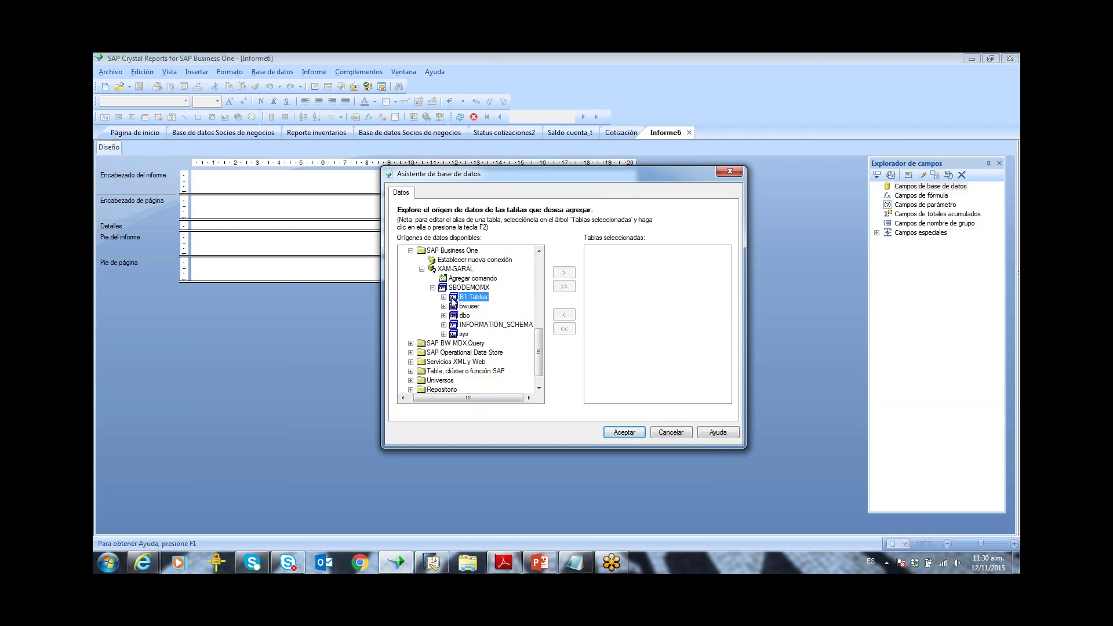
pyautogui.click(468, 280)
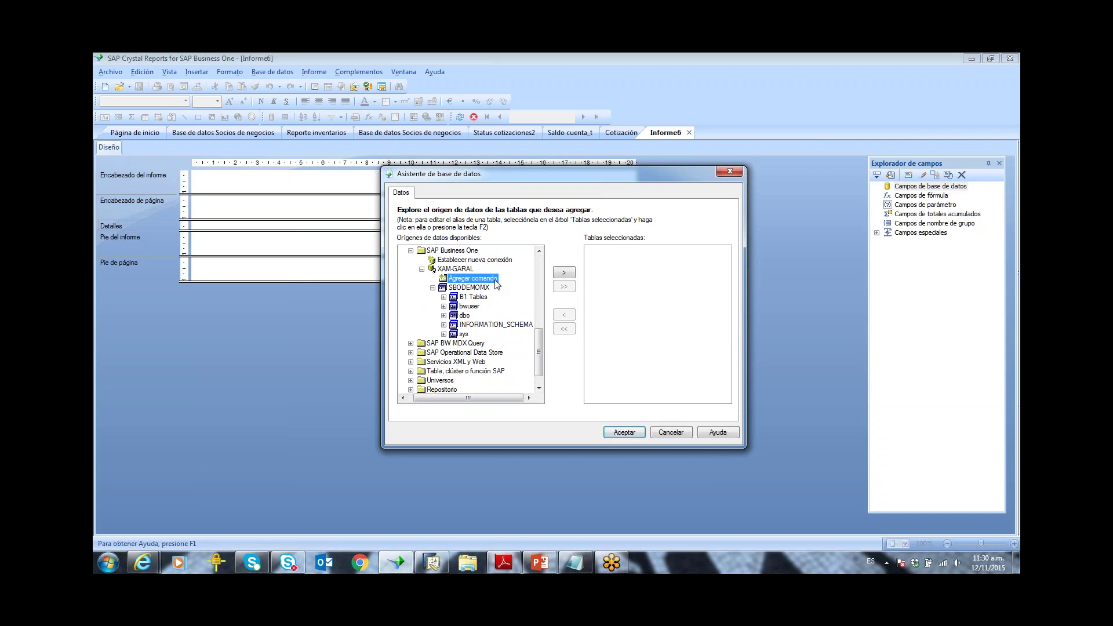
pyautogui.click(563, 275)
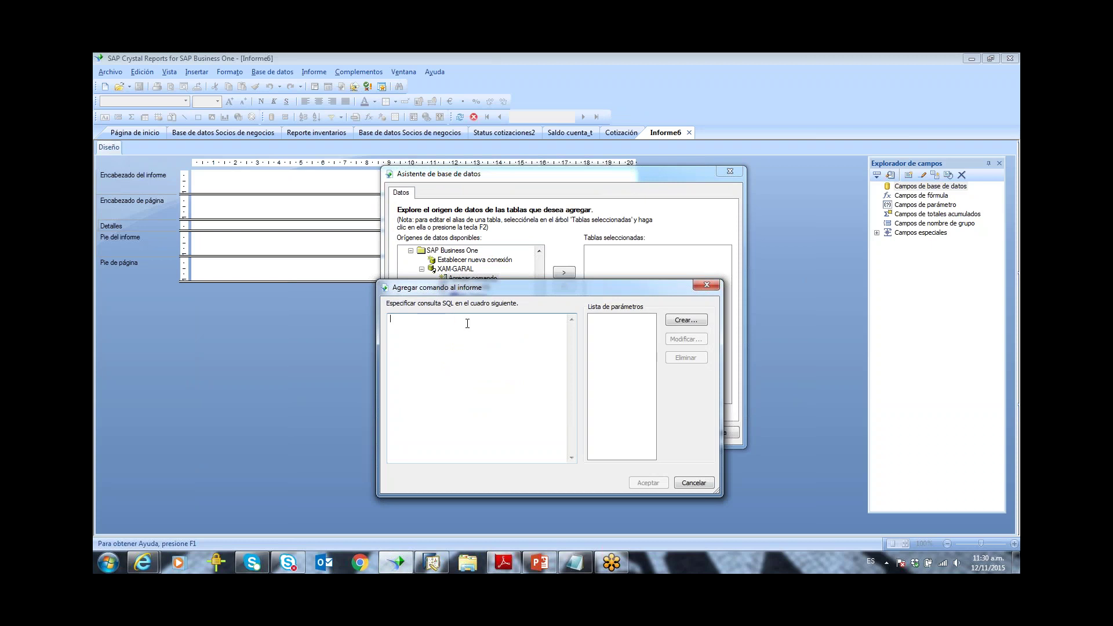
pyautogui.rightClick(467, 323)
pyautogui.click(492, 374)
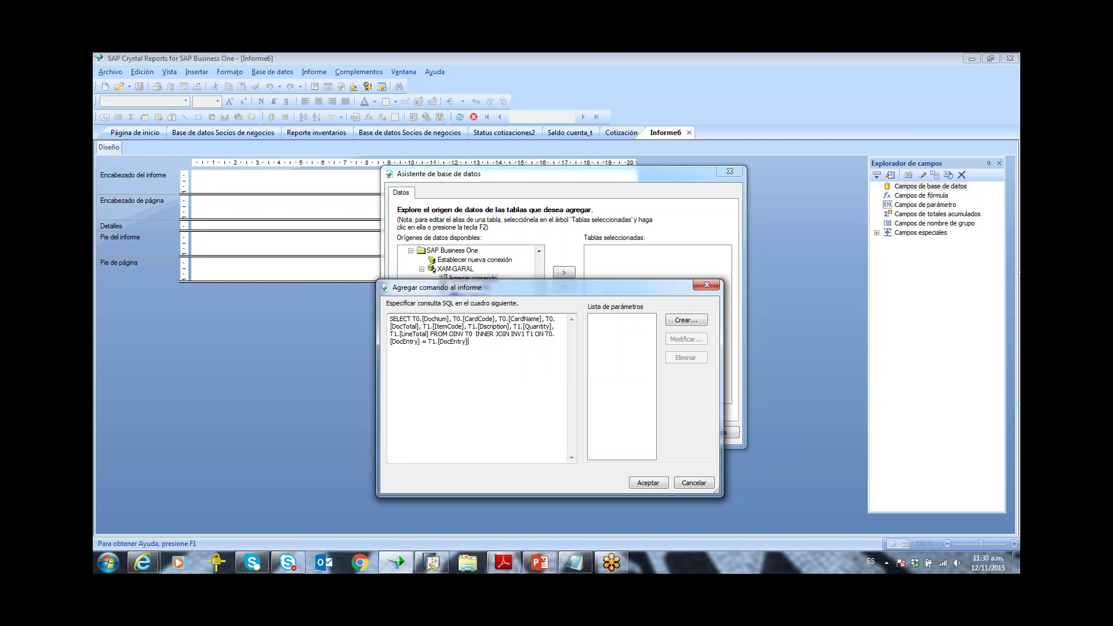
pyautogui.click(640, 485)
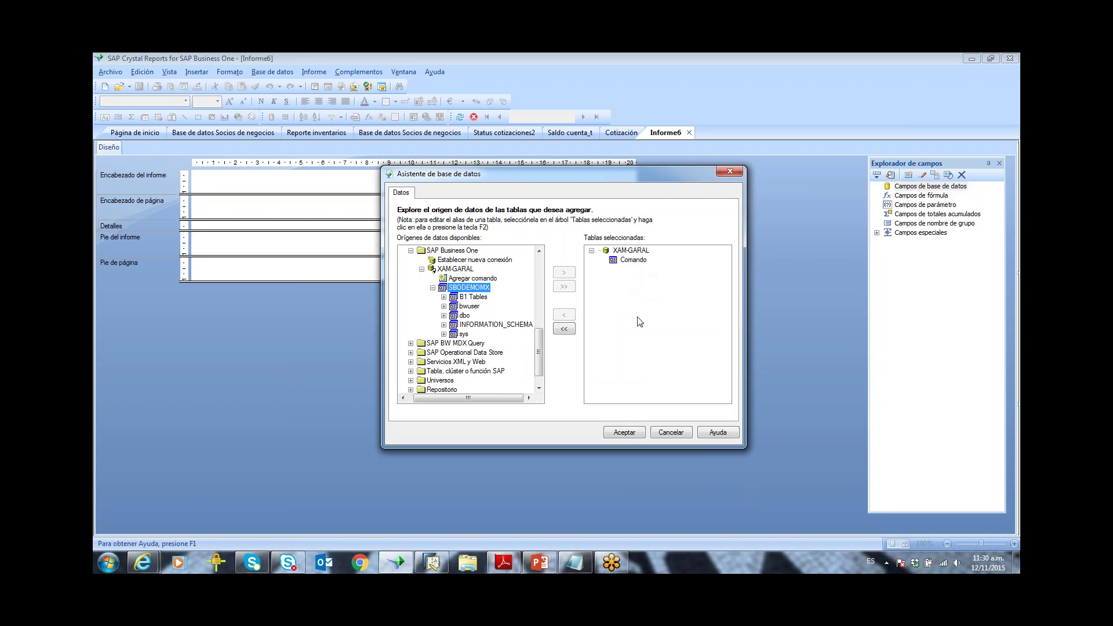
# Step: Accept the selected Comando table as the report's data source in the database wizard
pyautogui.click(631, 263)
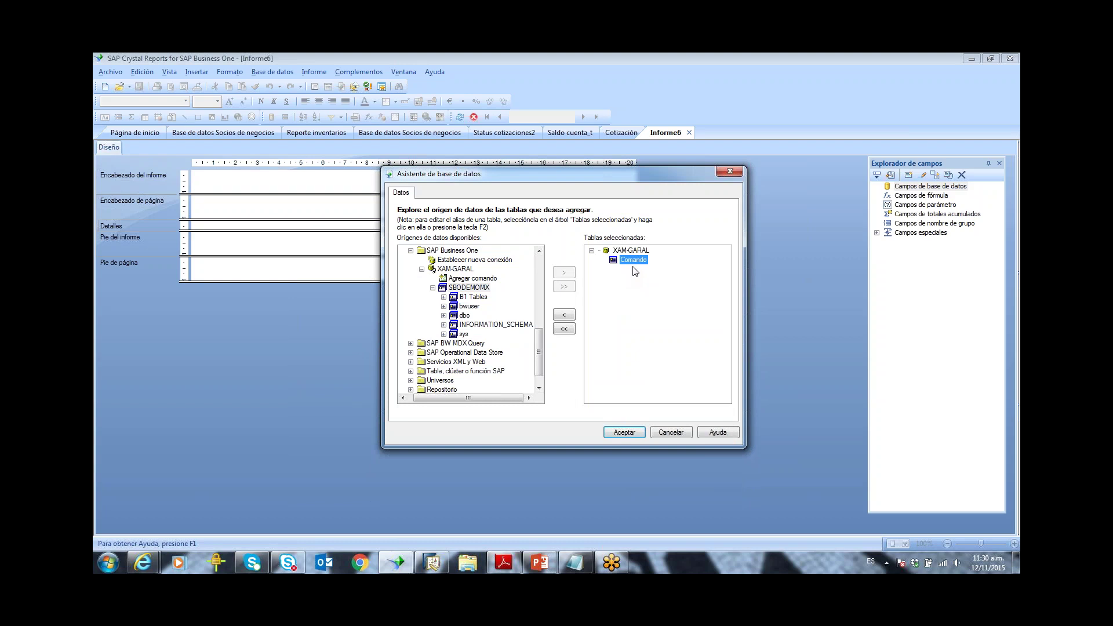
pyautogui.press('Delete')
pyautogui.click(620, 433)
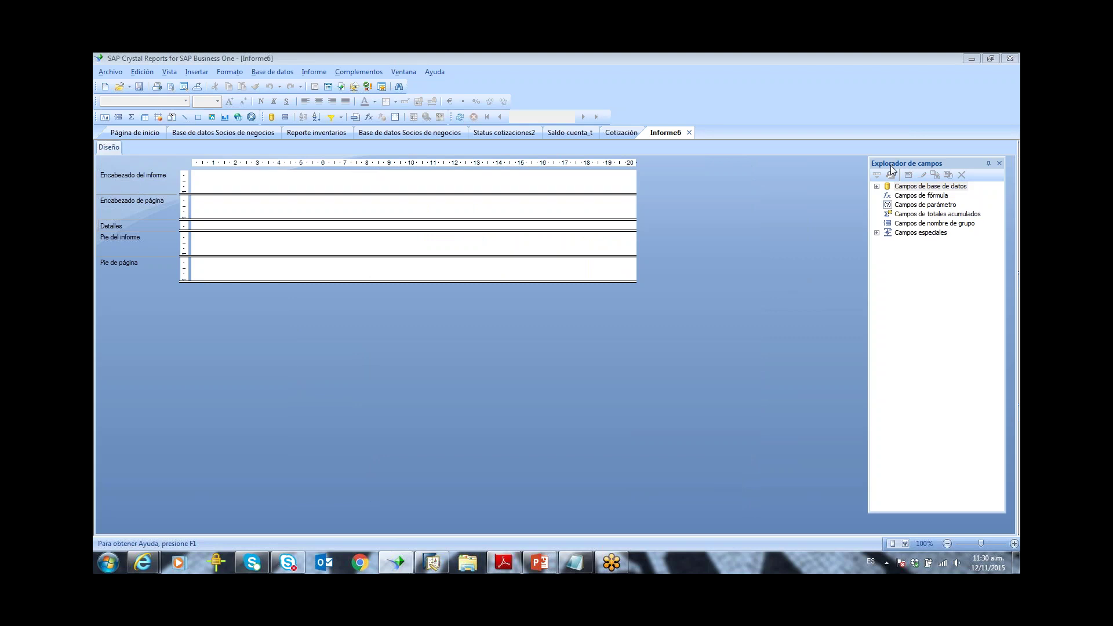
# Step: Expand the Comando table under the database fields and examine the fields the SQL command provides
pyautogui.doubleClick(888, 187)
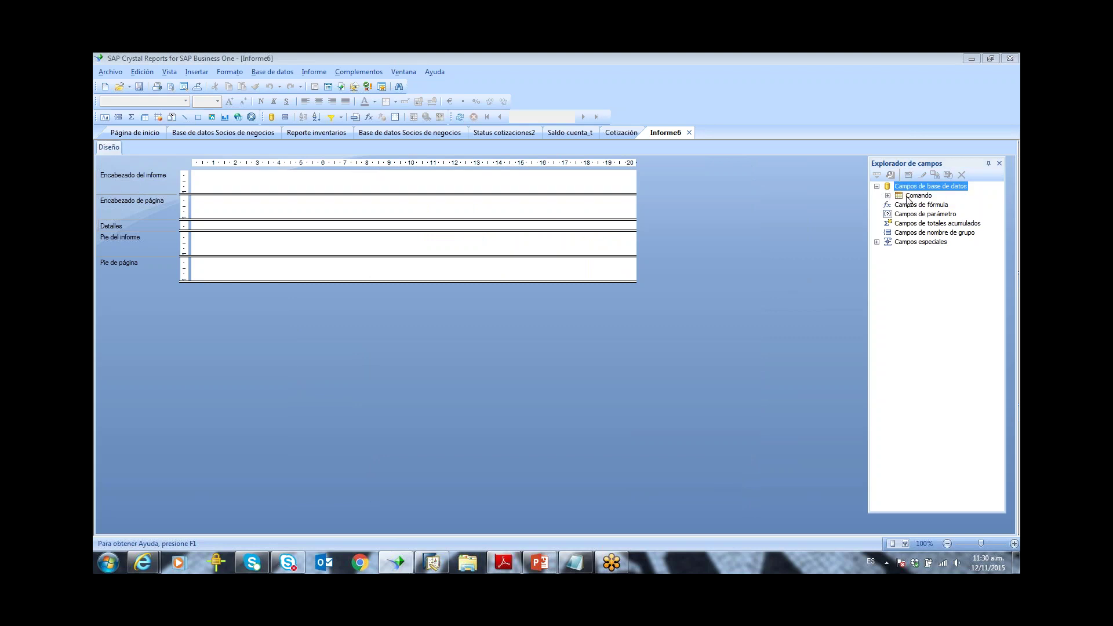
pyautogui.click(908, 196)
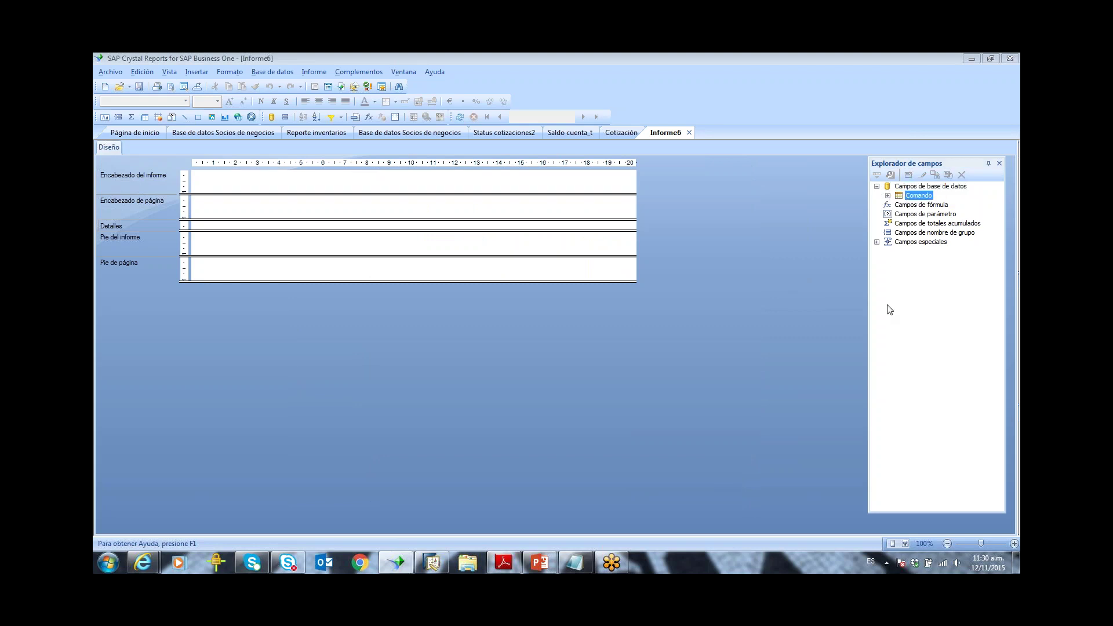
pyautogui.click(887, 196)
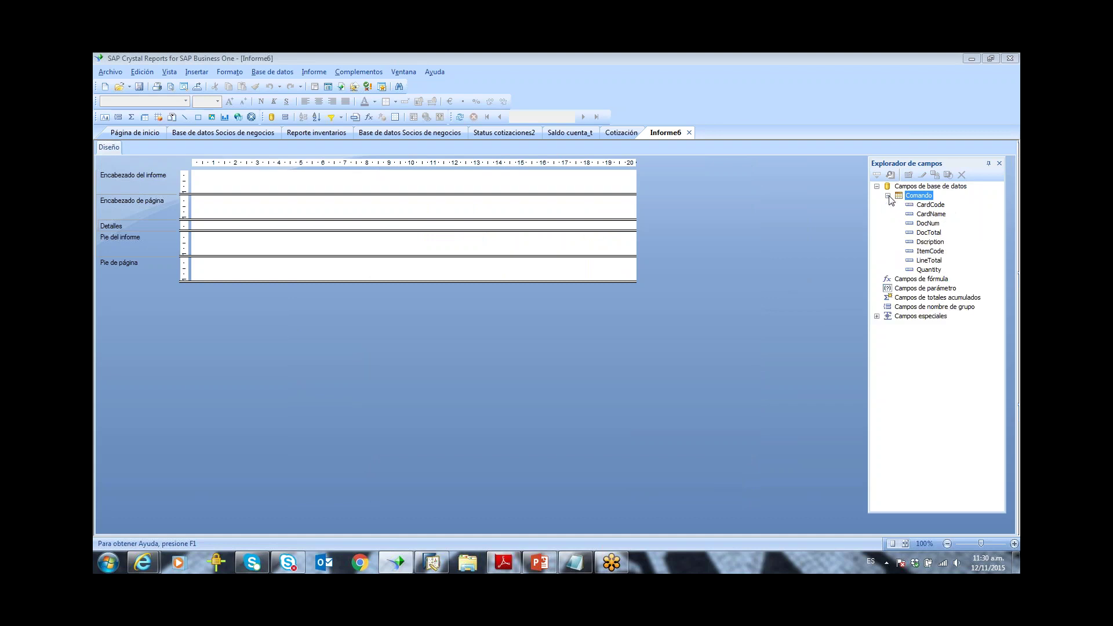
pyautogui.click(937, 214)
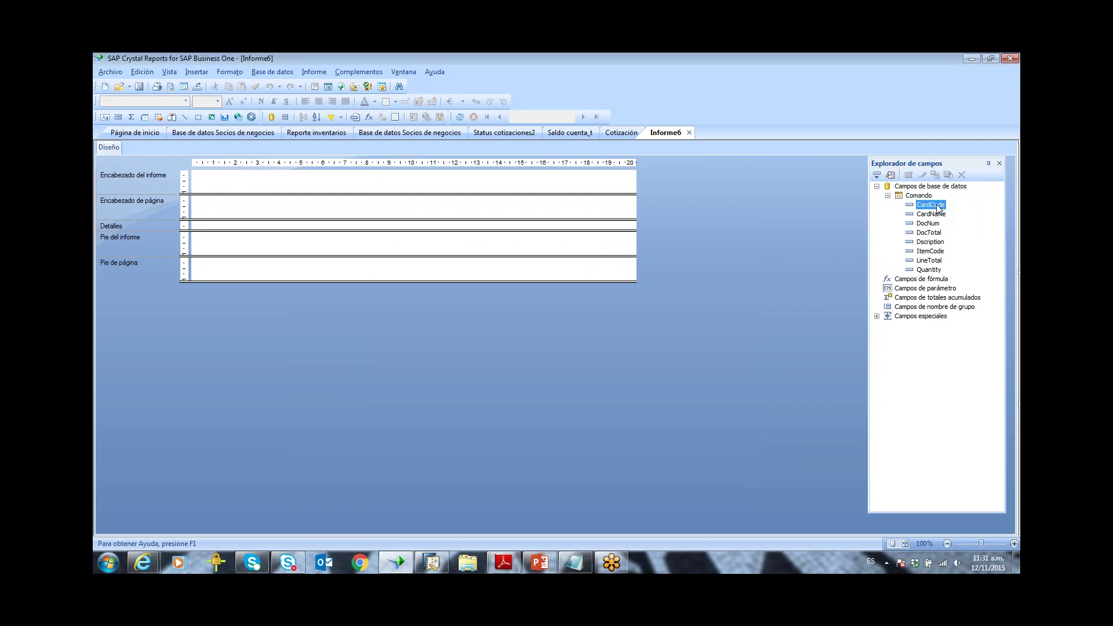
pyautogui.click(932, 223)
pyautogui.click(931, 233)
pyautogui.click(930, 243)
pyautogui.click(929, 251)
pyautogui.click(929, 261)
pyautogui.click(928, 268)
pyautogui.click(929, 261)
# Step: Place the CardCode, CardName and DocNum fields side by side in the report's details section
pyautogui.moveTo(929, 206); pyautogui.dragTo(200, 227)
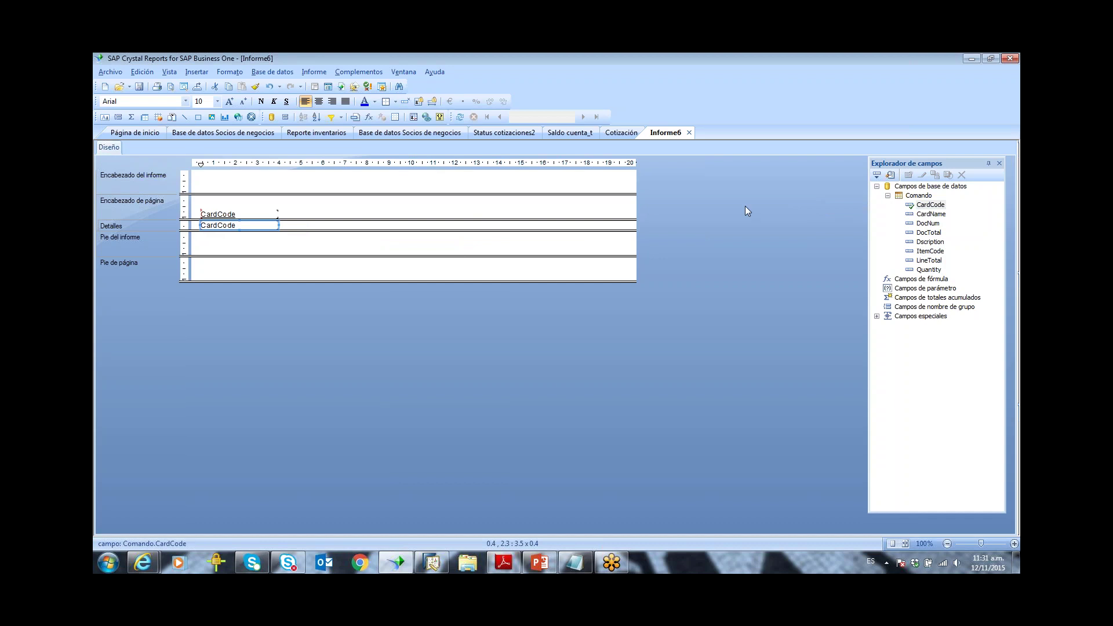
pyautogui.moveTo(931, 214); pyautogui.dragTo(284, 227)
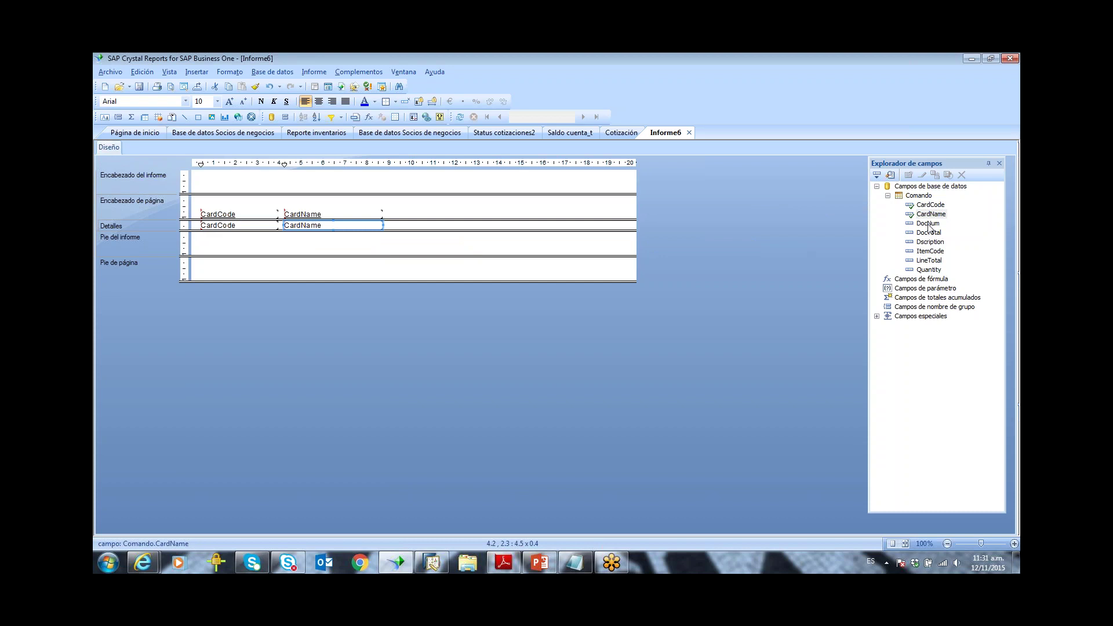
pyautogui.moveTo(928, 226); pyautogui.dragTo(399, 228)
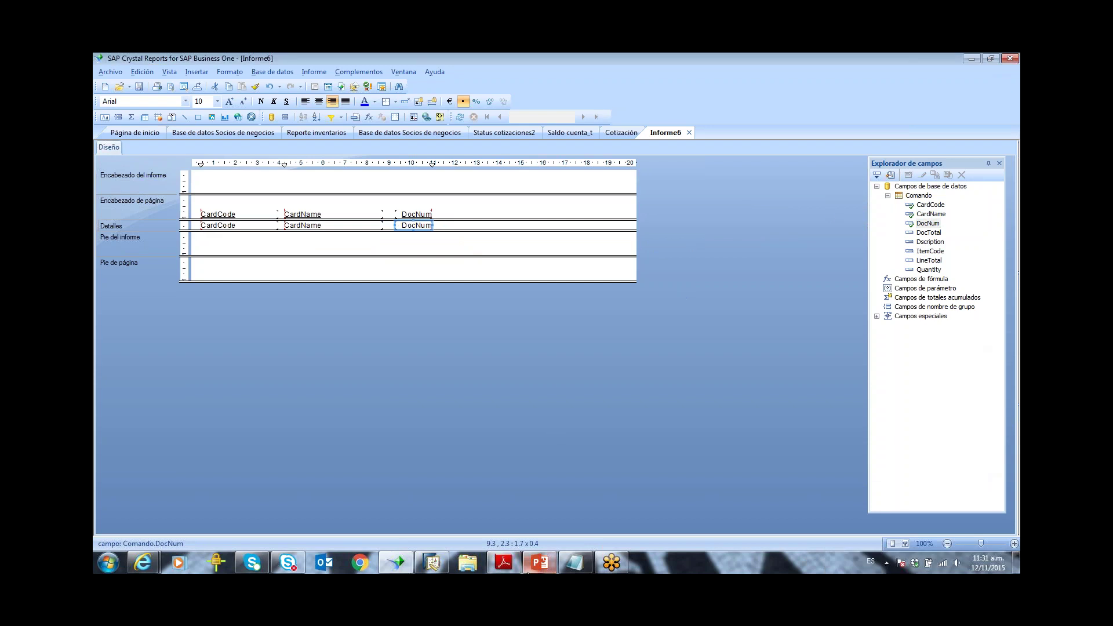
# Step: Switch to the WEBINAR CRYSTAL REPORTS presentation in PowerPoint
pyautogui.moveTo(533, 571)
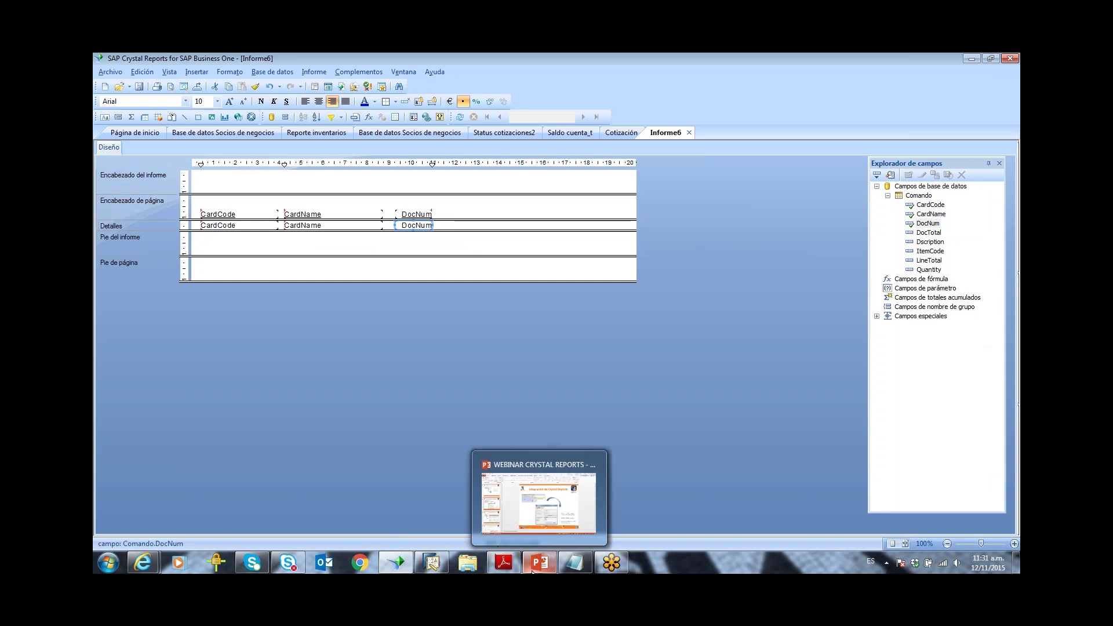
pyautogui.click(530, 502)
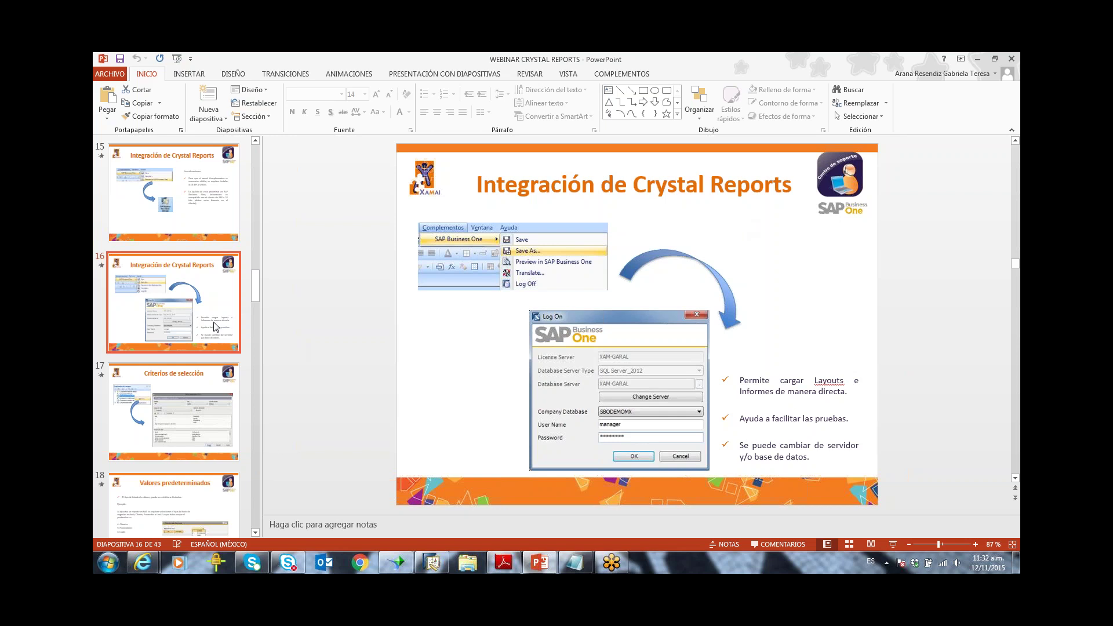
# Step: Present the slide show from the current slide and advance to the Criterios de selección slide
pyautogui.hotkey('shift', 'F5')
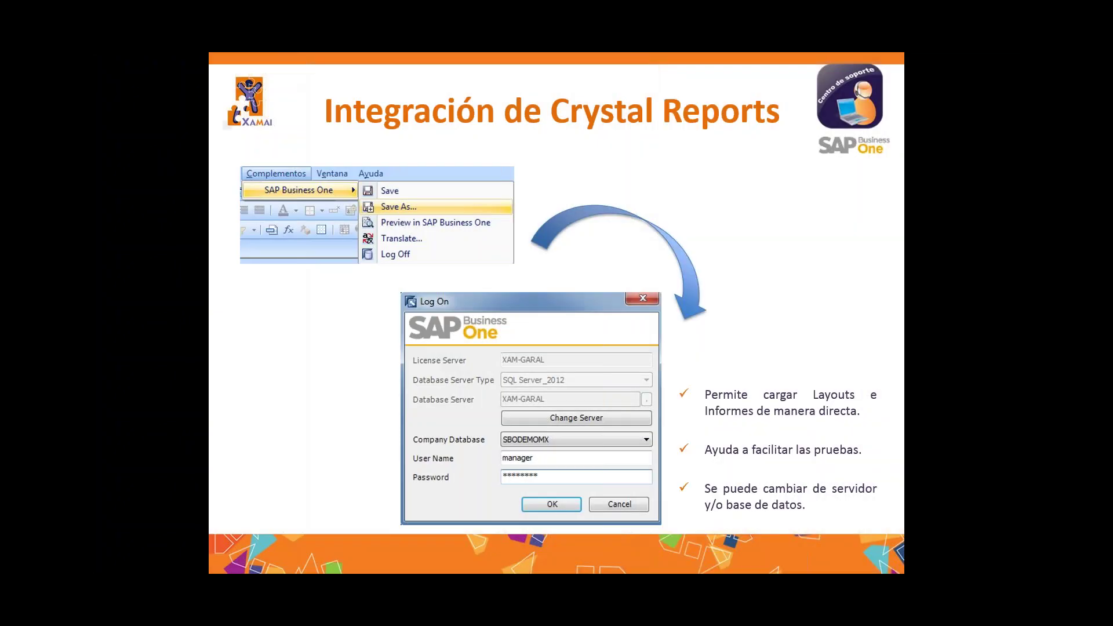
pyautogui.press('Right')
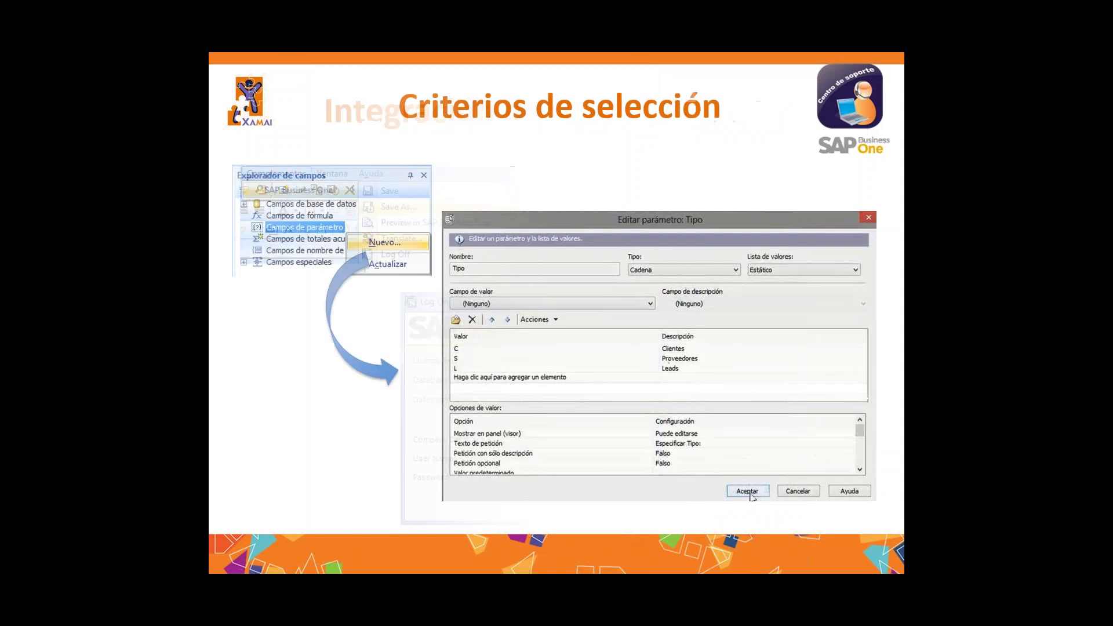
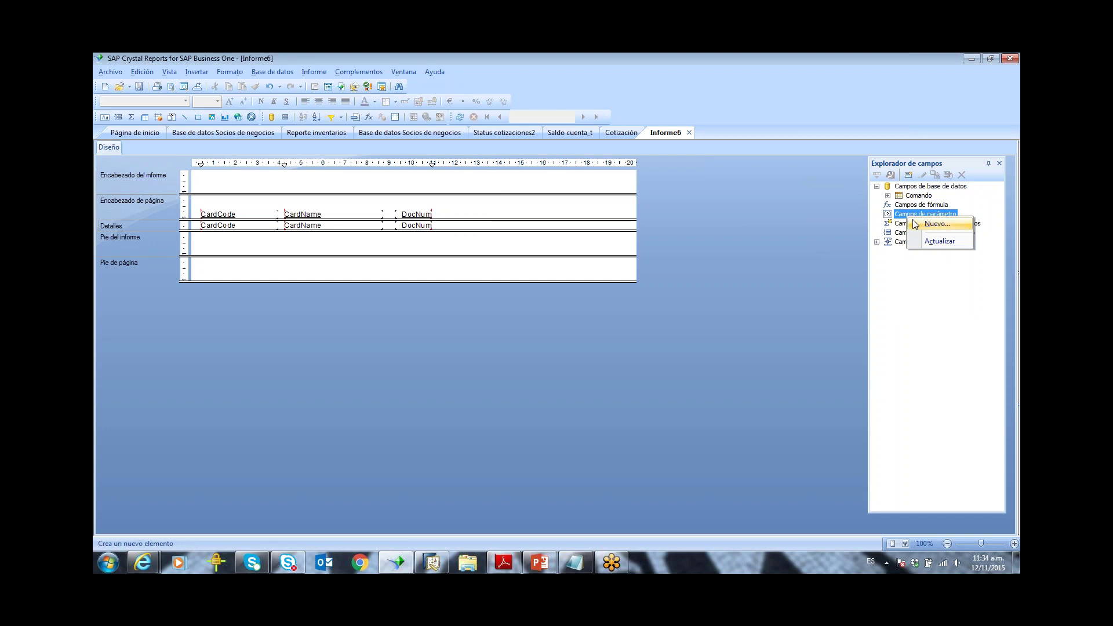
# Step: Start a new parameter field in the report and name it Facturas
pyautogui.click(936, 224)
pyautogui.moveTo(860, 196); pyautogui.dragTo(690, 91)
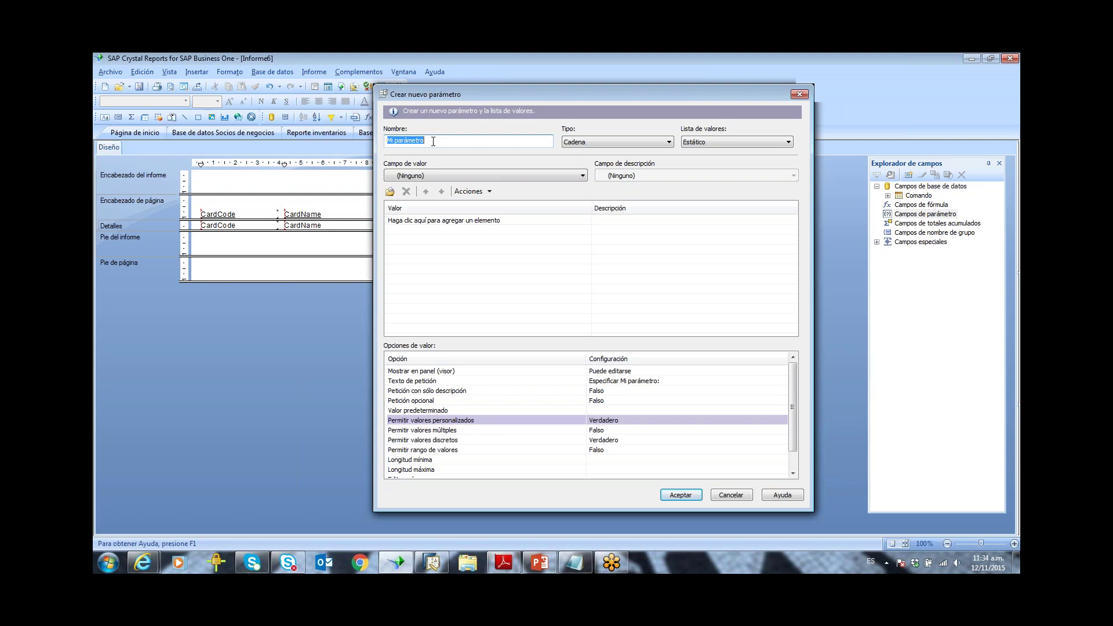
pyautogui.write('Facturas')
pyautogui.moveTo(413, 140); pyautogui.dragTo(376, 139)
# Step: Examine how the prompt text of the Facturas parameter relates to its name
pyautogui.click(619, 380)
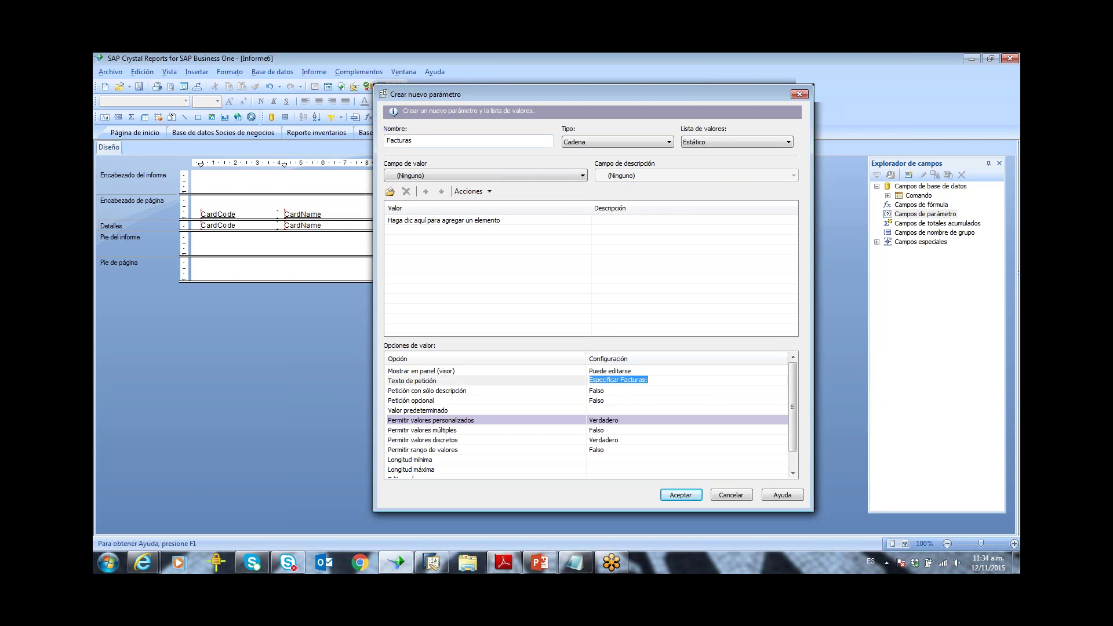
pyautogui.click(648, 383)
pyautogui.moveTo(648, 381); pyautogui.dragTo(591, 385)
pyautogui.click(614, 383)
pyautogui.click(391, 140)
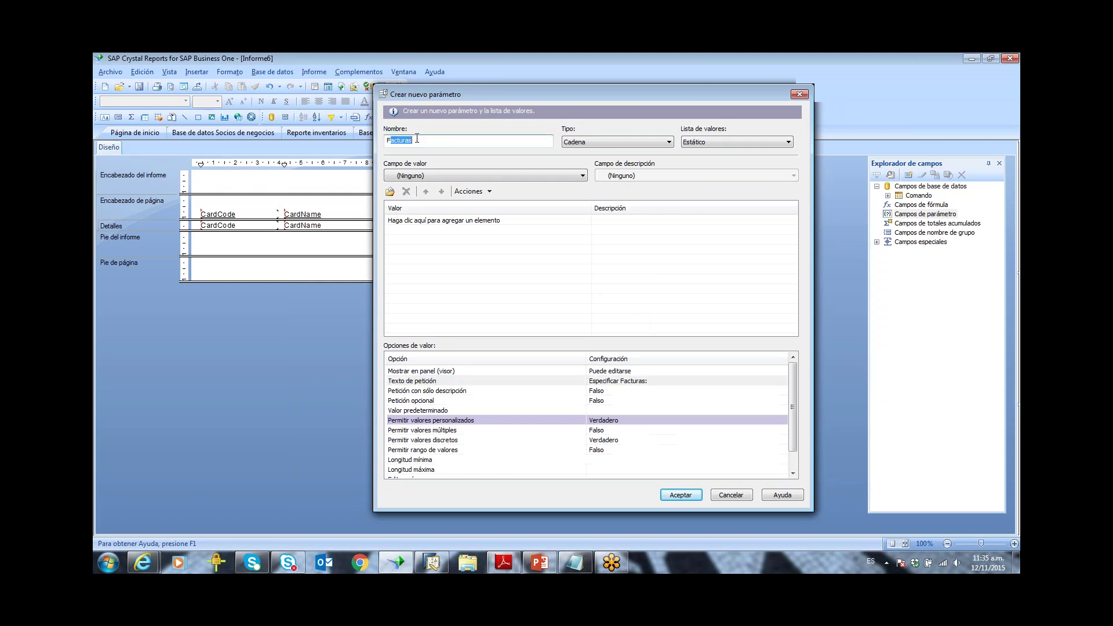
# Step: Try the Hora data type for the Facturas parameter and return it to Cadena
pyautogui.click(670, 144)
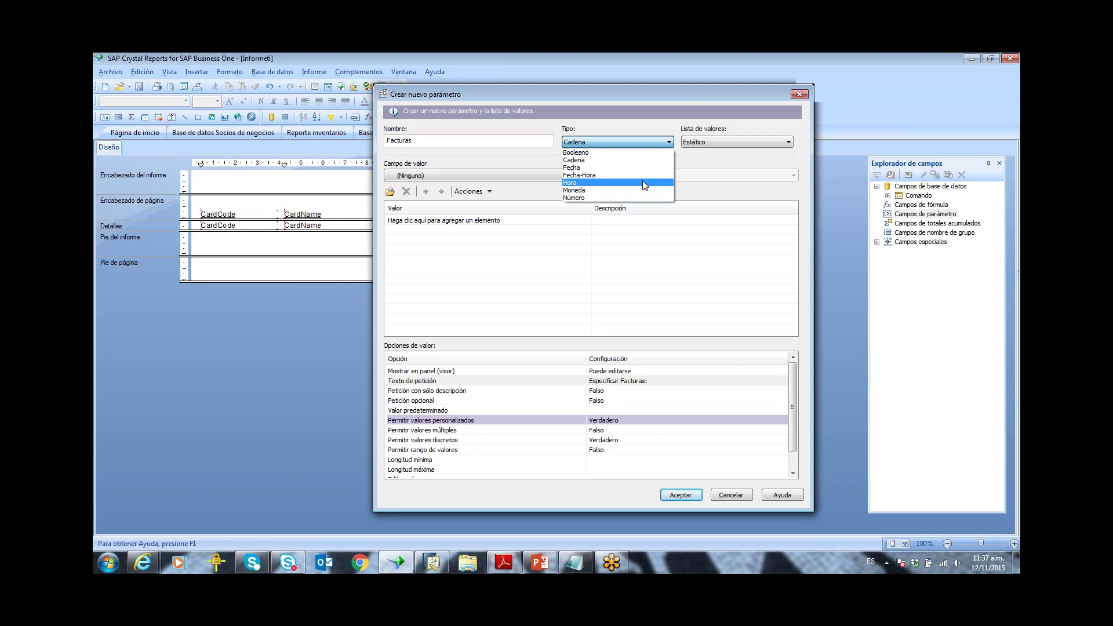
pyautogui.click(644, 183)
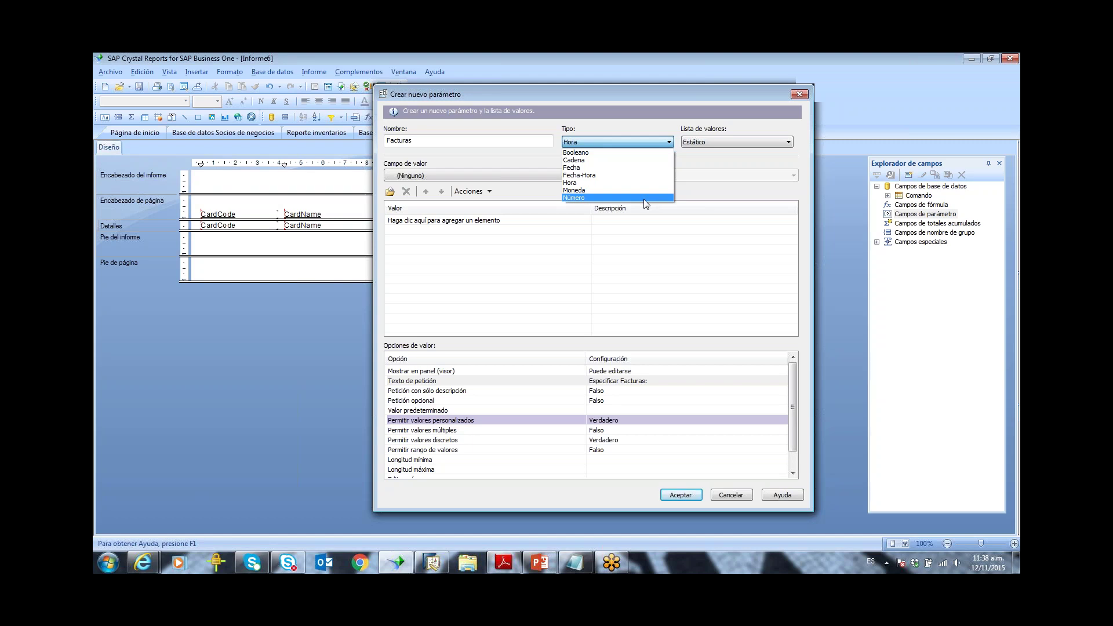
pyautogui.press('Up')
pyautogui.press('Up')
pyautogui.press('Up')
pyautogui.press('Up')
pyautogui.press('Up')
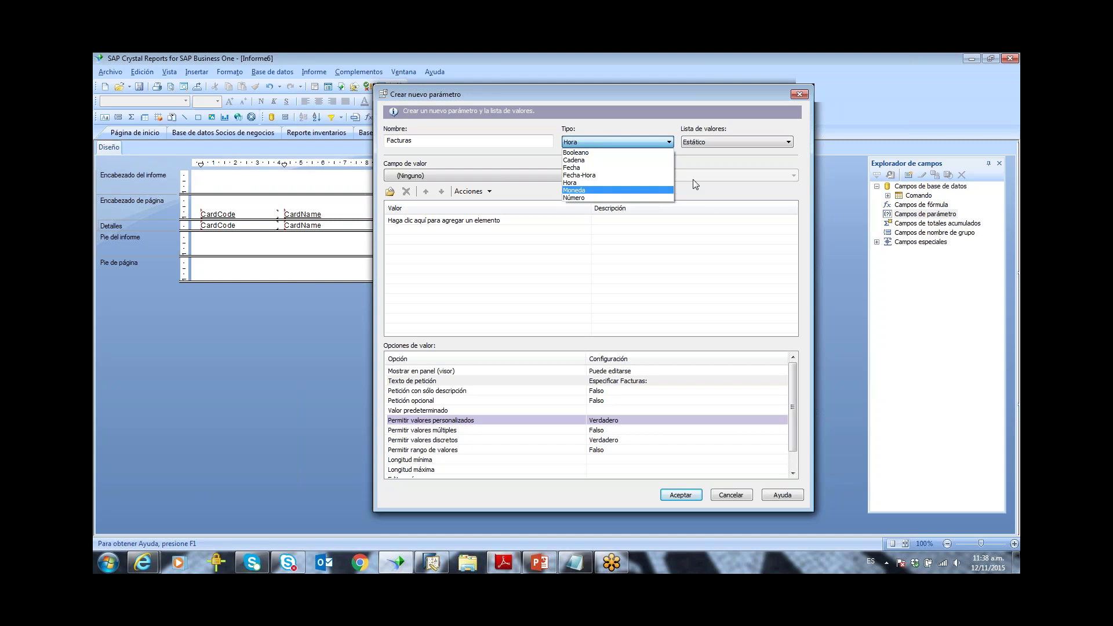
pyautogui.press('Return')
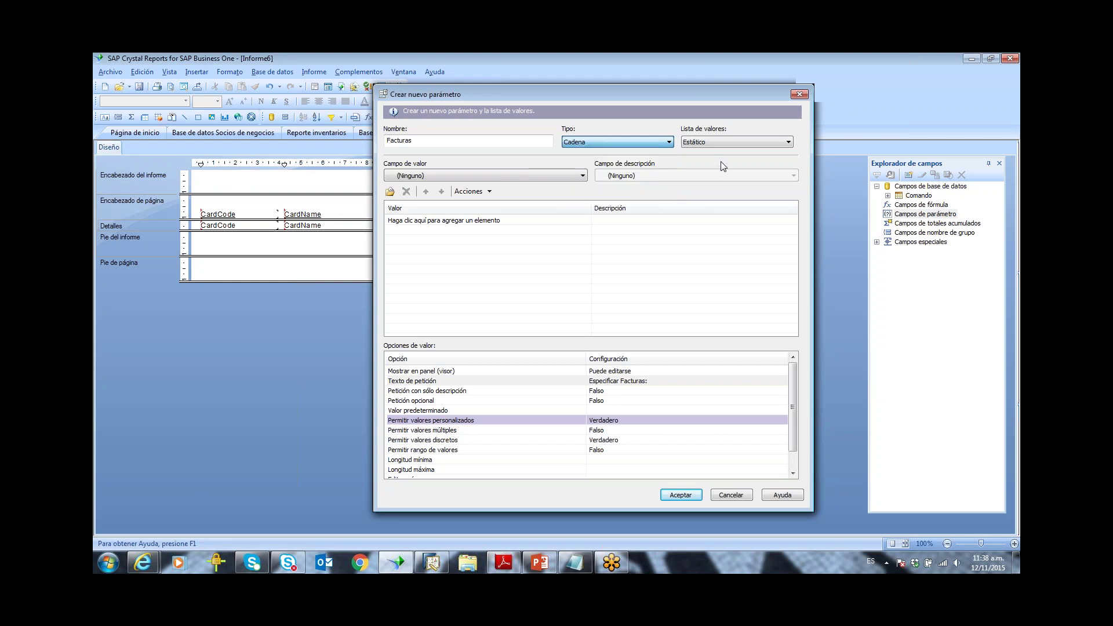
# Step: Review the list-of-values choices and the editable prompt text of the Facturas parameter
pyautogui.click(788, 143)
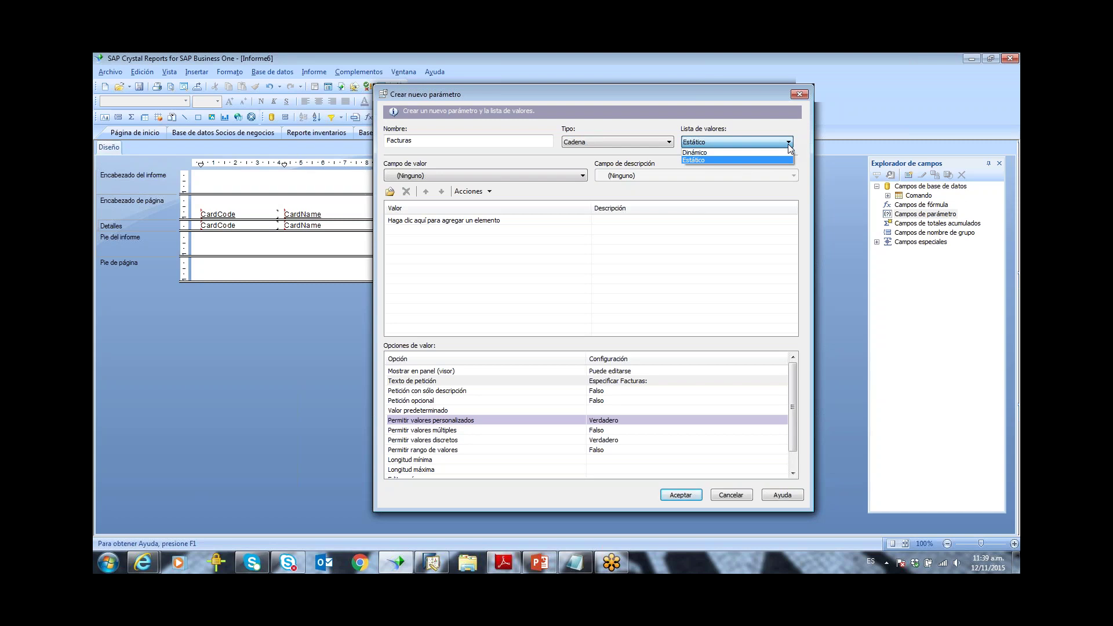
pyautogui.click(788, 144)
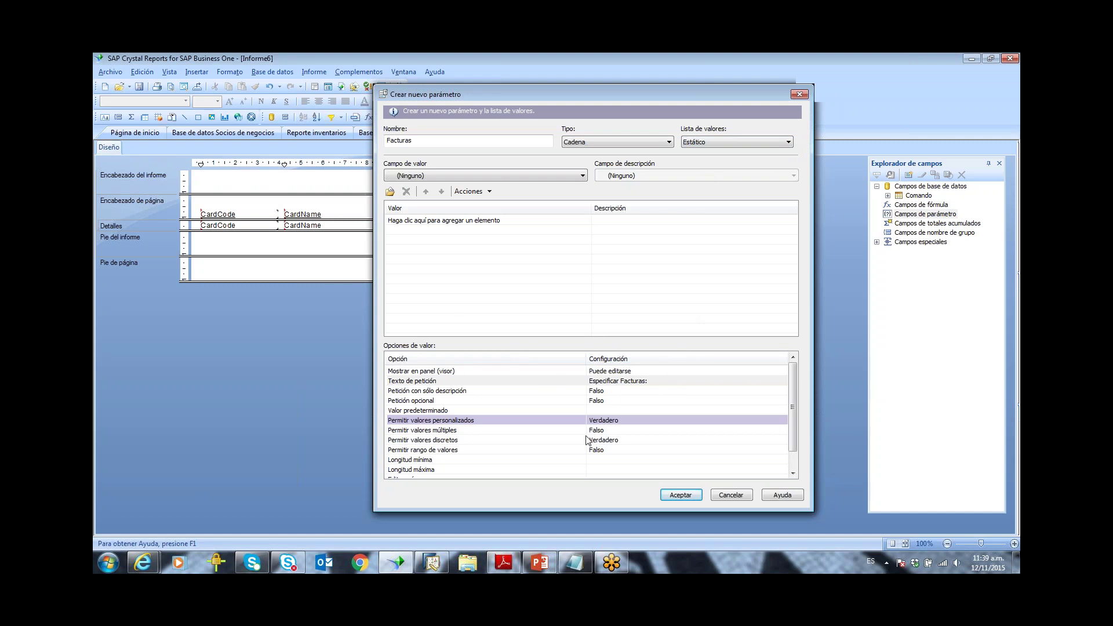
pyautogui.click(648, 382)
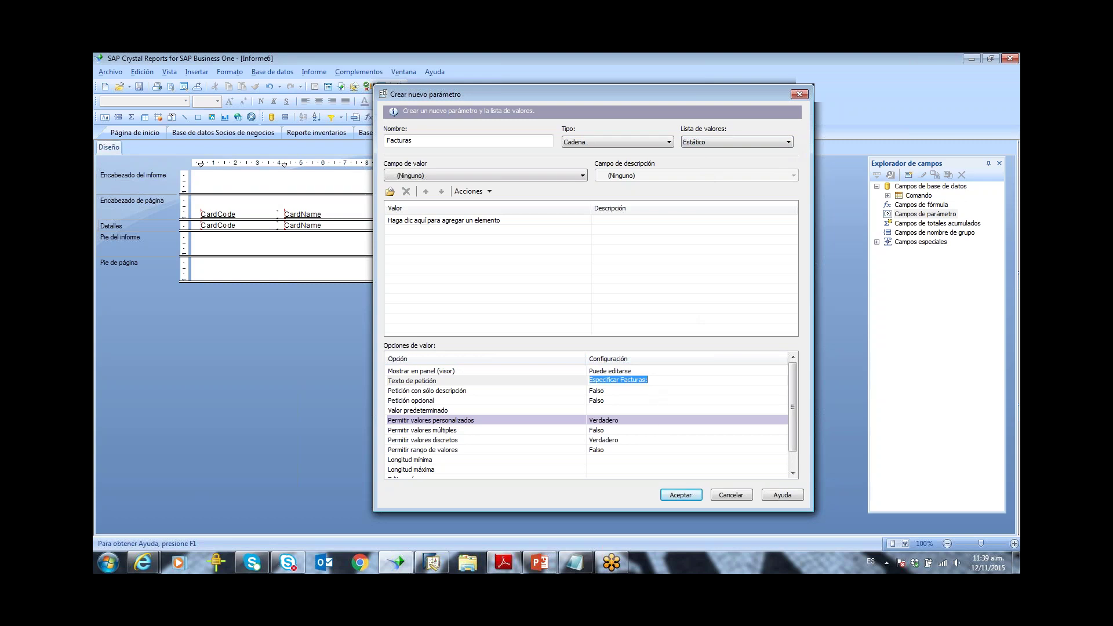
pyautogui.press('Return')
pyautogui.moveTo(649, 382); pyautogui.dragTo(590, 380)
pyautogui.click(418, 142)
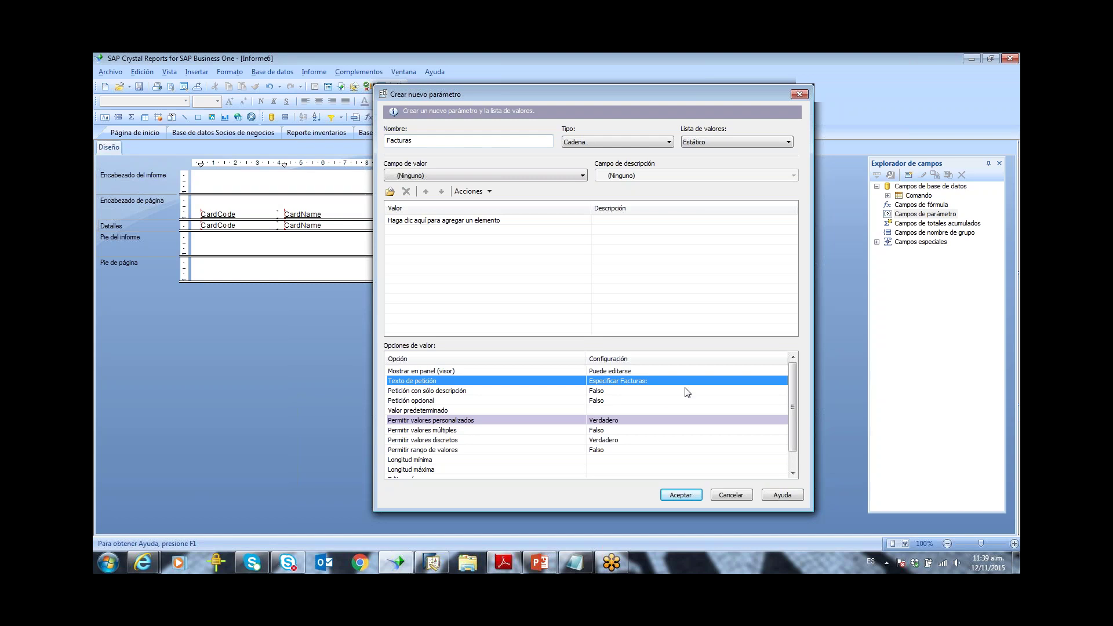
pyautogui.click(642, 380)
pyautogui.click(649, 380)
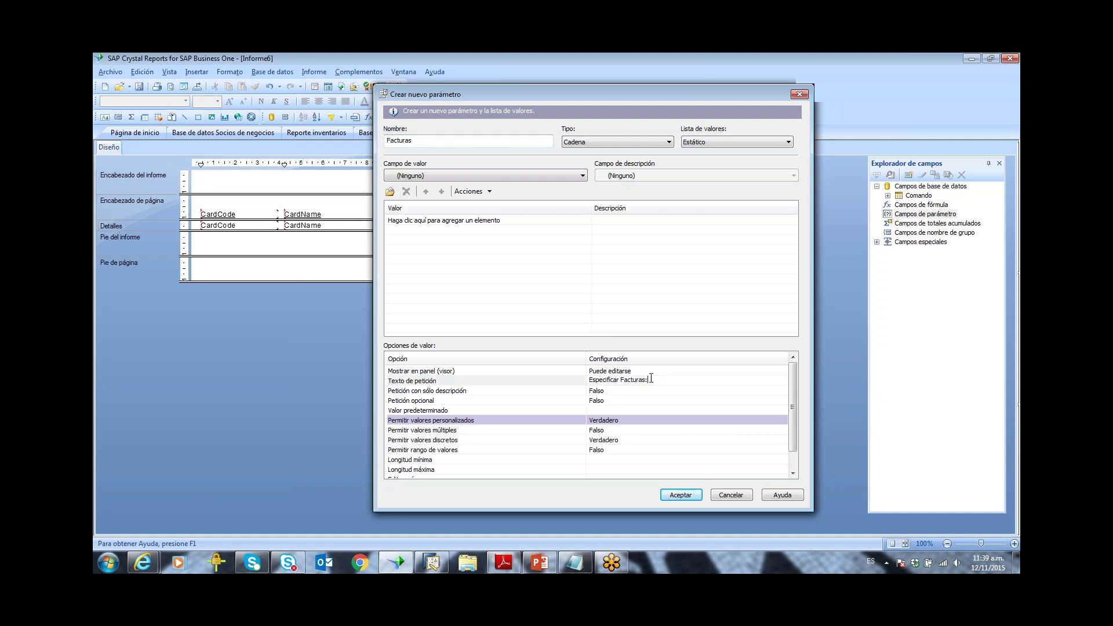
pyautogui.click(630, 380)
# Step: Examine the parameter's settings for allowing multiple and discrete values, keeping multiple values at Falso
pyautogui.click(618, 429)
pyautogui.click(619, 434)
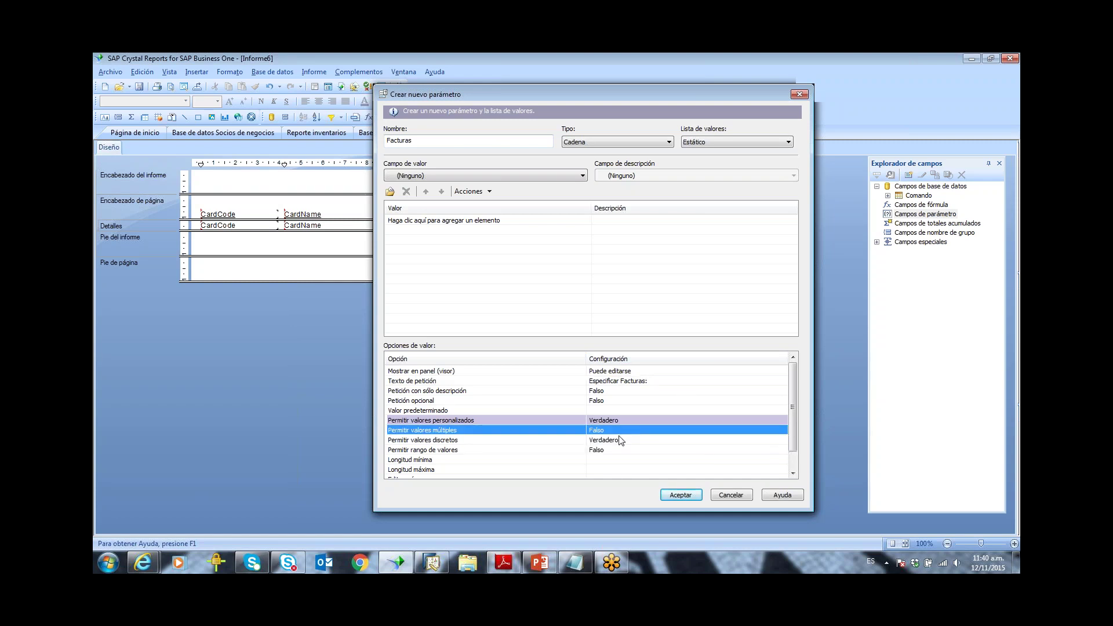
pyautogui.click(618, 440)
pyautogui.click(618, 440)
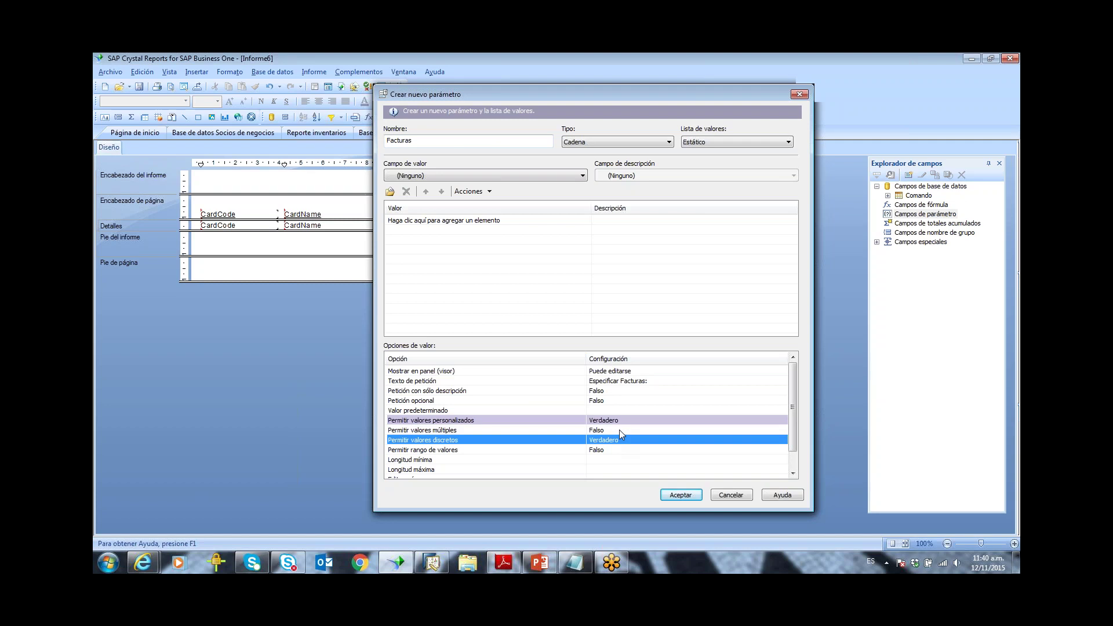
pyautogui.click(619, 430)
pyautogui.click(620, 430)
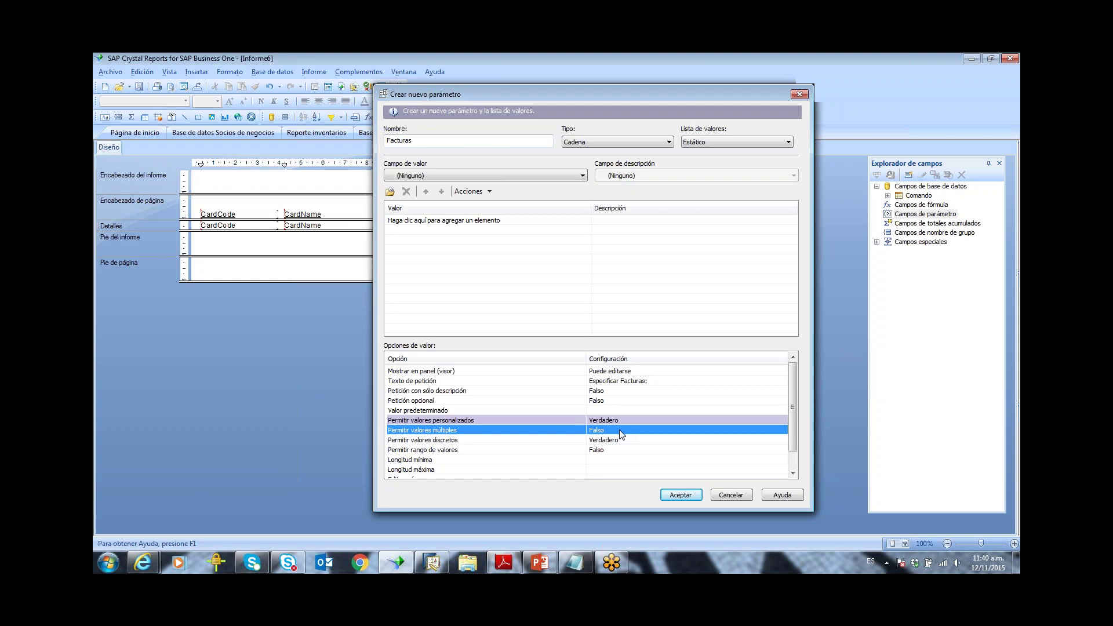
pyautogui.click(621, 434)
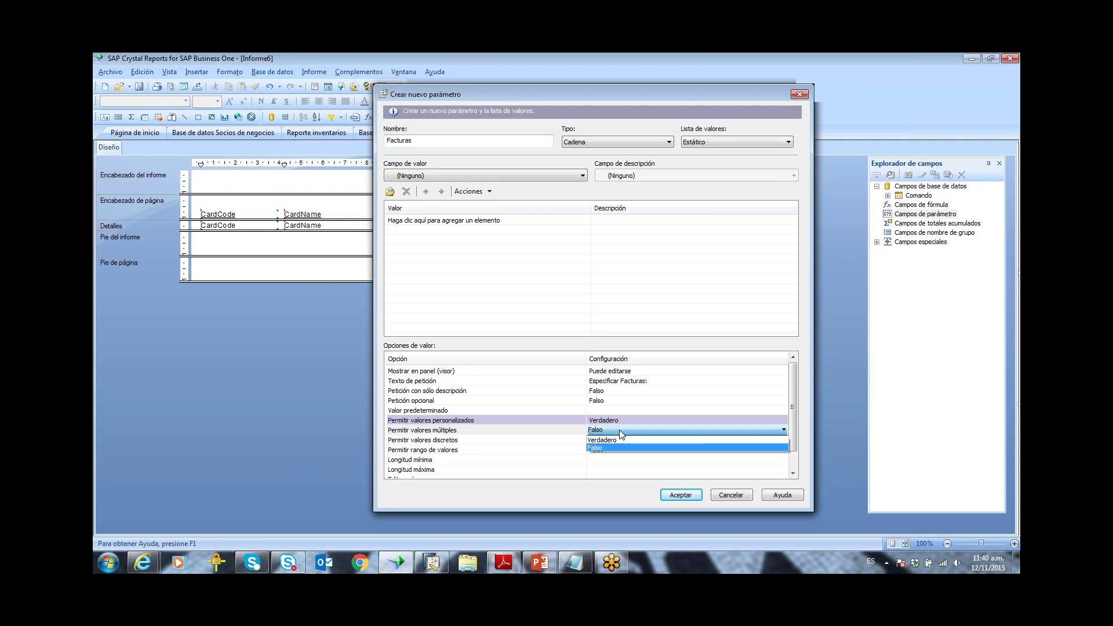
pyautogui.press('Up')
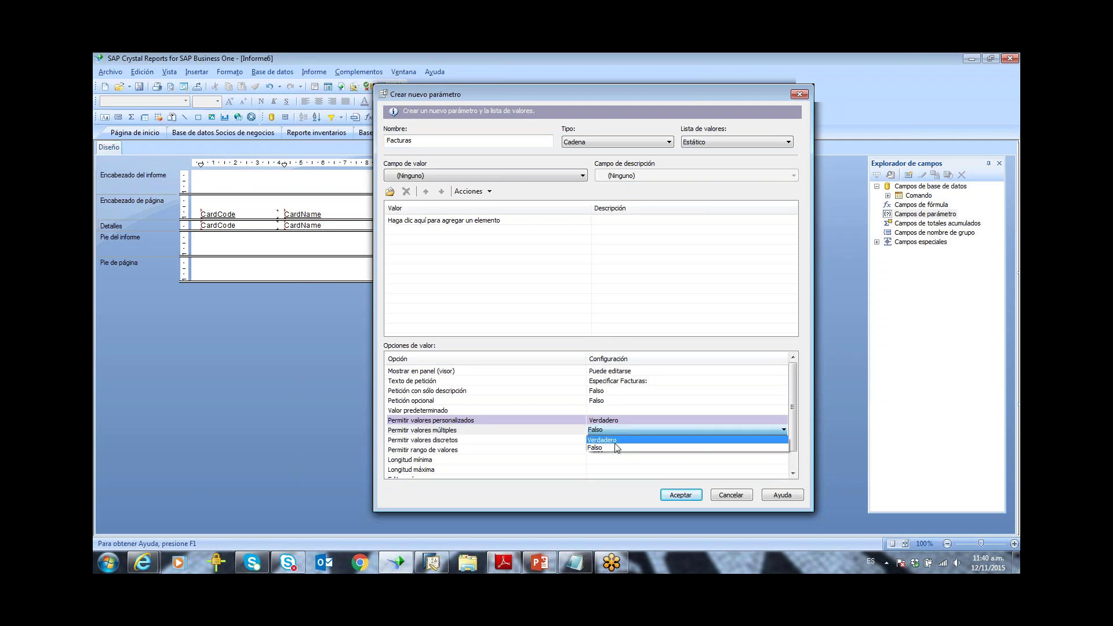
pyautogui.click(616, 431)
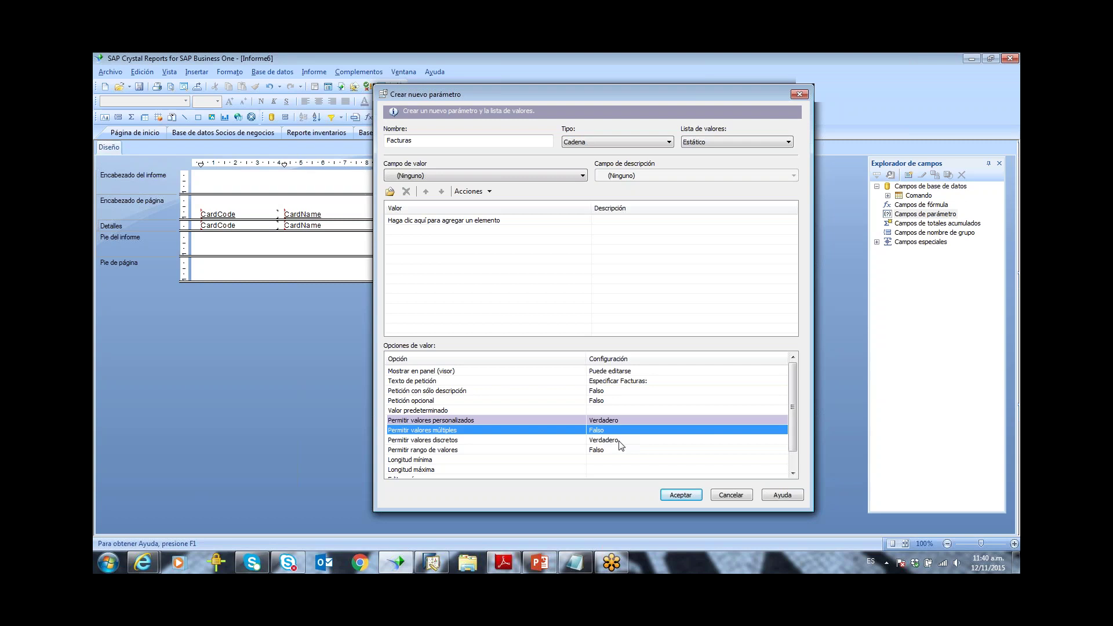
# Step: Look over the discrete values and value range options, and discard the new Facturas parameter
pyautogui.click(619, 441)
pyautogui.click(618, 441)
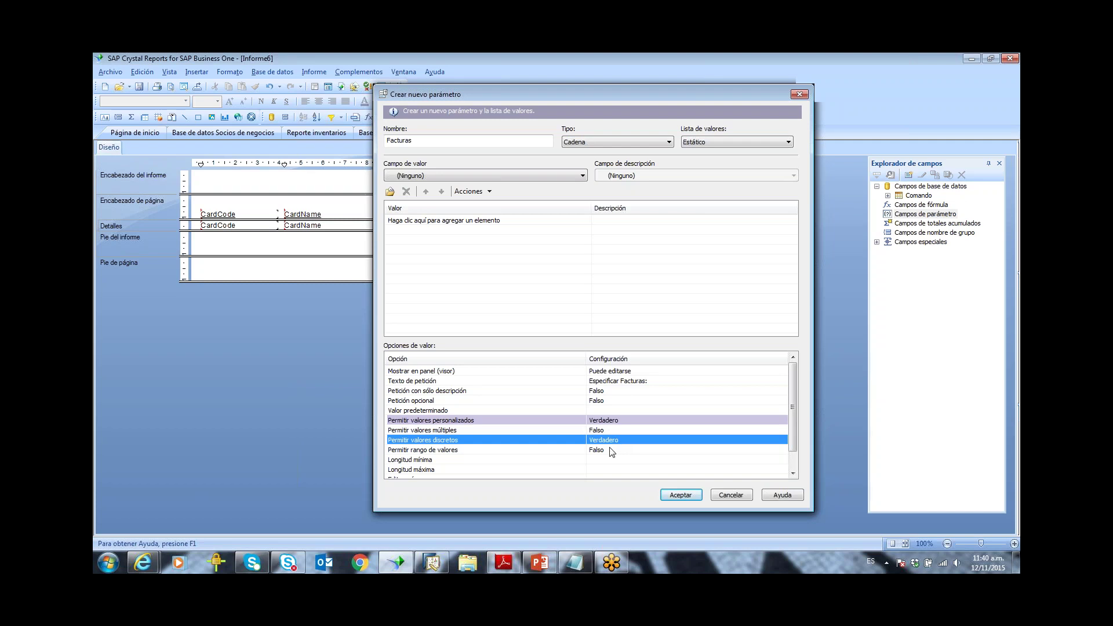
pyautogui.click(610, 450)
pyautogui.click(610, 451)
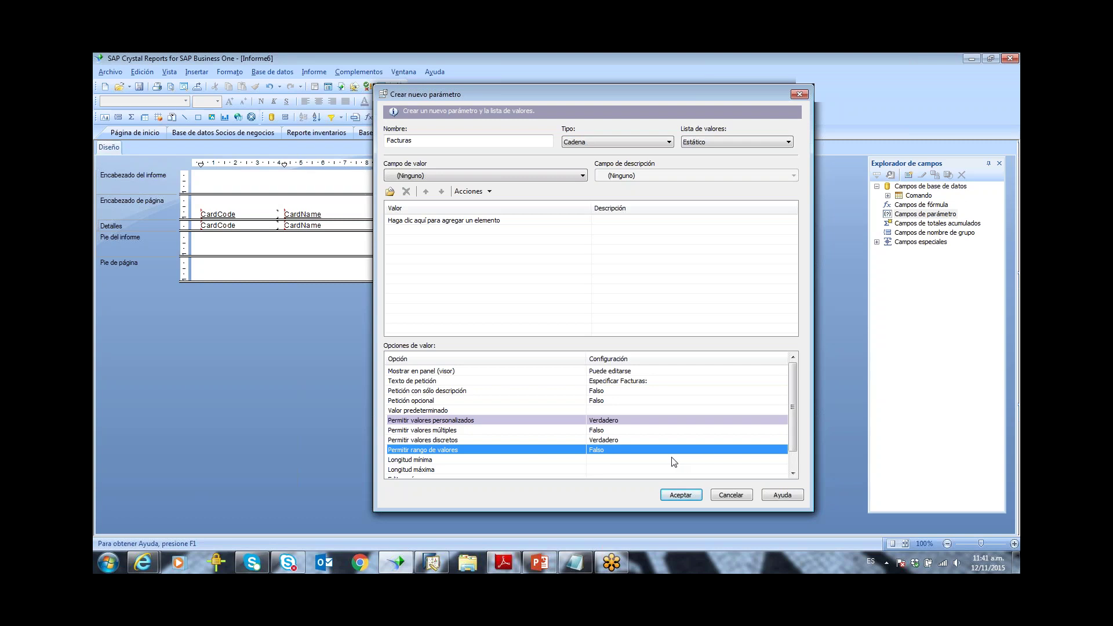
pyautogui.click(725, 498)
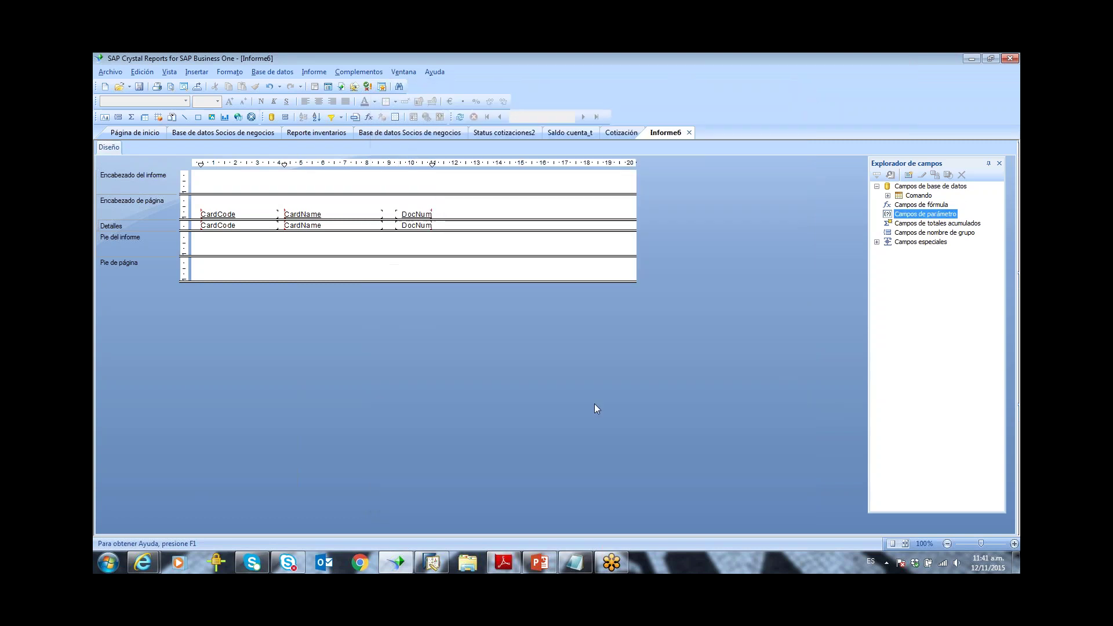
# Step: Switch to the Base de datos Socios de negocios report and examine the values and options of its Tipo parameter
pyautogui.click(227, 132)
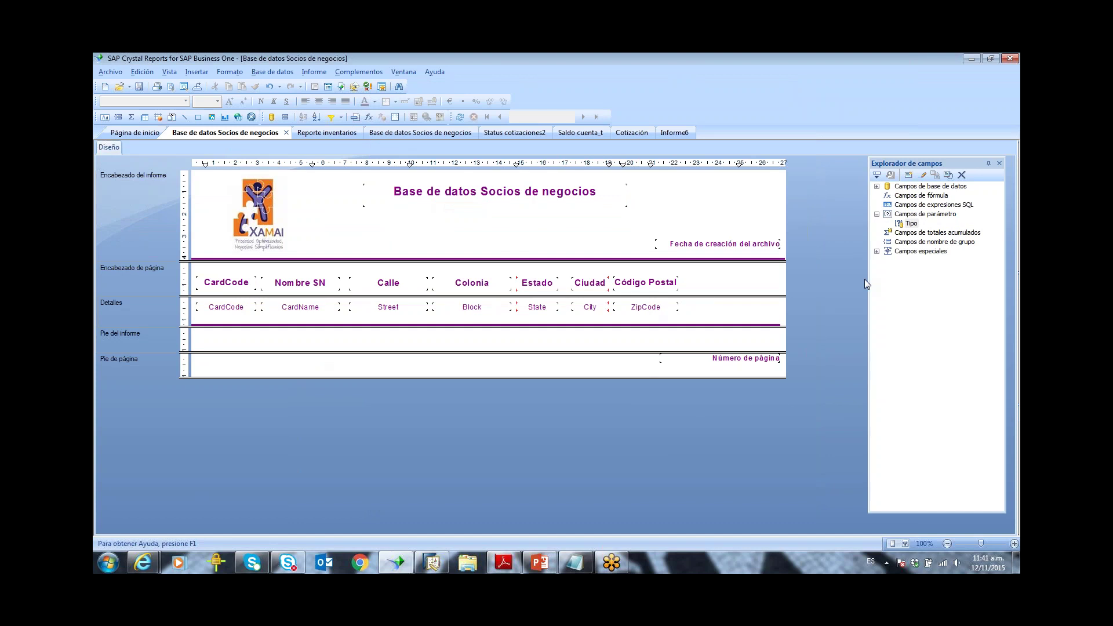
pyautogui.rightClick(912, 226)
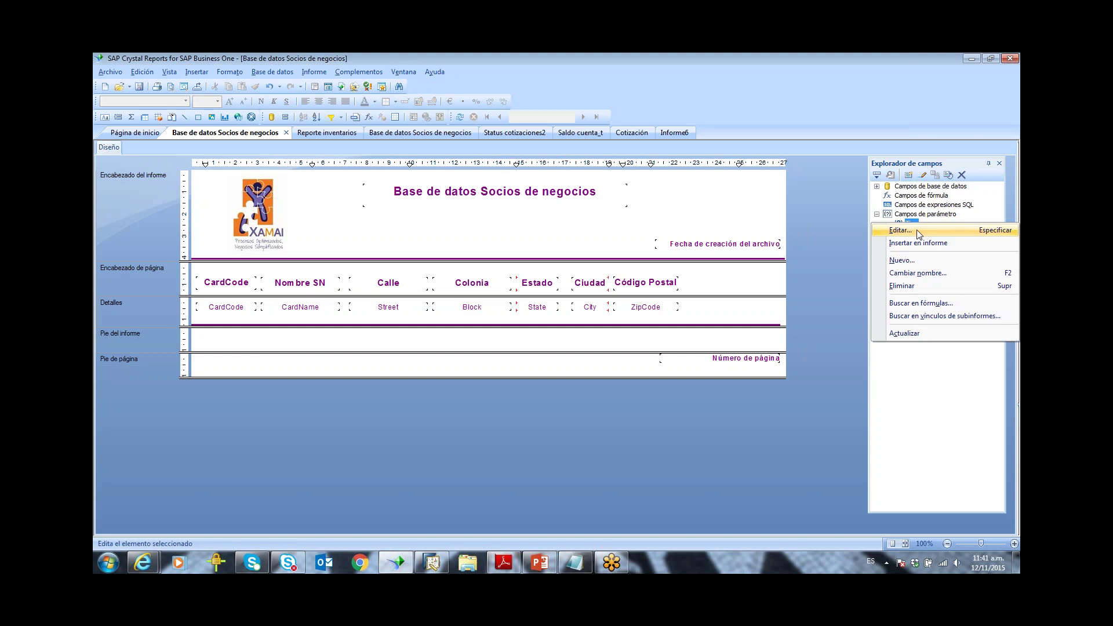
pyautogui.click(900, 230)
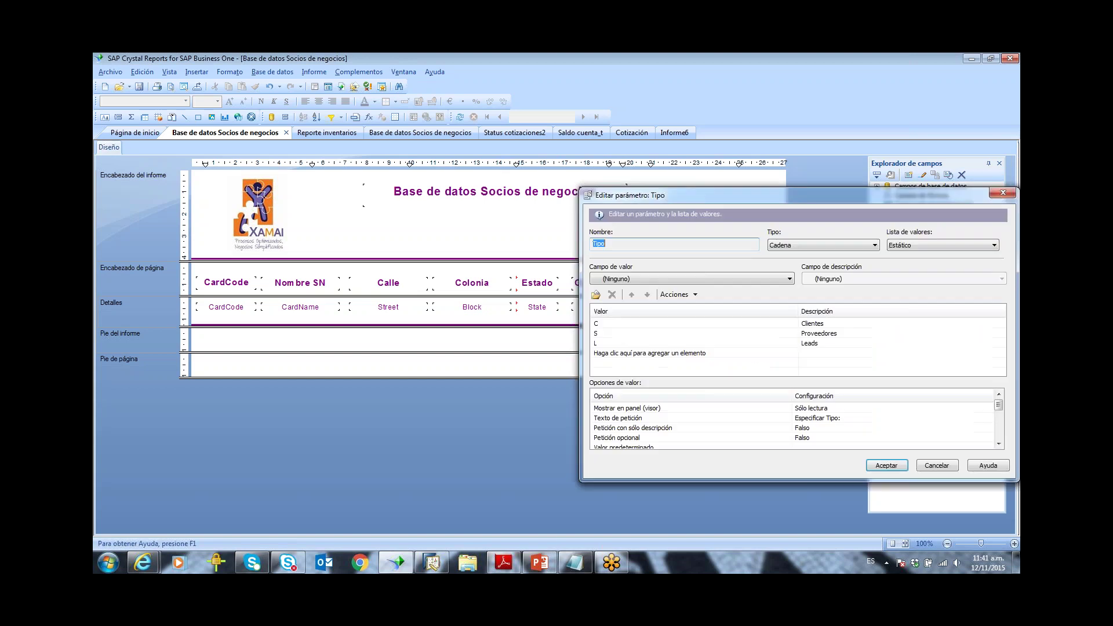
pyautogui.moveTo(885, 194); pyautogui.dragTo(649, 222)
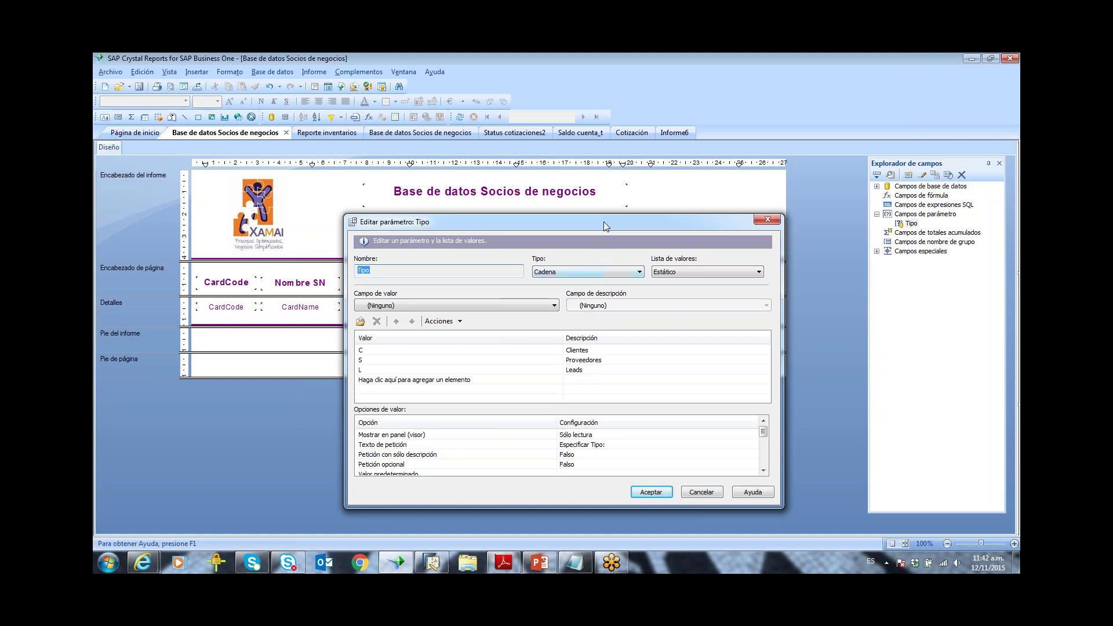
pyautogui.moveTo(604, 215); pyautogui.dragTo(631, 147)
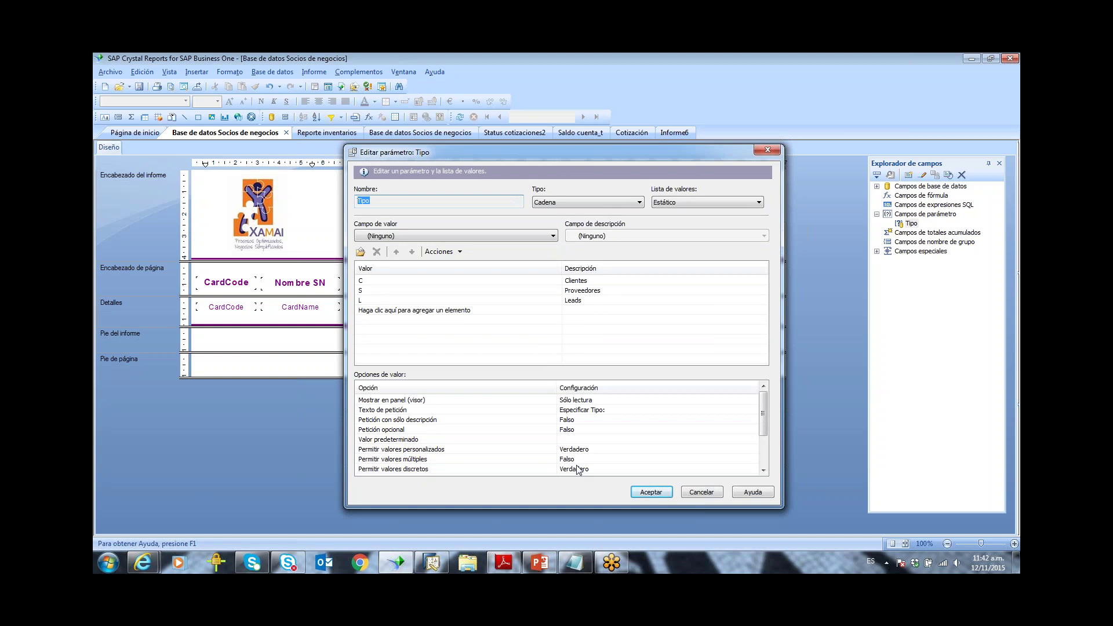
pyautogui.click(651, 493)
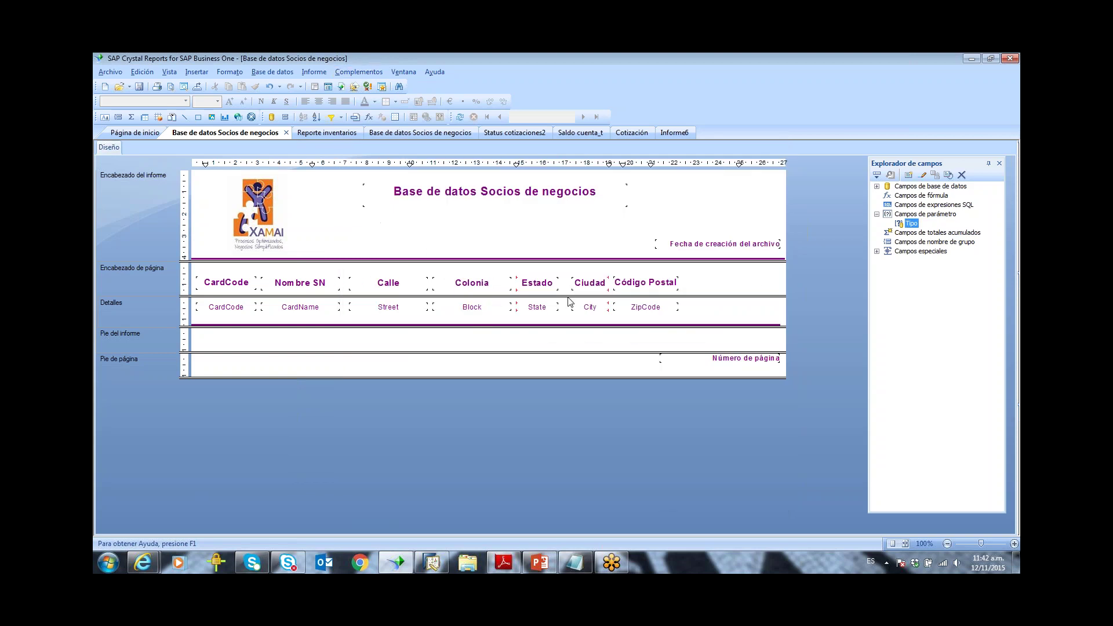
# Step: Preview the Base de datos Socios de negocios report in SAP Business One for the Clientes type, and close the preview and its criteria
pyautogui.click(359, 73)
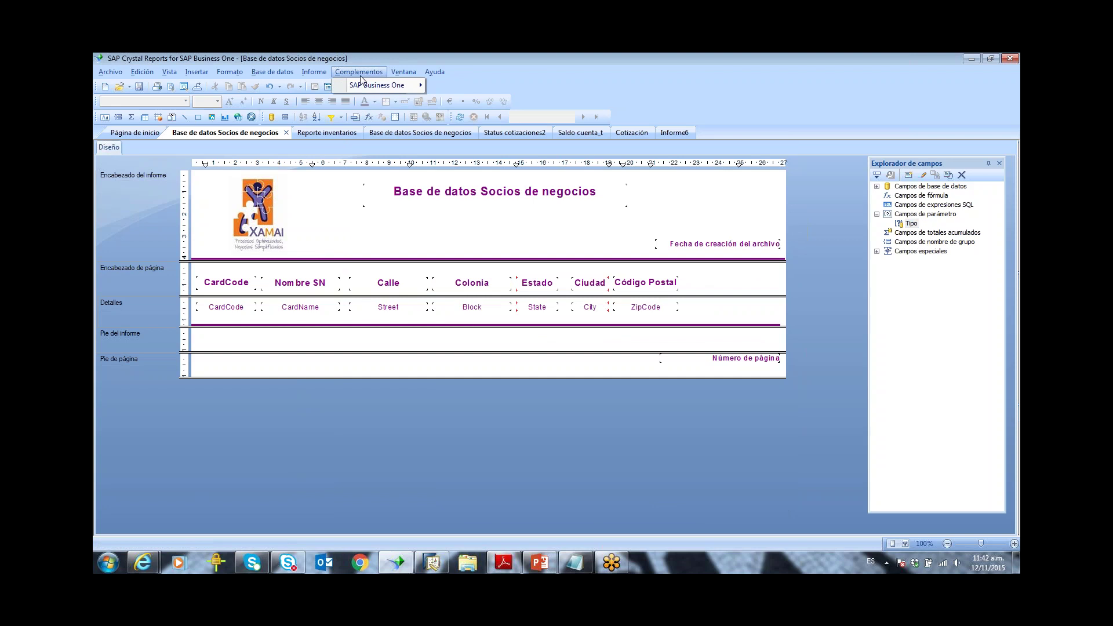
pyautogui.moveTo(374, 87)
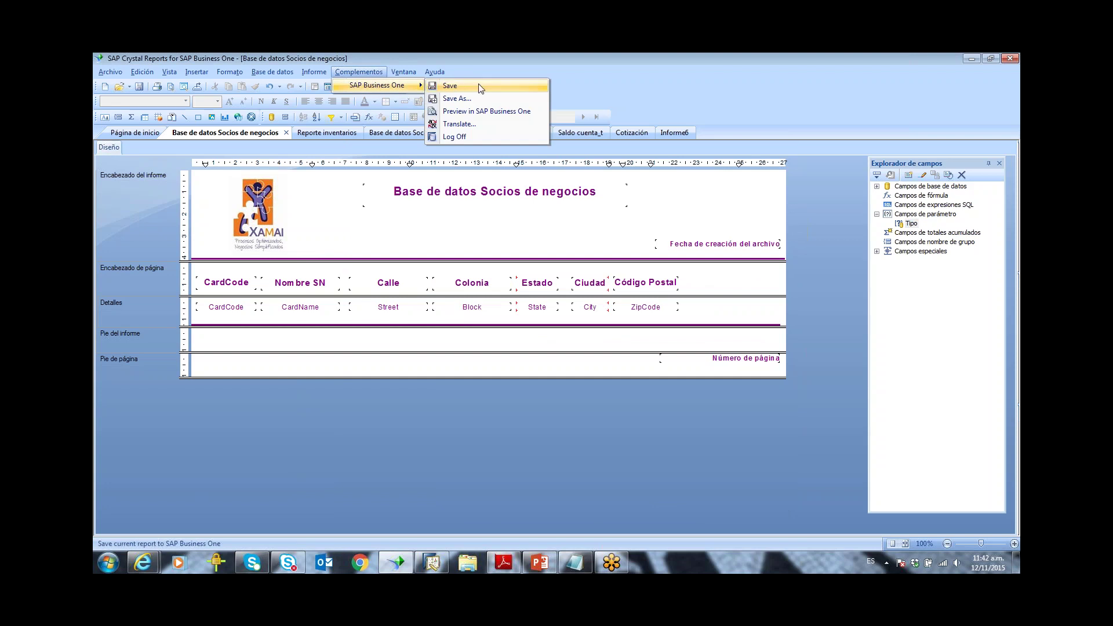
pyautogui.click(491, 112)
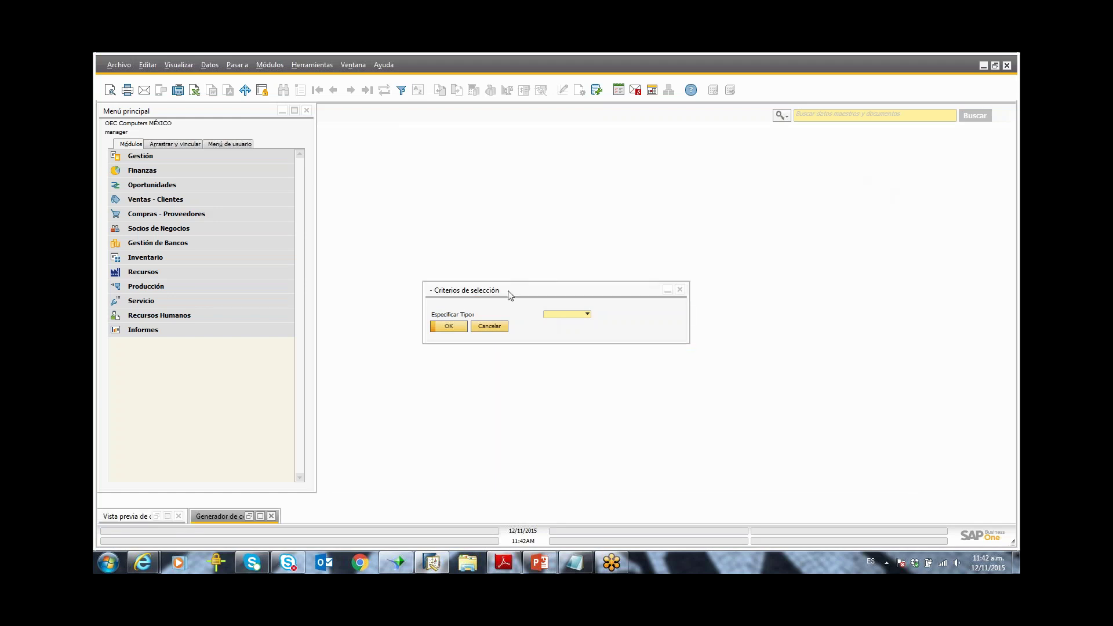
pyautogui.moveTo(509, 293); pyautogui.dragTo(517, 241)
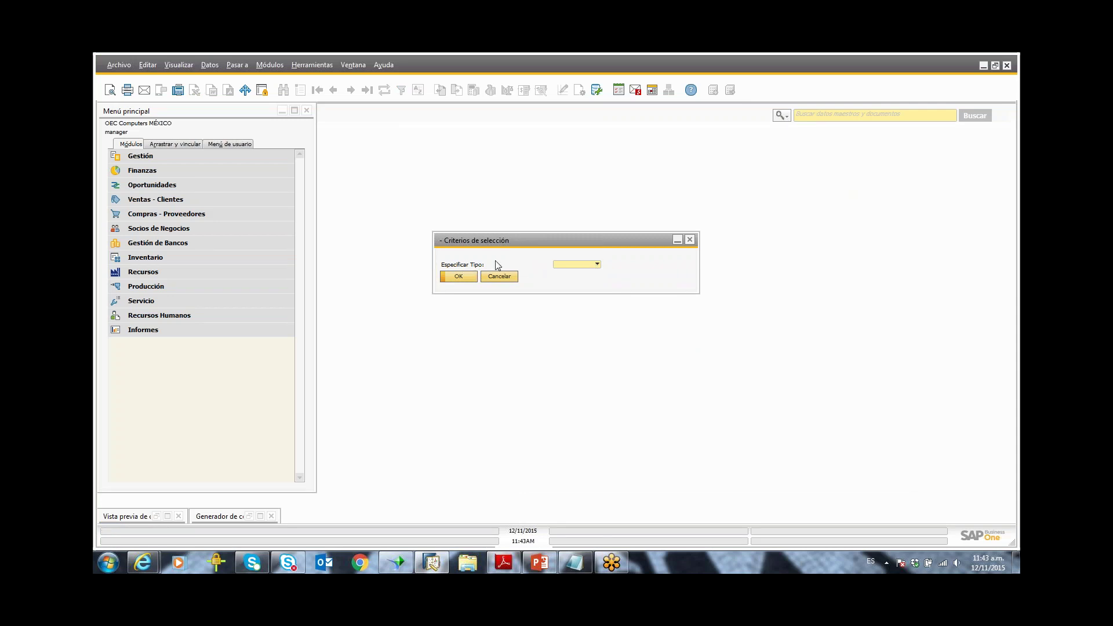
pyautogui.click(597, 265)
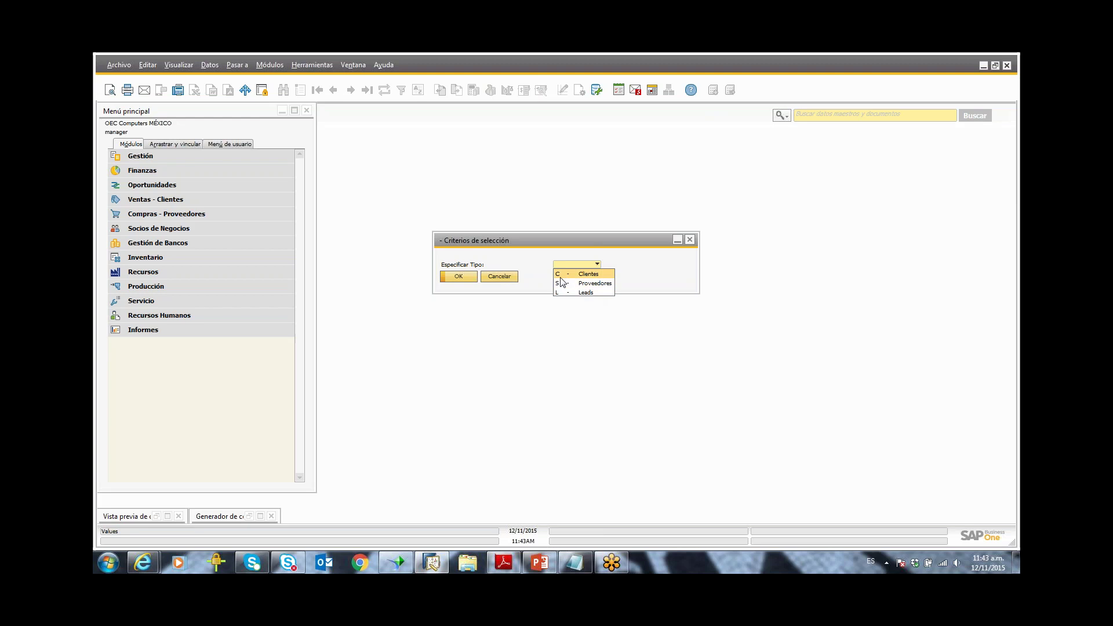
pyautogui.click(590, 276)
pyautogui.click(459, 277)
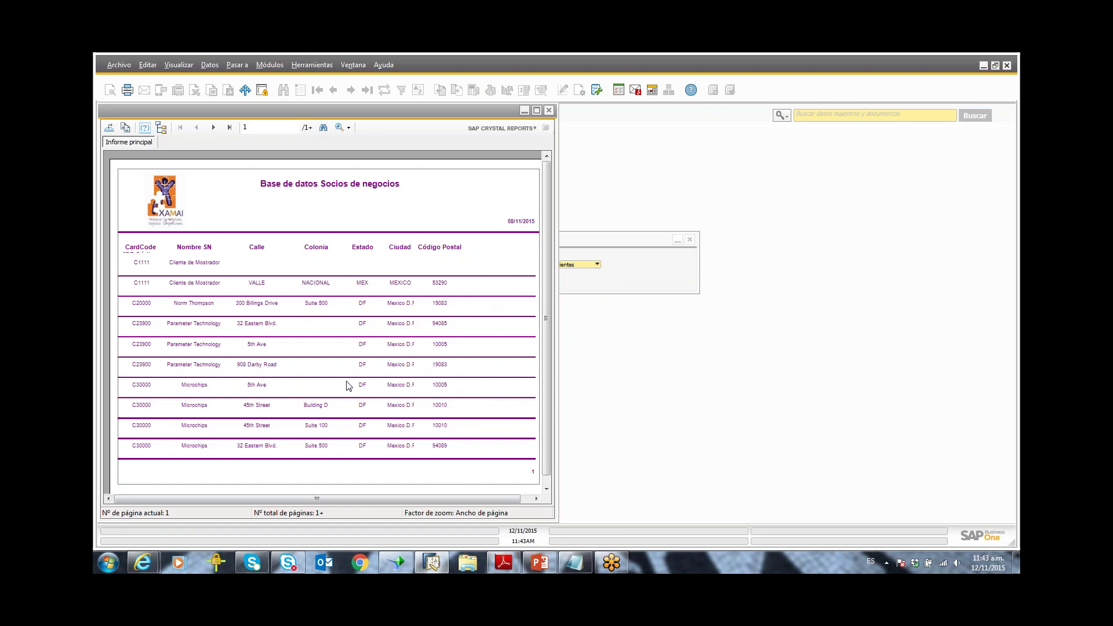
pyautogui.click(548, 110)
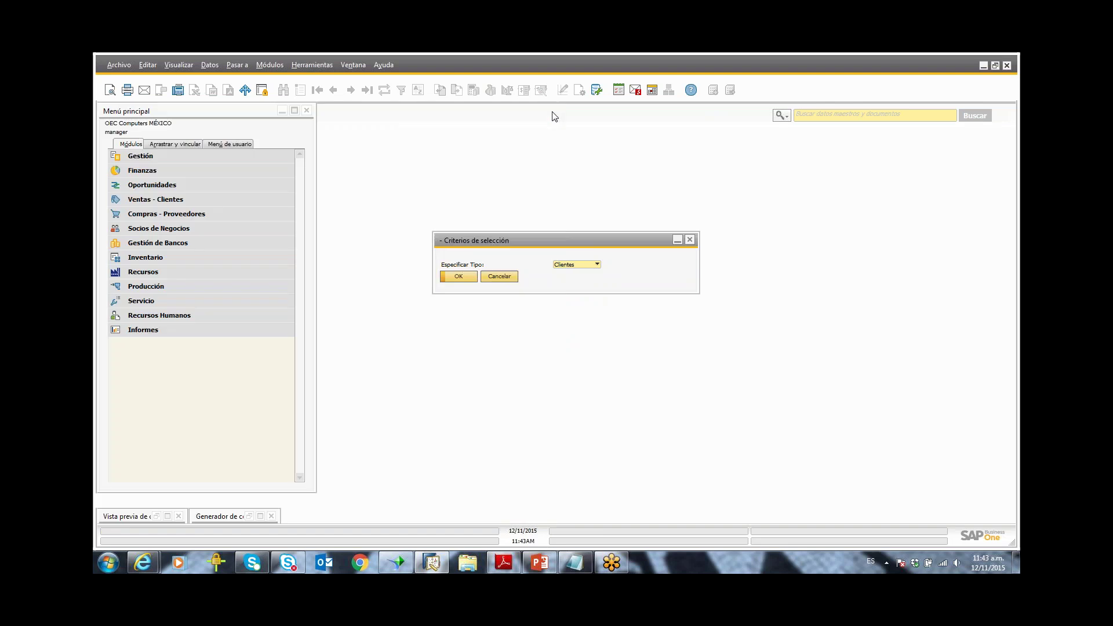
pyautogui.click(488, 279)
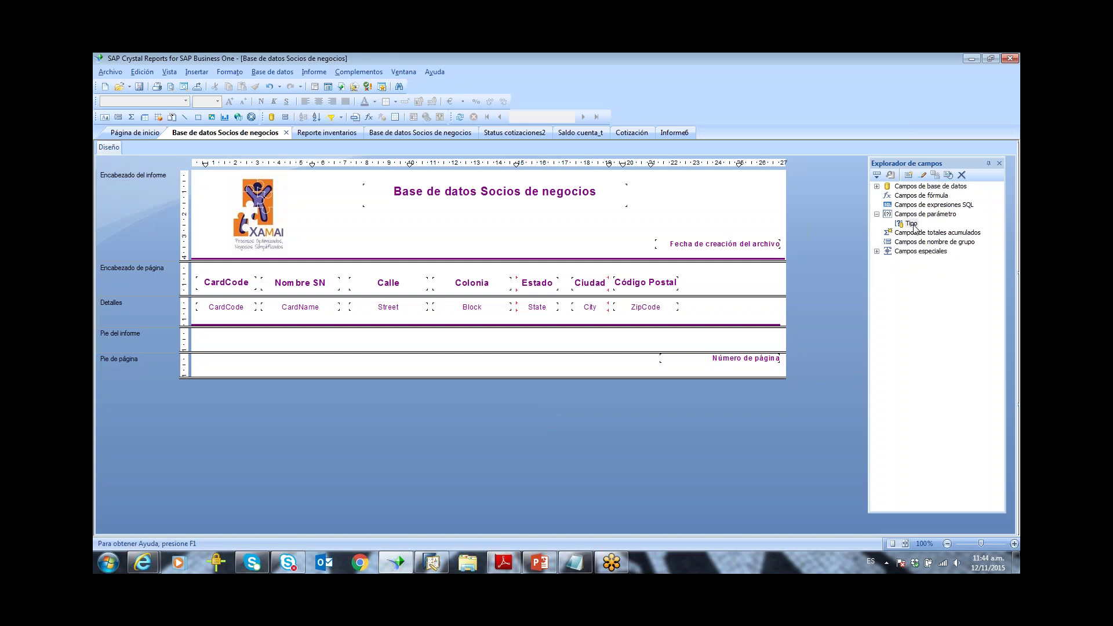
# Step: Open the record selection assistant and browse the CRD1 and OCRD fields available for a new criterion, adding none
pyautogui.click(333, 121)
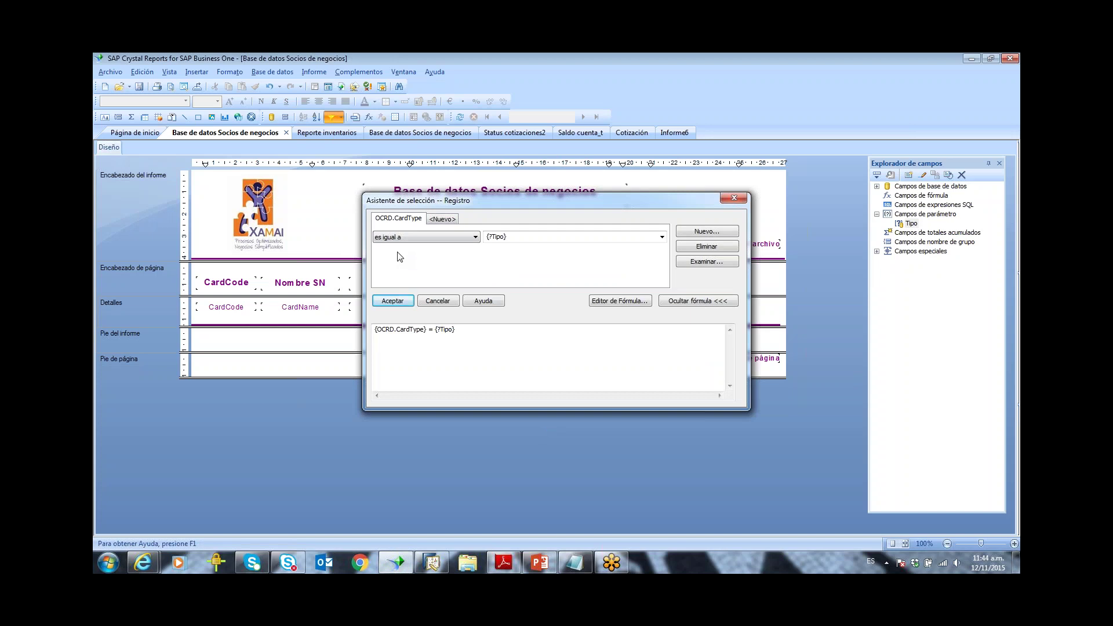
pyautogui.moveTo(449, 204); pyautogui.dragTo(450, 248)
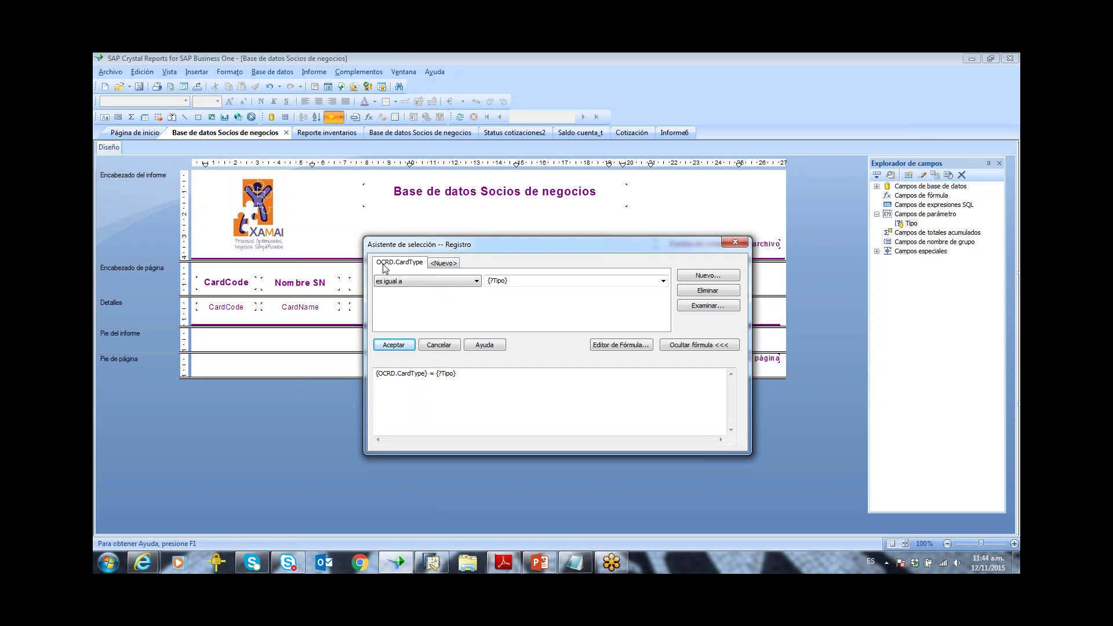
pyautogui.click(452, 265)
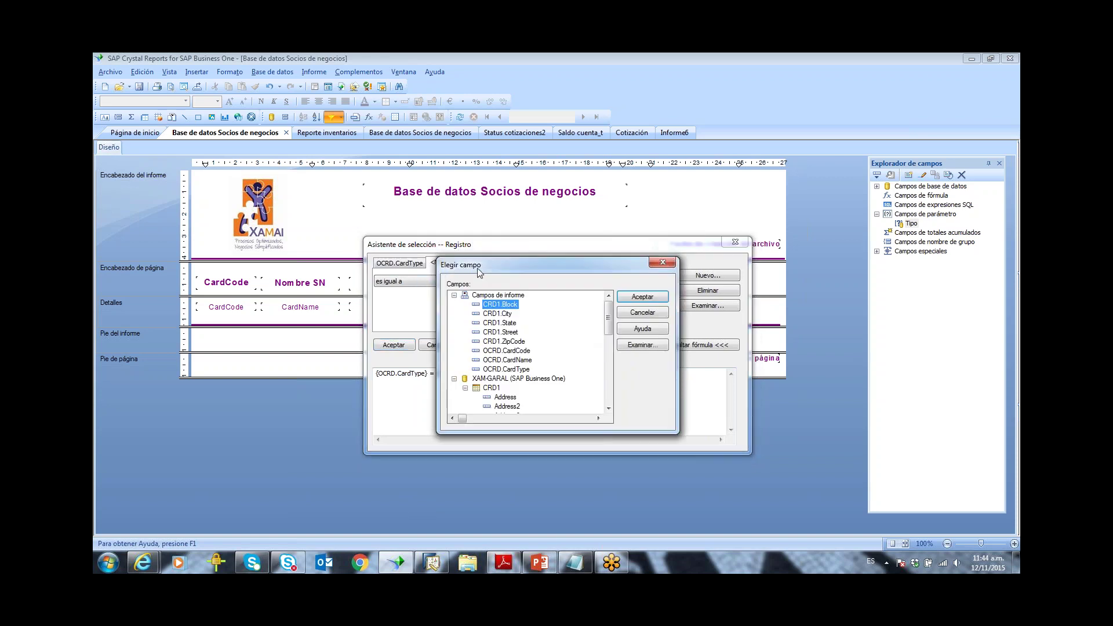
pyautogui.moveTo(478, 268); pyautogui.dragTo(431, 270)
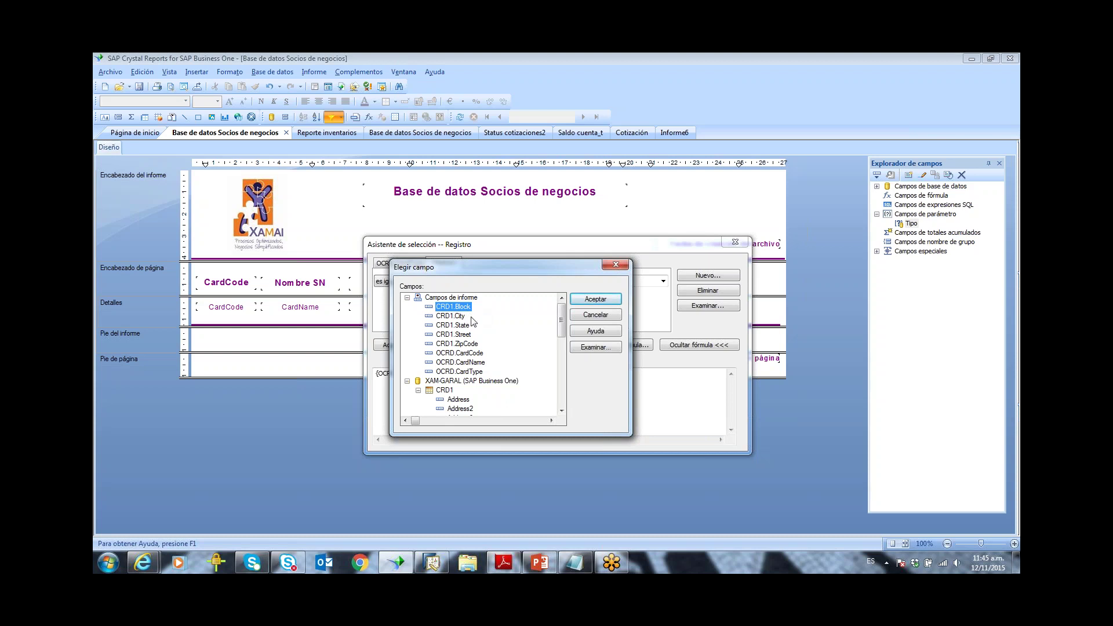
pyautogui.click(452, 316)
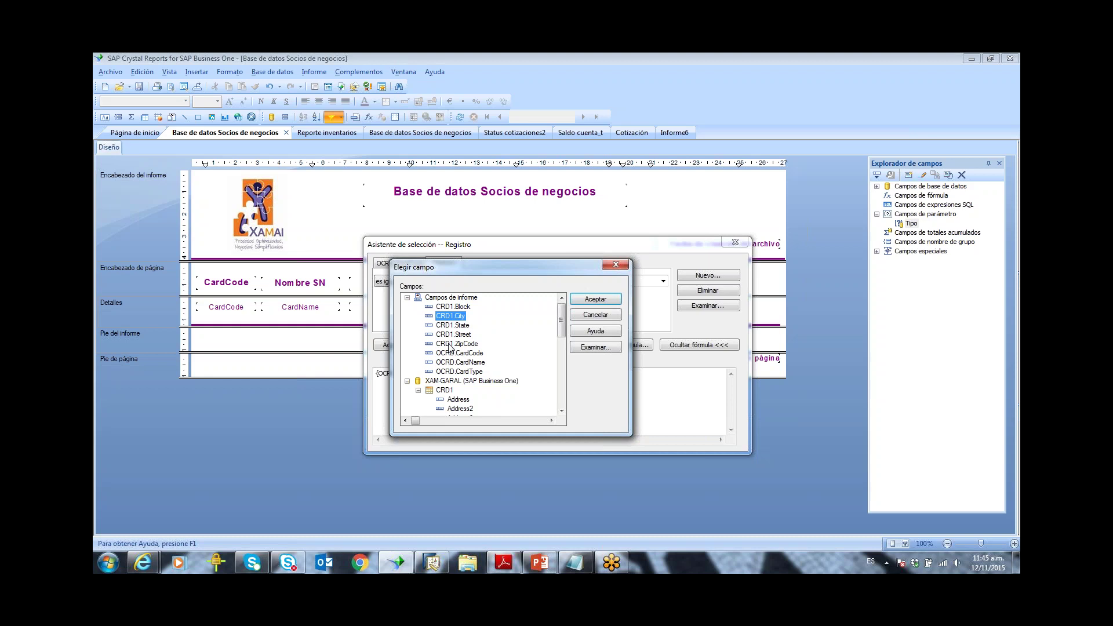
pyautogui.click(453, 307)
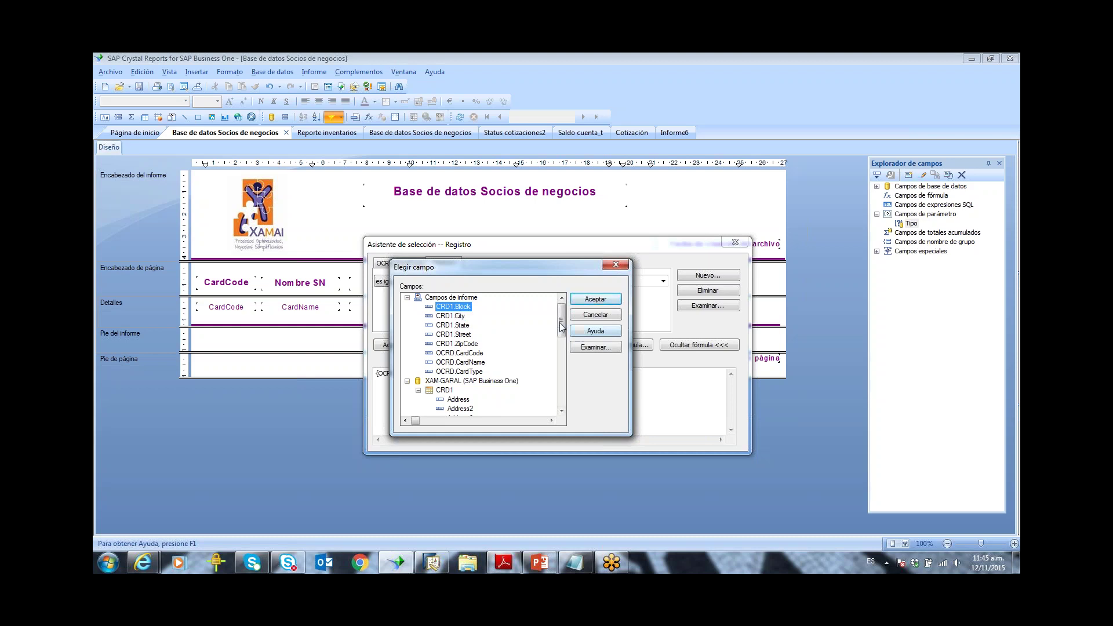
pyautogui.moveTo(562, 325); pyautogui.dragTo(561, 397)
pyautogui.click(419, 408)
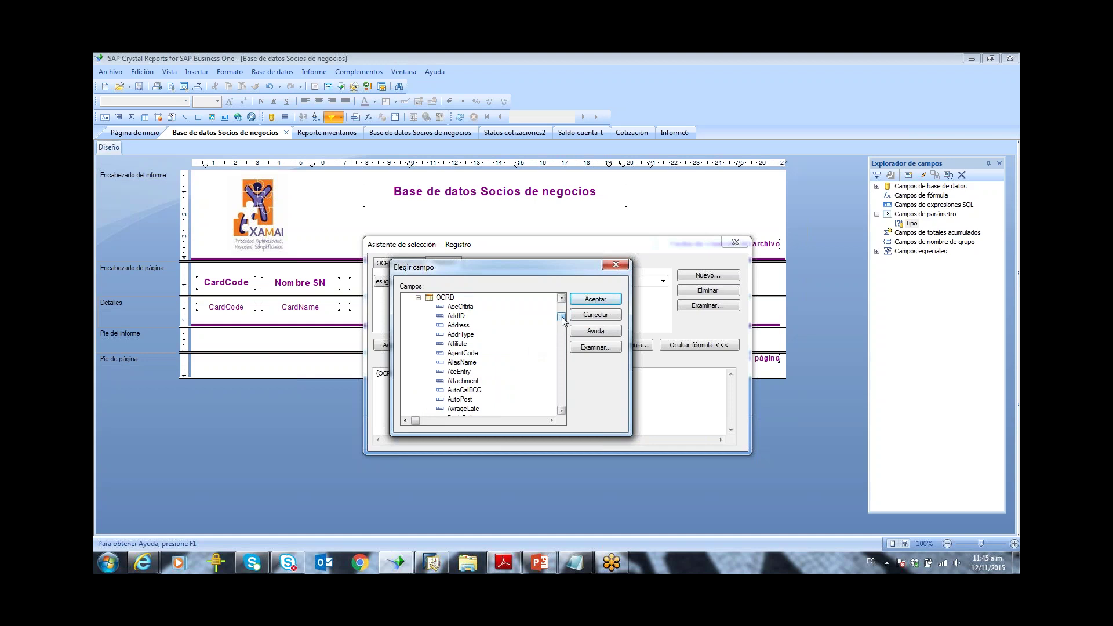
pyautogui.moveTo(562, 316); pyautogui.dragTo(562, 324)
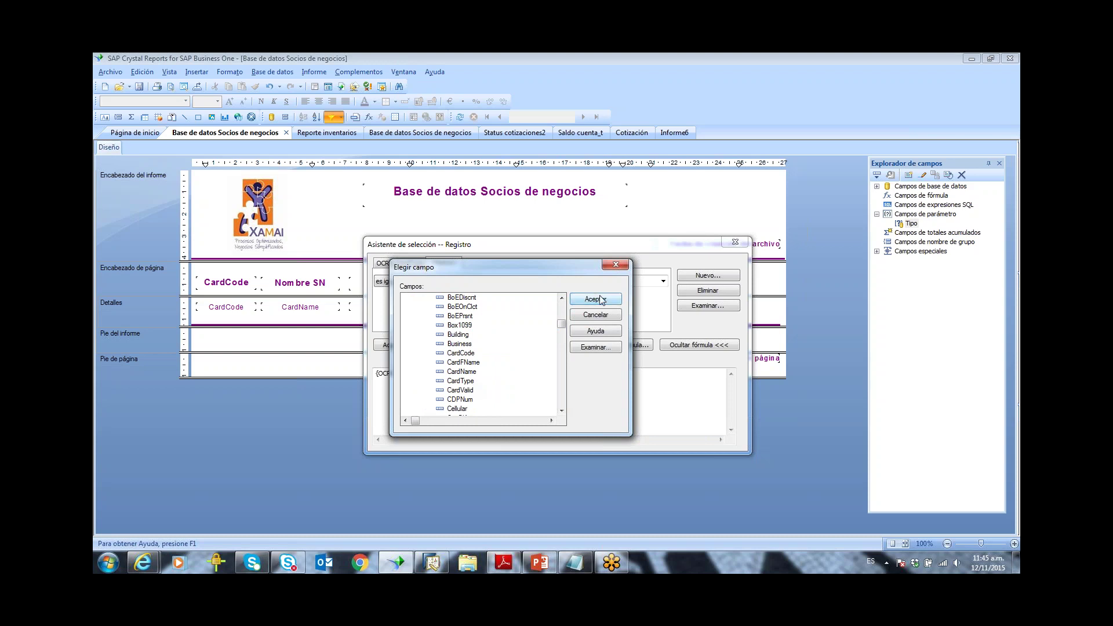
pyautogui.click(596, 315)
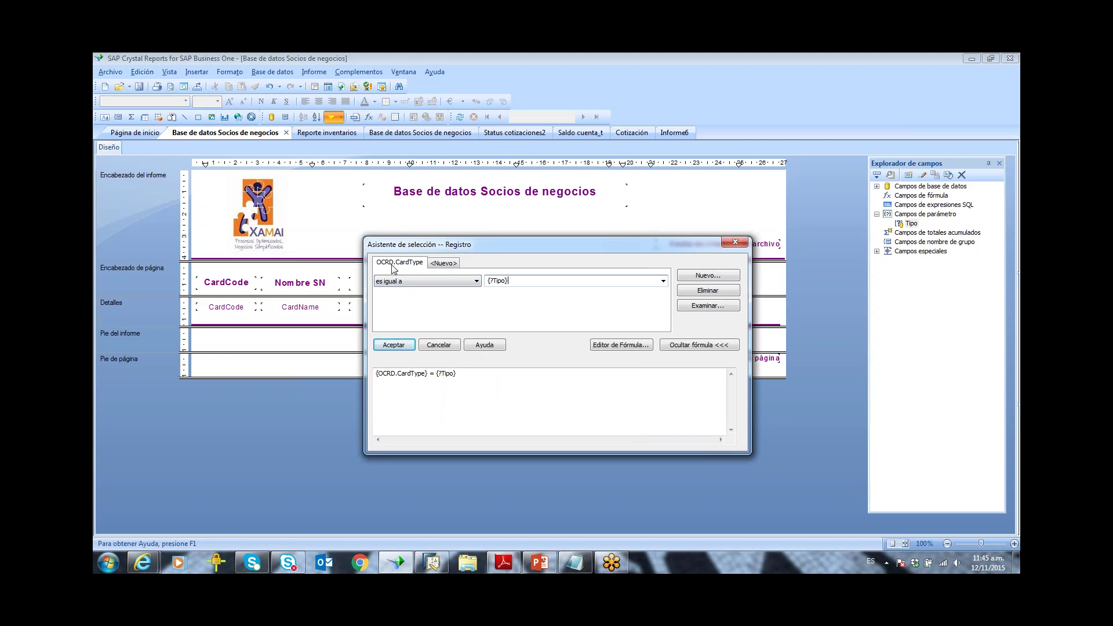
# Step: Set the OCRD.CardType selection condition to "es igual a" with the {?Tipo} parameter as its value
pyautogui.click(477, 282)
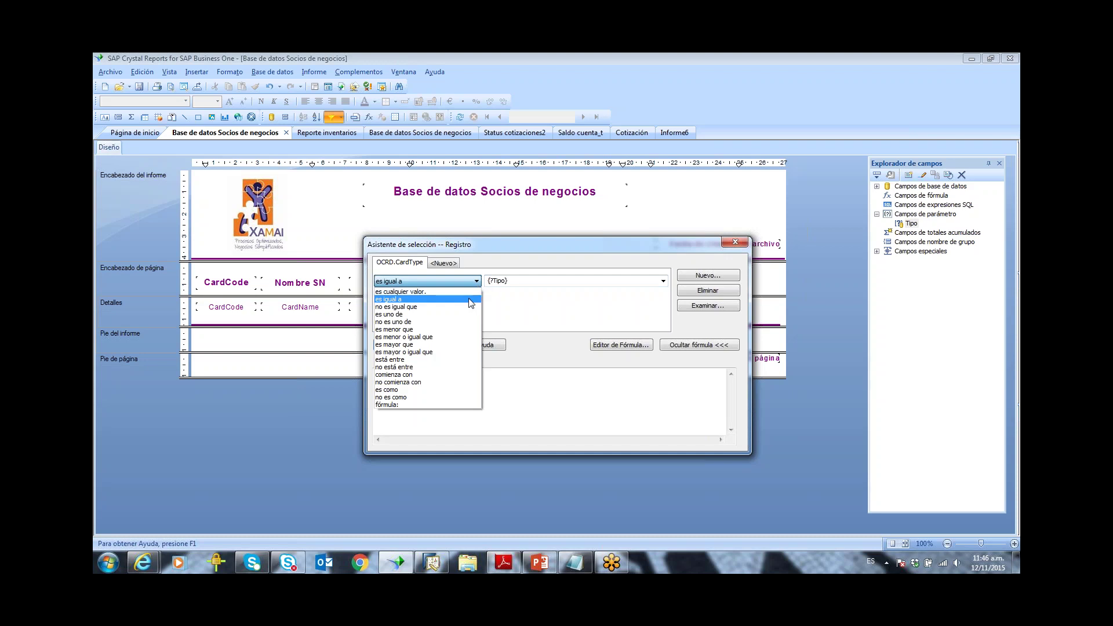
pyautogui.click(409, 299)
pyautogui.click(662, 281)
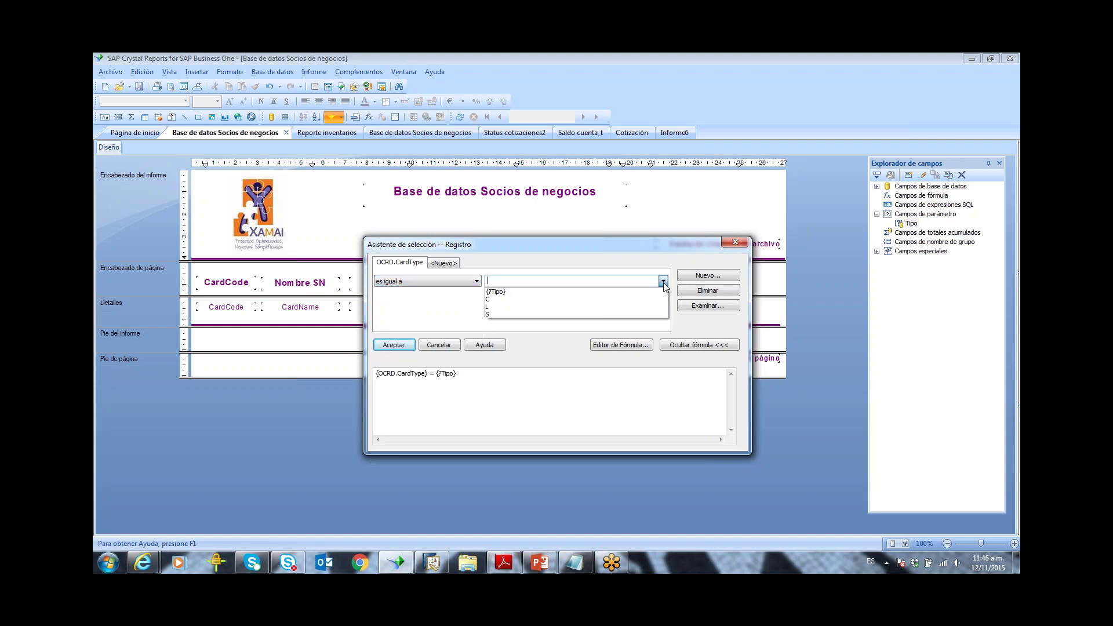
pyautogui.click(512, 291)
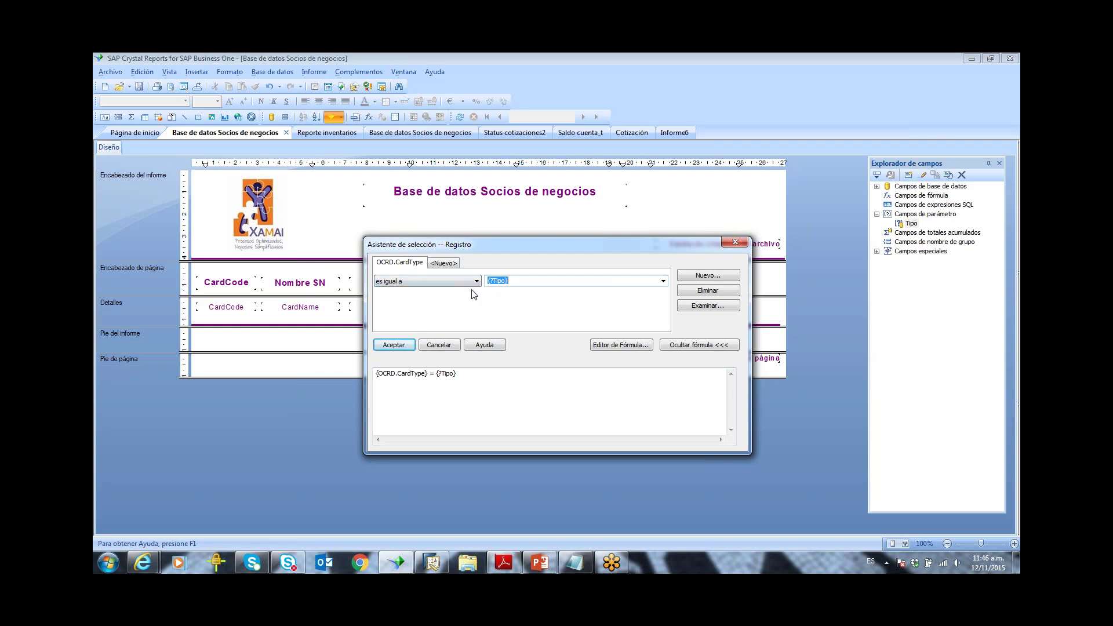
# Step: Examine the field and parameter parts of the selection formula {OCRD.CardType} = {?Tipo}
pyautogui.click(540, 282)
pyautogui.moveTo(376, 374)
pyautogui.mouseDown()
pyautogui.moveTo(456, 375)
pyautogui.moveTo(376, 374)
pyautogui.mouseUp()
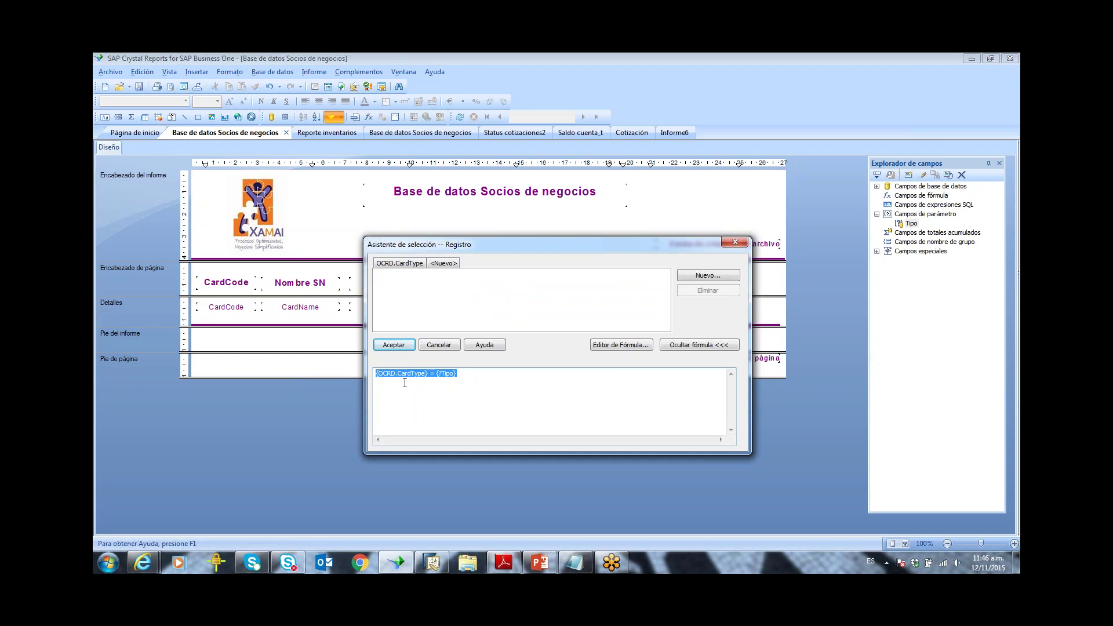
pyautogui.click(427, 374)
pyautogui.moveTo(428, 374); pyautogui.dragTo(381, 374)
pyautogui.moveTo(457, 374); pyautogui.dragTo(437, 375)
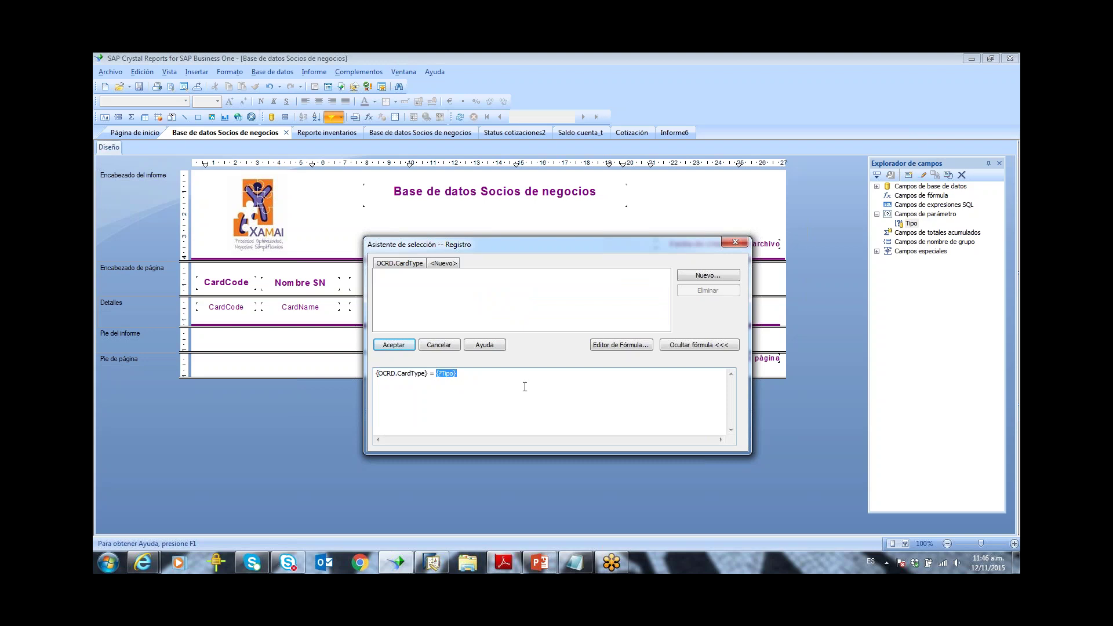
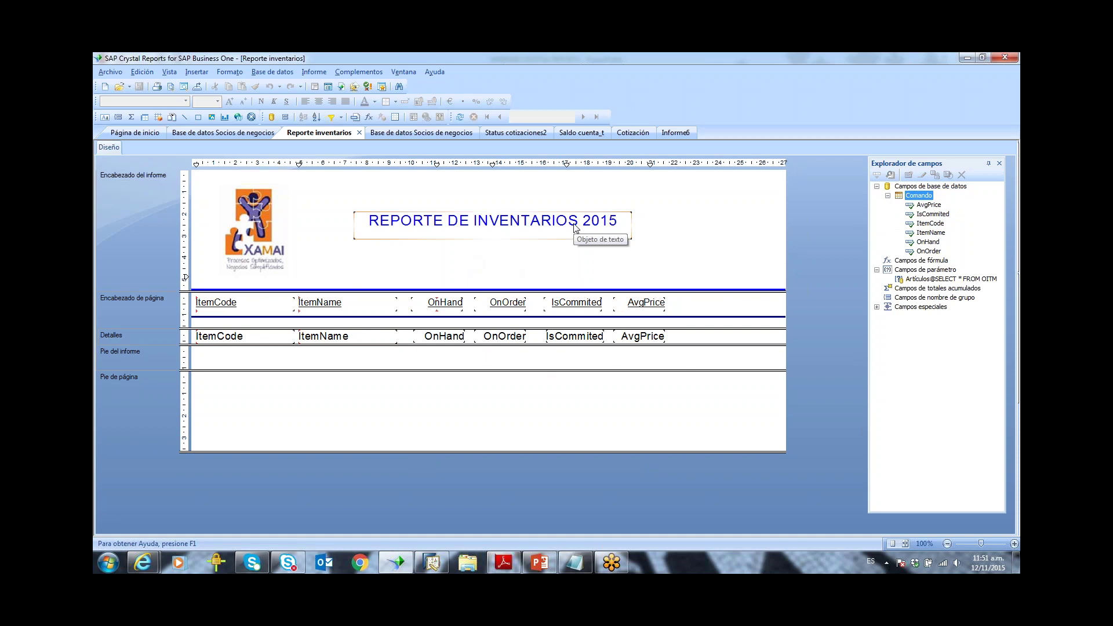
# Step: Open the Artículos@SELECT * FROM OITM parameter of the Reporte inventarios report for editing
pyautogui.click(888, 196)
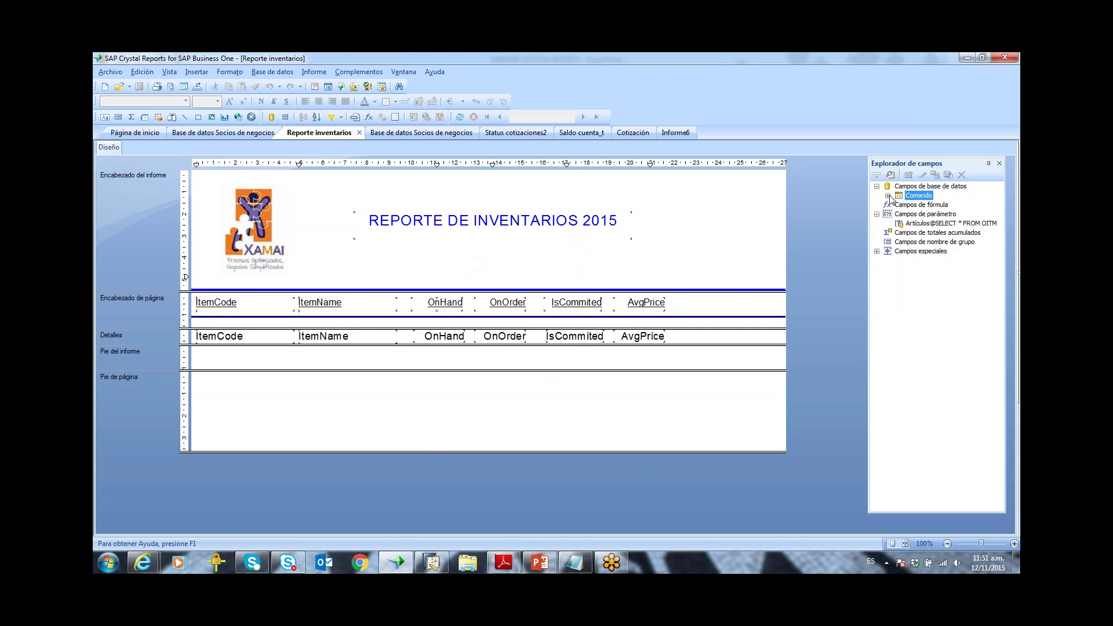
pyautogui.click(910, 215)
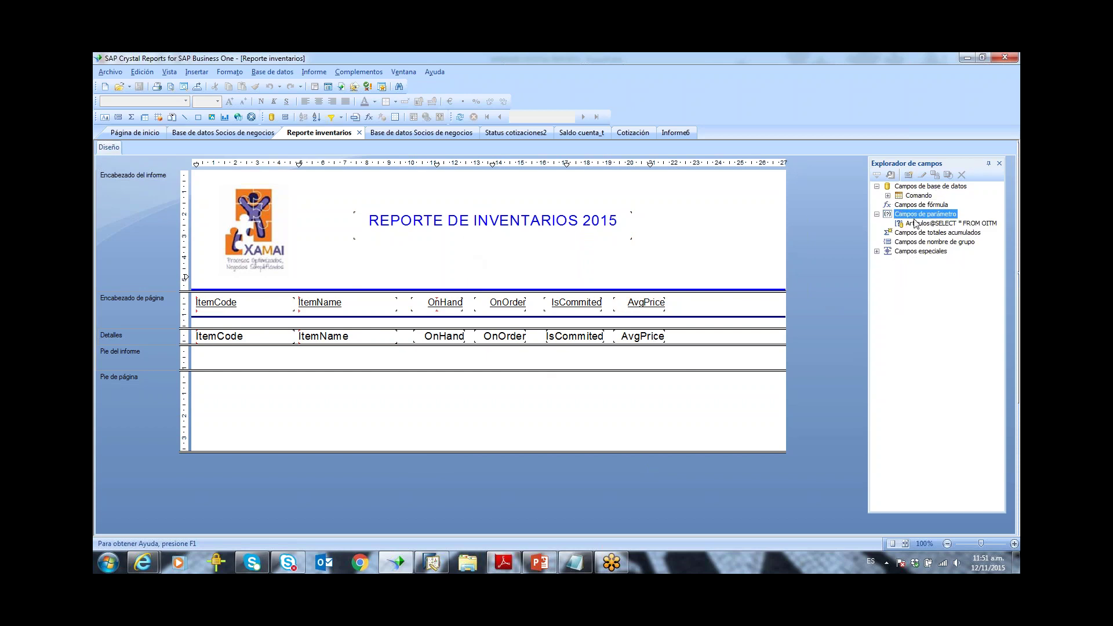
pyautogui.click(916, 225)
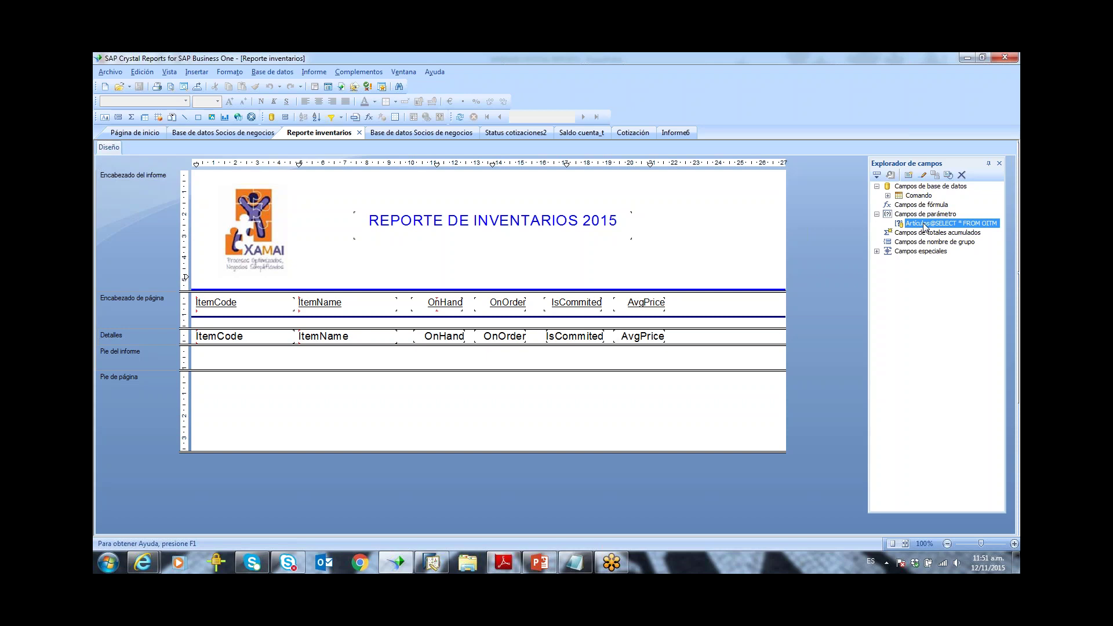
pyautogui.rightClick(924, 226)
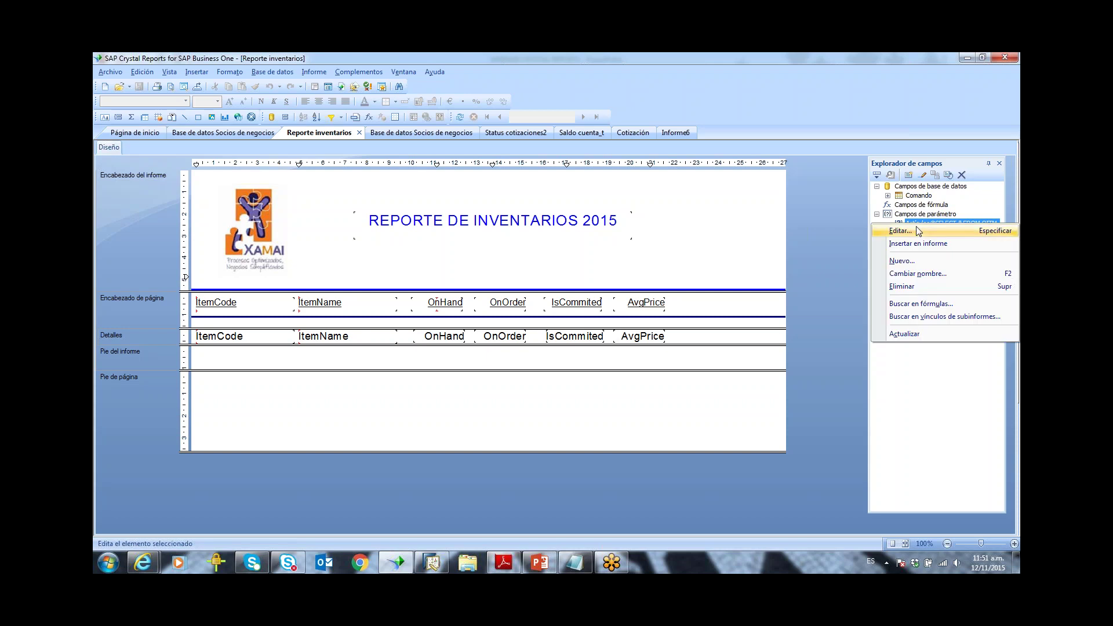
pyautogui.click(919, 231)
pyautogui.moveTo(868, 205); pyautogui.dragTo(684, 166)
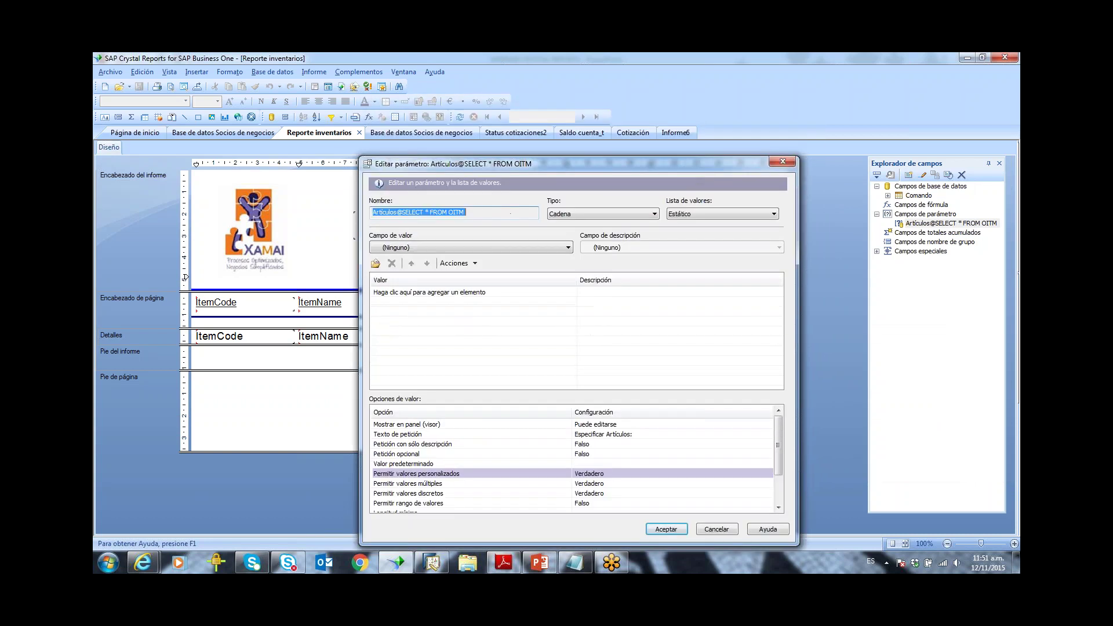
# Step: Examine the parameter name's two parts, the Artículos label and the SELECT * FROM OITM query following the @ sign
pyautogui.click(476, 211)
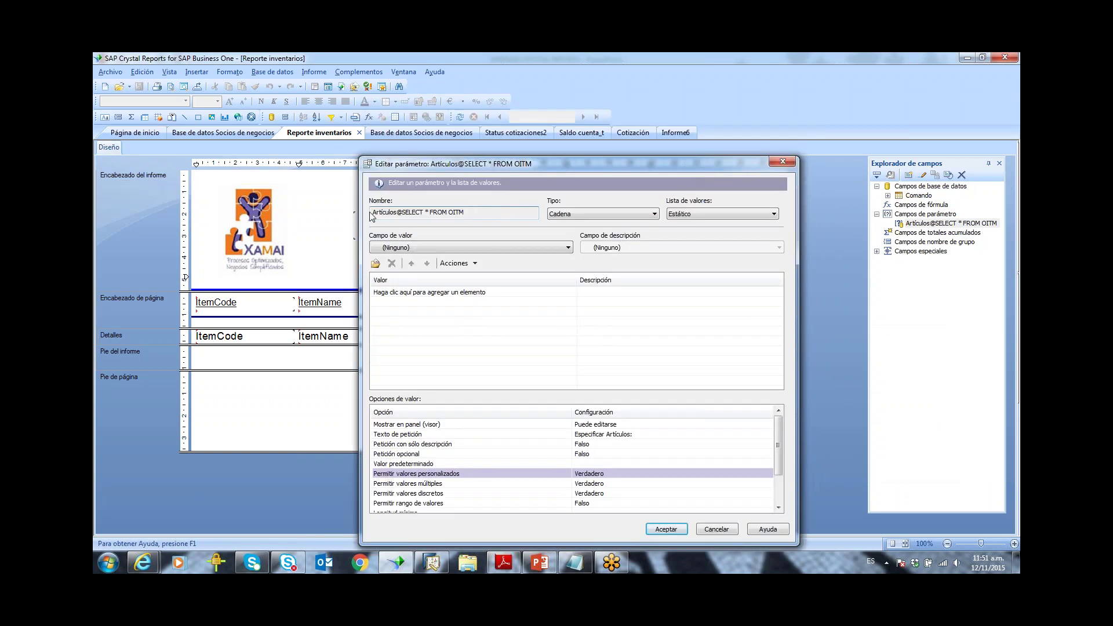
pyautogui.moveTo(372, 212); pyautogui.dragTo(395, 212)
pyautogui.click(397, 213)
pyautogui.moveTo(398, 212); pyautogui.dragTo(465, 206)
pyautogui.click(397, 212)
pyautogui.moveTo(562, 169); pyautogui.dragTo(556, 128)
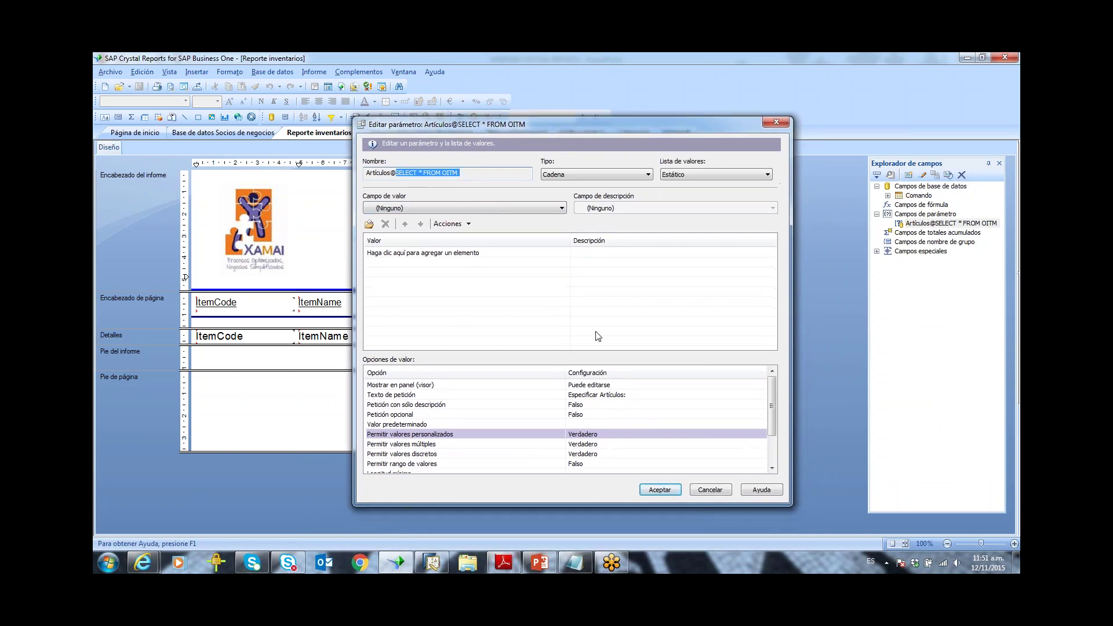
# Step: Review the Artículos parameter's prompt text and its option for allowing multiple values, and accept the parameter settings
pyautogui.click(614, 397)
pyautogui.click(628, 395)
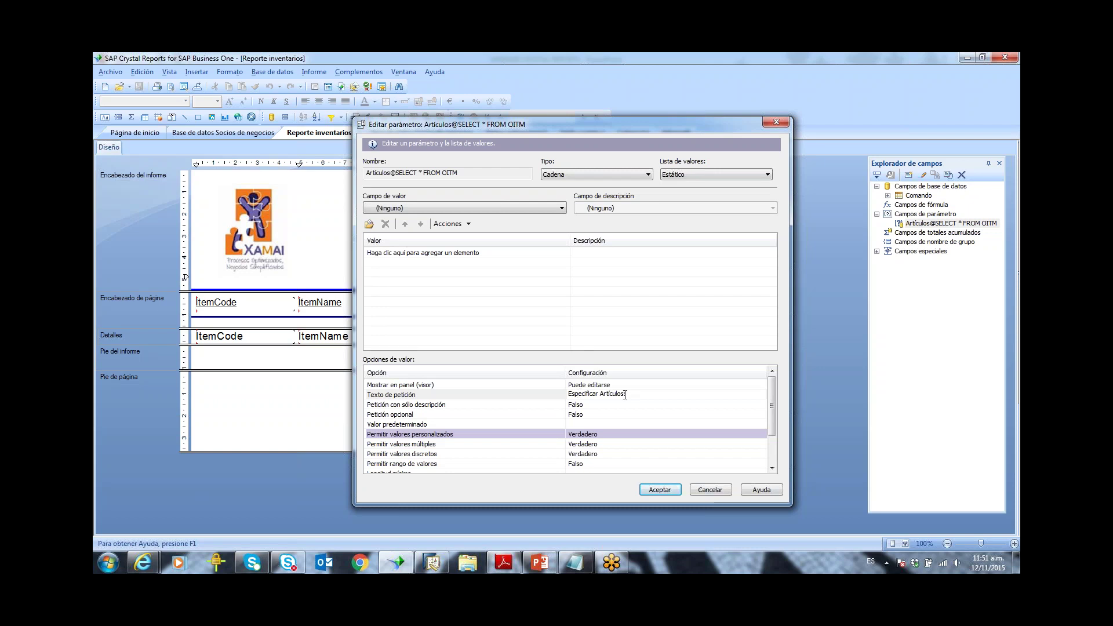
pyautogui.click(602, 446)
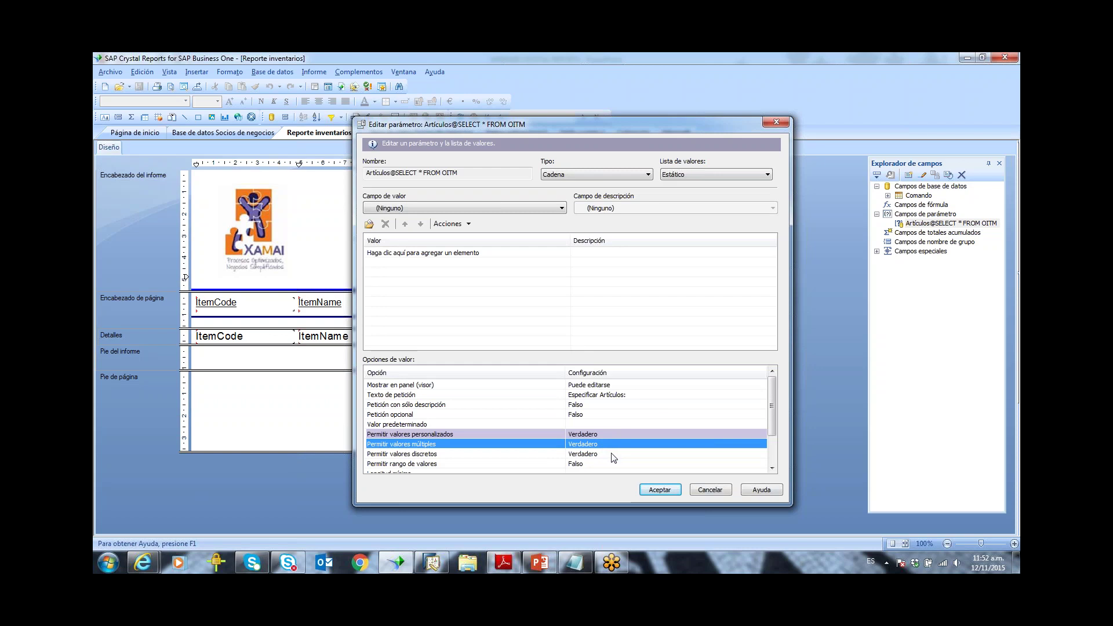
pyautogui.click(650, 490)
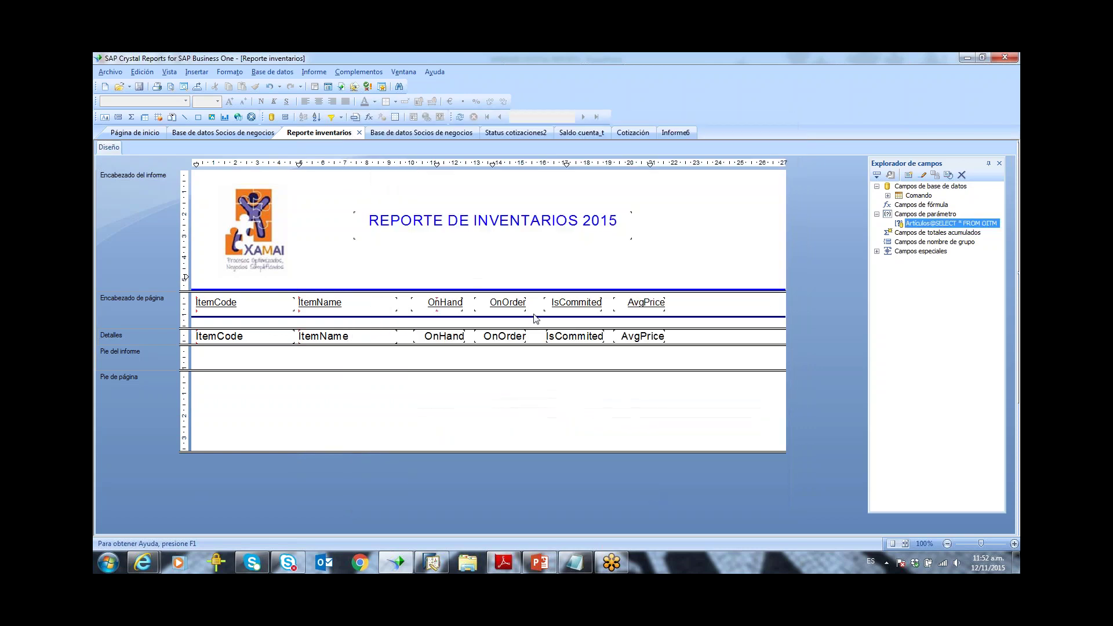
# Step: Preview the Reporte inventarios report in SAP Business One and open the item list criteria for the Artículos parameter
pyautogui.click(377, 75)
pyautogui.moveTo(381, 86)
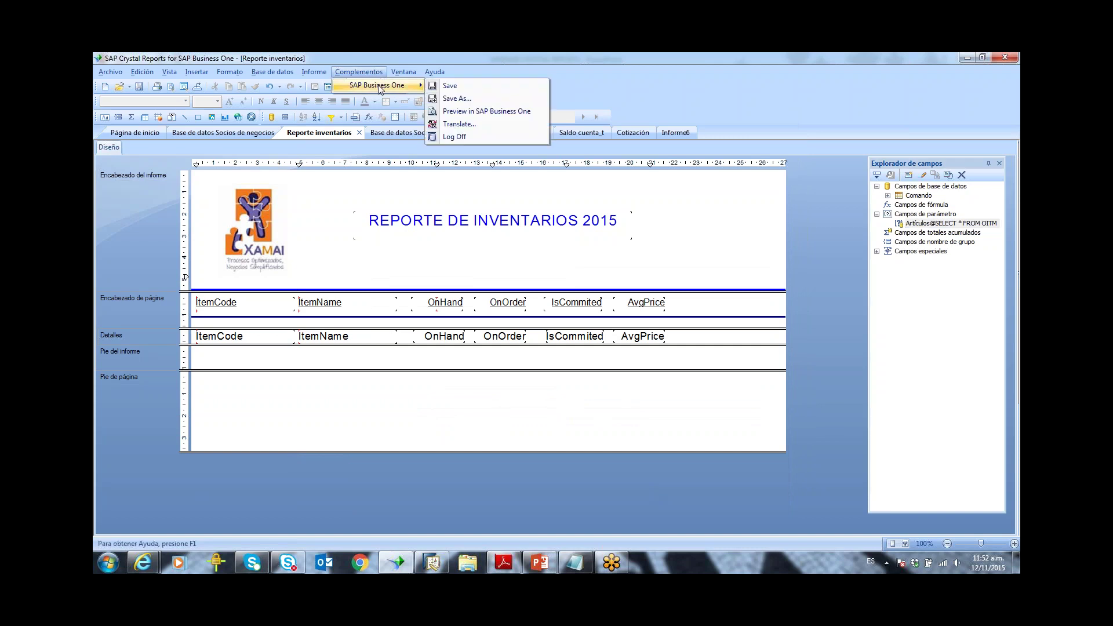
pyautogui.click(451, 111)
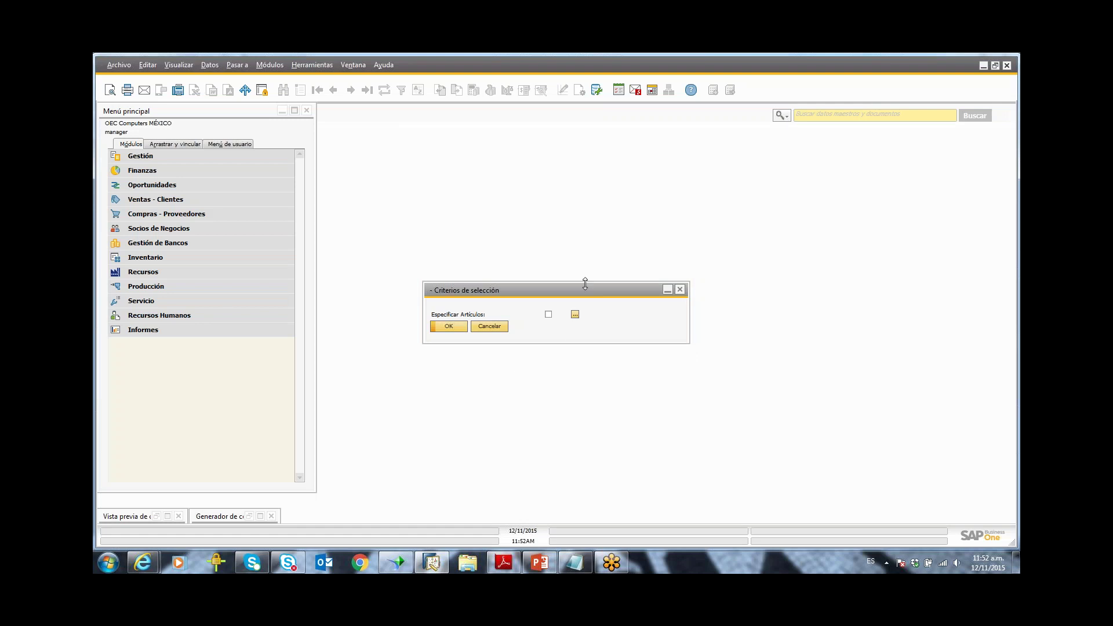
pyautogui.click(576, 315)
# Step: Examine the Desde and Hasta item number fields that limit the range from A00001 to A00005
pyautogui.click(570, 379)
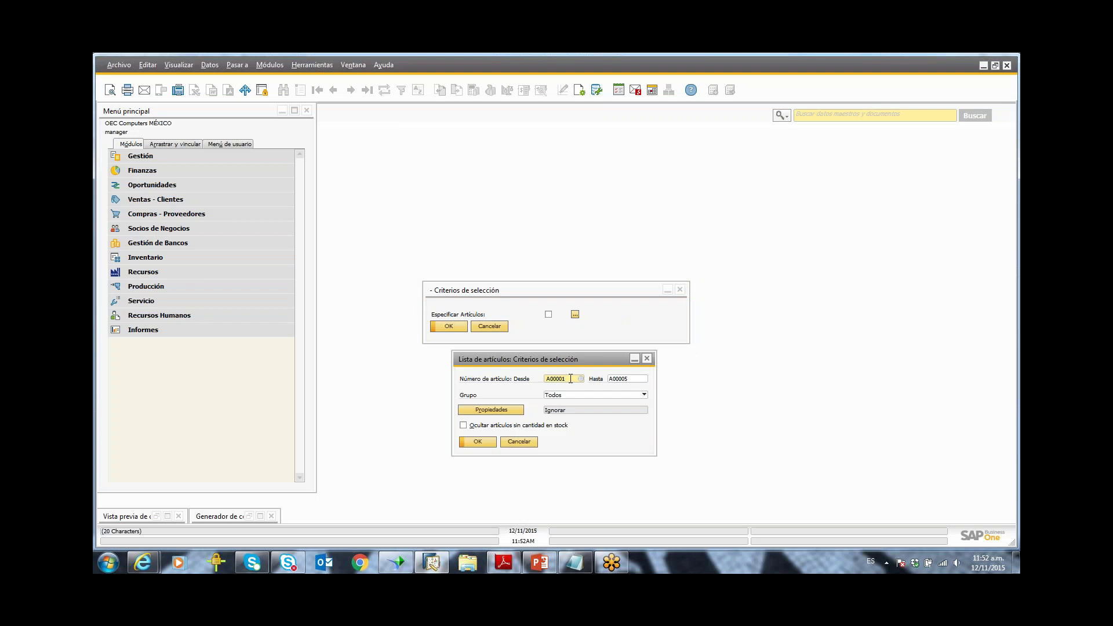
pyautogui.press('Tab')
pyautogui.hotkey('shift', 'Tab')
pyautogui.click(568, 380)
pyautogui.press('Tab')
pyautogui.hotkey('shift', 'Tab')
pyautogui.press('Tab')
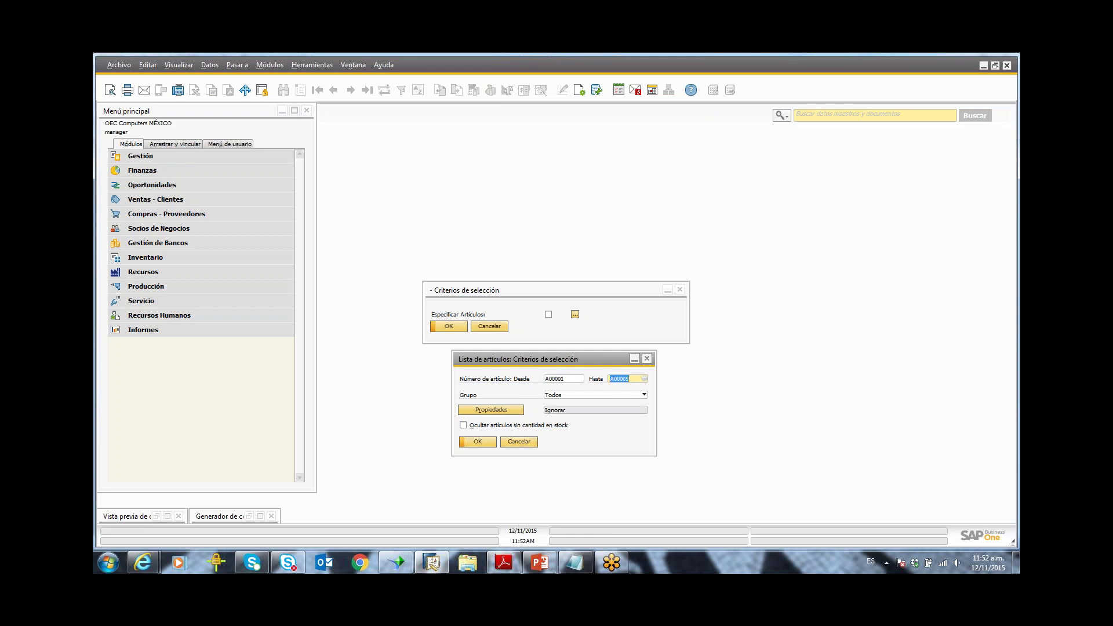
# Step: Try to apply the item criteria with the group Almacenamiento
pyautogui.click(644, 398)
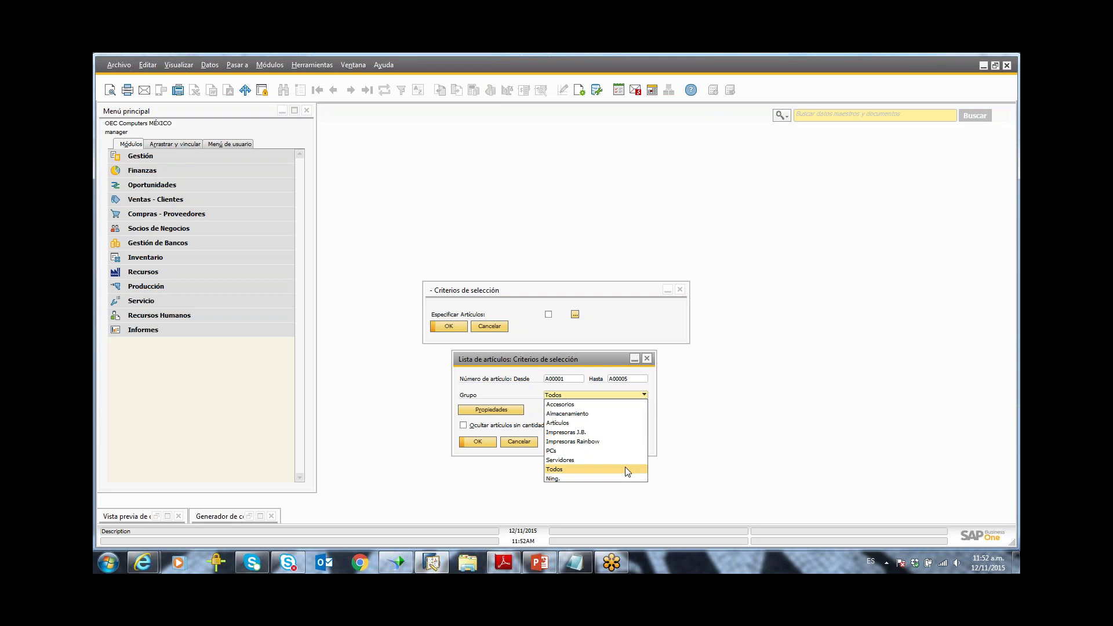
pyautogui.click(622, 415)
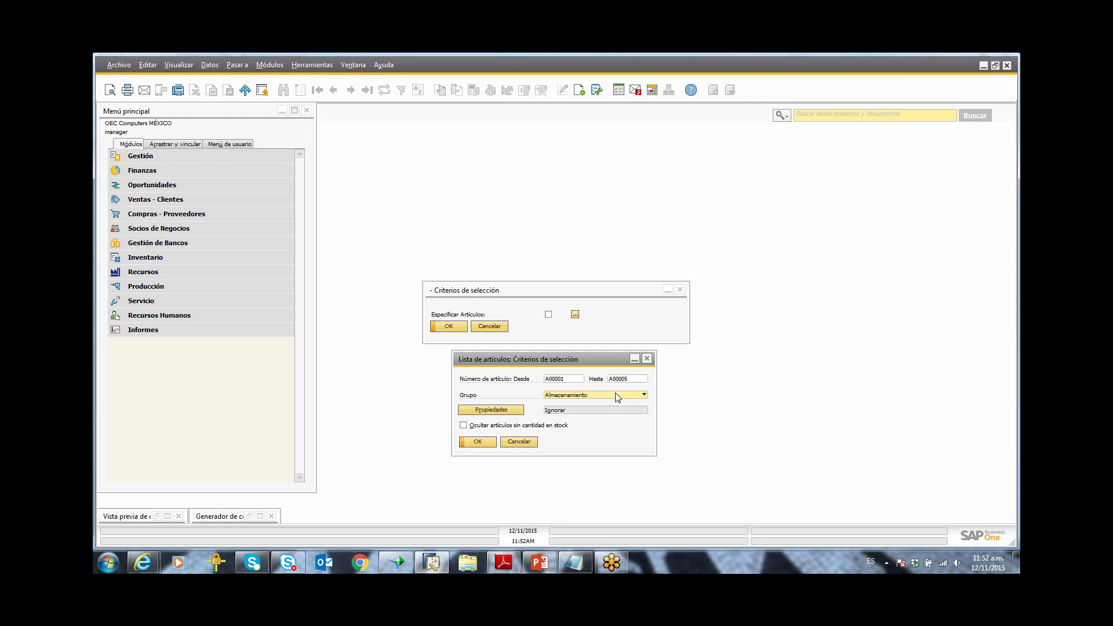
pyautogui.click(485, 444)
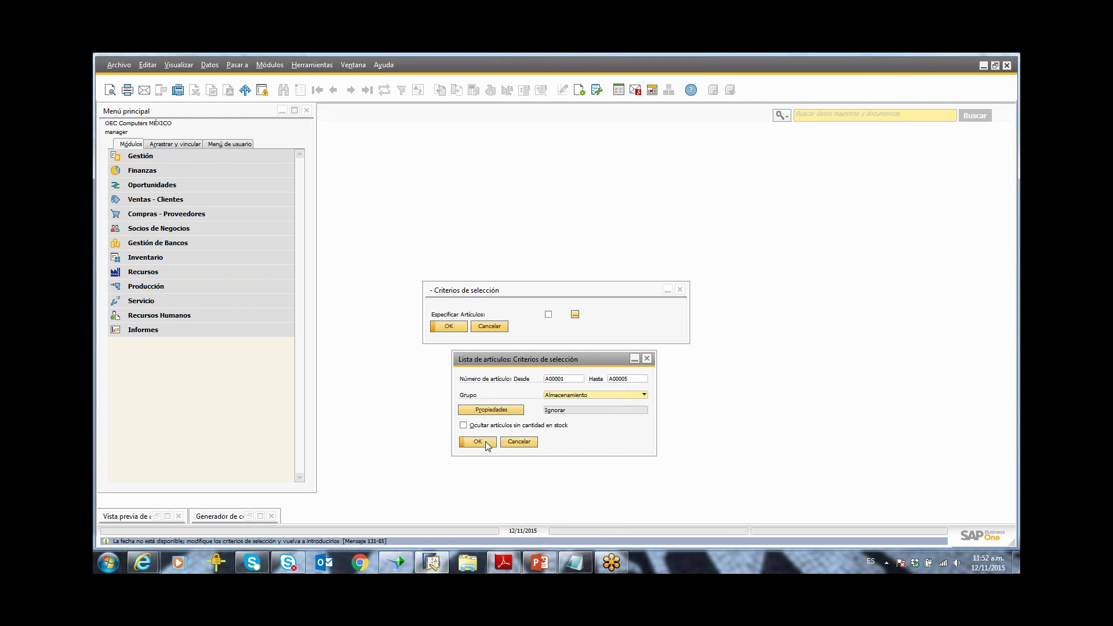
# Step: Set the item group to Todos and generate the inventory report for items A00001 to A00005
pyautogui.click(622, 395)
pyautogui.click(604, 461)
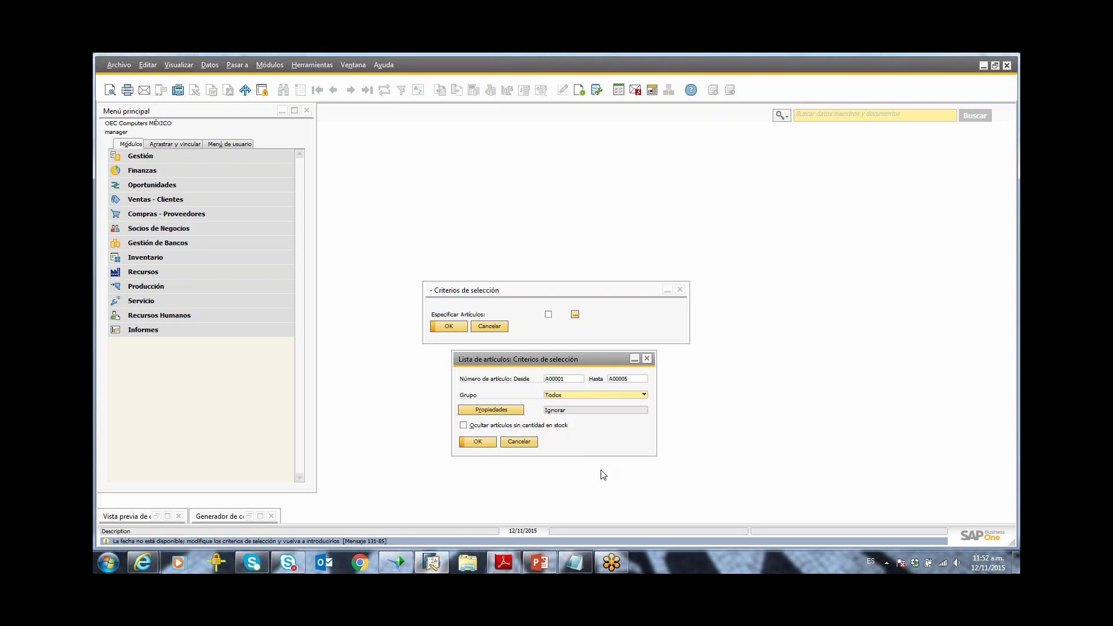
pyautogui.click(489, 443)
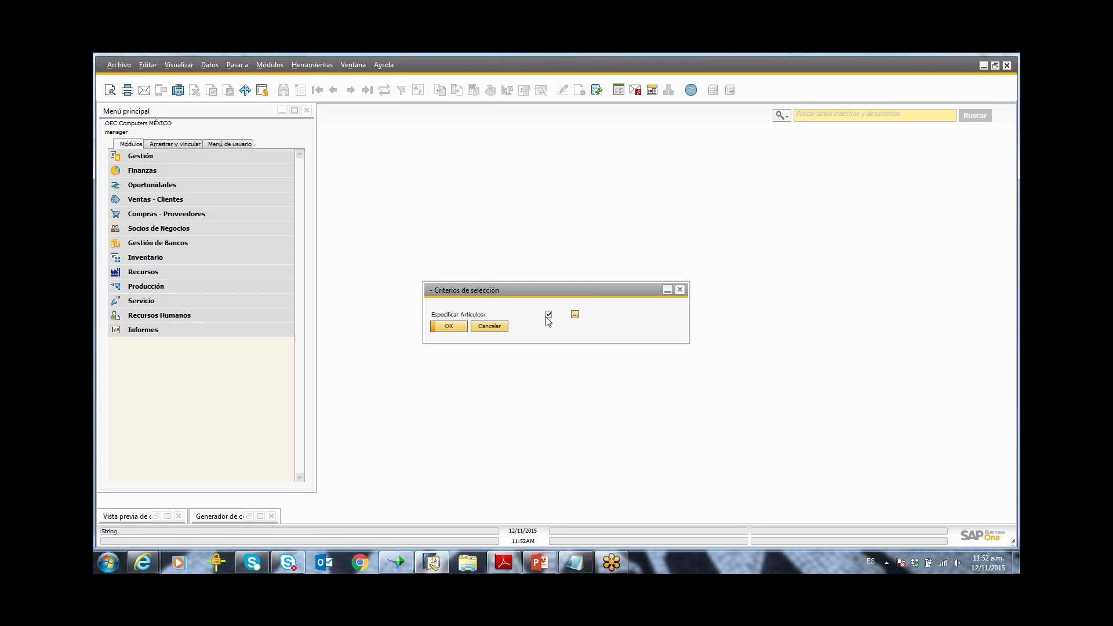
pyautogui.click(458, 325)
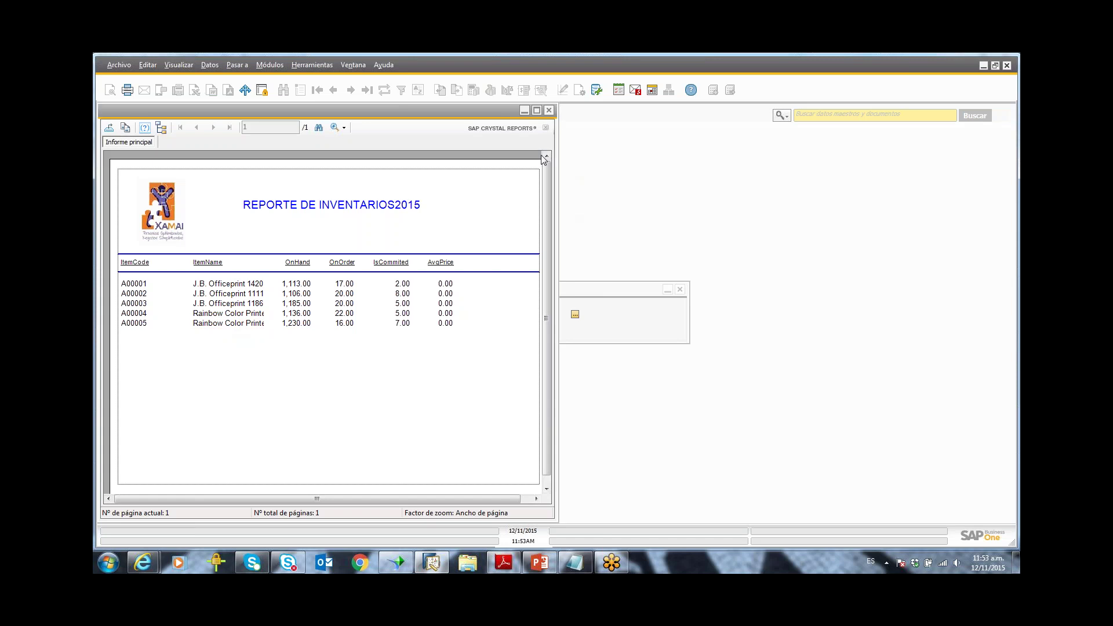
# Step: Close the inventory report preview and reopen the item list criteria for Artículos
pyautogui.click(549, 110)
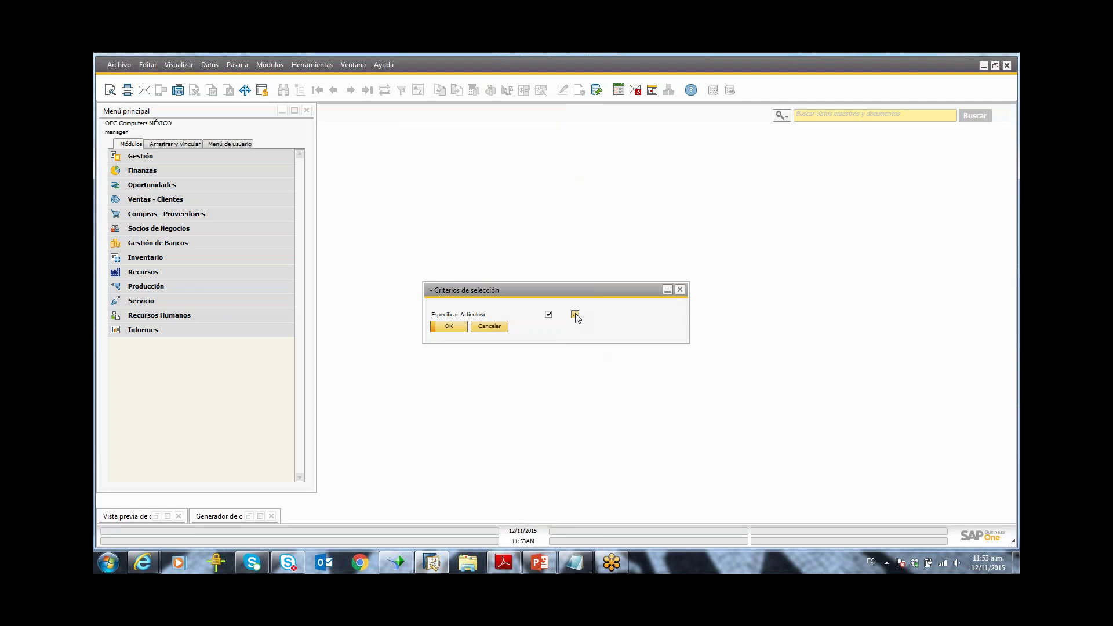
pyautogui.click(575, 315)
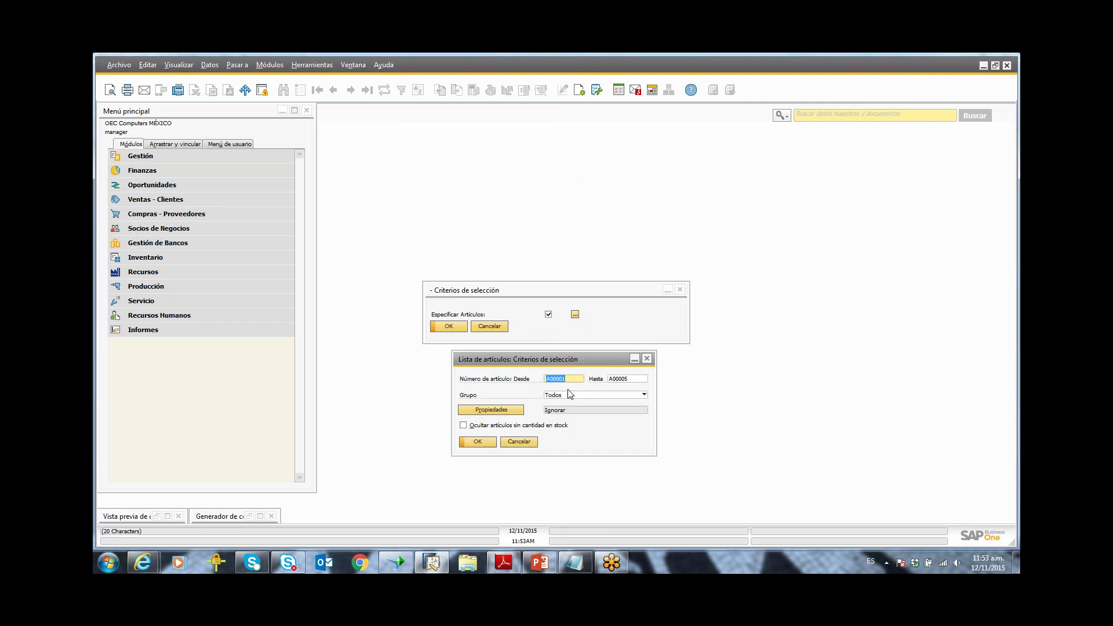
# Step: Try to apply the item criteria with the group Accesorios
pyautogui.click(568, 394)
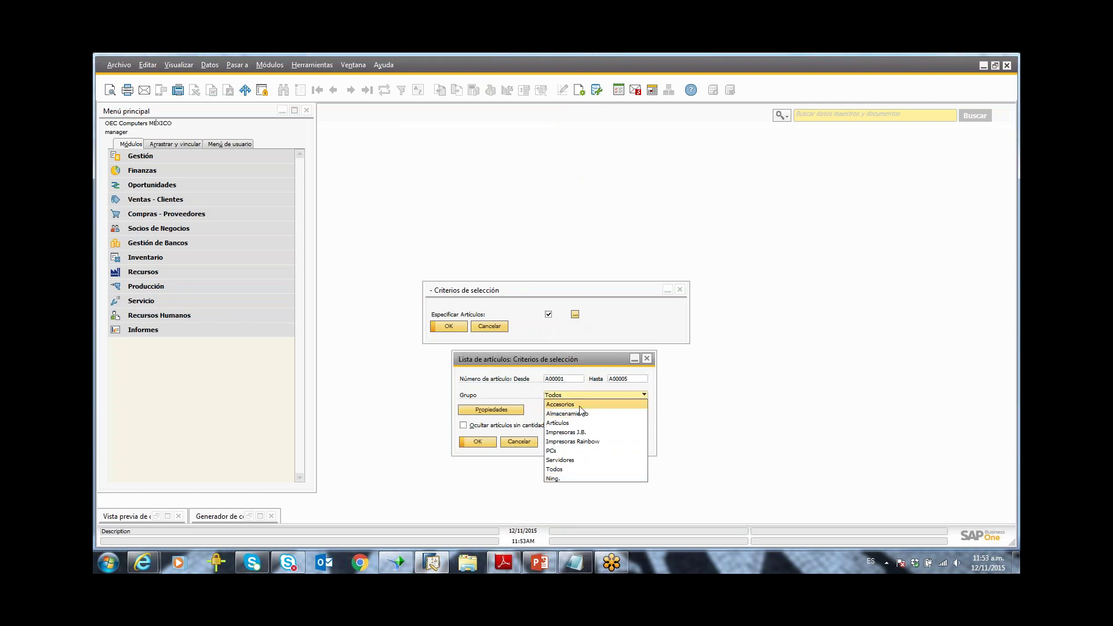
pyautogui.click(560, 405)
pyautogui.click(478, 442)
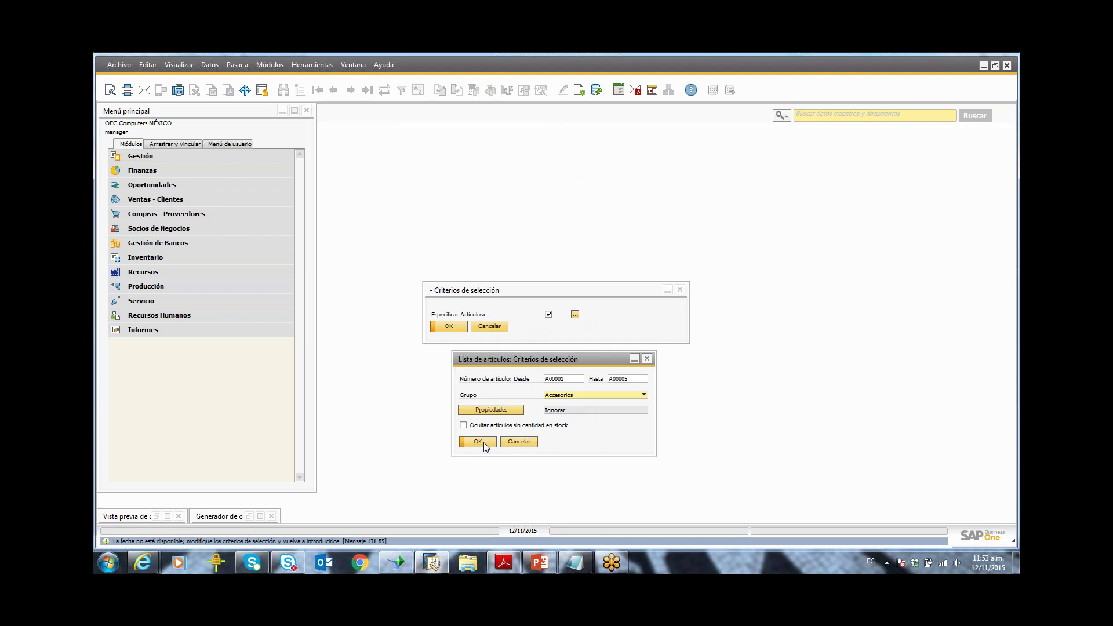
# Step: Set the item group to Impresoras Rainbow, extend the range's upper limit to item Z00002, and accept the criteria
pyautogui.click(565, 395)
pyautogui.click(584, 442)
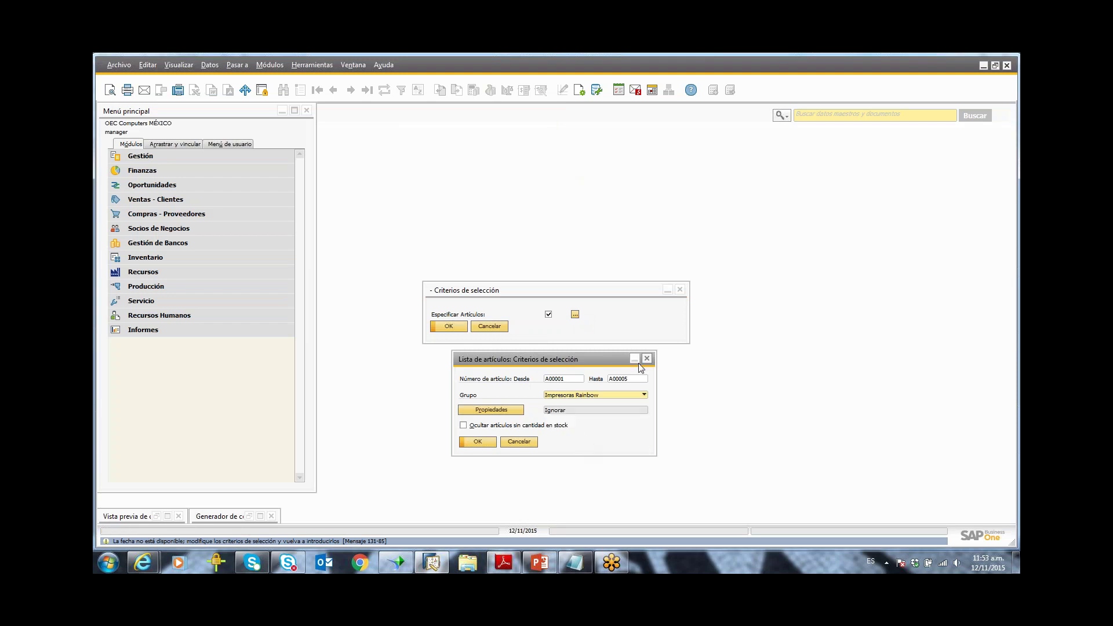
pyautogui.click(637, 379)
pyautogui.click(645, 378)
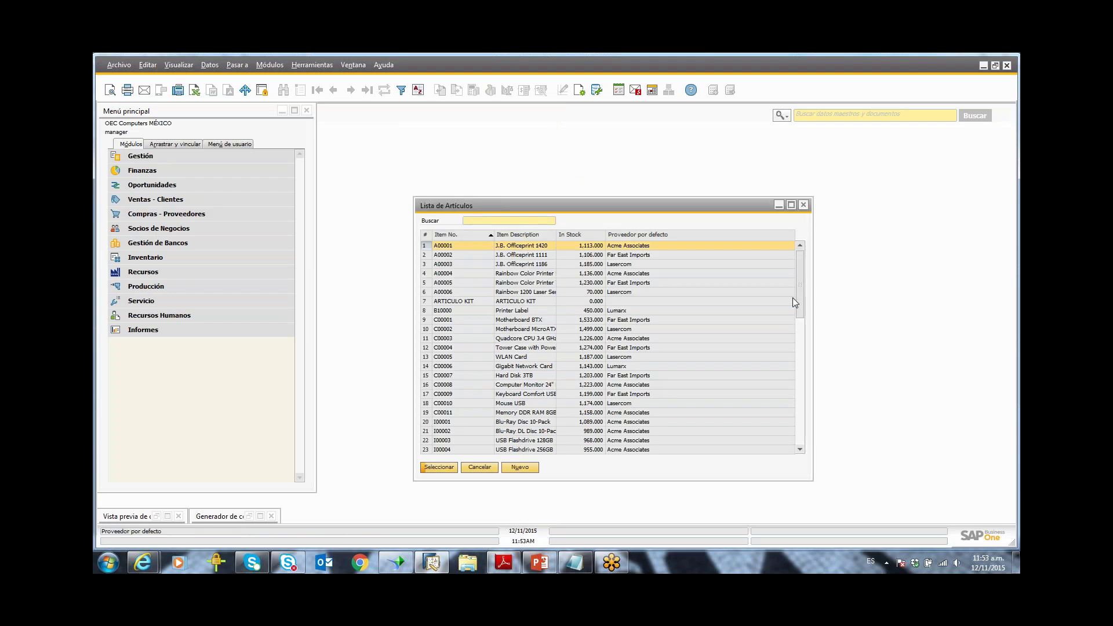
pyautogui.moveTo(799, 311); pyautogui.dragTo(791, 441)
pyautogui.click(464, 449)
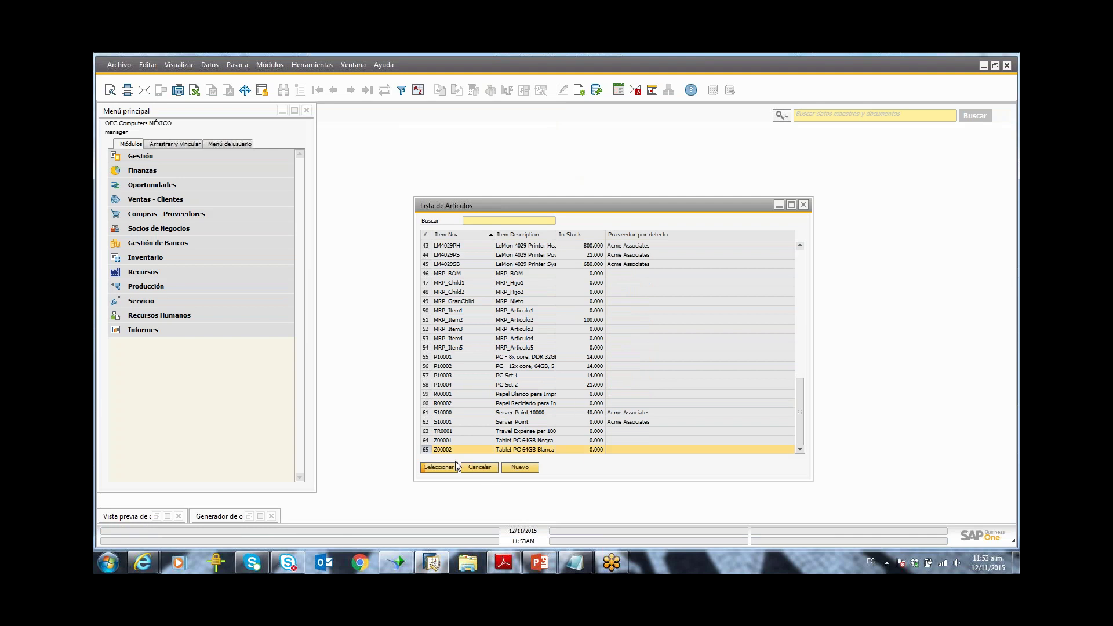
pyautogui.click(439, 466)
pyautogui.click(488, 440)
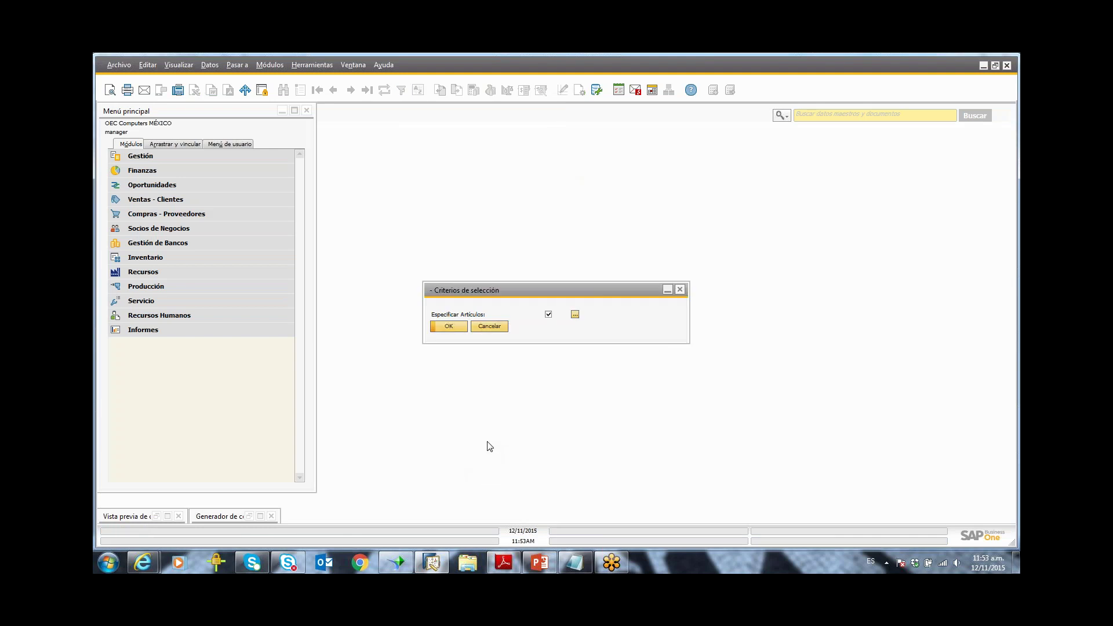
# Step: Try to generate the inventory report with the Impresoras Rainbow criteria, and cancel the selection criteria
pyautogui.click(457, 326)
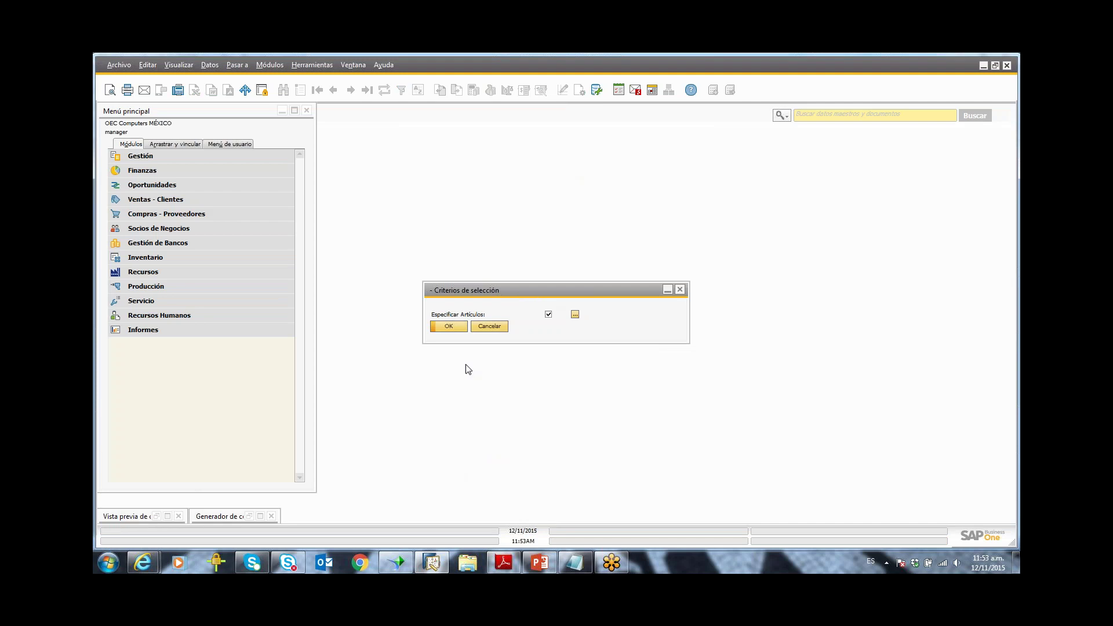
pyautogui.click(448, 328)
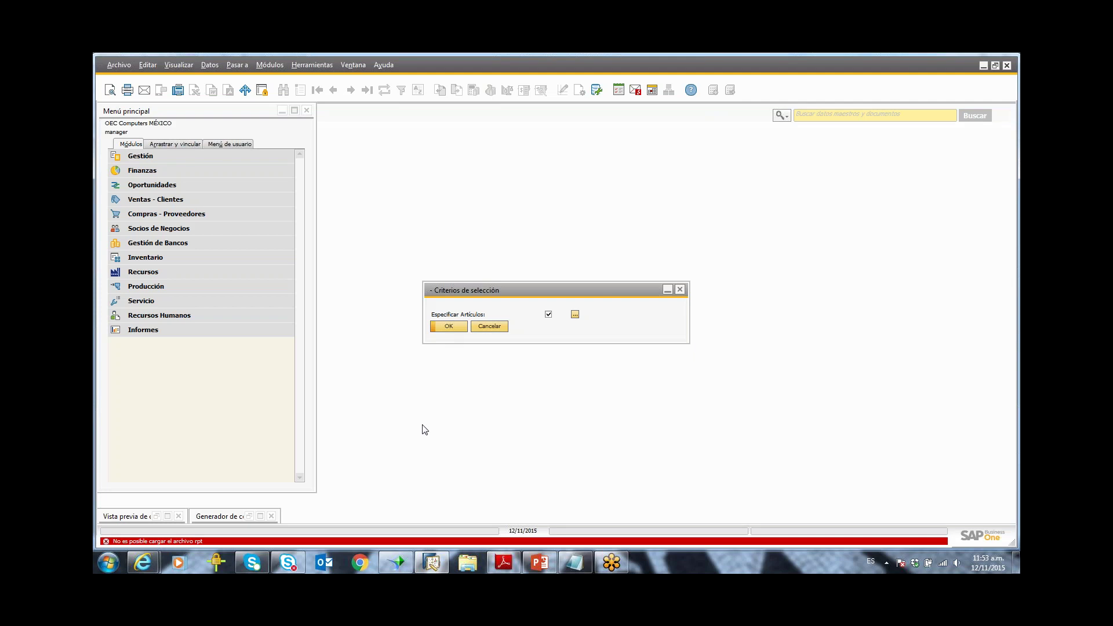
pyautogui.click(491, 327)
# Step: Switch to Crystal Reports and preview the Reporte inventarios report in SAP Business One again
pyautogui.click(396, 562)
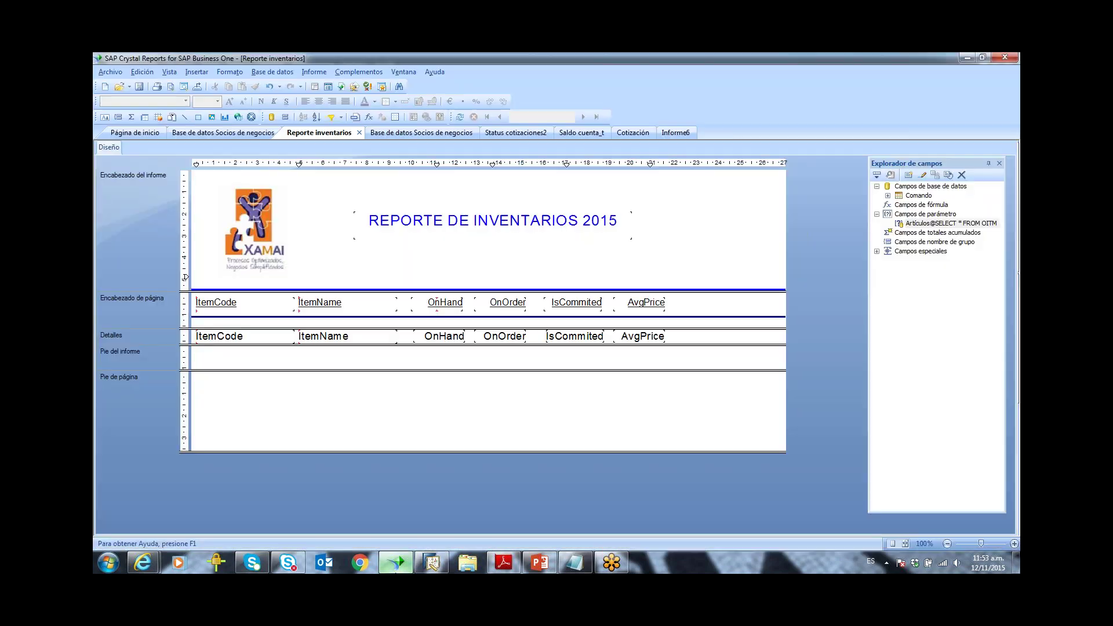
pyautogui.click(358, 72)
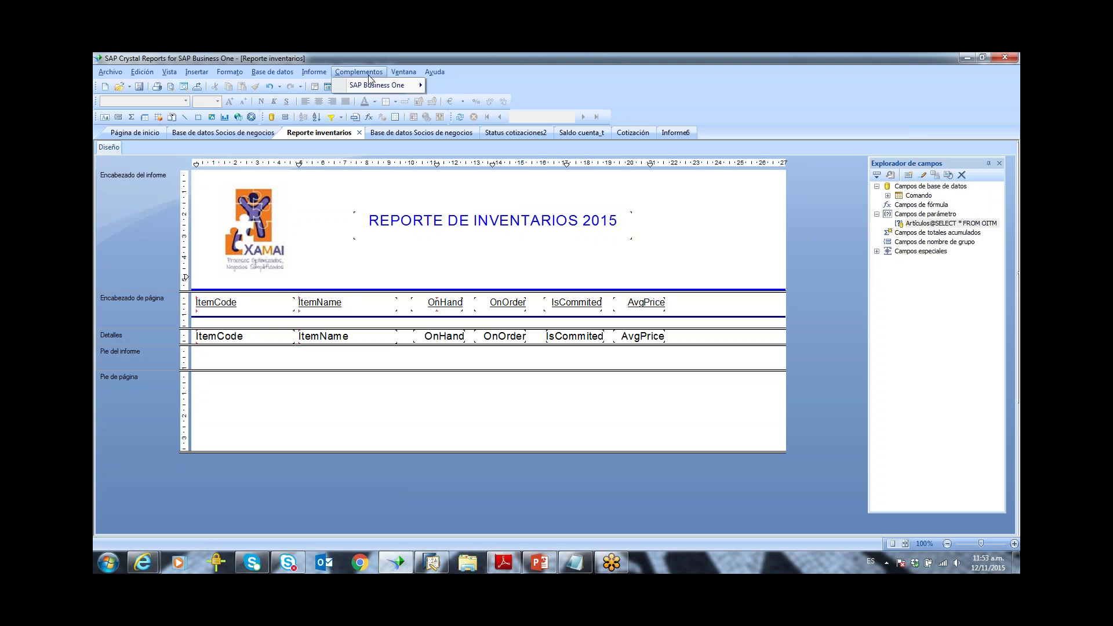
pyautogui.moveTo(374, 87)
pyautogui.click(465, 111)
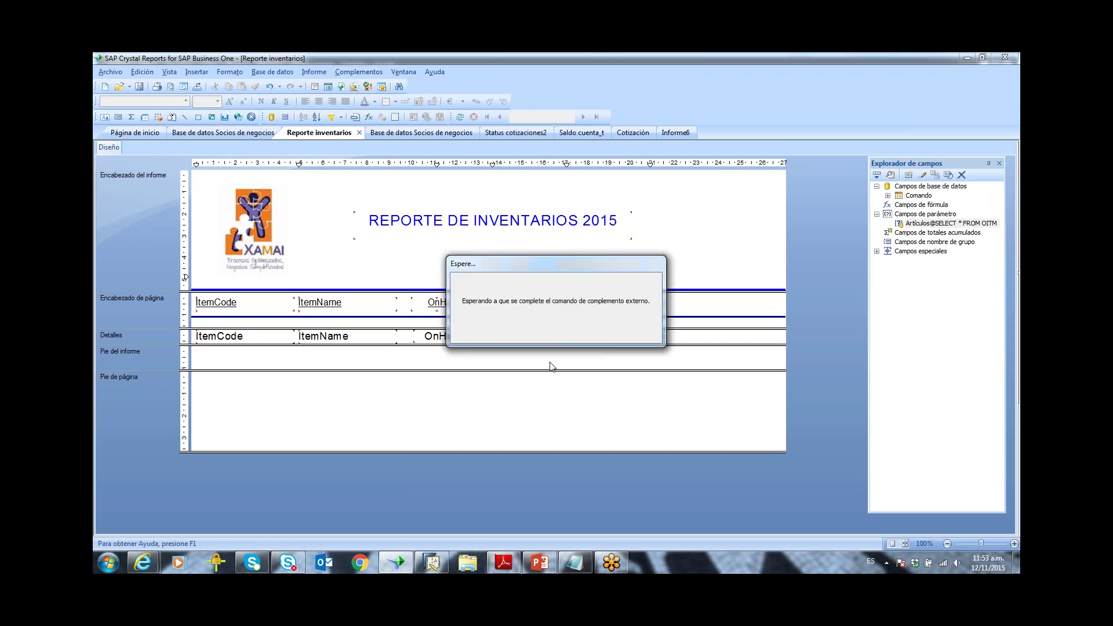
# Step: Generate the inventory report for Impresoras Rainbow items A00001 to Z00002, then close the preview and its selection criteria
pyautogui.click(575, 315)
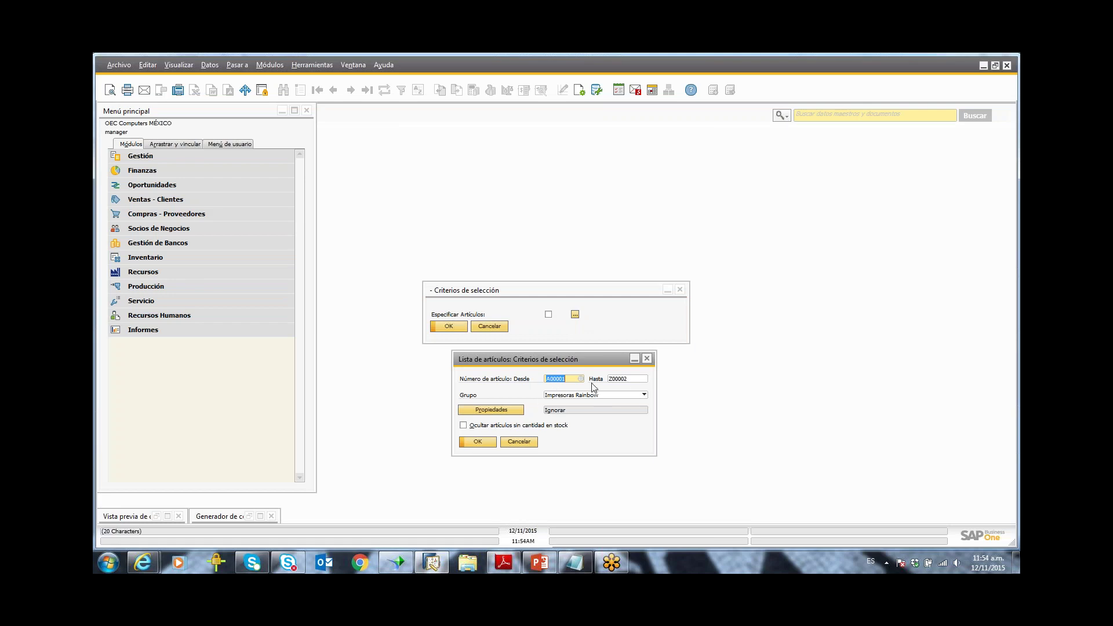
pyautogui.click(478, 442)
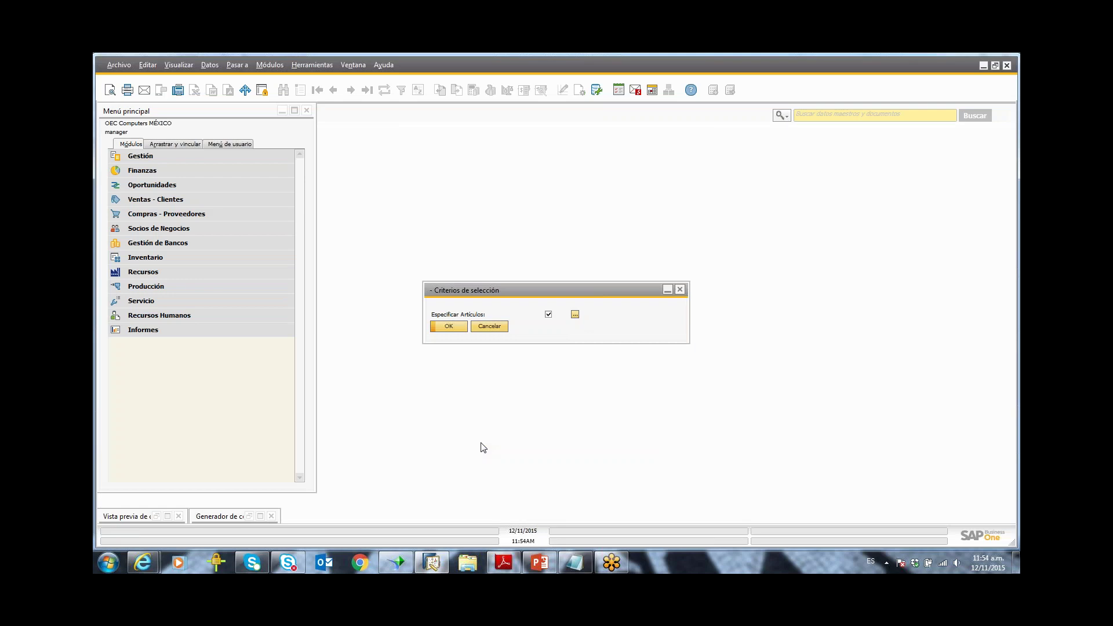
pyautogui.click(449, 326)
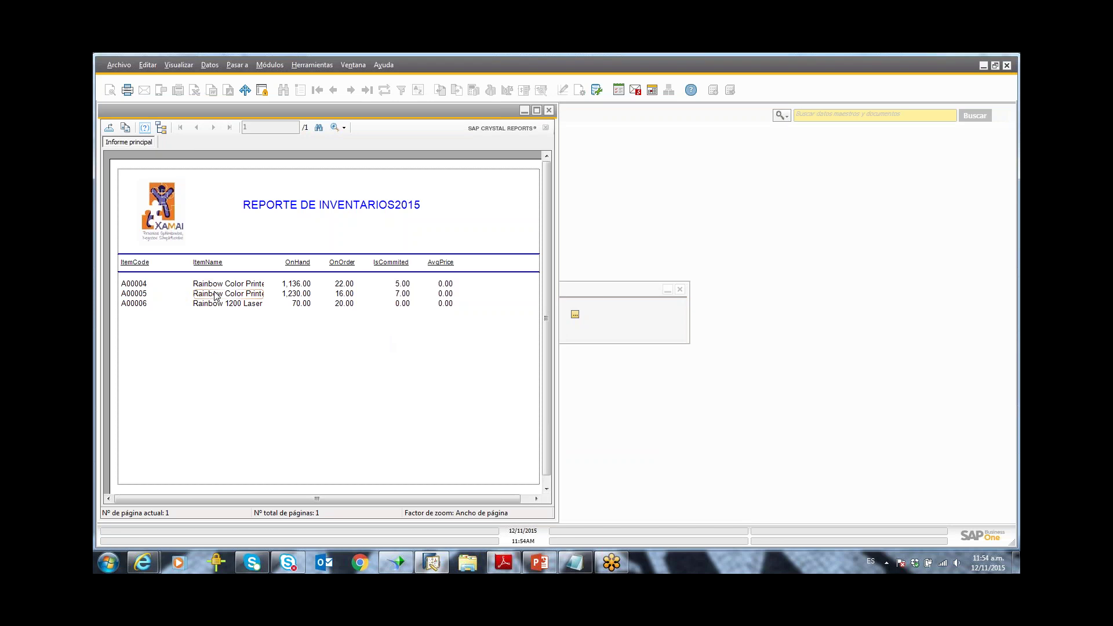
pyautogui.click(550, 111)
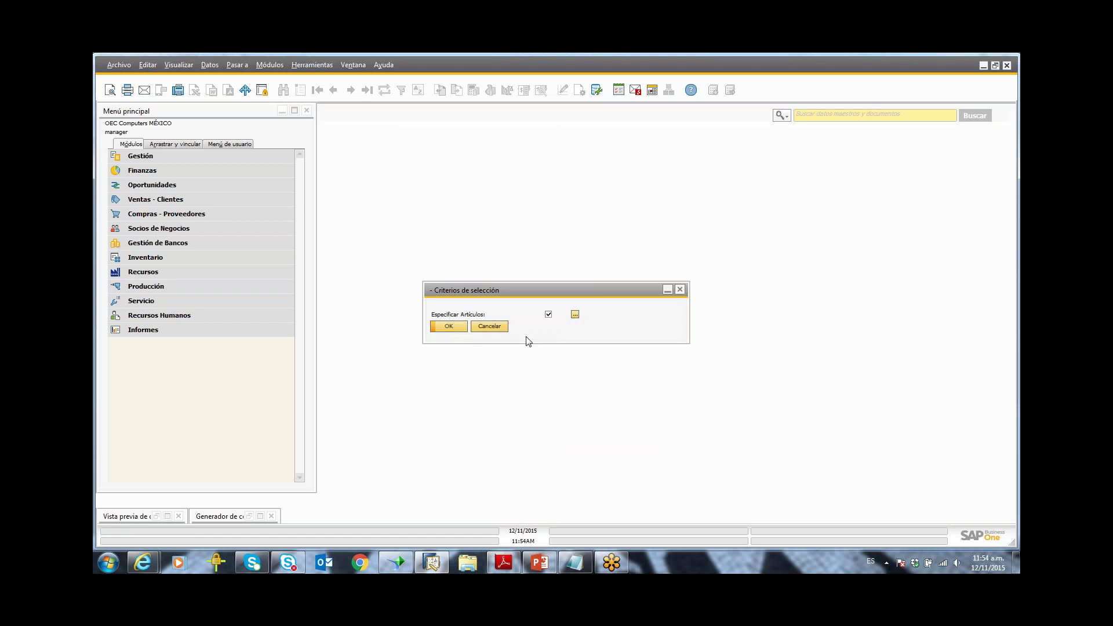
pyautogui.click(497, 328)
# Step: In Crystal Reports, edit the Artículos@SELECT * FROM OITM parameter and set Permitir valores múltiples to Falso
pyautogui.click(399, 561)
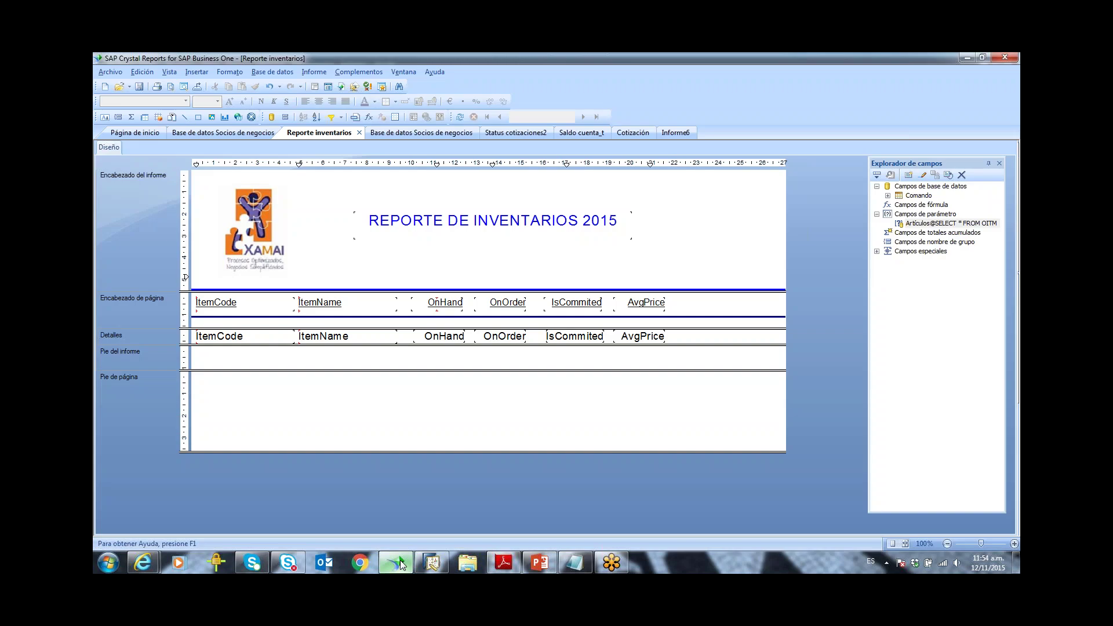
pyautogui.rightClick(935, 224)
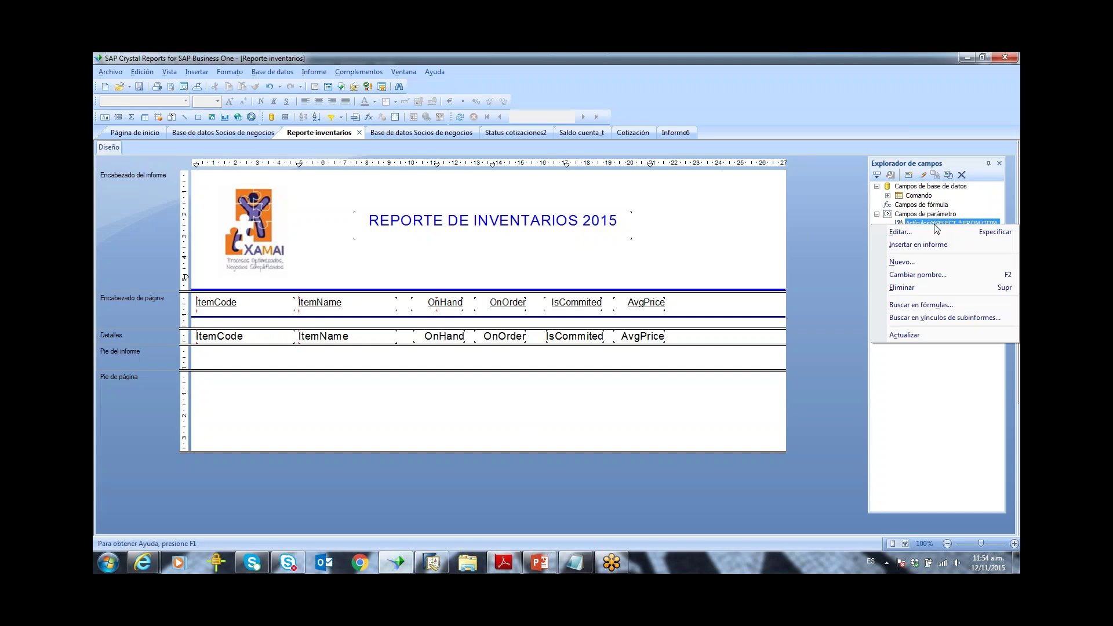
pyautogui.click(928, 231)
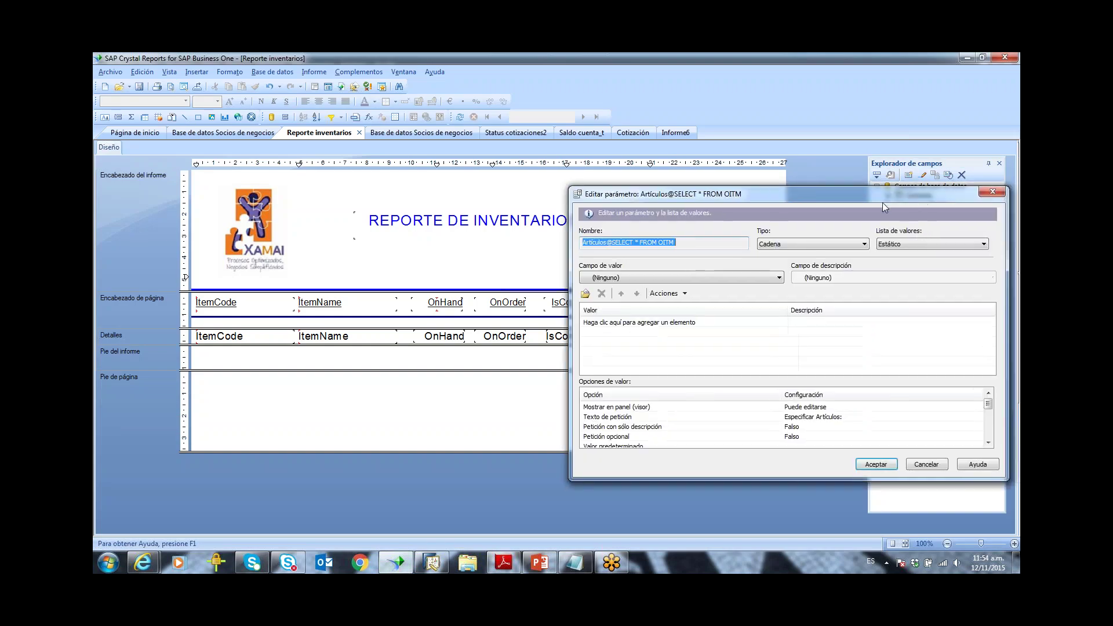
pyautogui.moveTo(882, 203); pyautogui.dragTo(677, 89)
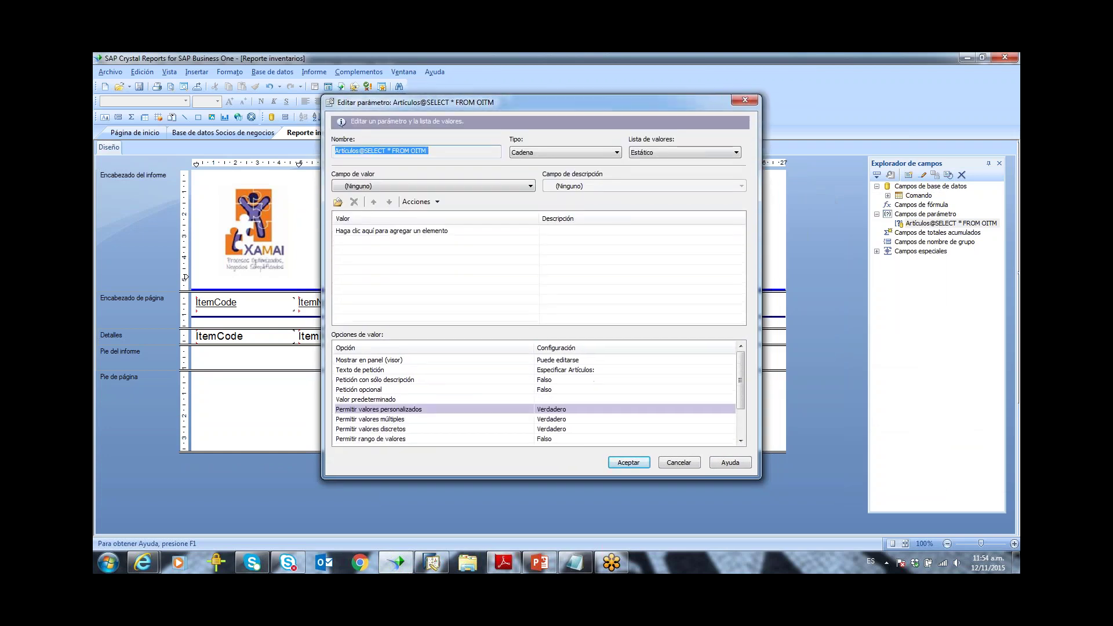
pyautogui.click(566, 419)
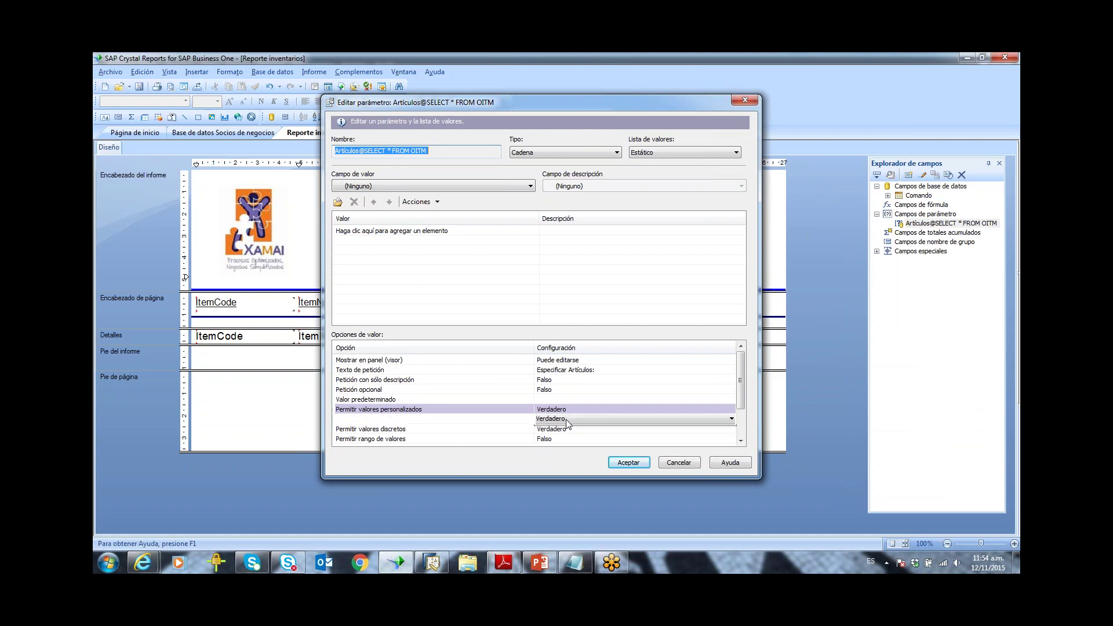
pyautogui.click(566, 419)
pyautogui.press('Down')
pyautogui.press('Return')
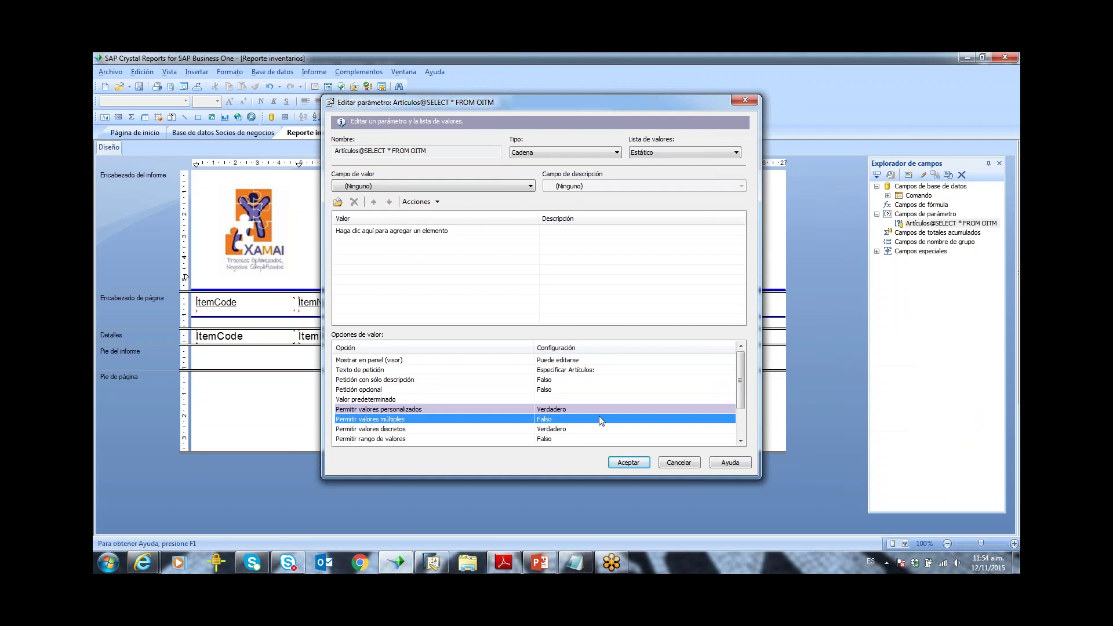
pyautogui.click(621, 464)
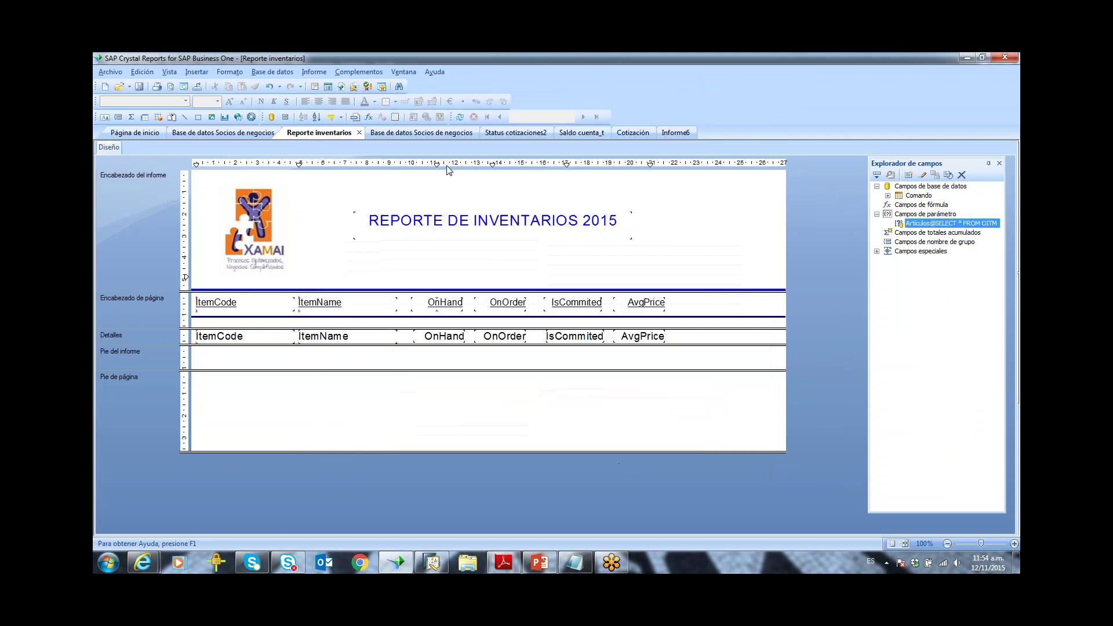
# Step: Preview the Reporte inventarios report in SAP Business One with the single-value item parameter
pyautogui.click(365, 74)
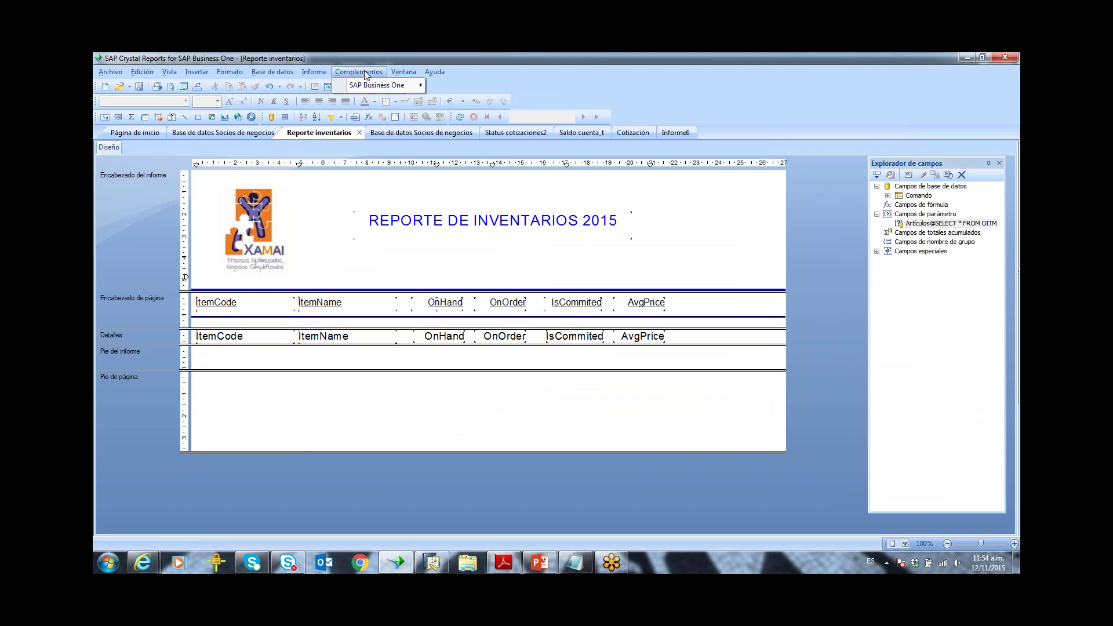
pyautogui.moveTo(400, 85)
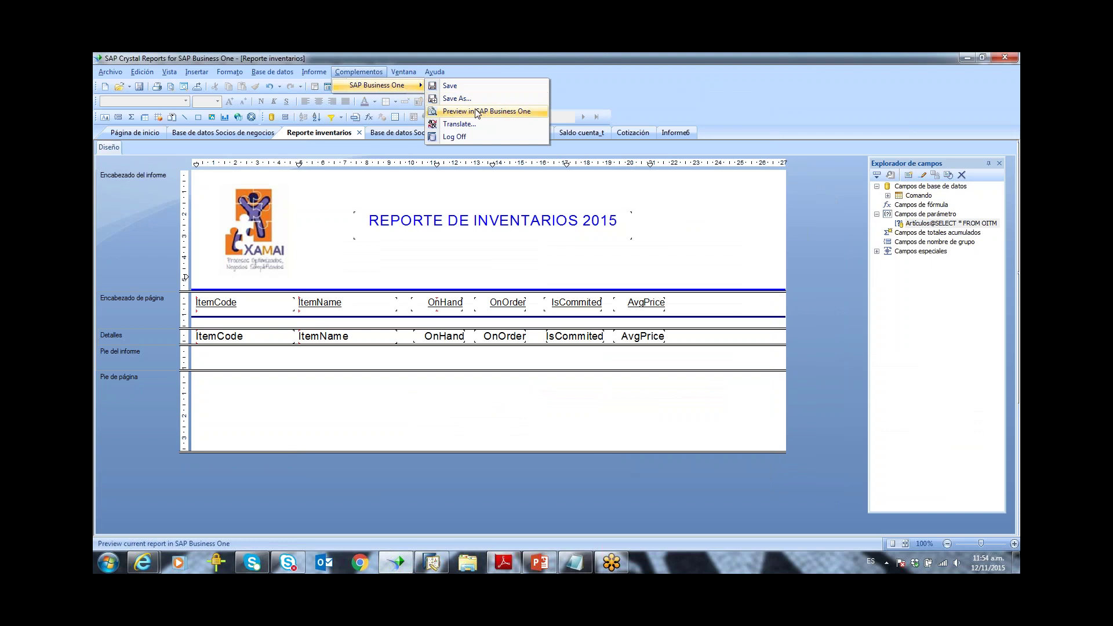
pyautogui.click(476, 111)
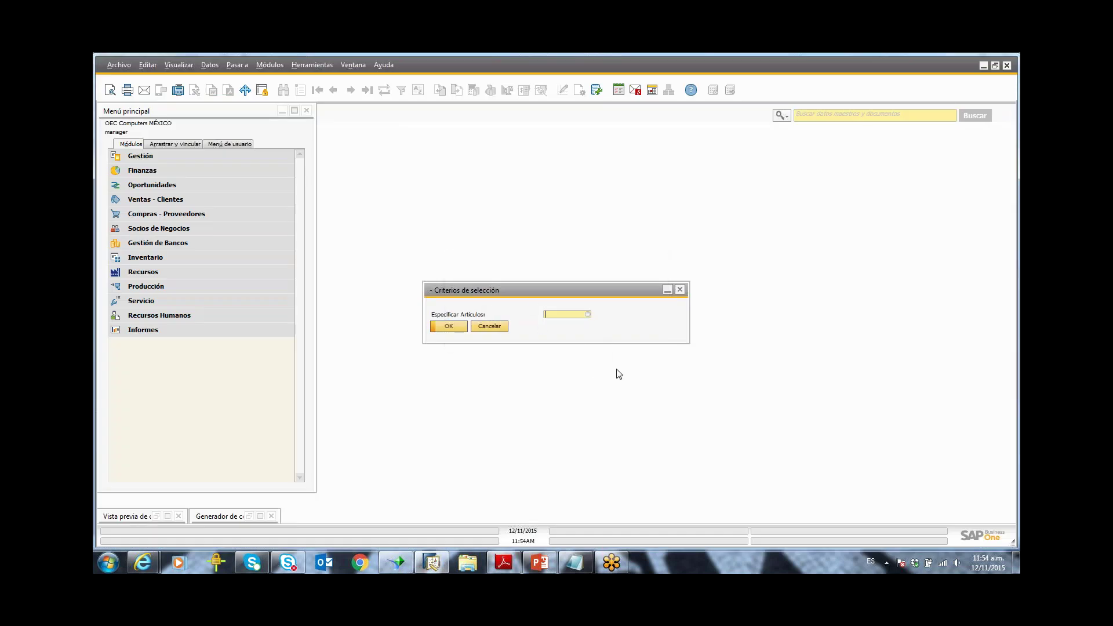
# Step: Generate the inventory report for item C00007 (Hard Disk 3TB), then close the preview and its selection criteria
pyautogui.click(545, 315)
pyautogui.click(588, 314)
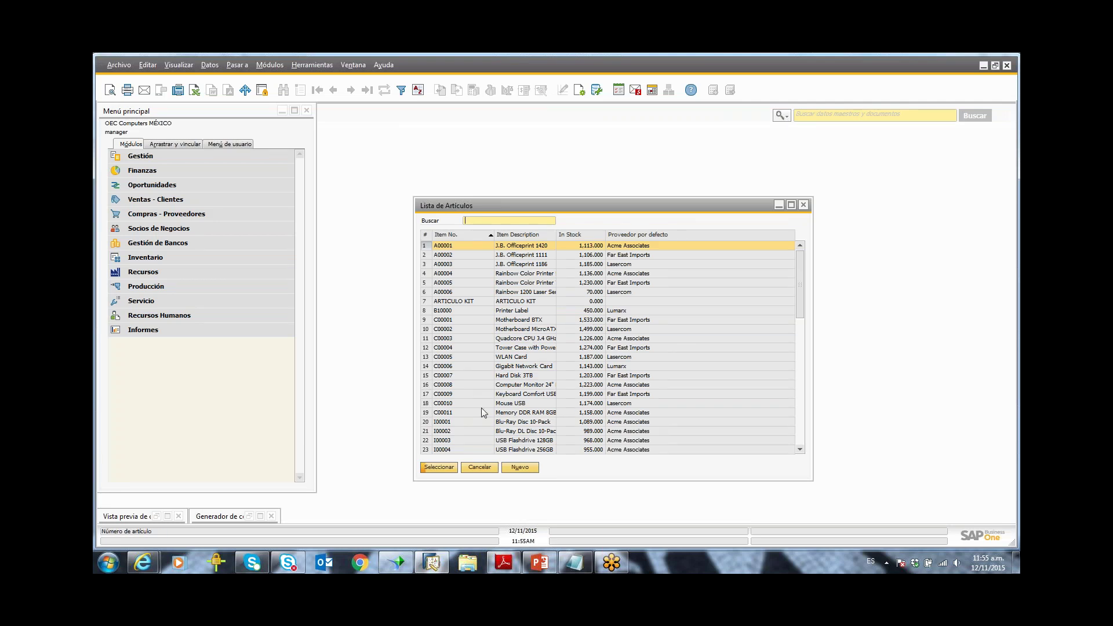
pyautogui.click(473, 375)
pyautogui.click(439, 467)
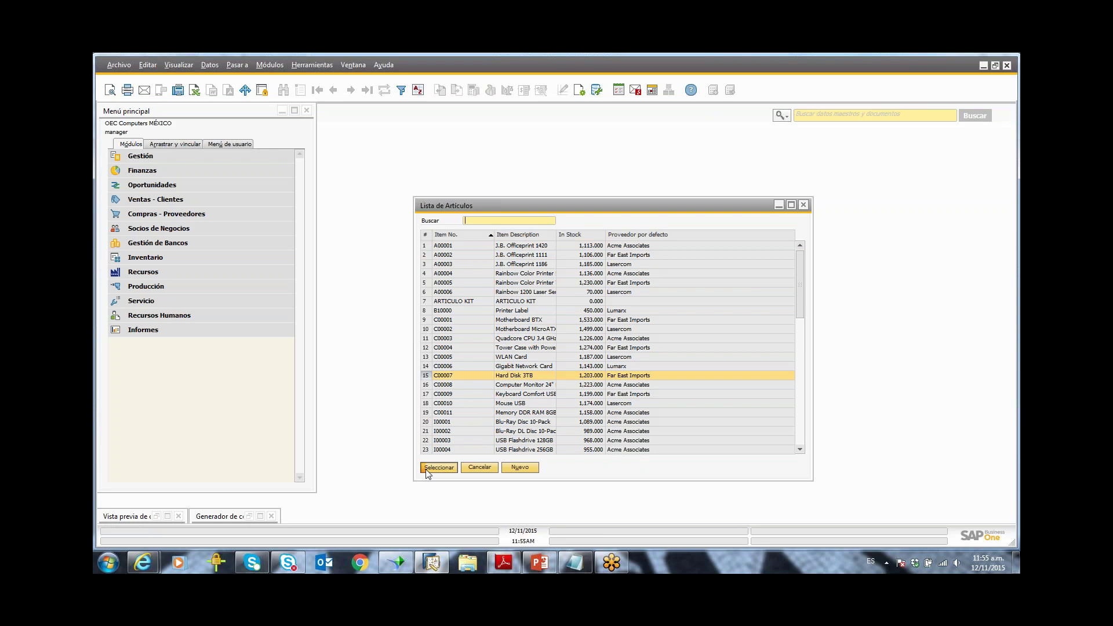
pyautogui.click(454, 328)
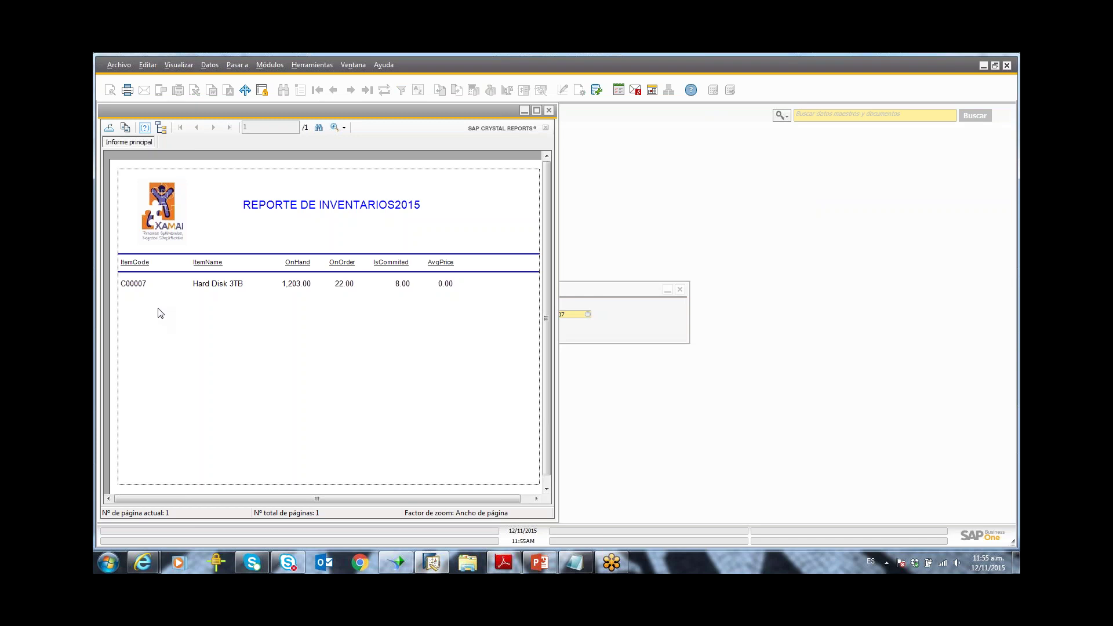
pyautogui.click(549, 110)
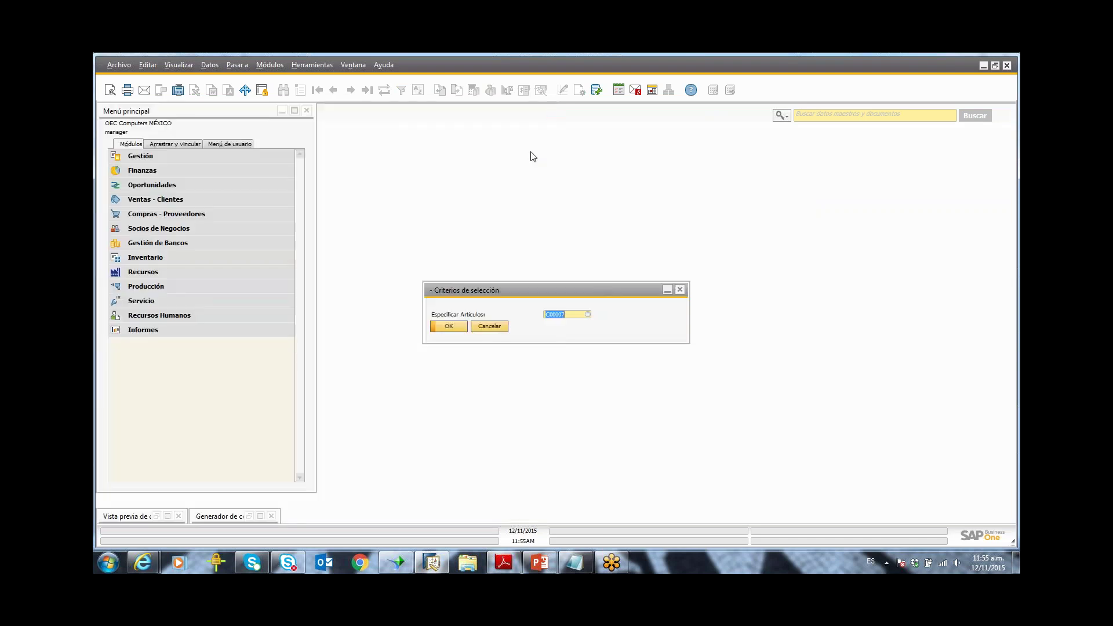
pyautogui.click(489, 326)
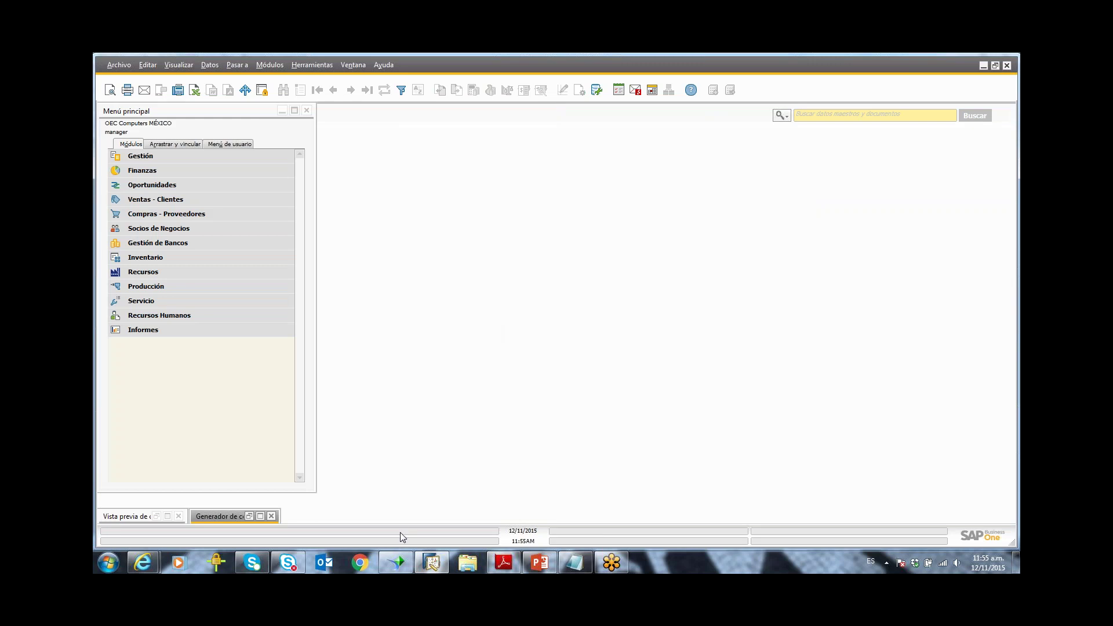
# Step: Switch to Crystal Reports and set Permitir rango de valores to Verdadero for the Artículos@SELECT * FROM OITM parameter
pyautogui.click(396, 561)
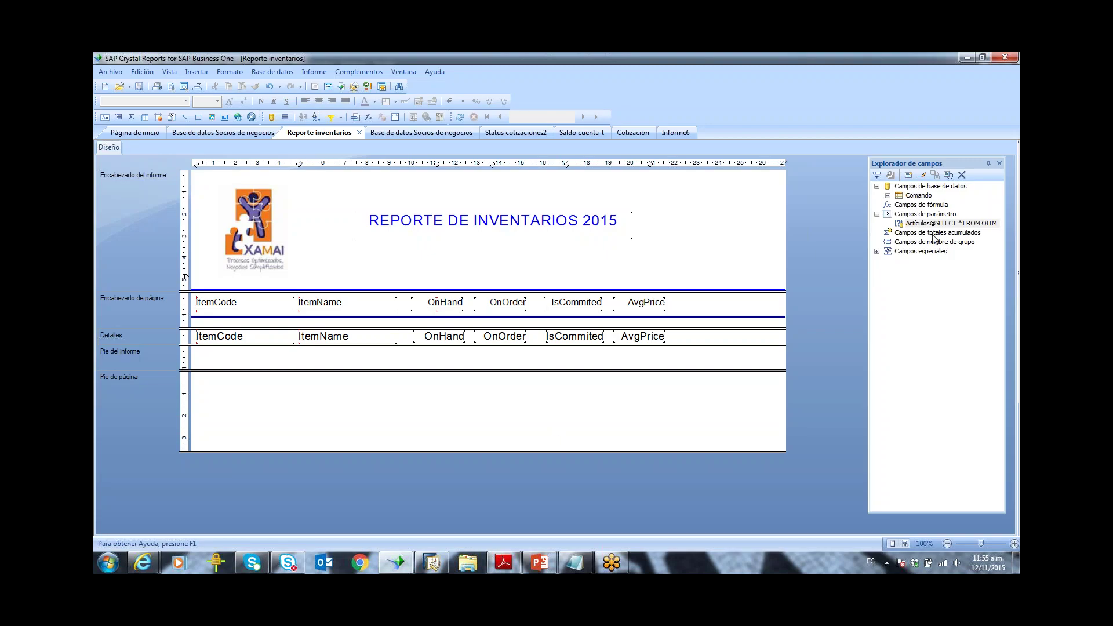
pyautogui.rightClick(928, 224)
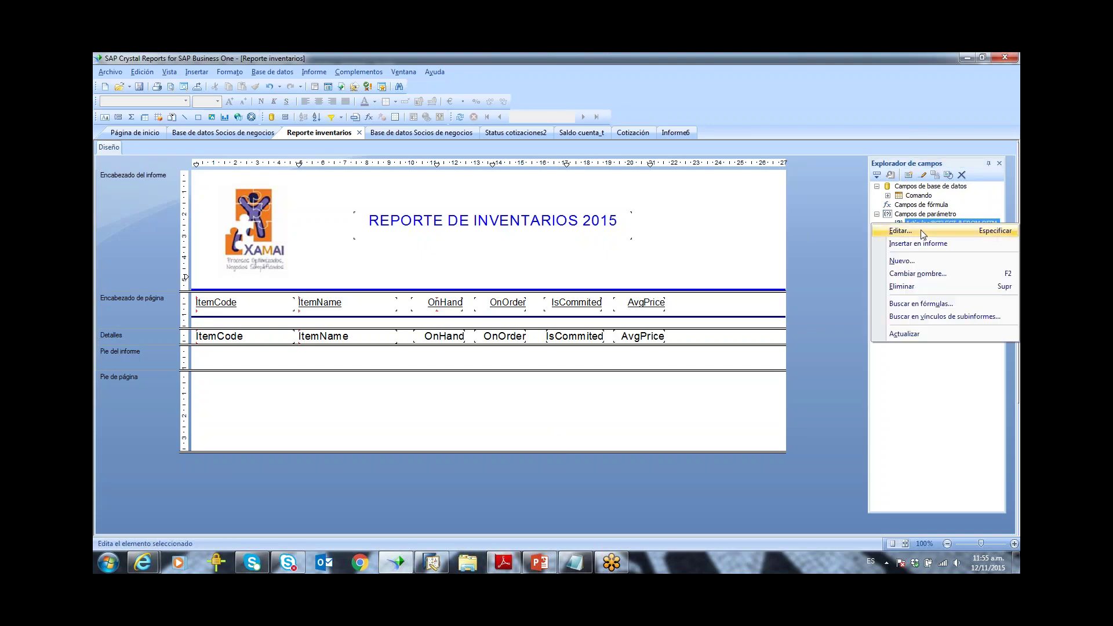
pyautogui.click(922, 232)
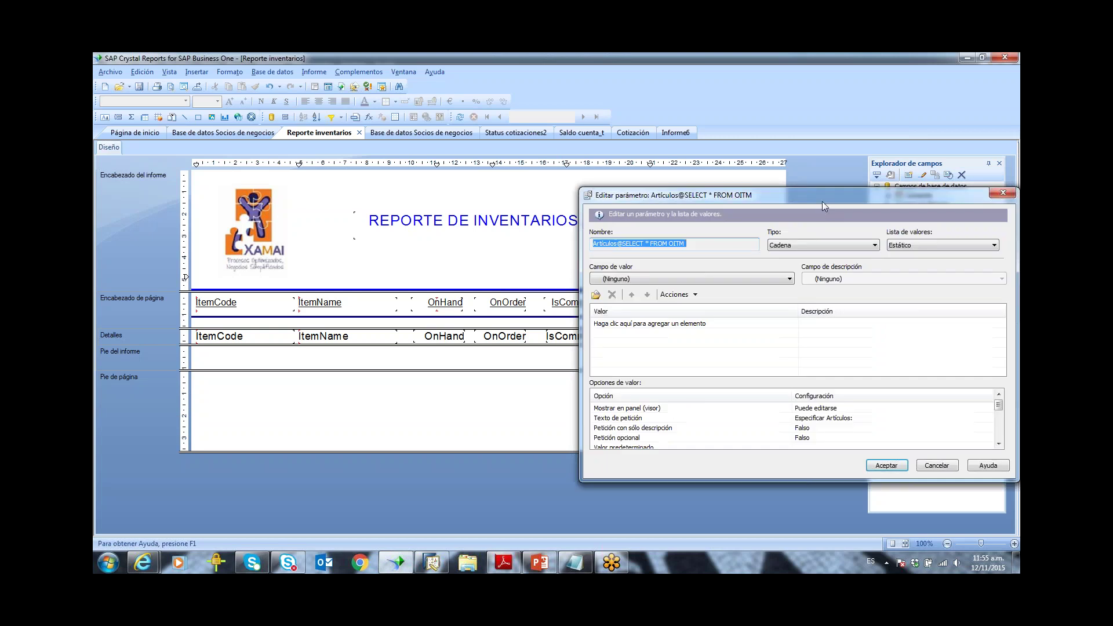
pyautogui.moveTo(822, 201); pyautogui.dragTo(677, 107)
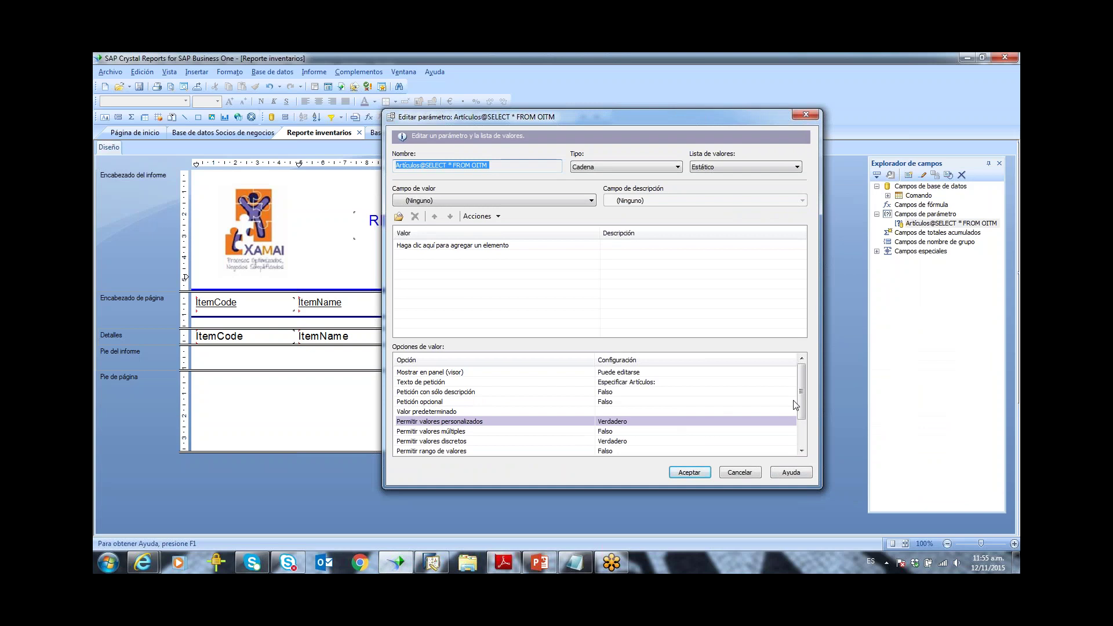
pyautogui.moveTo(802, 395); pyautogui.dragTo(804, 419)
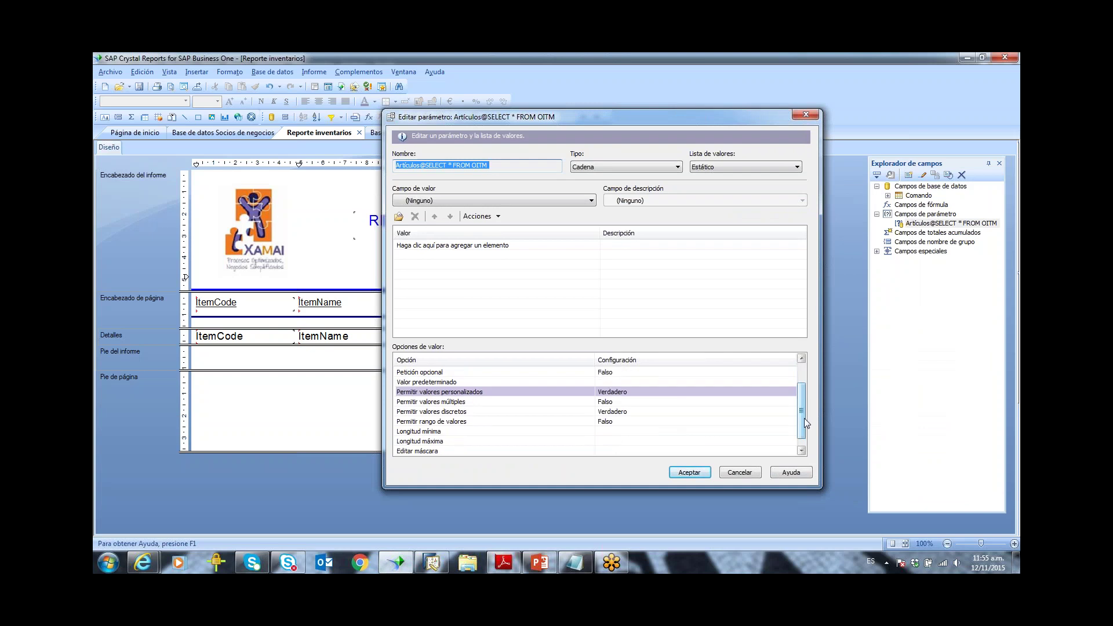
pyautogui.click(680, 422)
pyautogui.click(649, 432)
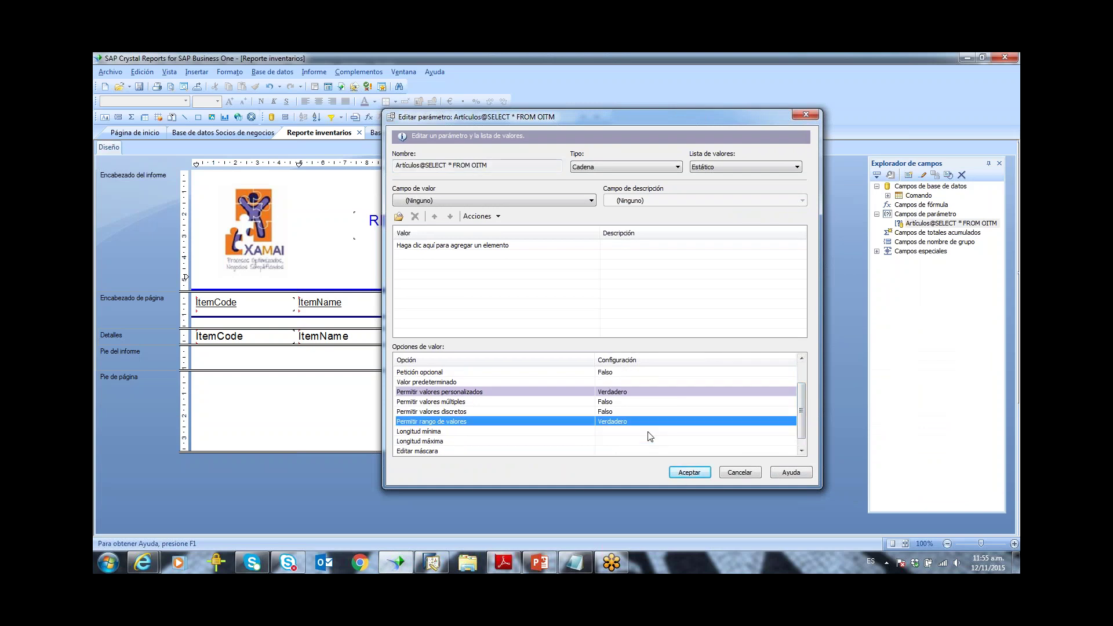
pyautogui.click(684, 474)
# Step: Preview the Reporte inventarios report in SAP Business One with the range-based item parameter
pyautogui.click(373, 73)
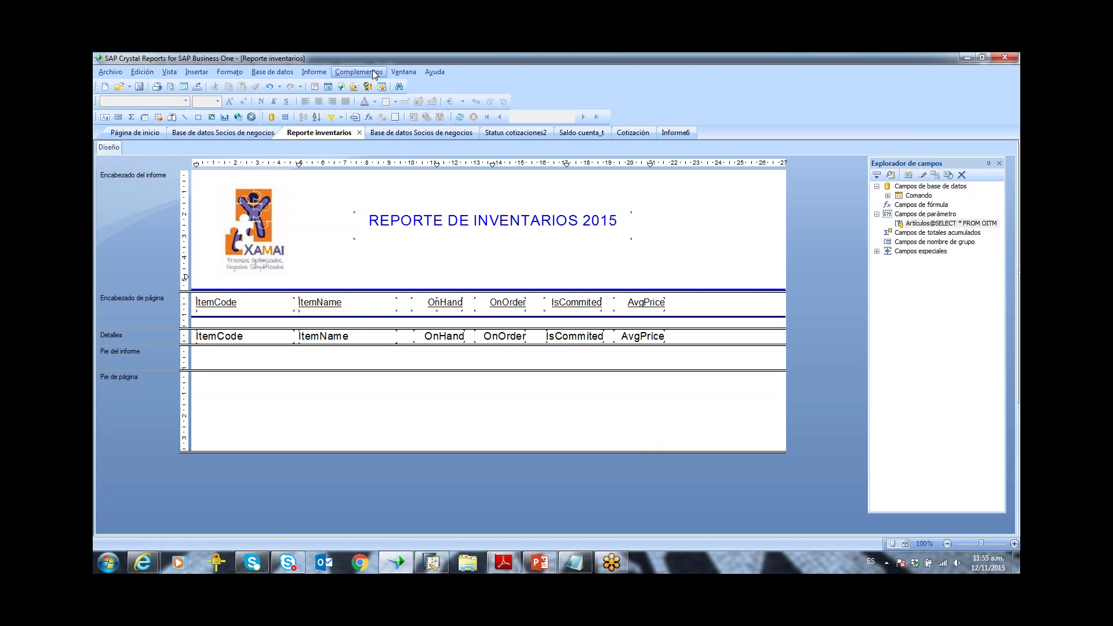
pyautogui.moveTo(377, 84)
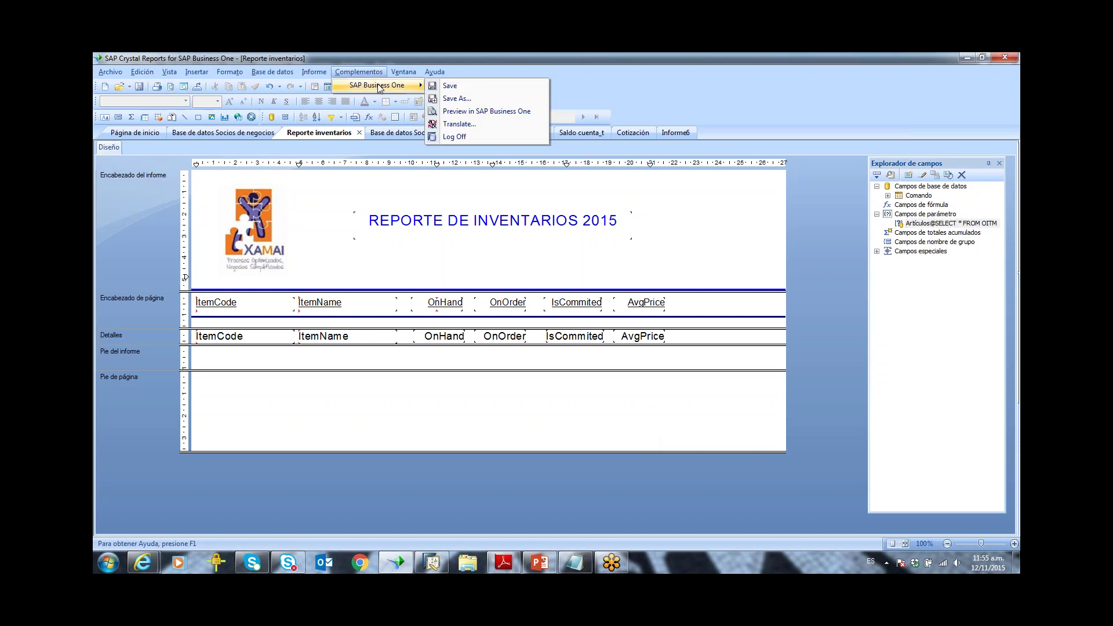
pyautogui.click(458, 112)
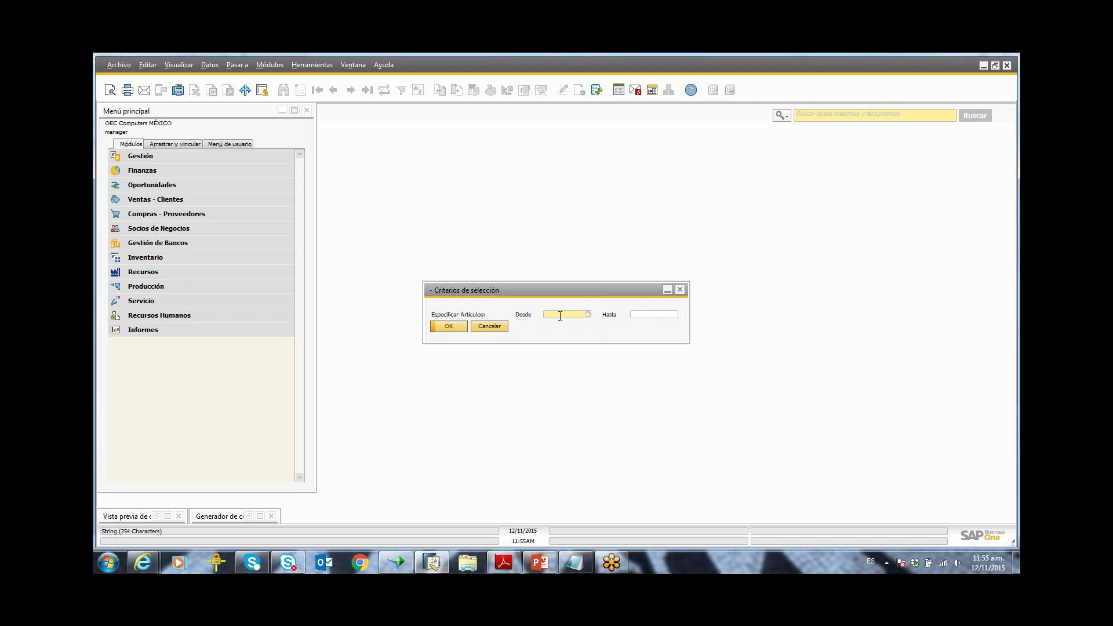
# Step: Generate the inventory report for items A00004 to ARTICULO KIT, then close the preview and its selection criteria
pyautogui.click(589, 315)
pyautogui.write('A00004')
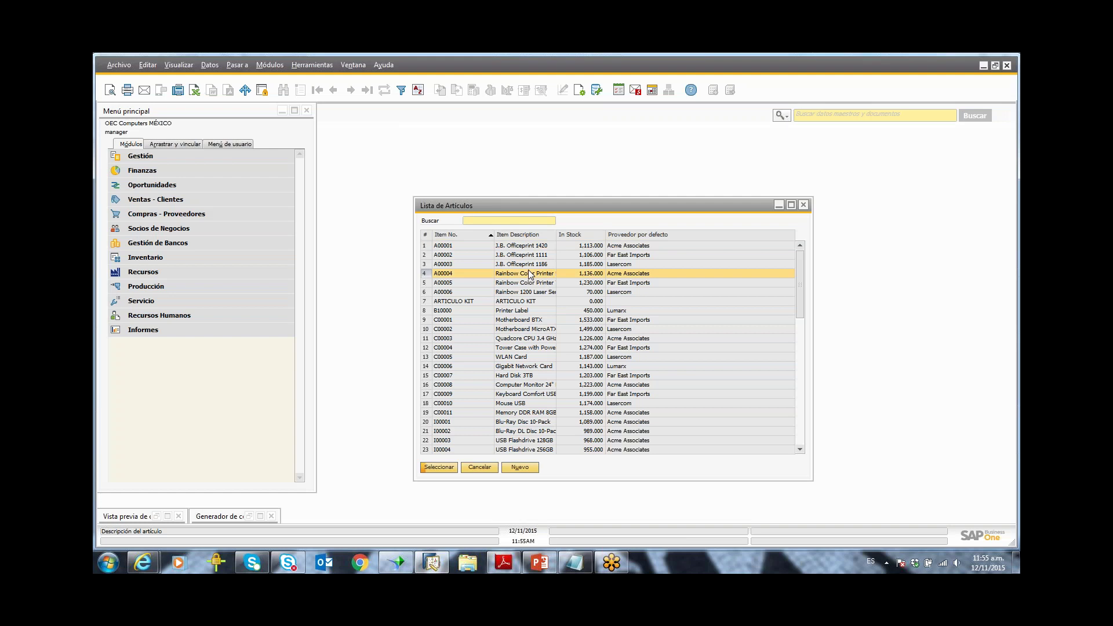
pyautogui.press('Return')
pyautogui.click(675, 315)
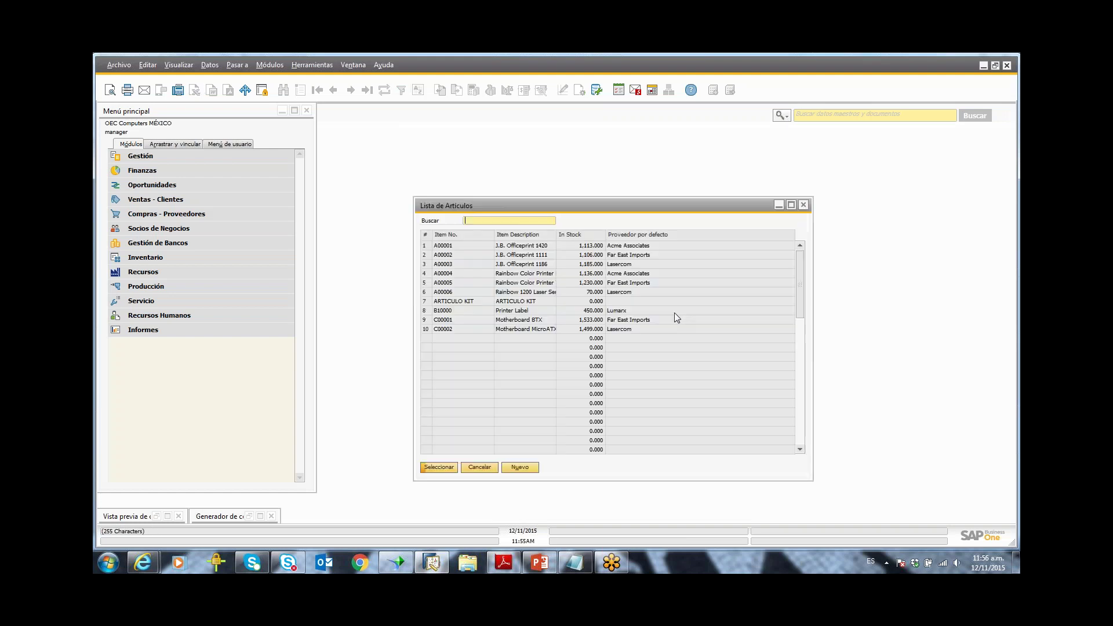
pyautogui.doubleClick(474, 303)
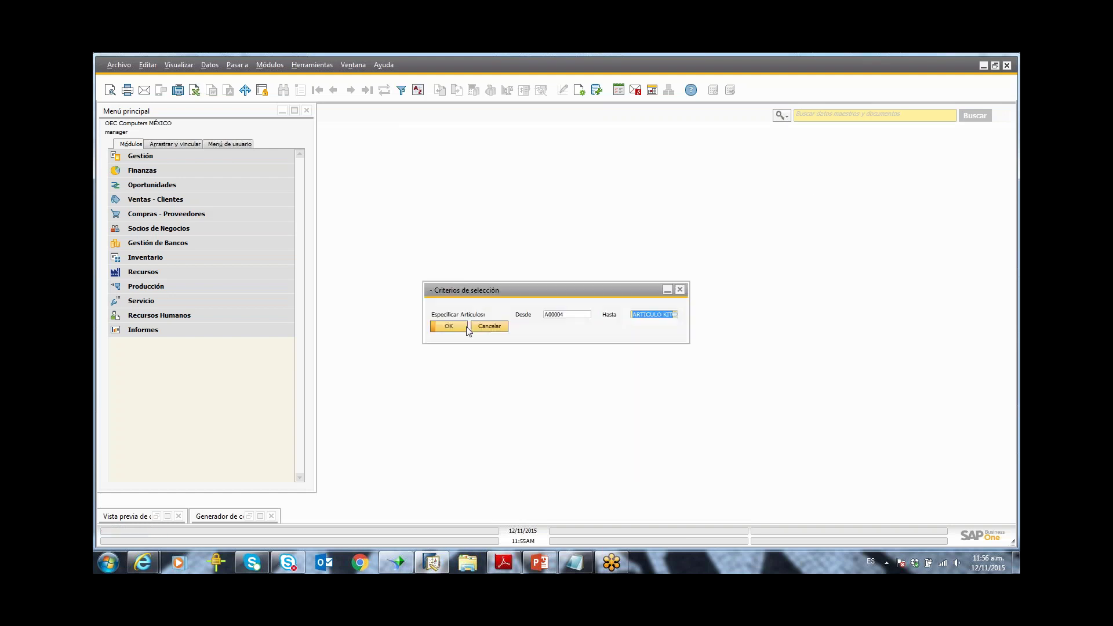
pyautogui.click(468, 327)
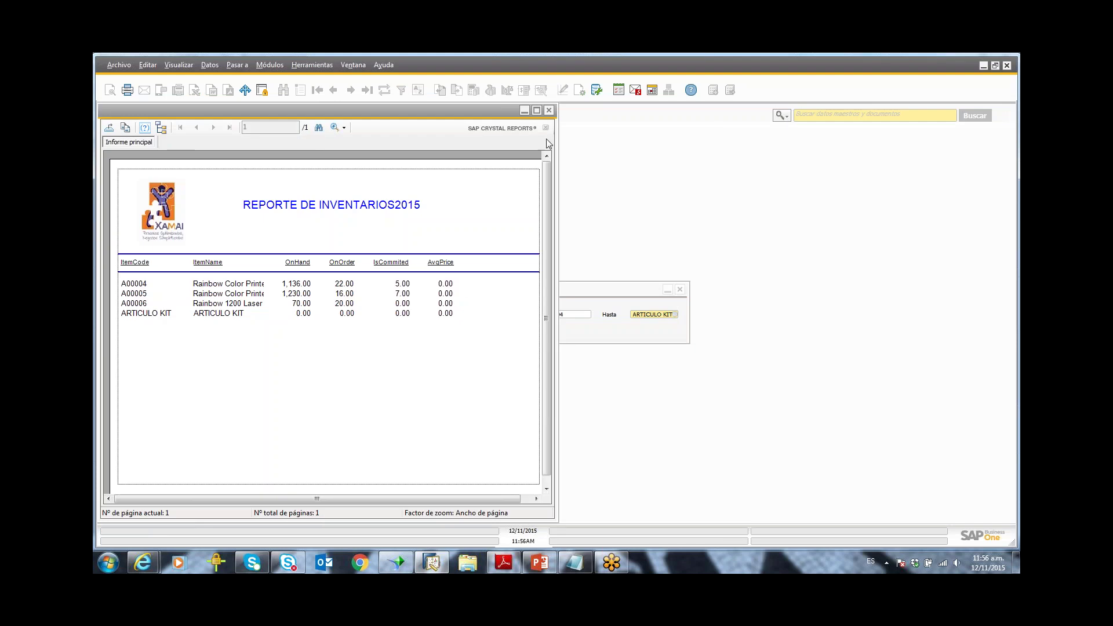
pyautogui.click(549, 110)
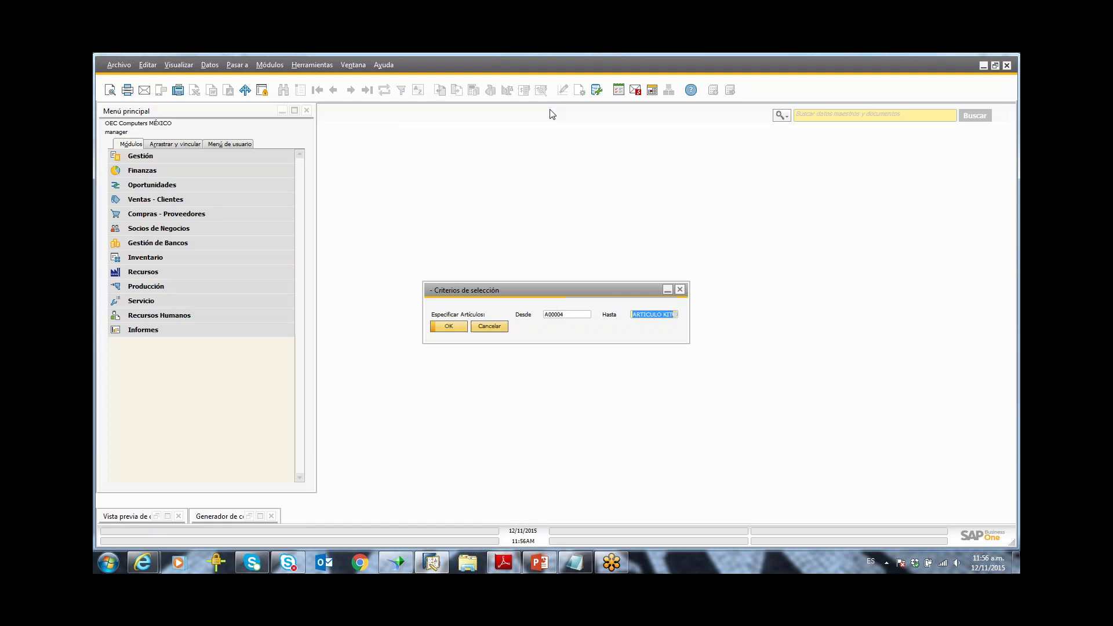
pyautogui.click(488, 327)
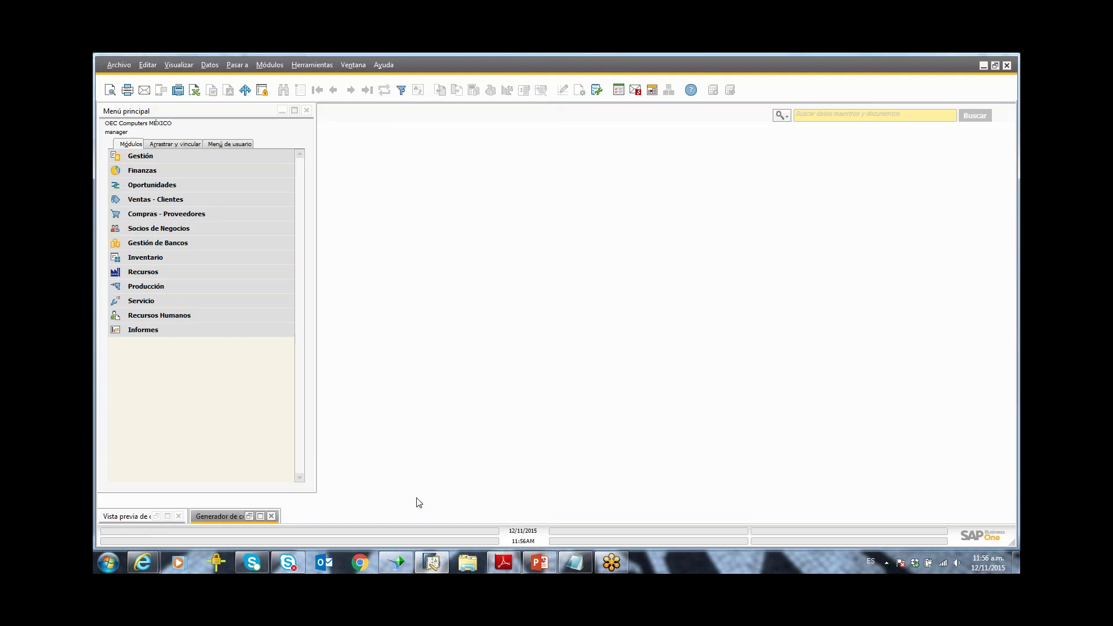
# Step: Switch to the WEBINAR CRYSTAL REPORTS presentation in PowerPoint, start the slide show from the Tipos de Tokens slide and advance one slide
pyautogui.click(386, 564)
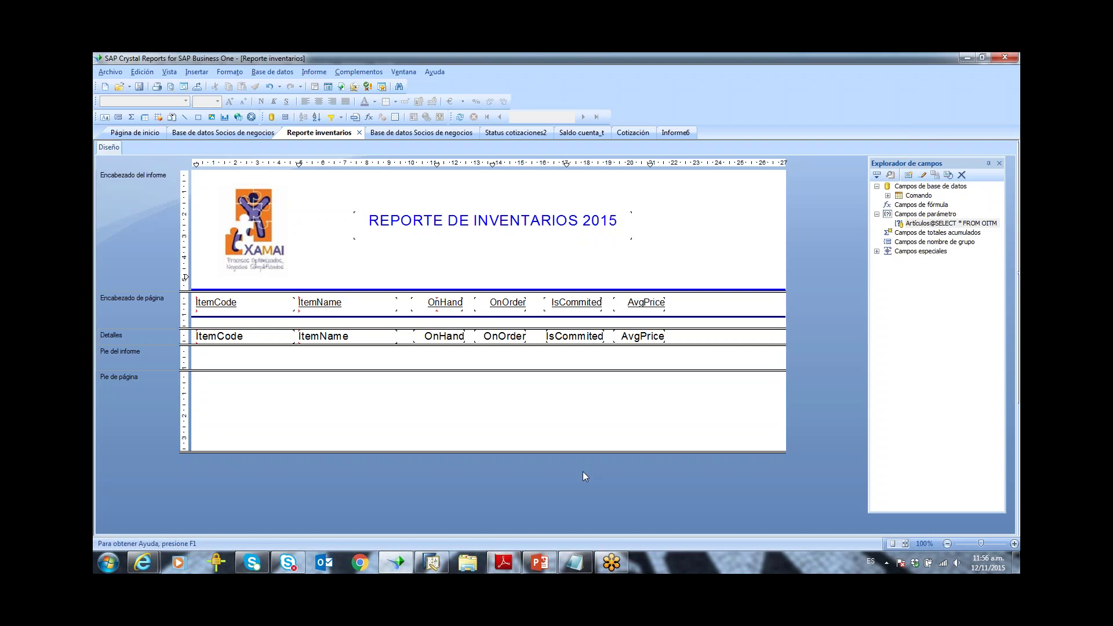
pyautogui.click(534, 561)
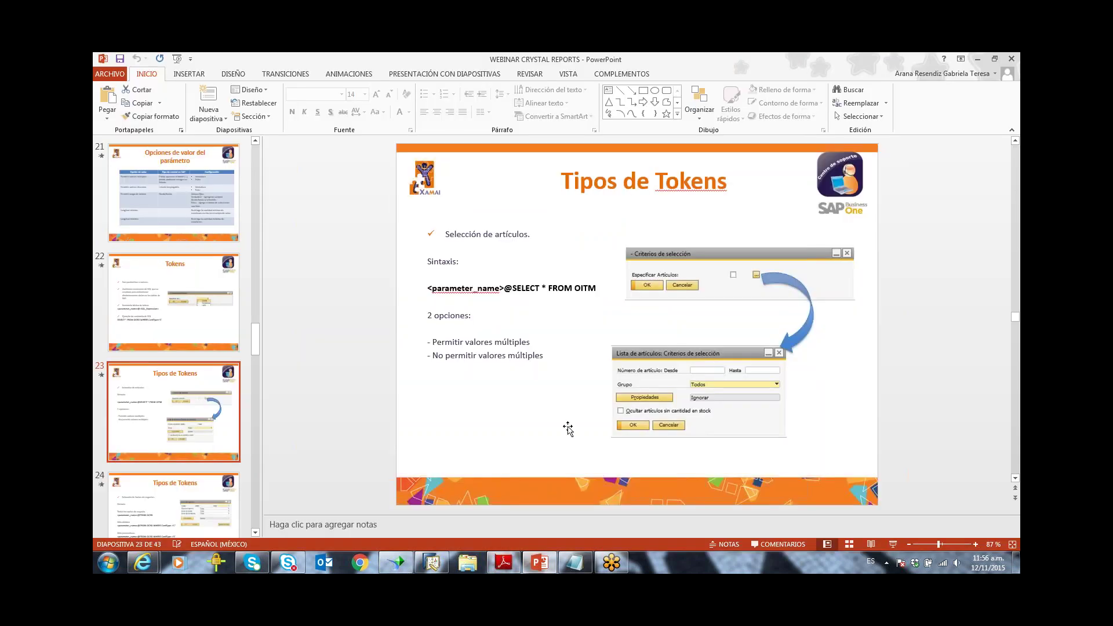
pyautogui.hotkey('shift', 'F5')
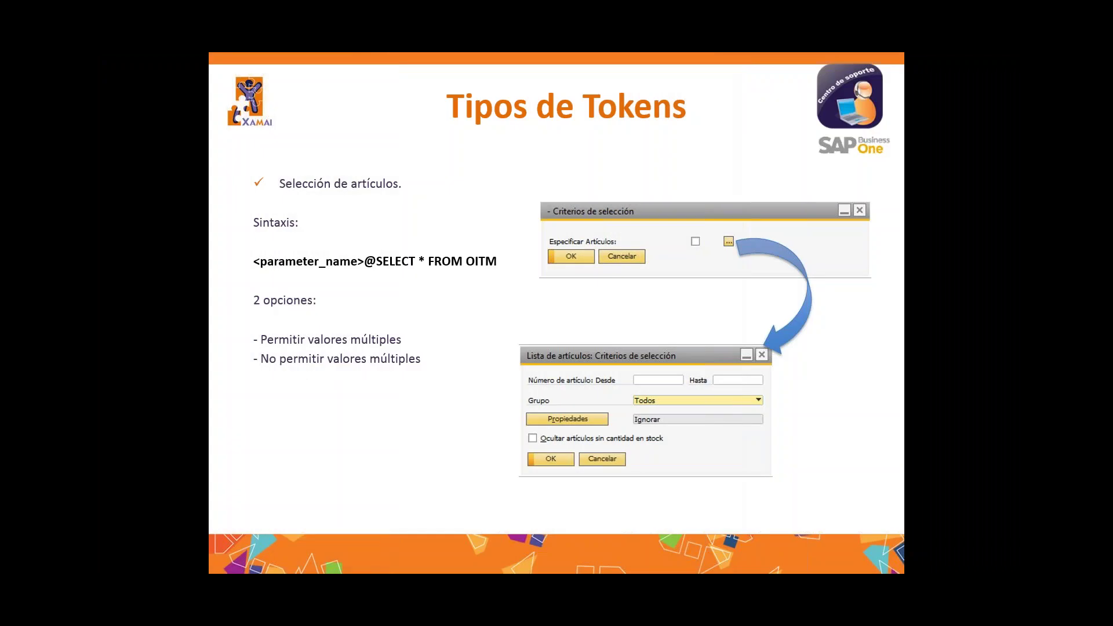
pyautogui.press('Right')
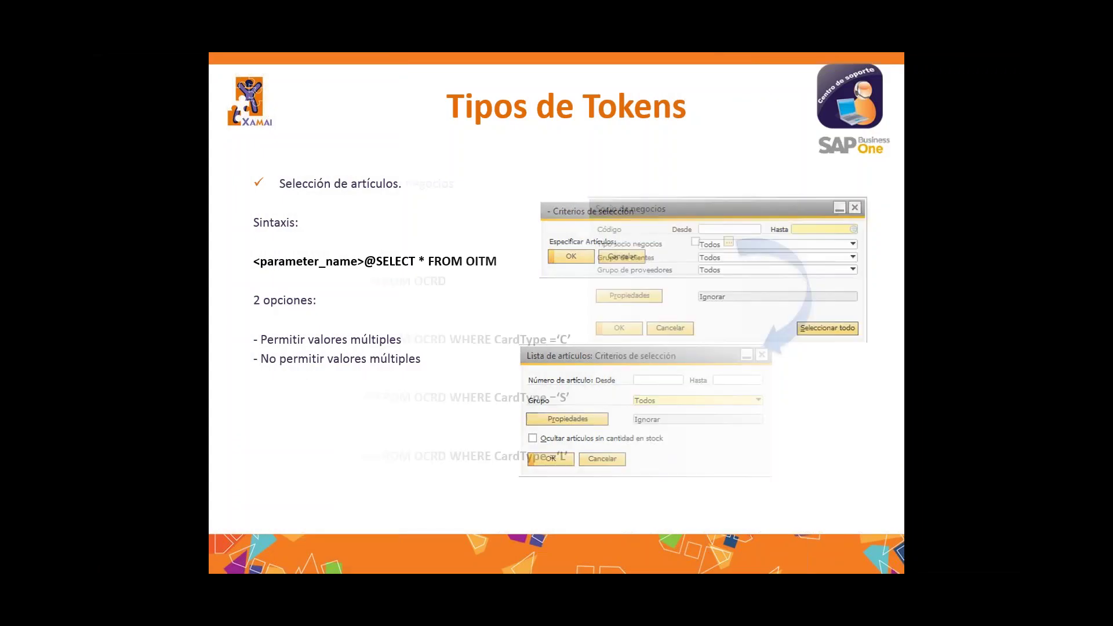
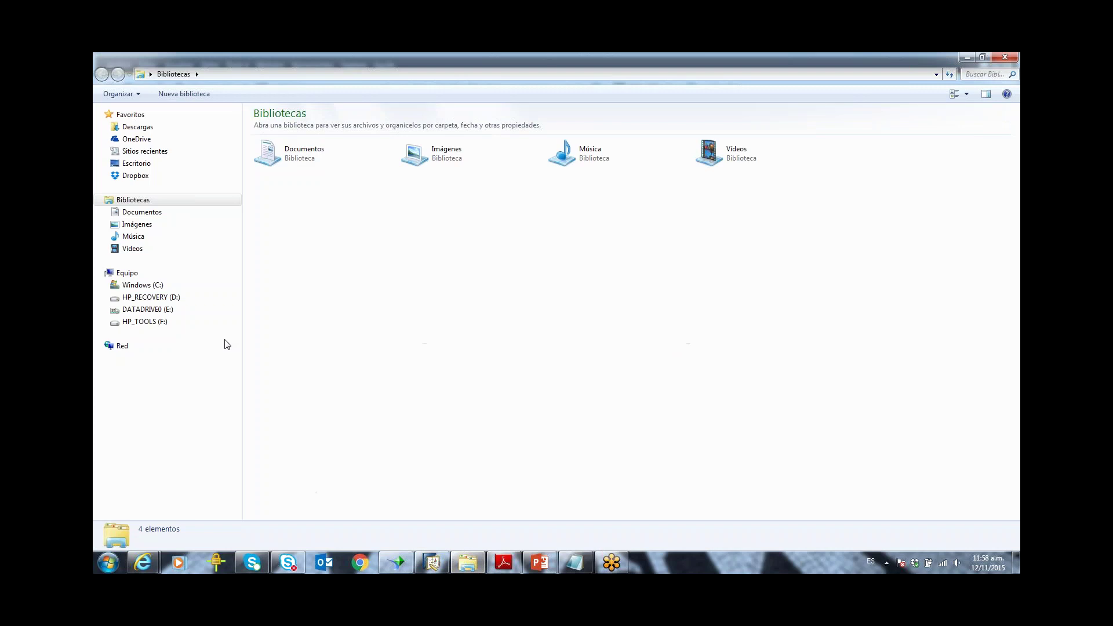
# Step: Locate the desktop's WEBINAR CRYSTAL folder and open its Base de datos Socios de negocios_tipoSN2 report in Crystal Reports with the parameter fields expanded
pyautogui.click(156, 164)
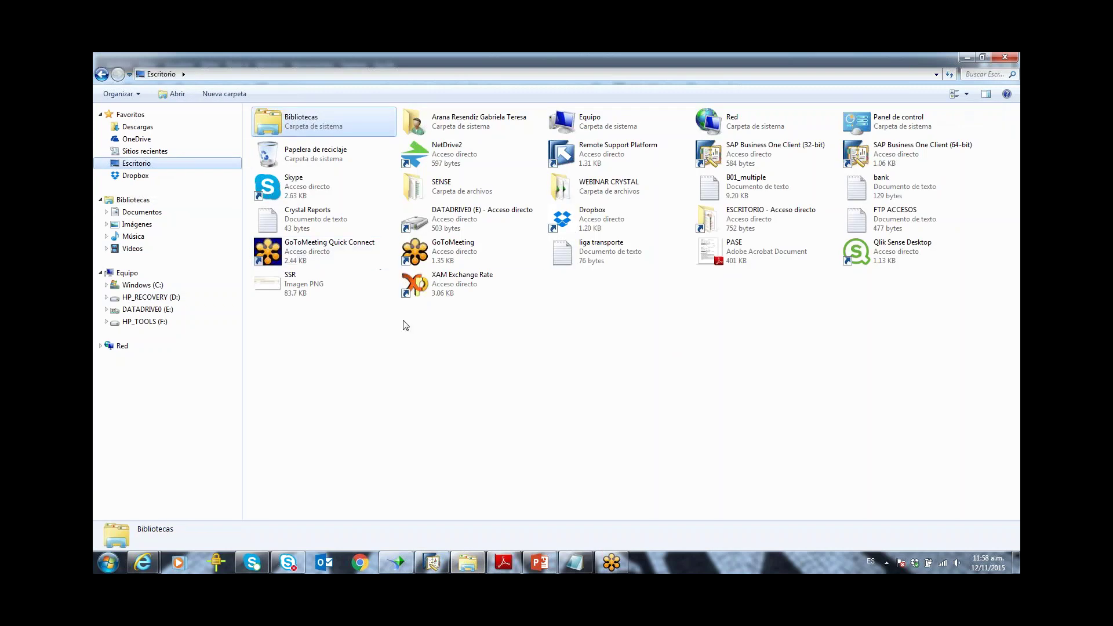
pyautogui.doubleClick(641, 200)
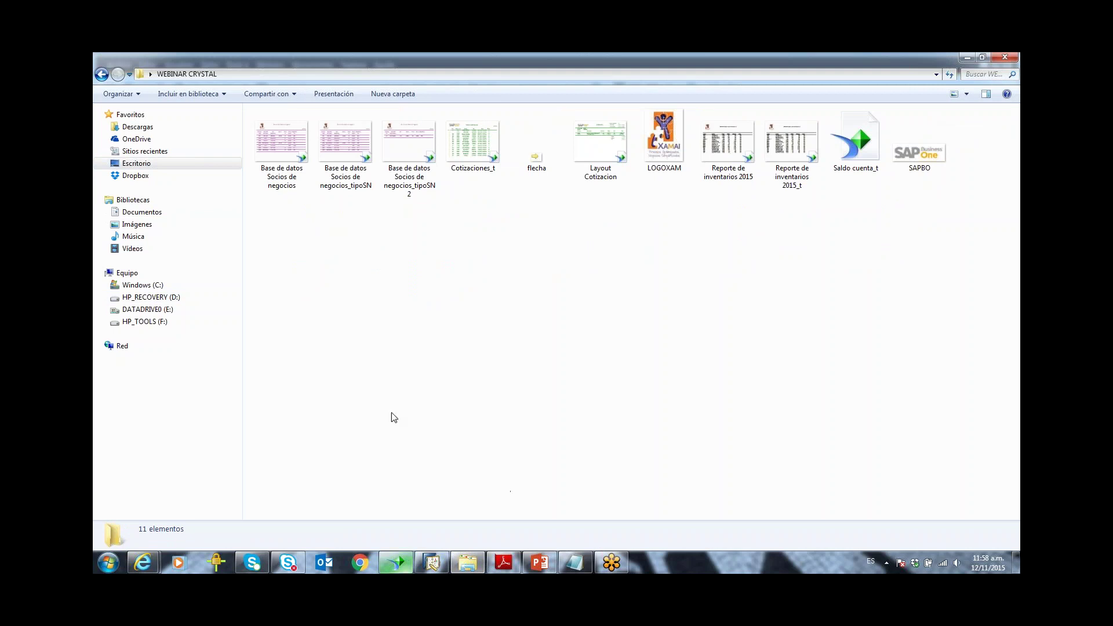
pyautogui.click(394, 570)
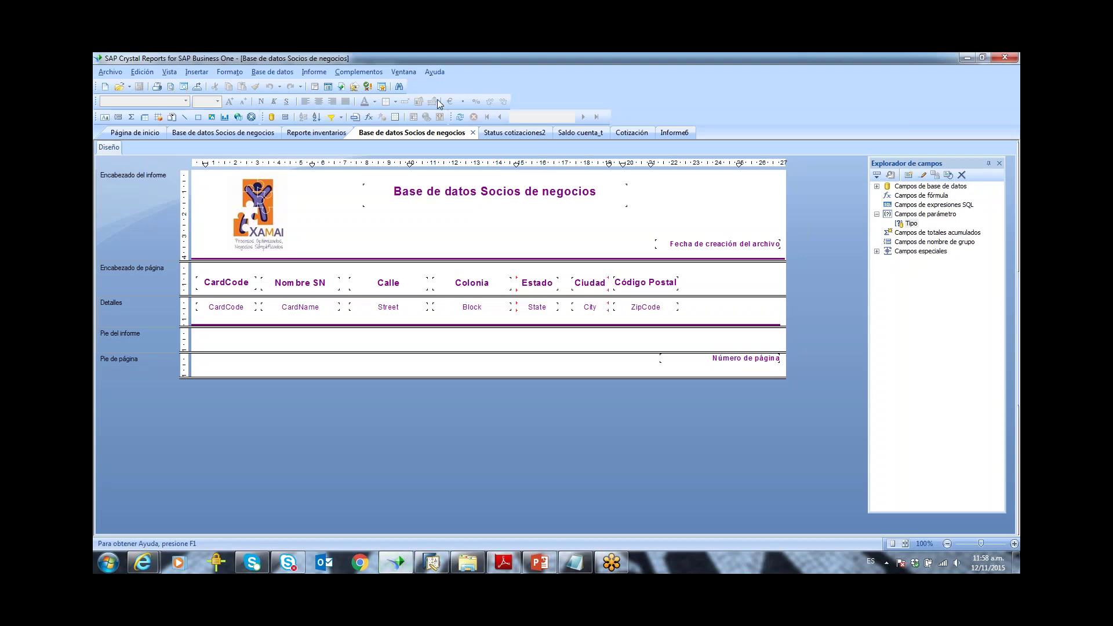
pyautogui.click(122, 86)
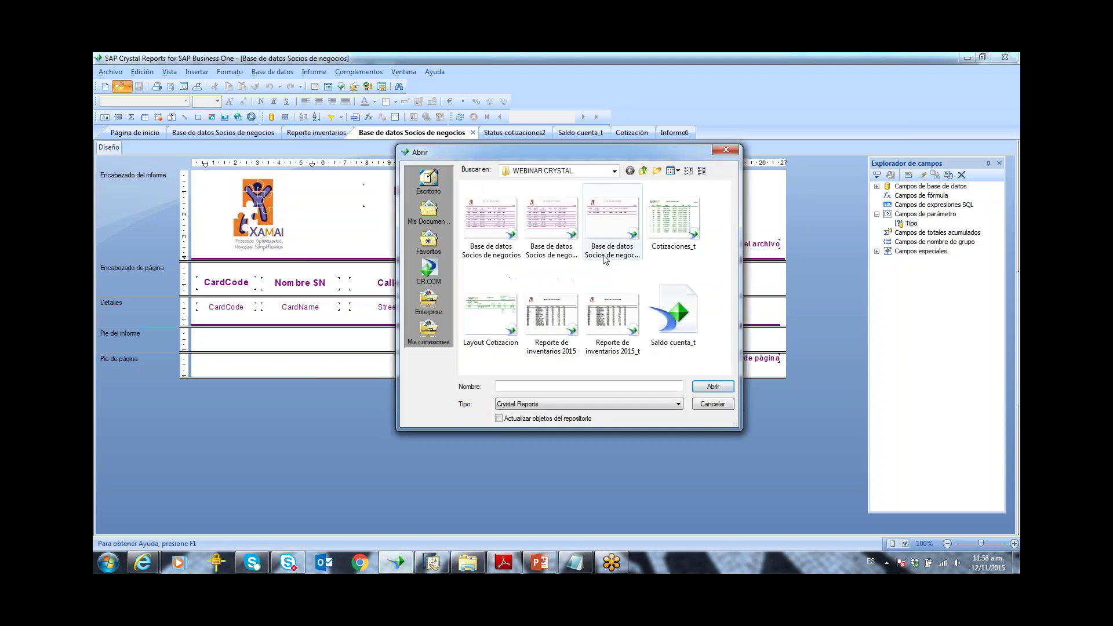
pyautogui.click(610, 235)
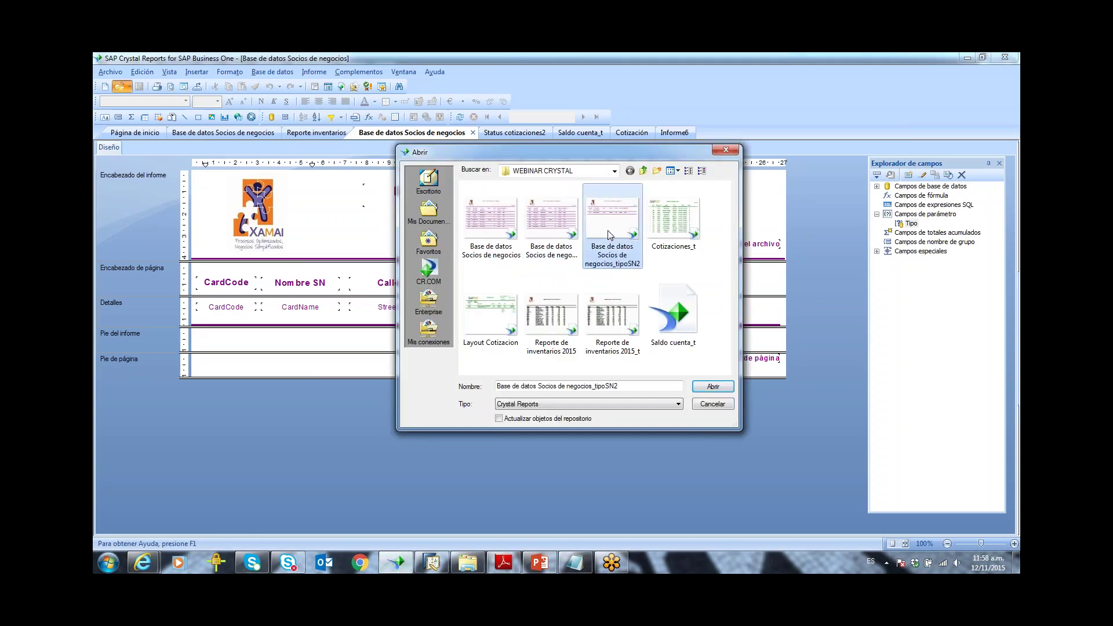
pyautogui.click(714, 387)
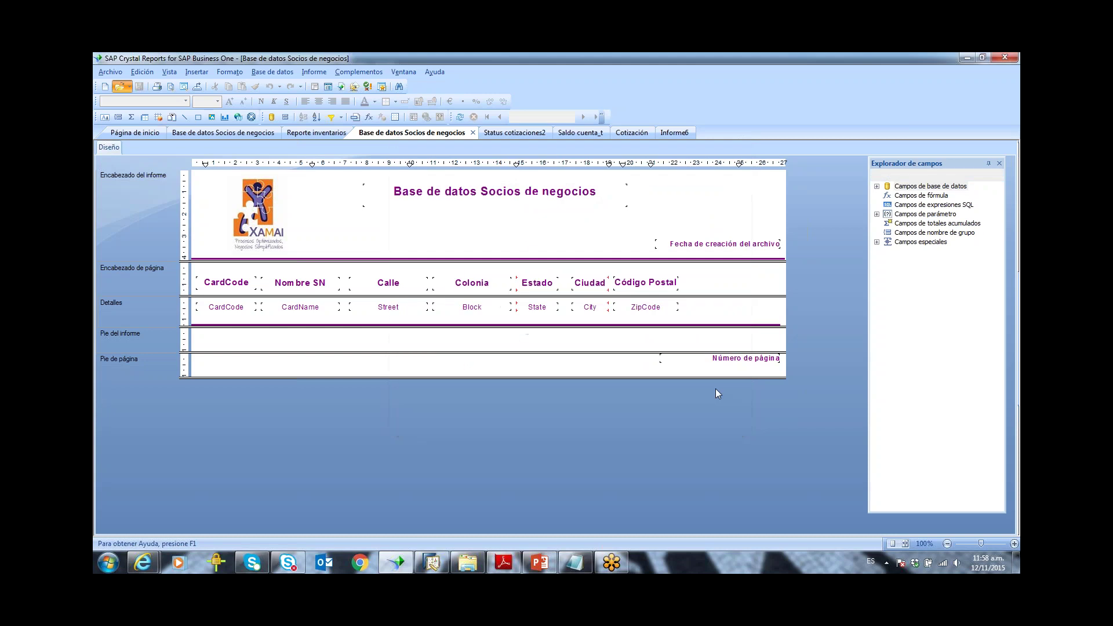
pyautogui.click(876, 214)
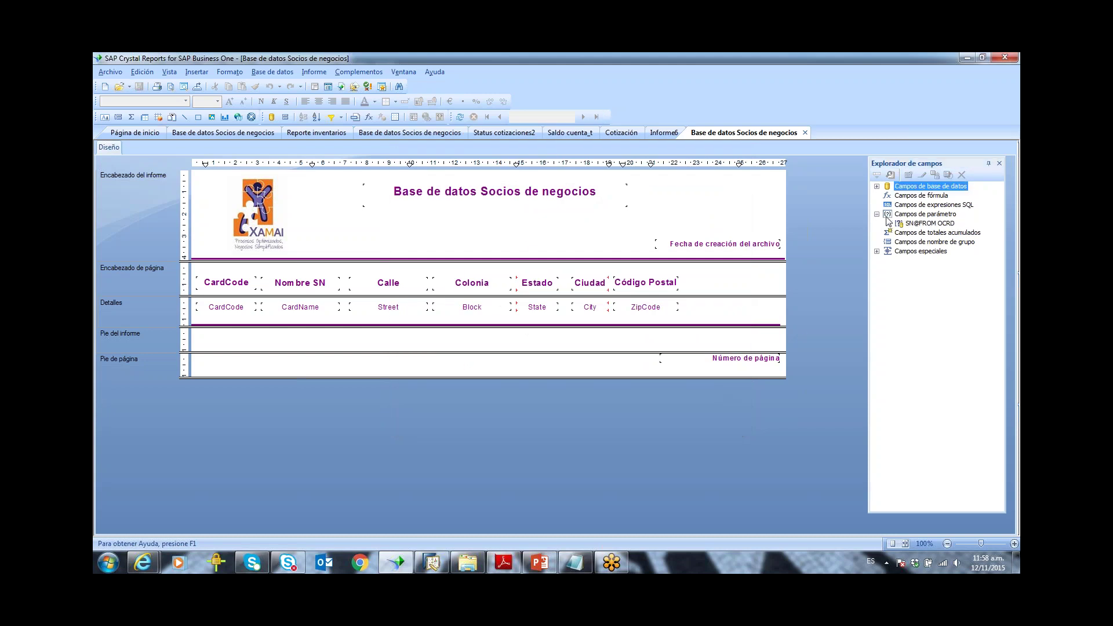
# Step: Open the SN@FROM OCRD parameter for editing and examine the token syntax in its name
pyautogui.click(923, 215)
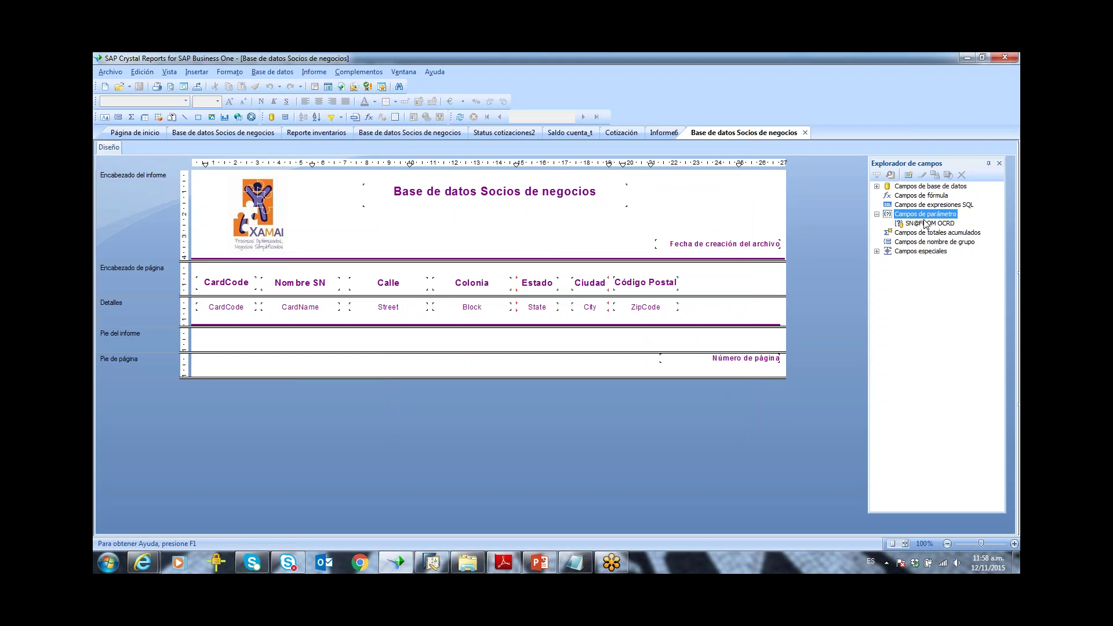
pyautogui.click(925, 224)
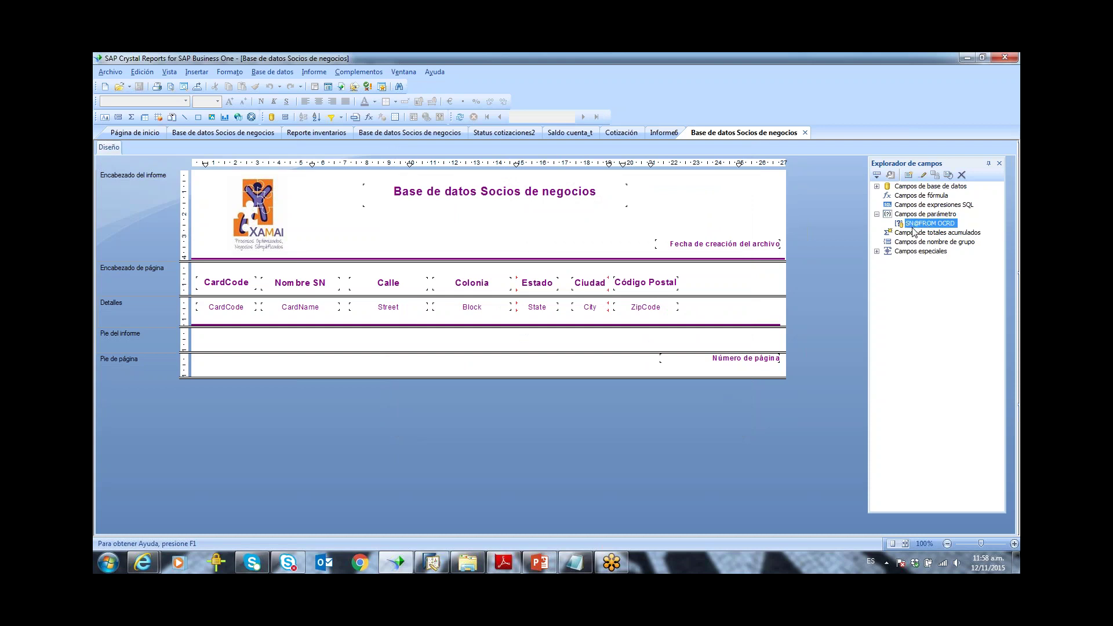
pyautogui.rightClick(919, 230)
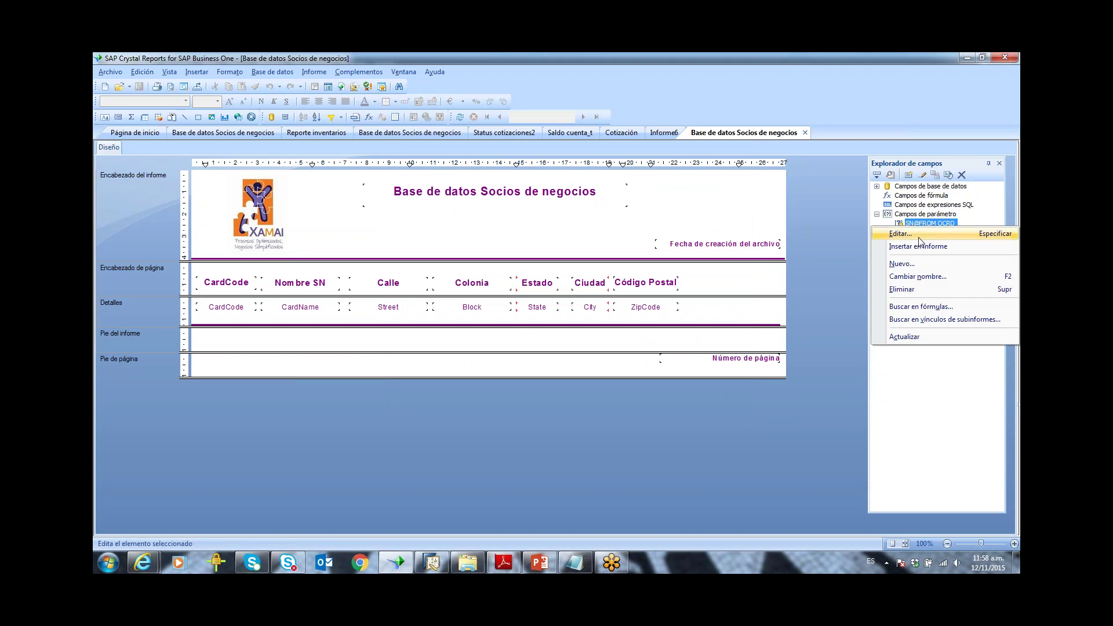
pyautogui.click(906, 234)
pyautogui.click(598, 245)
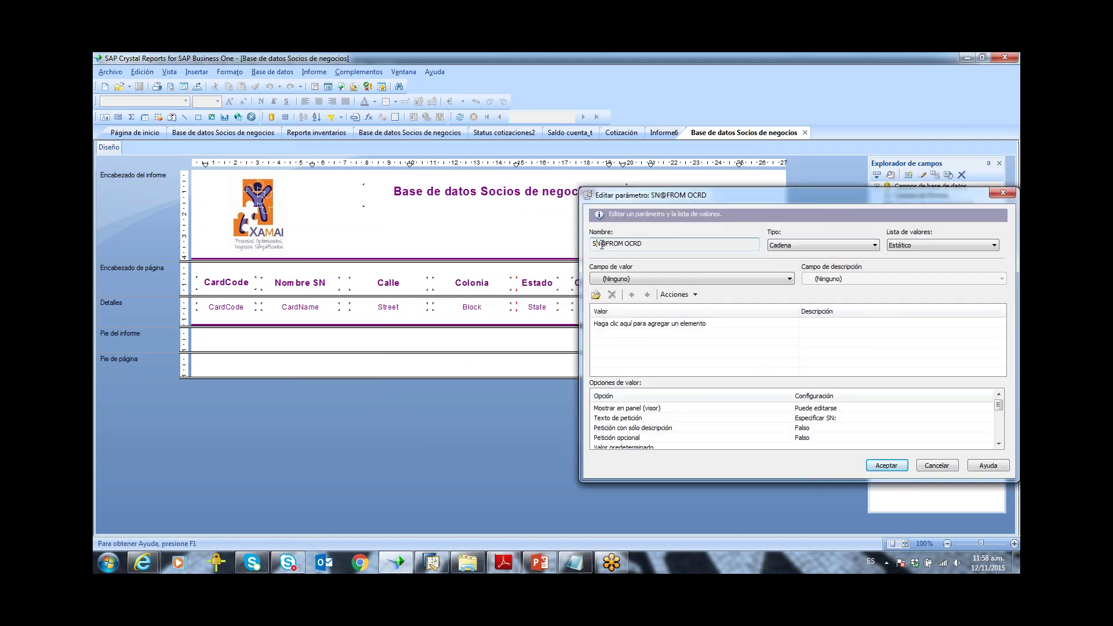
pyautogui.moveTo(602, 244); pyautogui.dragTo(594, 244)
pyautogui.moveTo(674, 200); pyautogui.dragTo(511, 191)
pyautogui.moveTo(437, 236); pyautogui.dragTo(481, 235)
pyautogui.click(485, 238)
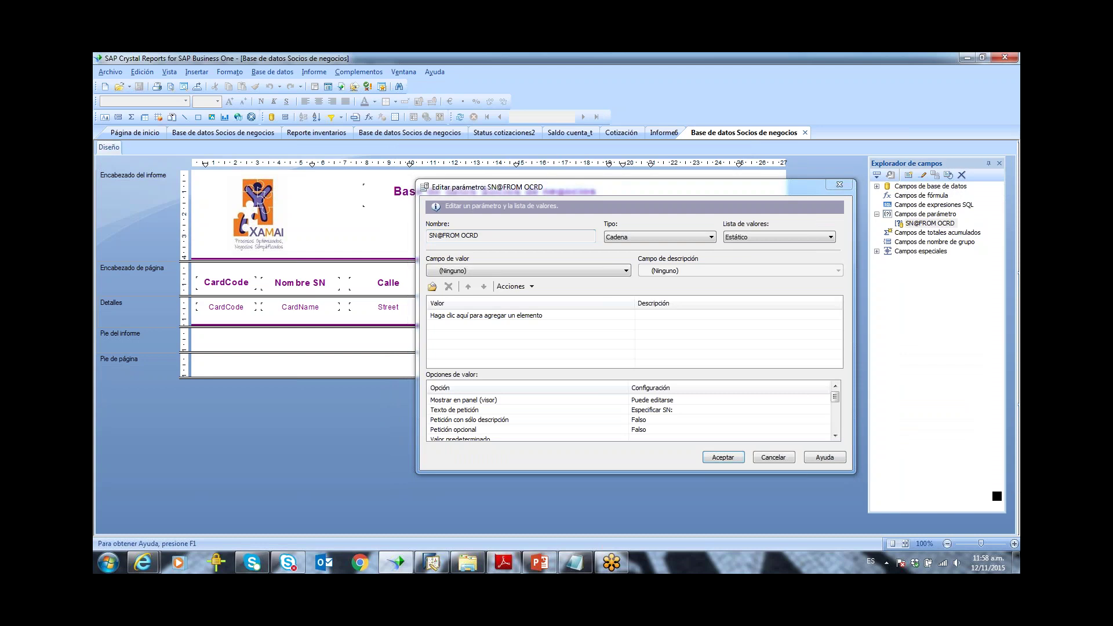
# Step: Enlarge the parameter editor, review its prompt text and value options, and accept the parameter
pyautogui.moveTo(550, 181); pyautogui.dragTo(577, 81)
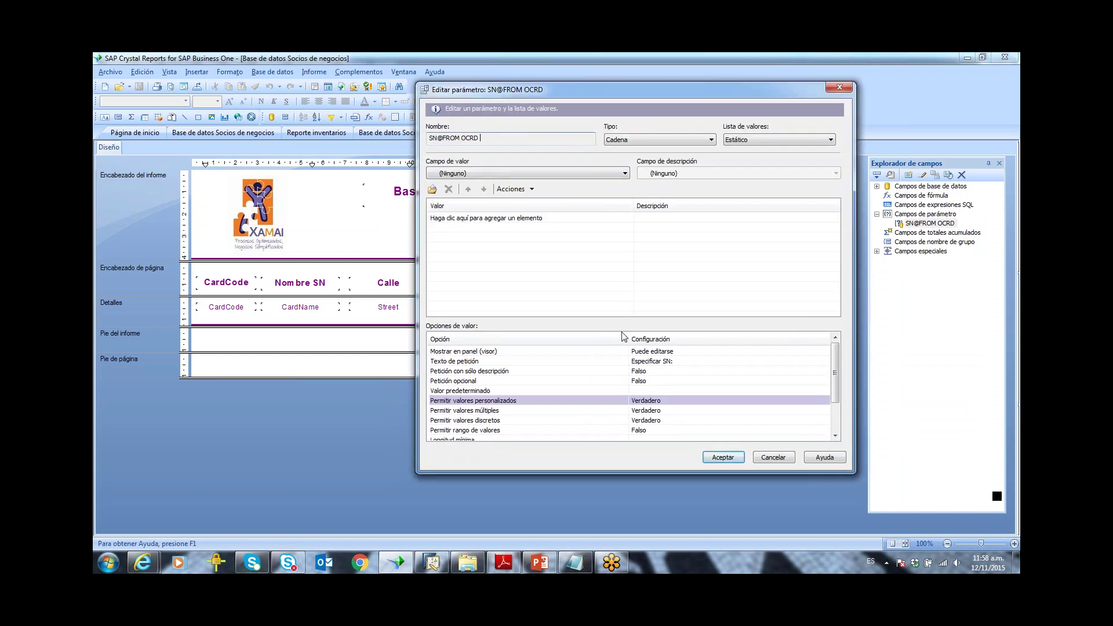
pyautogui.click(677, 361)
pyautogui.click(677, 360)
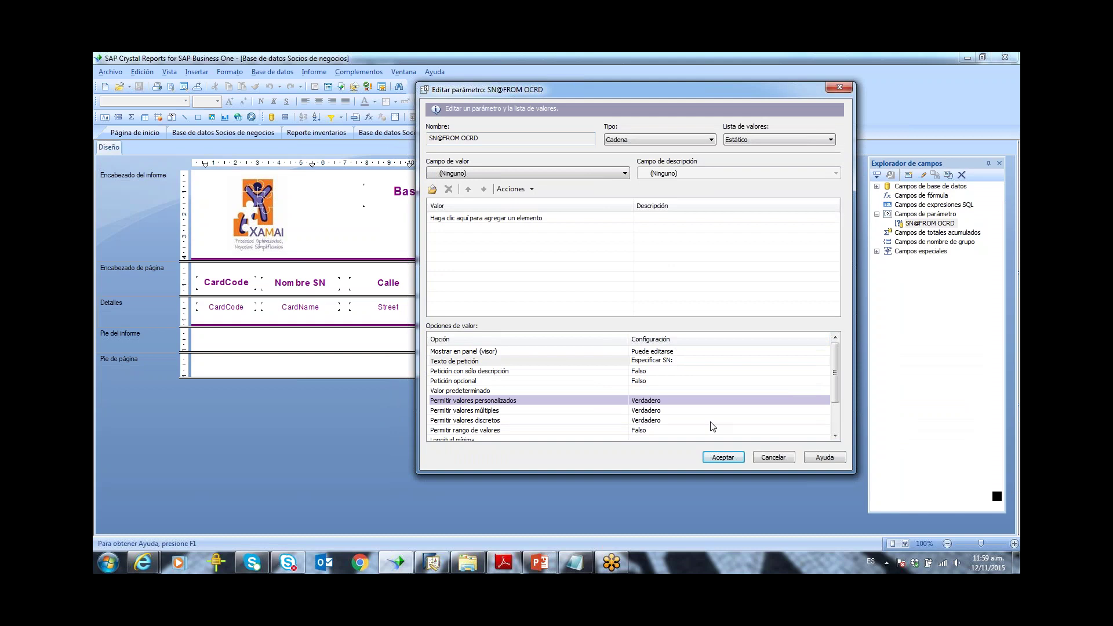
pyautogui.click(715, 458)
pyautogui.click(722, 457)
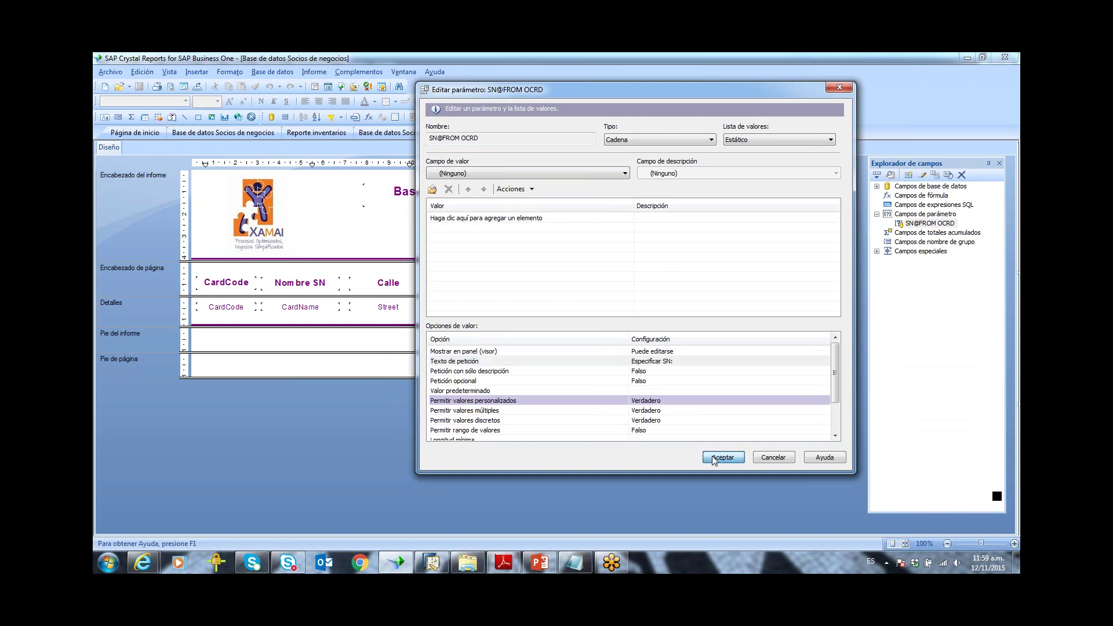
# Step: Preview the business partner report in SAP Business One and open the partner selection for Especificar SN
pyautogui.click(359, 72)
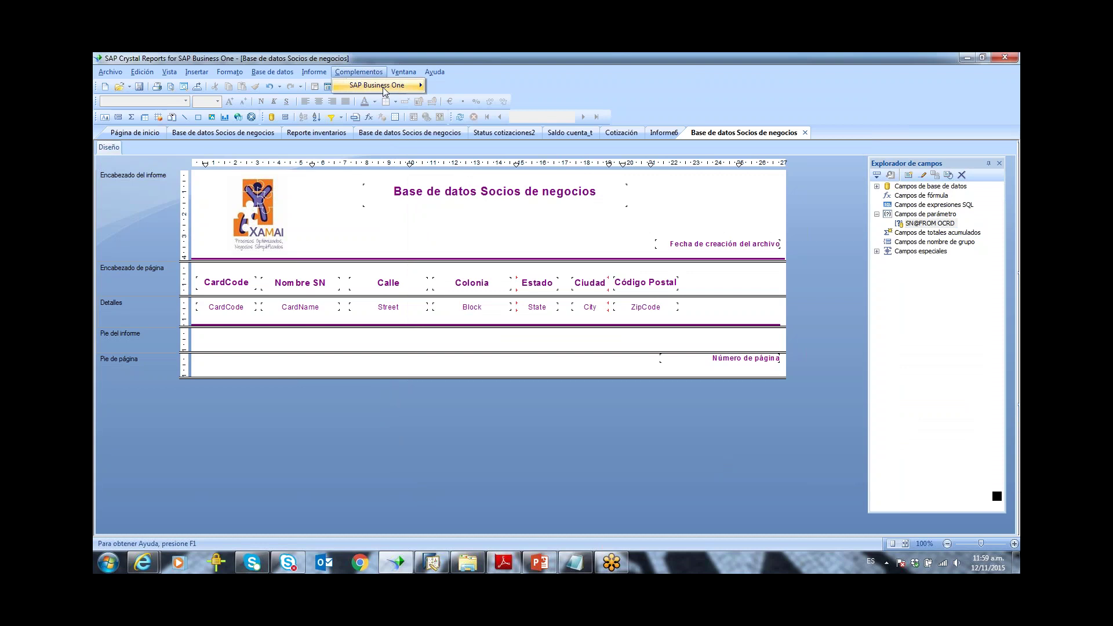
pyautogui.moveTo(406, 87)
pyautogui.click(450, 111)
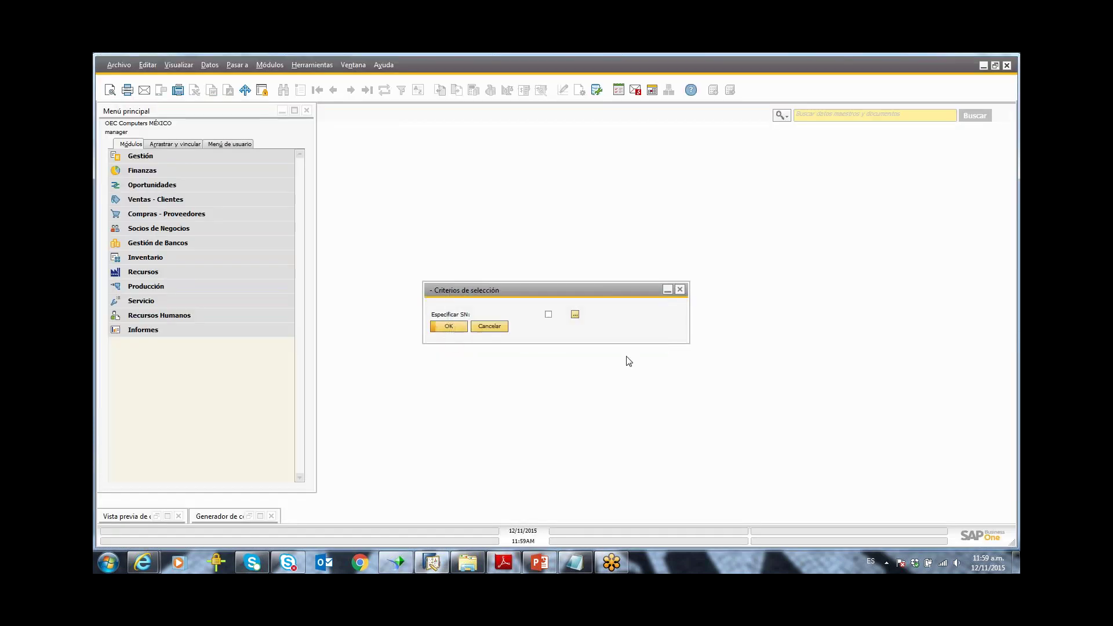
pyautogui.click(575, 315)
pyautogui.click(560, 381)
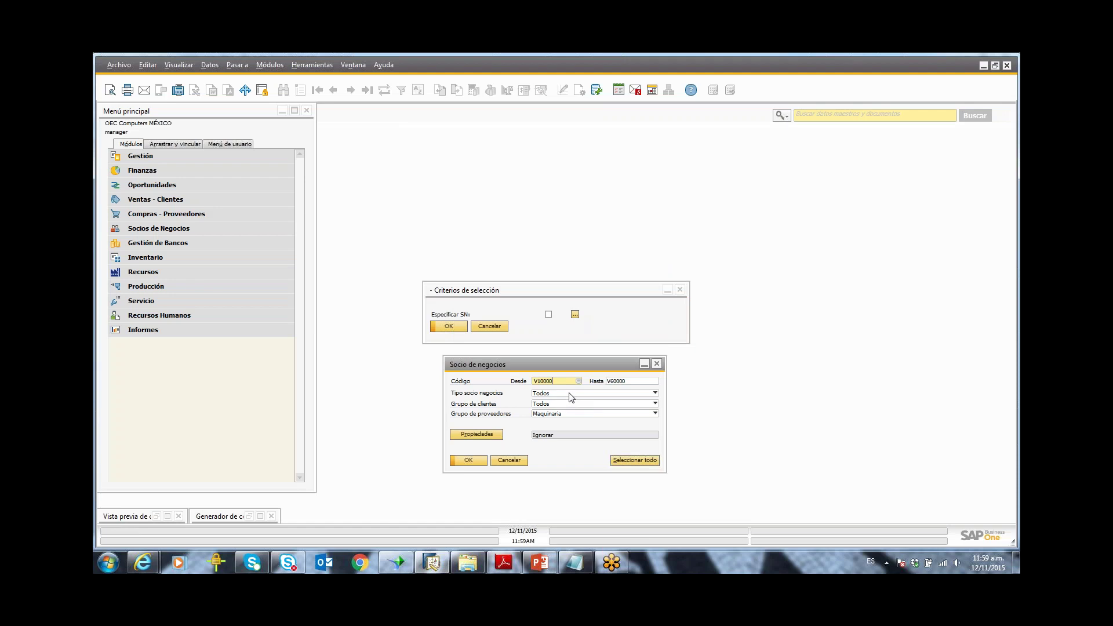
# Step: Set the business partner type to Cliente and the code range from C1111 to C99999
pyautogui.click(571, 395)
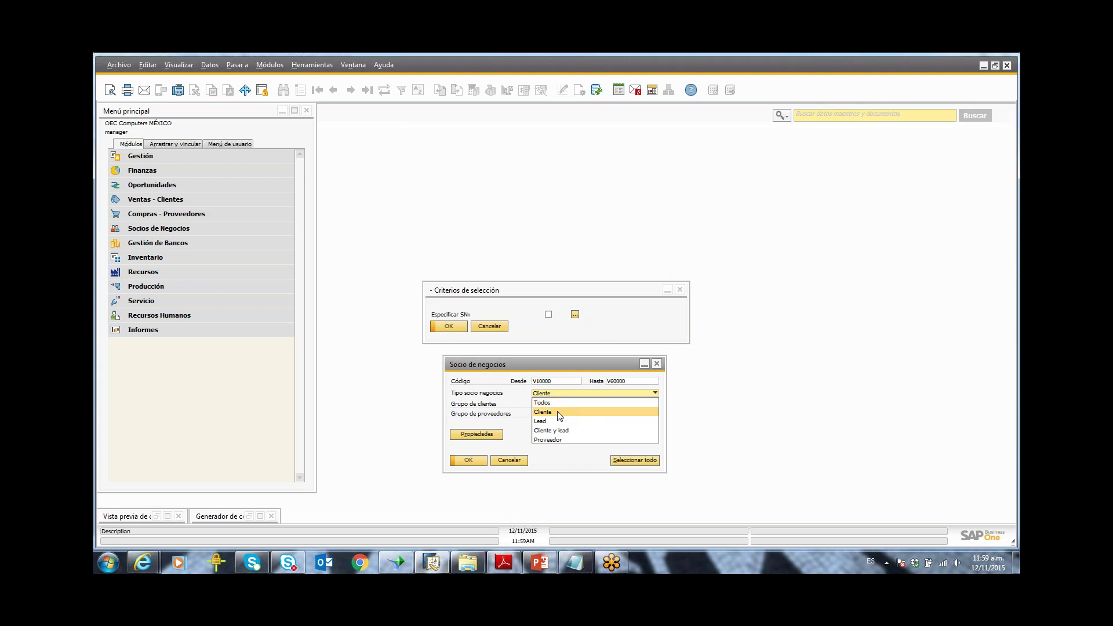
pyautogui.click(560, 413)
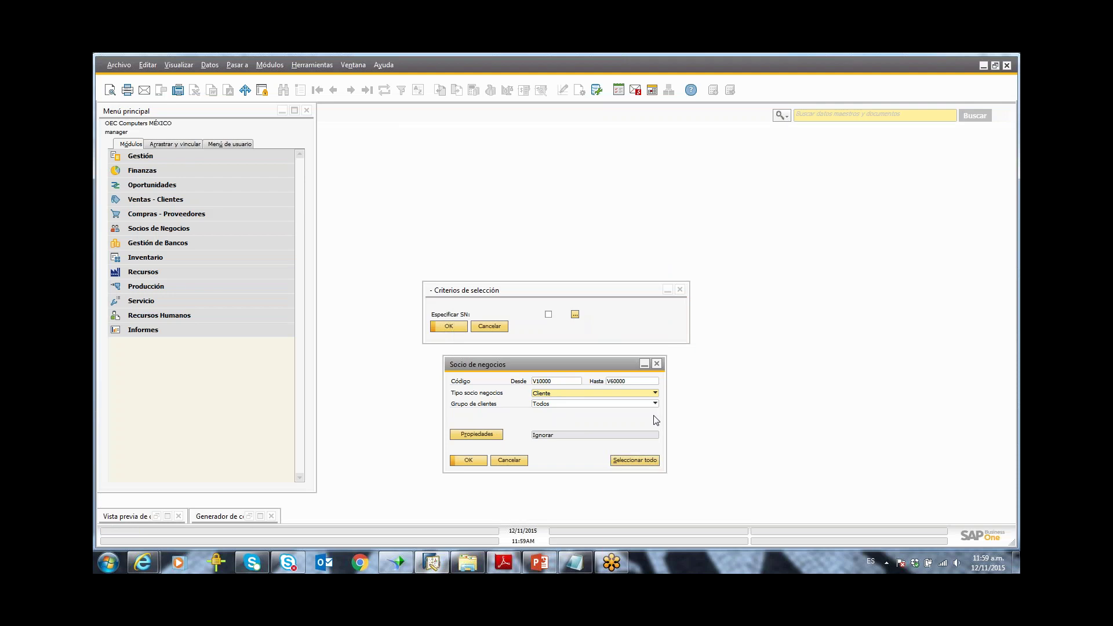
pyautogui.click(569, 381)
pyautogui.click(579, 381)
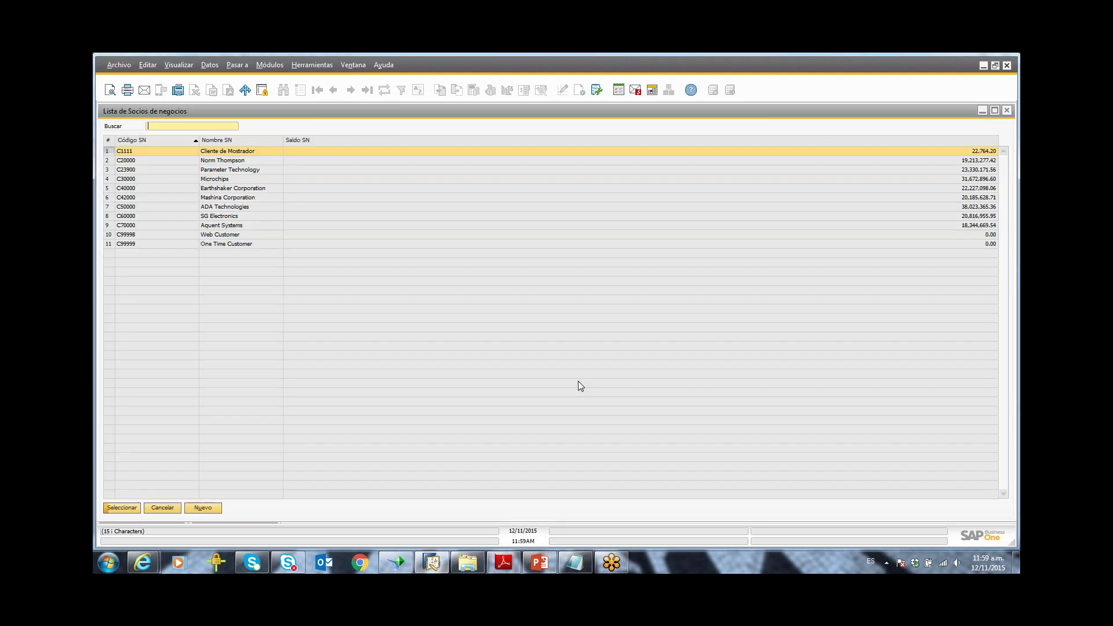
pyautogui.doubleClick(228, 152)
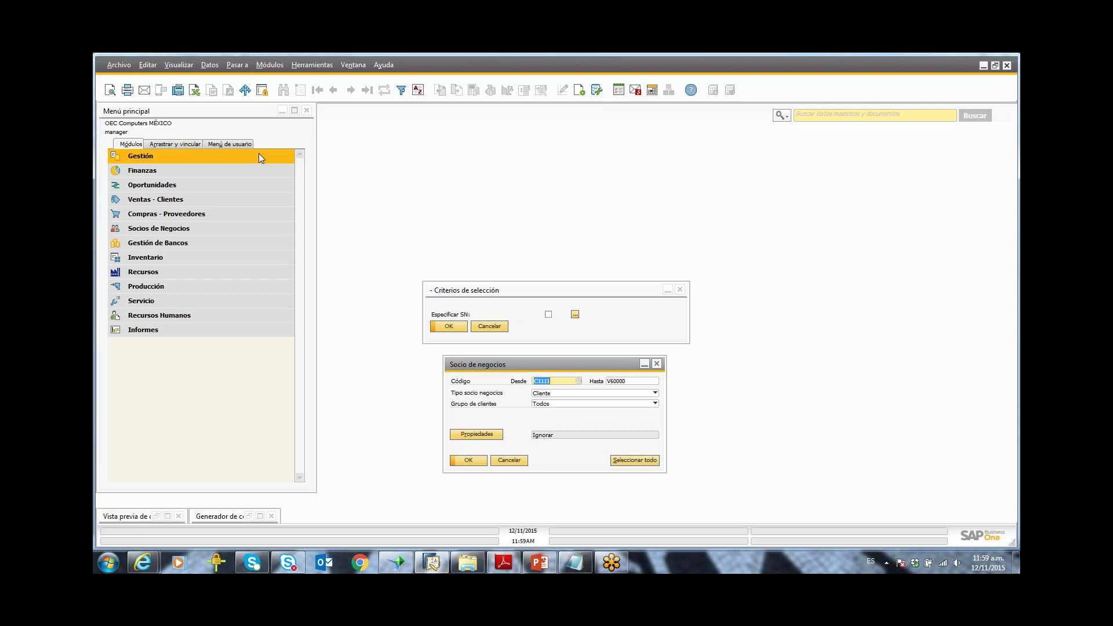
pyautogui.click(638, 381)
pyautogui.click(655, 381)
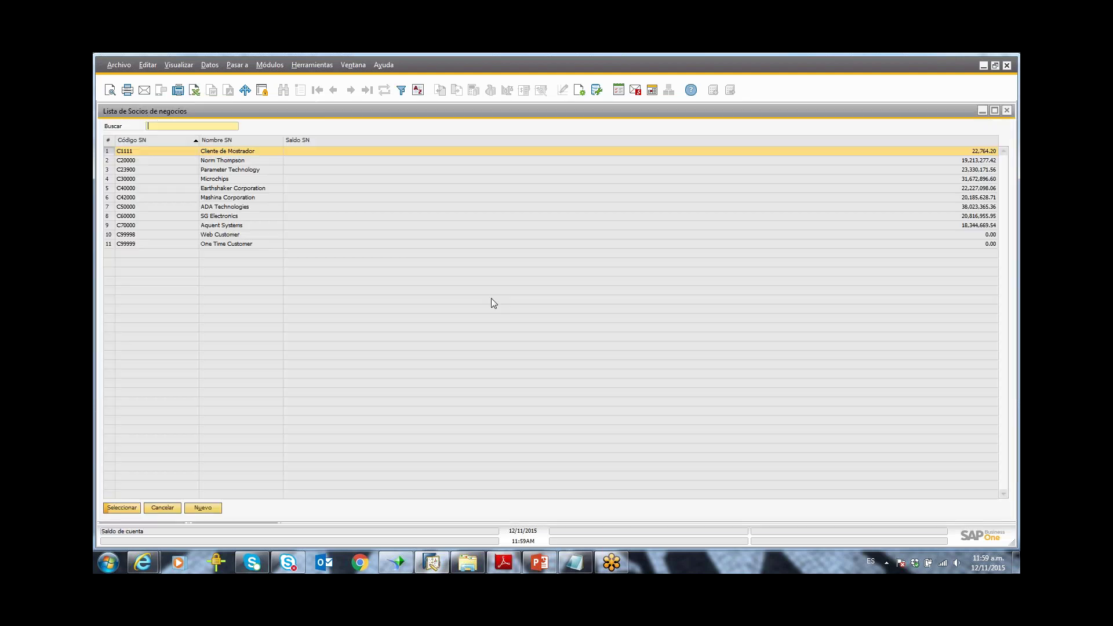
pyautogui.doubleClick(410, 243)
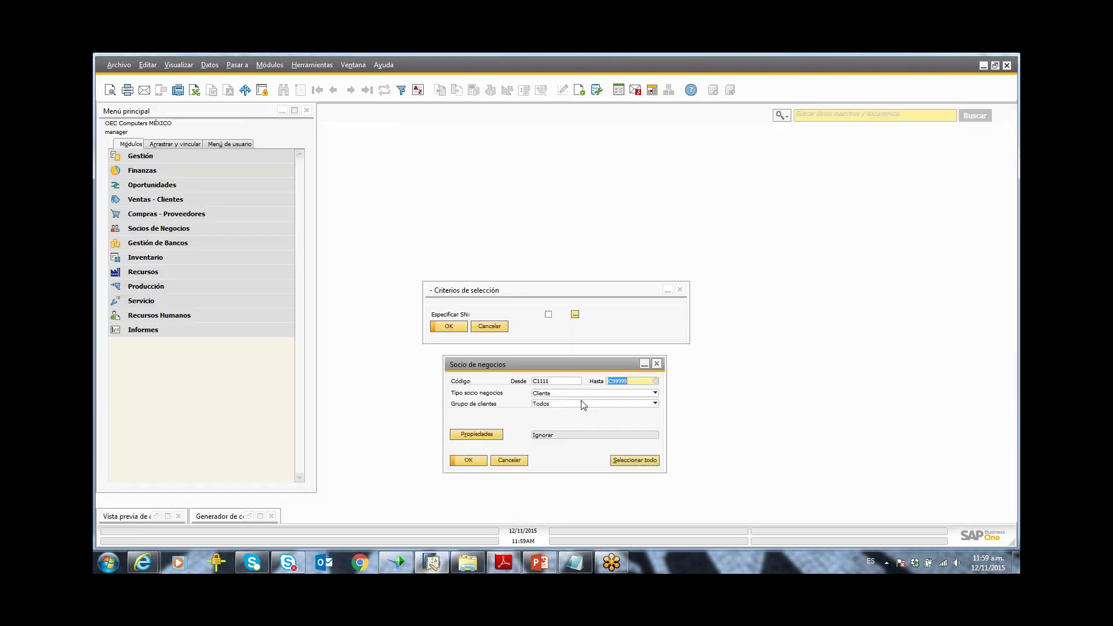
# Step: Keep Cliente as partner type, generate the business partner report, then close the preview and its selection criteria
pyautogui.click(580, 394)
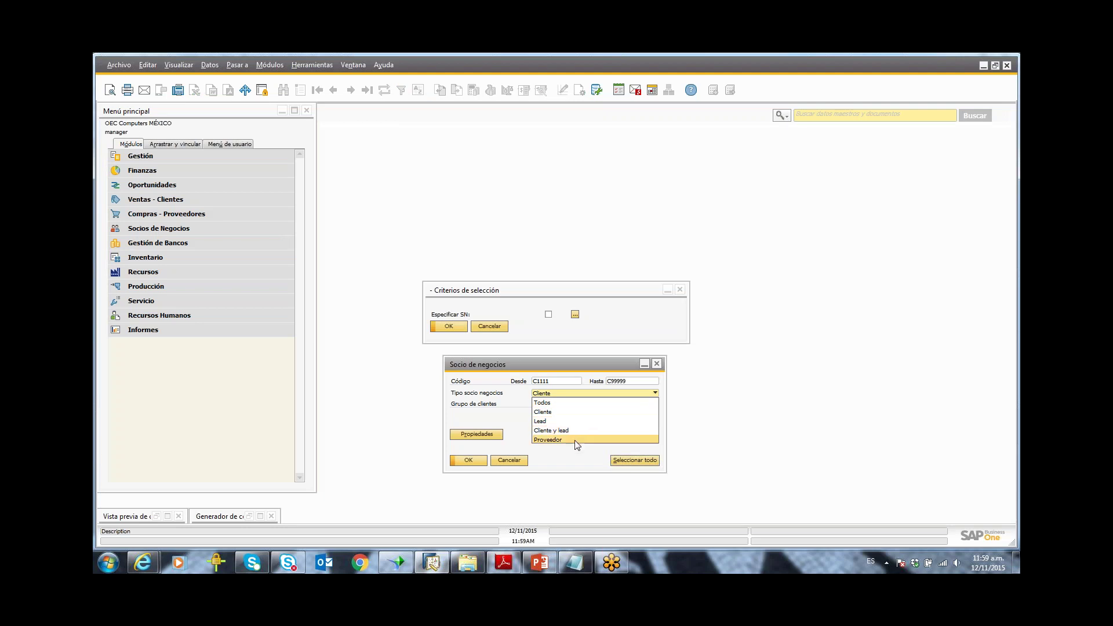
pyautogui.click(514, 396)
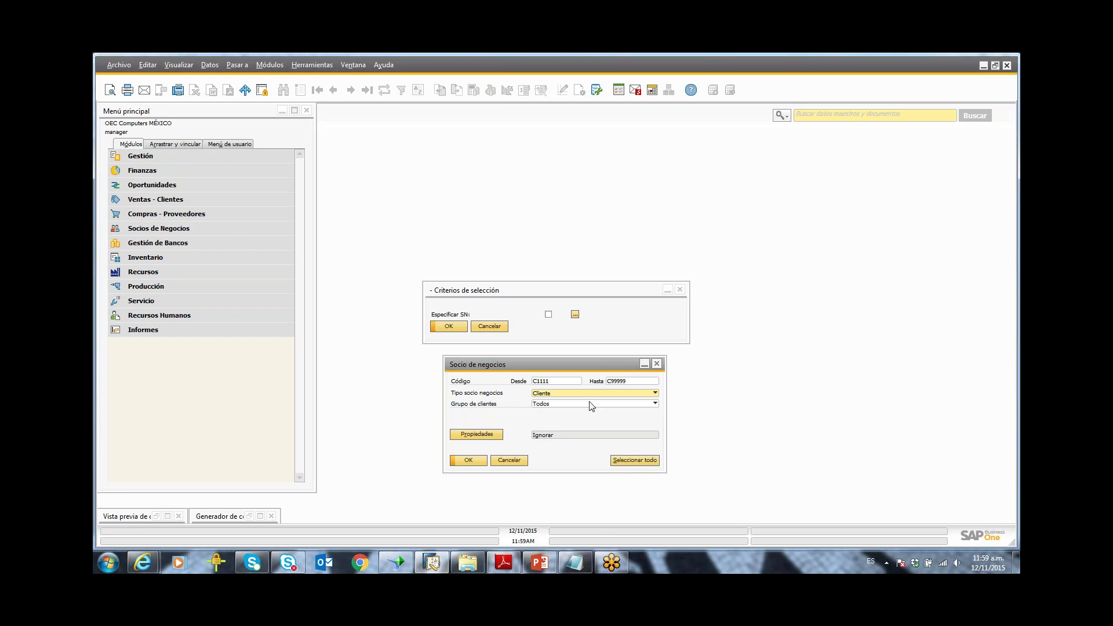
pyautogui.click(479, 461)
pyautogui.click(445, 327)
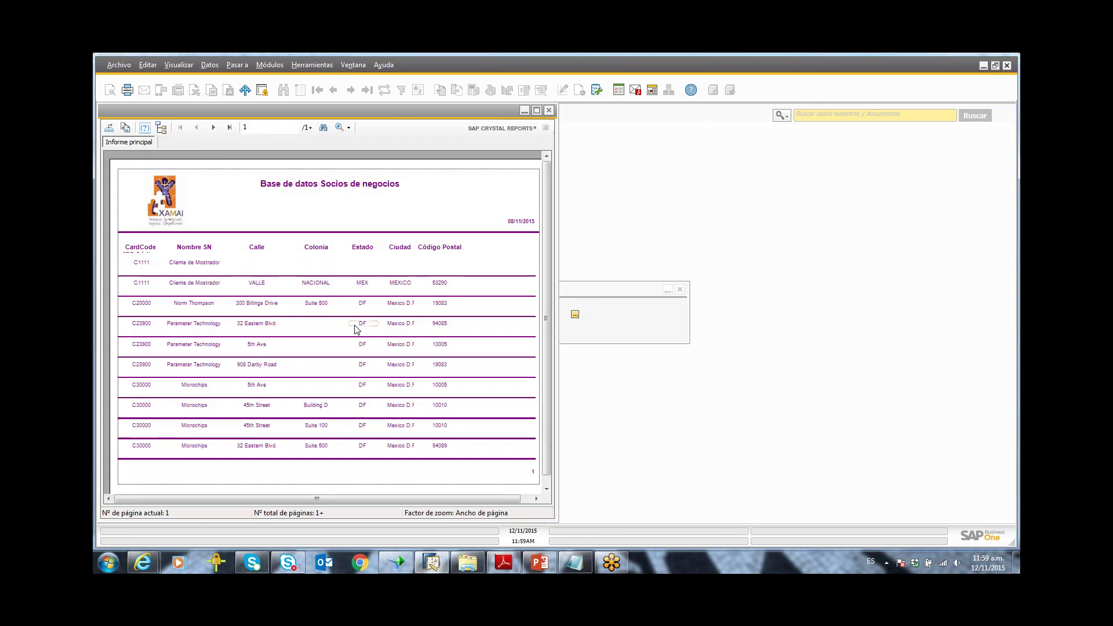
pyautogui.click(550, 112)
pyautogui.click(500, 327)
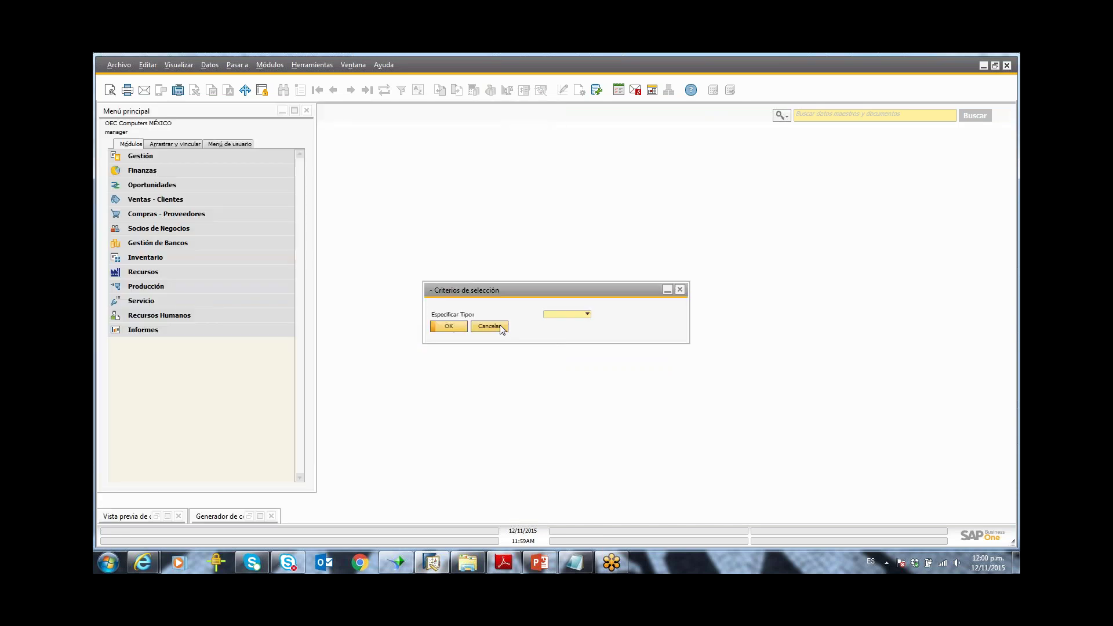
pyautogui.click(500, 327)
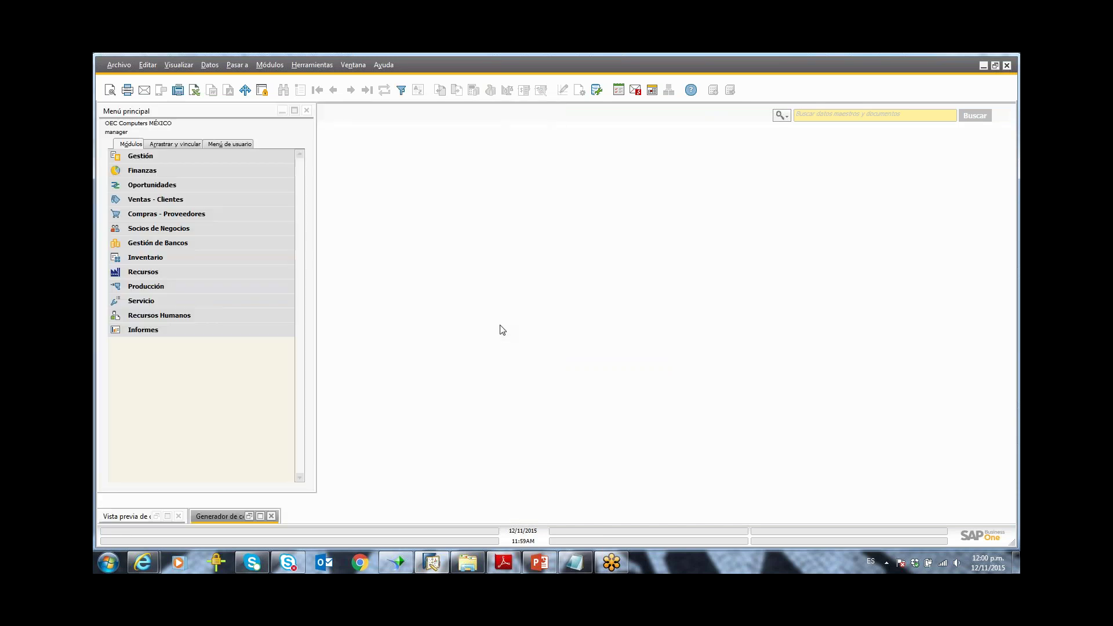
# Step: Switch to Crystal Reports, reopen the SN@FROM OCRD parameter to examine the token in its name, and close the editor
pyautogui.click(390, 567)
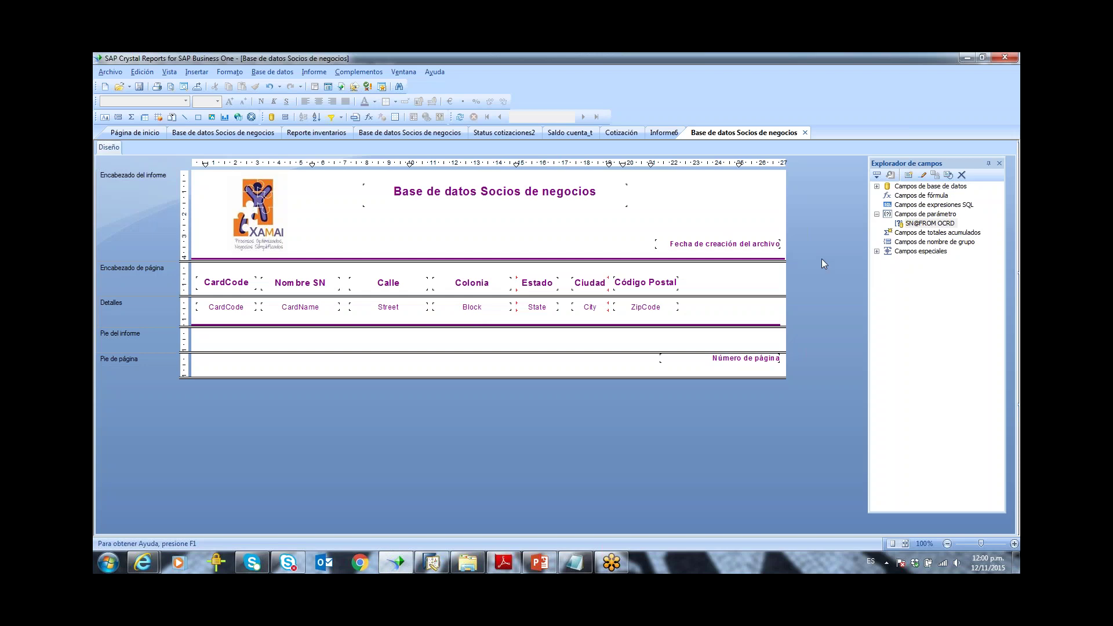
pyautogui.rightClick(925, 227)
pyautogui.click(922, 229)
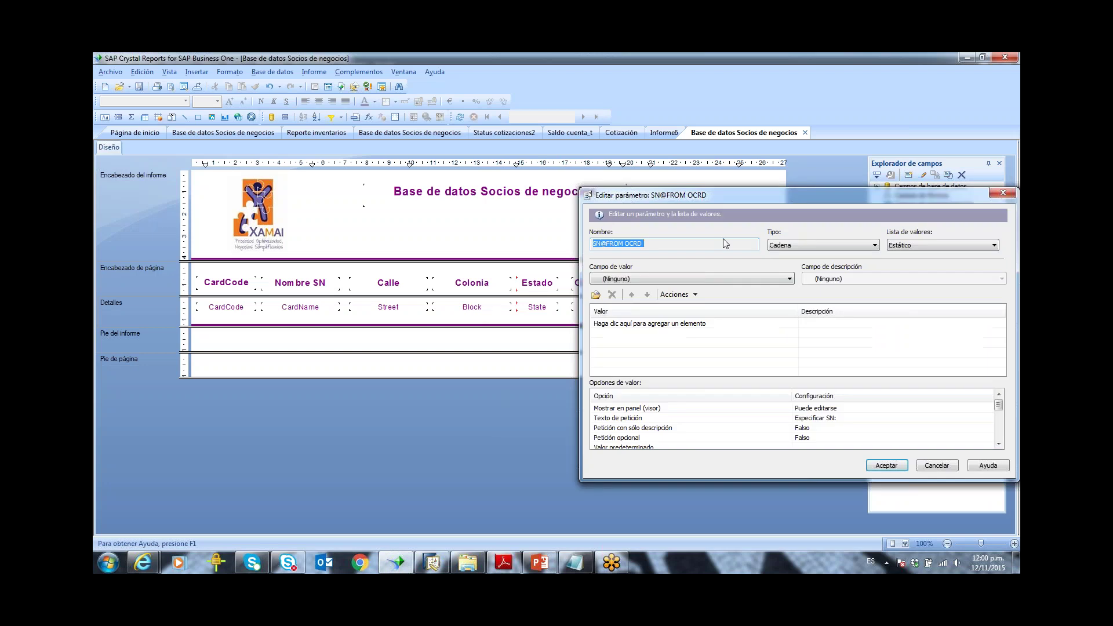
pyautogui.press('End')
pyautogui.moveTo(644, 249); pyautogui.dragTo(608, 244)
pyautogui.click(996, 195)
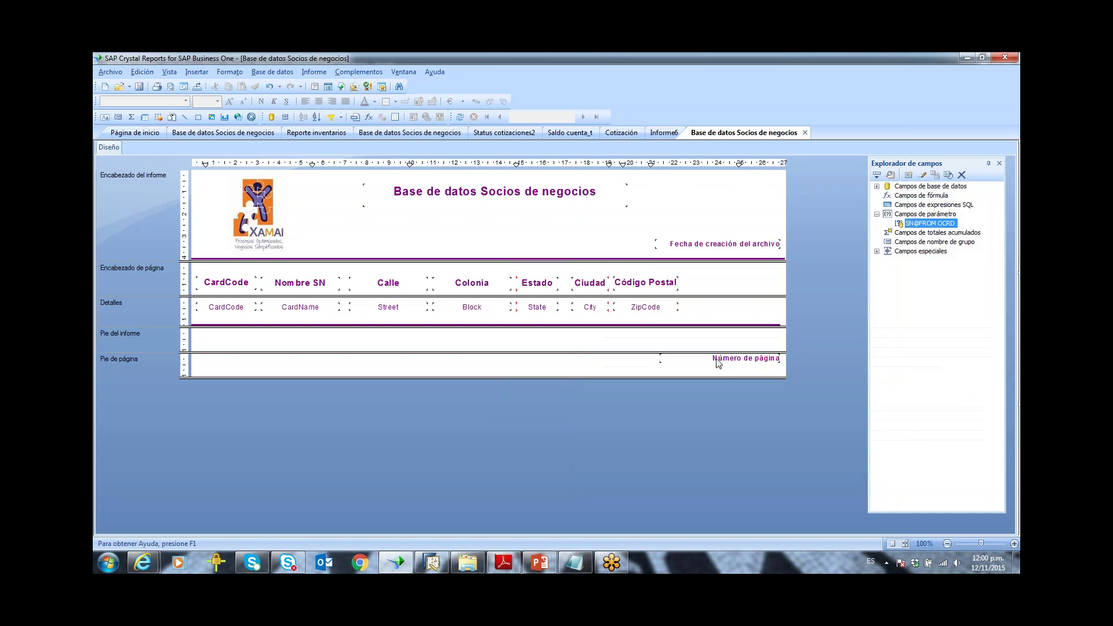
# Step: Preview the business partner report again in SAP Business One and reopen the partner selection for Especificar SN
pyautogui.click(367, 73)
pyautogui.moveTo(390, 88)
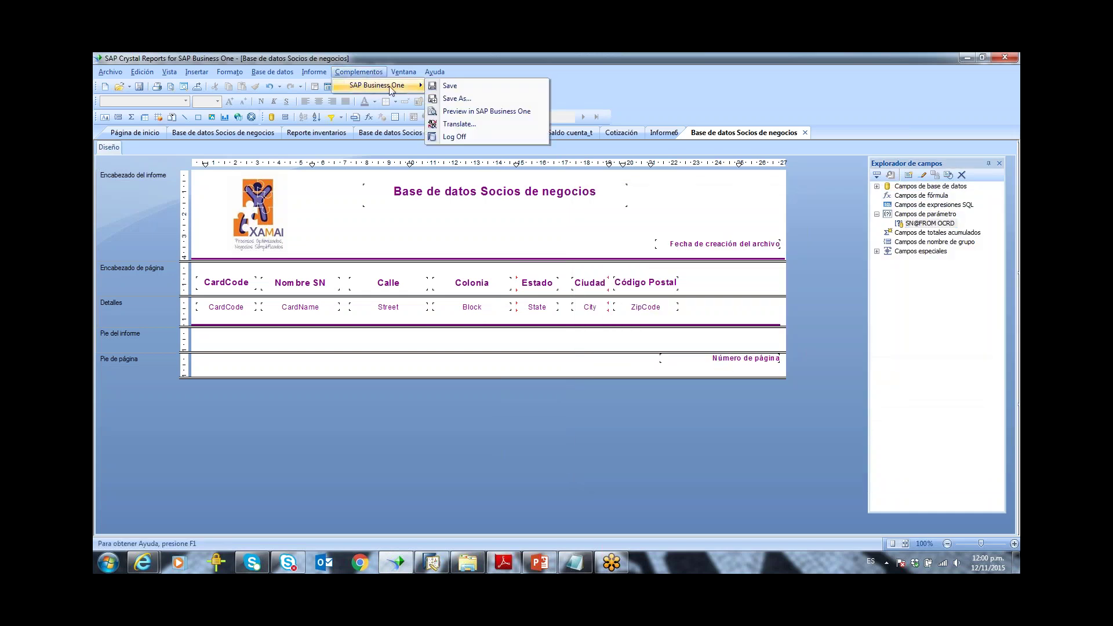
pyautogui.click(456, 114)
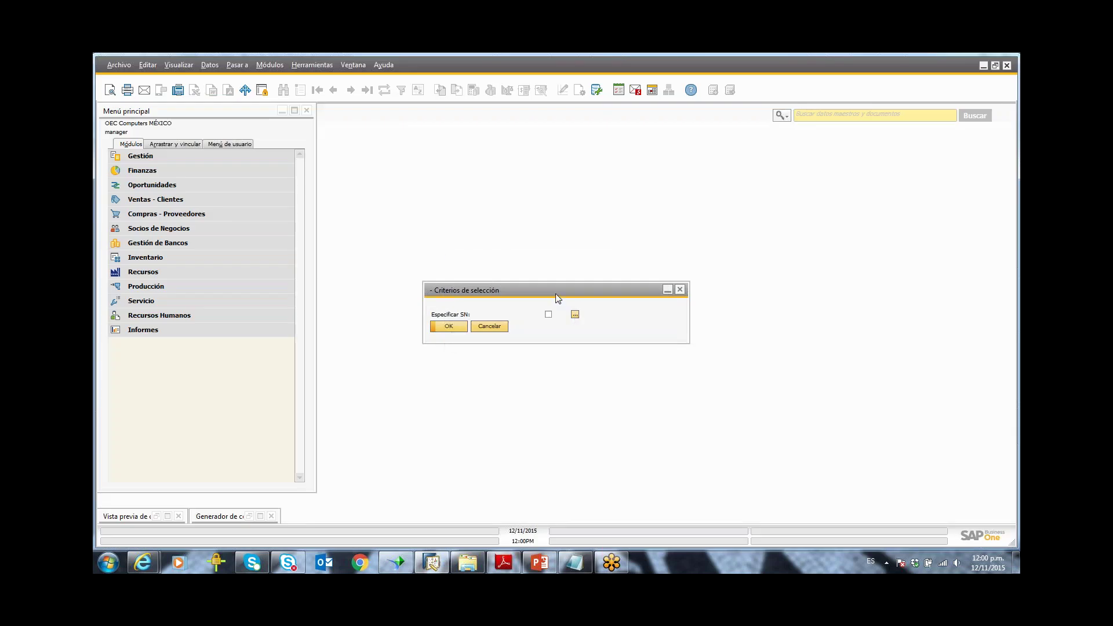
pyautogui.click(575, 315)
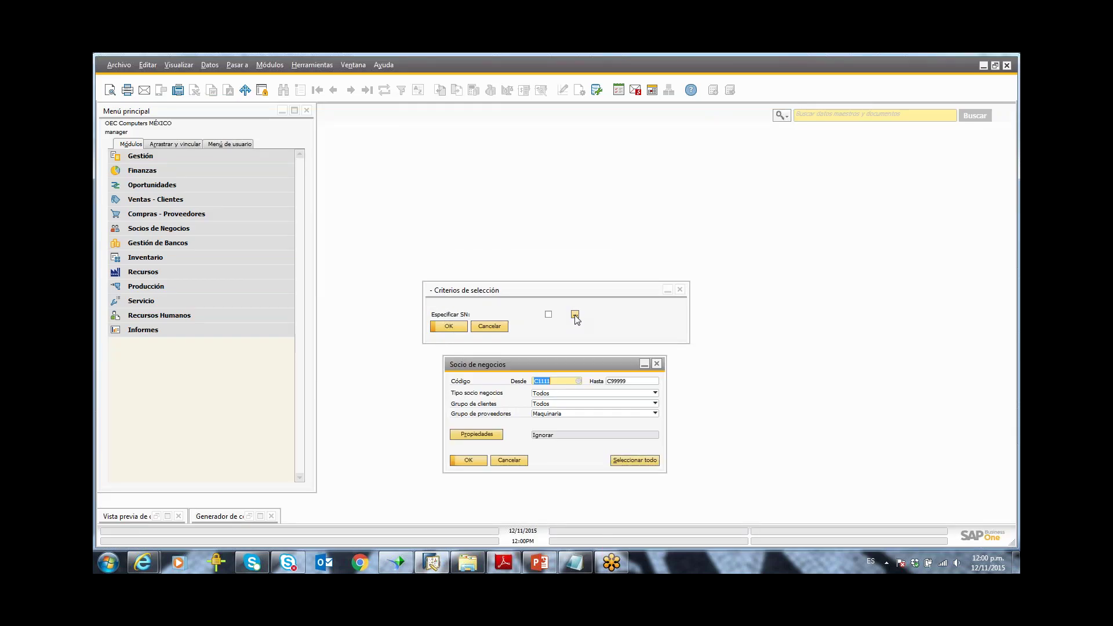
# Step: Review the code range fields and available partner types, then cancel the partner selection and the selection criteria
pyautogui.click(620, 383)
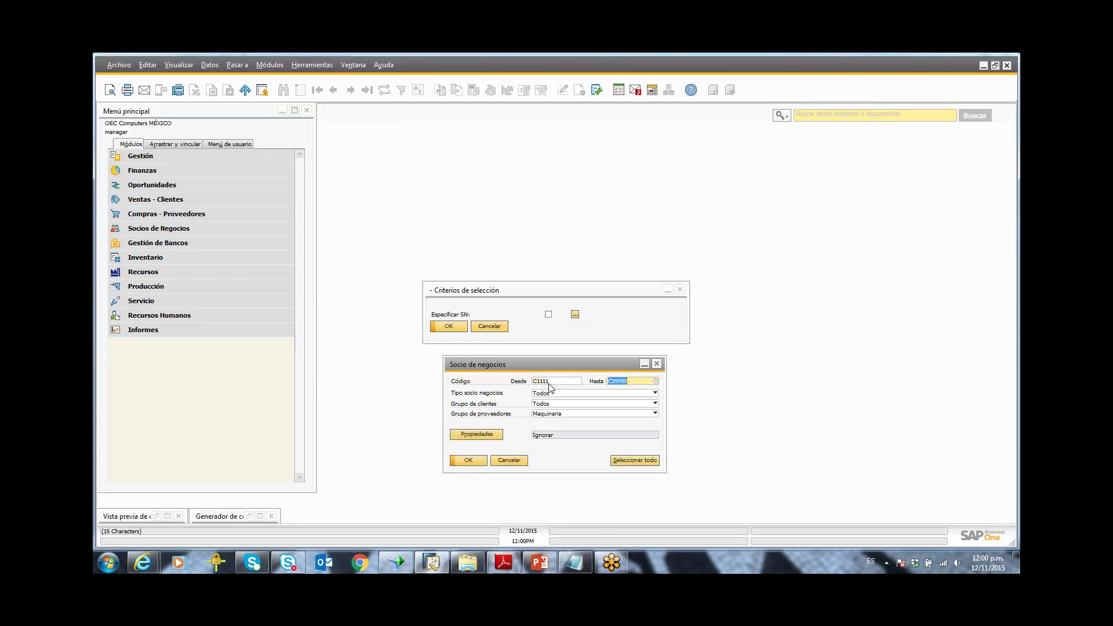
pyautogui.click(561, 382)
pyautogui.click(618, 383)
pyautogui.click(582, 394)
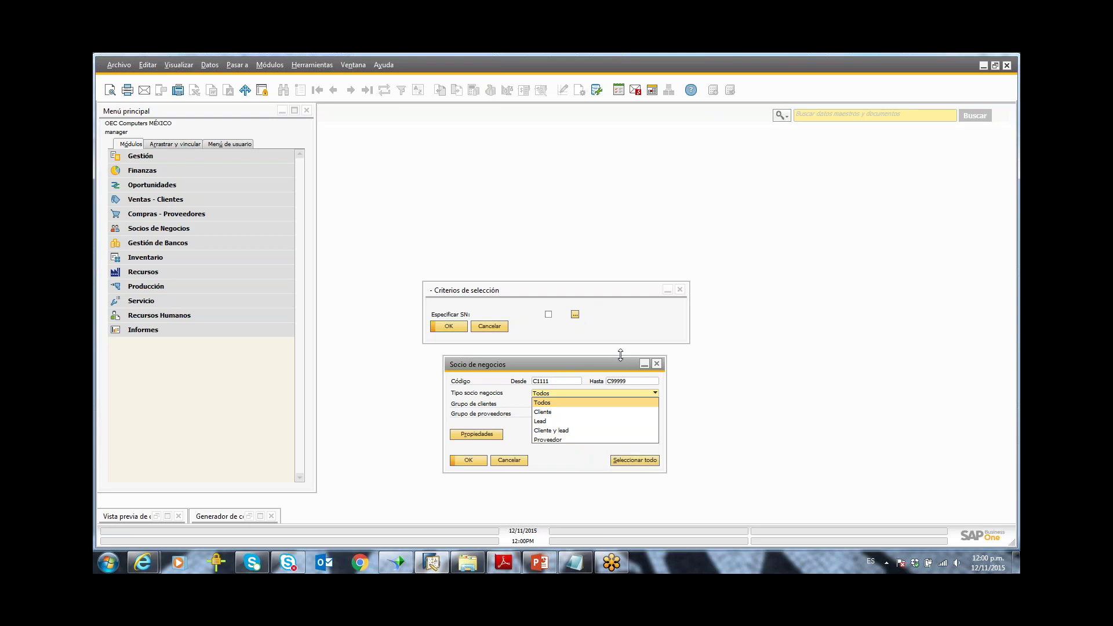
pyautogui.click(590, 363)
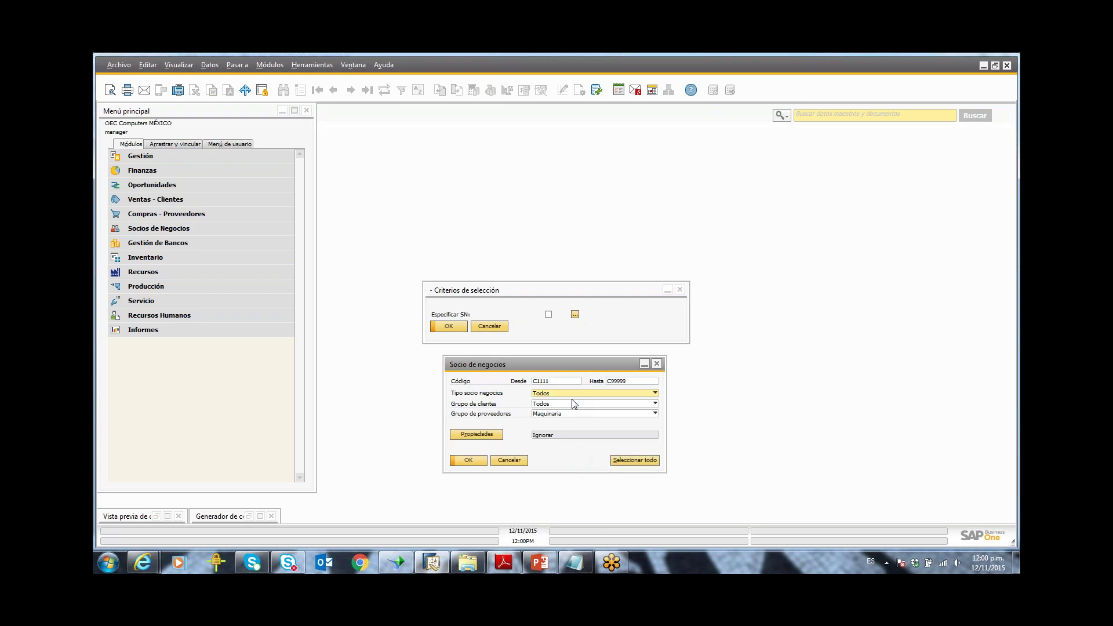
pyautogui.click(524, 460)
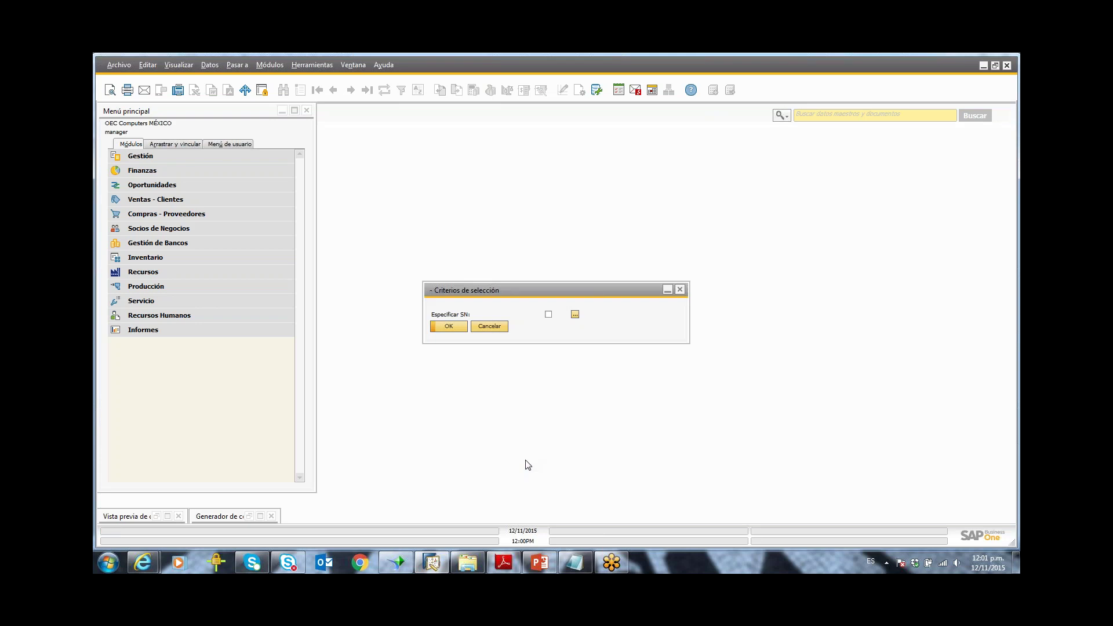
pyautogui.click(498, 330)
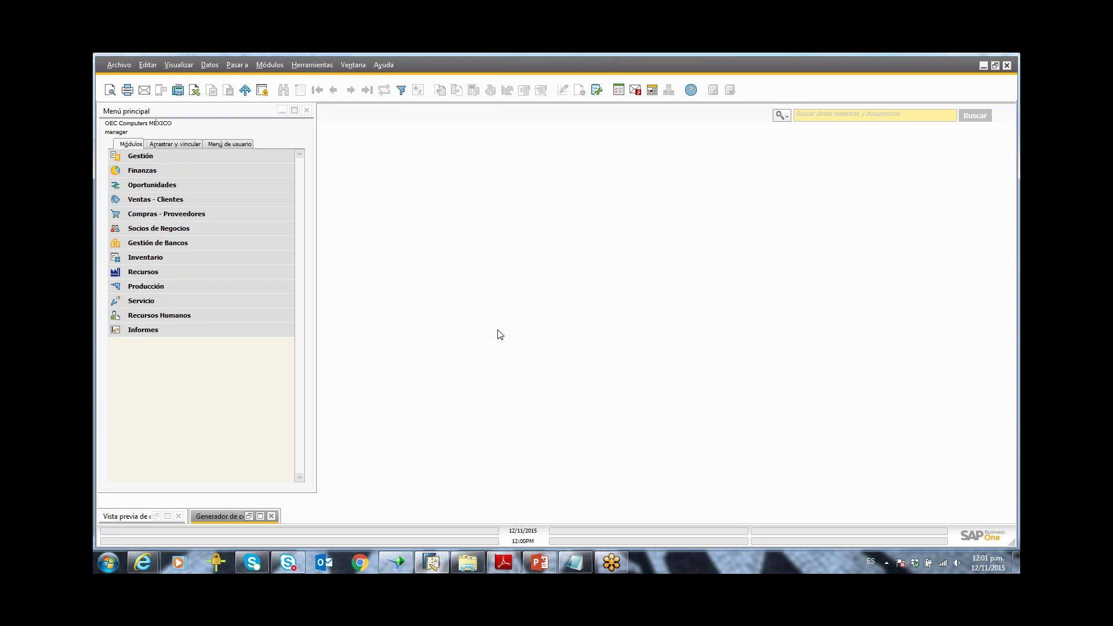
# Step: Switch to the WEBINAR CRYSTAL REPORTS presentation in PowerPoint at the Tipos de Tokens slide on business partner selection
pyautogui.click(539, 562)
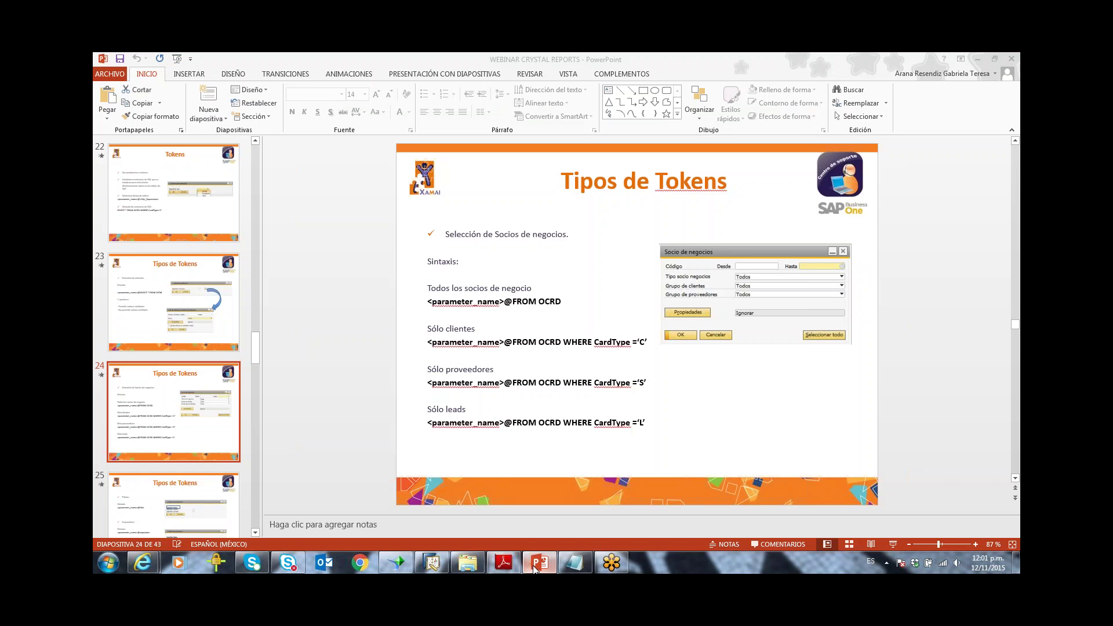
pyautogui.click(682, 428)
pyautogui.click(684, 445)
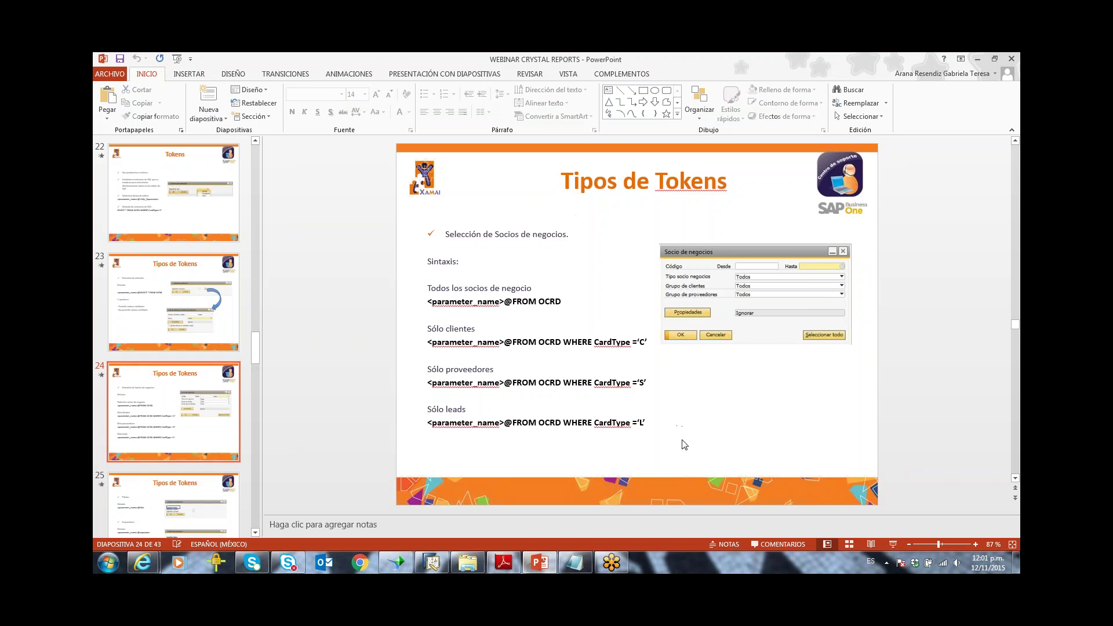
# Step: Start the slide show from the current slide and advance to the Tipos de Tokens slide on Títulos and Separadores
pyautogui.hotkey('shift', 'F5')
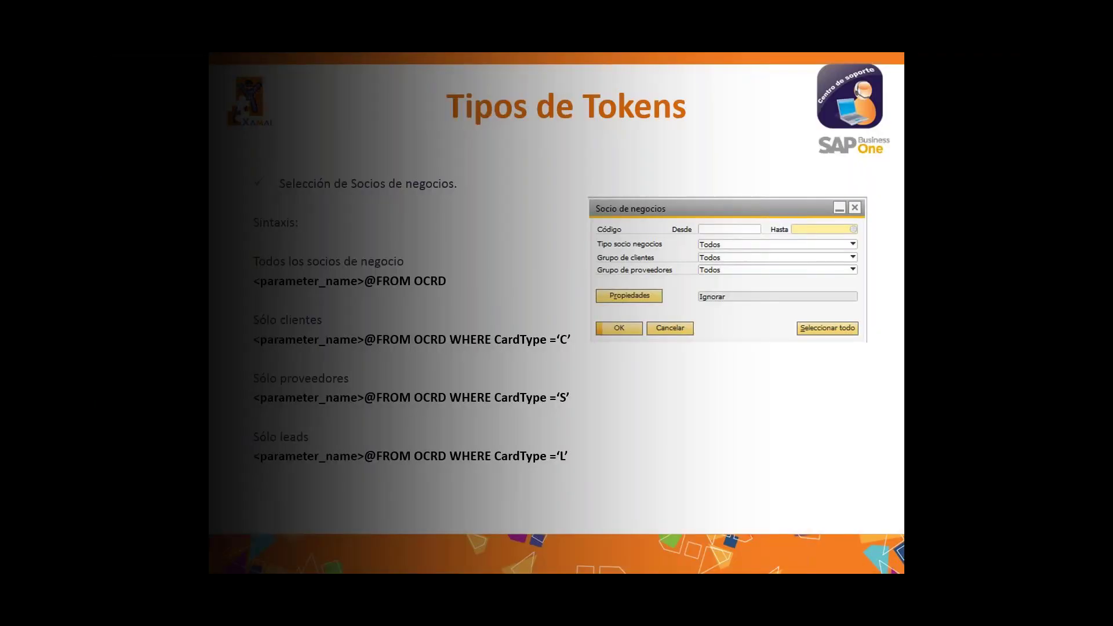
pyautogui.press('Right')
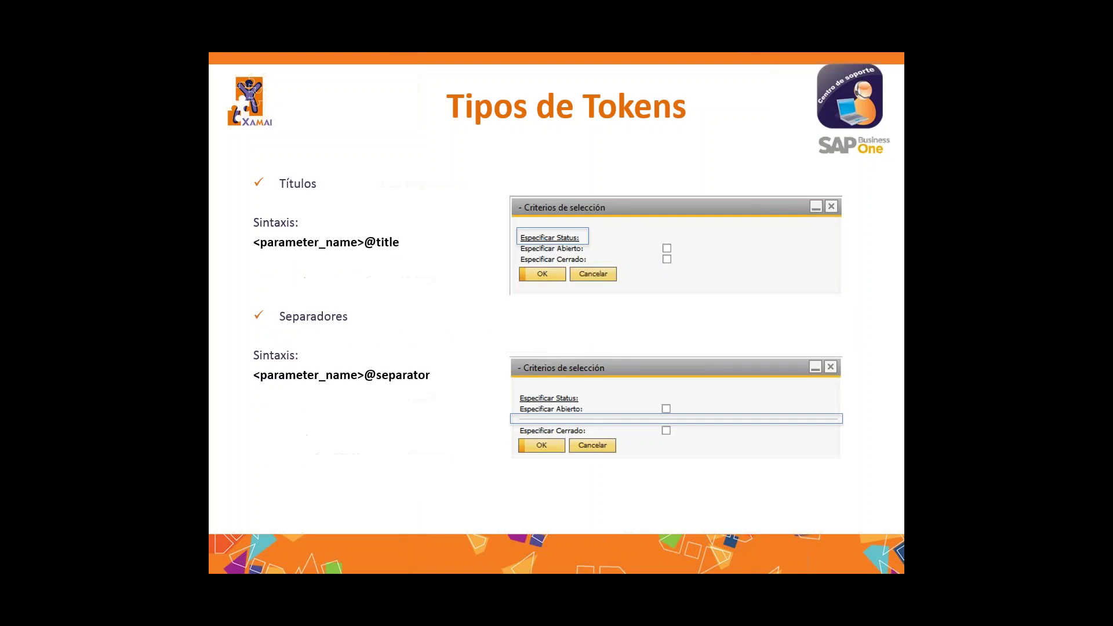
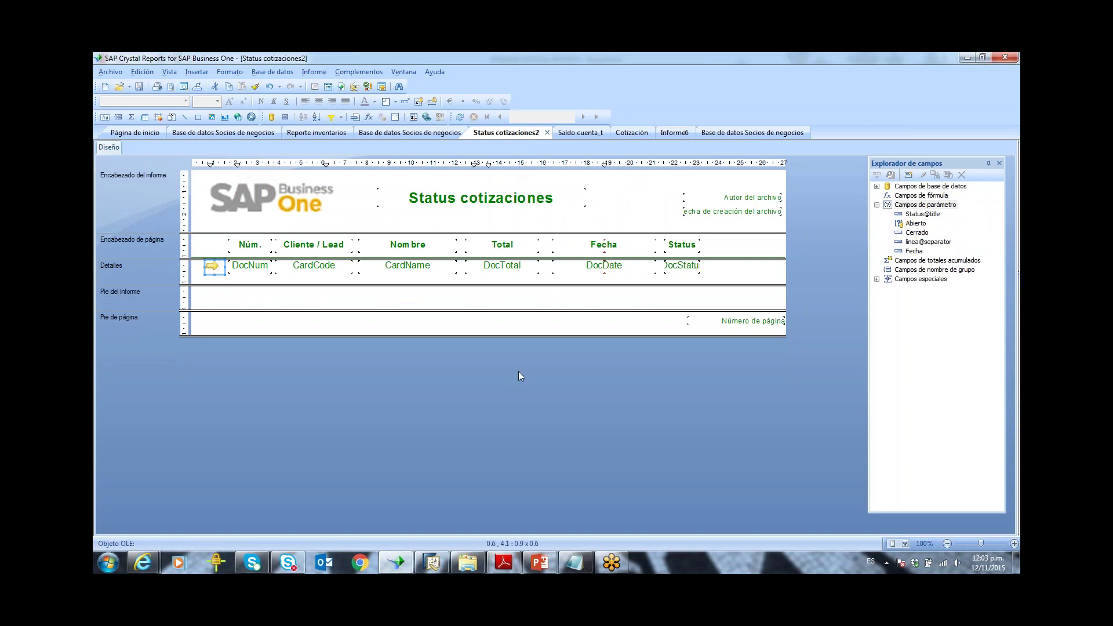
# Step: In the Status cotizaciones2 report, expand the database fields and review the detail fields from DocNum through DocStatus
pyautogui.click(877, 186)
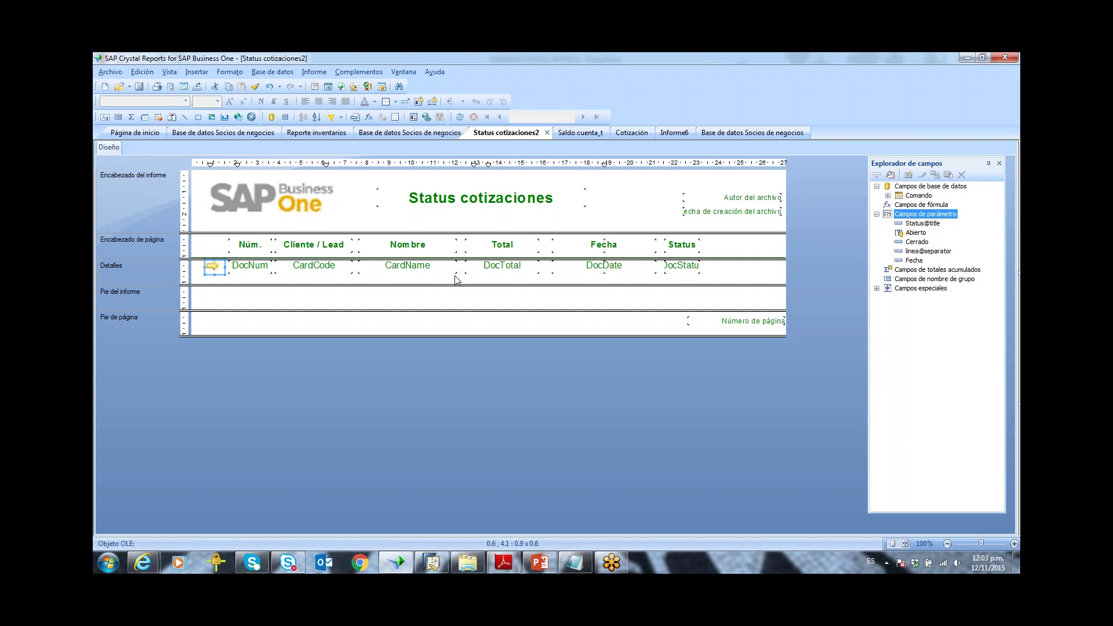
pyautogui.click(264, 267)
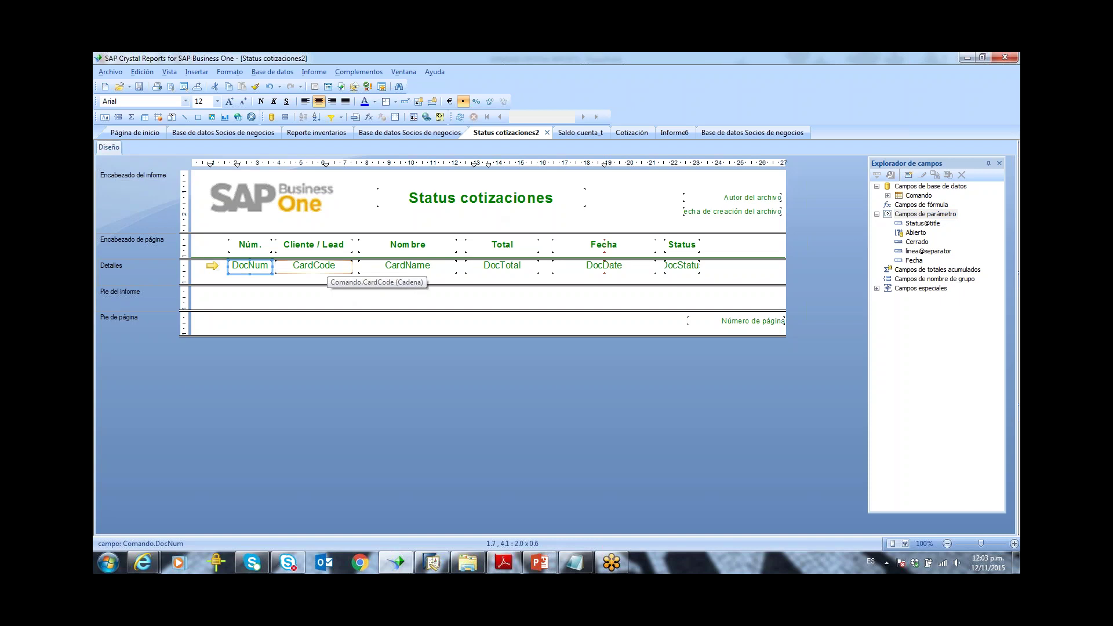
pyautogui.click(325, 268)
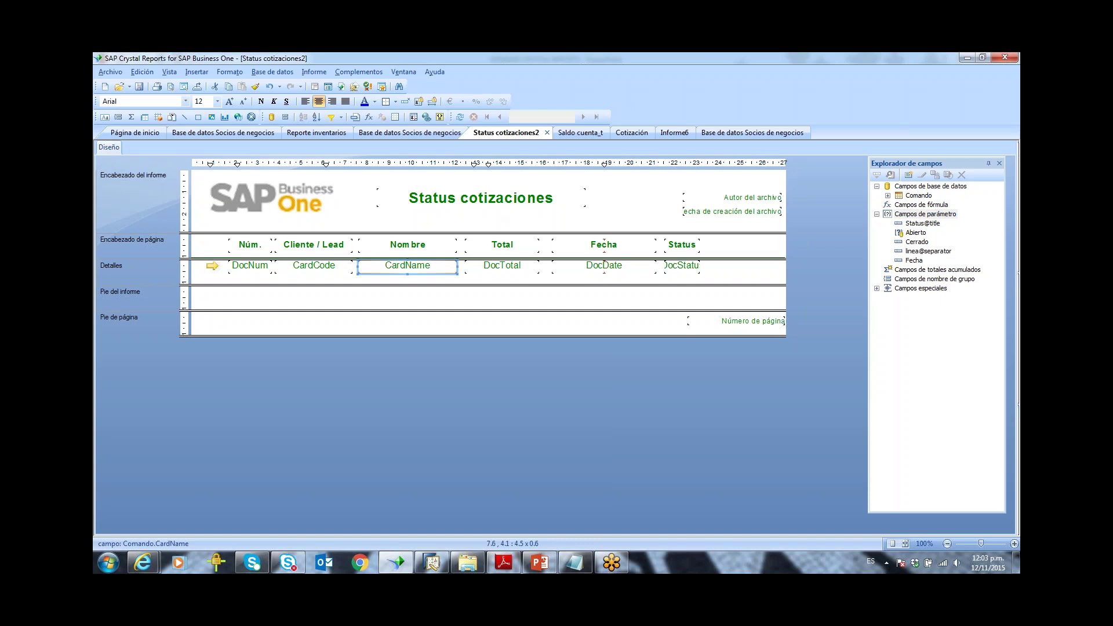
pyautogui.click(502, 267)
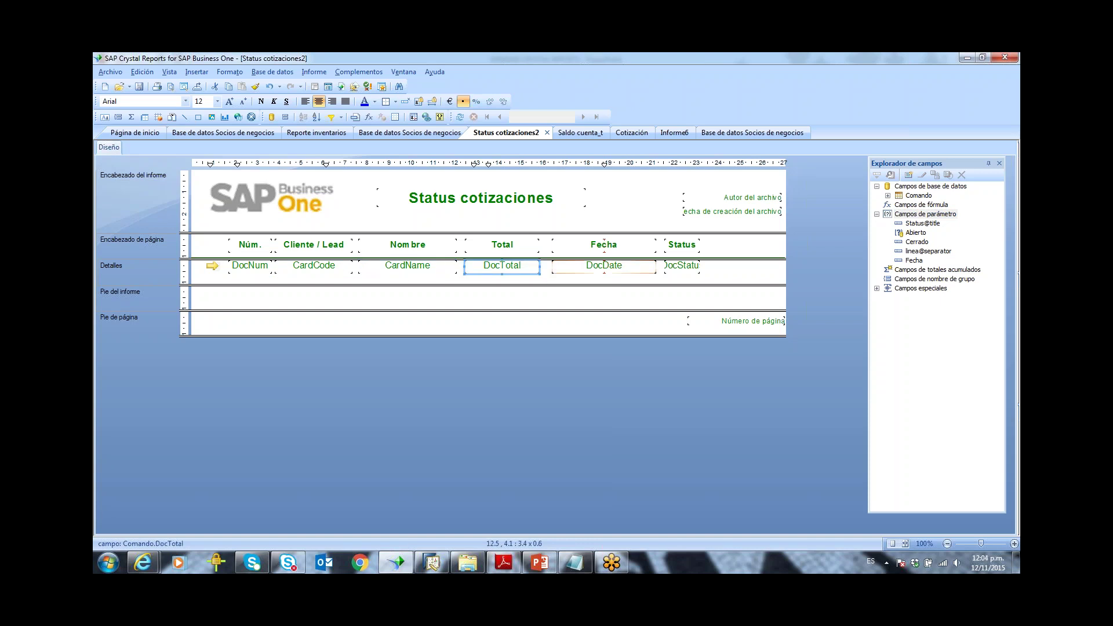
pyautogui.click(614, 266)
pyautogui.click(679, 269)
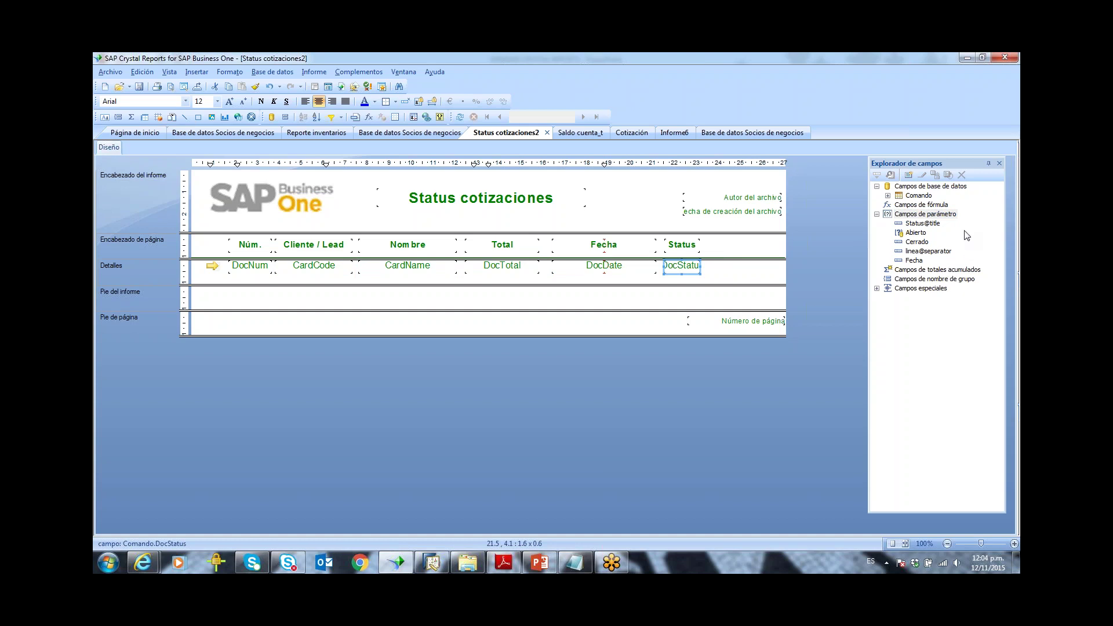
# Step: Open the Status@title parameter for editing, examine the name and its title token, and cancel the editor
pyautogui.rightClick(932, 225)
pyautogui.click(926, 232)
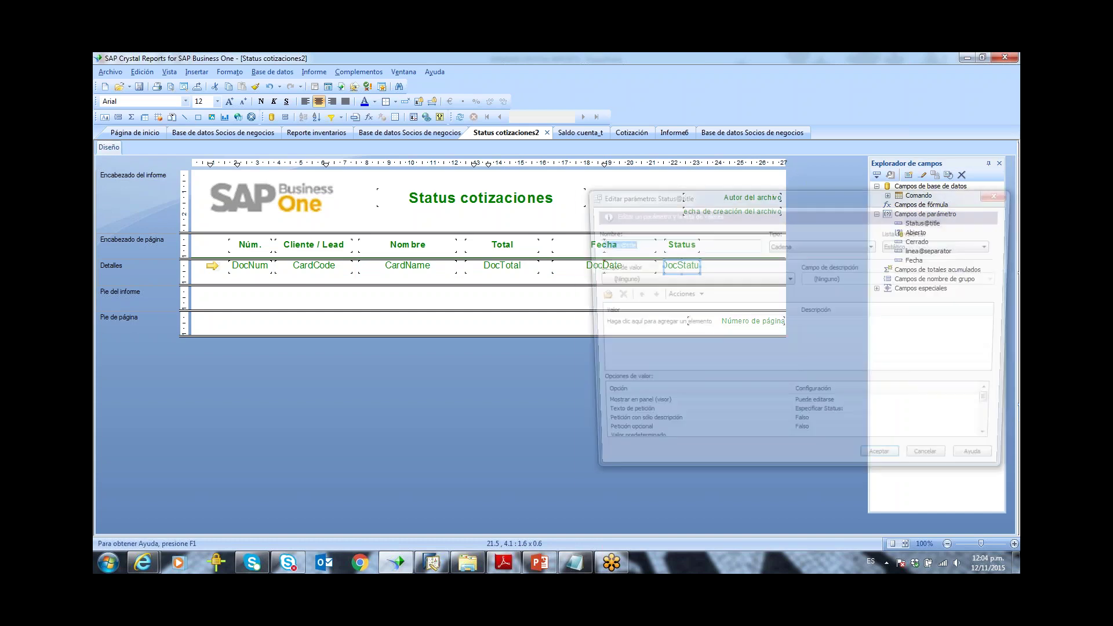
pyautogui.moveTo(888, 196); pyautogui.dragTo(707, 211)
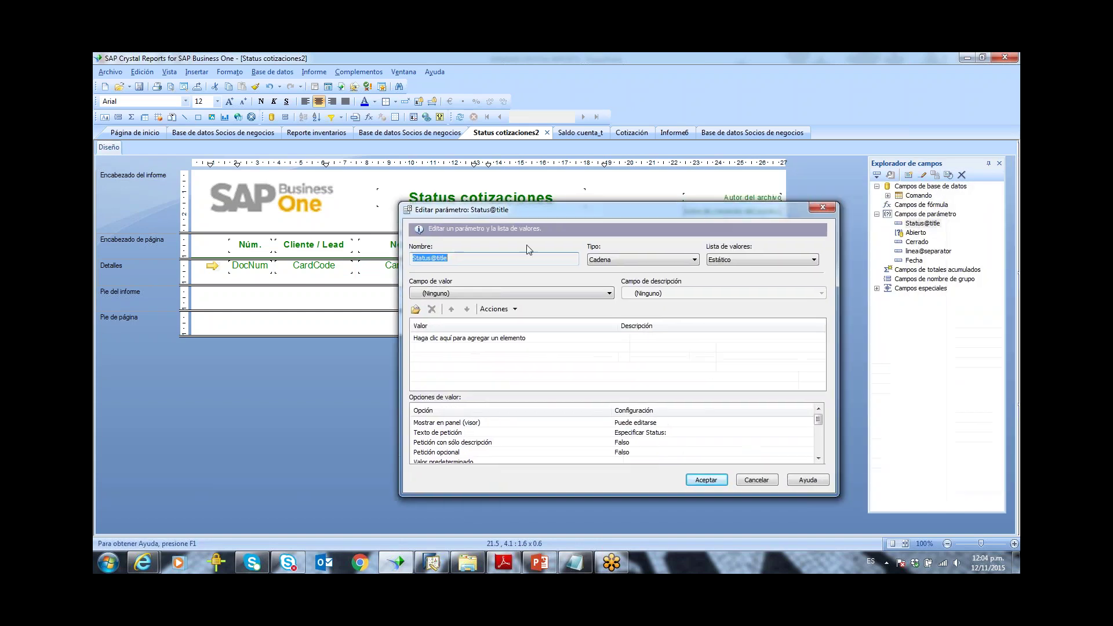
pyautogui.click(481, 258)
pyautogui.moveTo(430, 258); pyautogui.dragTo(401, 256)
pyautogui.click(471, 260)
pyautogui.moveTo(471, 259); pyautogui.dragTo(432, 258)
pyautogui.click(760, 479)
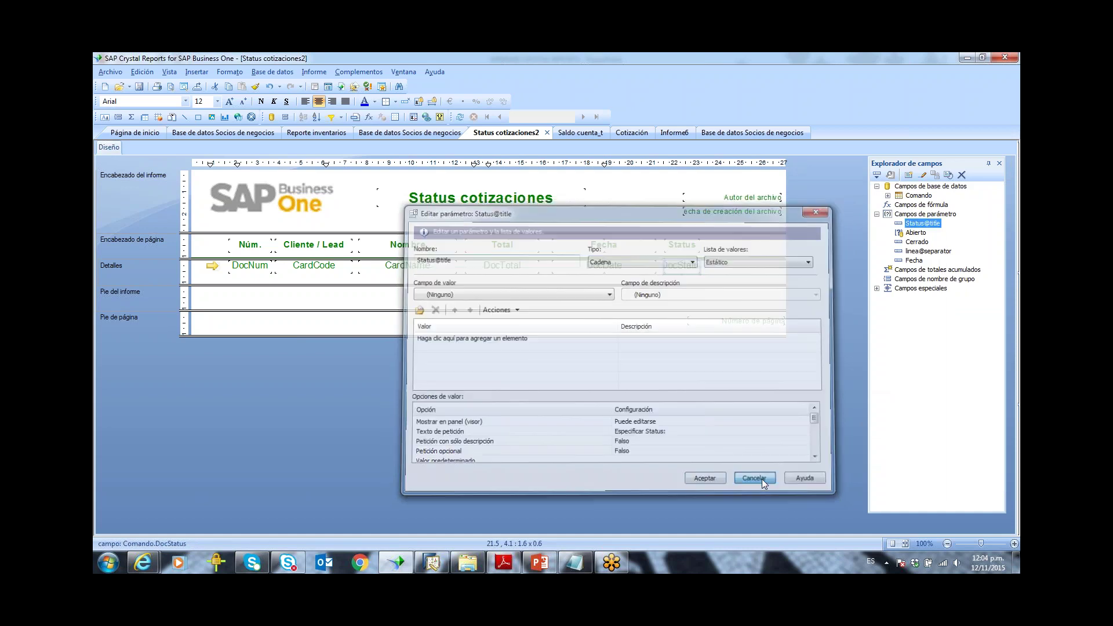
# Step: Open the Abierto parameter, review its name and Booleano type settings, and close the editor without changes
pyautogui.rightClick(916, 233)
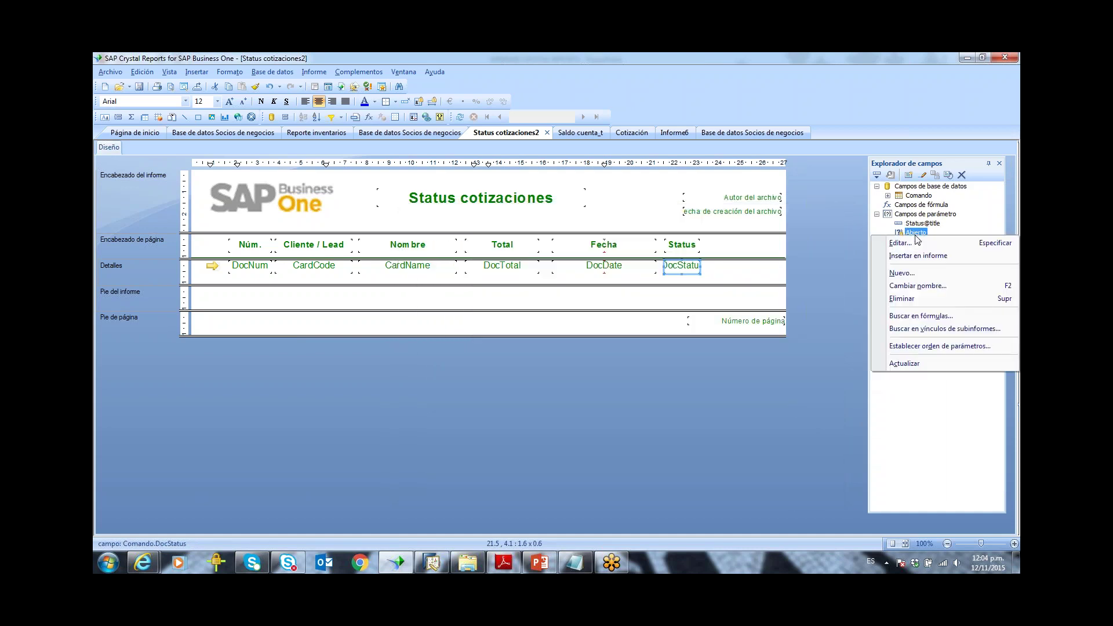
pyautogui.click(916, 243)
pyautogui.moveTo(914, 201); pyautogui.dragTo(692, 214)
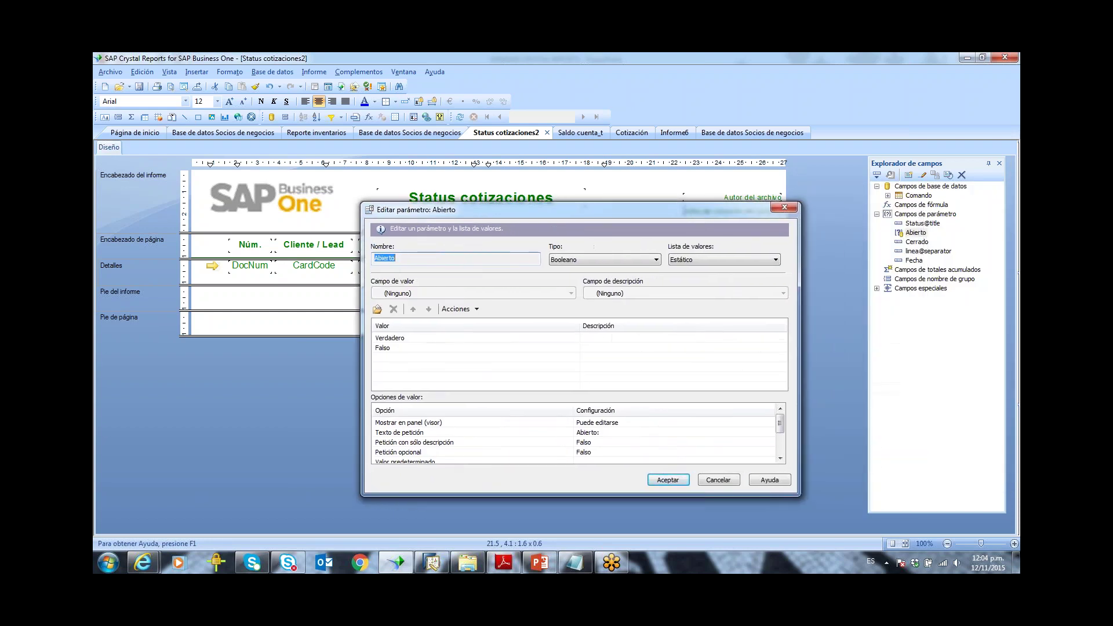
pyautogui.click(405, 260)
pyautogui.doubleClick(404, 259)
pyautogui.click(722, 482)
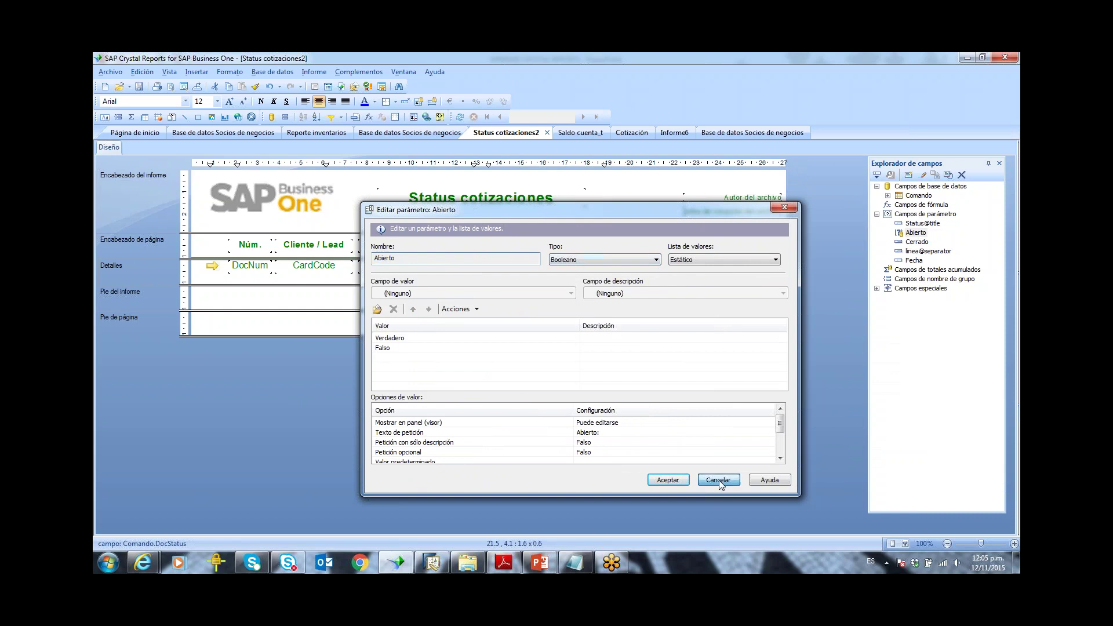
# Step: Open the Cerrado parameter, review its Booleano type and prompt text, and close the editor without changes
pyautogui.click(918, 241)
pyautogui.rightClick(918, 244)
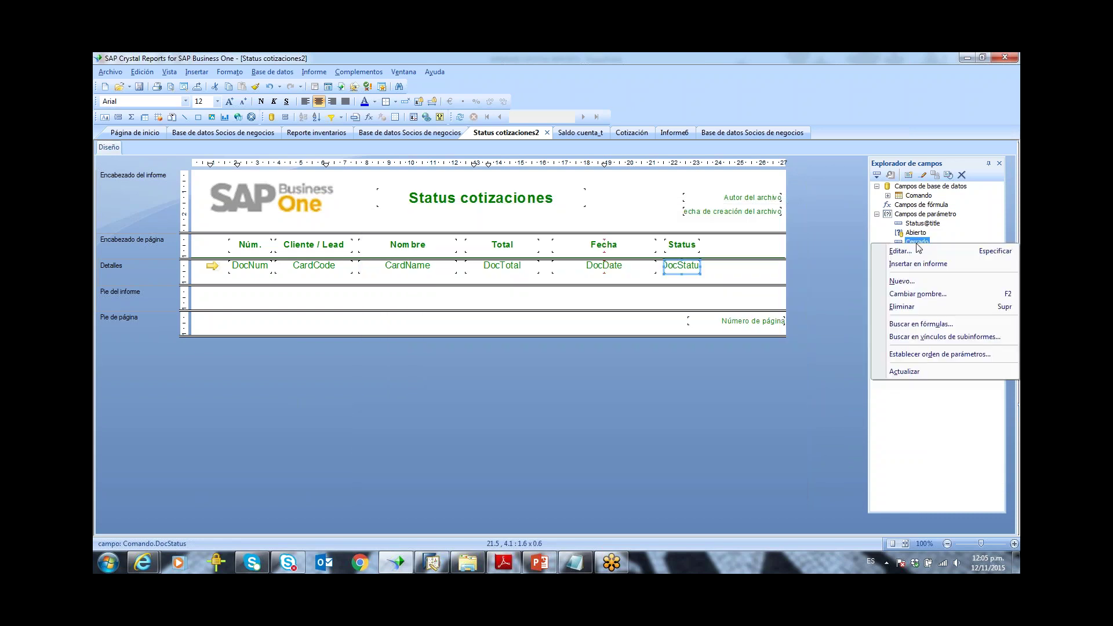
pyautogui.click(900, 251)
pyautogui.click(638, 247)
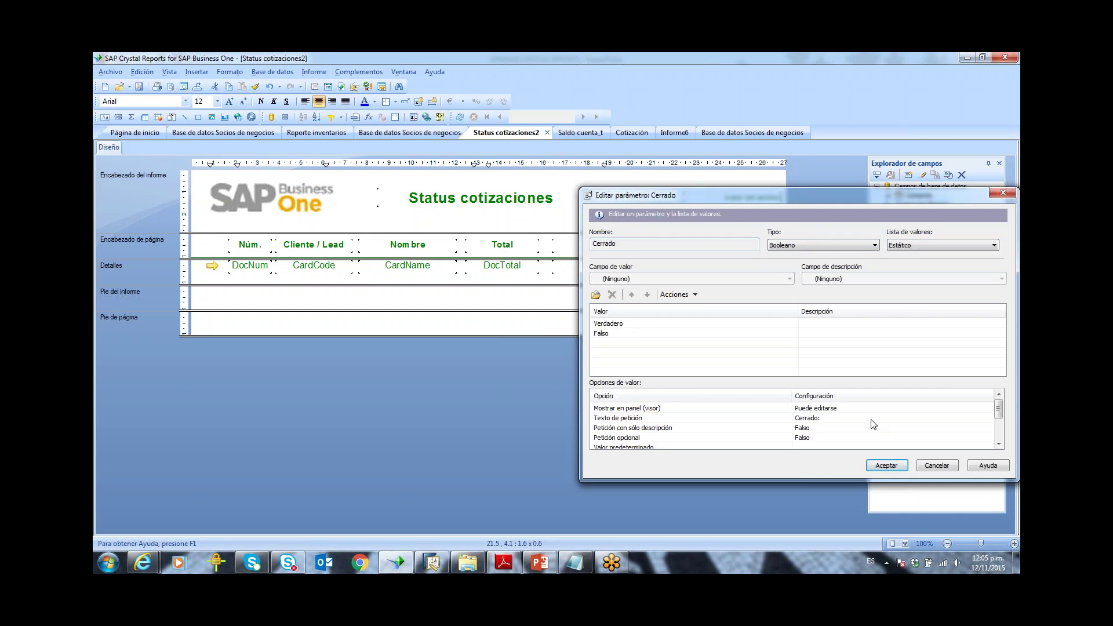
pyautogui.click(927, 467)
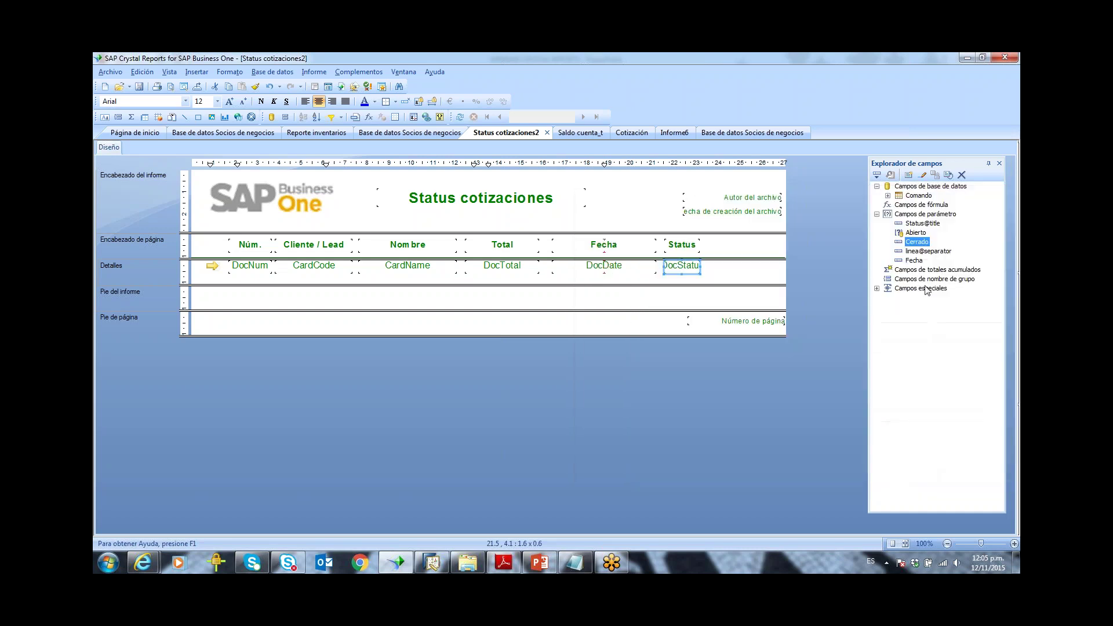
# Step: Open the linea@separator parameter, examine the separator token in its name, and cancel the editor
pyautogui.click(927, 251)
pyautogui.rightClick(926, 251)
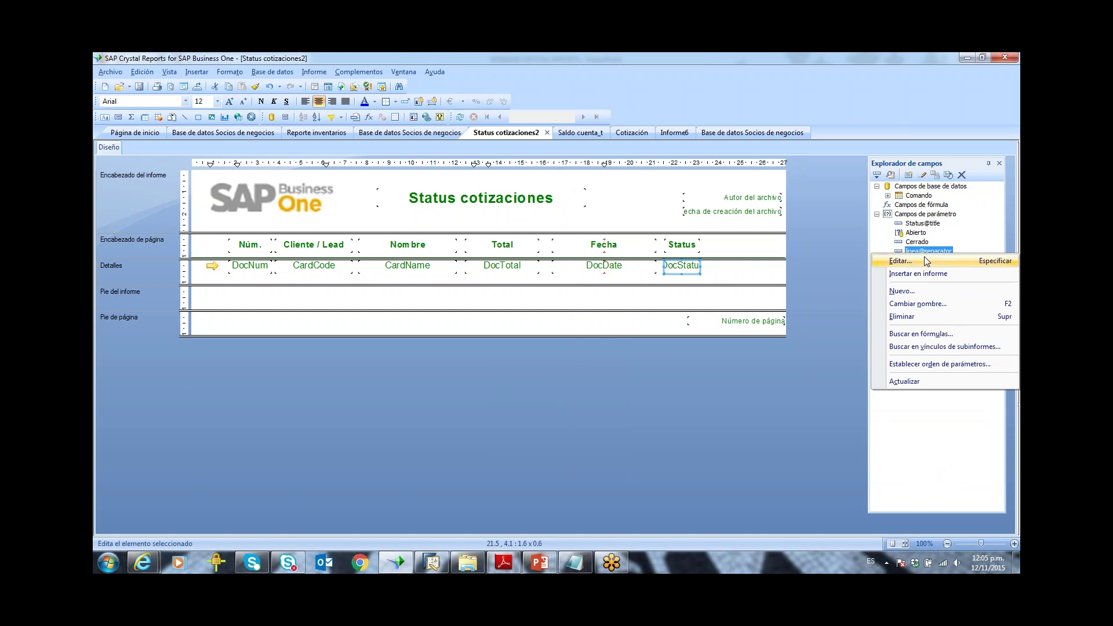
pyautogui.click(926, 261)
pyautogui.moveTo(868, 197); pyautogui.dragTo(687, 192)
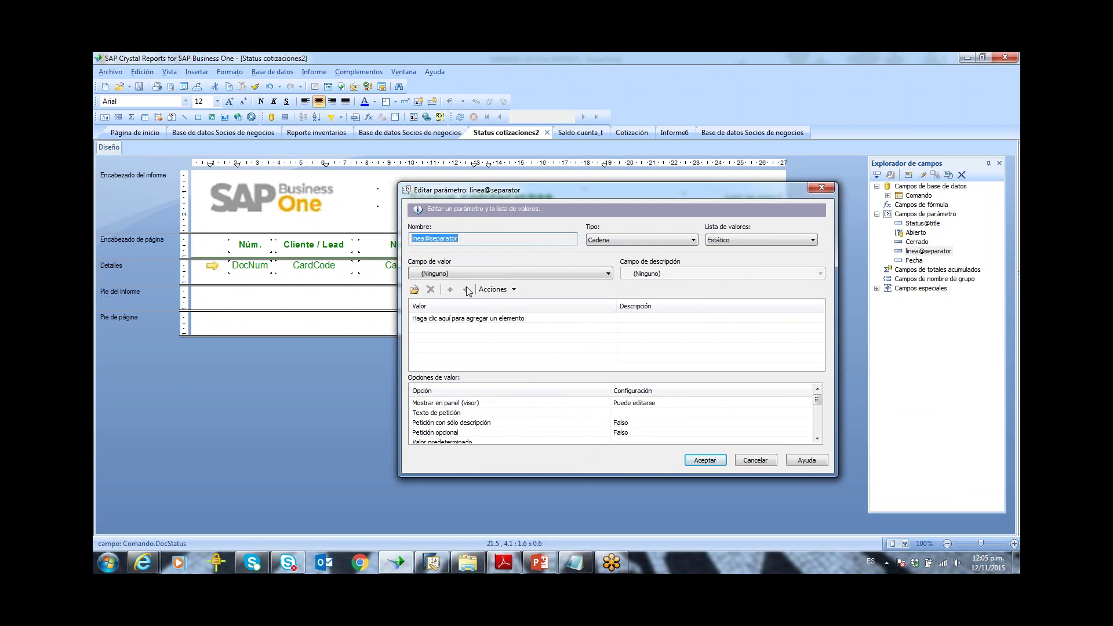
pyautogui.click(455, 240)
pyautogui.moveTo(426, 240)
pyautogui.mouseDown()
pyautogui.moveTo(411, 240)
pyautogui.moveTo(453, 240)
pyautogui.moveTo(434, 239)
pyautogui.mouseUp()
pyautogui.click(748, 460)
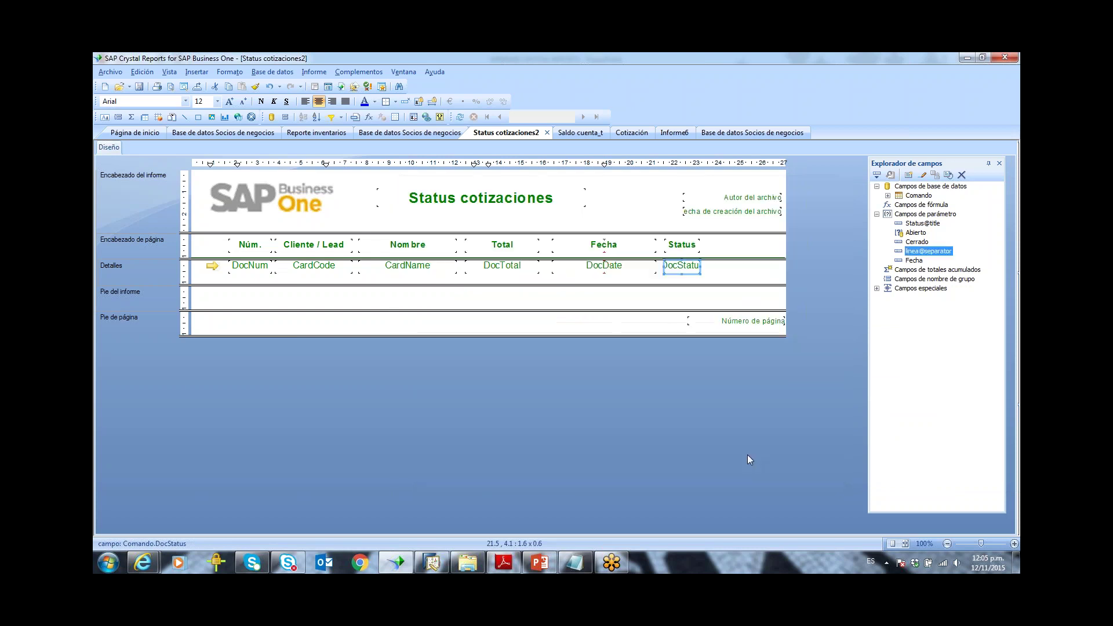
# Step: Open the Fecha parameter, review its name, date type and prompt text, and cancel the editor
pyautogui.rightClick(906, 261)
pyautogui.click(907, 265)
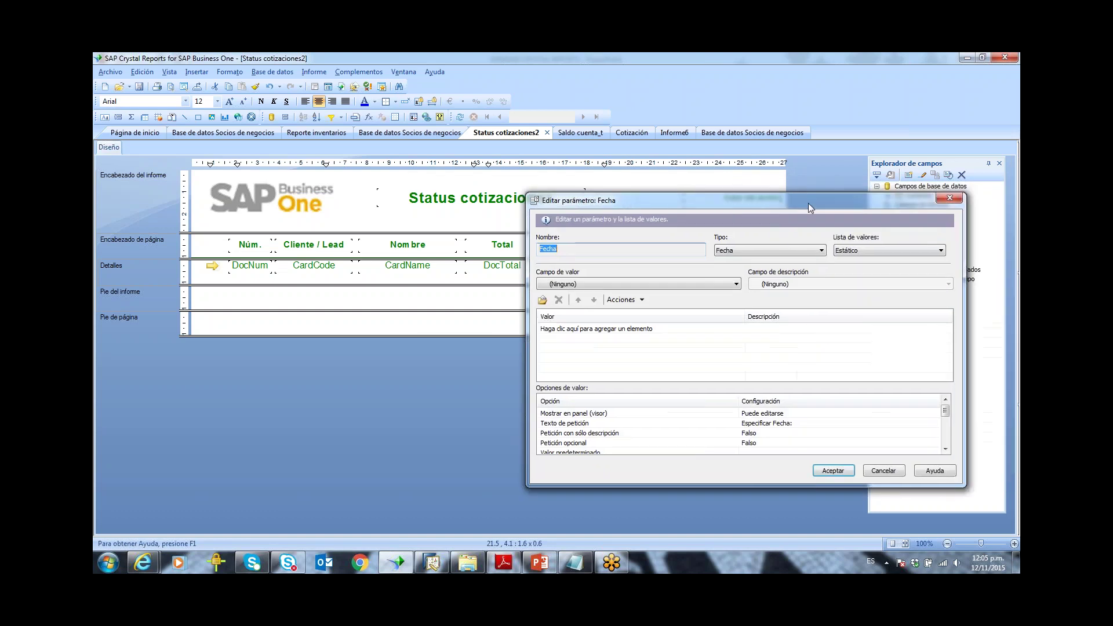
pyautogui.moveTo(809, 203); pyautogui.dragTo(607, 202)
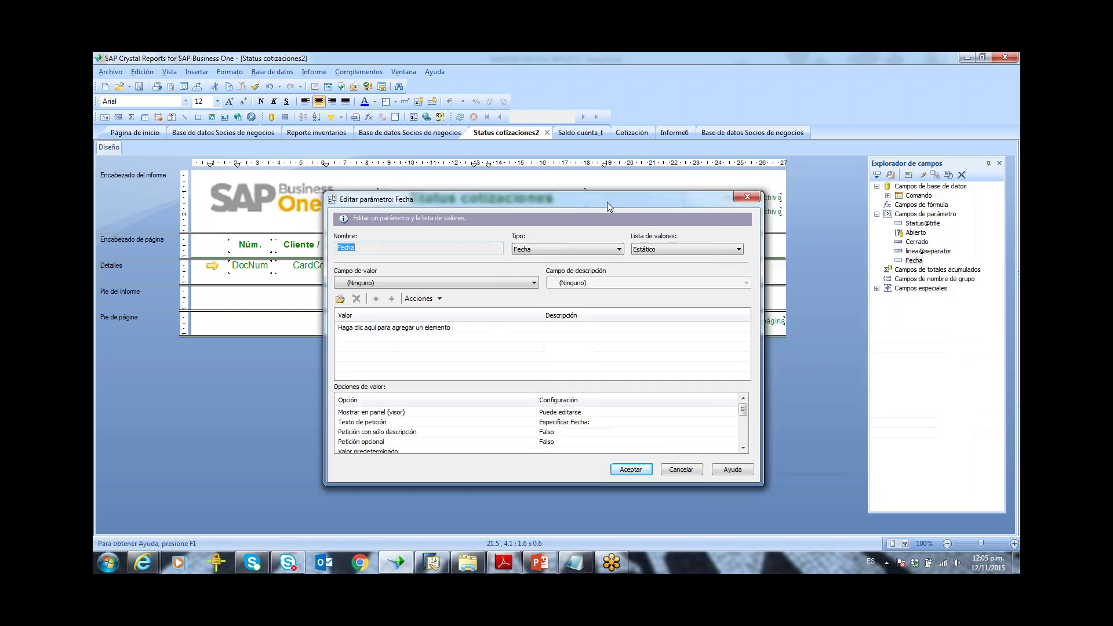
pyautogui.click(388, 250)
pyautogui.moveTo(388, 250); pyautogui.dragTo(333, 247)
pyautogui.click(620, 423)
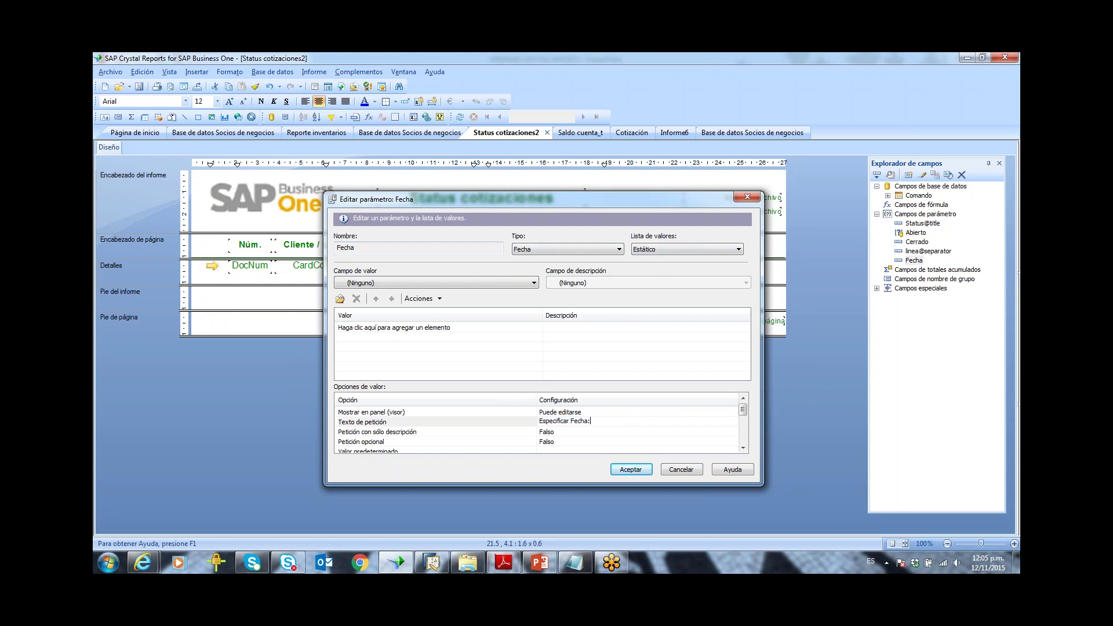
pyautogui.click(676, 473)
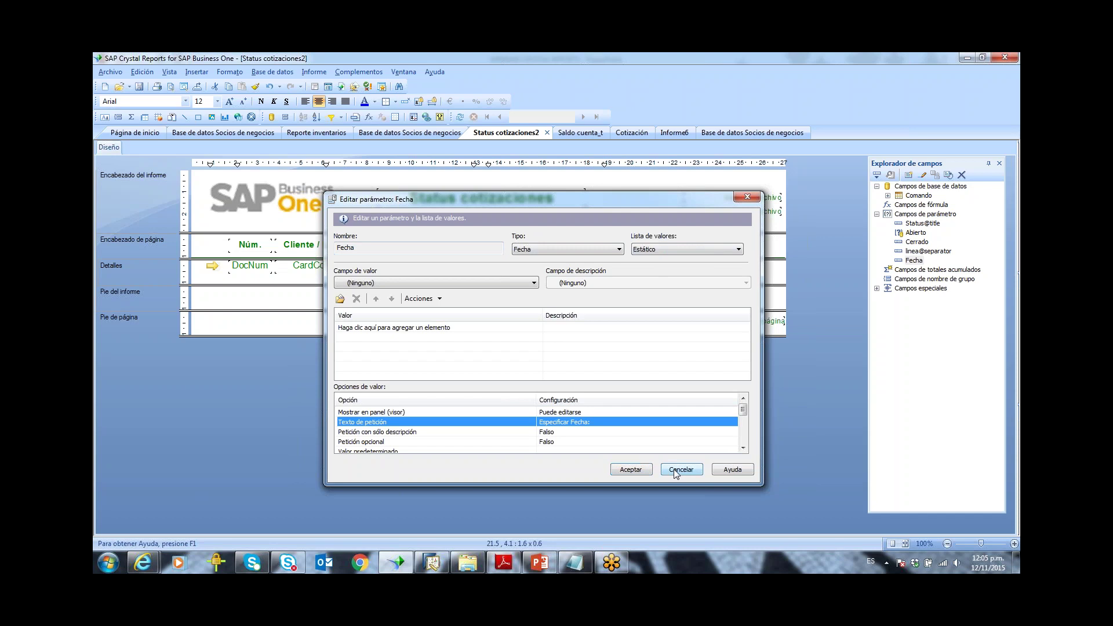
pyautogui.click(675, 471)
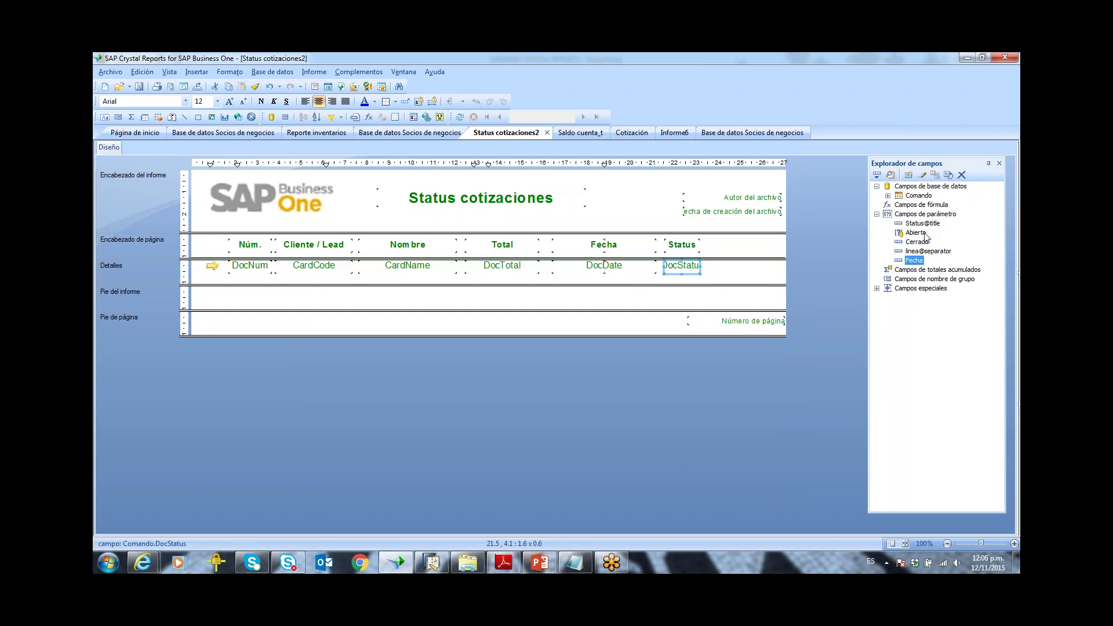
# Step: Open the parameter order settings for the report's parameter fields to review their sequence
pyautogui.rightClick(939, 214)
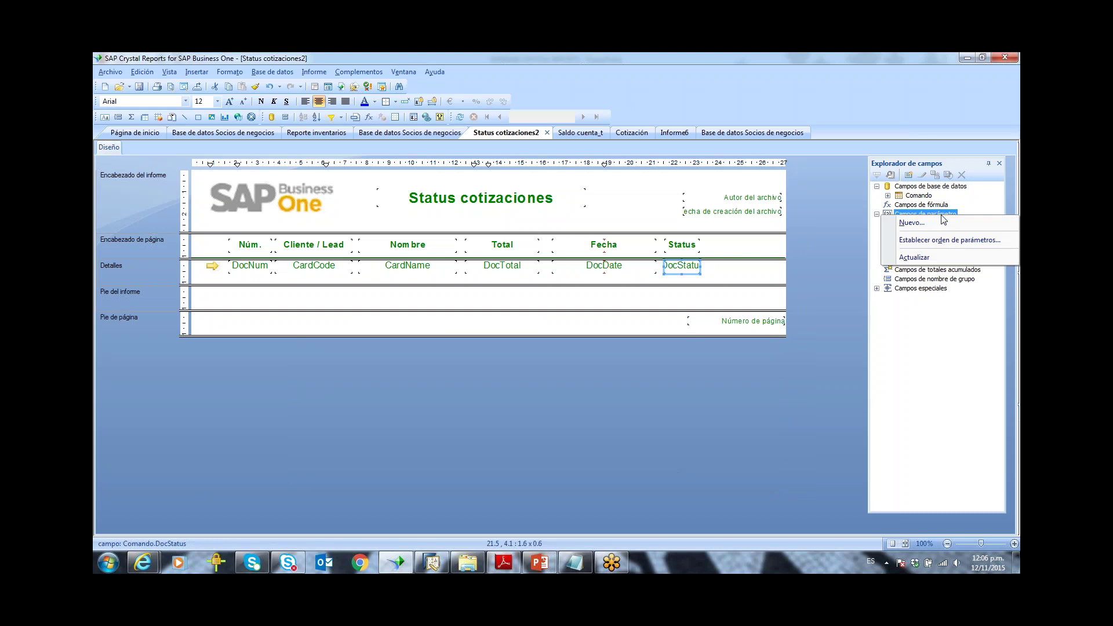
pyautogui.click(955, 242)
pyautogui.moveTo(904, 269); pyautogui.dragTo(762, 314)
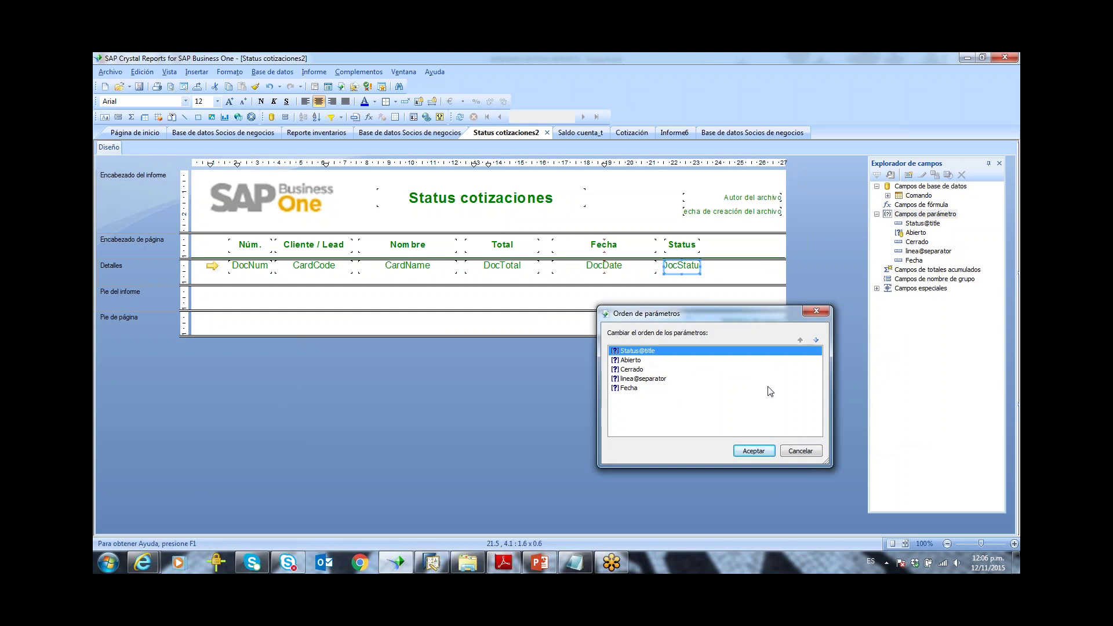
# Step: Move the Status@title parameter to the end of the parameter order, return it to first place, and accept the order
pyautogui.click(817, 341)
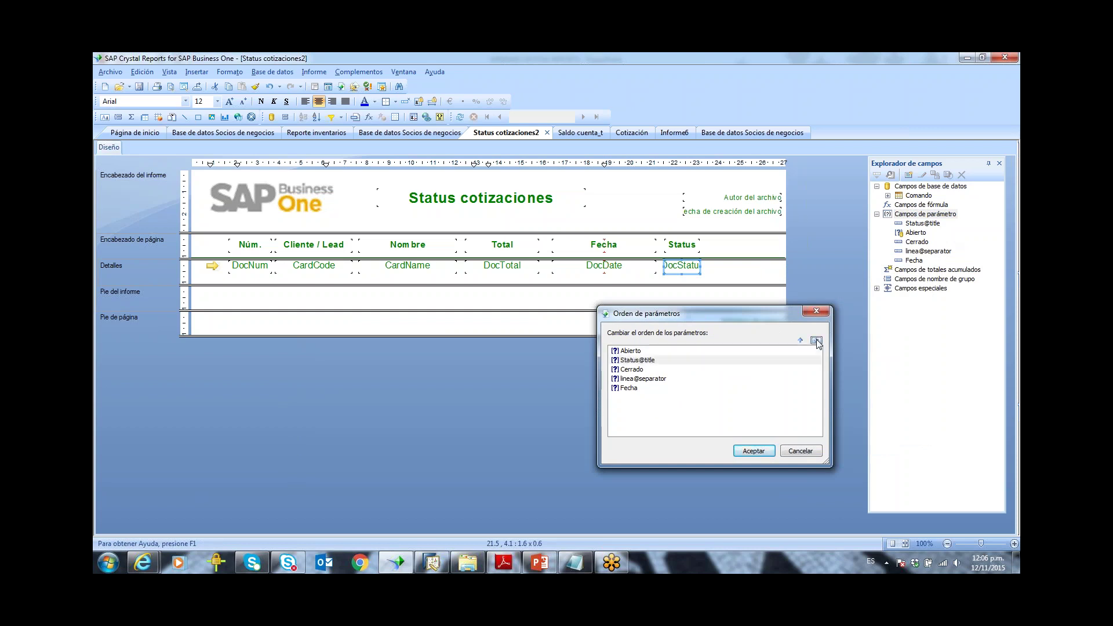
pyautogui.click(816, 341)
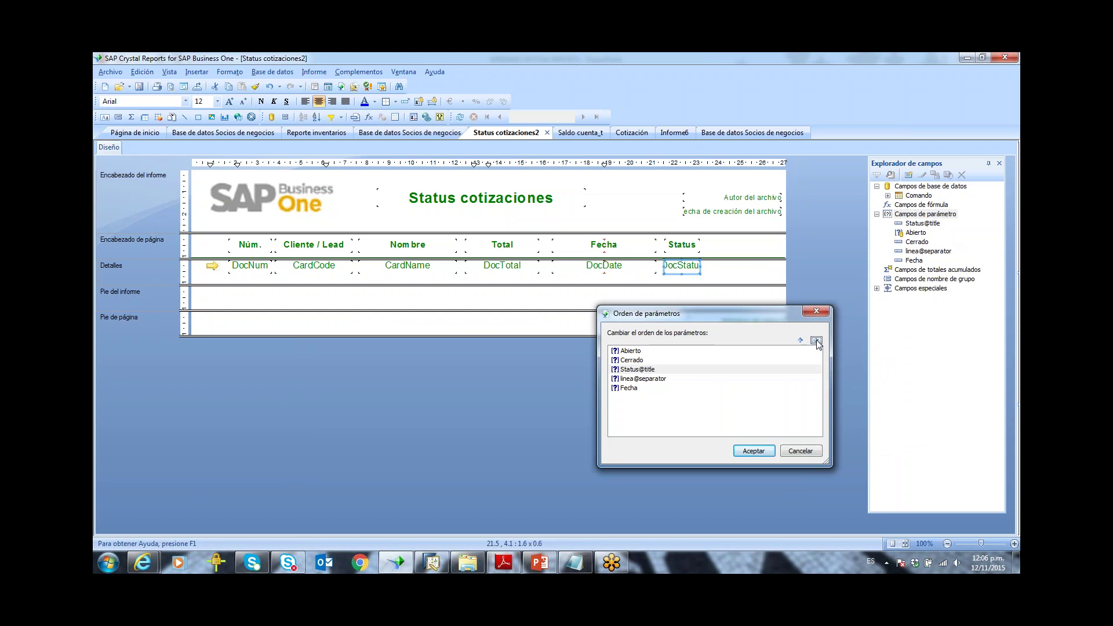
pyautogui.click(817, 341)
pyautogui.click(817, 341)
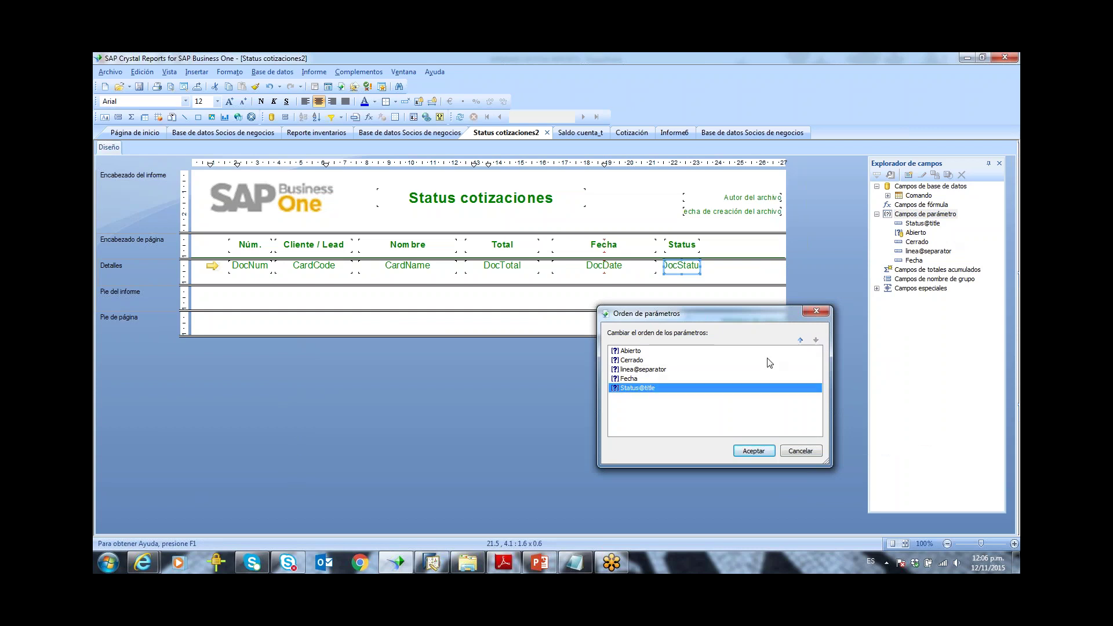
pyautogui.click(801, 340)
pyautogui.click(801, 341)
pyautogui.click(800, 340)
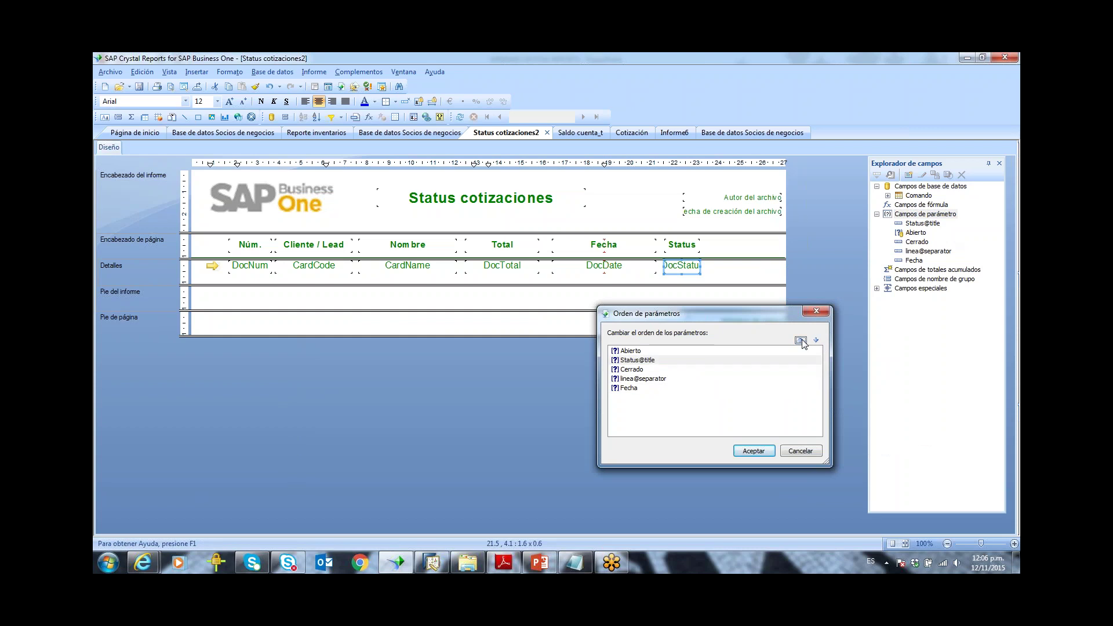
pyautogui.click(801, 340)
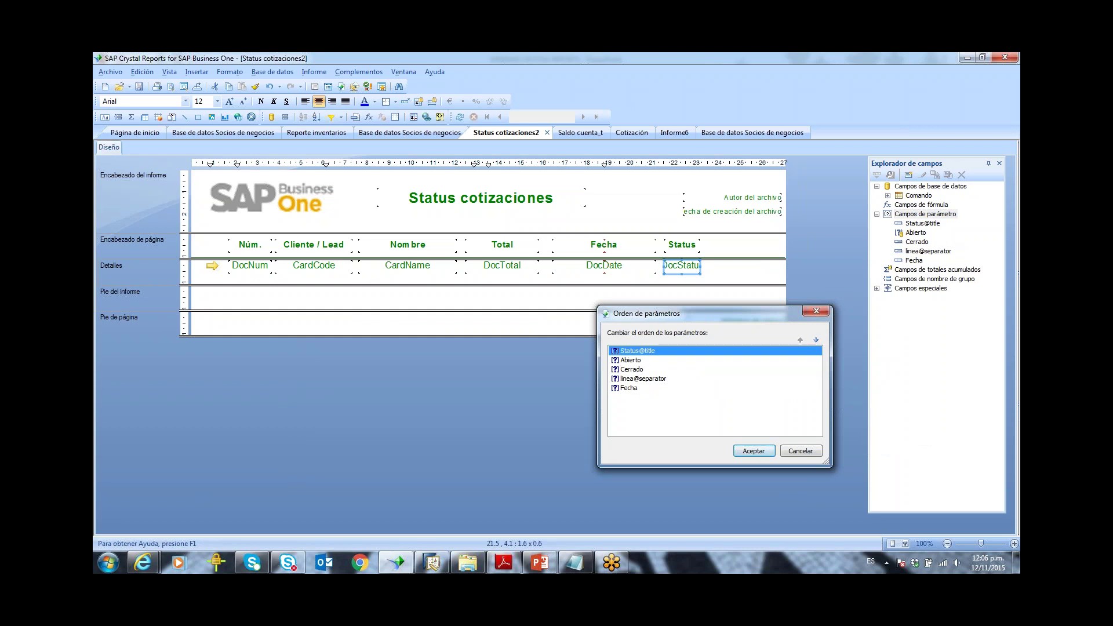
pyautogui.click(754, 451)
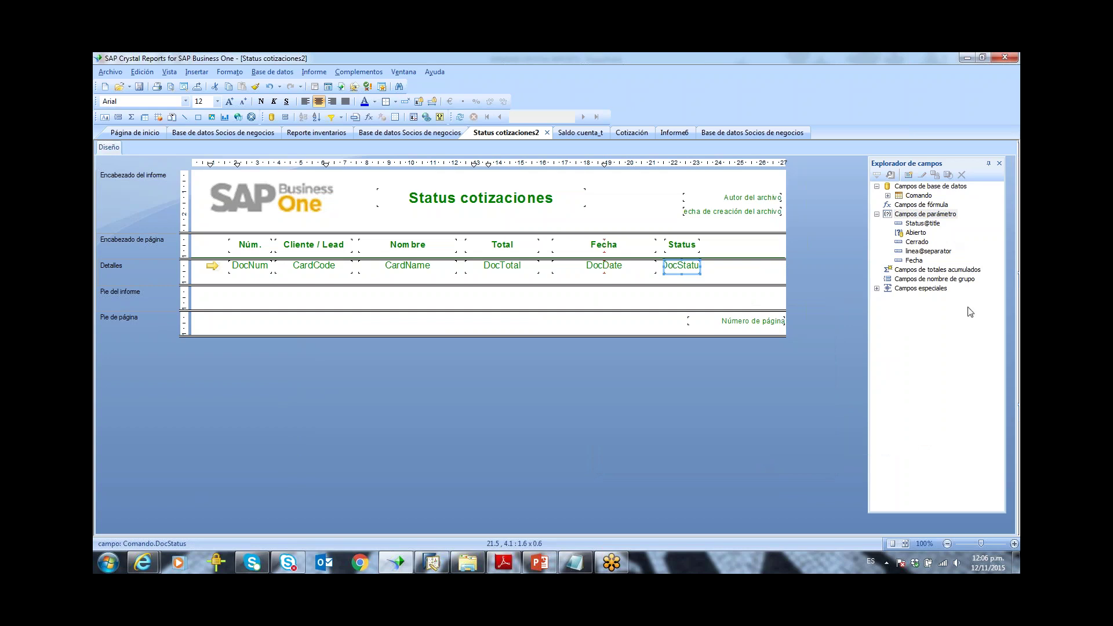
# Step: Examine the record selection conditions, the fields available for a new condition, and the IF formula using the Abierto parameter
pyautogui.click(916, 234)
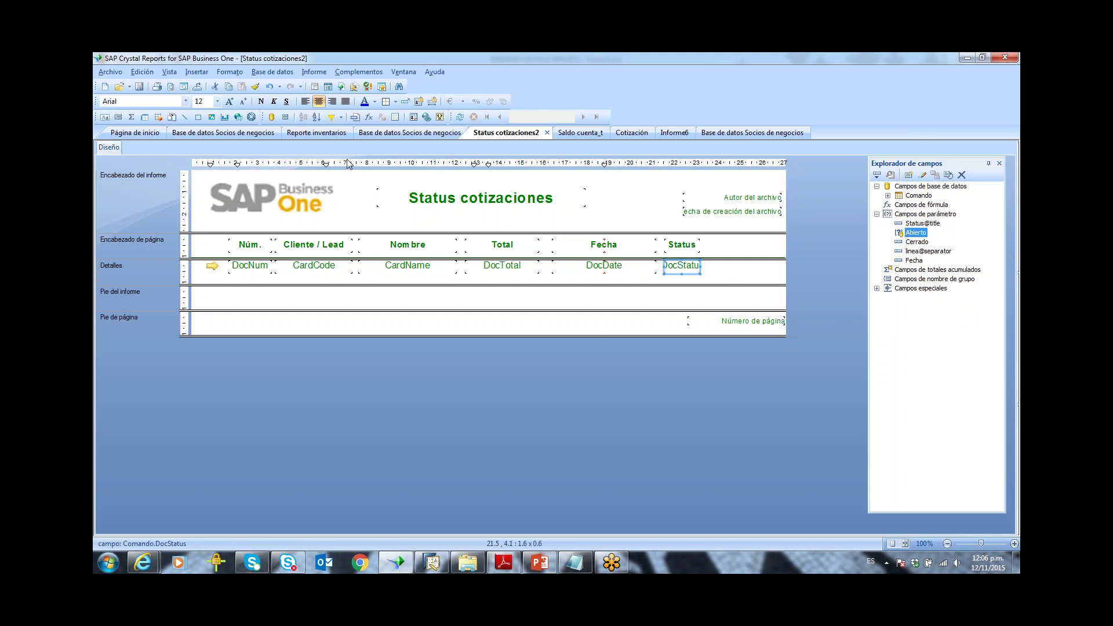
pyautogui.click(332, 118)
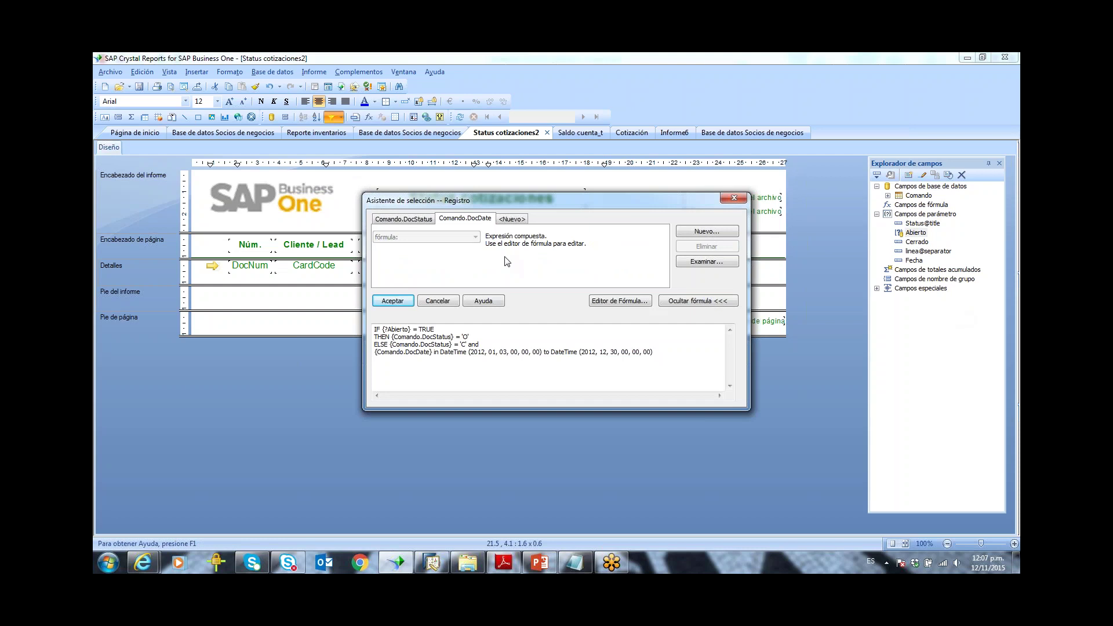
pyautogui.click(421, 222)
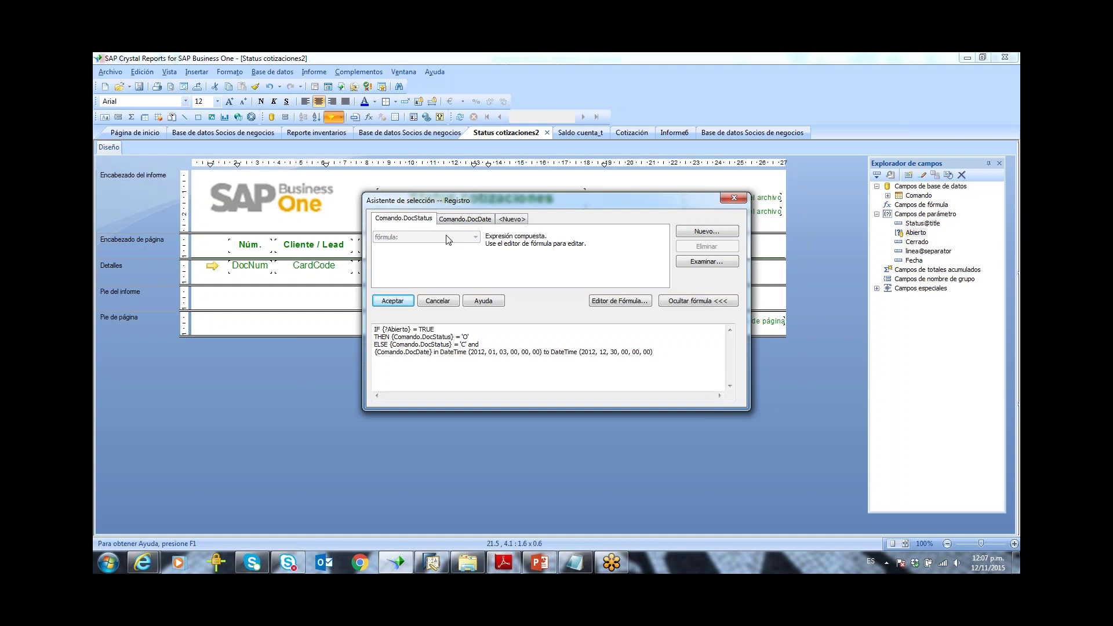
pyautogui.click(521, 221)
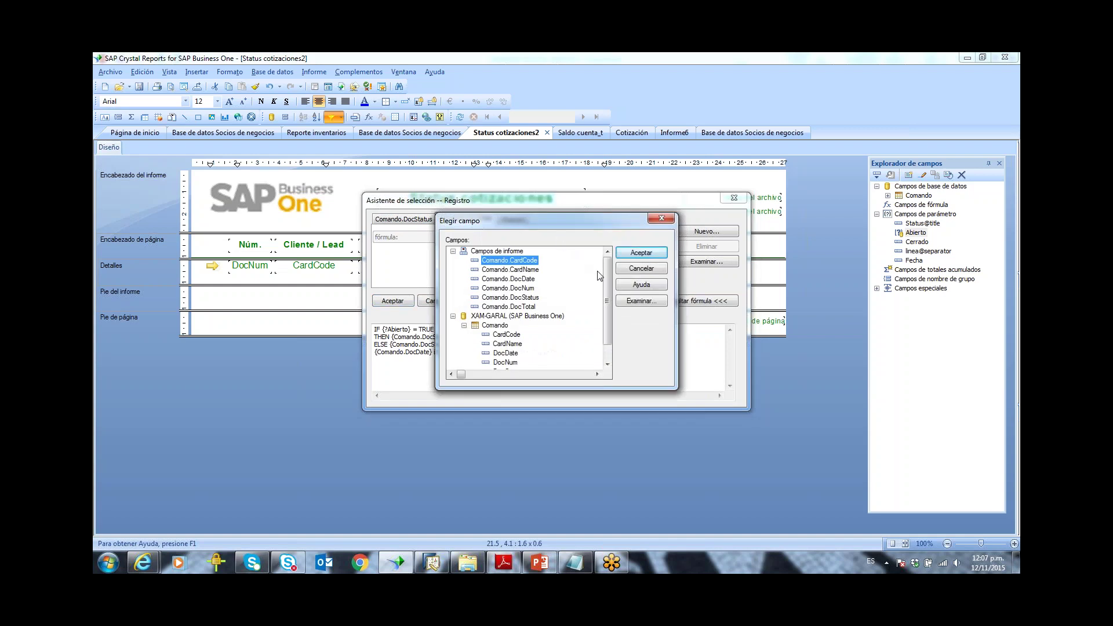
pyautogui.click(510, 298)
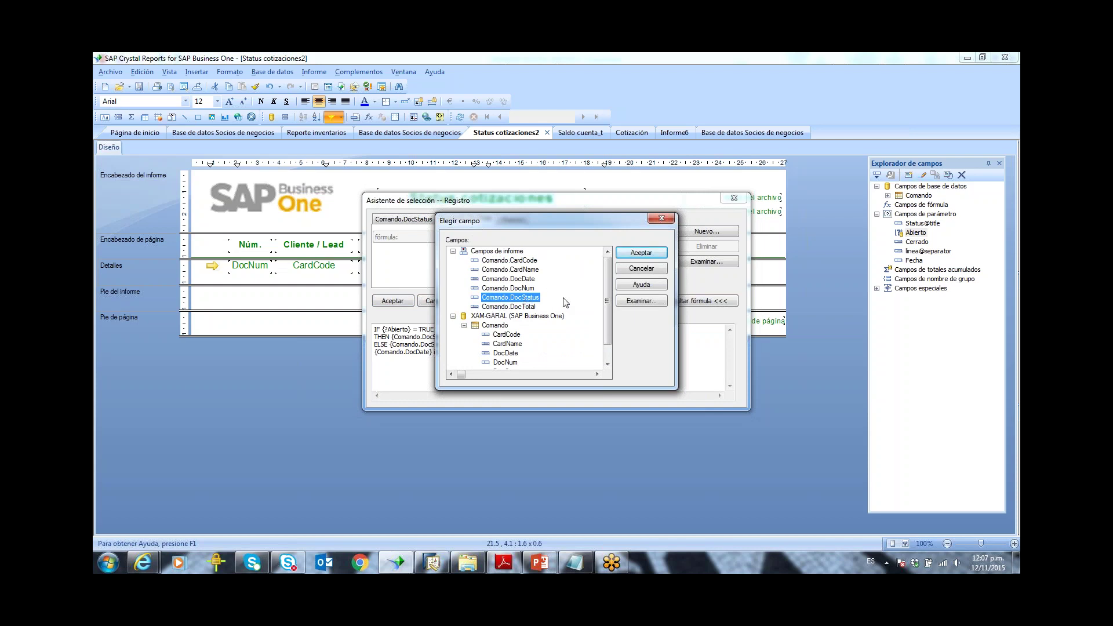
pyautogui.click(629, 269)
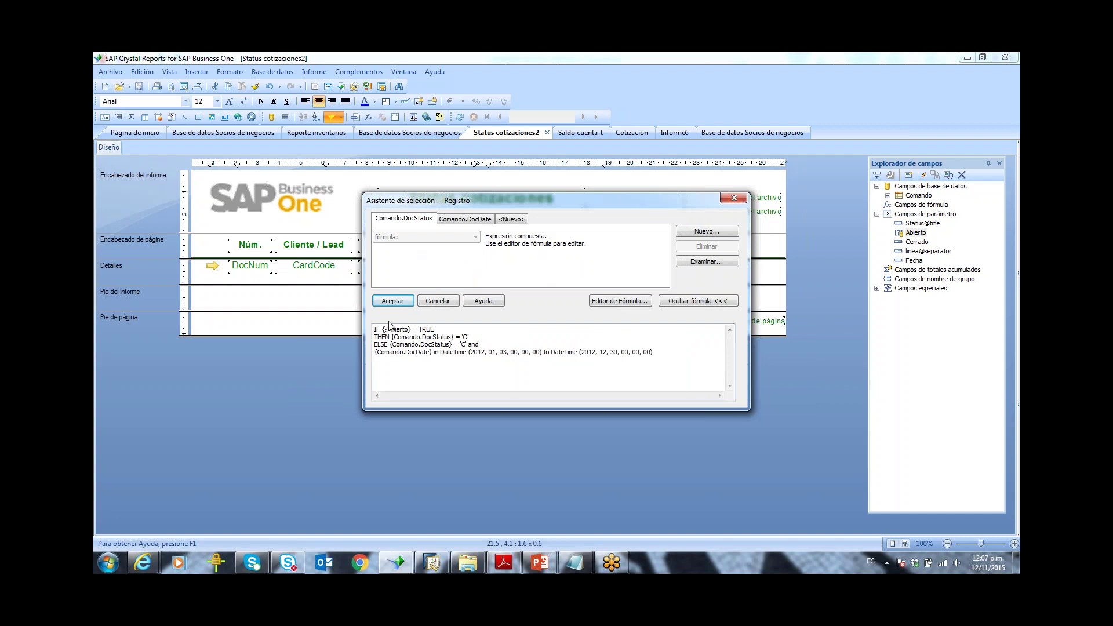
pyautogui.moveTo(470, 337); pyautogui.dragTo(375, 329)
pyautogui.click(474, 338)
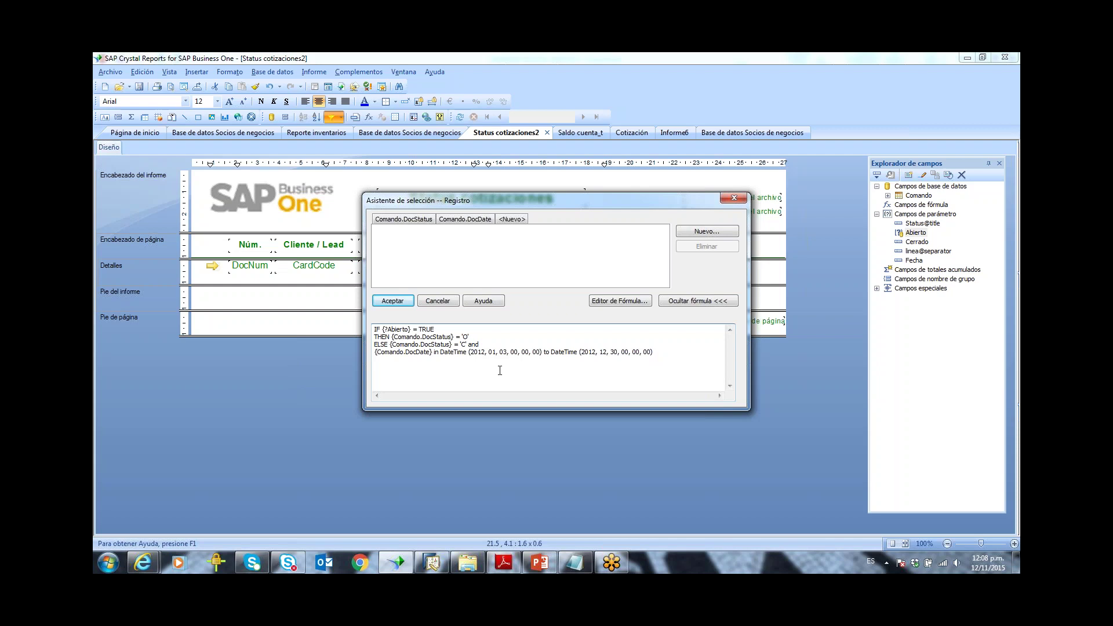
pyautogui.click(735, 197)
# Step: Preview the Status cotizaciones2 report in SAP Business One and move its selection criteria dialog higher up
pyautogui.click(374, 72)
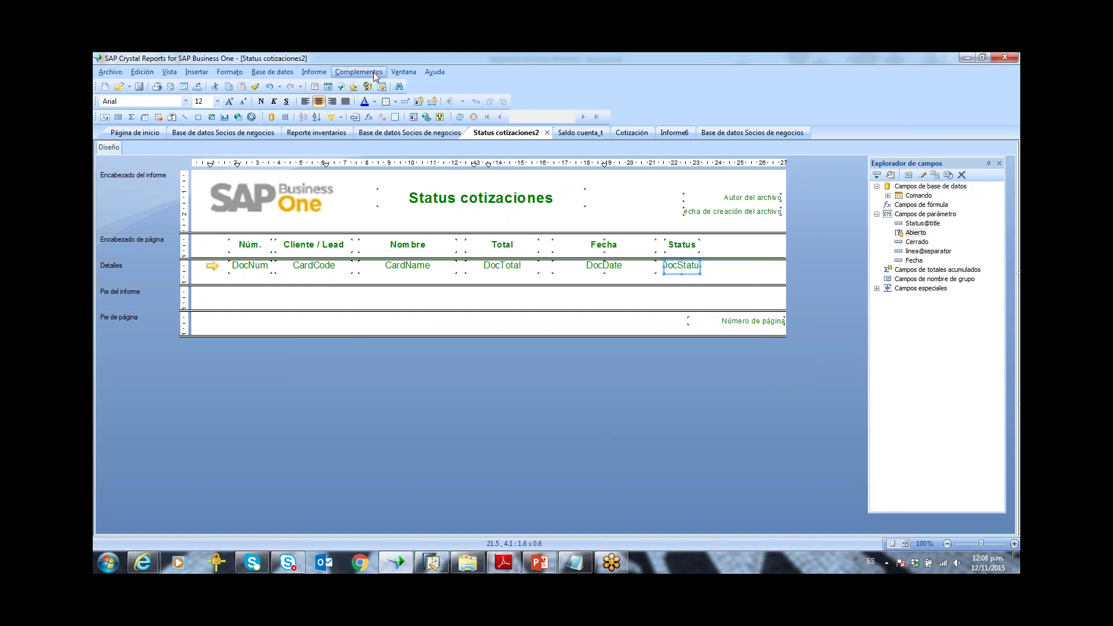
pyautogui.moveTo(382, 85)
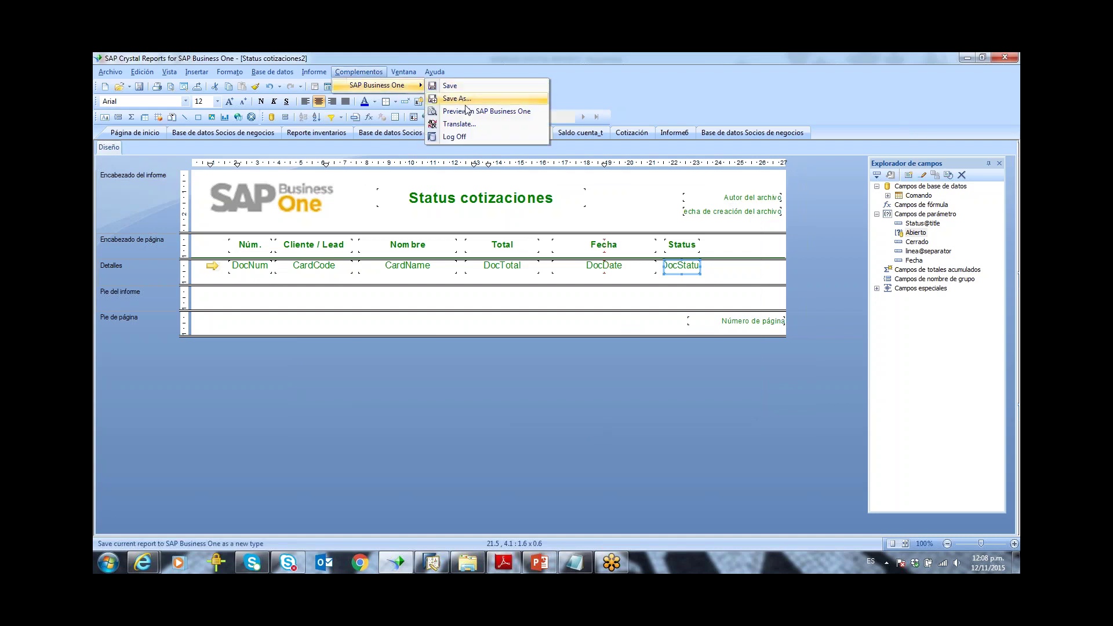
pyautogui.click(452, 89)
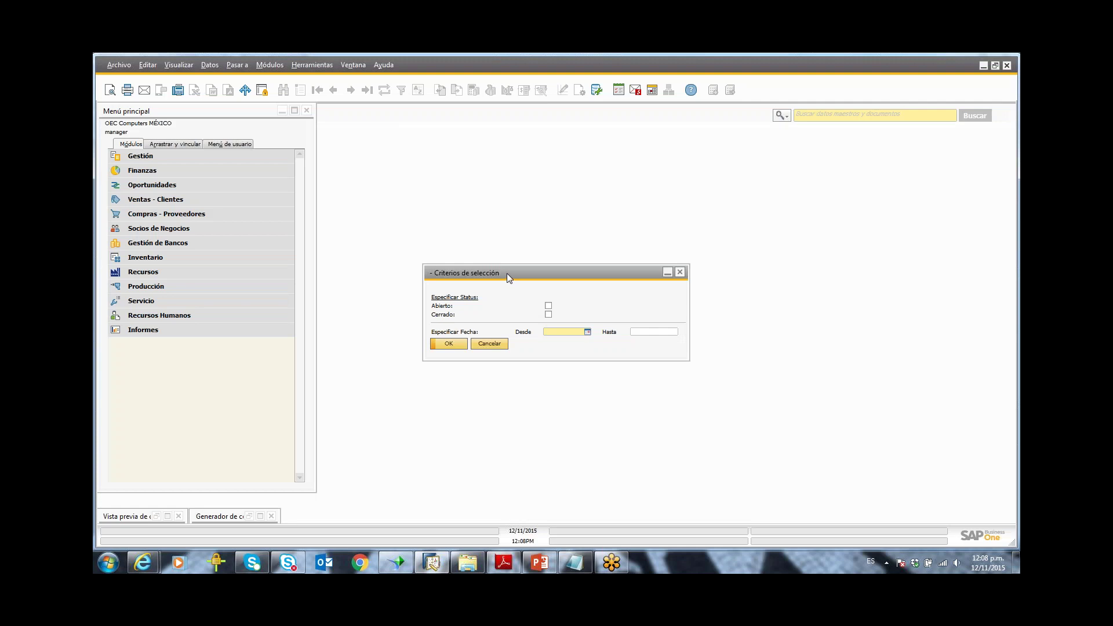
pyautogui.moveTo(507, 273); pyautogui.dragTo(514, 231)
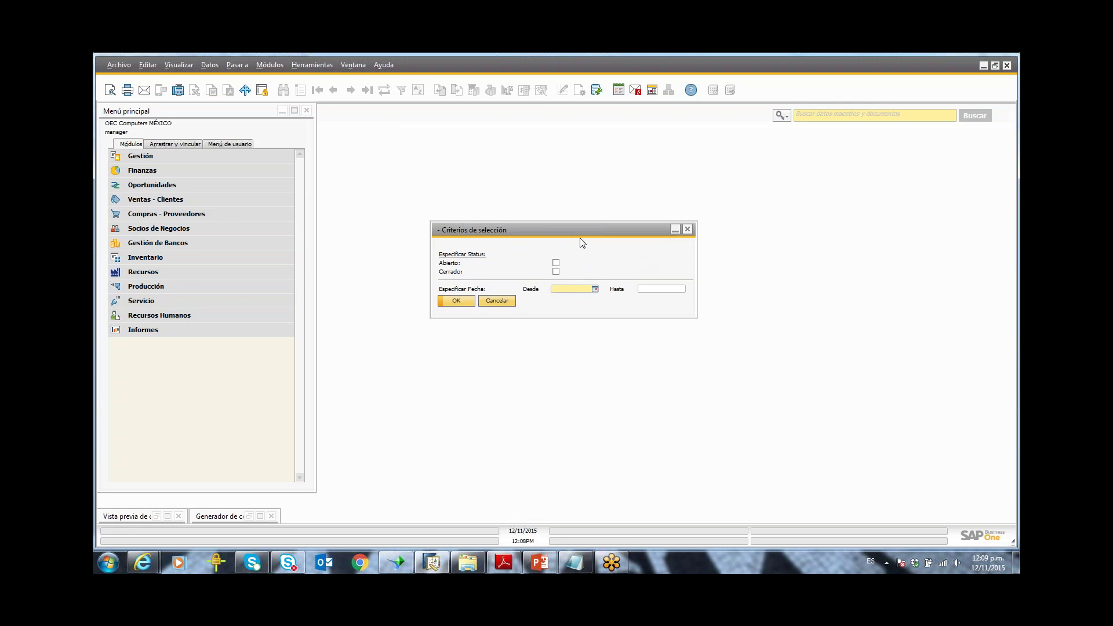
# Step: Set the selection criteria to Abierto status with dates from 01/01/2012 to 31/12/2012
pyautogui.click(556, 264)
pyautogui.click(557, 269)
pyautogui.click(556, 265)
pyautogui.write('0')
pyautogui.write('1/01/20')
pyautogui.write('12012')
pyautogui.press('Tab')
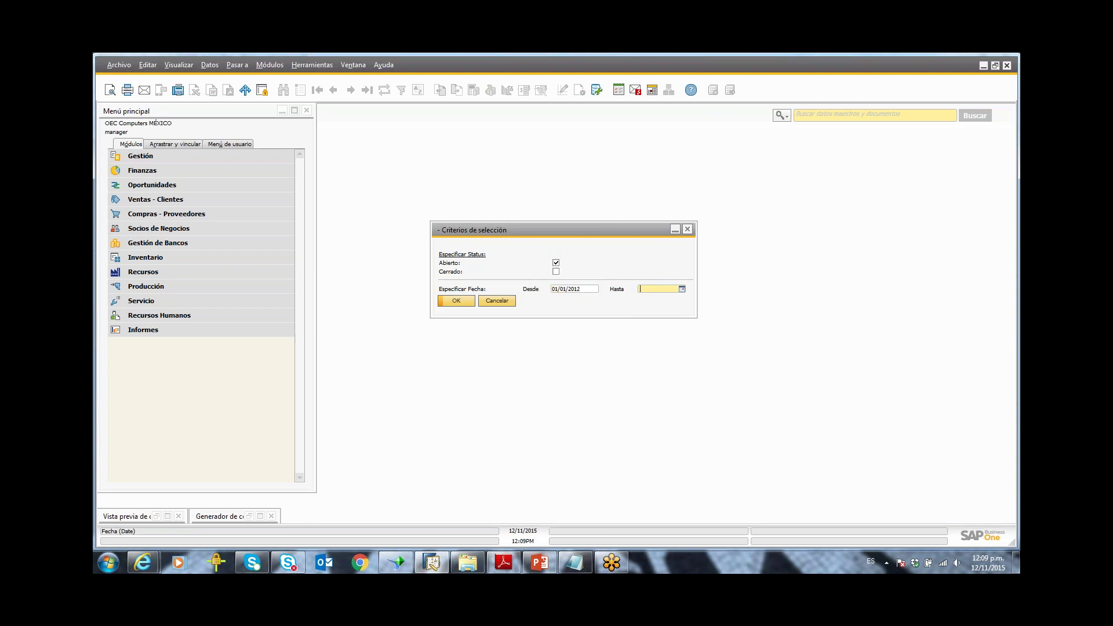
pyautogui.write('31/12/2012201')
pyautogui.press('Tab')
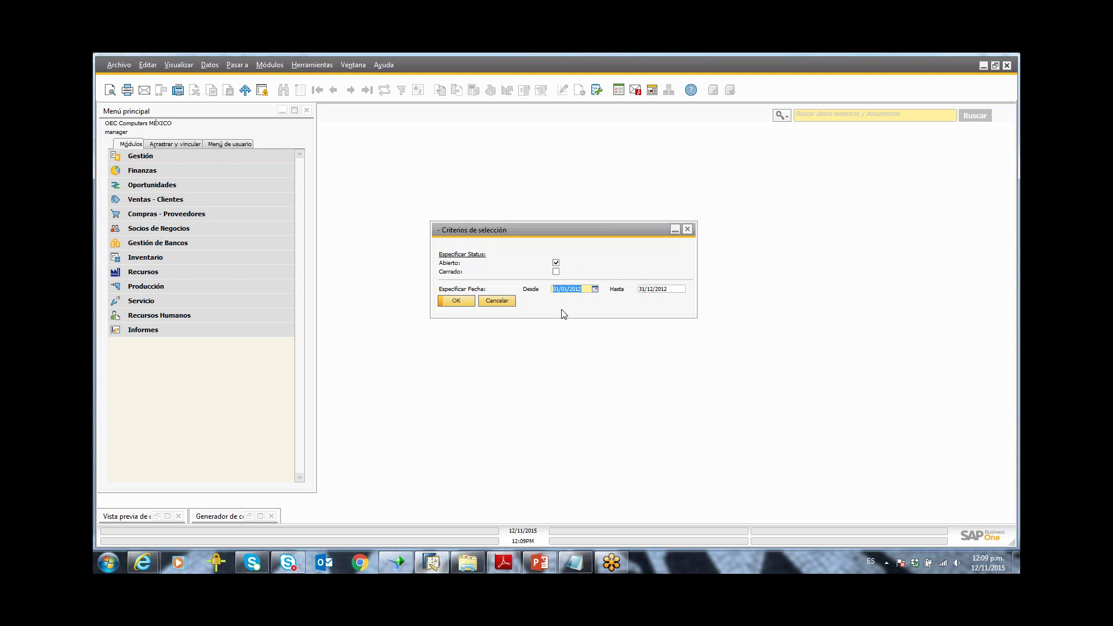
# Step: Generate the Status cotizaciones report with these criteria, review the listed quotations, and close the report
pyautogui.click(468, 300)
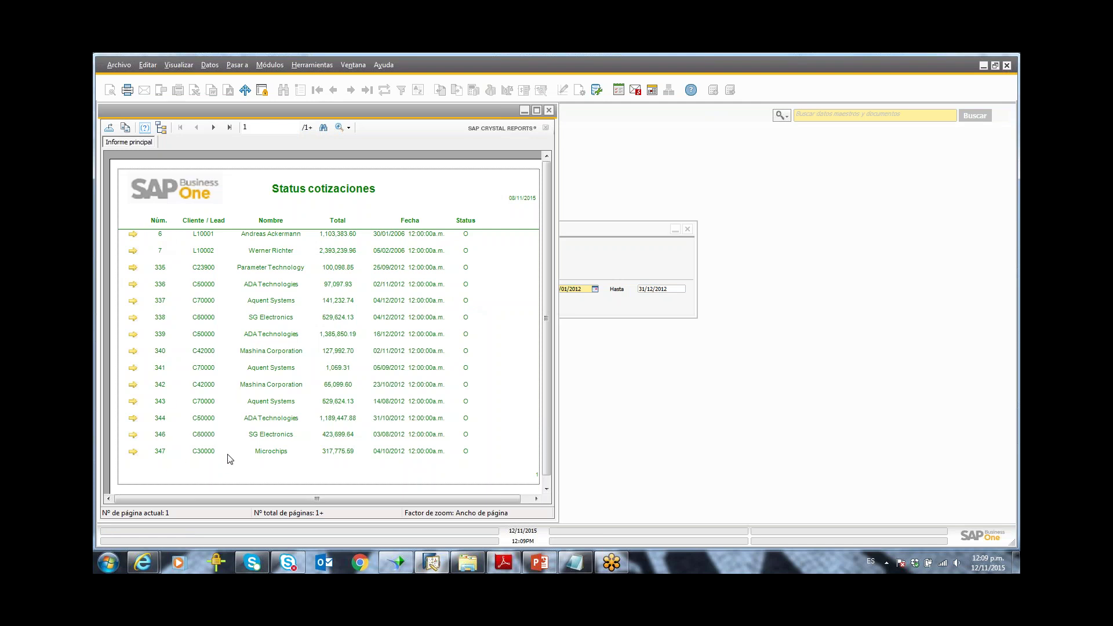
pyautogui.click(192, 302)
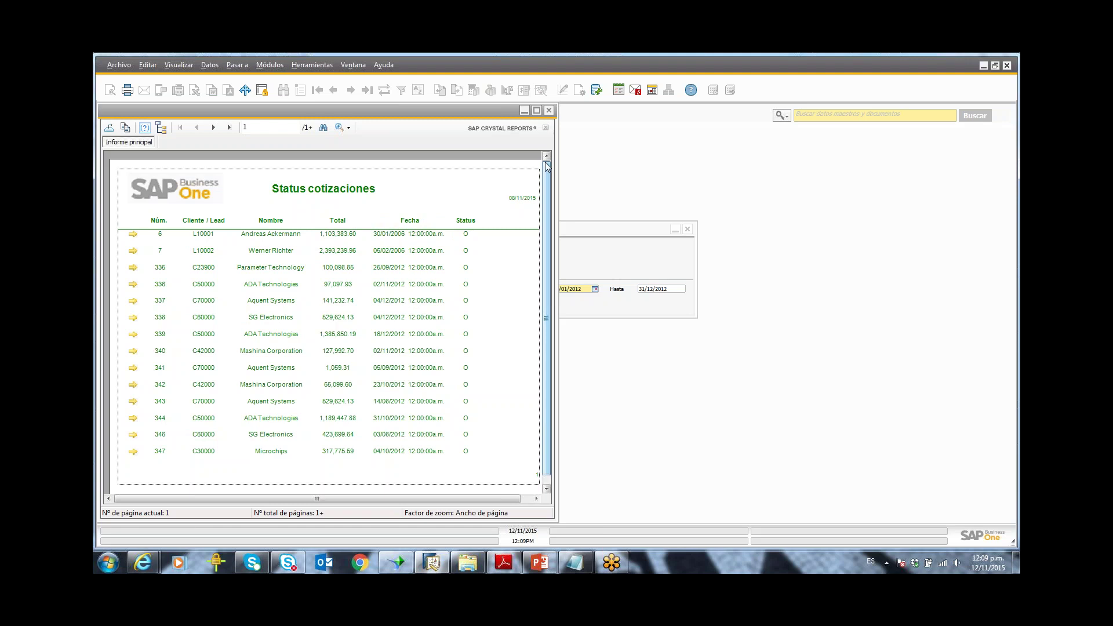
pyautogui.click(550, 112)
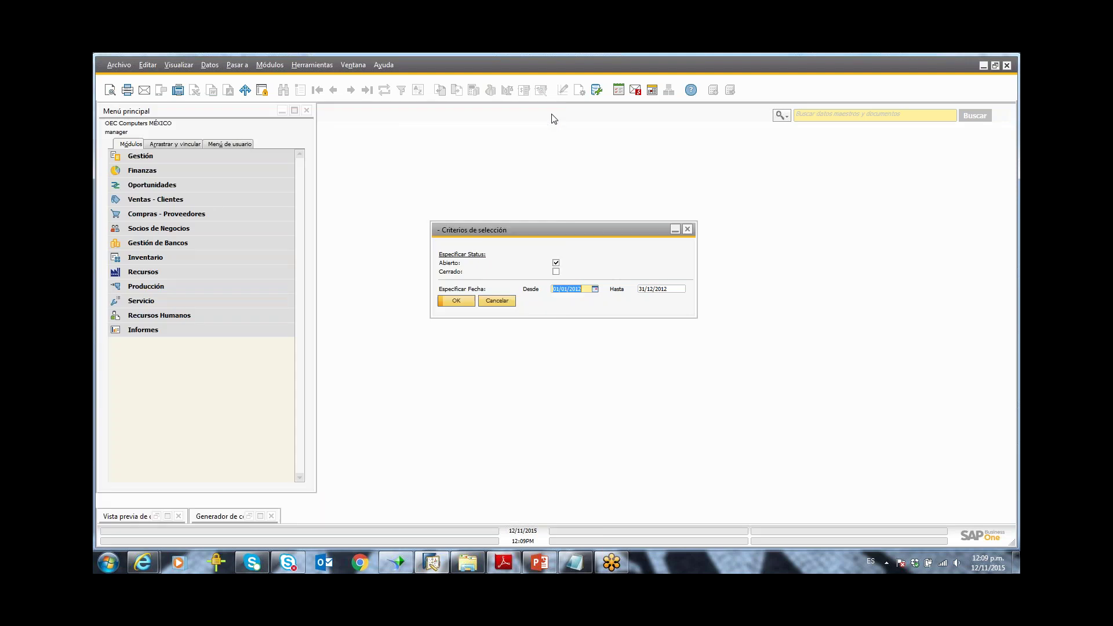
# Step: Check the calendar selector of the Hasta date field and cancel the selection criteria
pyautogui.press('End')
pyautogui.click(650, 289)
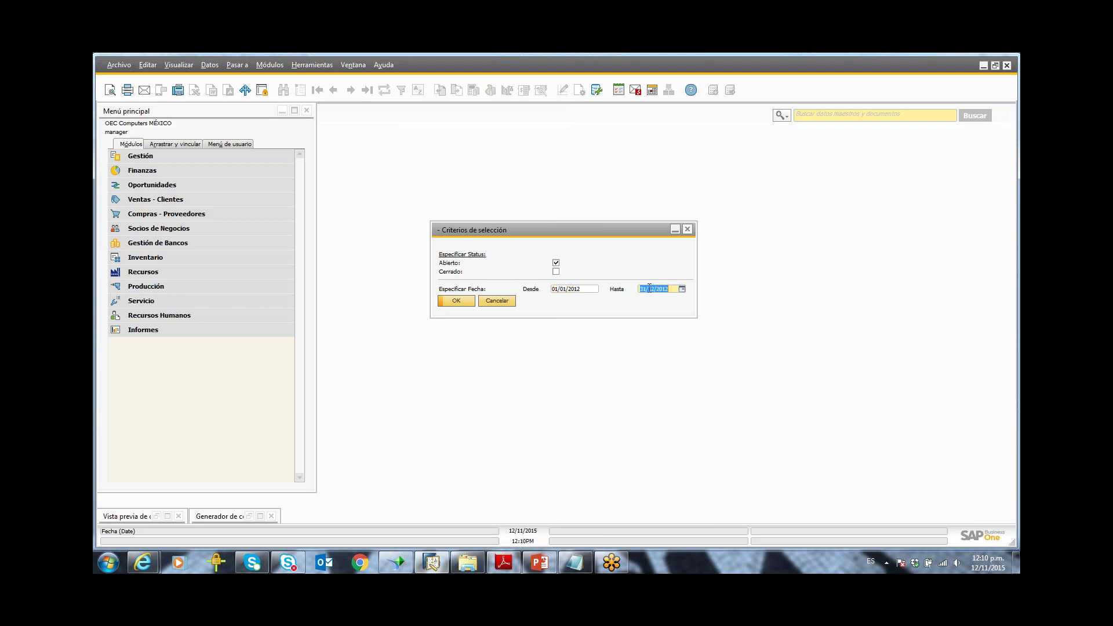
pyautogui.click(670, 289)
pyautogui.click(684, 290)
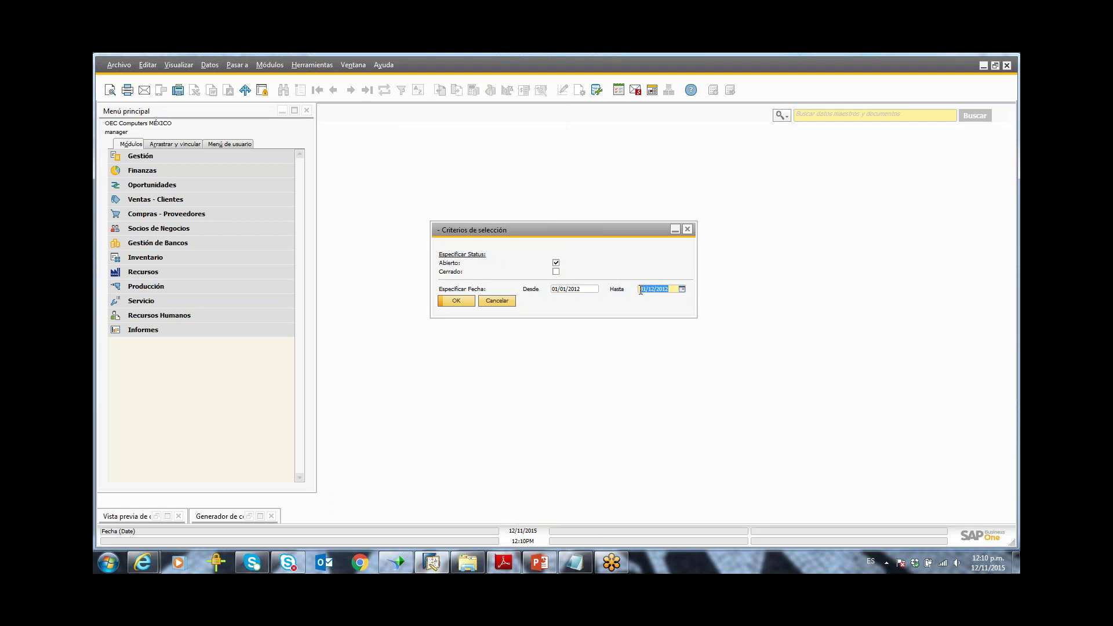
pyautogui.click(682, 291)
pyautogui.click(682, 289)
pyautogui.click(682, 290)
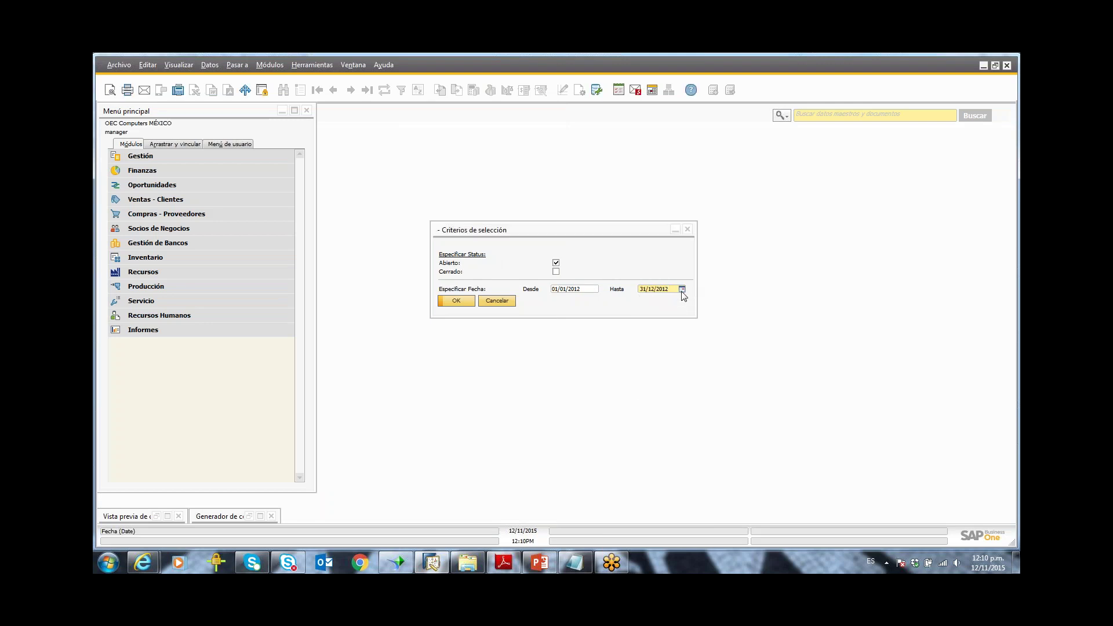
pyautogui.click(508, 303)
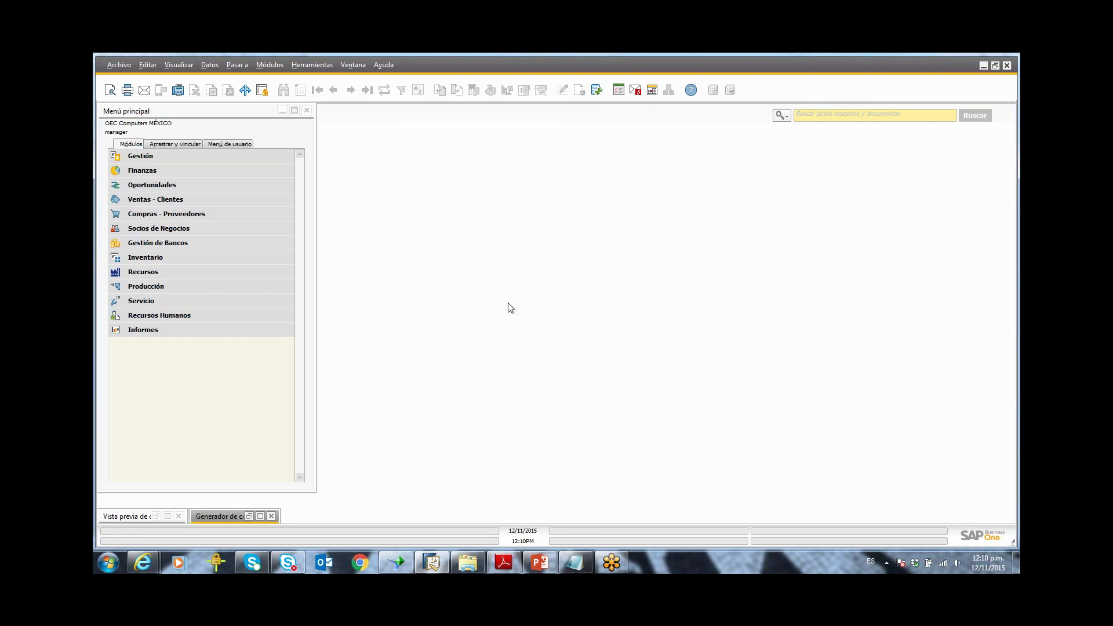
# Step: Switch to the PowerPoint webinar presentation and show the Tipos de Tokens slides from date selection to the account tree
pyautogui.click(544, 560)
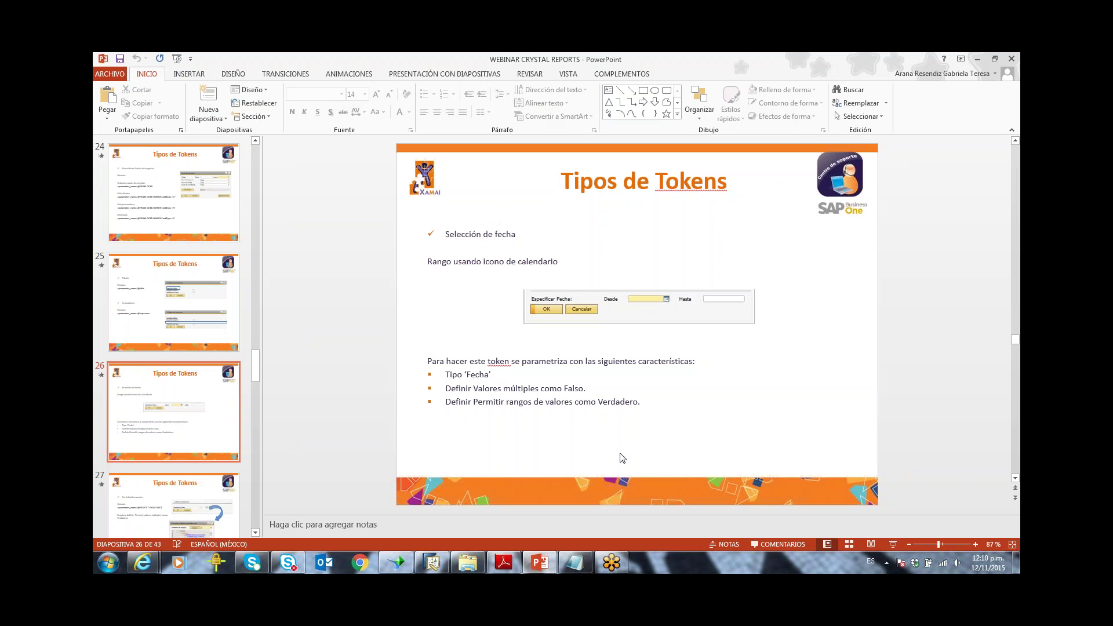
pyautogui.hotkey('shift', 'F5')
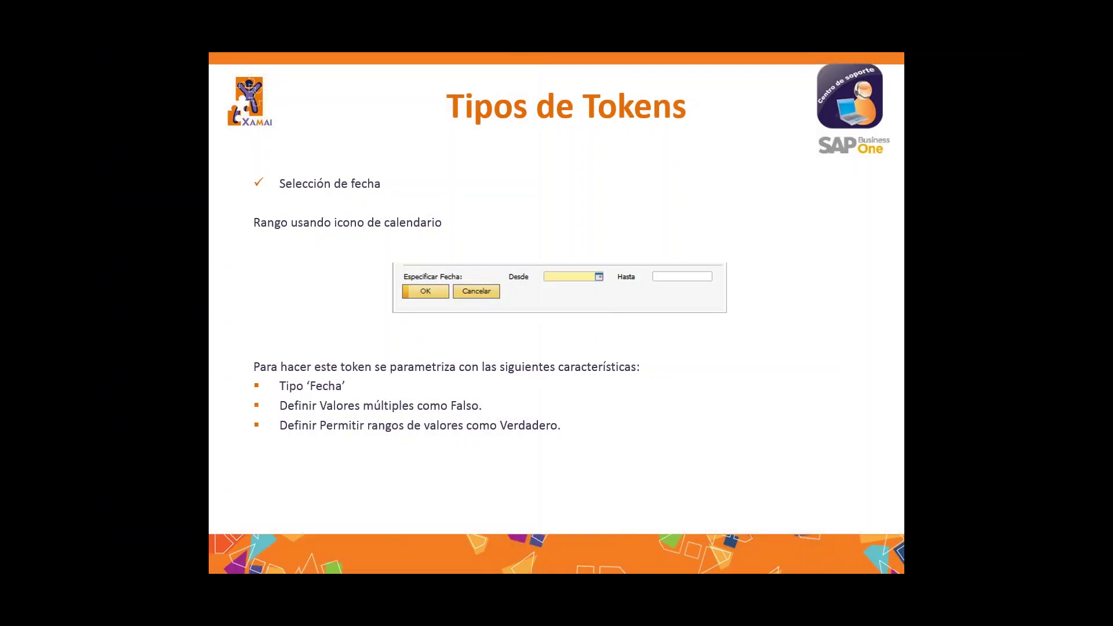
pyautogui.press('Right')
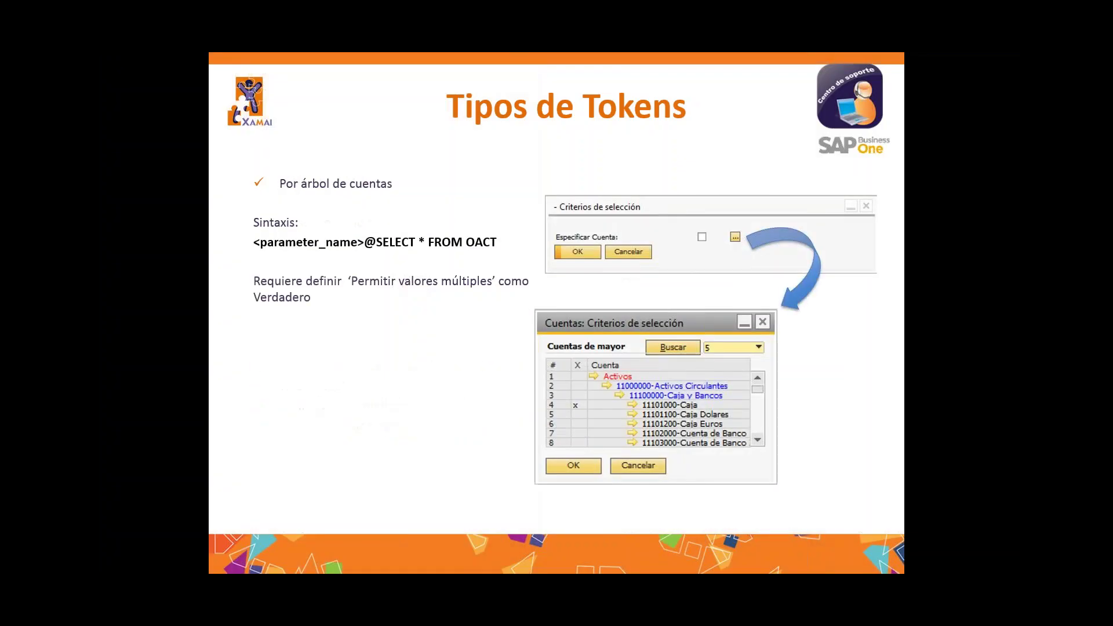
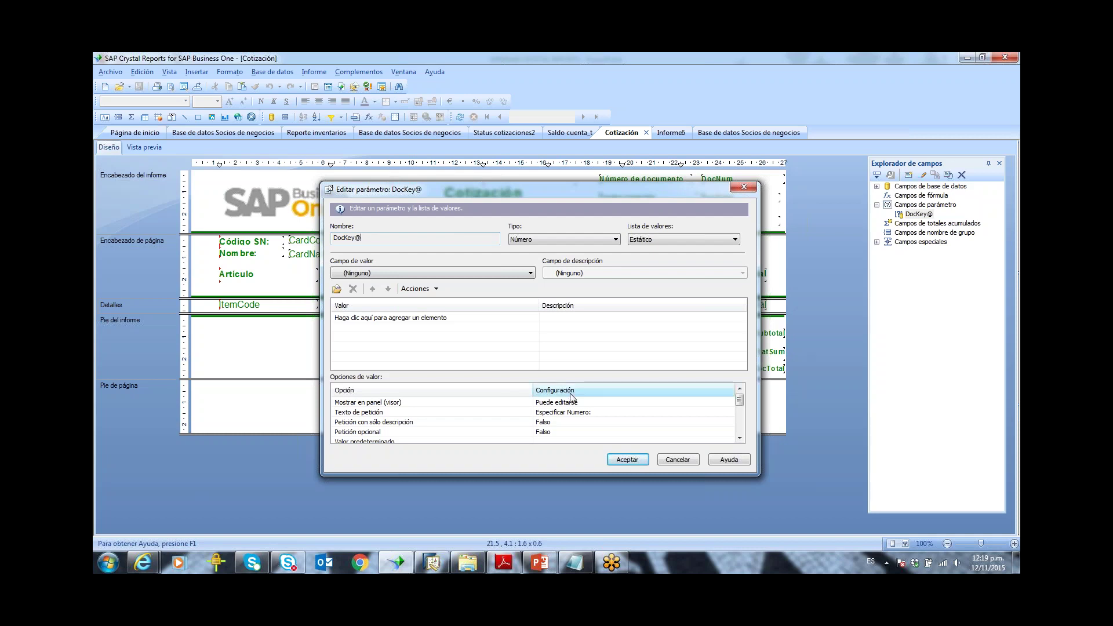
# Step: Examine the Texto de petición setting of the DocKey@ parameter and cancel its editor
pyautogui.click(583, 413)
pyautogui.press('Return')
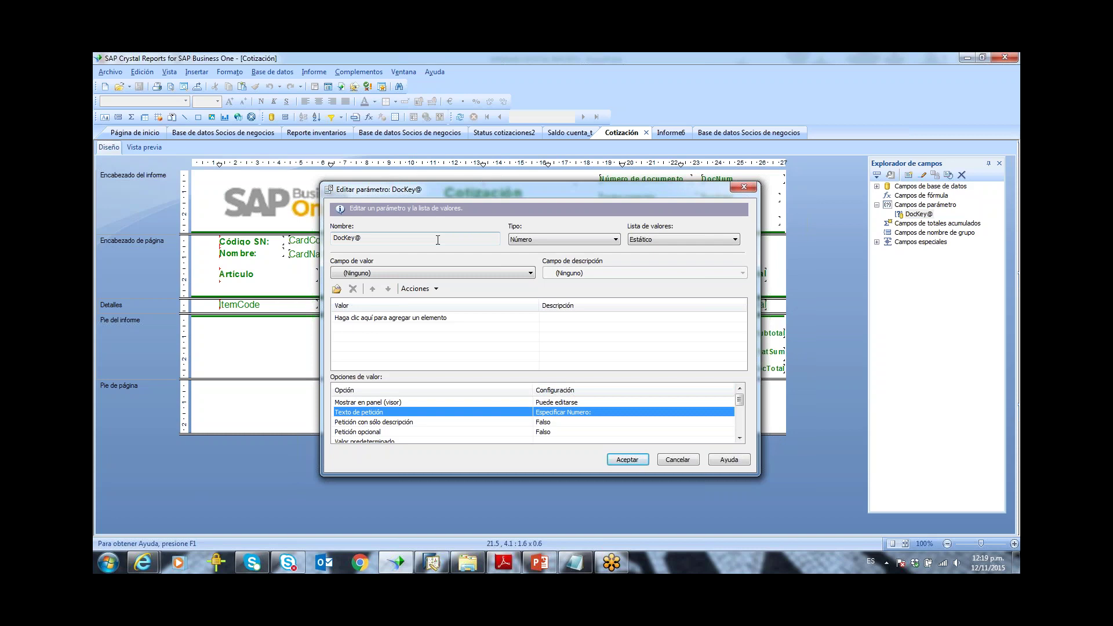
pyautogui.click(670, 460)
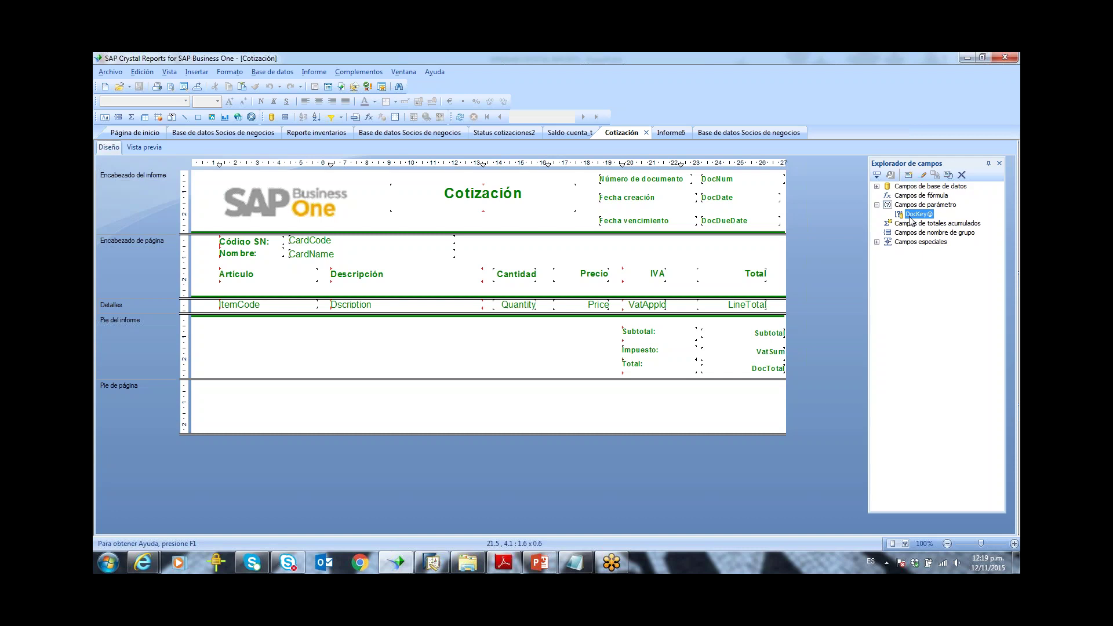
# Step: Examine the record selection condition matching Comando.DocEntry to the DocKey@ parameter and the available report fields, leaving the selection unchanged
pyautogui.click(333, 120)
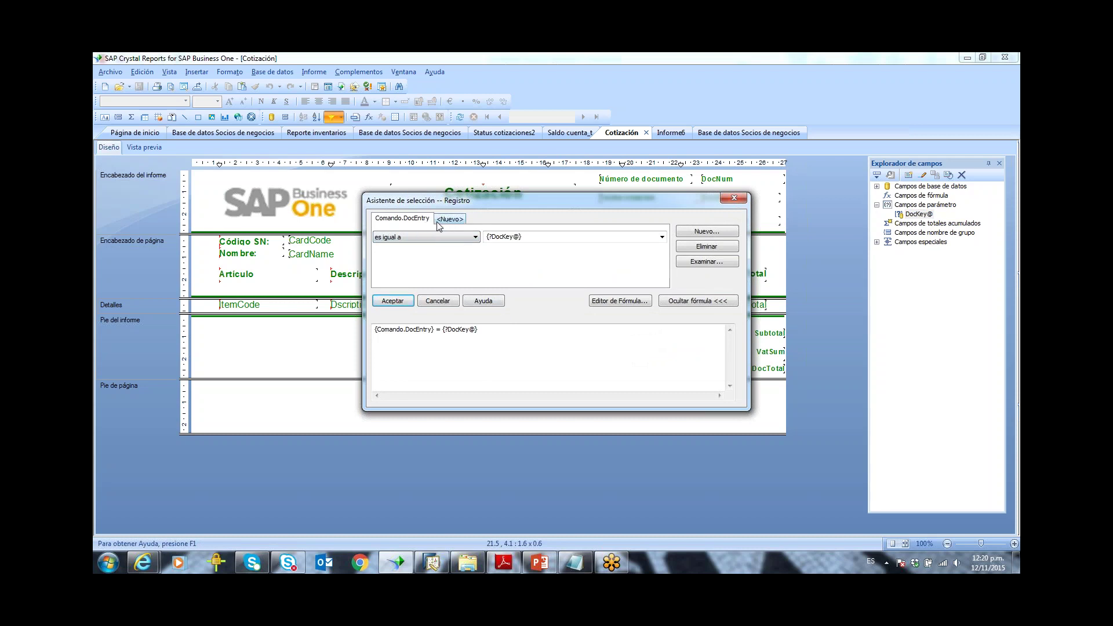
pyautogui.click(445, 223)
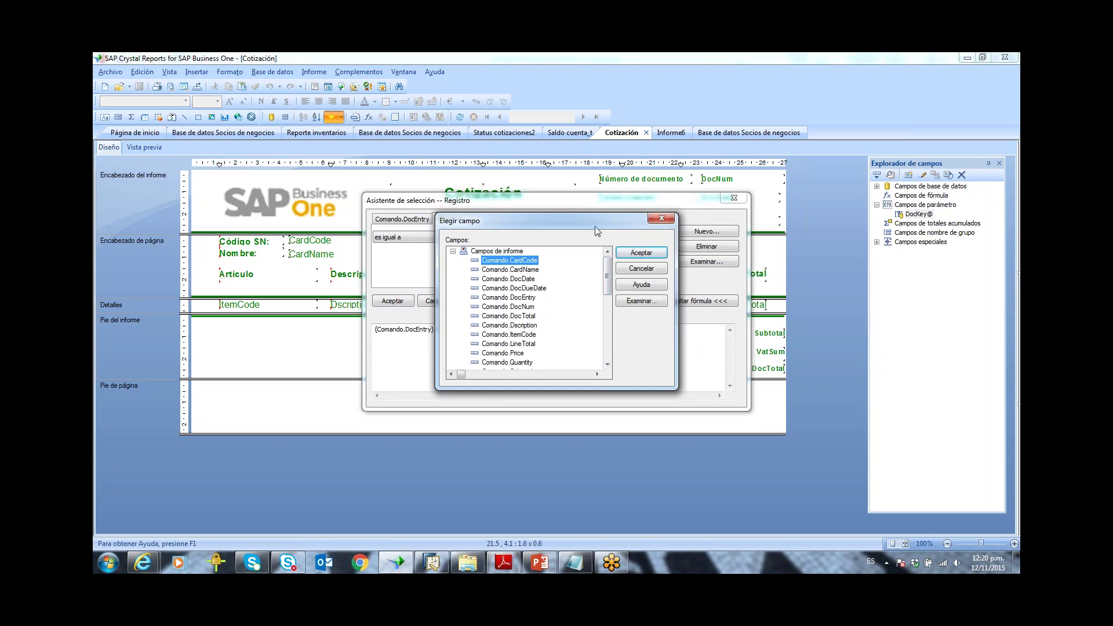
pyautogui.click(528, 297)
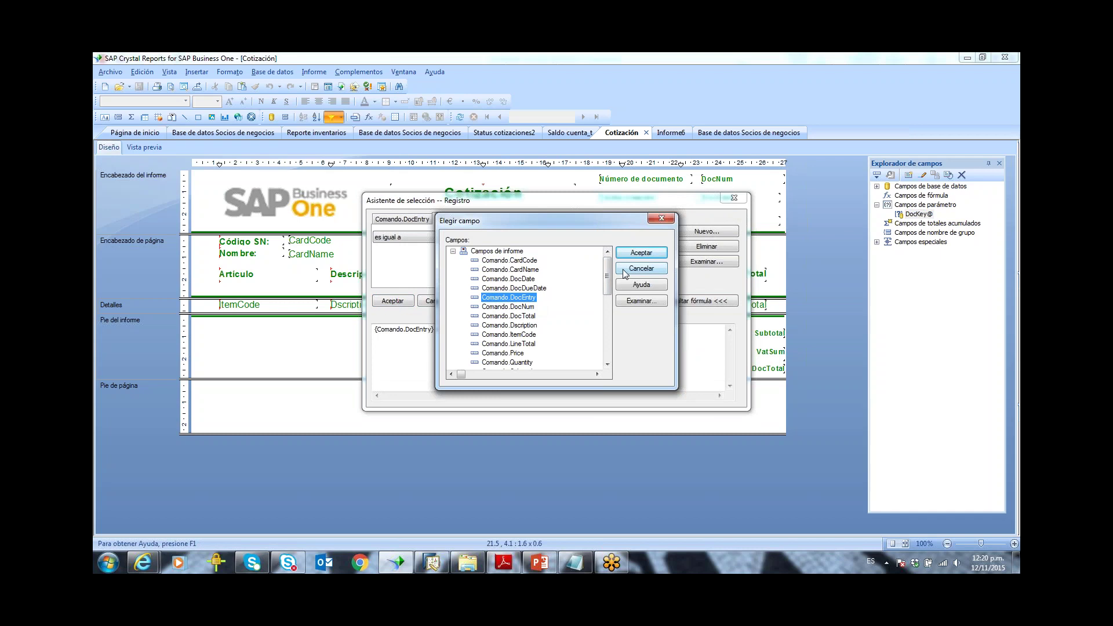
pyautogui.click(641, 269)
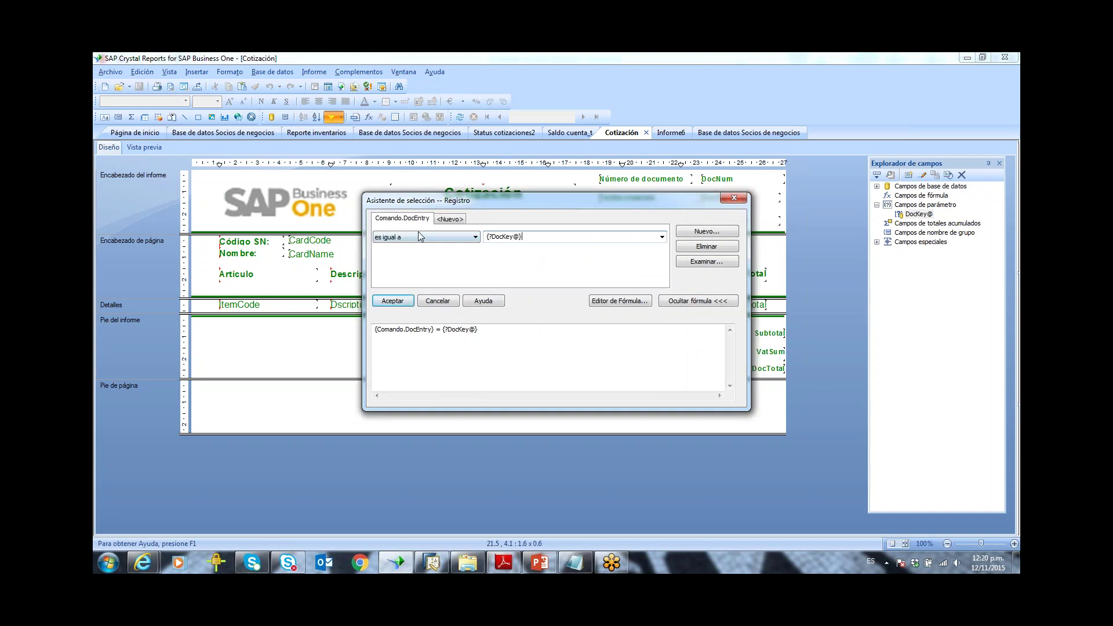
pyautogui.click(391, 223)
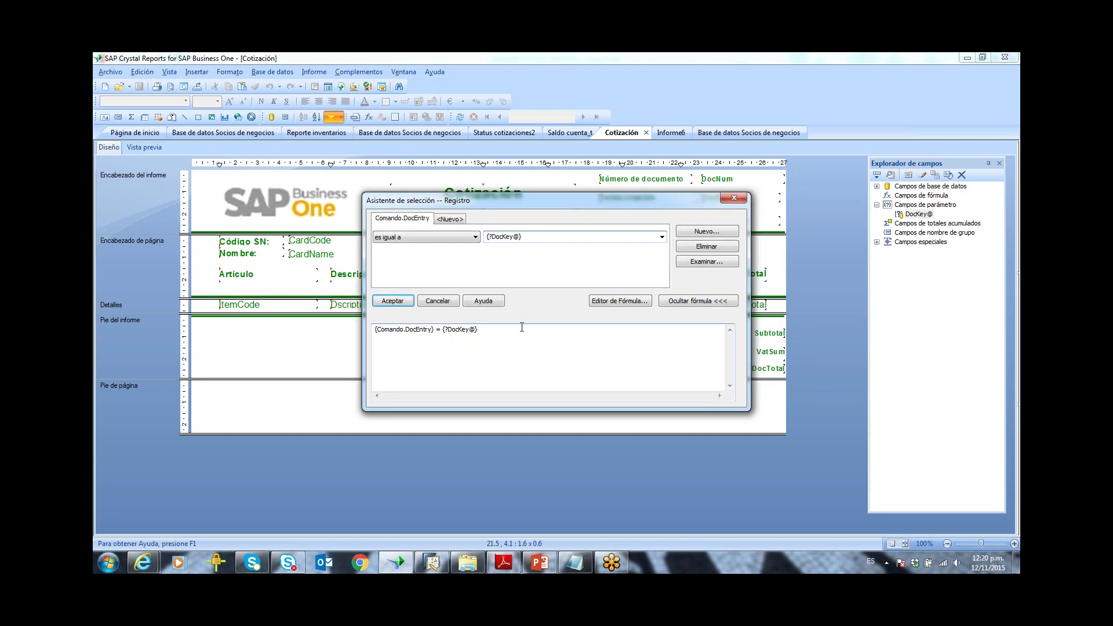
pyautogui.click(734, 199)
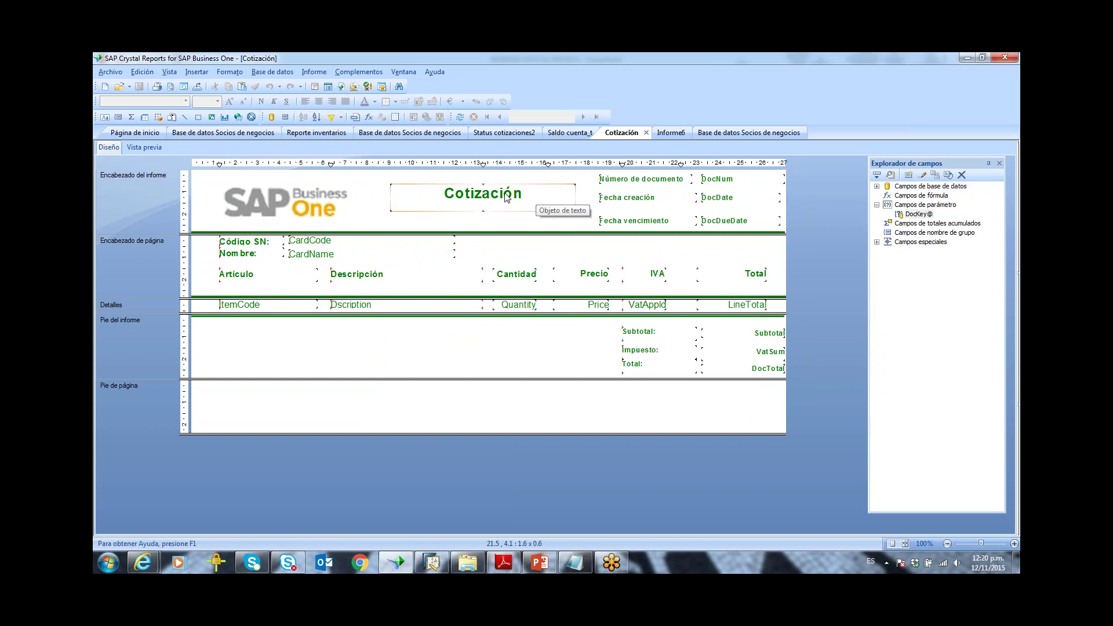
# Step: Preview the Cotización report in SAP Business One with 1 as the Especificar Numero criterion
pyautogui.click(368, 75)
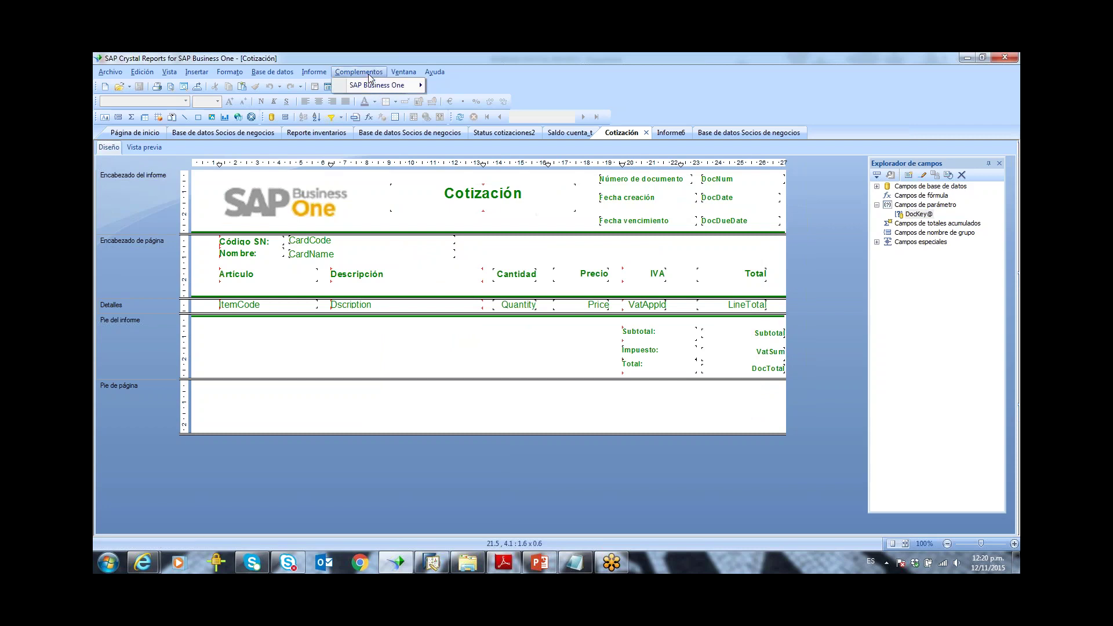
pyautogui.moveTo(377, 86)
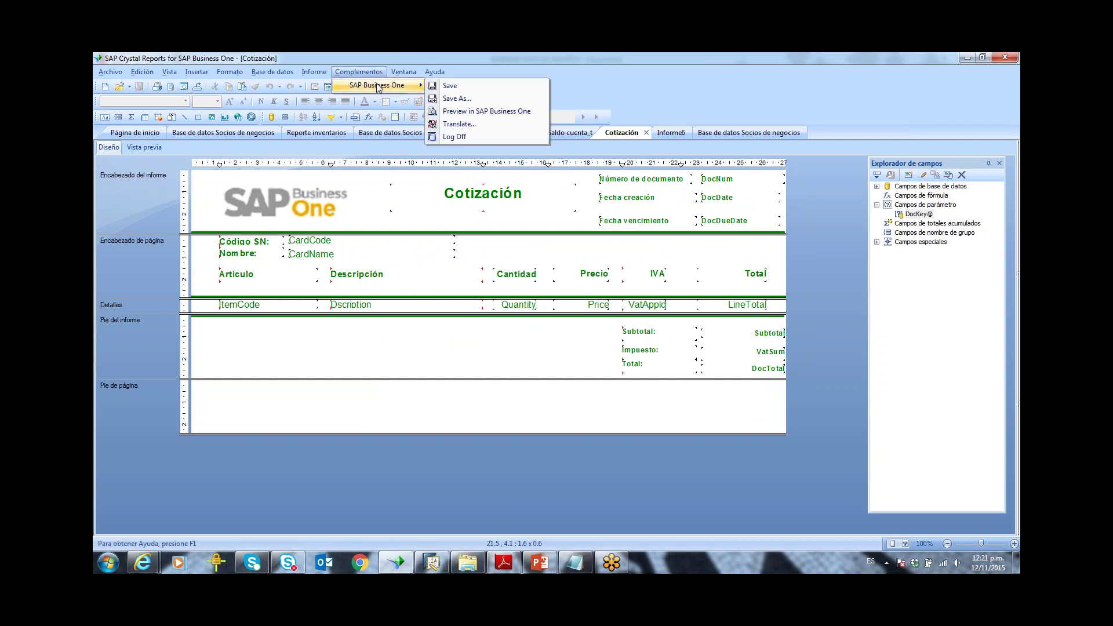
pyautogui.click(470, 112)
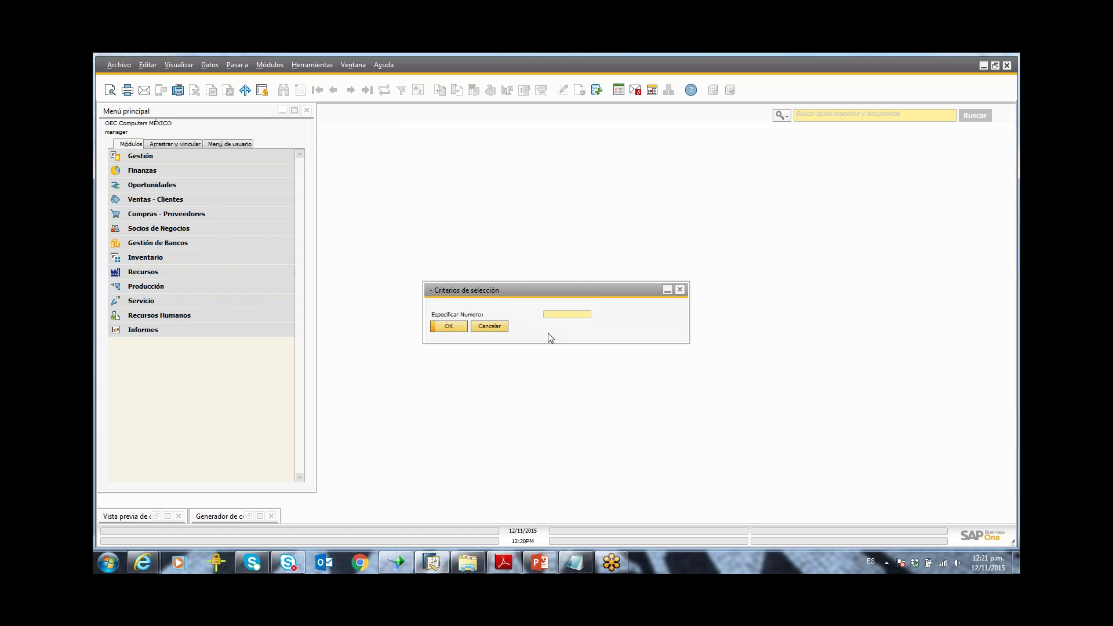
pyautogui.click(559, 316)
pyautogui.write('1')
pyautogui.click(464, 327)
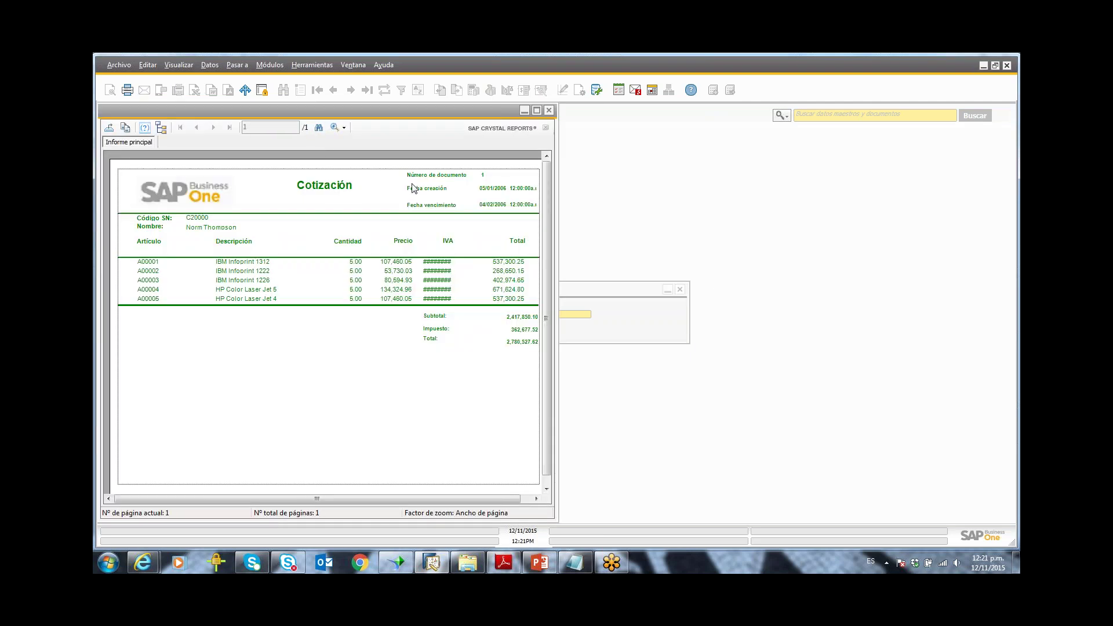
# Step: Review the previewed quotation's document number and item lines, close the preview and cancel the selection criteria
pyautogui.click(272, 242)
pyautogui.click(492, 175)
pyautogui.click(550, 110)
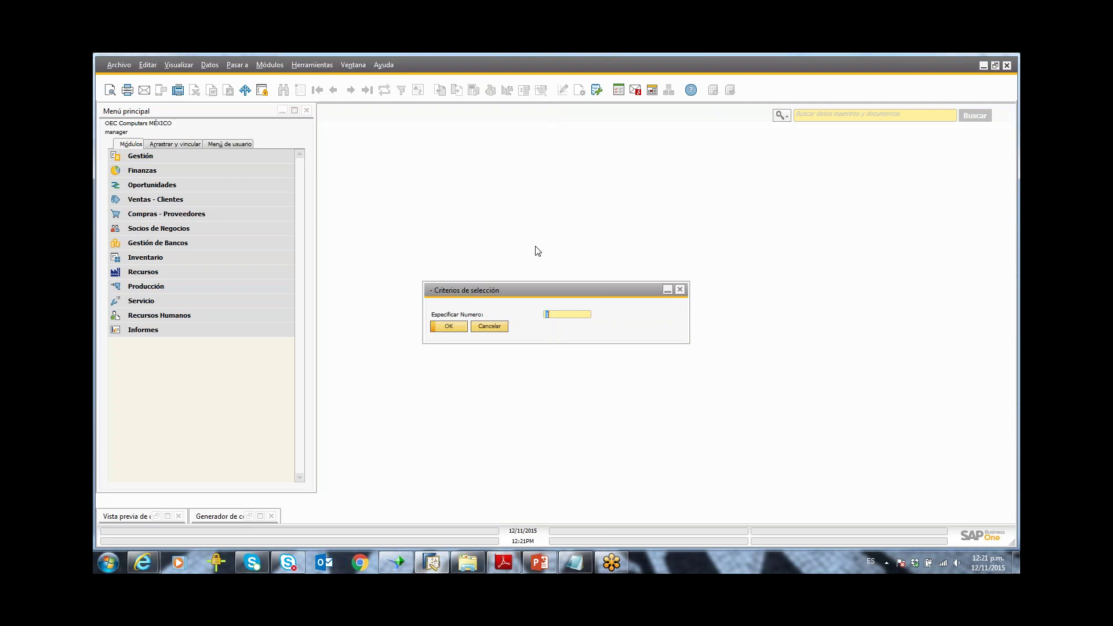
pyautogui.click(497, 328)
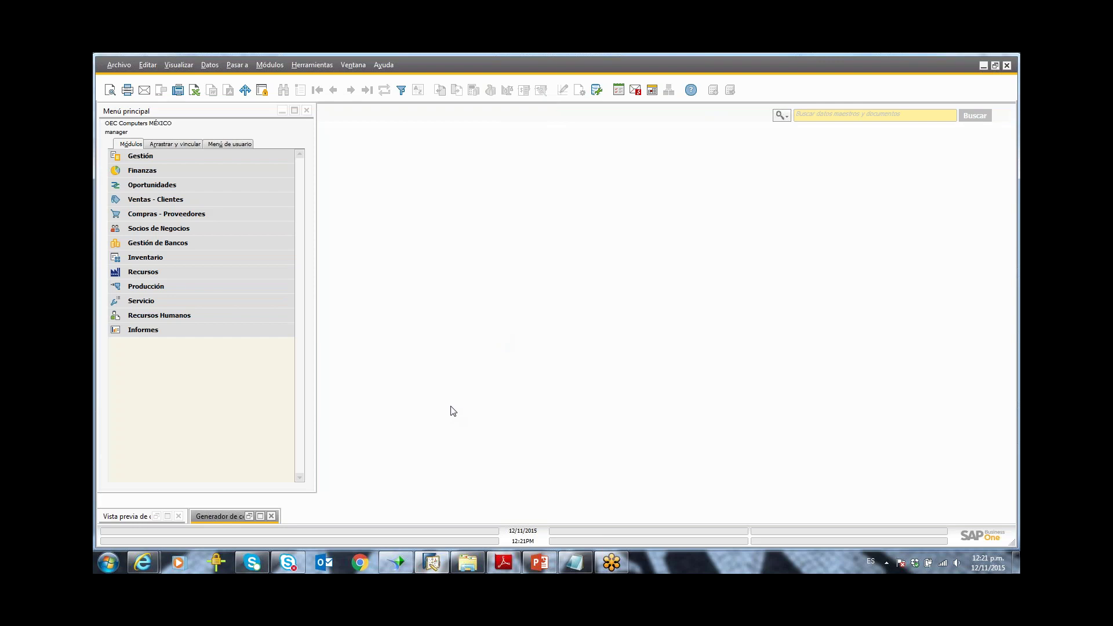
# Step: Switch back to Crystal Reports, start saving the report to SAP Business One under a new name, and log on to SBODEMOMX with the account password
pyautogui.click(396, 562)
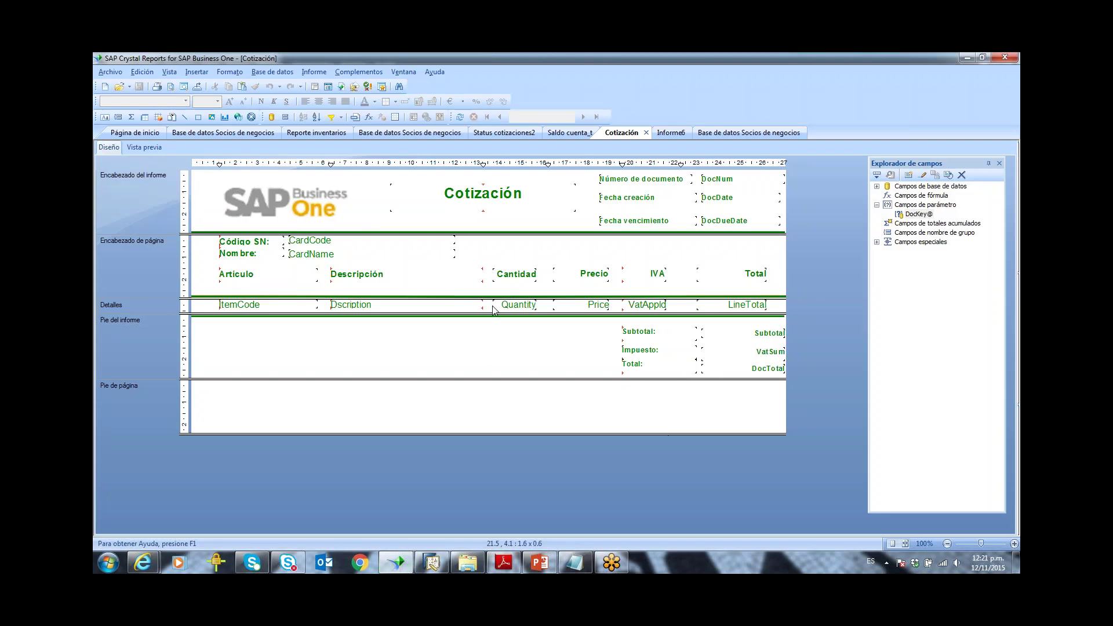
pyautogui.click(362, 73)
pyautogui.moveTo(375, 87)
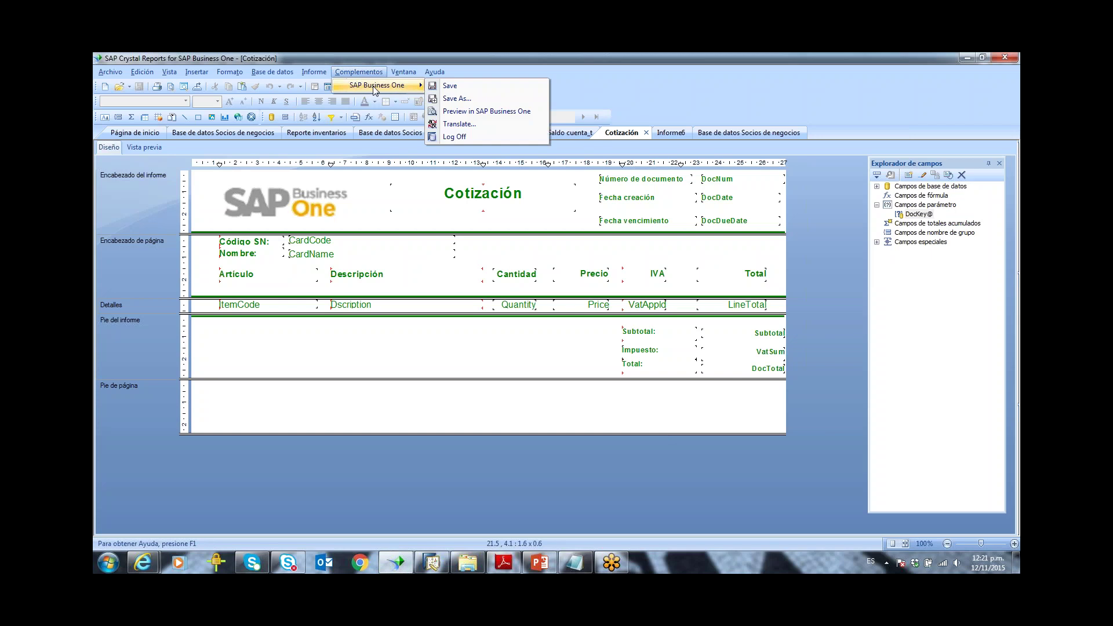
pyautogui.click(456, 99)
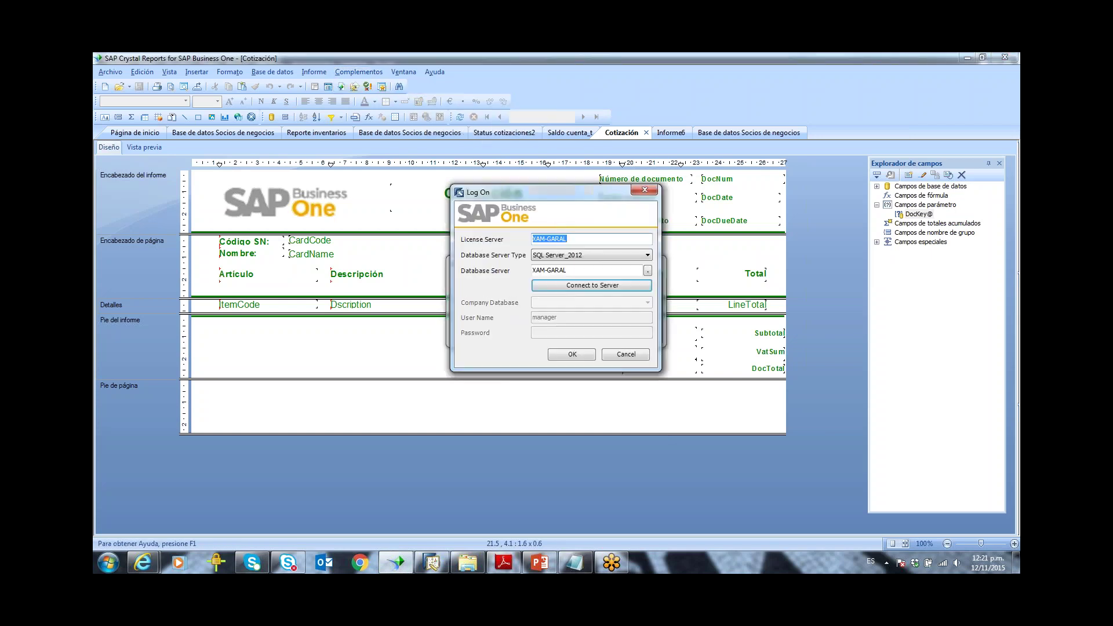
pyautogui.click(571, 239)
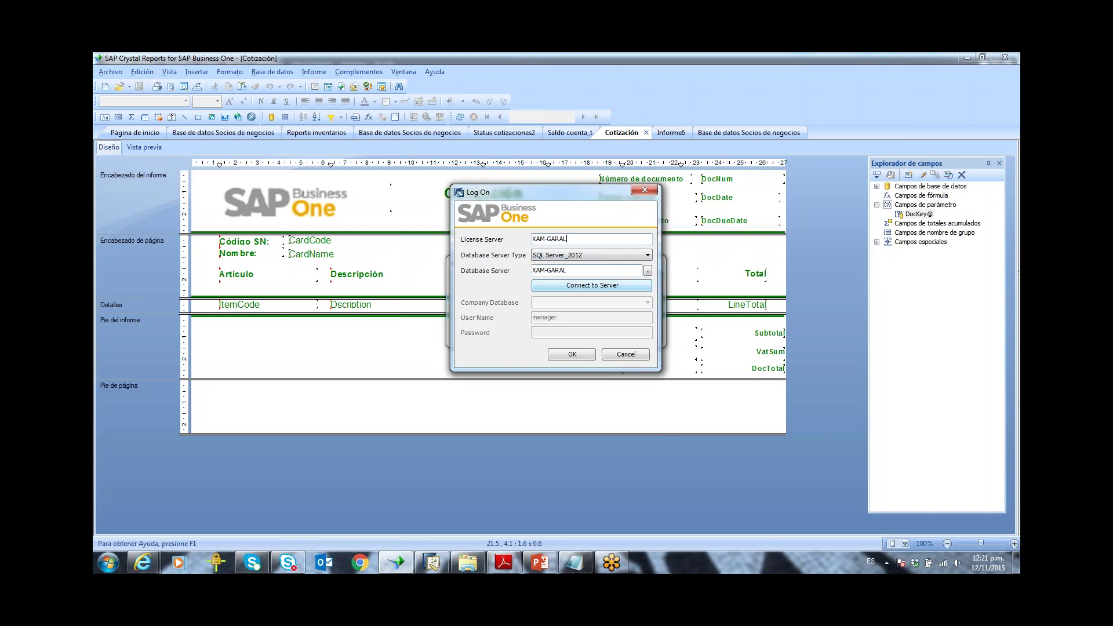
pyautogui.click(602, 287)
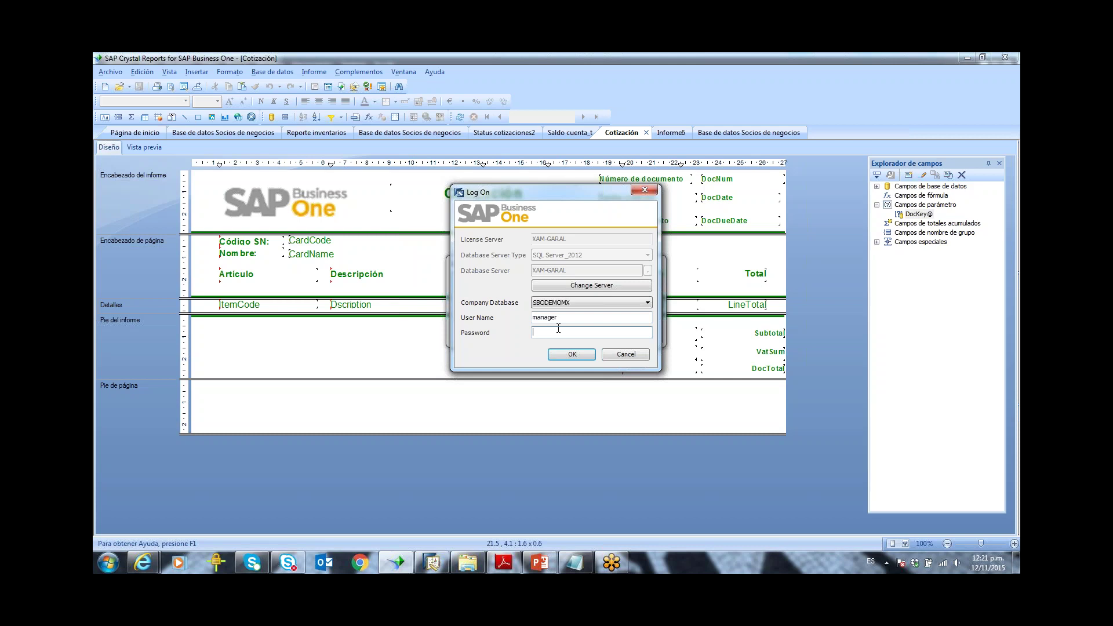
pyautogui.write('***')
pyautogui.click(560, 355)
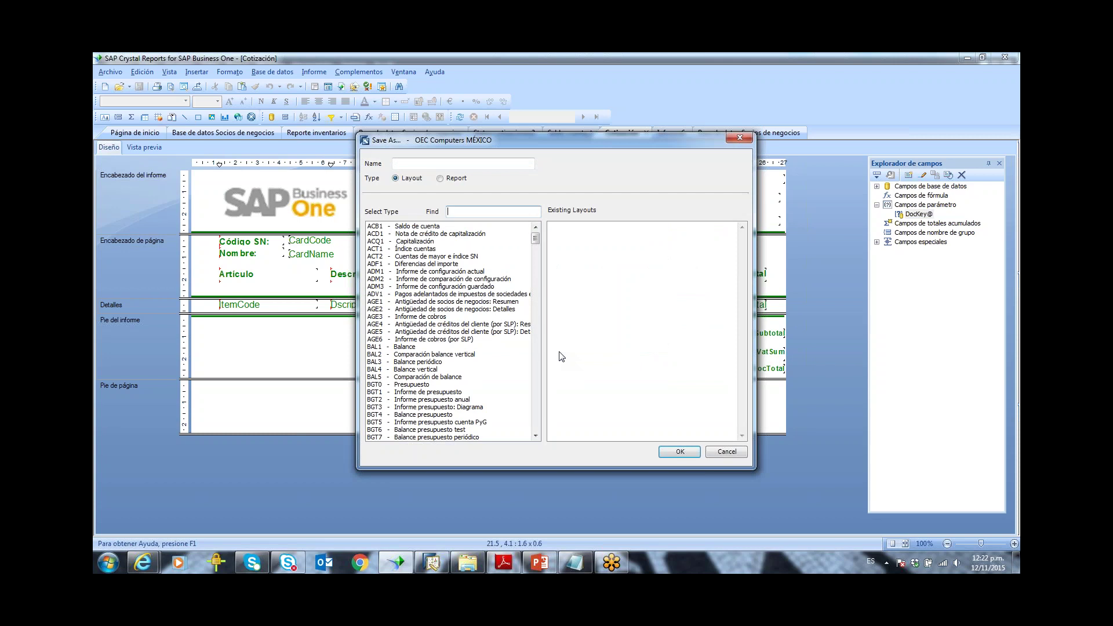
# Step: Save the report as a layout named TEST under the type QUT2 - Oferta (artículos)
pyautogui.moveTo(594, 148); pyautogui.dragTo(611, 187)
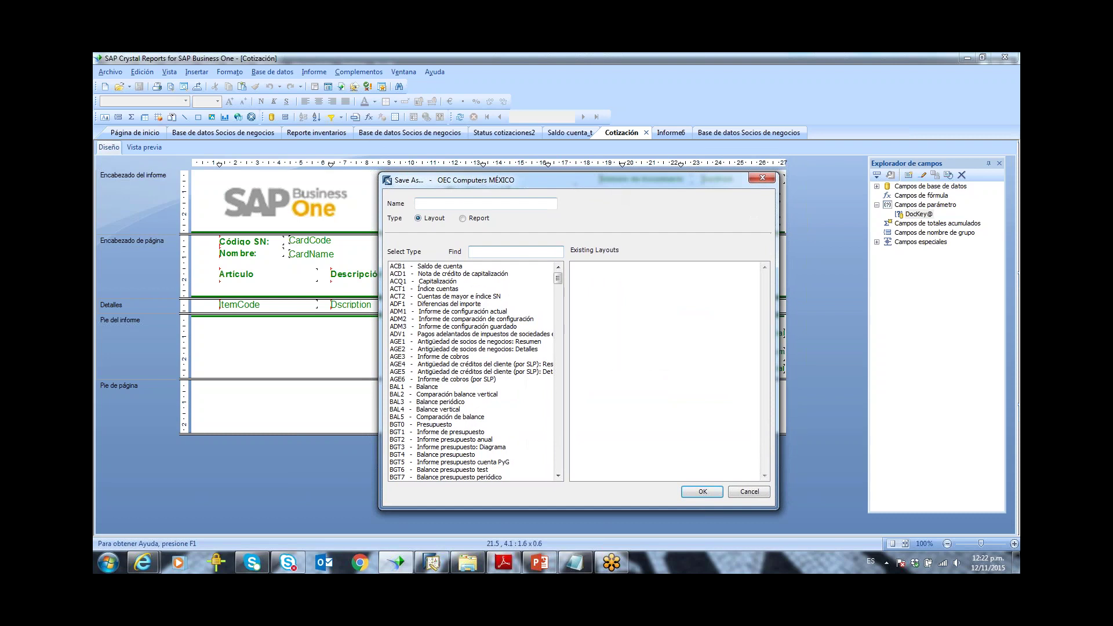
pyautogui.click(433, 204)
pyautogui.write('TEST')
pyautogui.moveTo(558, 279)
pyautogui.mouseDown()
pyautogui.moveTo(560, 446)
pyautogui.moveTo(562, 279)
pyautogui.mouseUp()
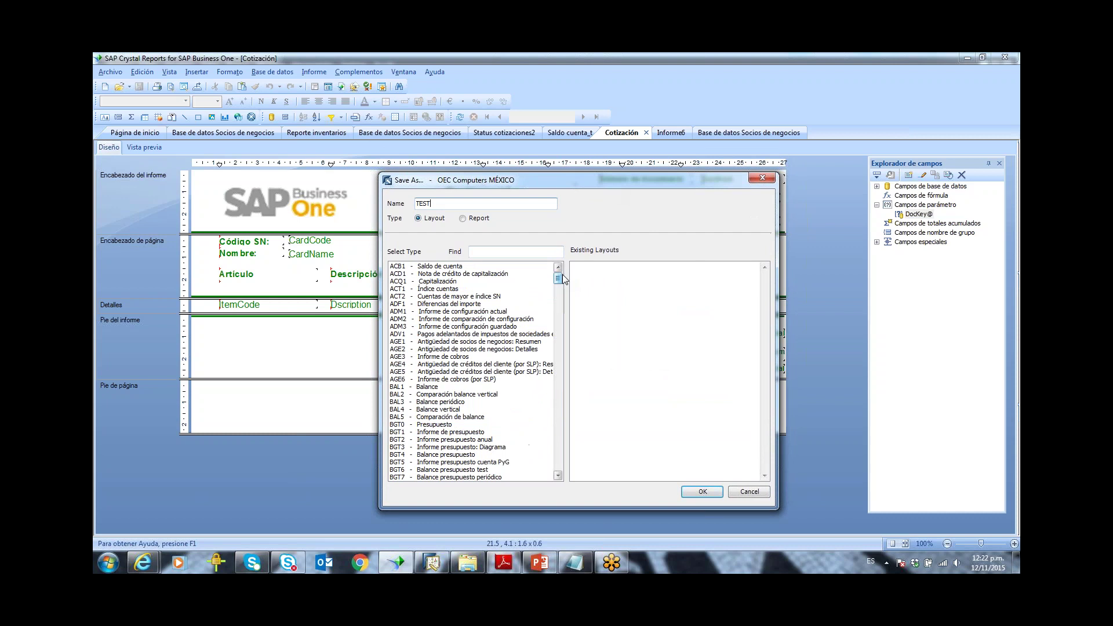
pyautogui.click(537, 251)
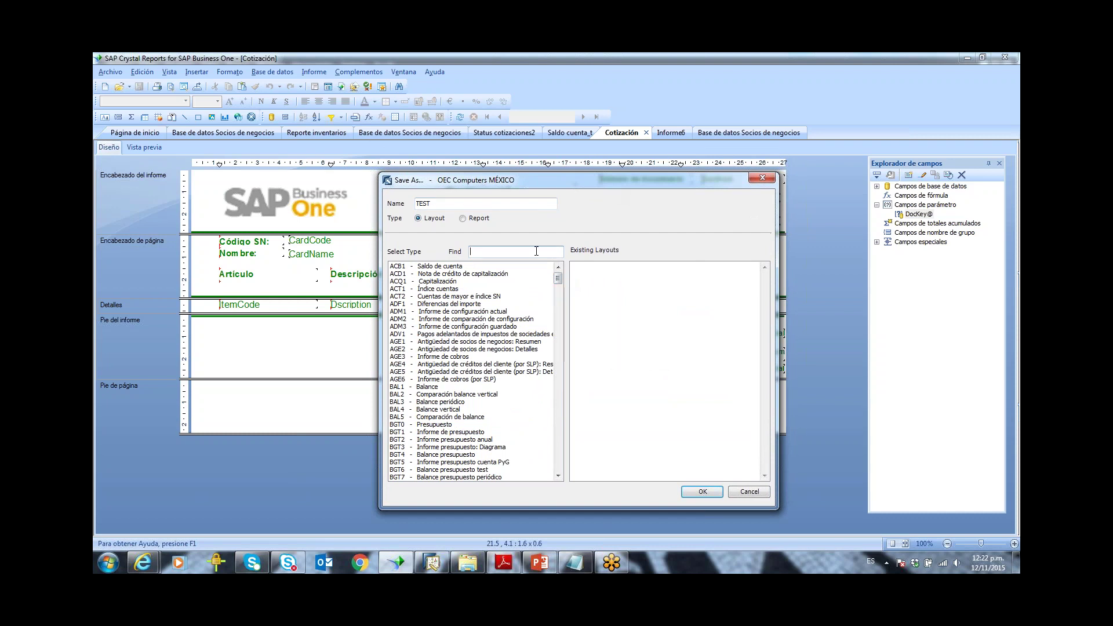
pyautogui.write('qu')
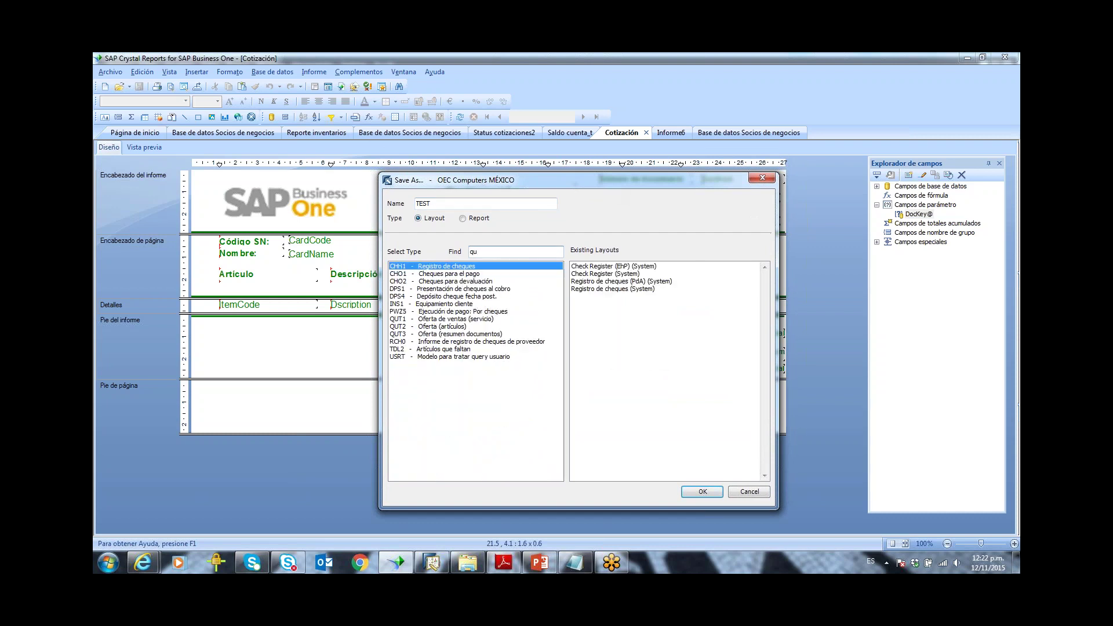
pyautogui.write('t')
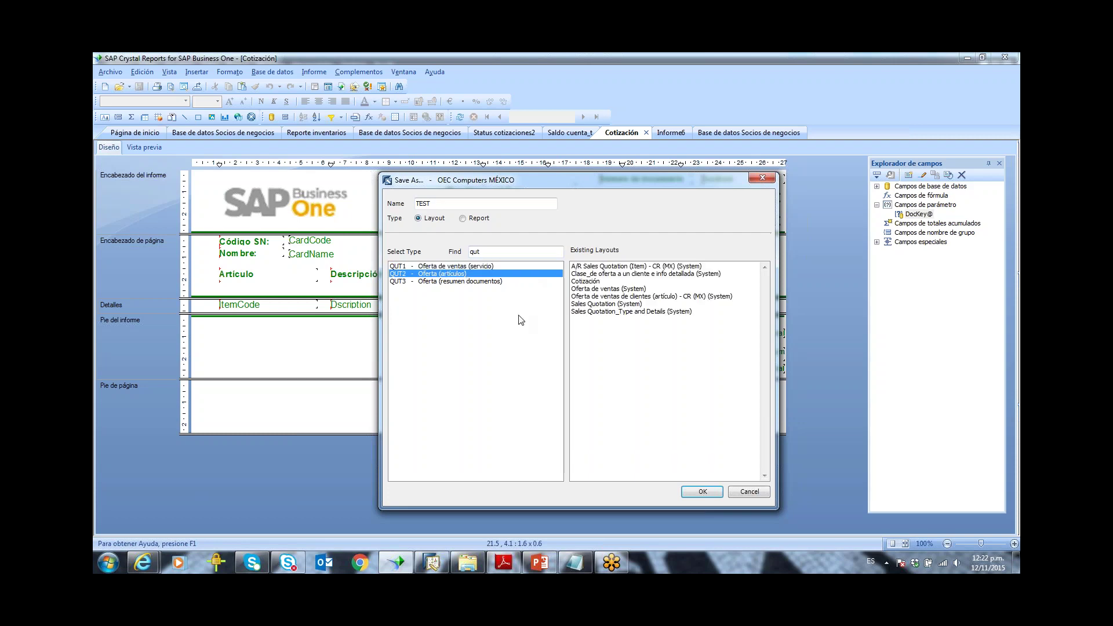
pyautogui.click(699, 492)
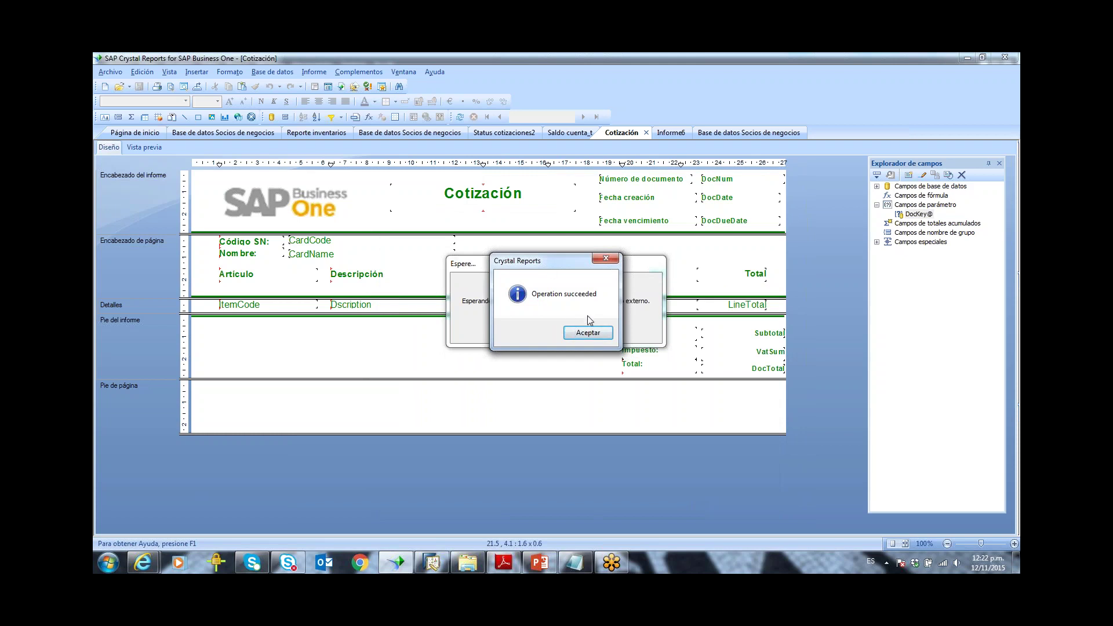
pyautogui.click(585, 336)
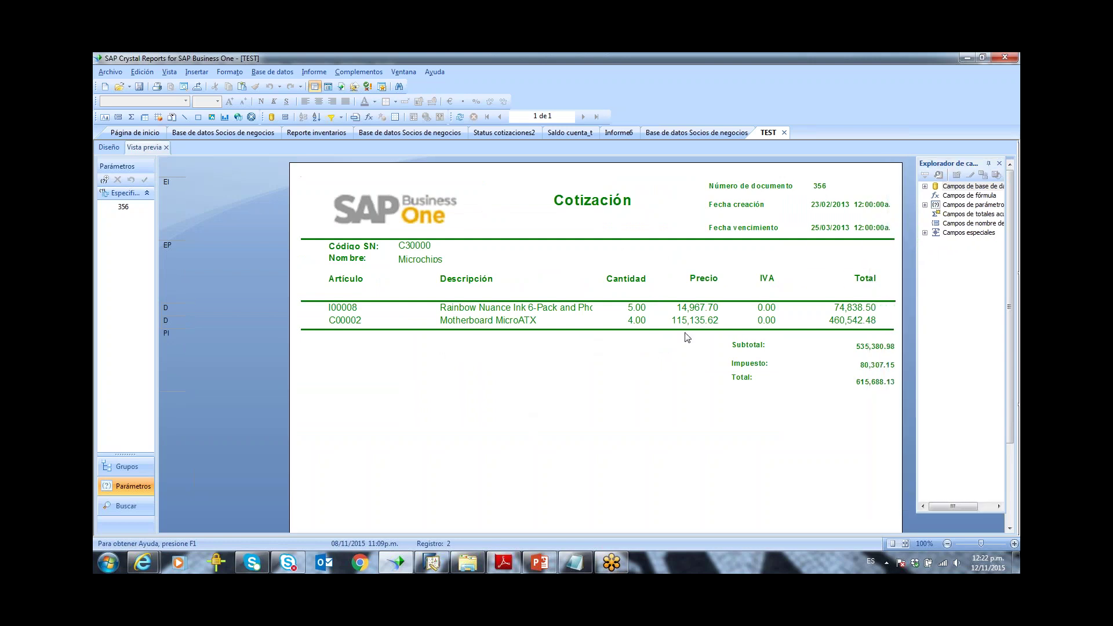
# Step: Switch to SAP Business One and open the Oferta de ventas form, setting the USD exchange rate for 12 November 2015 to 17
pyautogui.click(441, 555)
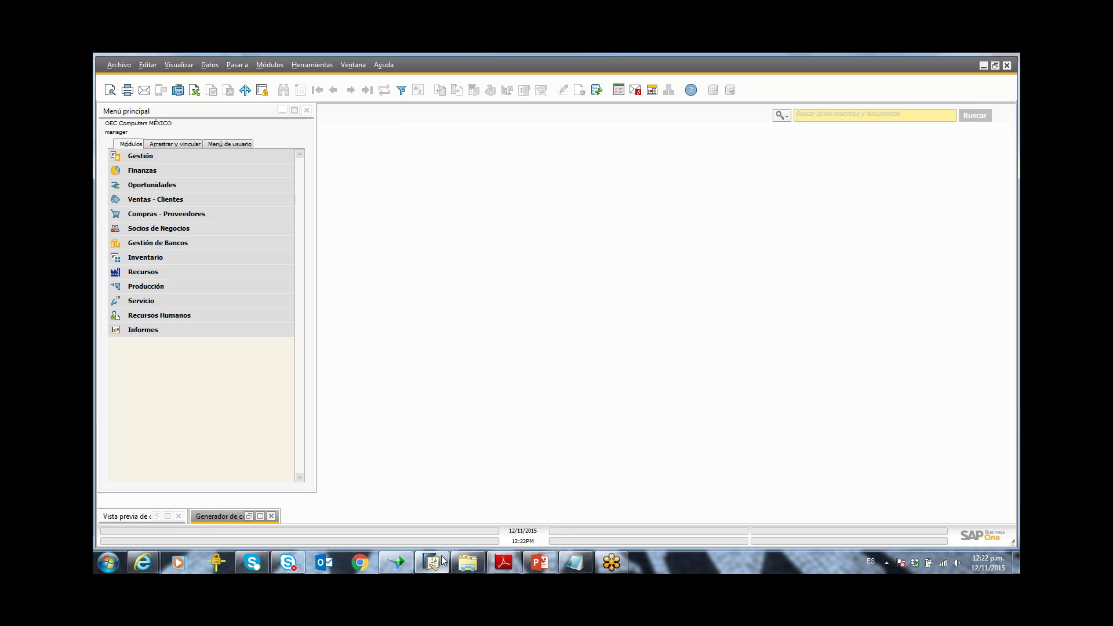
pyautogui.click(249, 158)
pyautogui.click(248, 160)
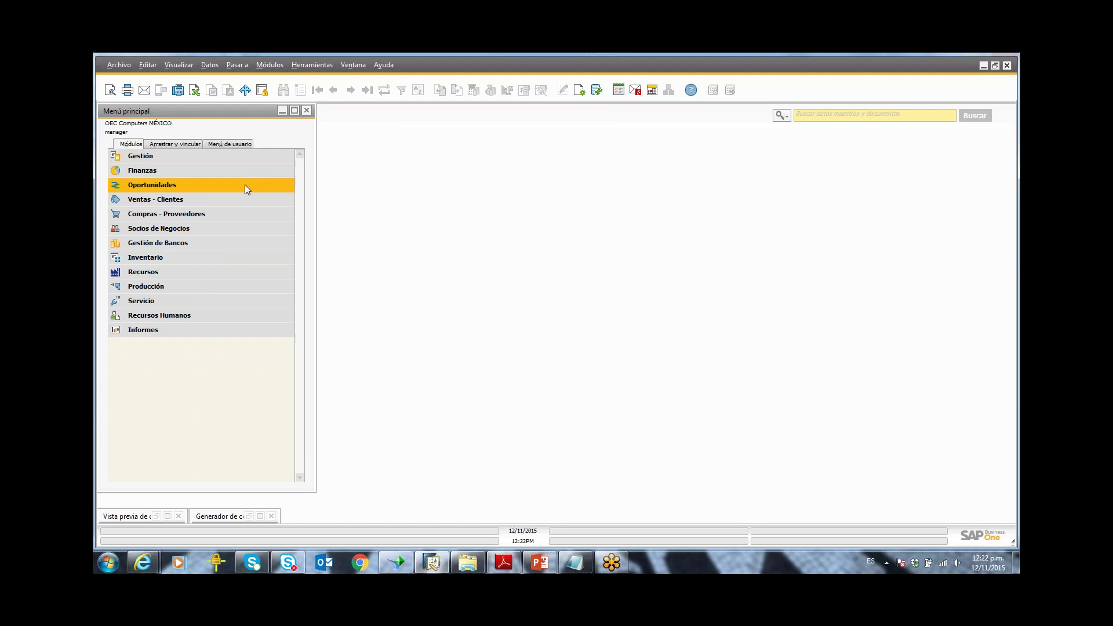
pyautogui.click(244, 199)
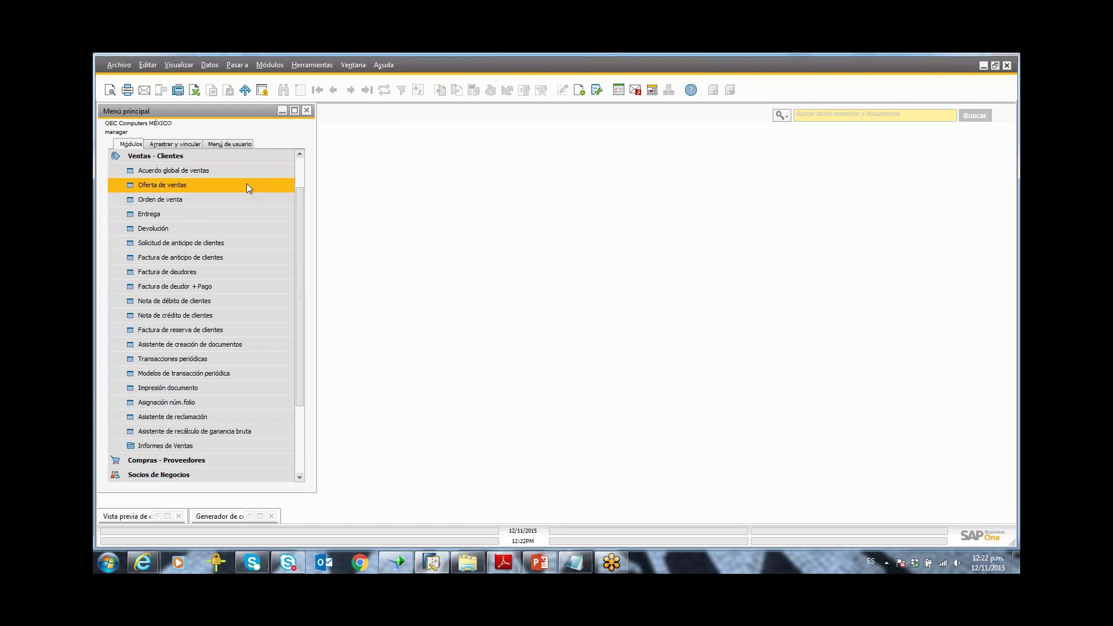
pyautogui.click(246, 184)
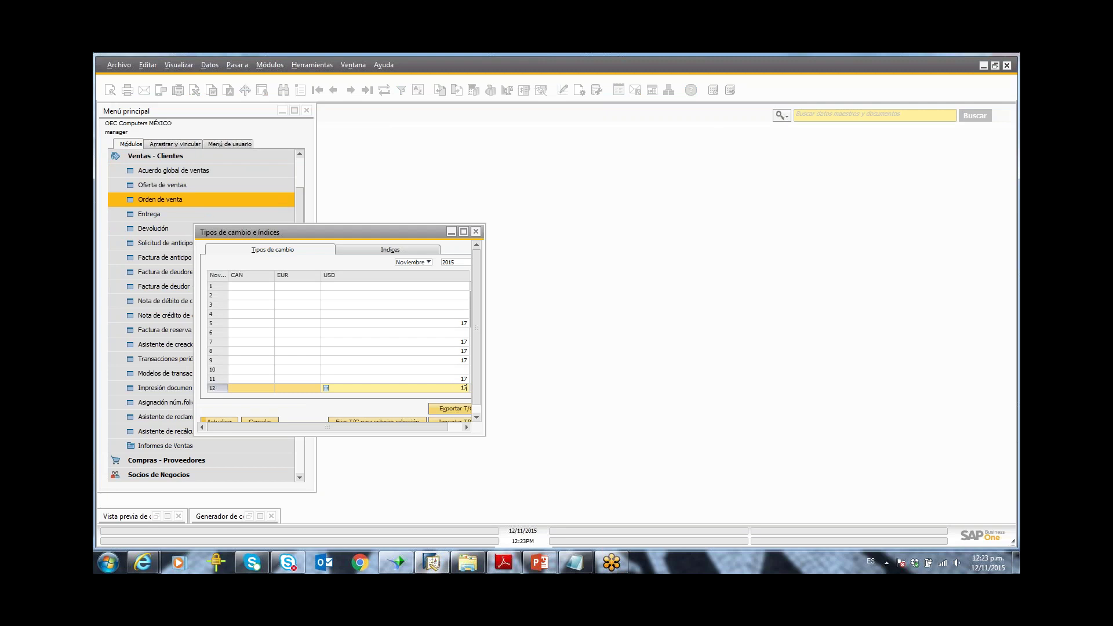
pyautogui.press('Escape')
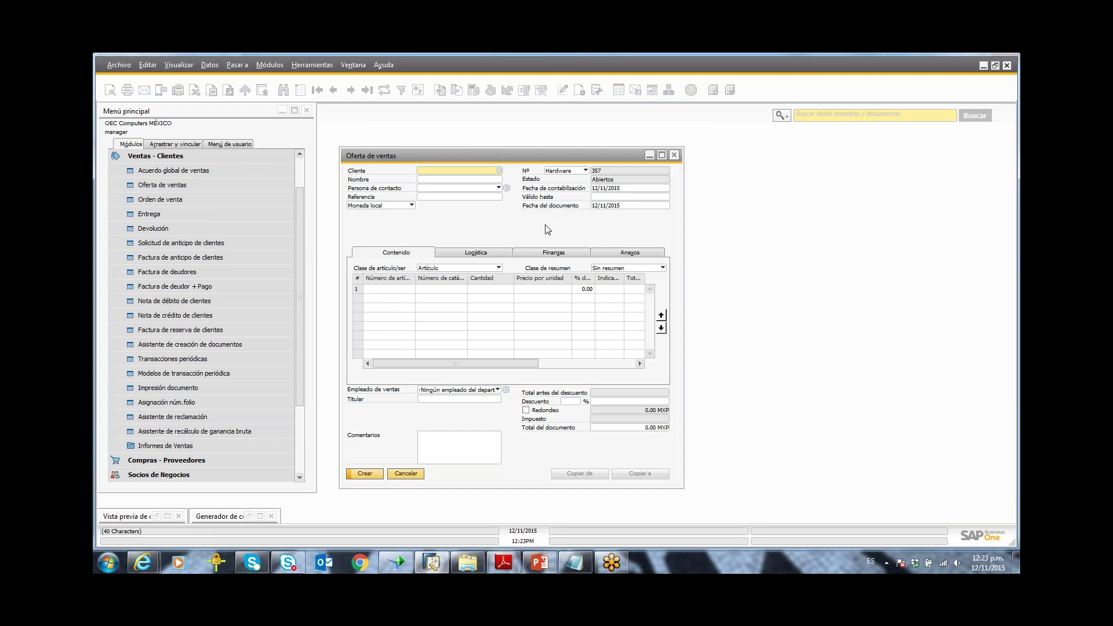
# Step: Reopen the Oferta de ventas form and display the last recorded sales quotation
pyautogui.moveTo(401, 158); pyautogui.dragTo(378, 141)
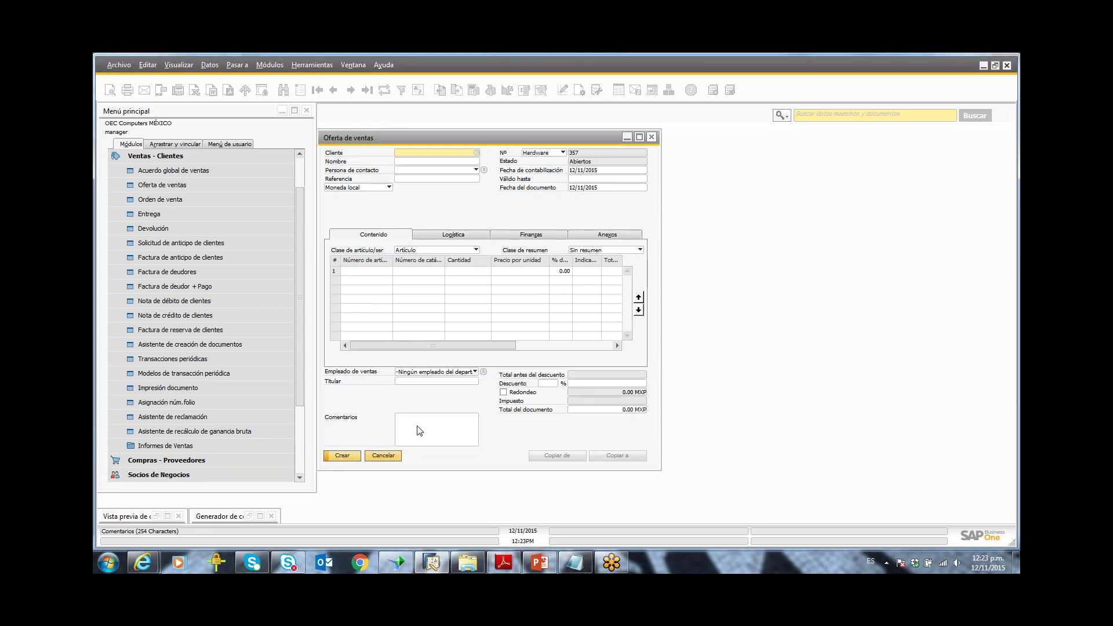
pyautogui.click(388, 455)
pyautogui.click(273, 186)
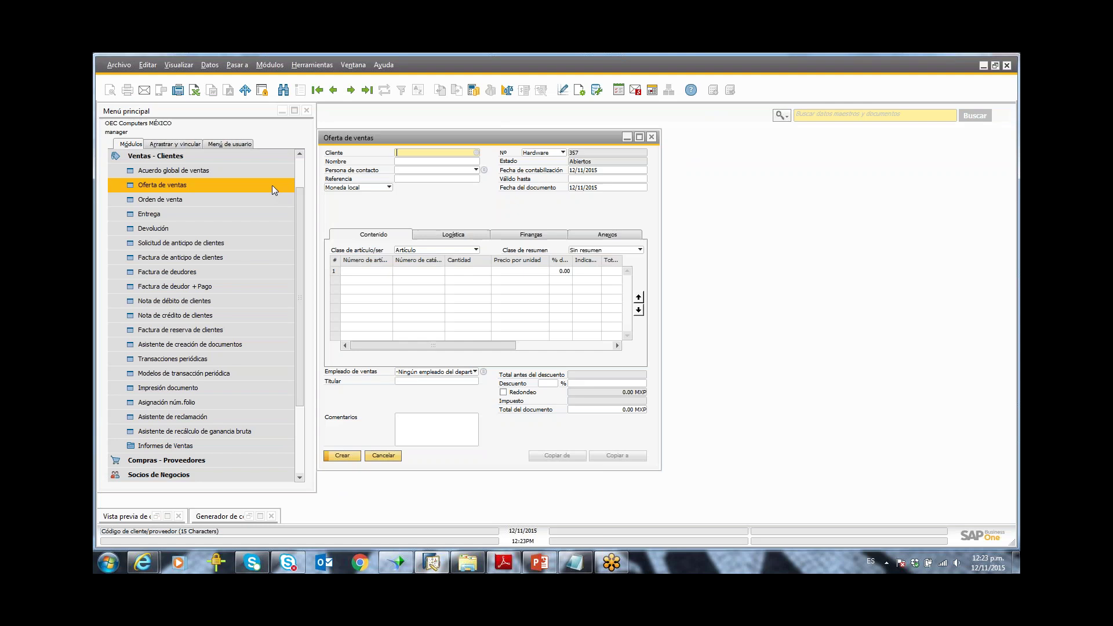
pyautogui.hotkey('ctrl', 'pagedown')
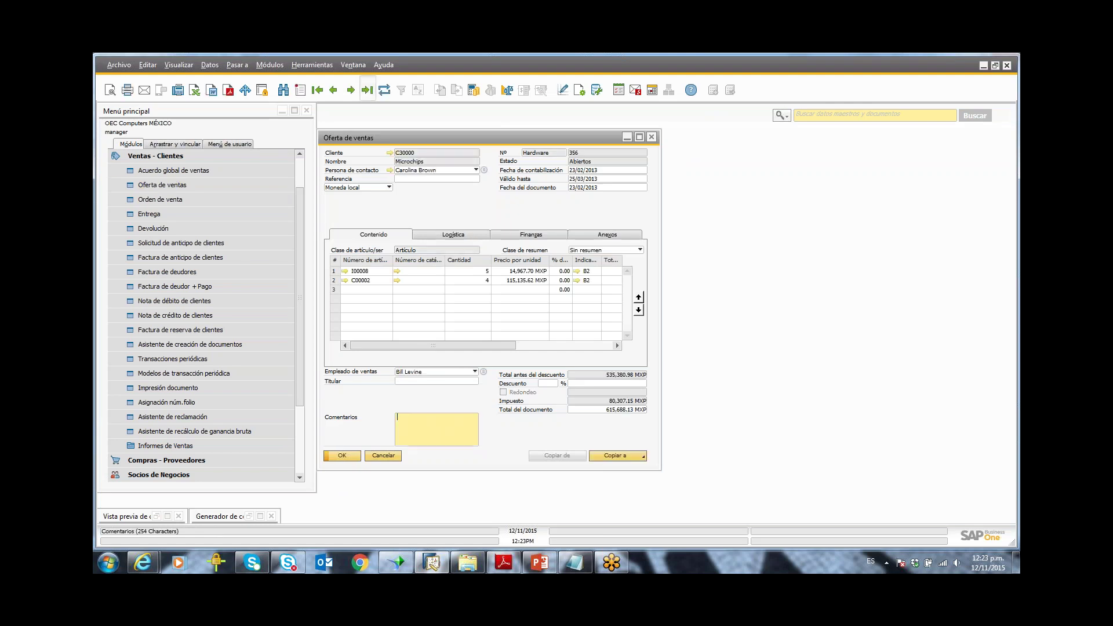
# Step: Set the TEST layout as the default for Oferta (artículos) for all users and all business partners
pyautogui.click(562, 96)
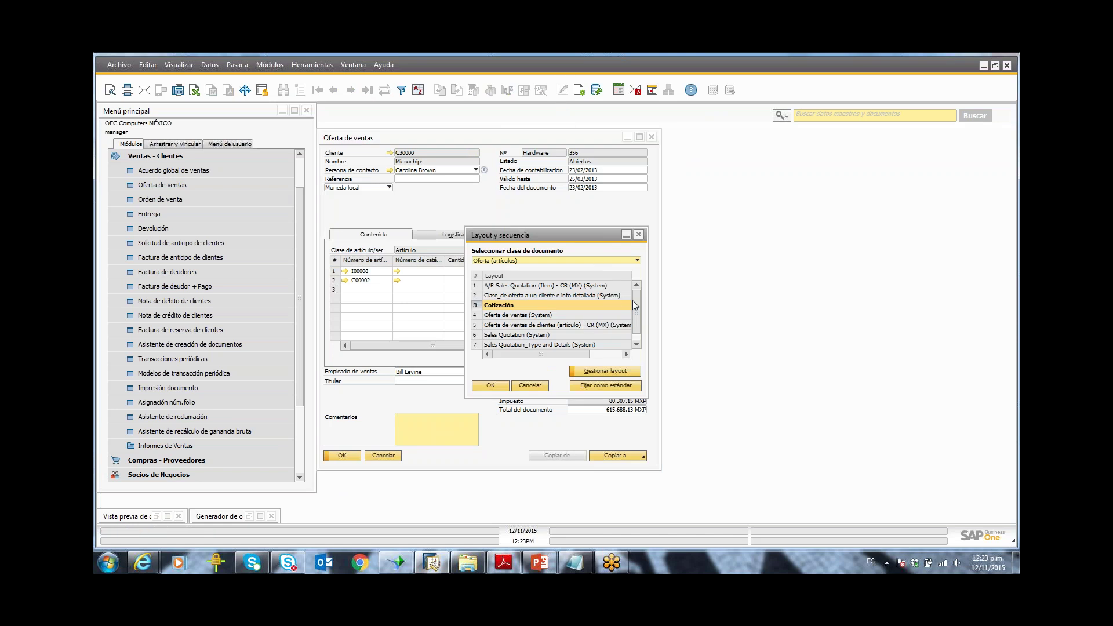
pyautogui.moveTo(637, 305); pyautogui.dragTo(638, 325)
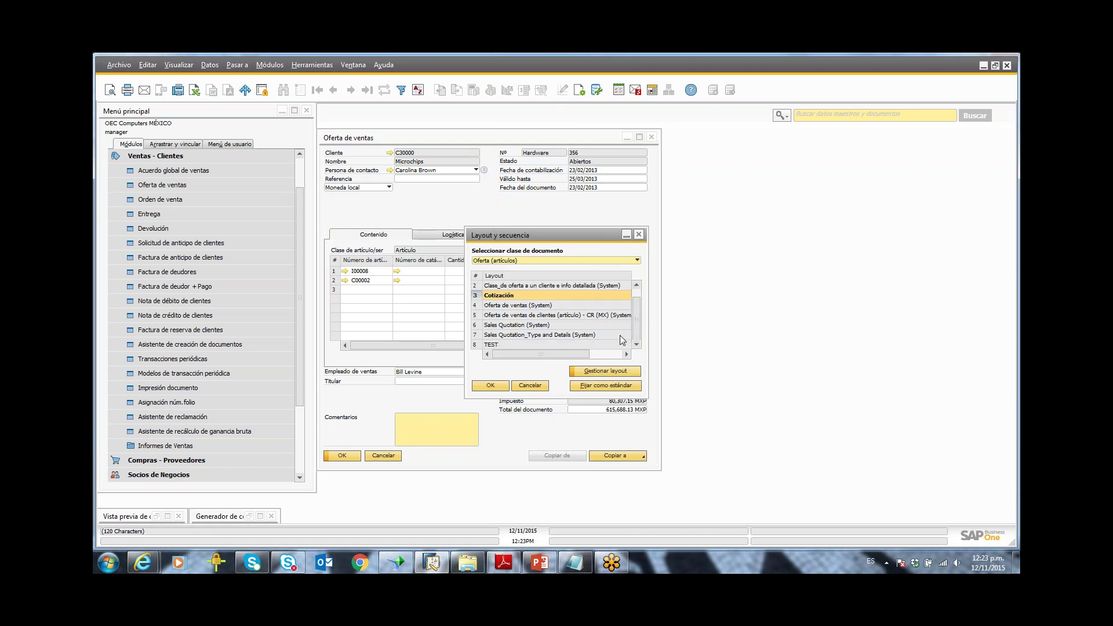
pyautogui.click(620, 343)
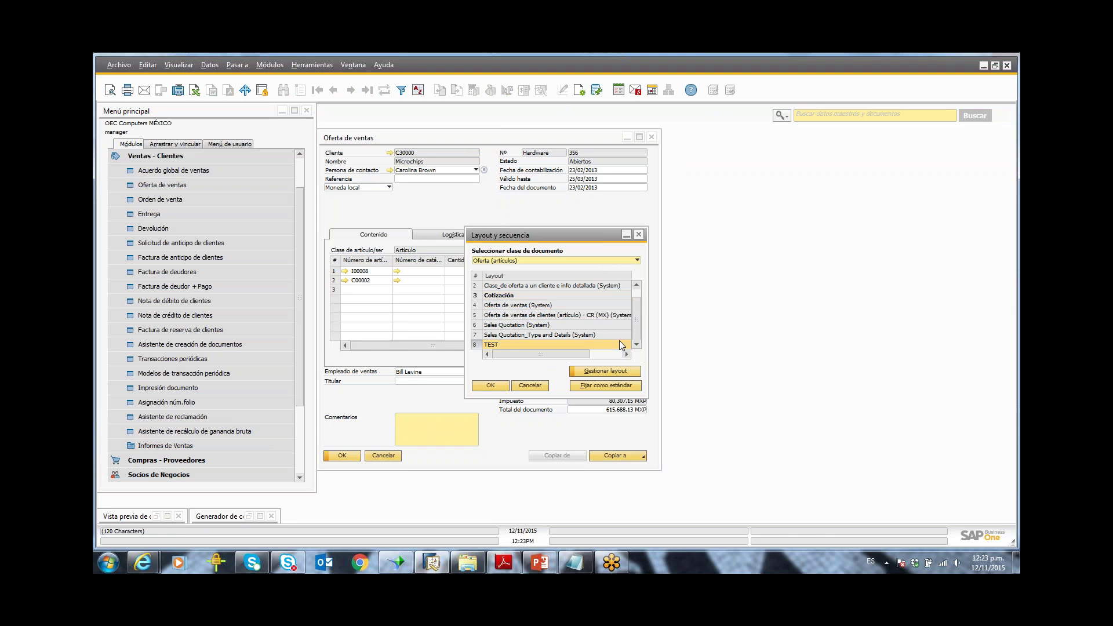
pyautogui.click(578, 392)
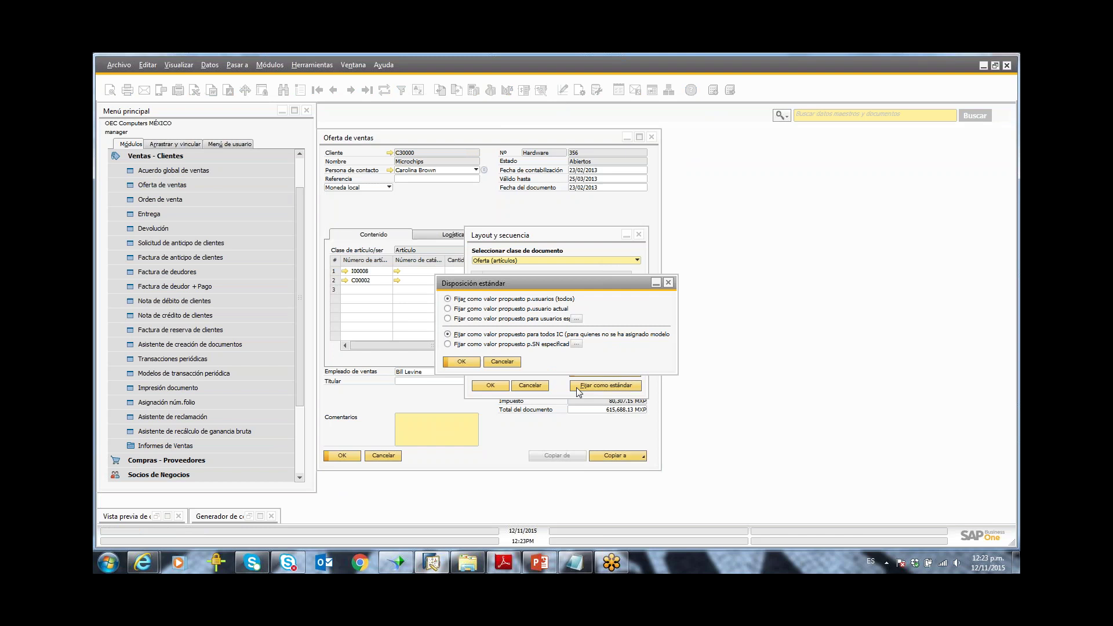
pyautogui.click(480, 365)
pyautogui.click(481, 385)
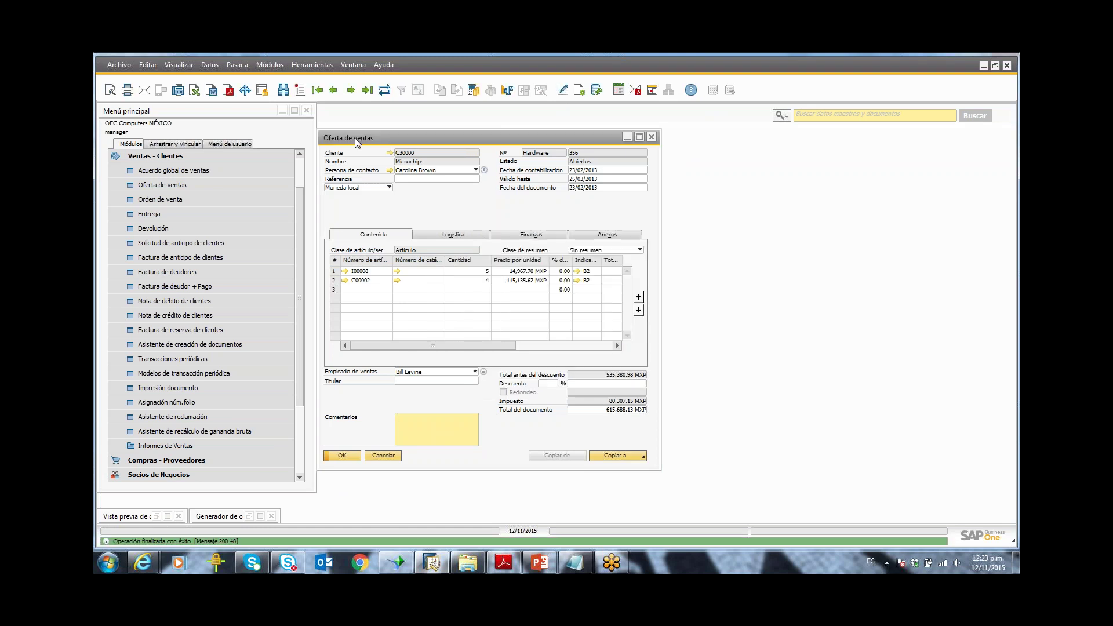
# Step: Print-preview the displayed sales quotation 356 and then quotation 354, closing each preview
pyautogui.click(111, 91)
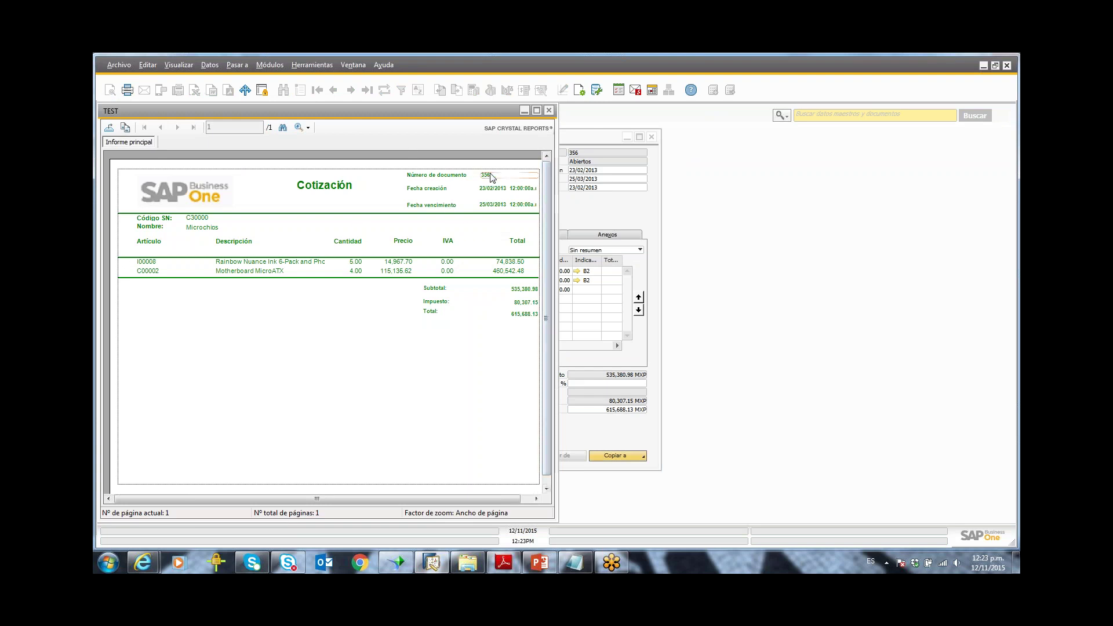
pyautogui.click(549, 110)
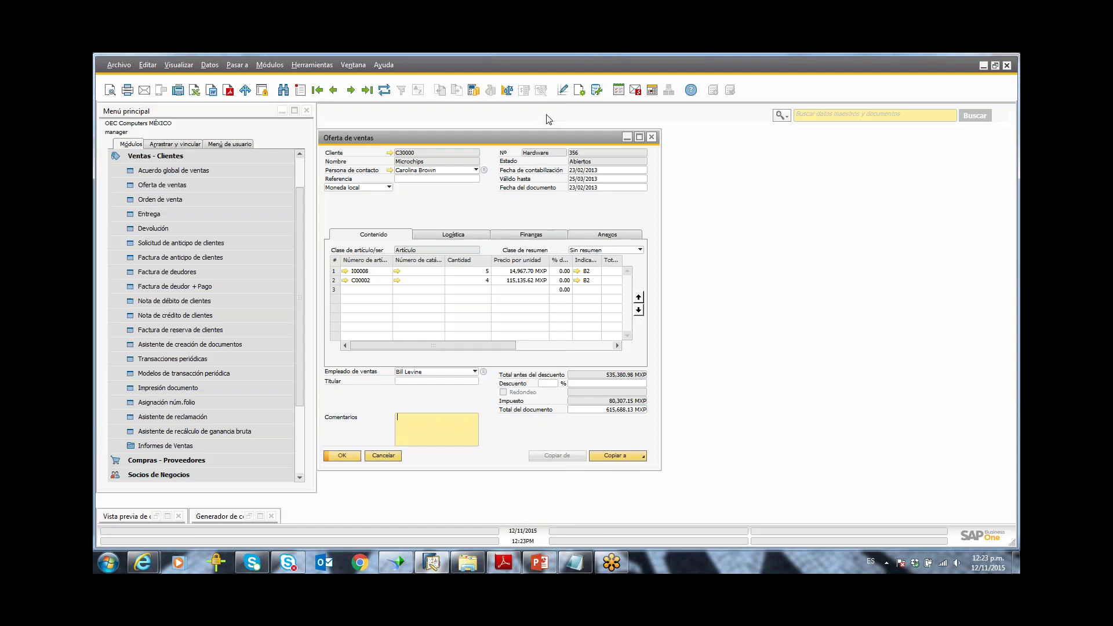
pyautogui.click(334, 90)
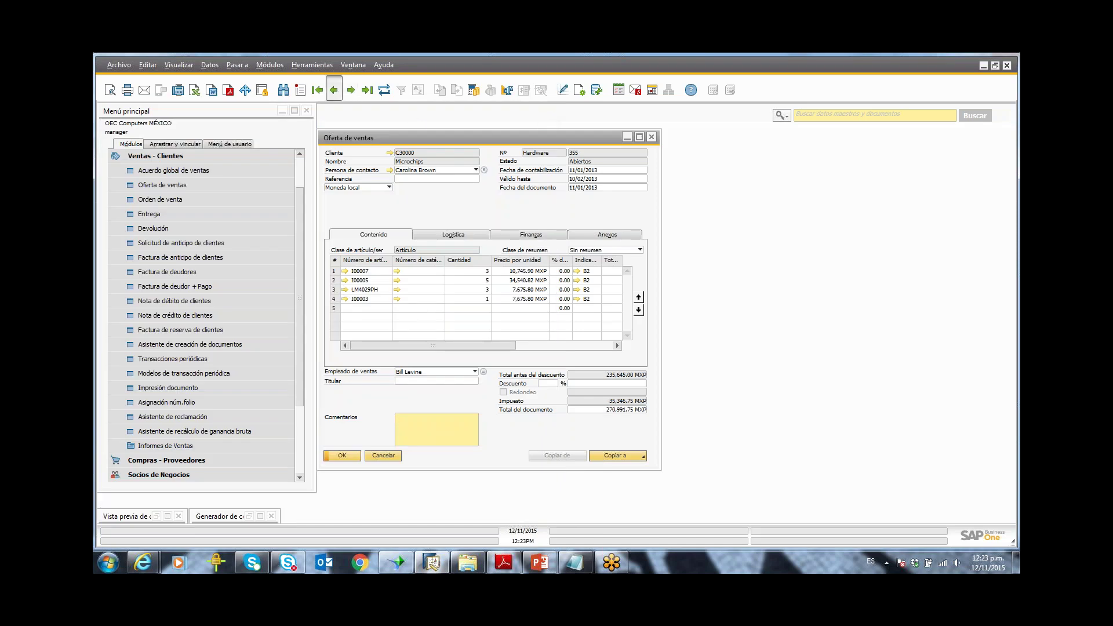
pyautogui.click(334, 90)
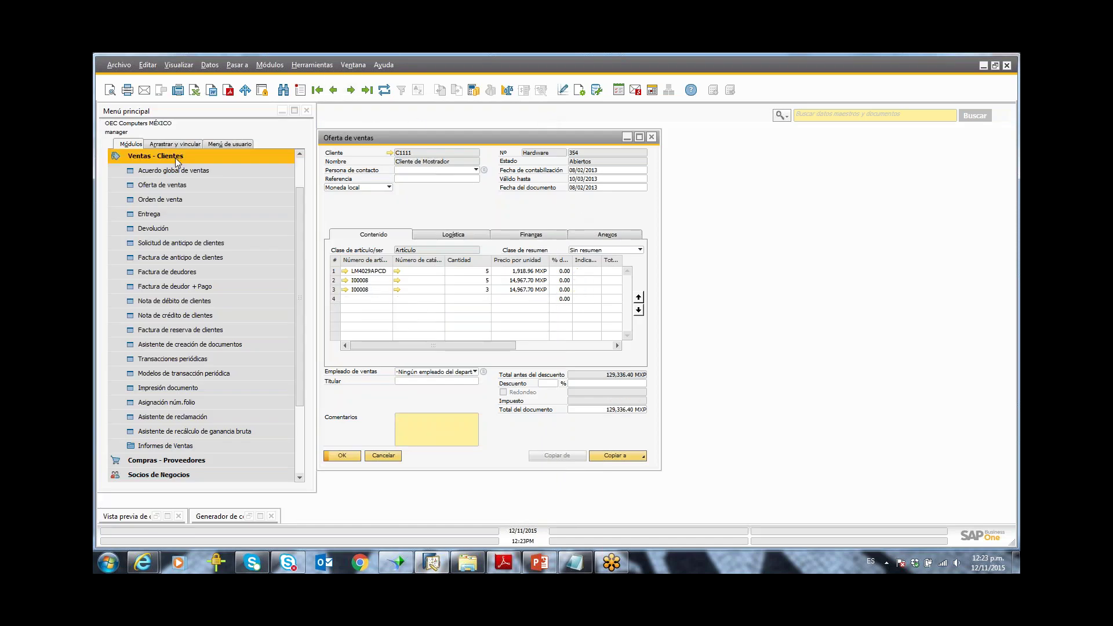
pyautogui.click(110, 91)
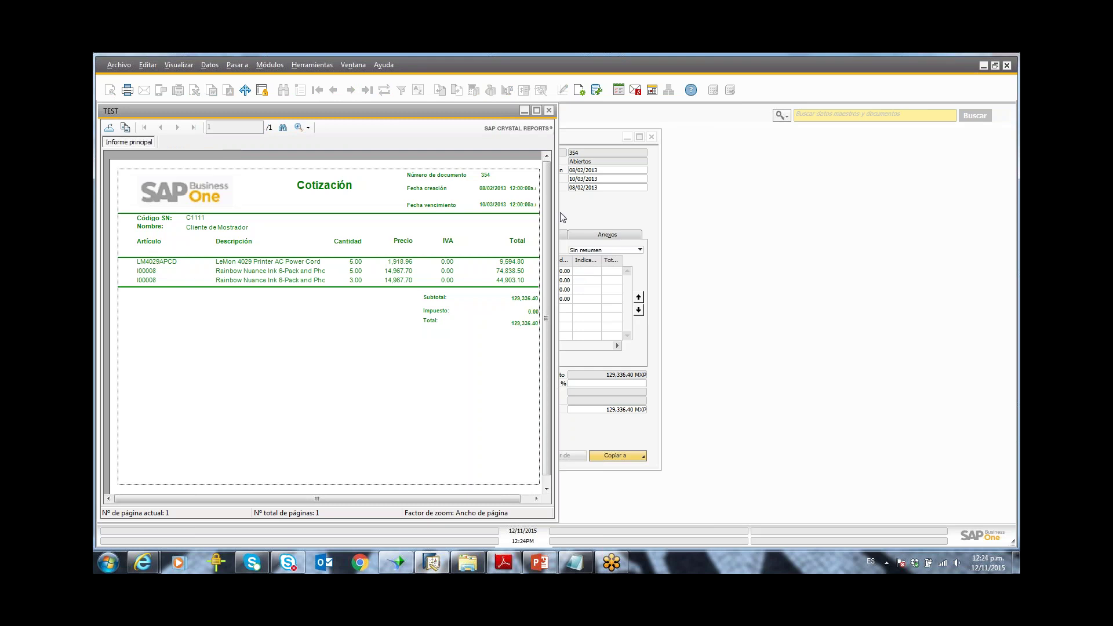
pyautogui.click(552, 113)
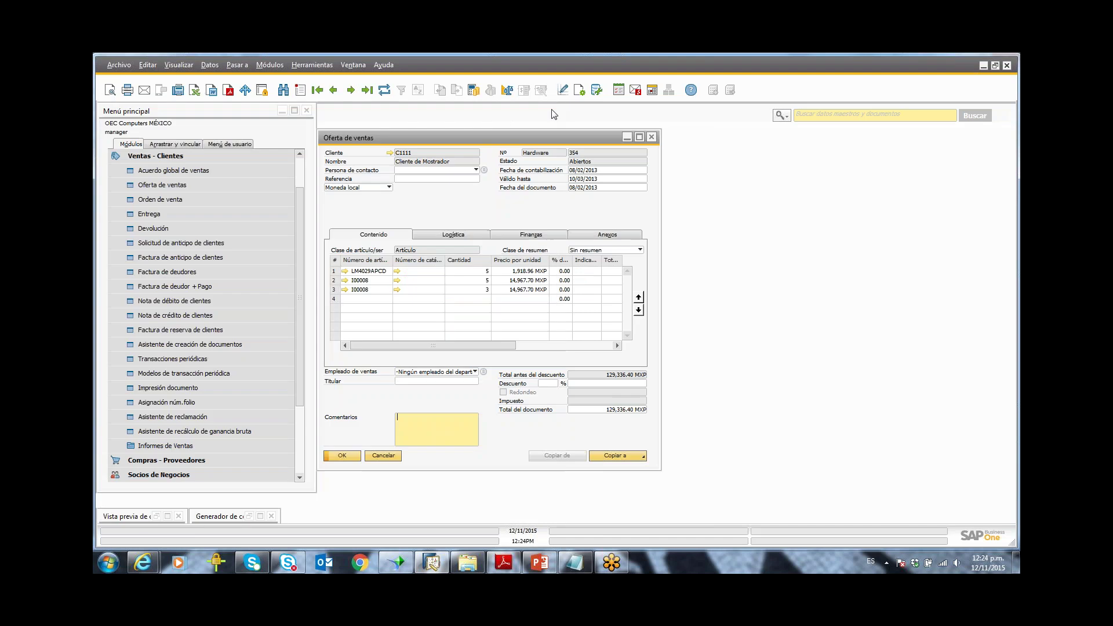
# Step: Close the Oferta de ventas form and switch to the PowerPoint presentation
pyautogui.click(401, 459)
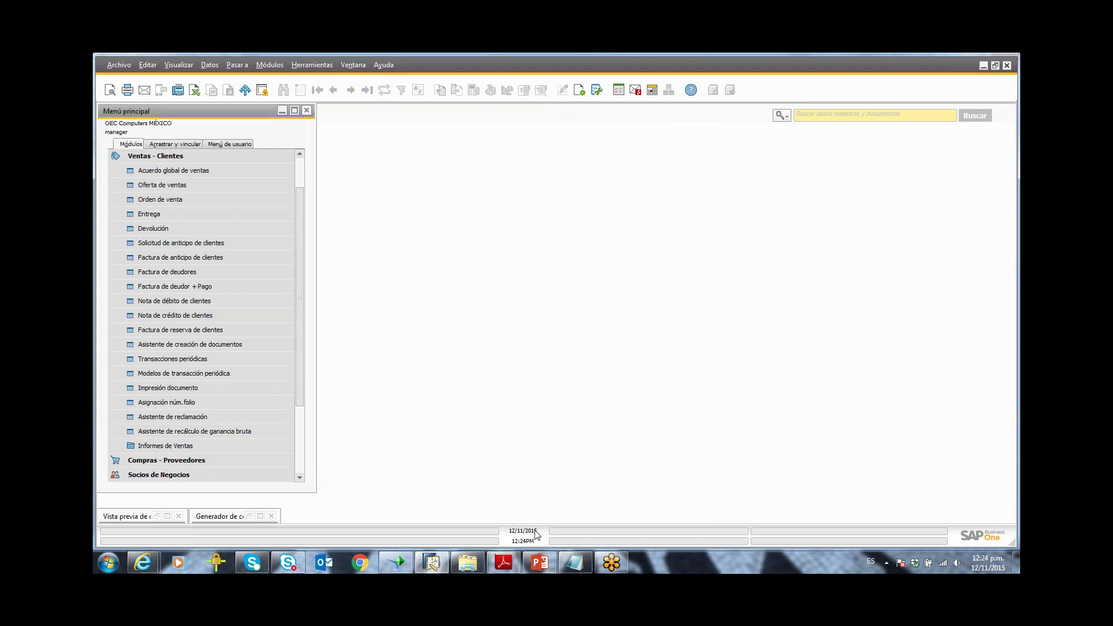
pyautogui.click(539, 563)
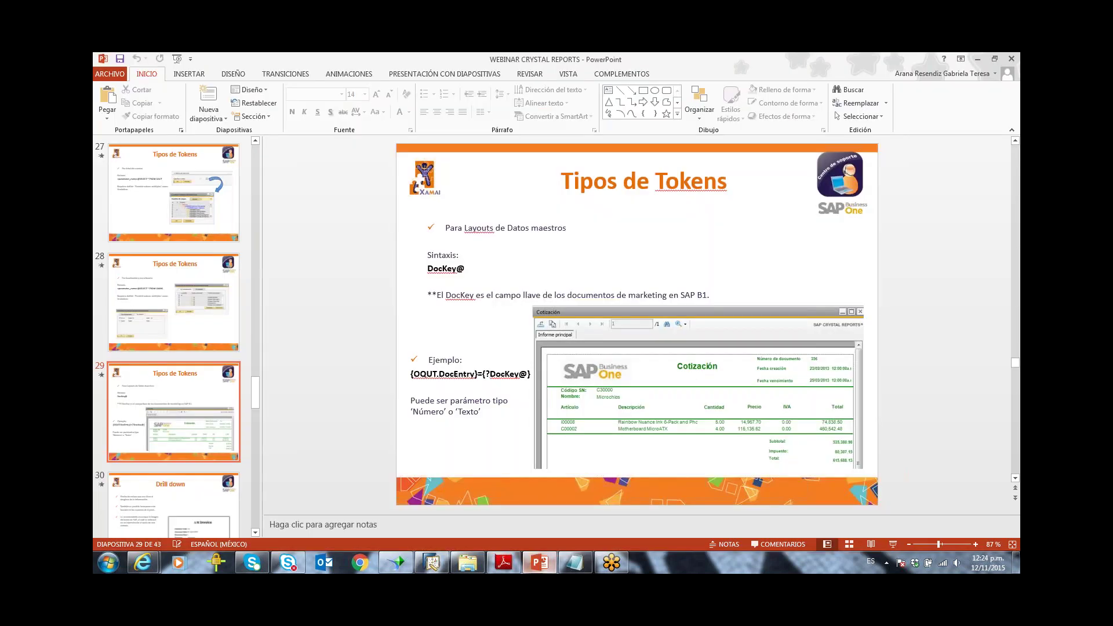
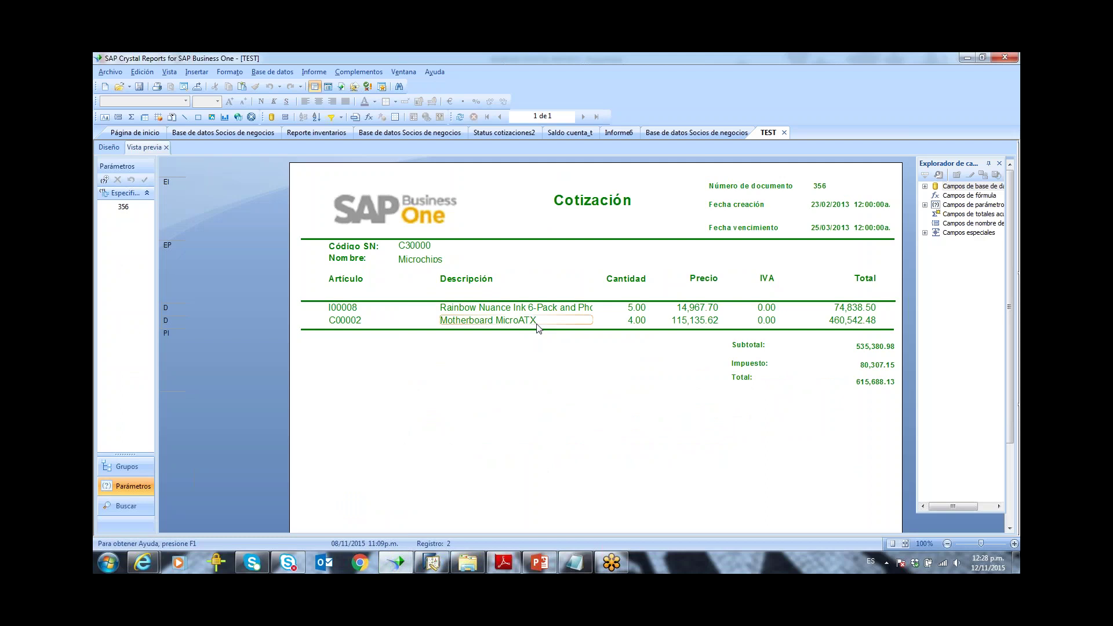
# Step: In the Crystal Reports report Status cotizaciones2, set the hyperlink type of the Details section's arrow image to Un sitio Web en Internet
pyautogui.click(508, 134)
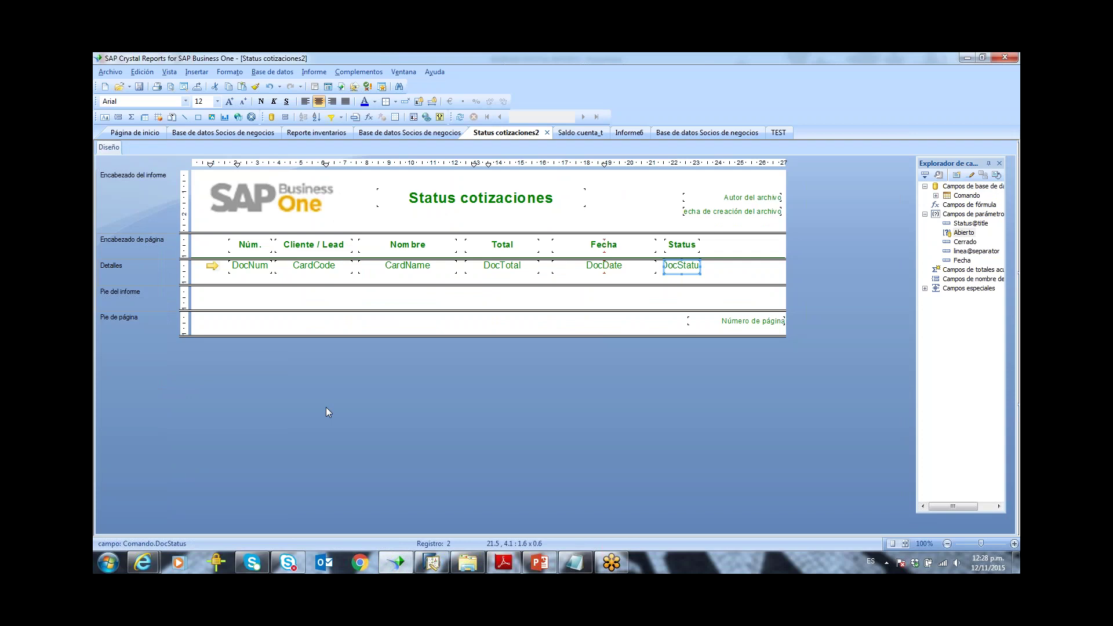
pyautogui.click(212, 267)
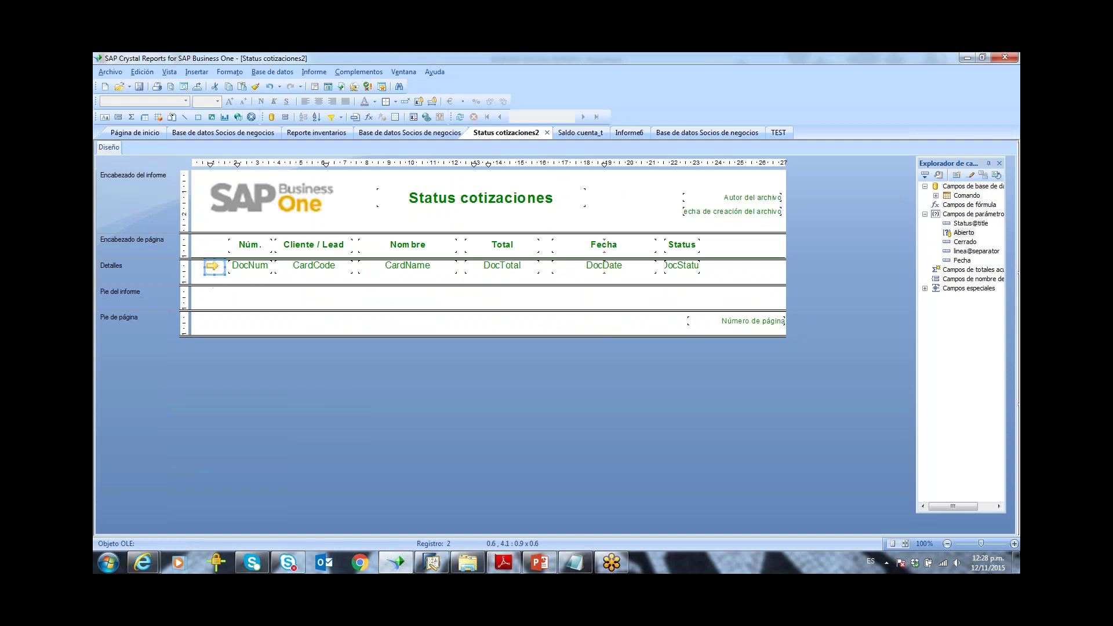
pyautogui.rightClick(215, 266)
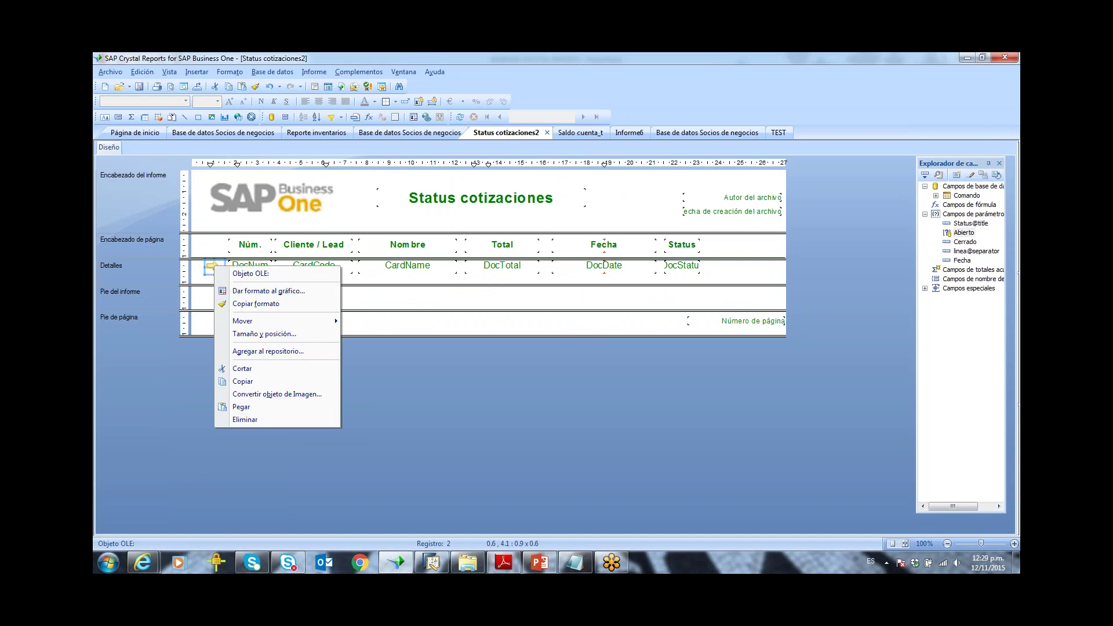
pyautogui.click(257, 291)
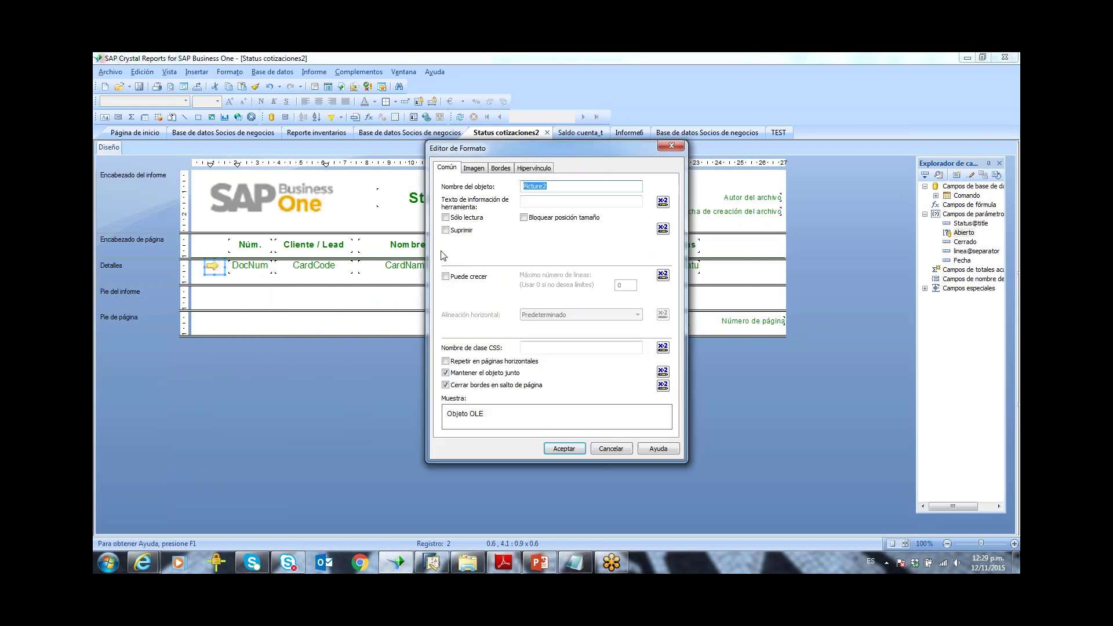
pyautogui.click(535, 169)
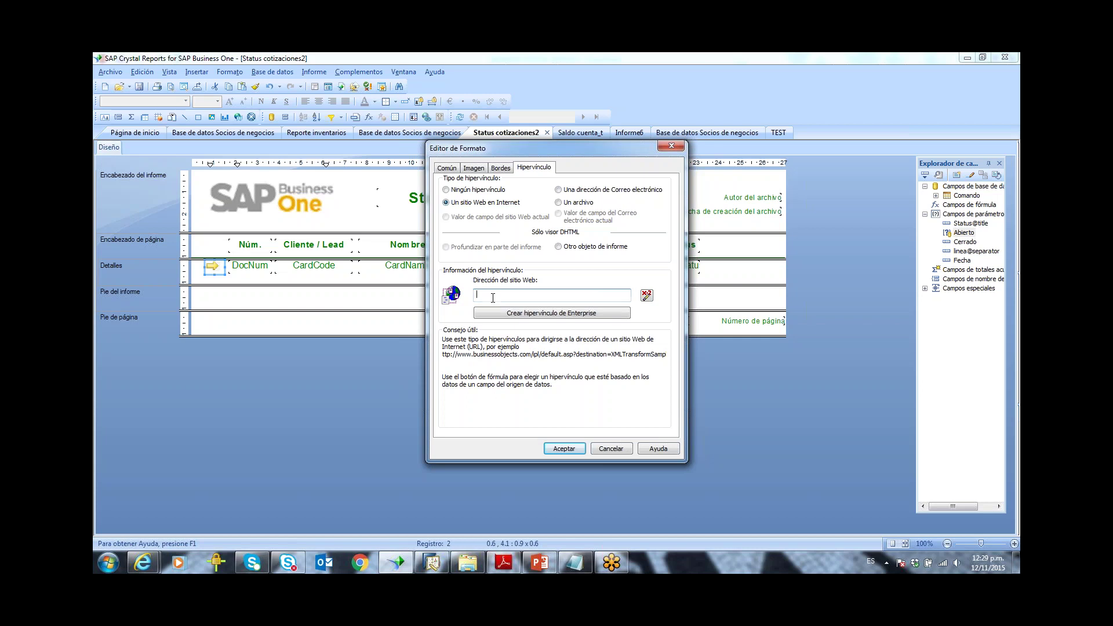
pyautogui.click(539, 562)
pyautogui.moveTo(652, 328); pyautogui.dragTo(421, 326)
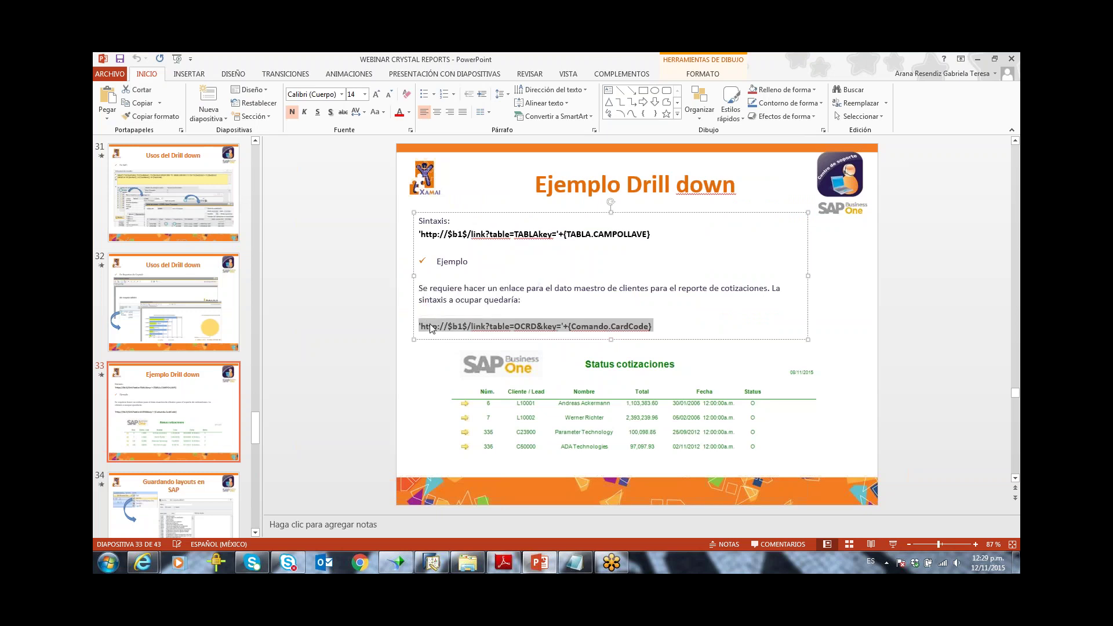
pyautogui.click(406, 566)
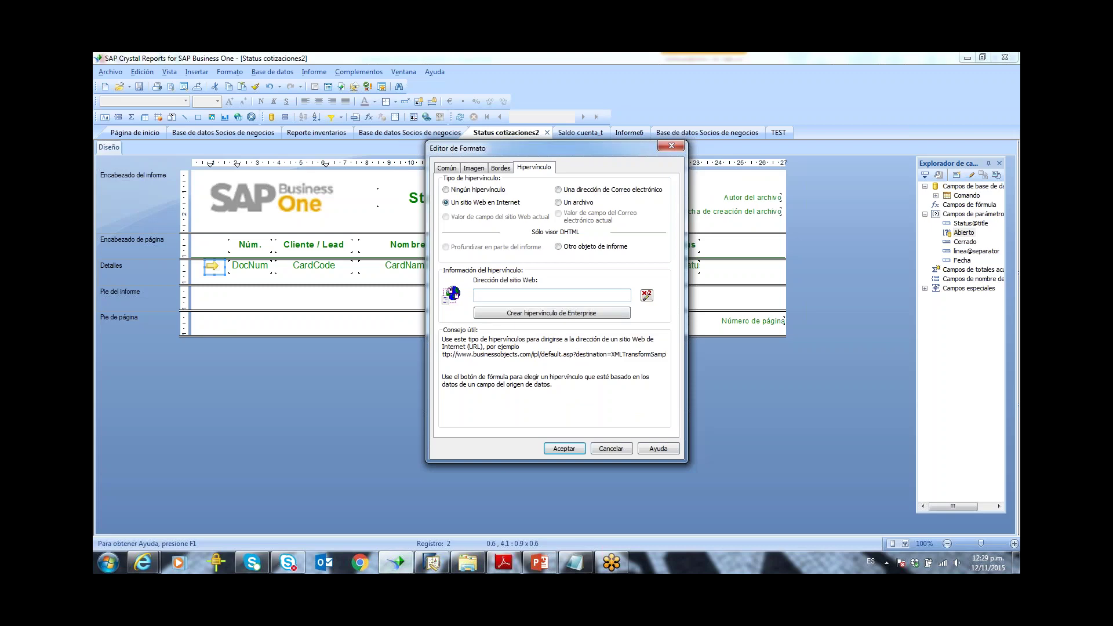
pyautogui.hotkey('ctrl', 'v')
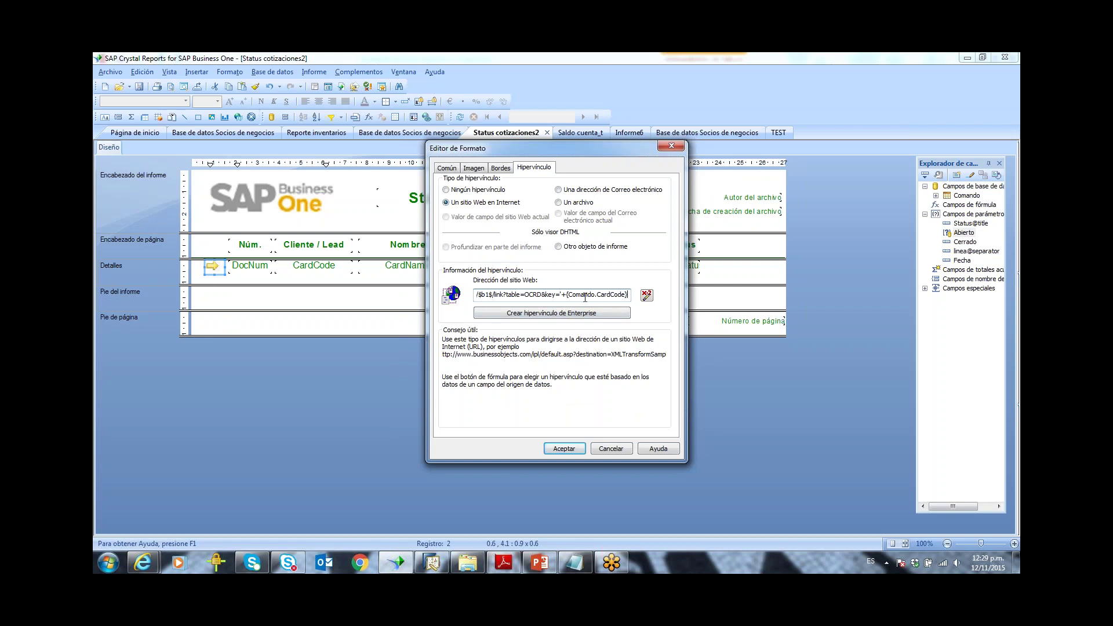
pyautogui.click(562, 449)
pyautogui.click(289, 318)
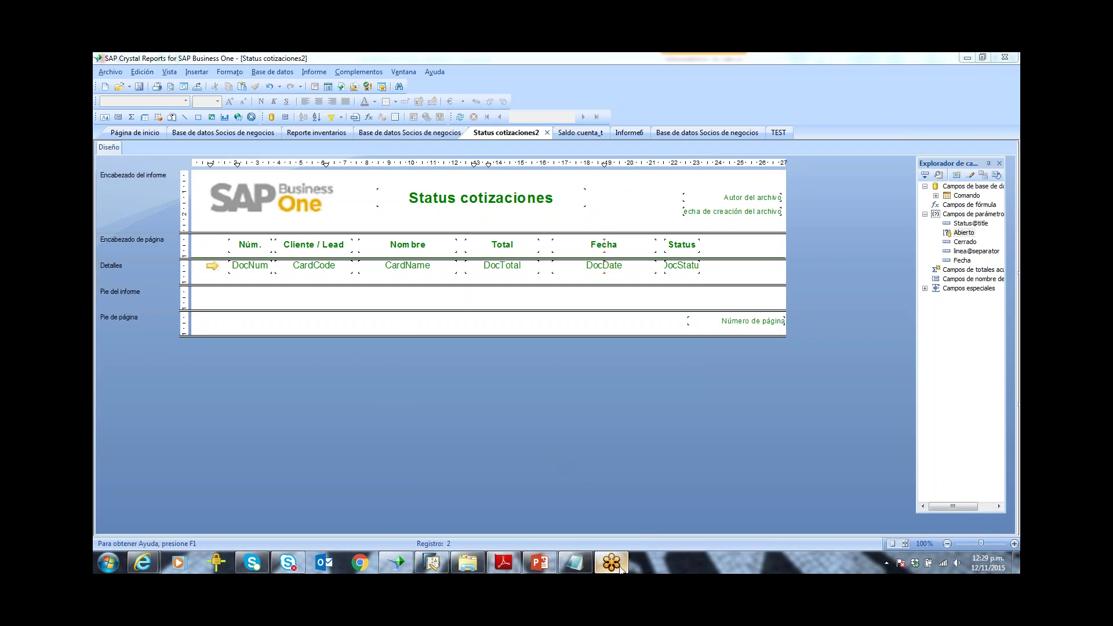
pyautogui.click(842, 175)
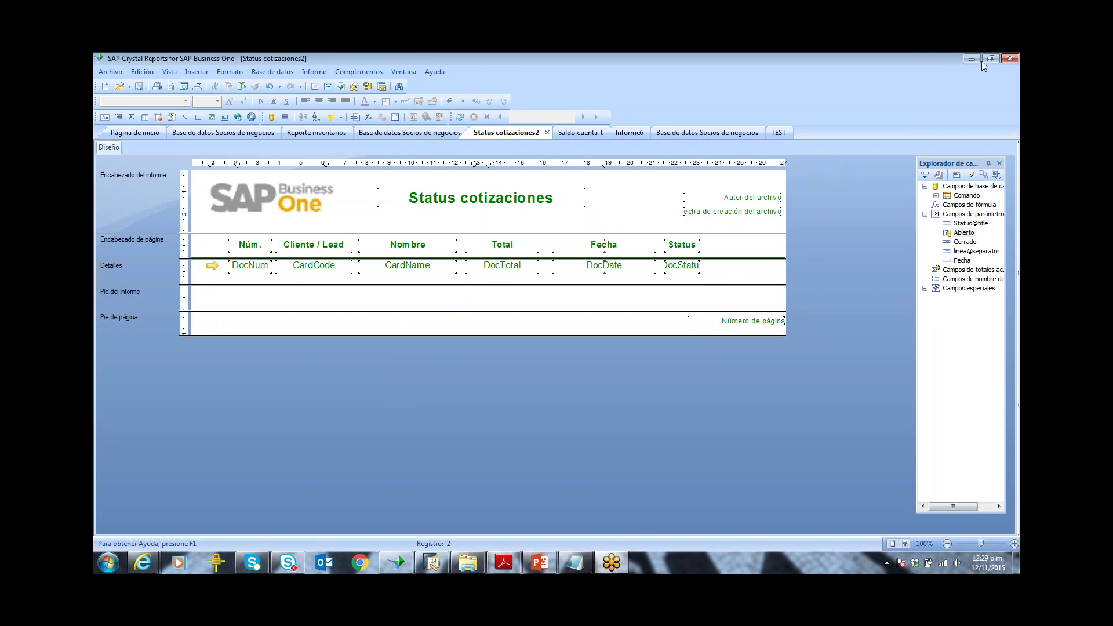
pyautogui.click(819, 131)
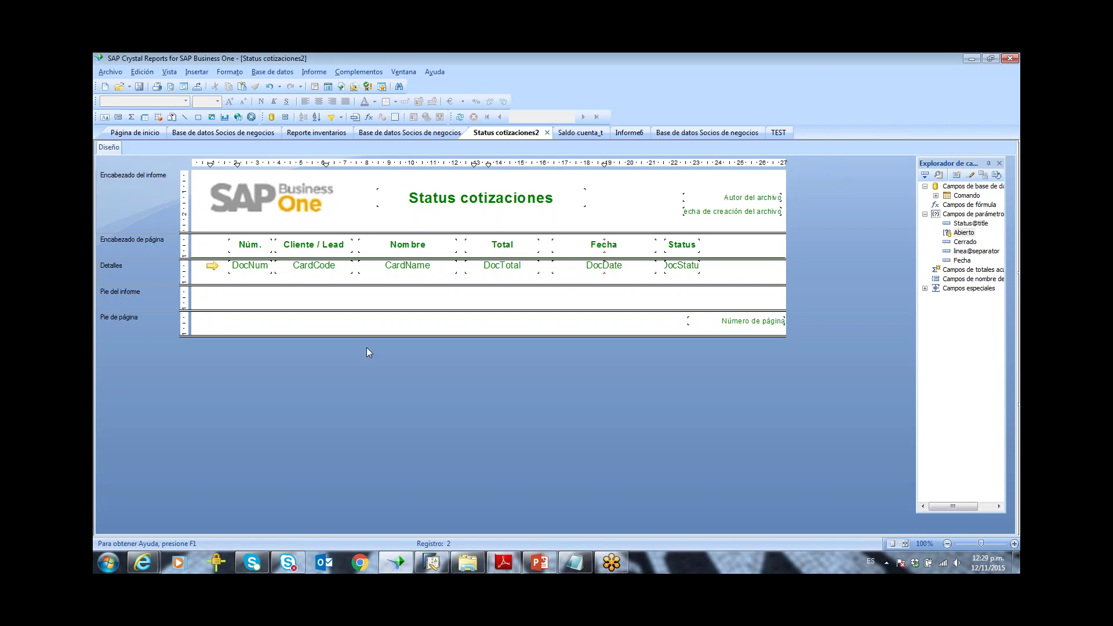
# Step: Preview the report in SAP Business One for open (Abierto) quotations dated from 1/01/2012 to 31/12/2012
pyautogui.click(359, 72)
pyautogui.moveTo(380, 88)
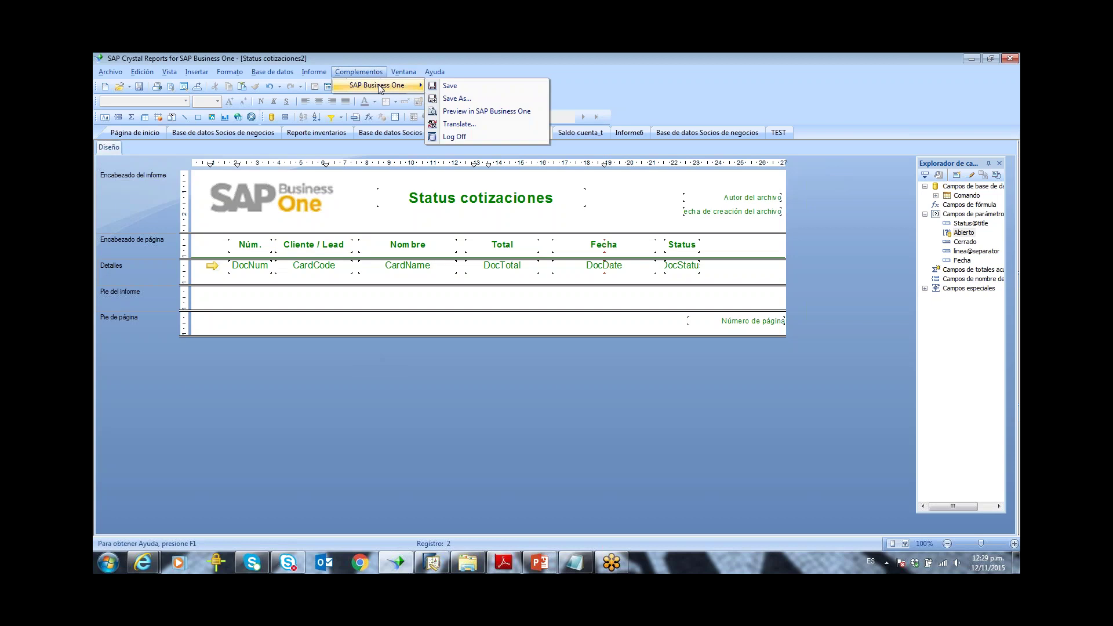
pyautogui.click(463, 112)
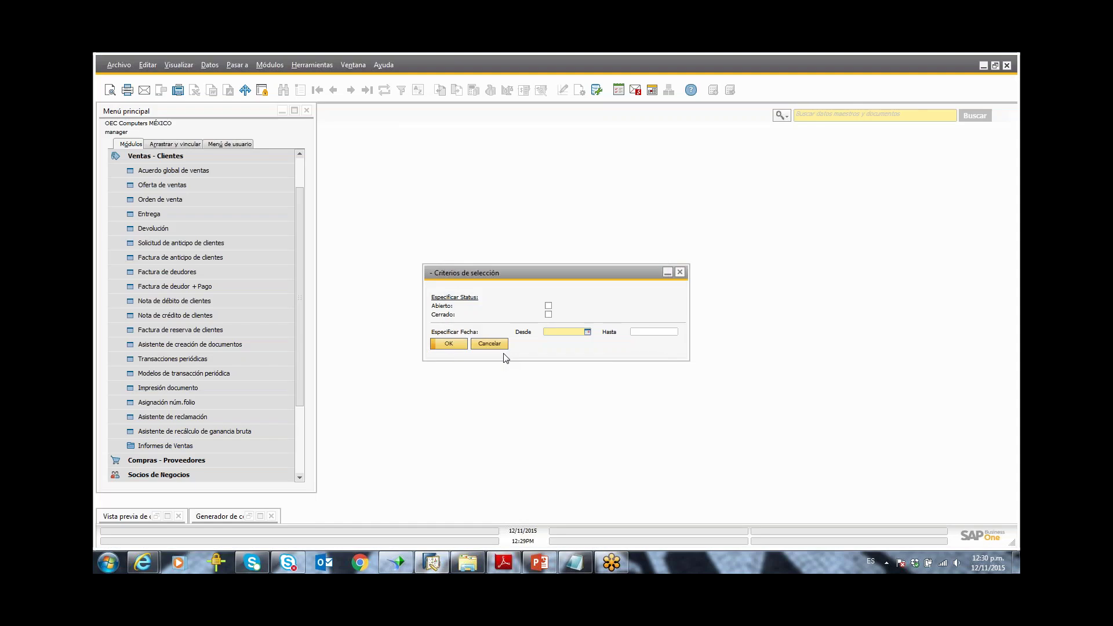
pyautogui.click(548, 306)
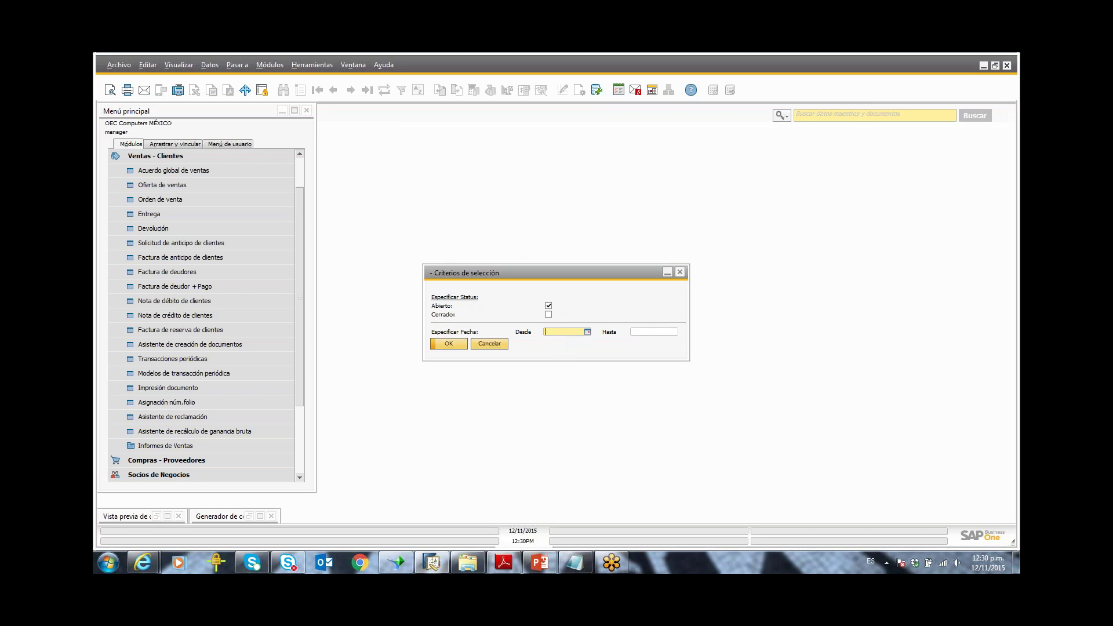
pyautogui.write('1/01/')
pyautogui.write('201')
pyautogui.write('2')
pyautogui.press('Tab')
pyautogui.write('31/12/2012')
pyautogui.press('Tab')
pyautogui.click(462, 344)
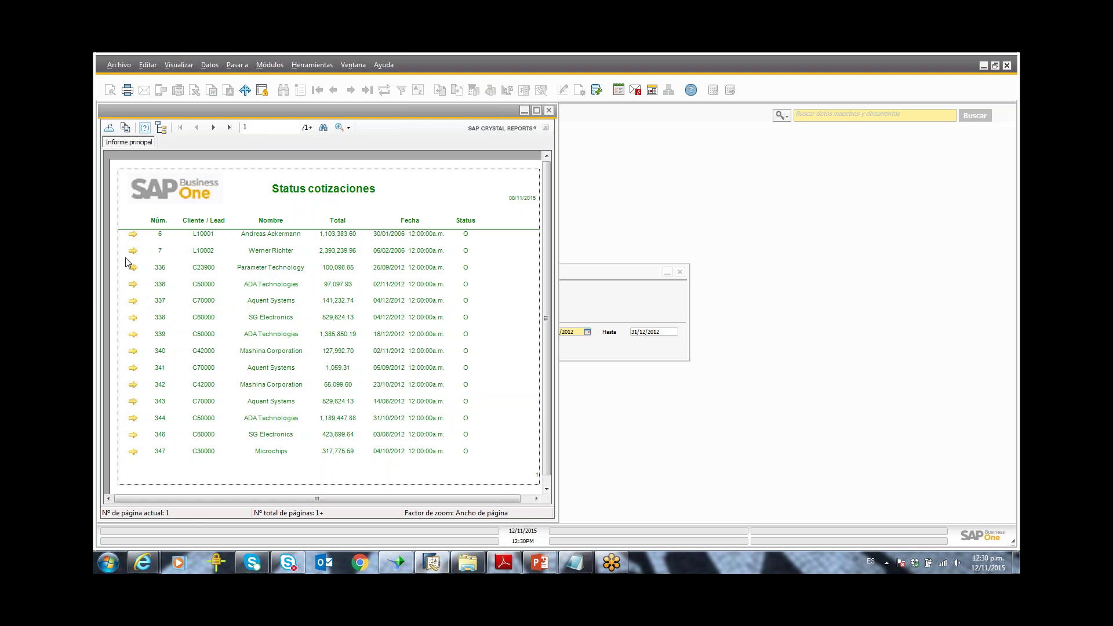
# Step: Follow the link arrow of quotation 335 to the business partner master data of C23900, and close that record
pyautogui.click(137, 270)
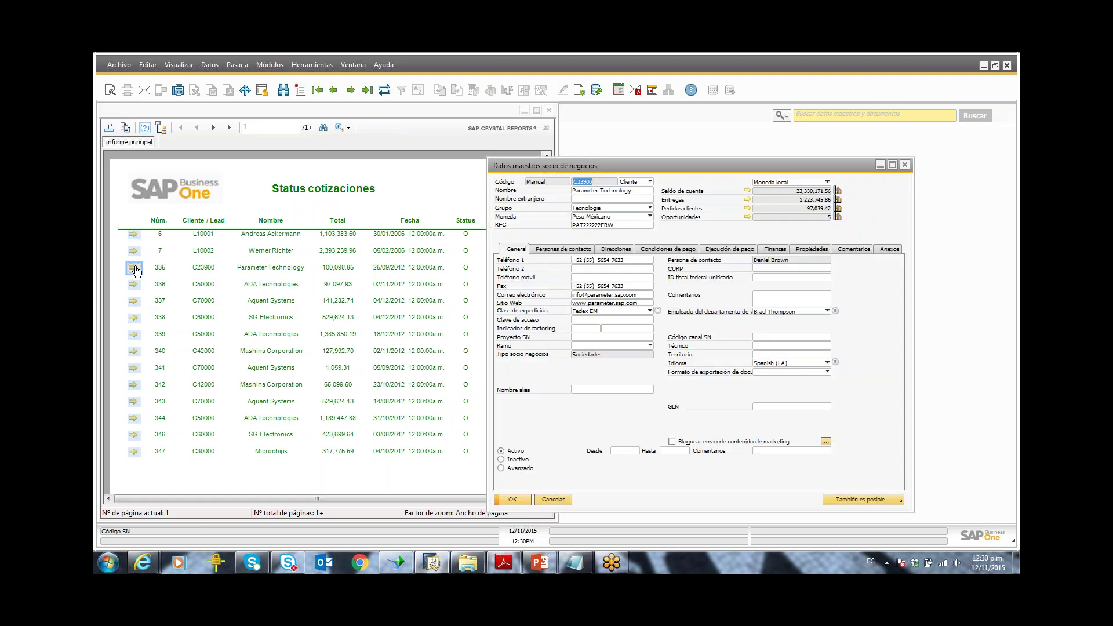
pyautogui.press('End')
pyautogui.press('End')
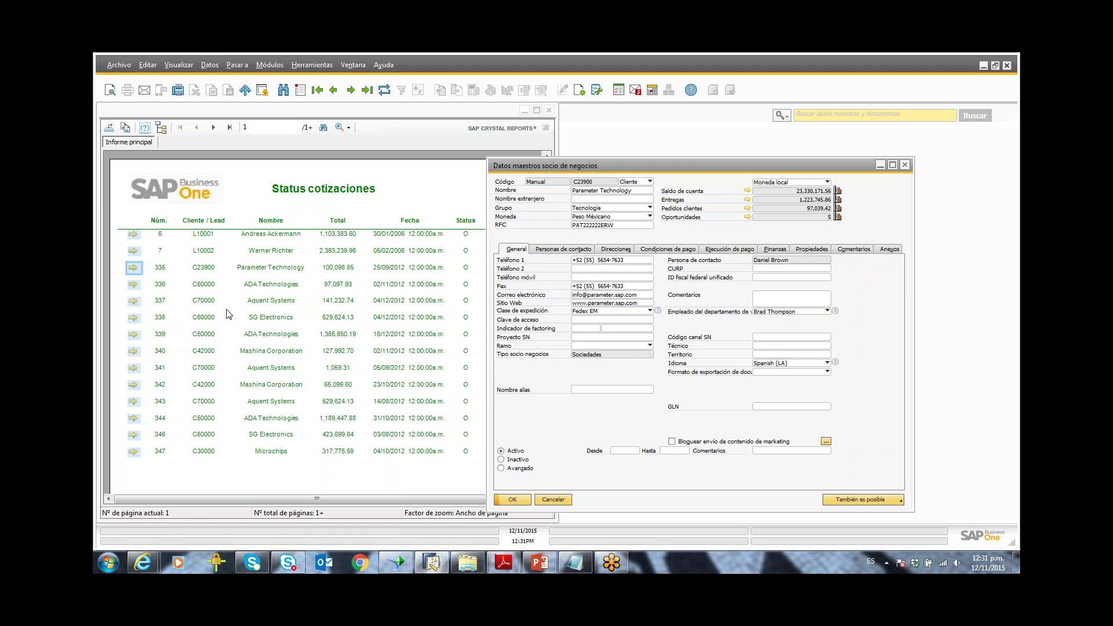
pyautogui.click(471, 352)
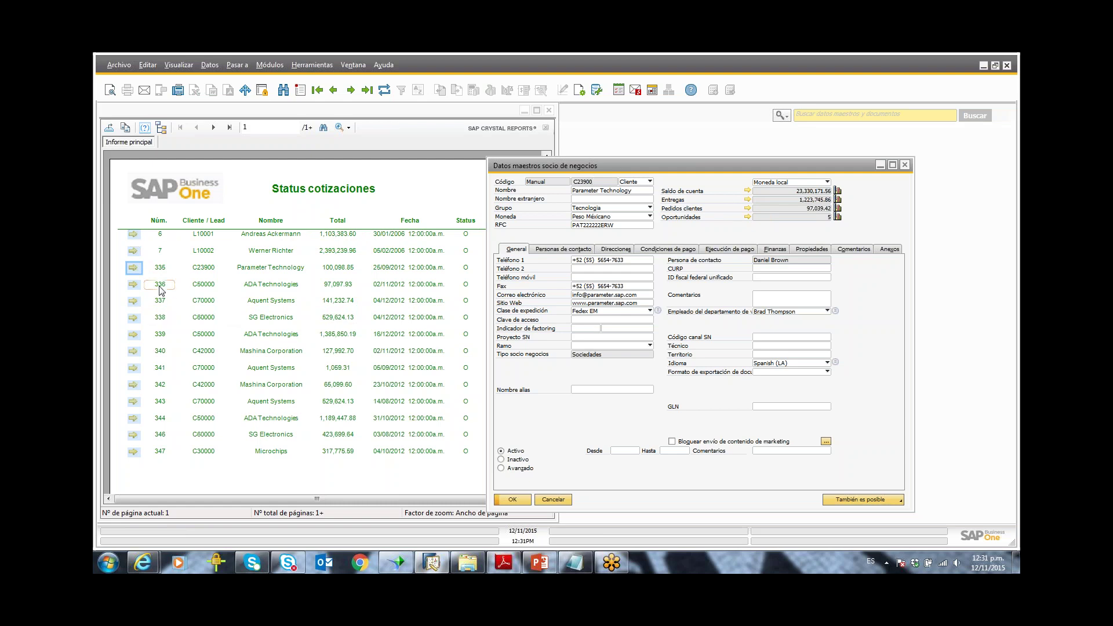
pyautogui.click(550, 499)
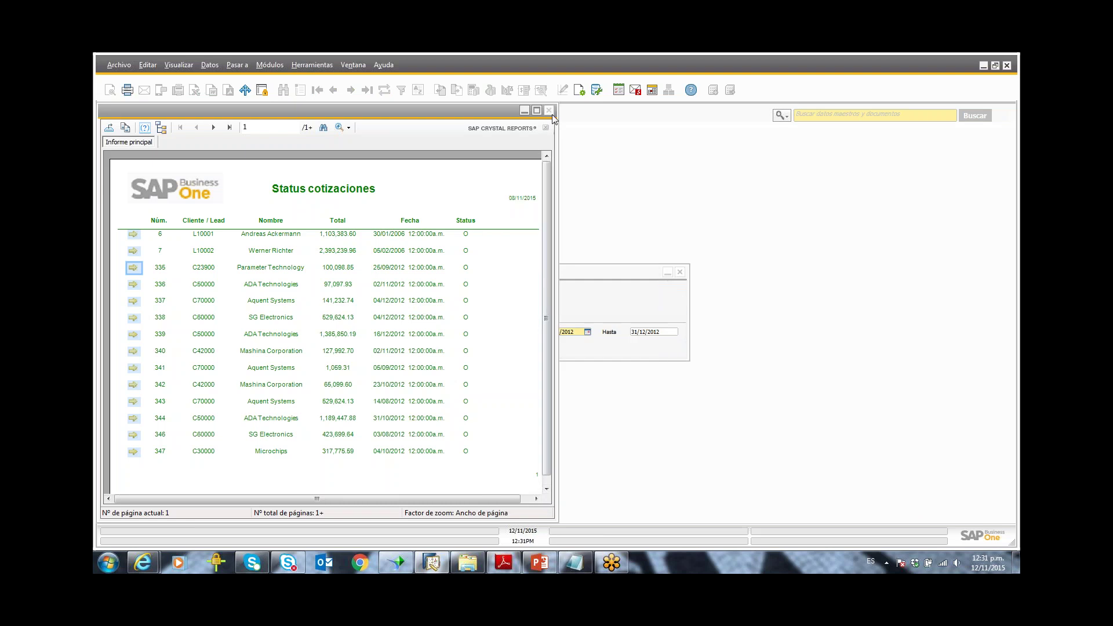
# Step: Dismiss the report preview and its selection criteria, and switch to the PowerPoint presentation
pyautogui.click(525, 110)
pyautogui.click(501, 346)
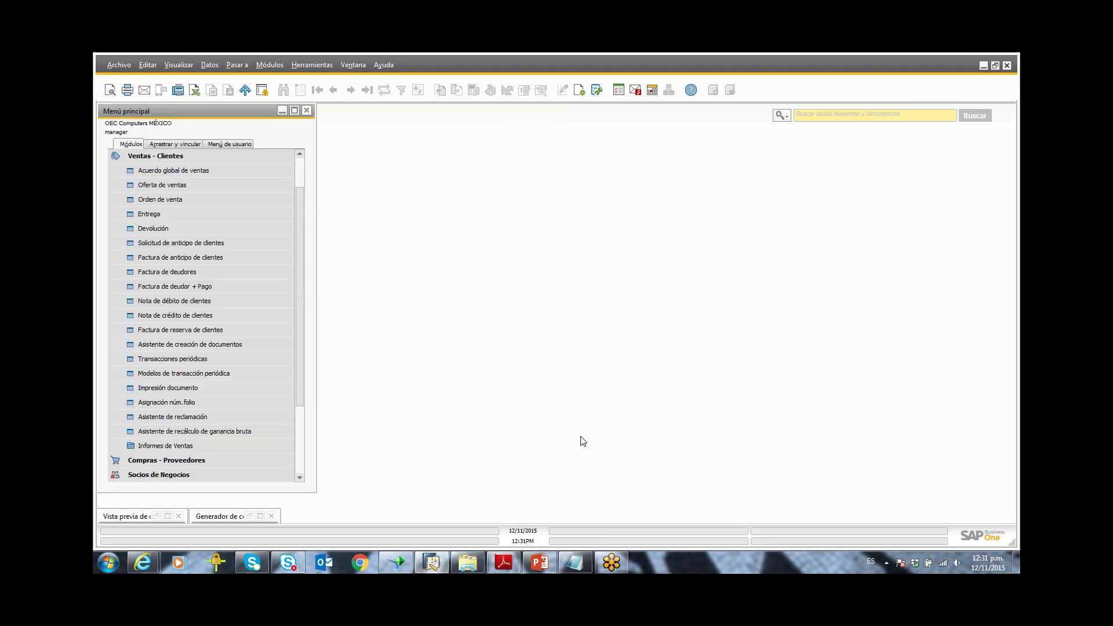
pyautogui.click(540, 563)
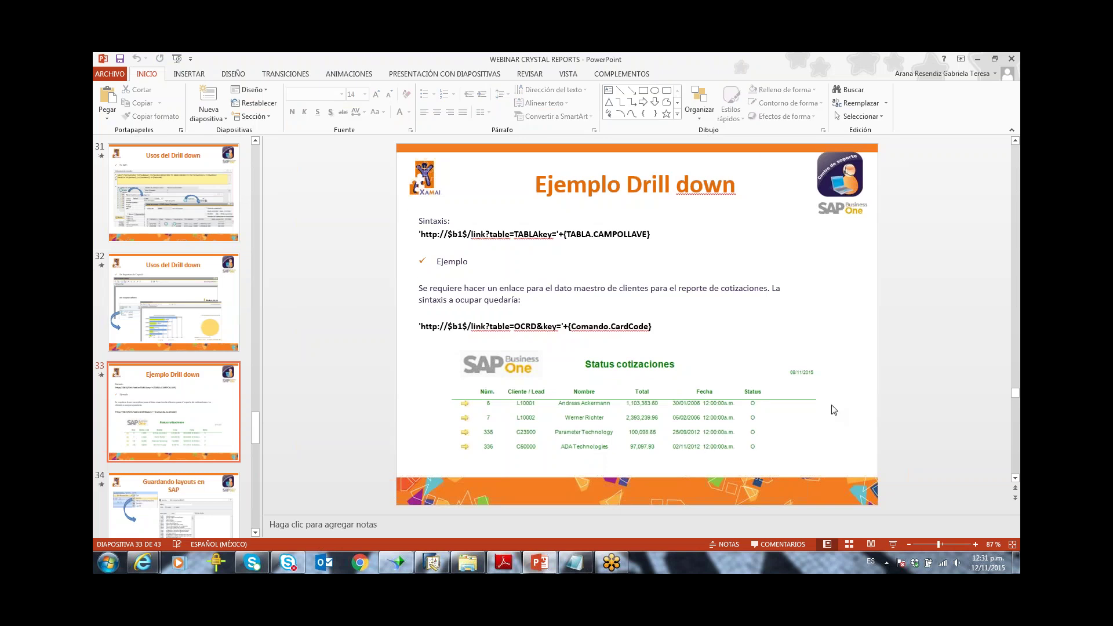
# Step: Present the drill-down example slide, advance to the slide 'Guardando layouts en SAP', and end the slide show
pyautogui.hotkey('shift', 'F5')
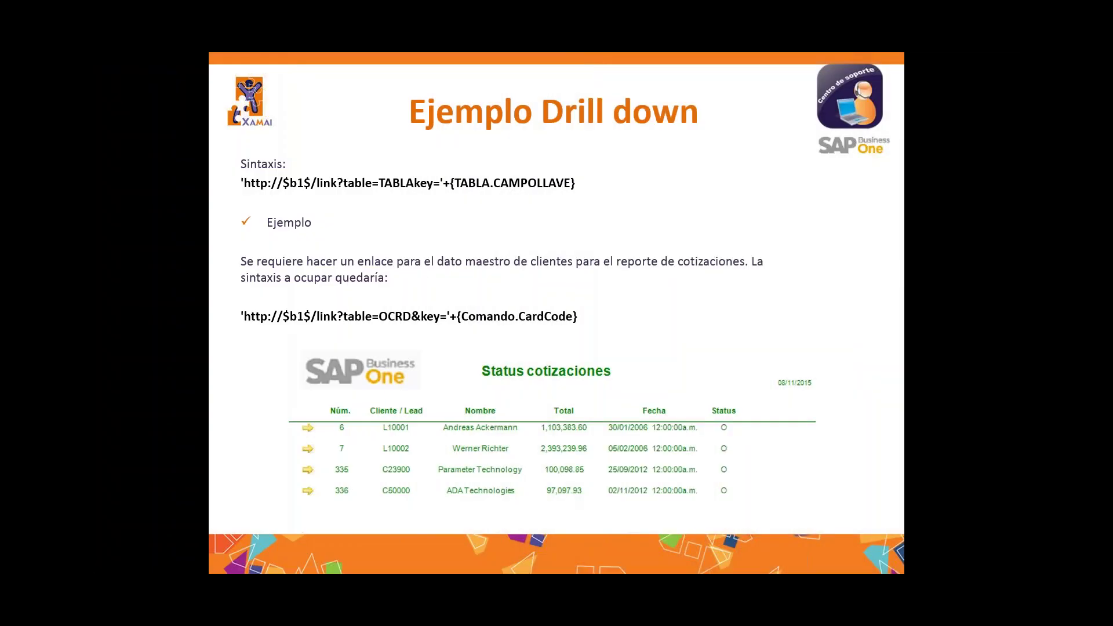
pyautogui.press('Right')
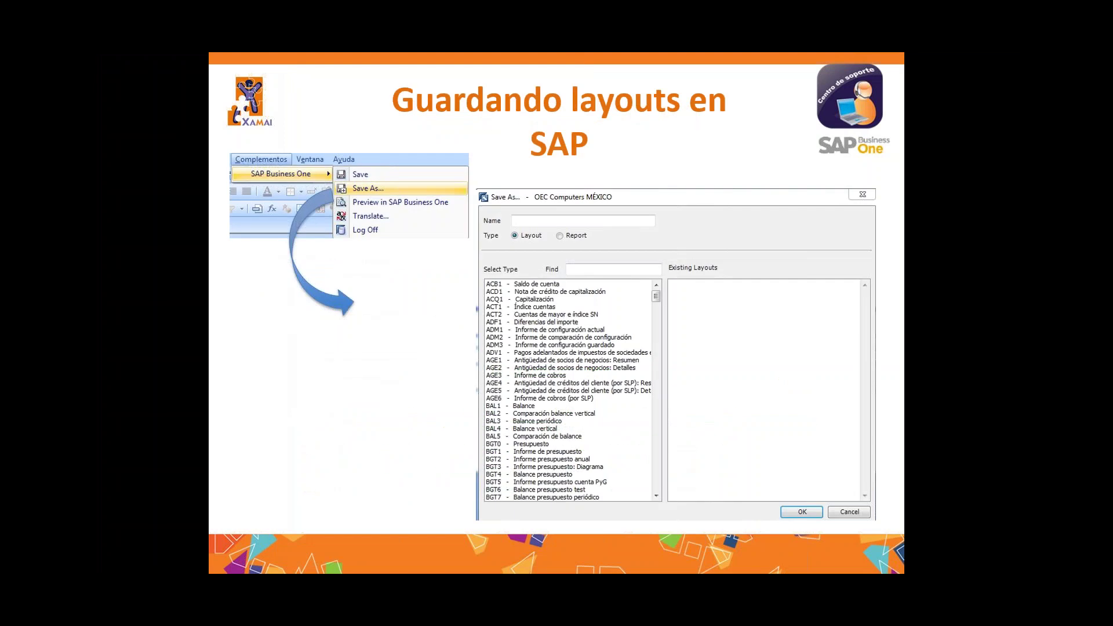
pyautogui.press('Escape')
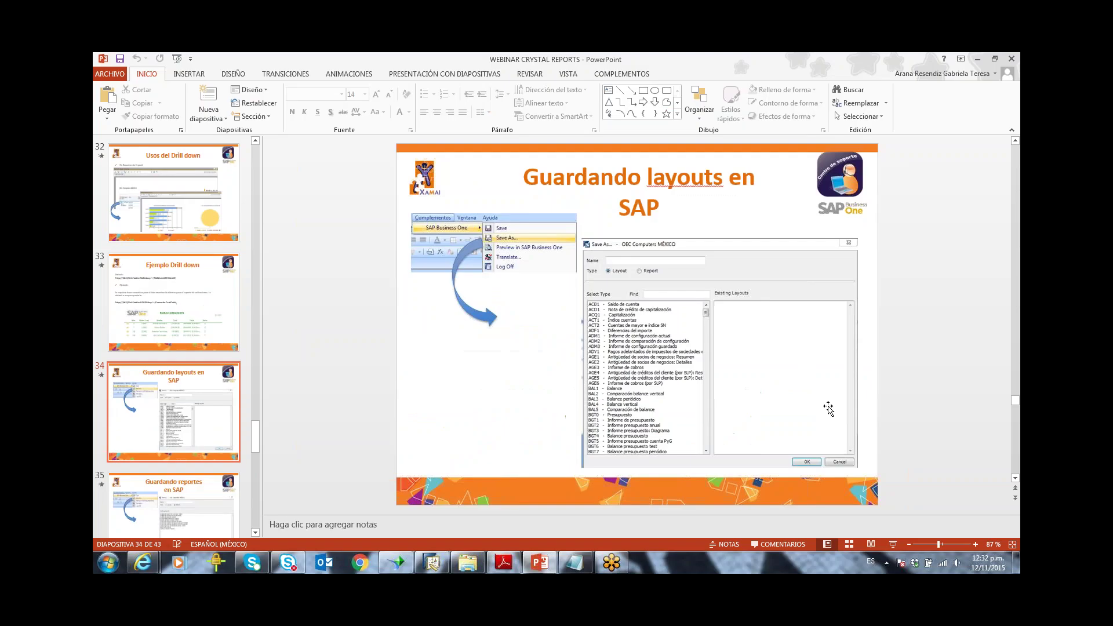
# Step: Switch to Crystal Reports and save the Saldo cuenta_t report to SAP Business One as a report named TEST
pyautogui.click(406, 562)
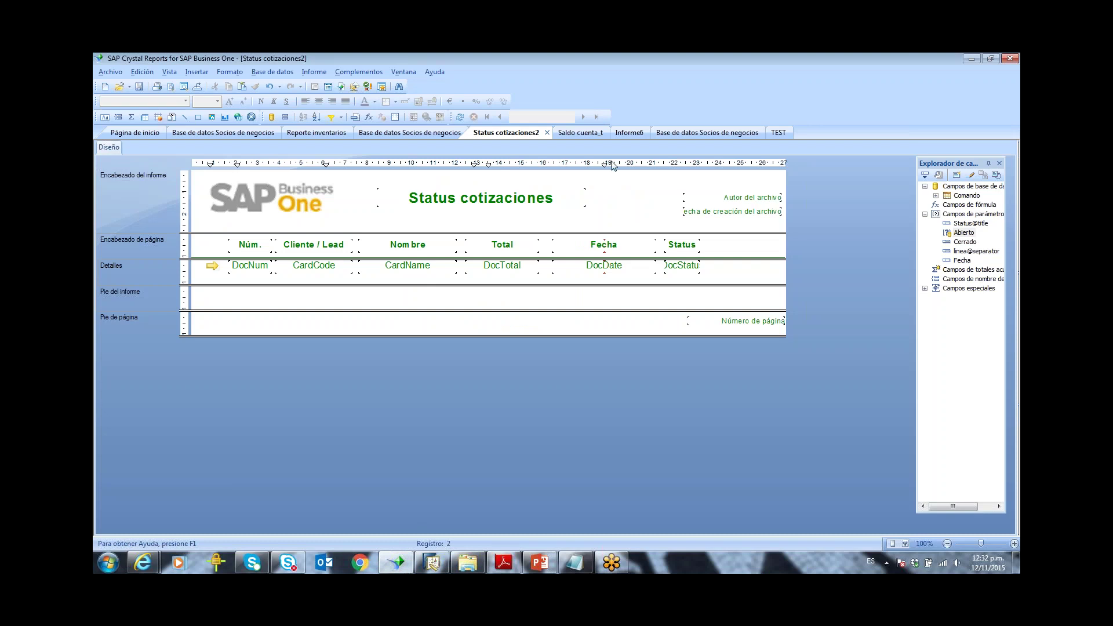
pyautogui.click(588, 133)
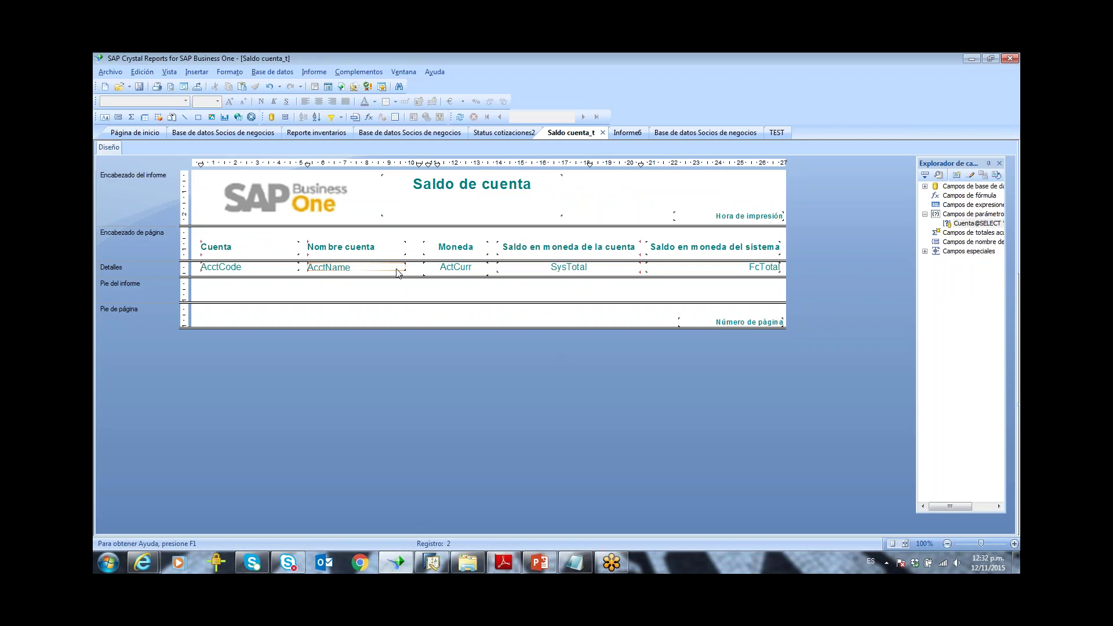
pyautogui.click(359, 72)
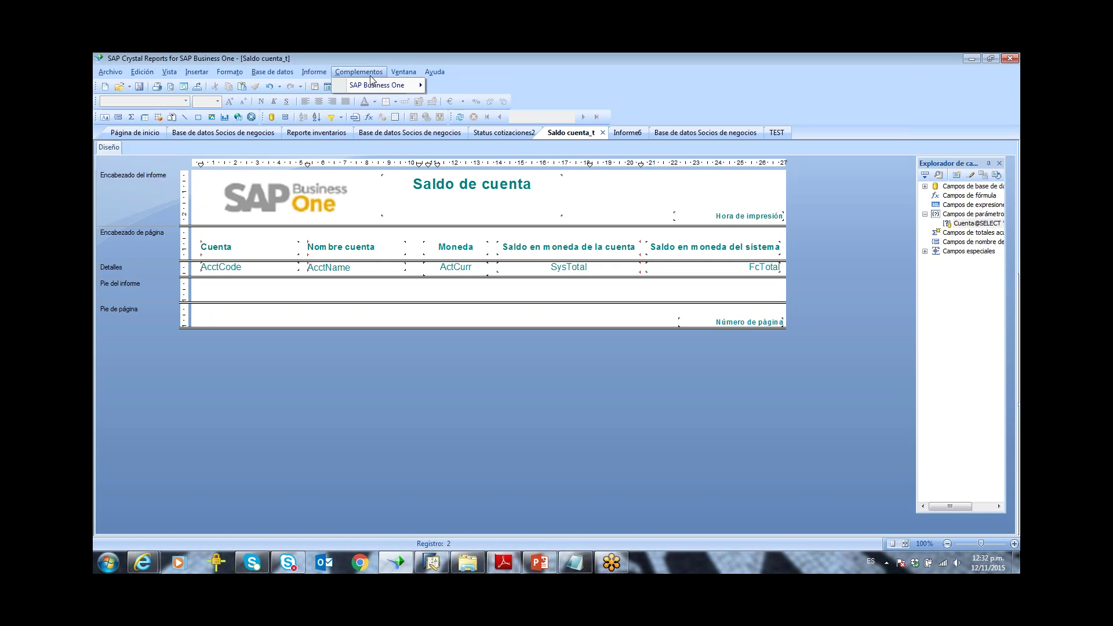
pyautogui.moveTo(363, 87)
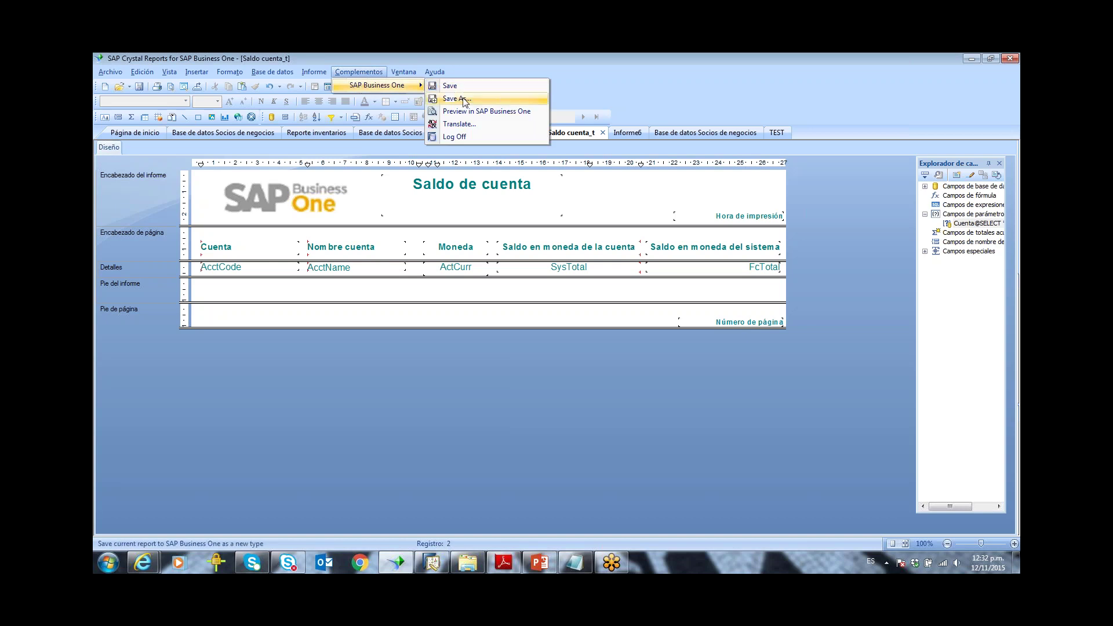
pyautogui.click(481, 99)
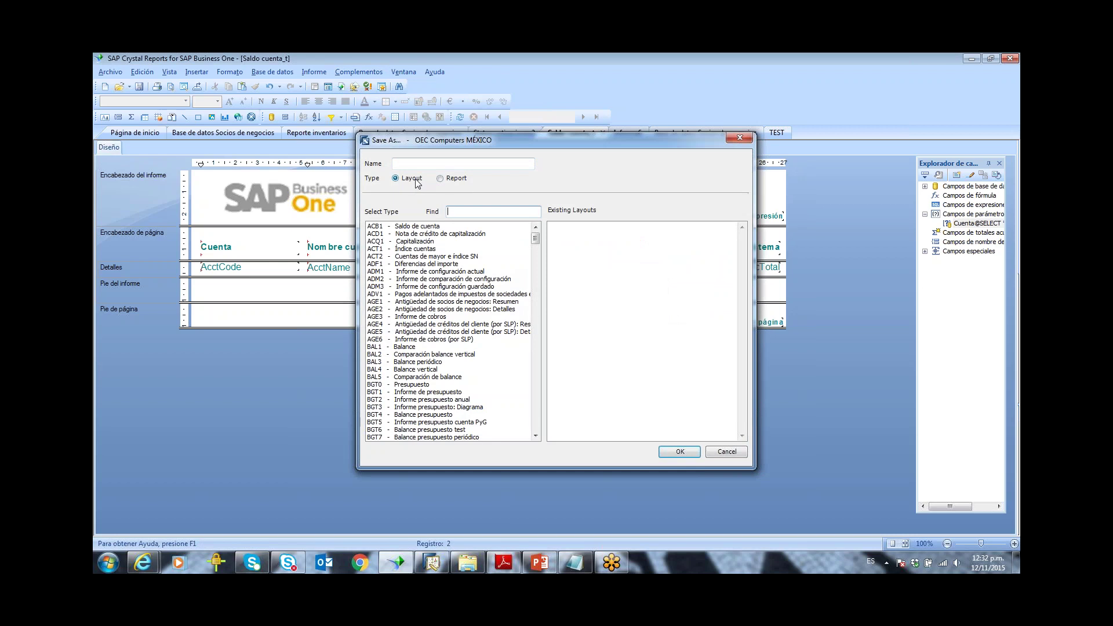
pyautogui.click(440, 179)
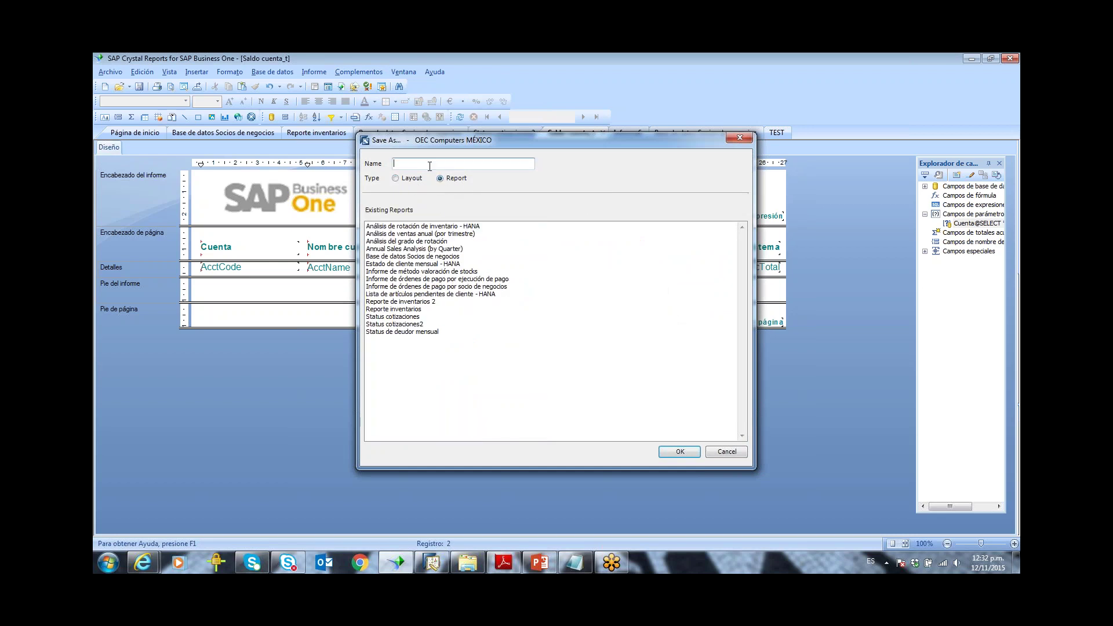
pyautogui.write('TEST')
pyautogui.click(668, 455)
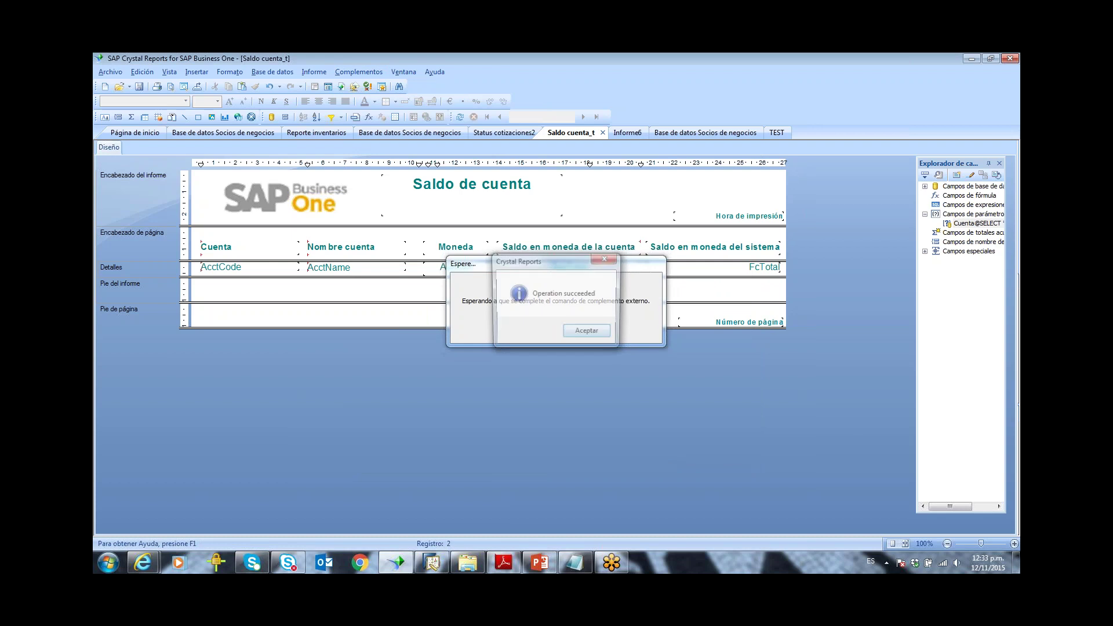
pyautogui.press('Return')
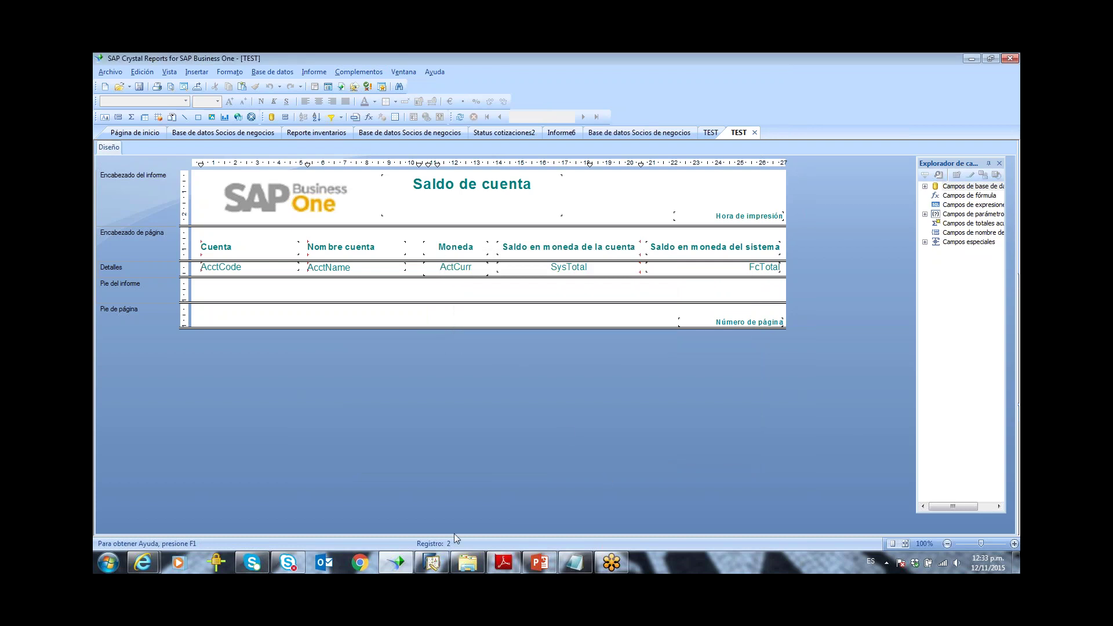
# Step: Switch to SAP Business One and open Gestión de informes y de layout from the general definitions of the Gestión module
pyautogui.click(439, 558)
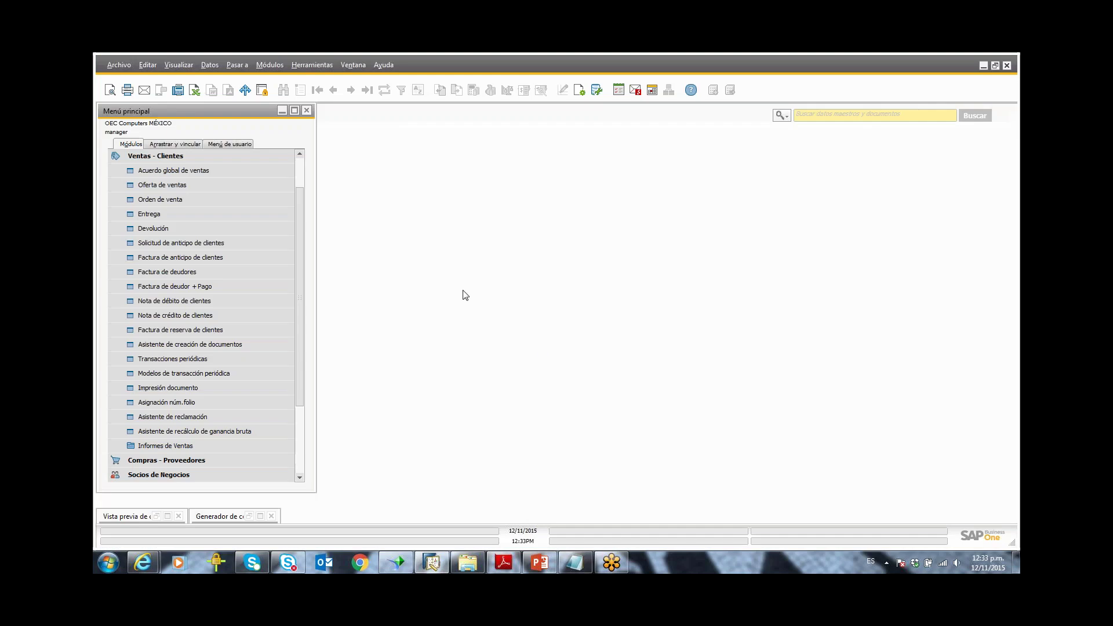
pyautogui.click(279, 156)
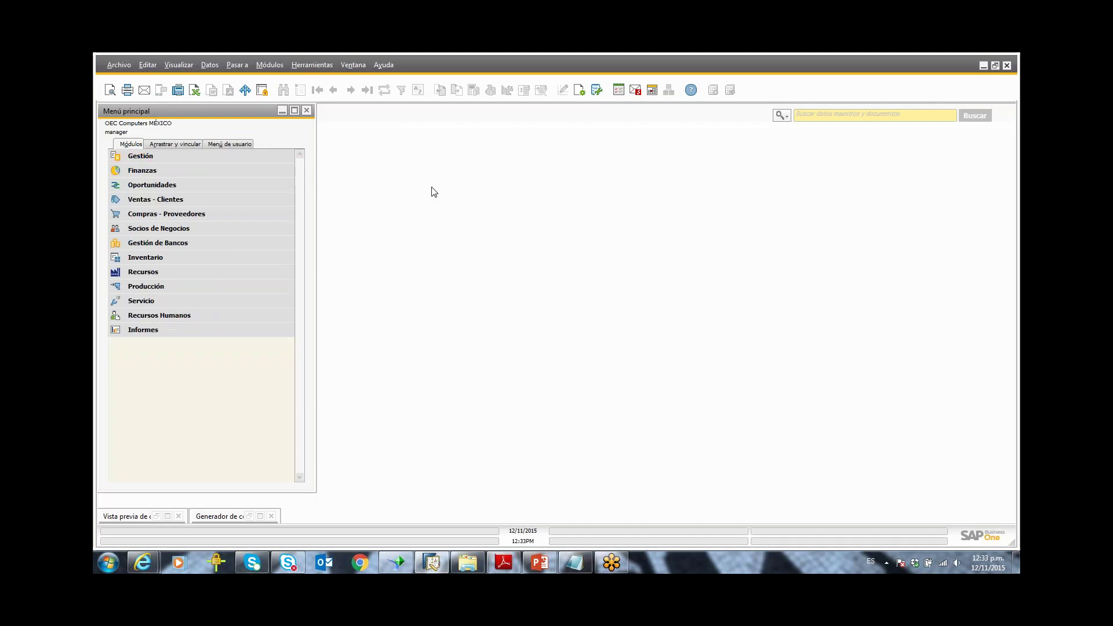
pyautogui.click(280, 156)
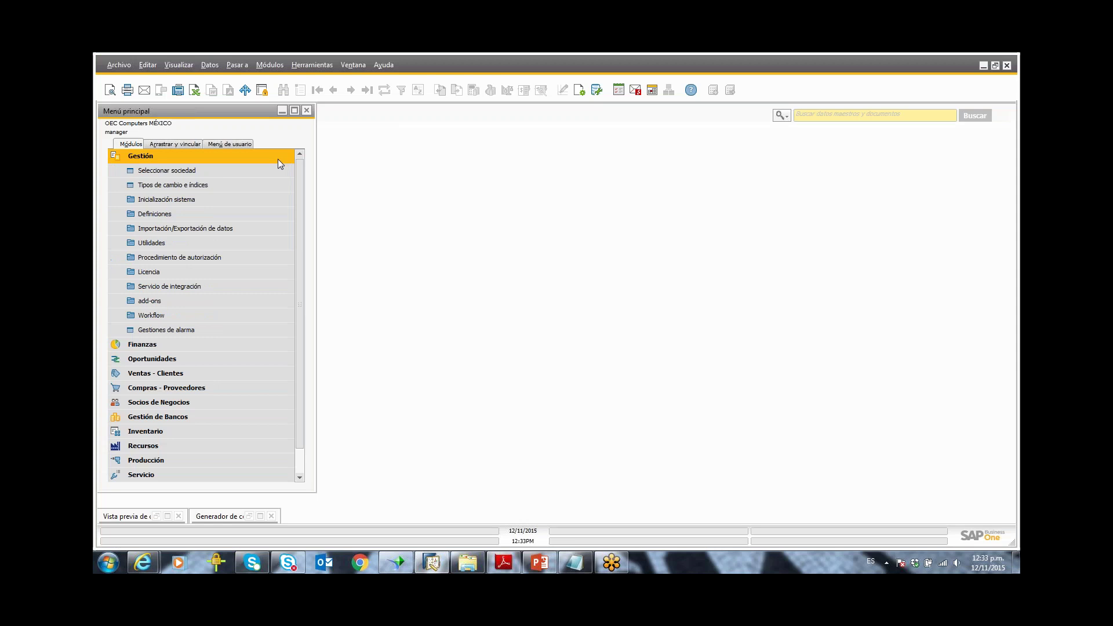
pyautogui.click(253, 205)
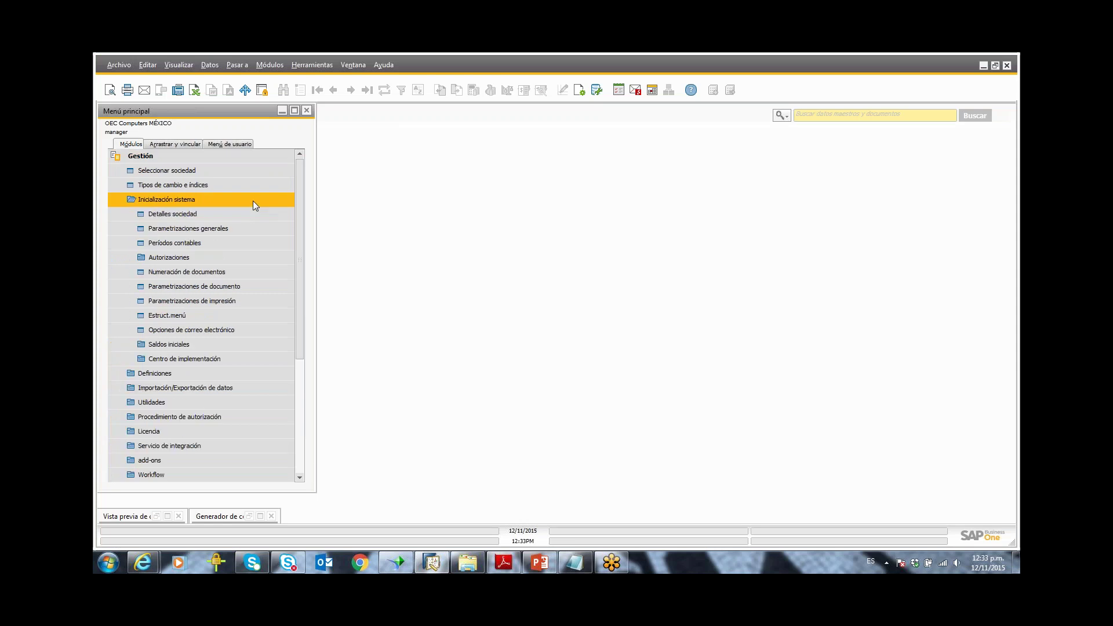
pyautogui.click(253, 201)
pyautogui.click(252, 212)
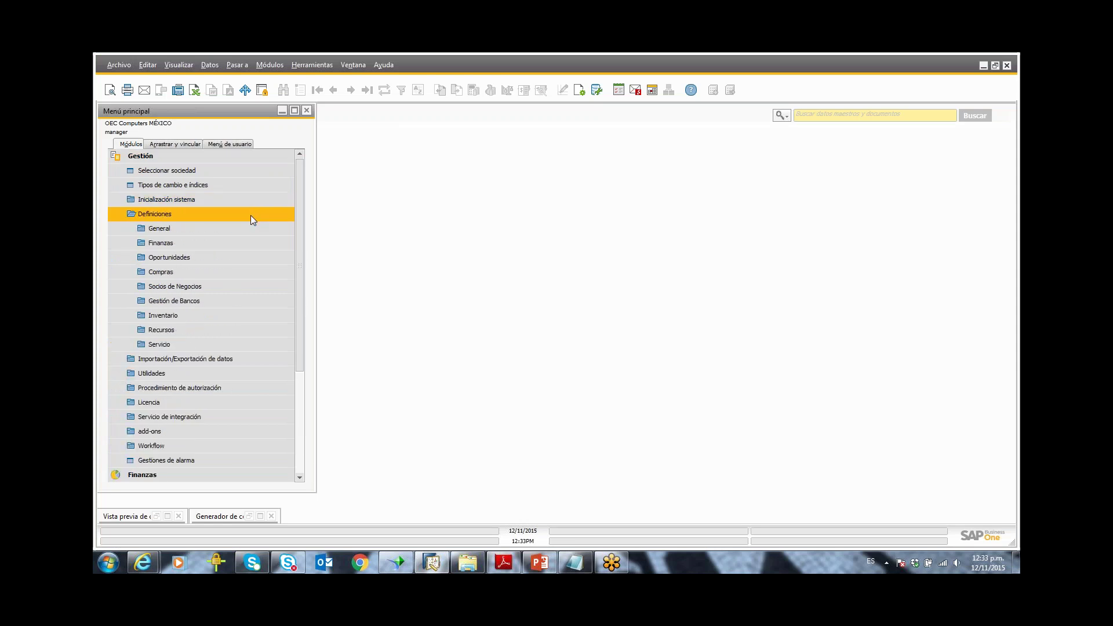
pyautogui.click(249, 226)
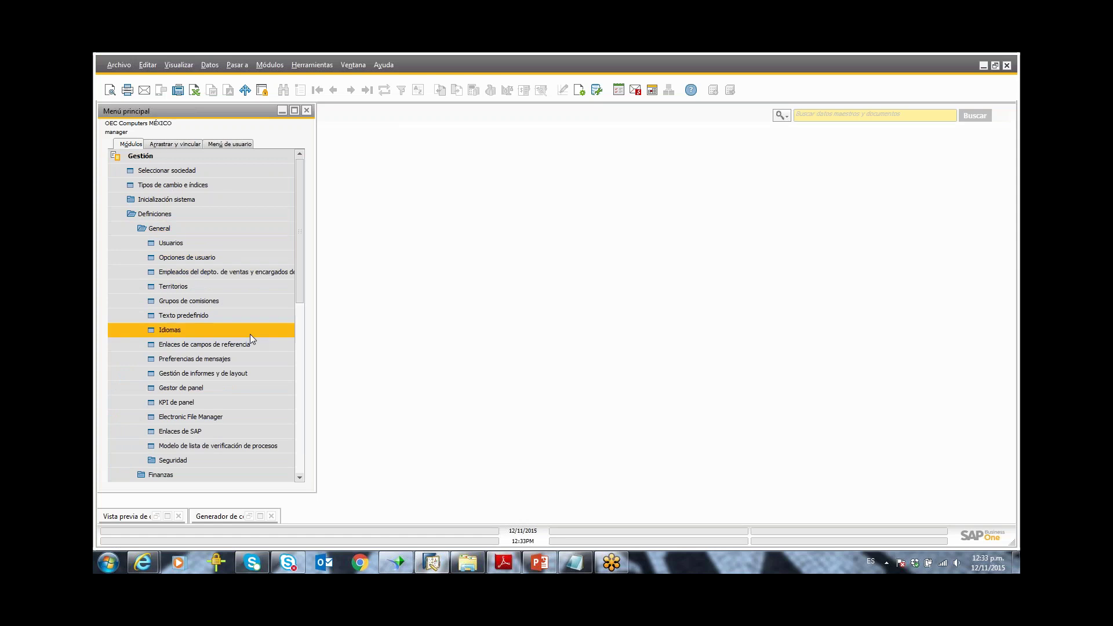
pyautogui.click(232, 373)
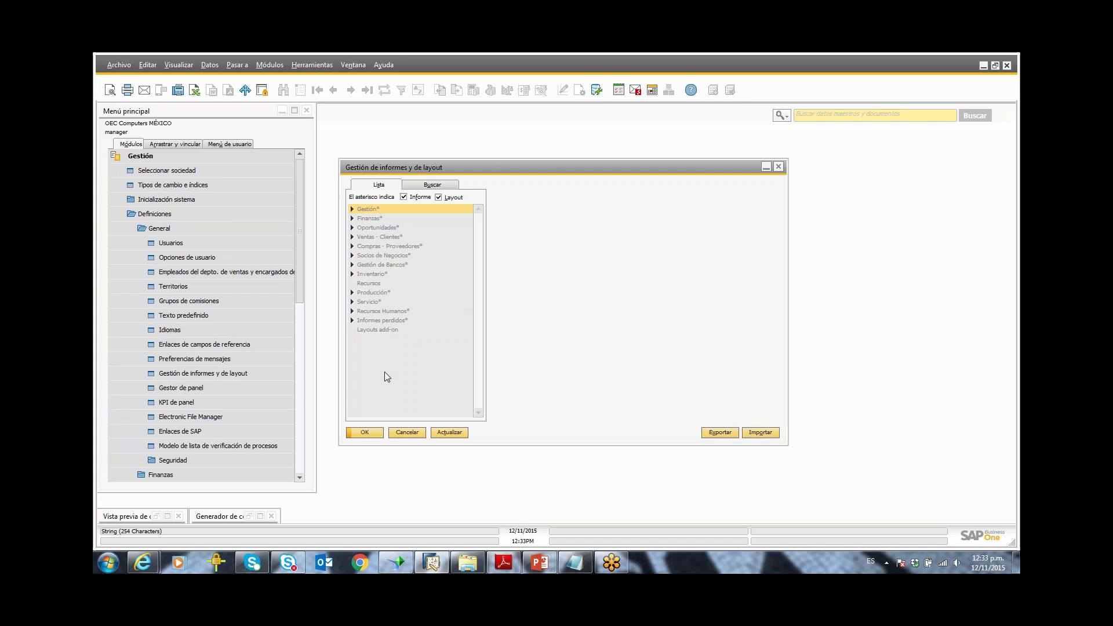
# Step: Assign the lost report TEST to the menu location Finanzas > Informes financieros, and close the report and layout manager
pyautogui.click(352, 322)
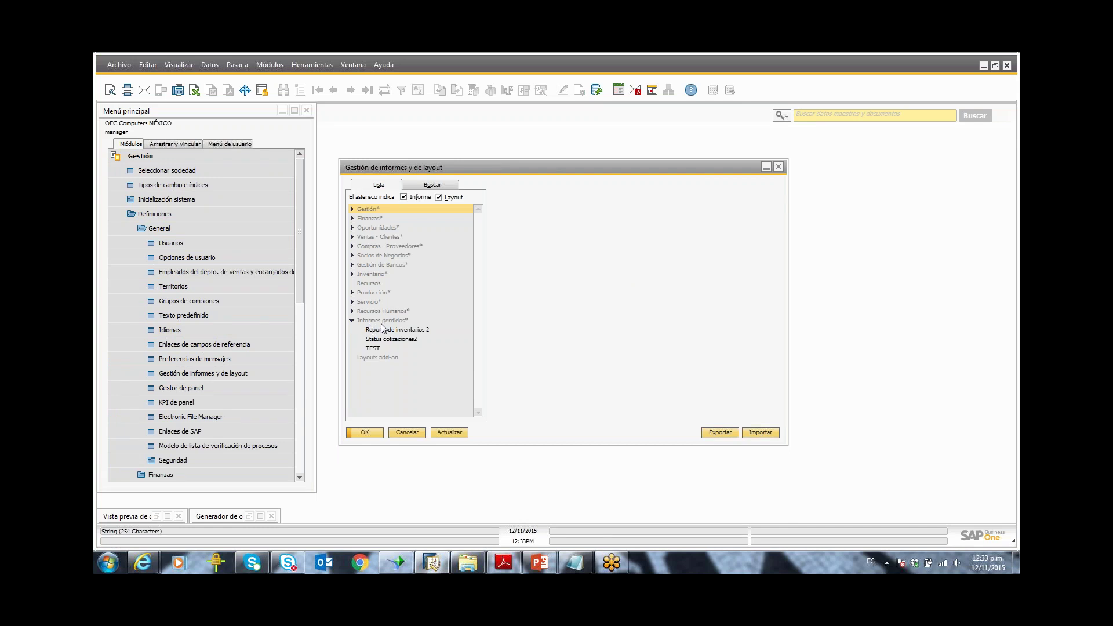
pyautogui.click(374, 348)
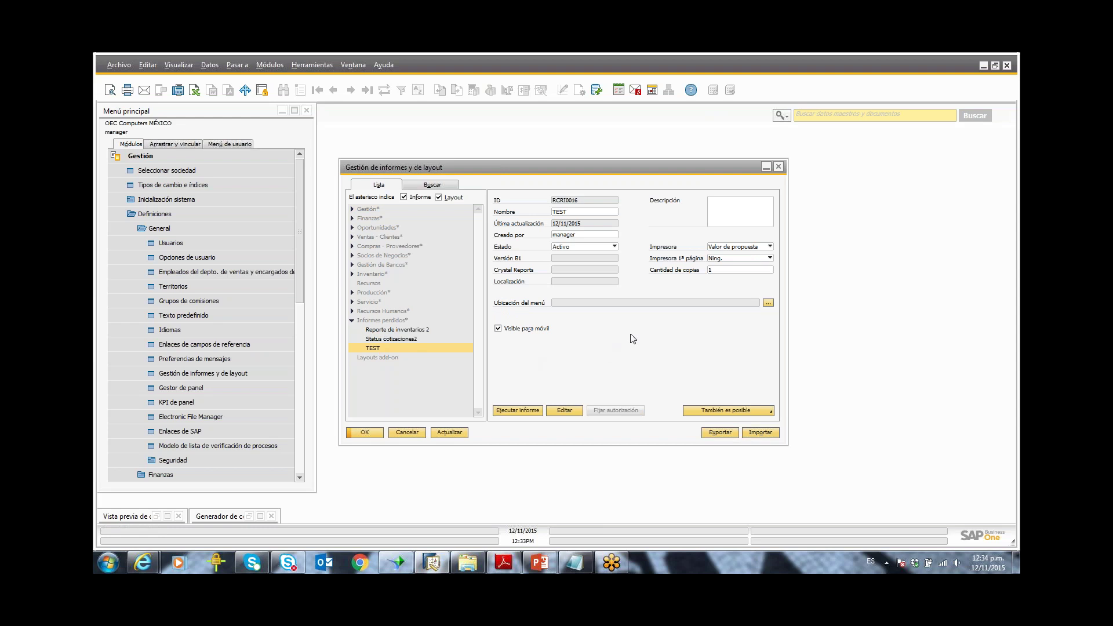
pyautogui.click(768, 302)
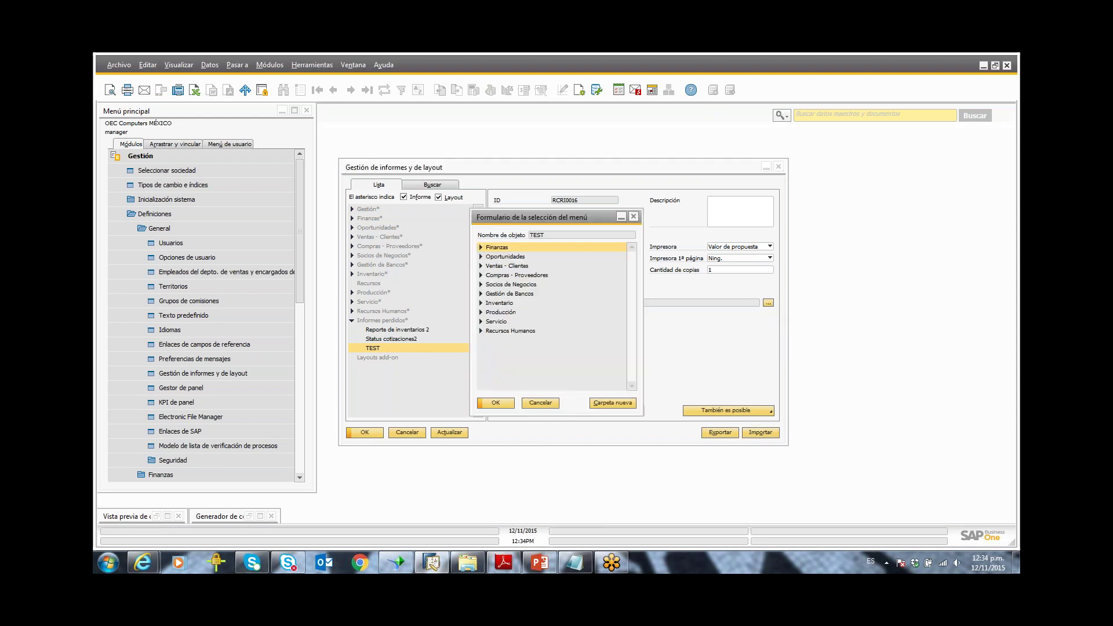
pyautogui.click(482, 248)
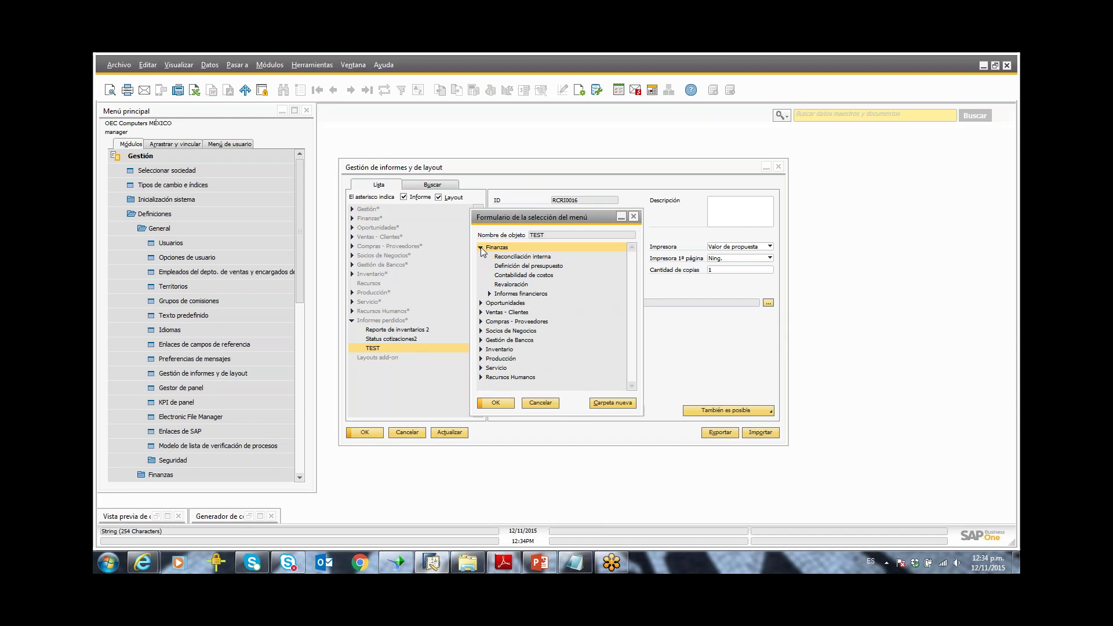
pyautogui.click(490, 294)
pyautogui.click(508, 295)
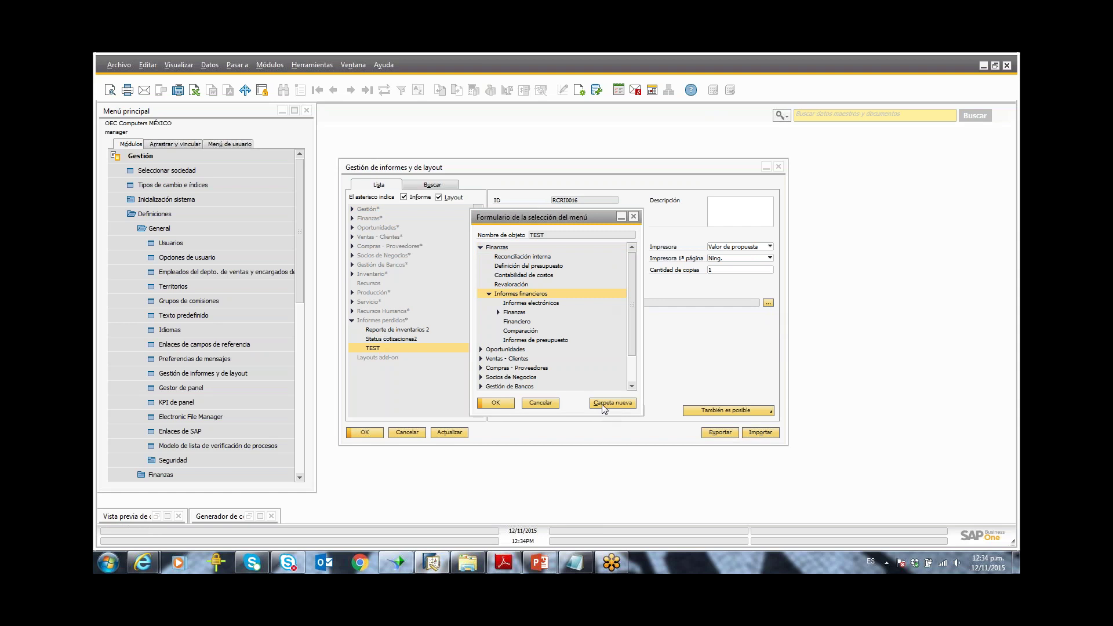
pyautogui.click(495, 403)
pyautogui.click(365, 433)
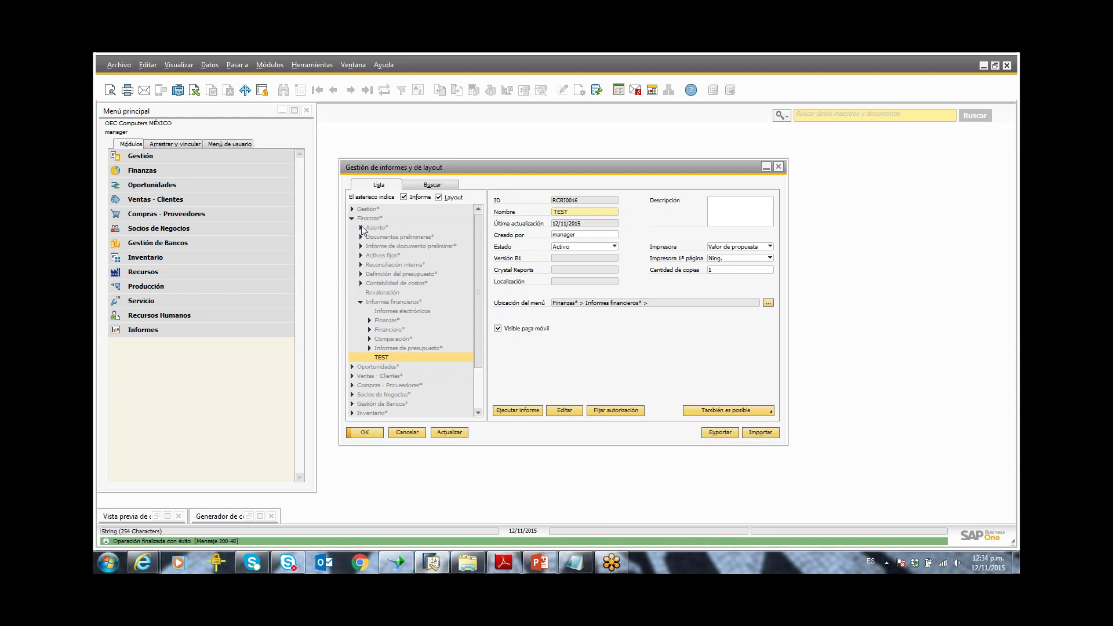
pyautogui.click(385, 357)
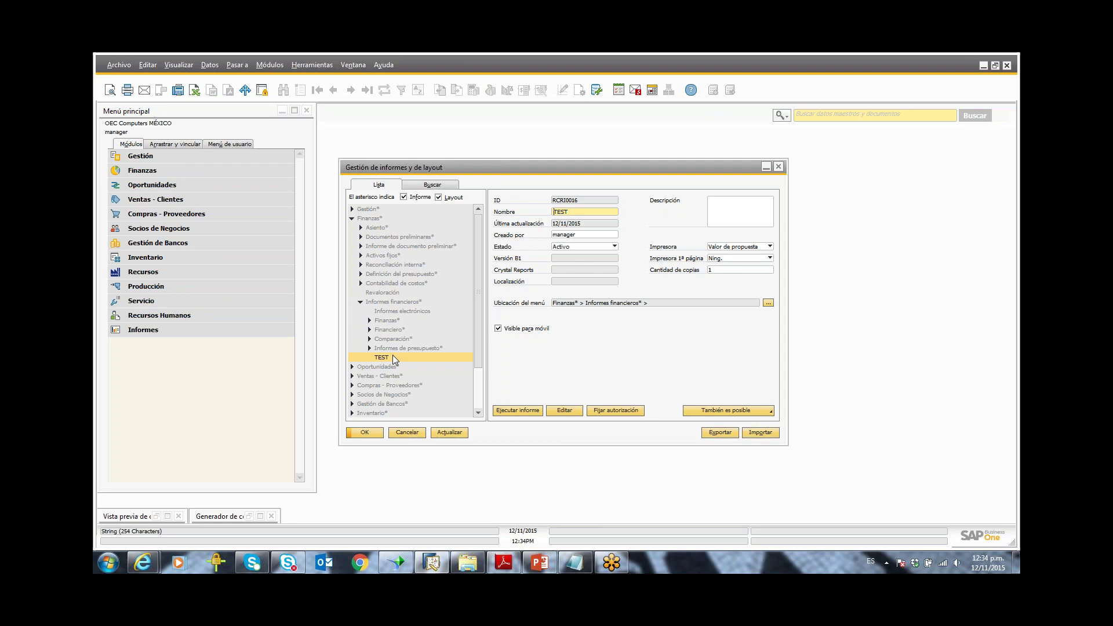
pyautogui.click(406, 433)
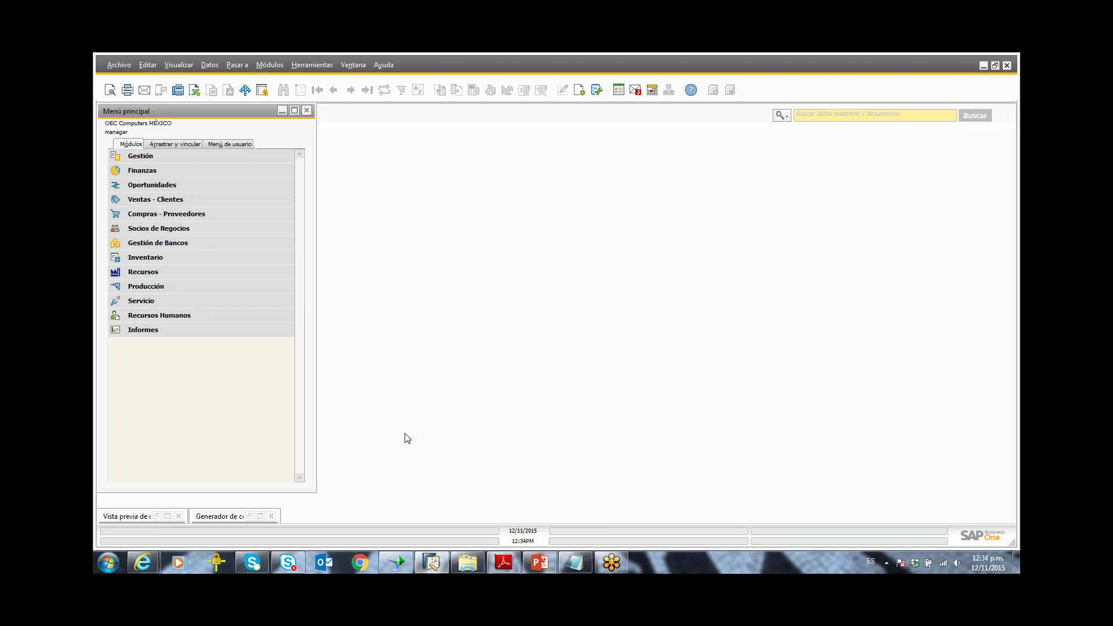
# Step: Switch to Crystal Reports and review the SAP Business One add-in's save commands for the TEST report
pyautogui.click(397, 563)
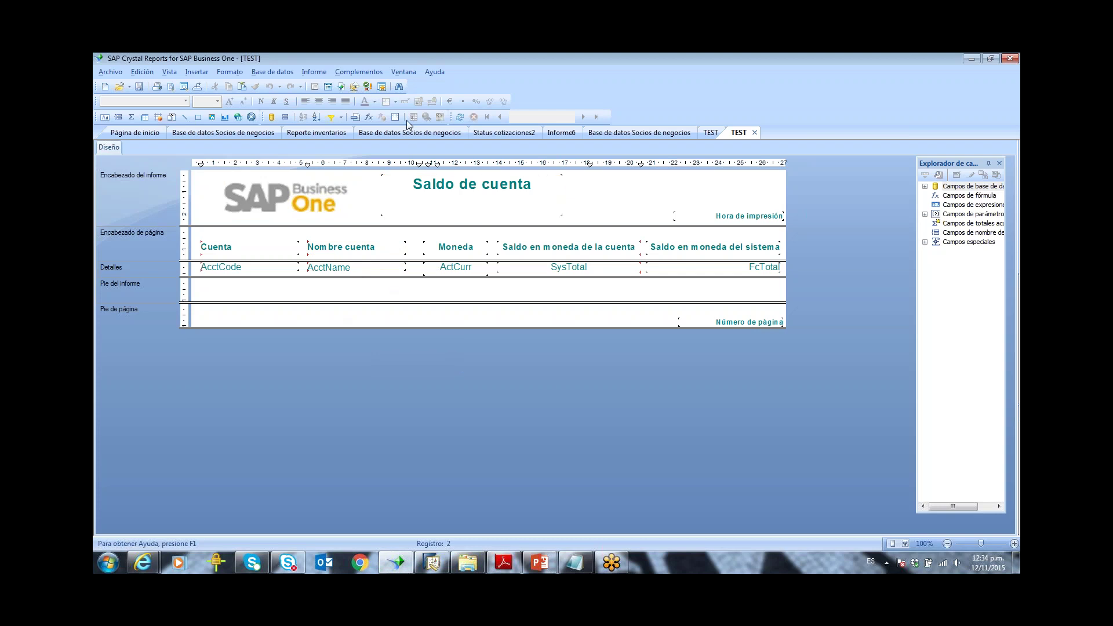
pyautogui.click(382, 74)
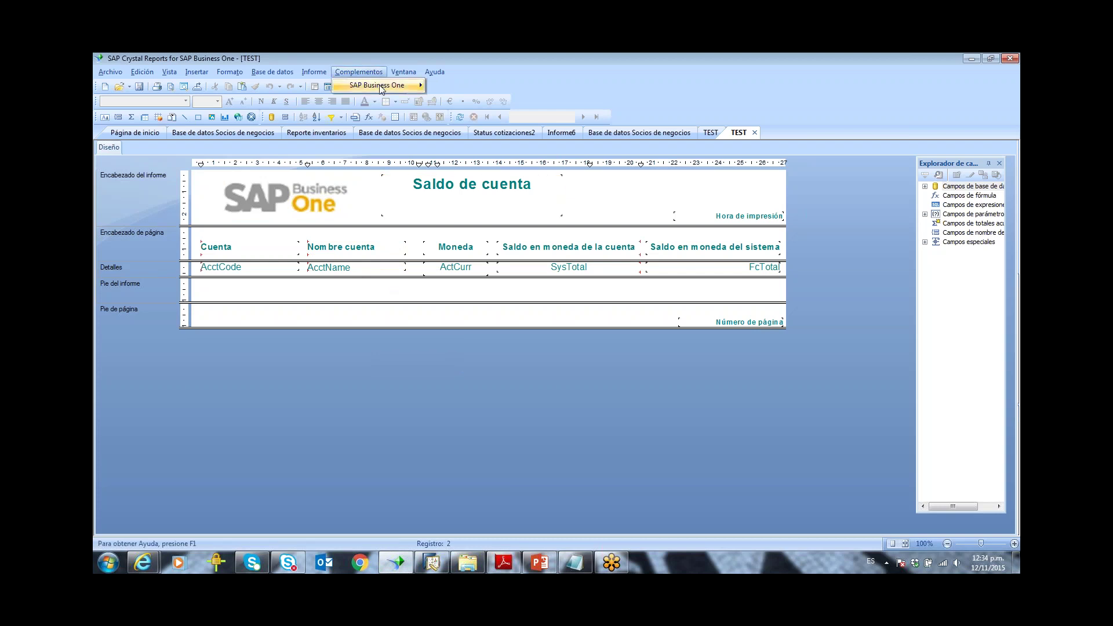
pyautogui.moveTo(383, 87)
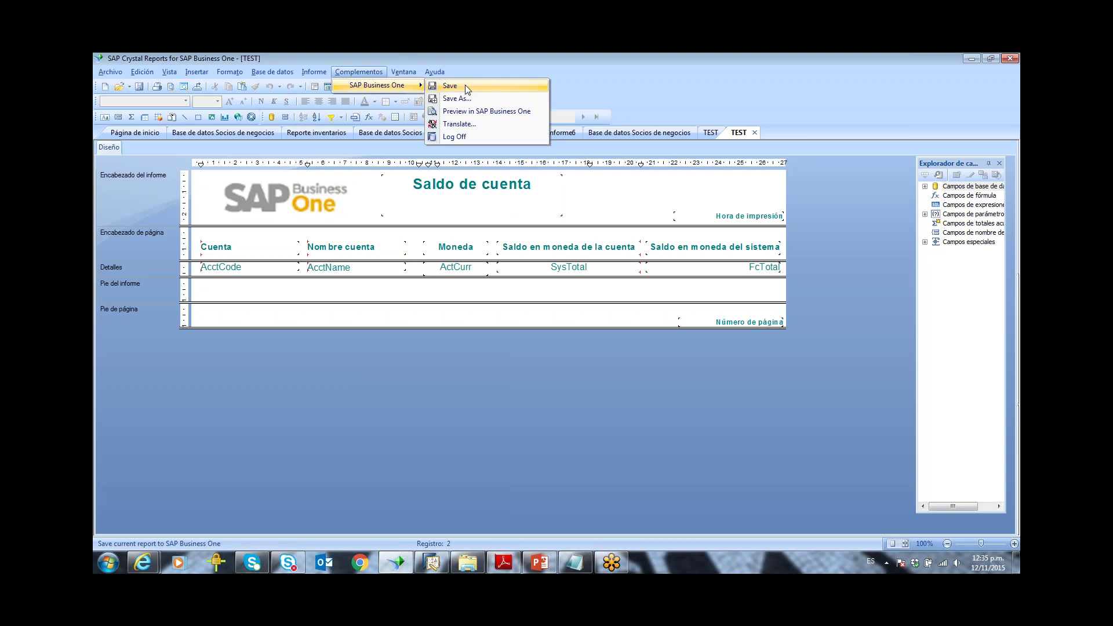
pyautogui.click(445, 326)
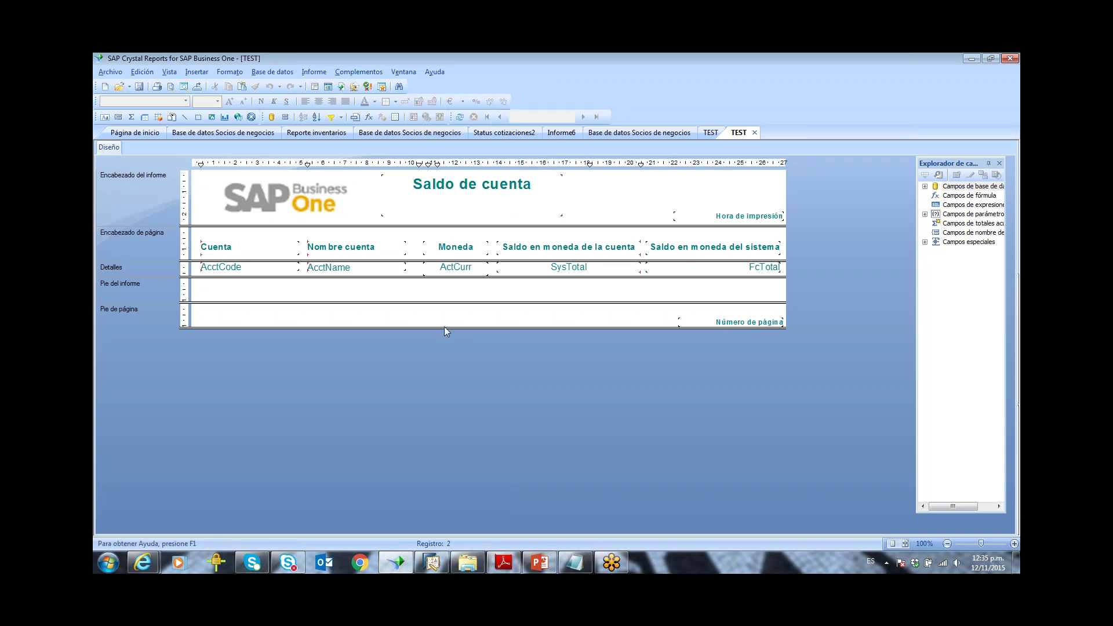
# Step: Save the TEST report as a Crystal Reports file named Saldo cuenta_t_TEST in the WEBINAR CRYSTAL folder
pyautogui.click(110, 72)
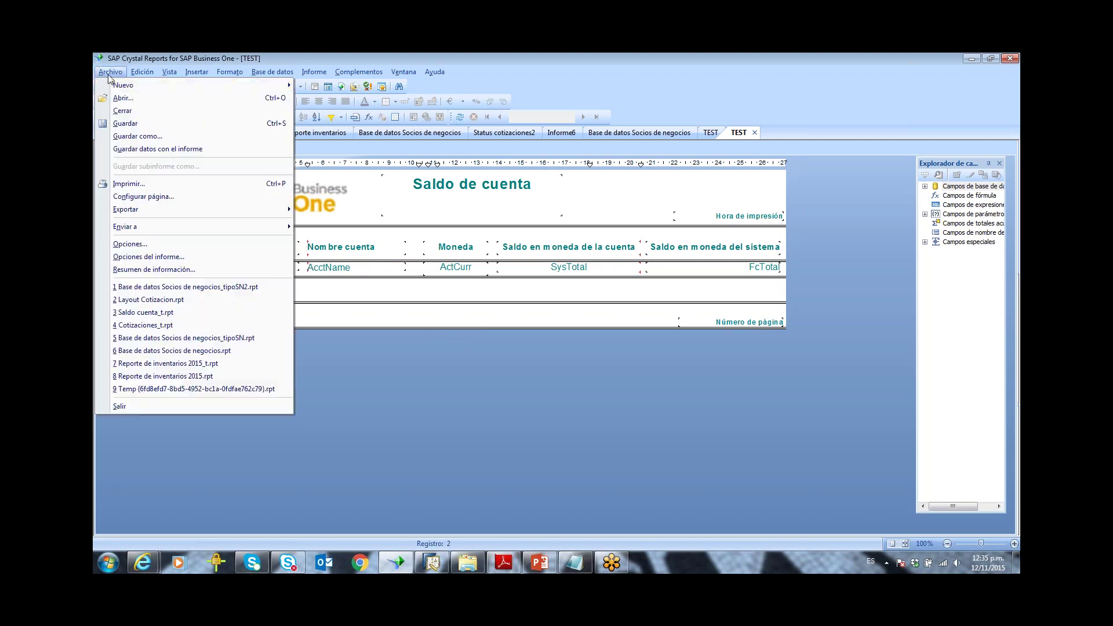
pyautogui.click(135, 137)
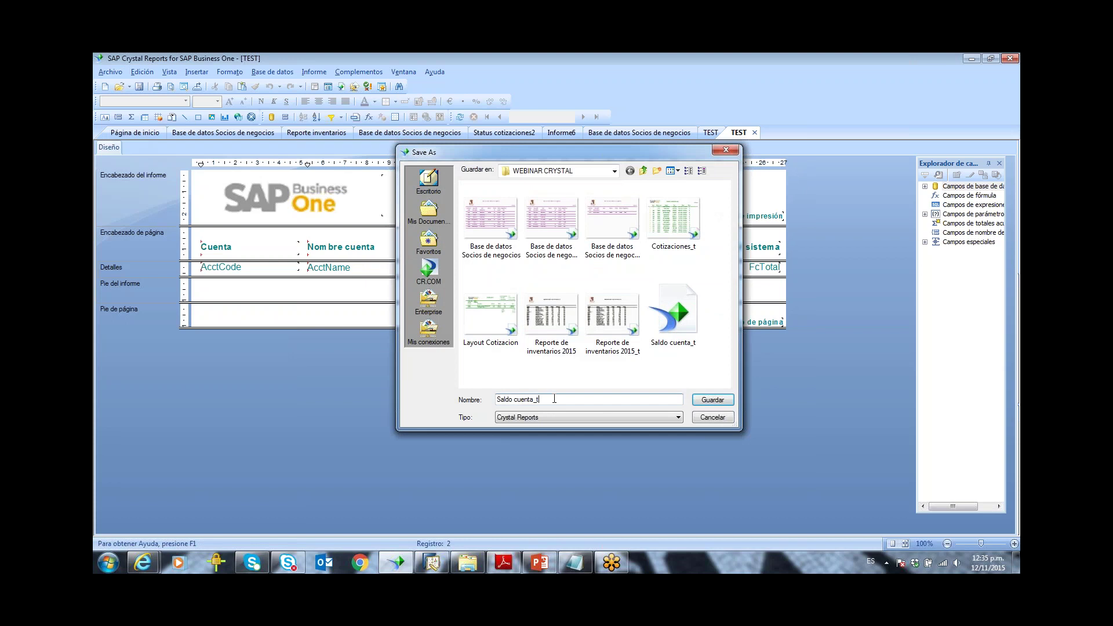
pyautogui.write('_TEST')
pyautogui.click(701, 400)
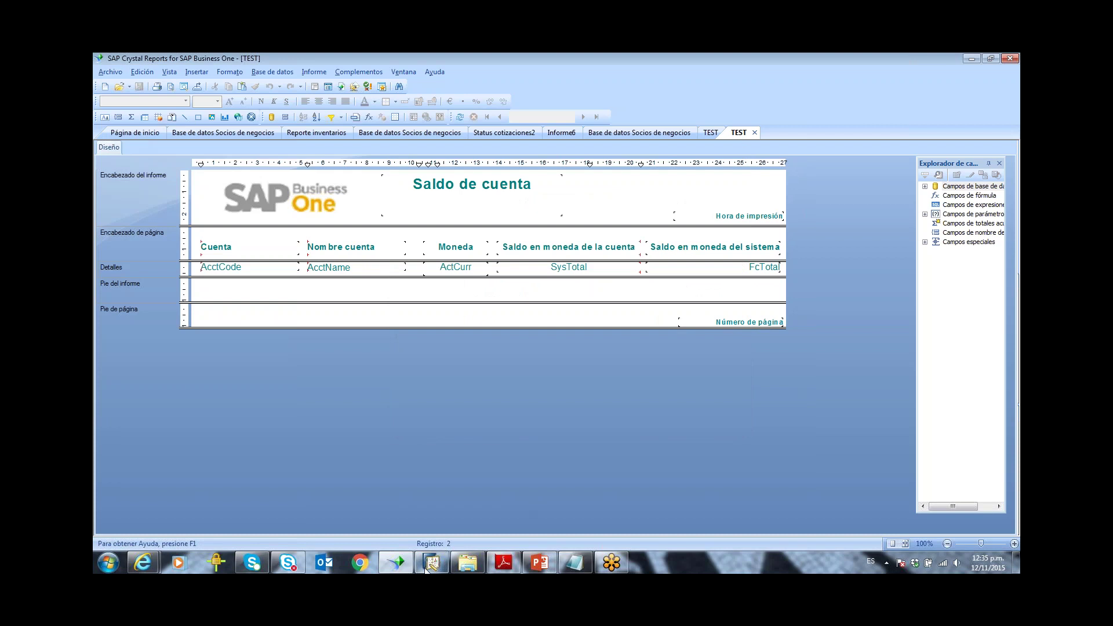
# Step: Switch to SAP Business One and start the report import wizard with the file Saldo cuenta_t_TEST from the desktop's WEBINAR CRYSTAL folder
pyautogui.moveTo(432, 563)
pyautogui.click(440, 521)
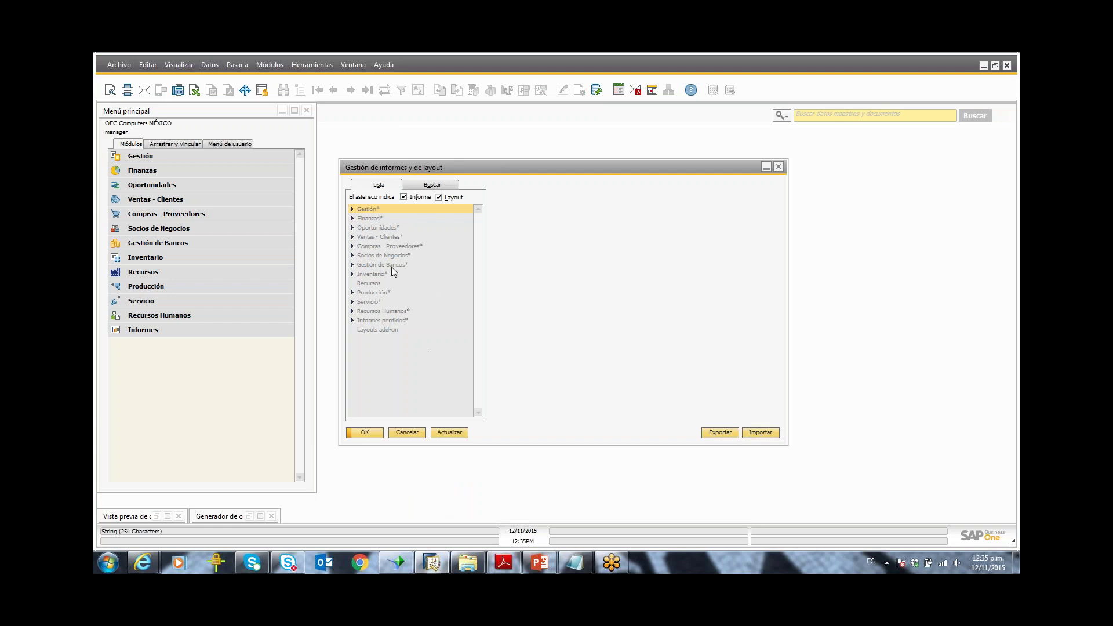
pyautogui.click(759, 433)
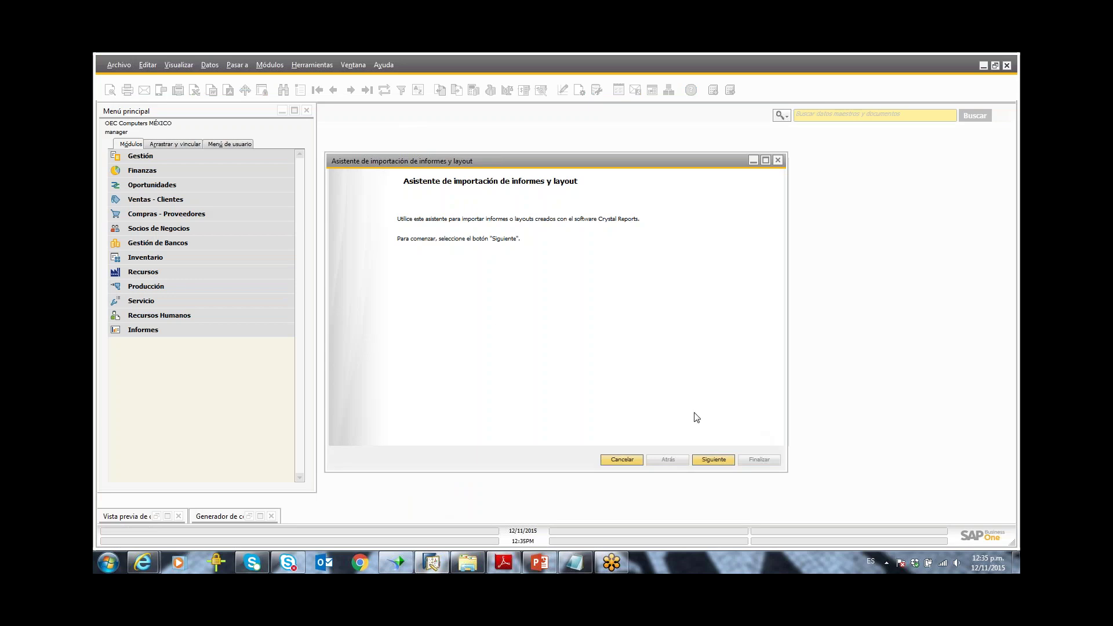
pyautogui.click(706, 460)
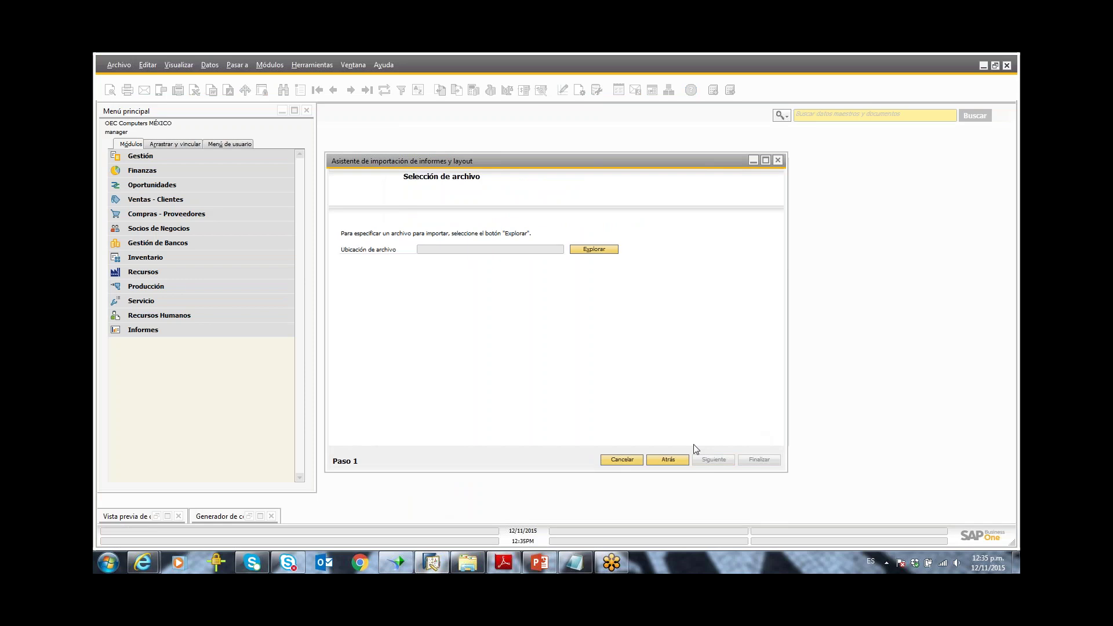
pyautogui.click(593, 250)
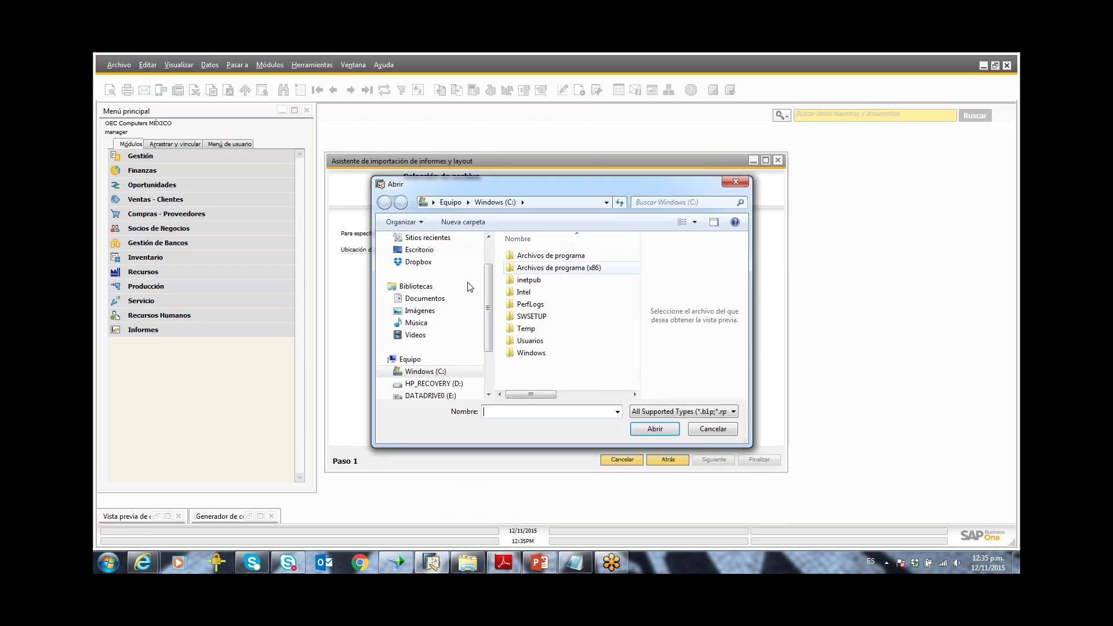
pyautogui.click(417, 250)
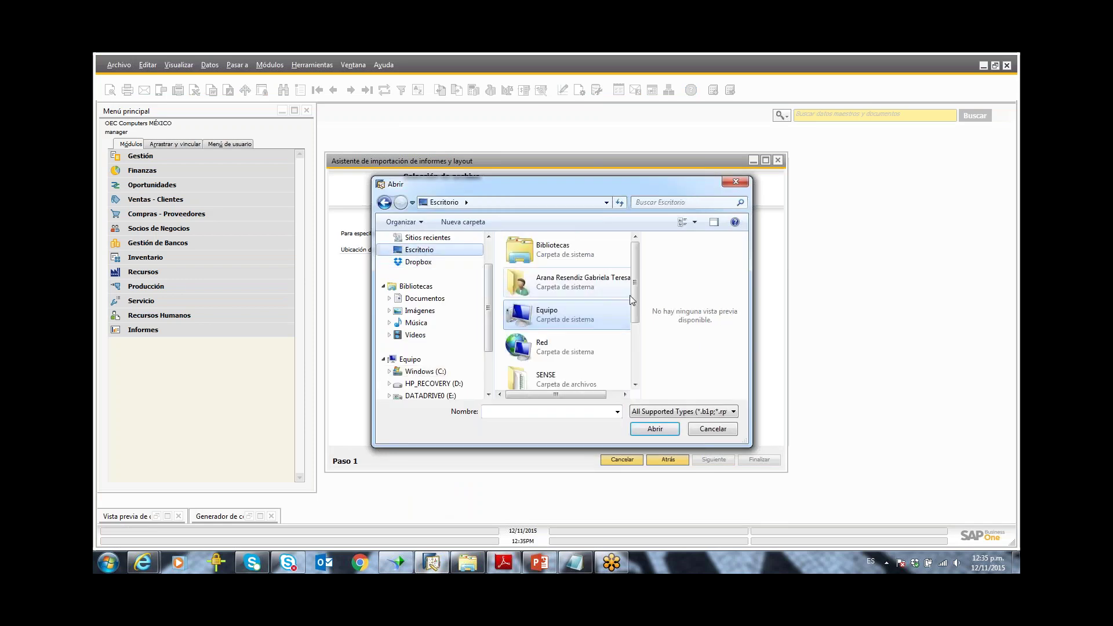
pyautogui.scroll(-3, 620, 311)
pyautogui.doubleClick(576, 313)
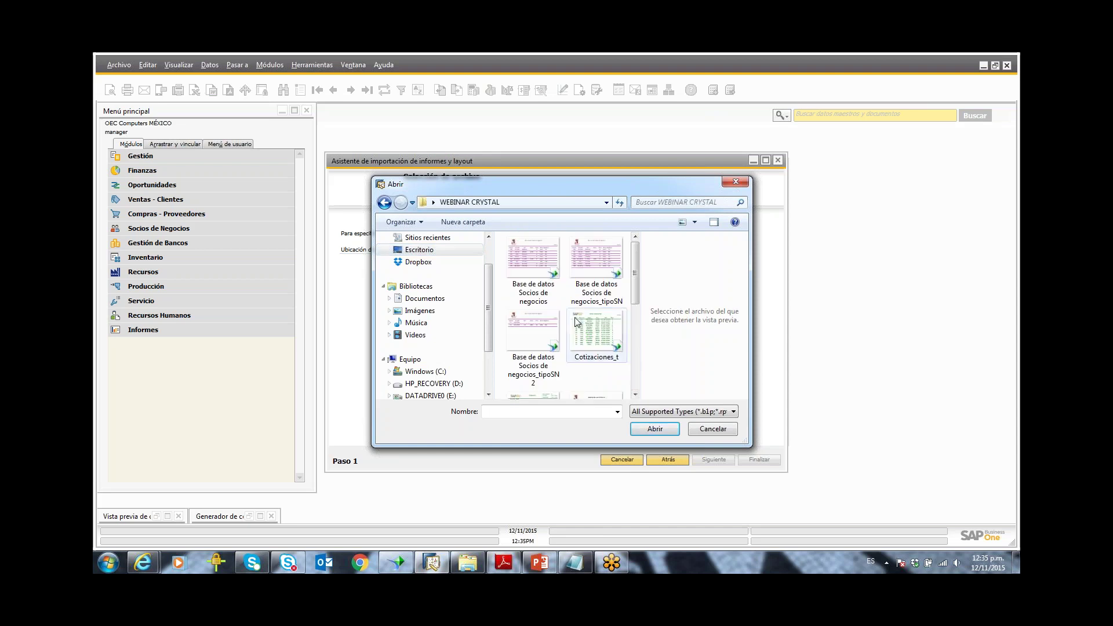
pyautogui.moveTo(641, 282); pyautogui.dragTo(690, 381)
pyautogui.click(537, 342)
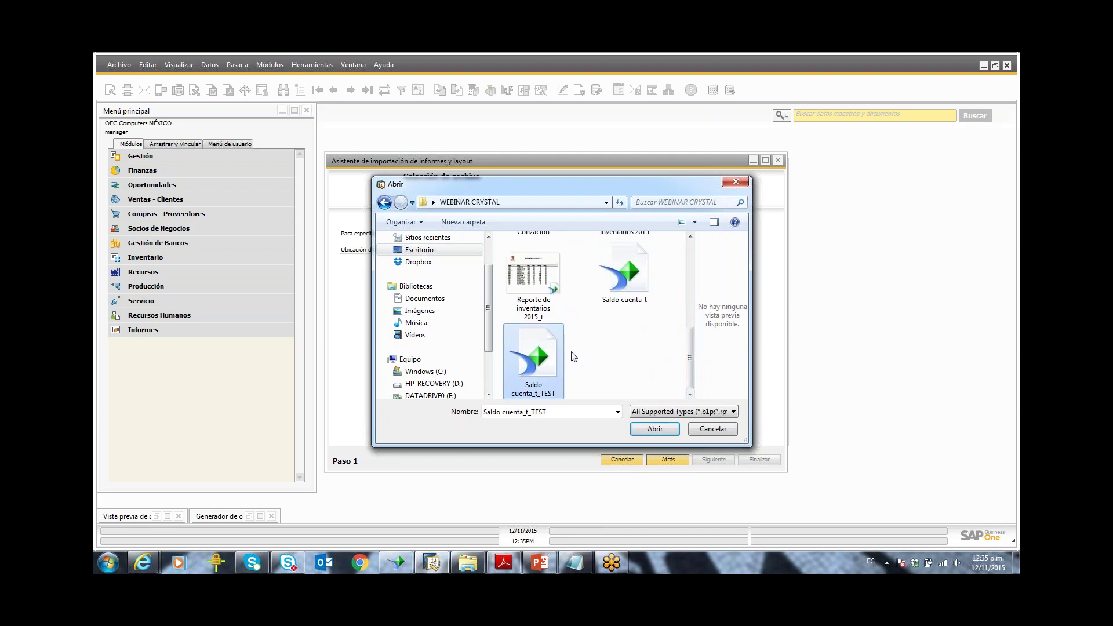
pyautogui.click(641, 432)
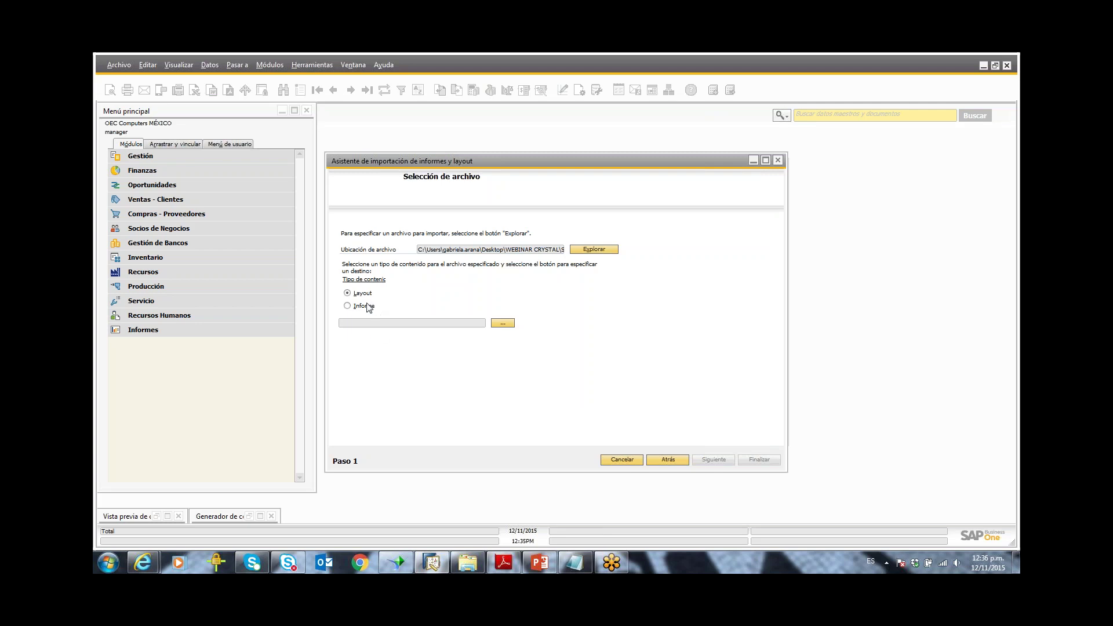
# Step: Set the import content type to Informe and its destination to Finanzas > Informes financieros
pyautogui.click(347, 307)
pyautogui.click(503, 324)
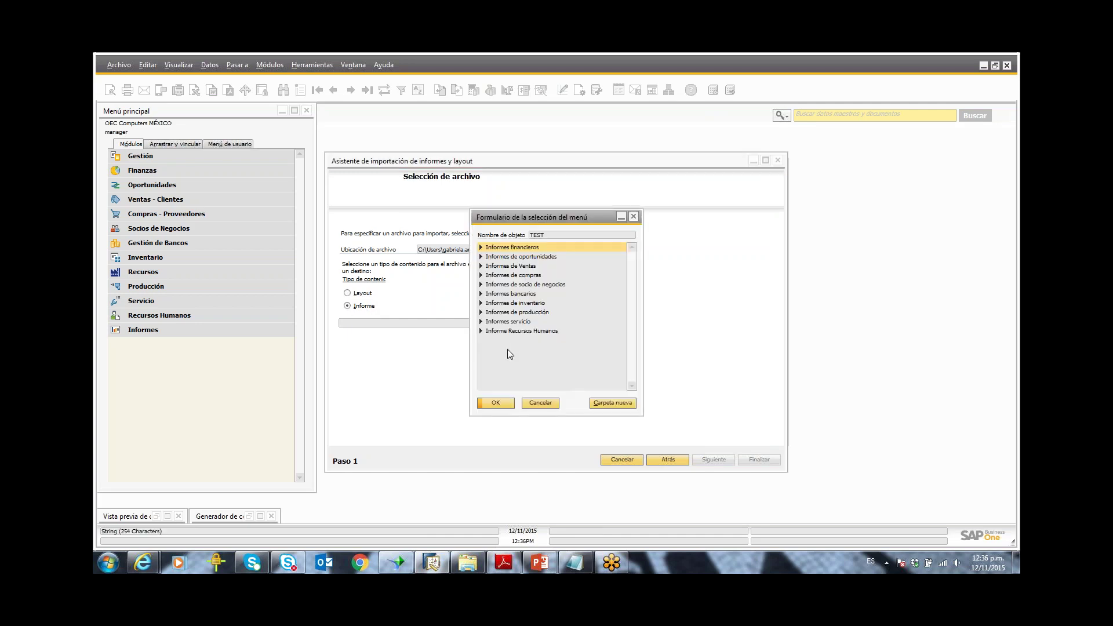
pyautogui.click(480, 249)
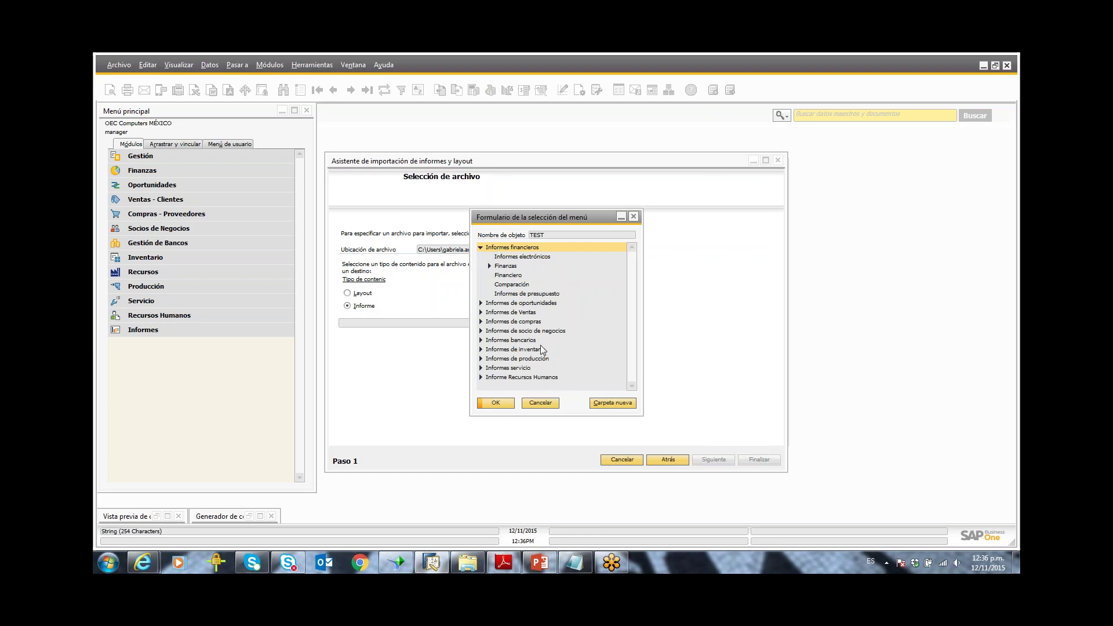
pyautogui.click(496, 404)
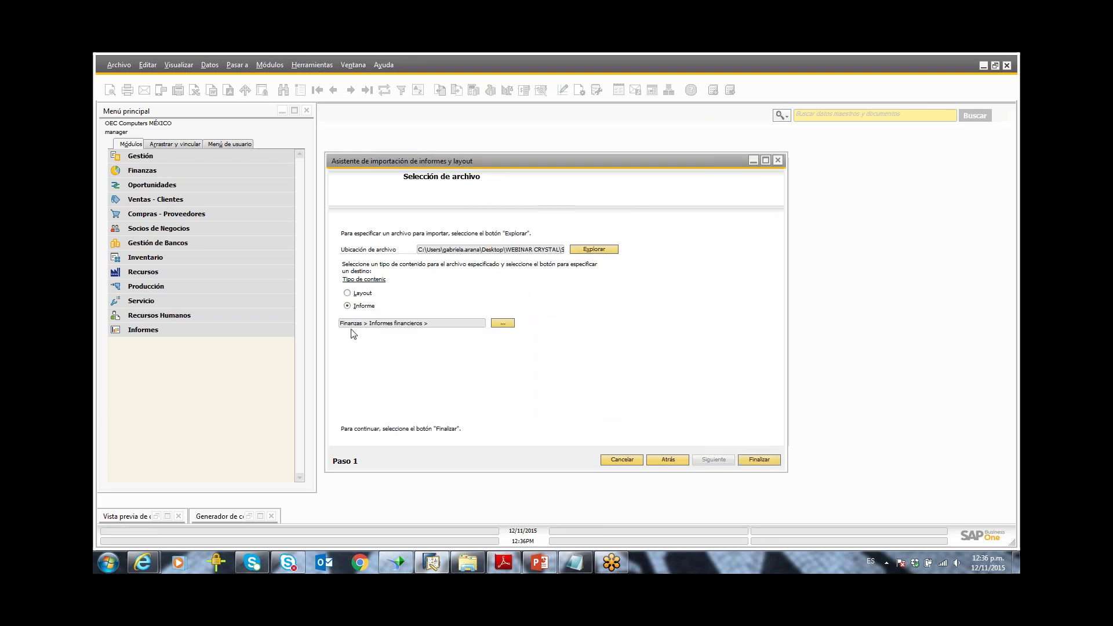
# Step: Finish the import by renaming the report to TEST2 instead of overwriting the existing one, and close the wizard
pyautogui.click(754, 459)
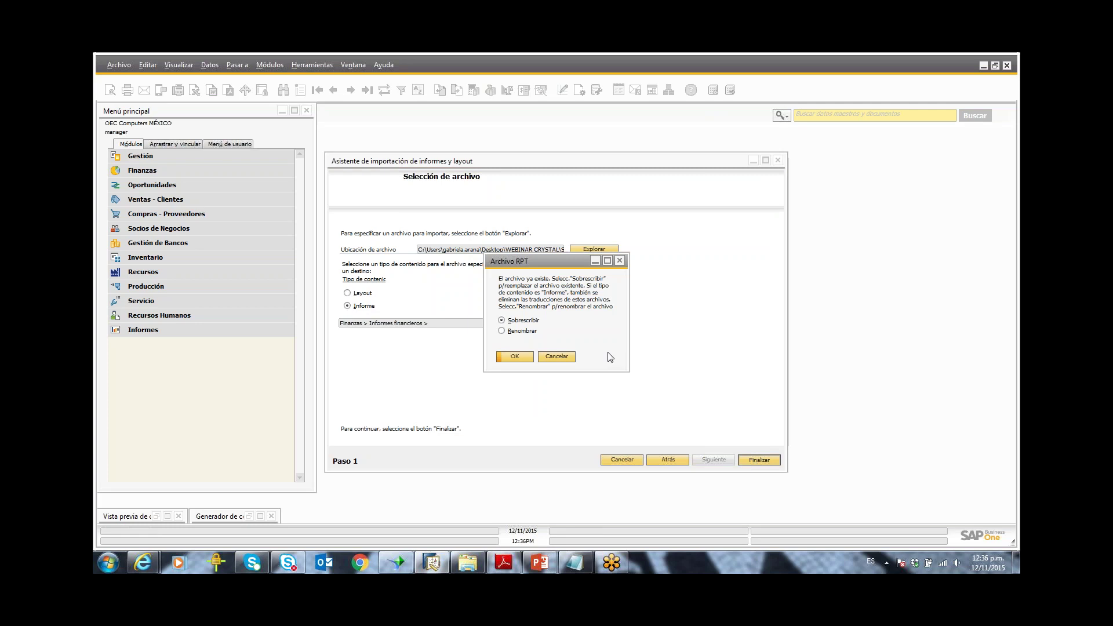
pyautogui.moveTo(555, 264); pyautogui.dragTo(611, 291)
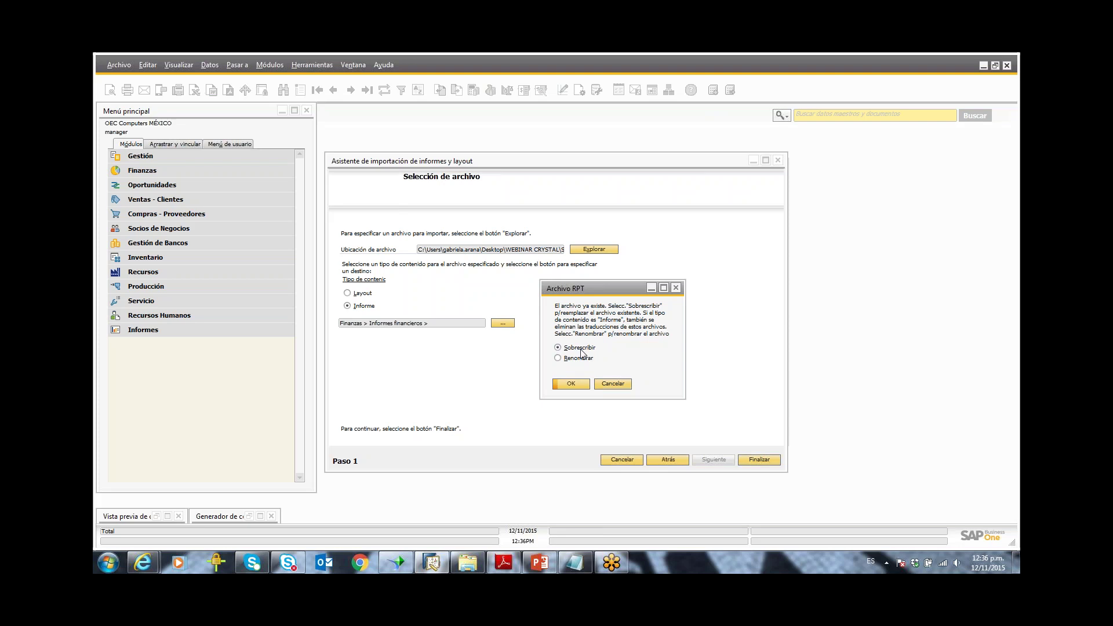
pyautogui.click(561, 360)
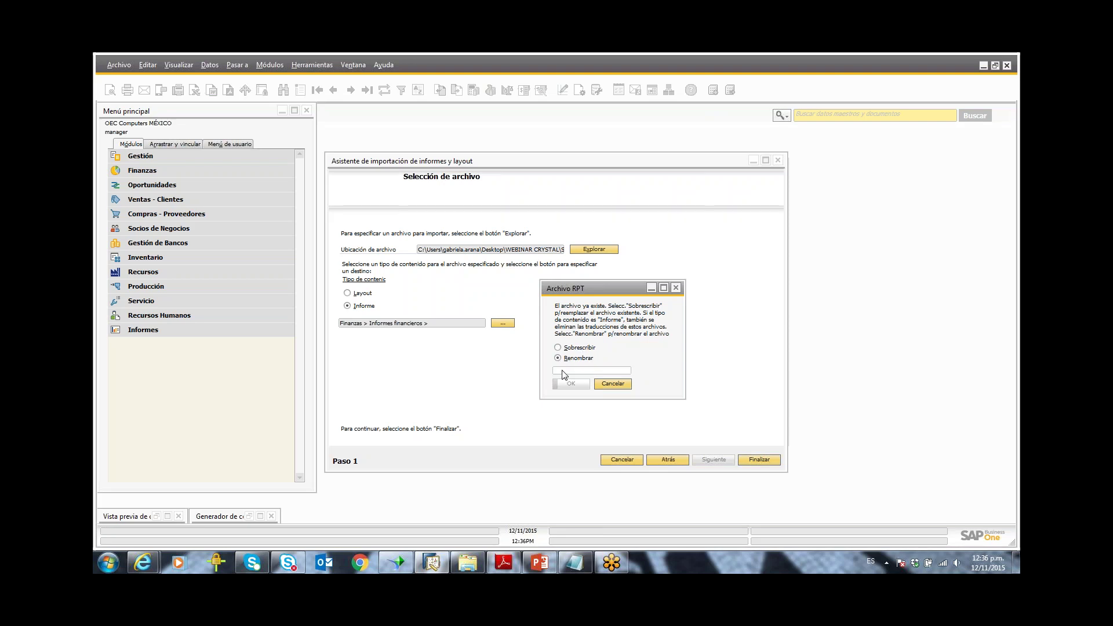
pyautogui.click(564, 371)
pyautogui.write('T')
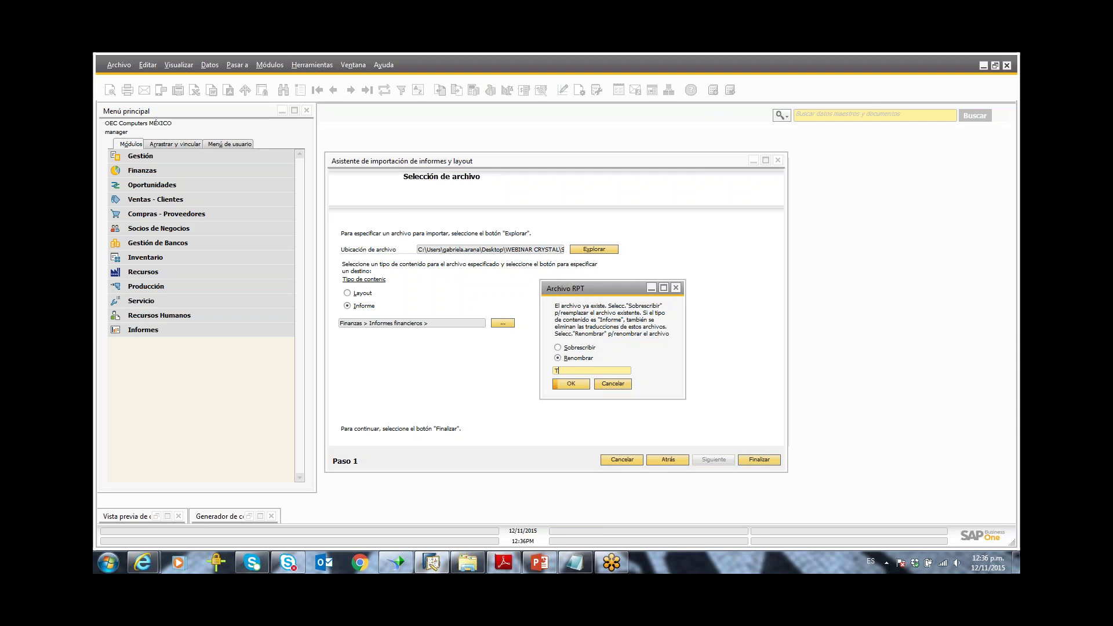
pyautogui.write('EST2')
pyautogui.click(584, 384)
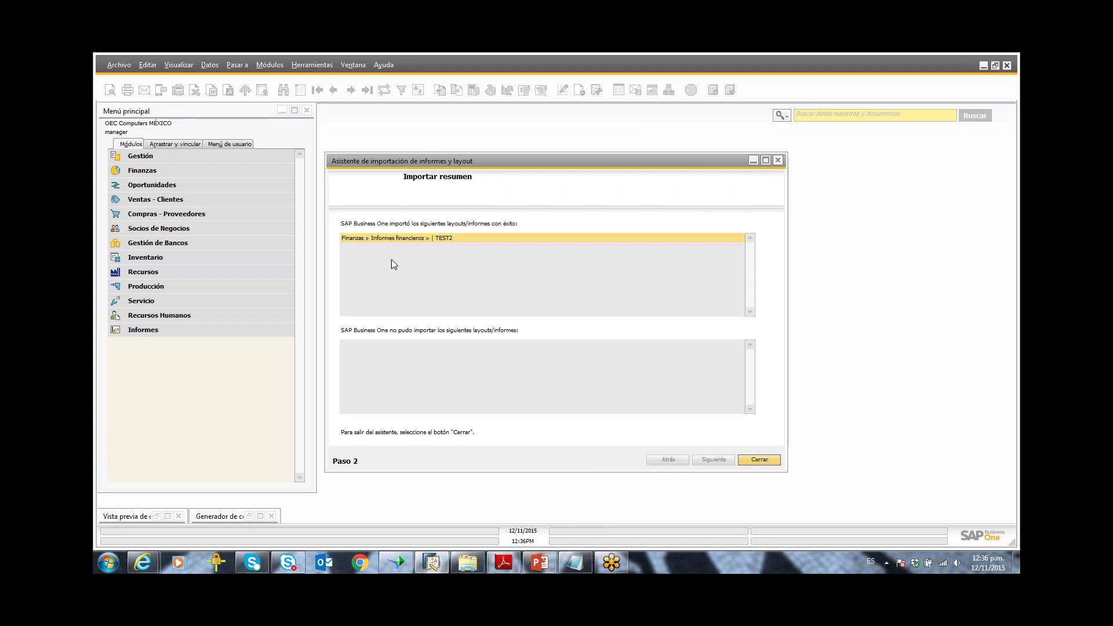
pyautogui.click(778, 160)
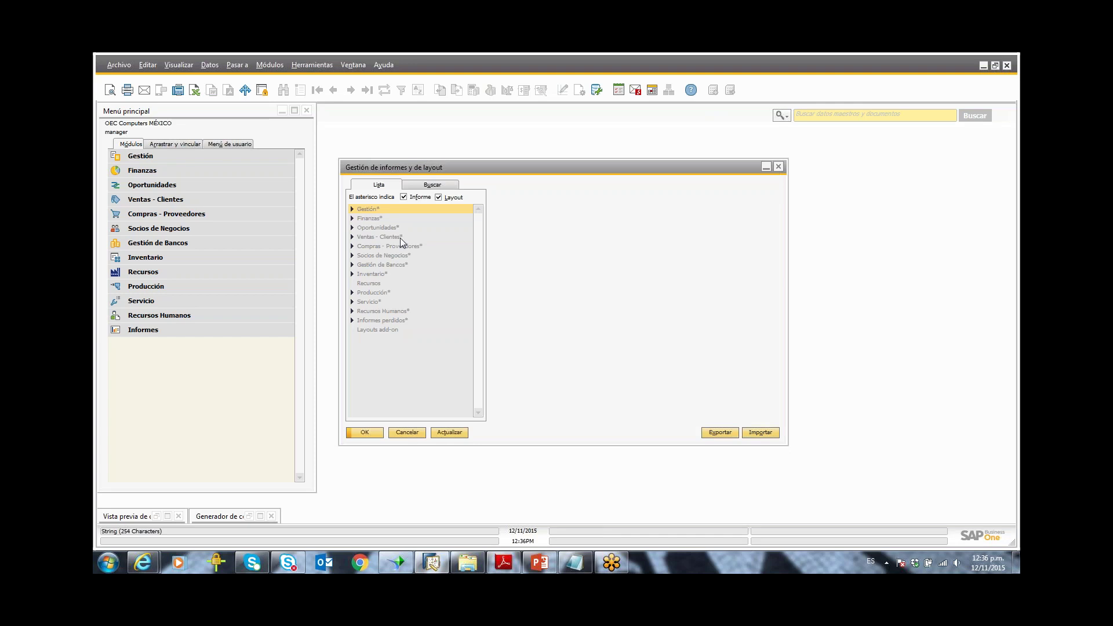
# Step: Check the details of the TEST and TEST2 reports under Finanzas > Informes financieros
pyautogui.click(352, 219)
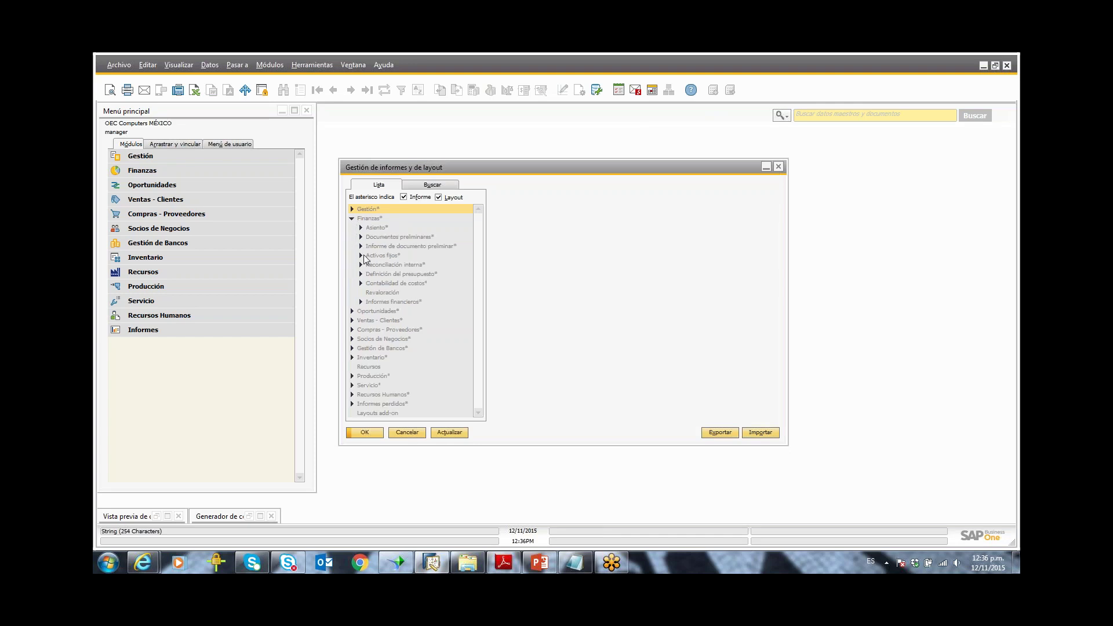
pyautogui.click(361, 301)
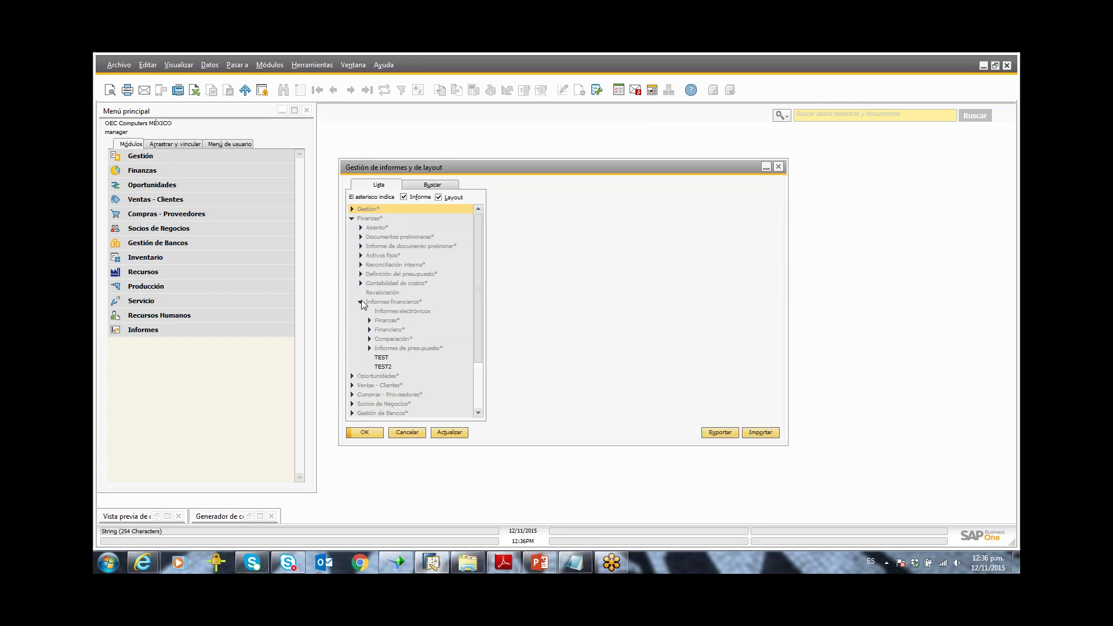
pyautogui.click(384, 359)
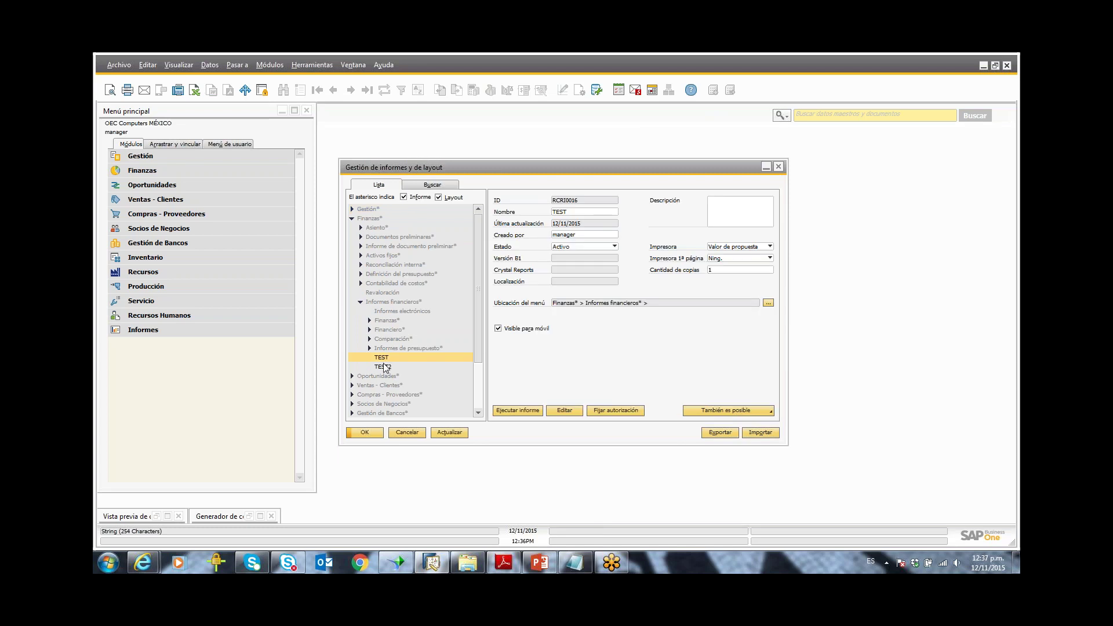
pyautogui.click(382, 370)
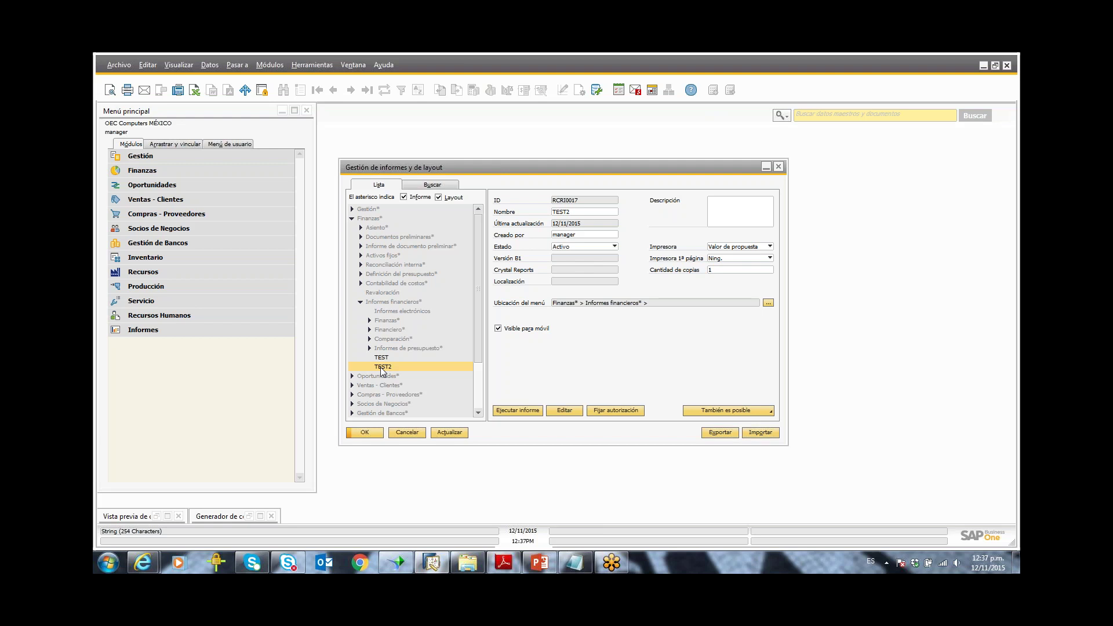
# Step: Switch to PowerPoint and present slides 34 to 37, on saving and managing layouts and reports and defining authorizations, and end the show
pyautogui.click(540, 563)
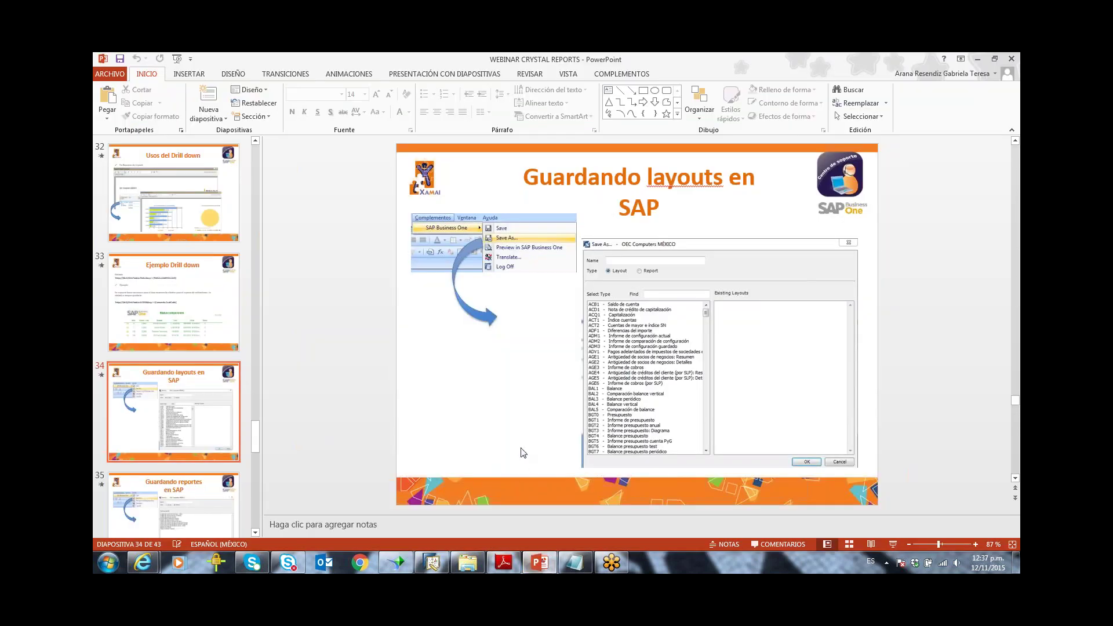
pyautogui.hotkey('shift', 'F5')
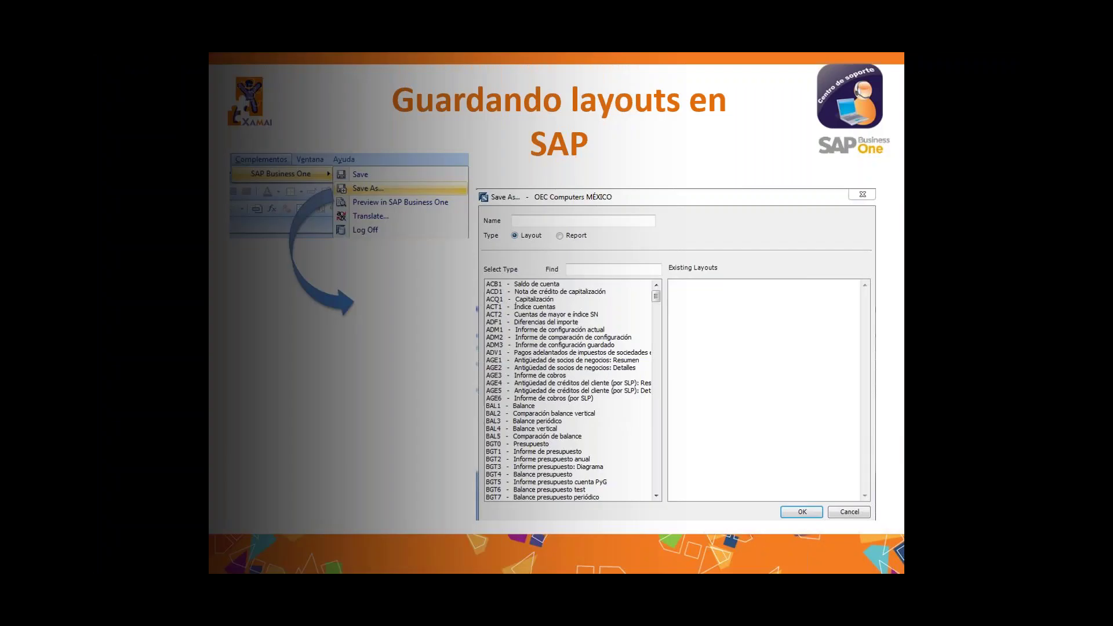
pyautogui.press('Right')
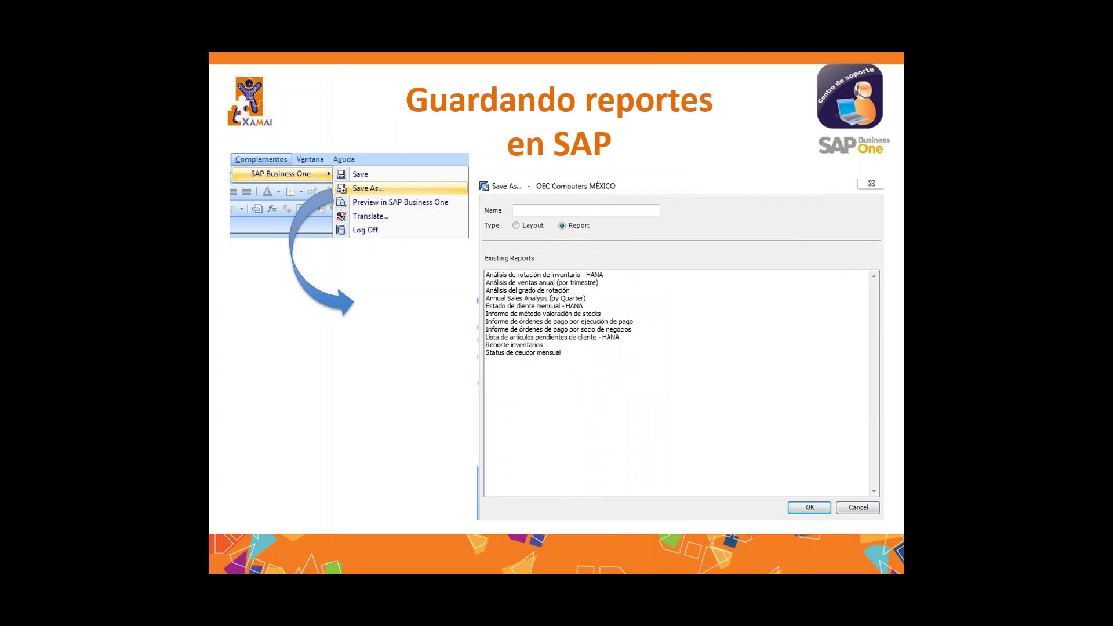
pyautogui.press('Right')
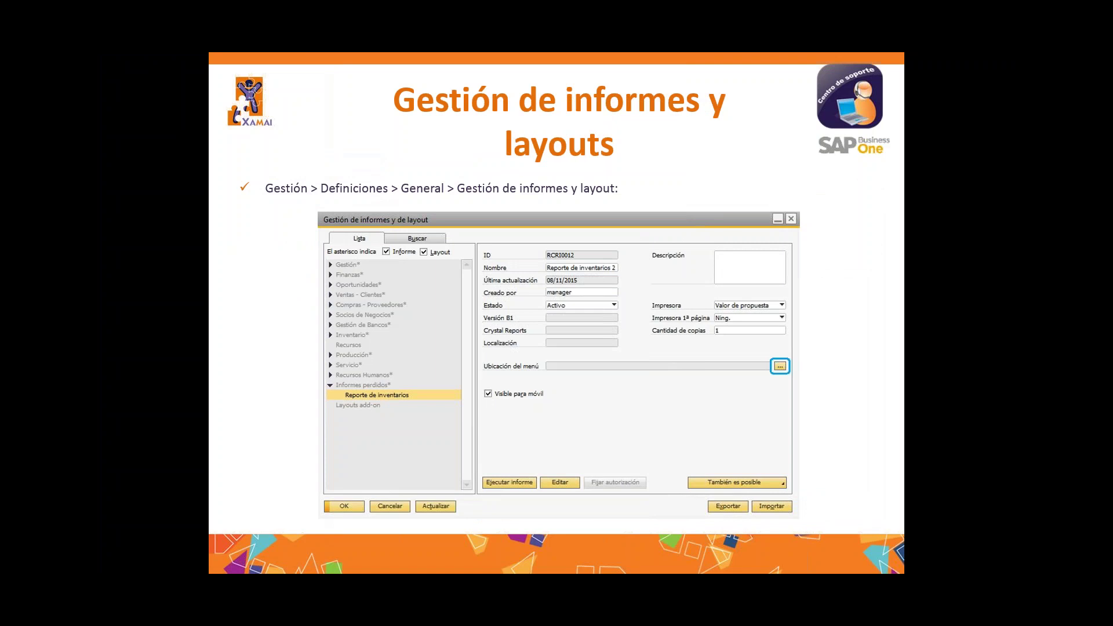
pyautogui.press('Right')
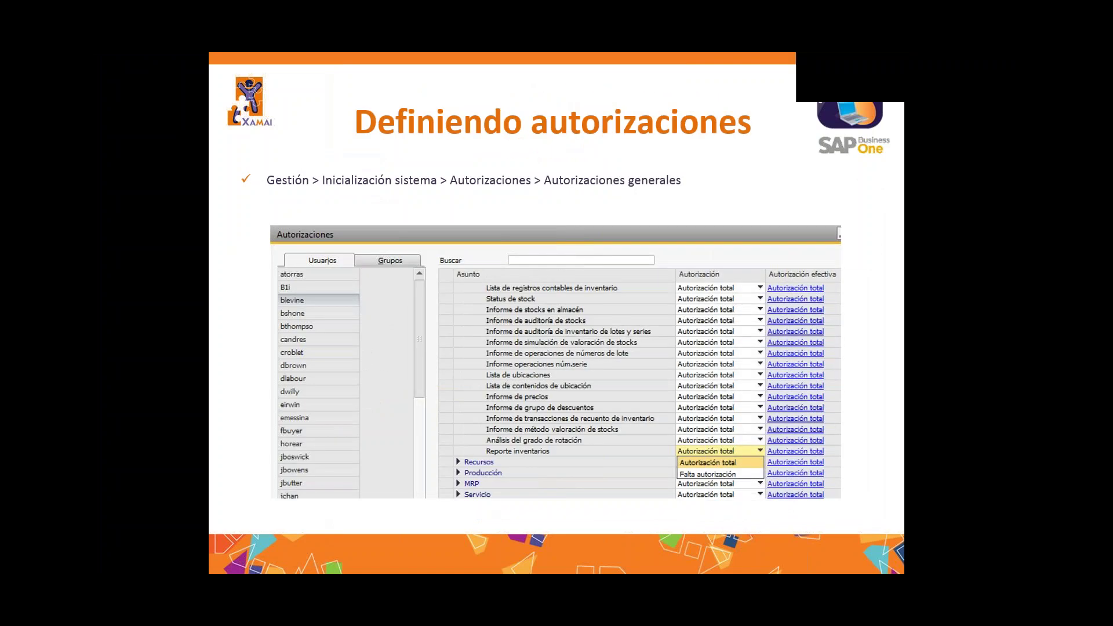
pyautogui.press('Escape')
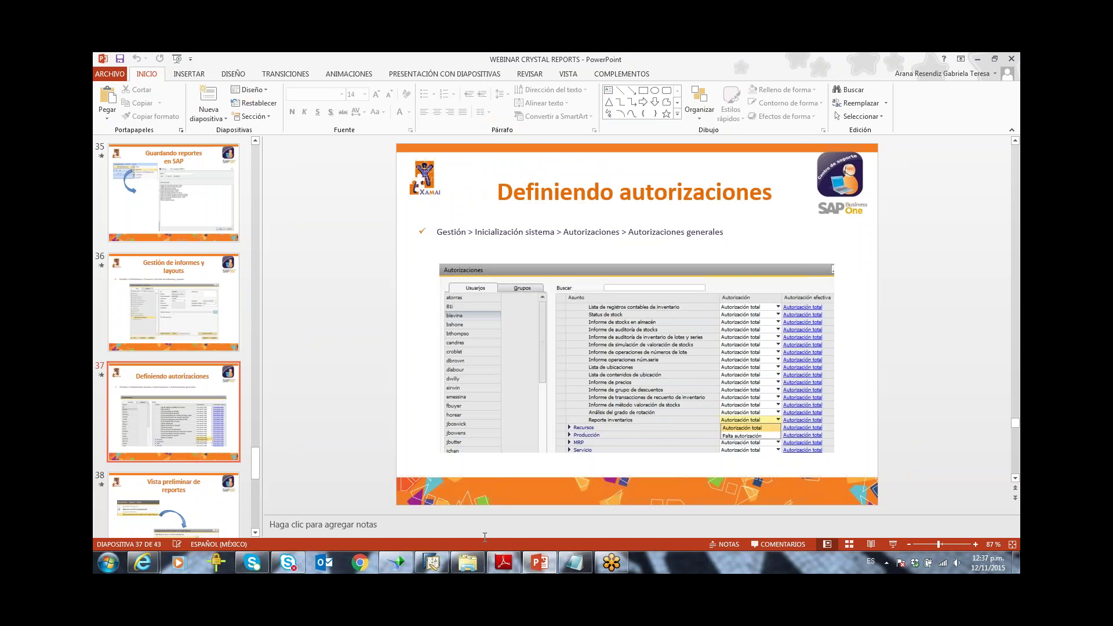
# Step: Switch to SAP Business One and review the Estado and Impresora options available for the TEST2 report
pyautogui.click(432, 562)
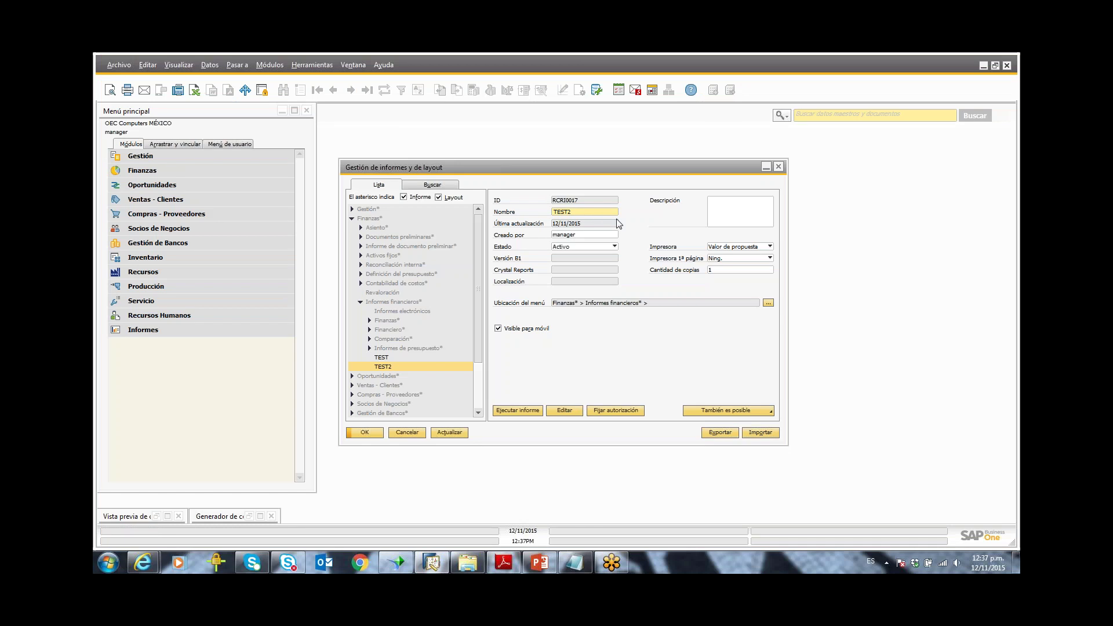
pyautogui.click(612, 247)
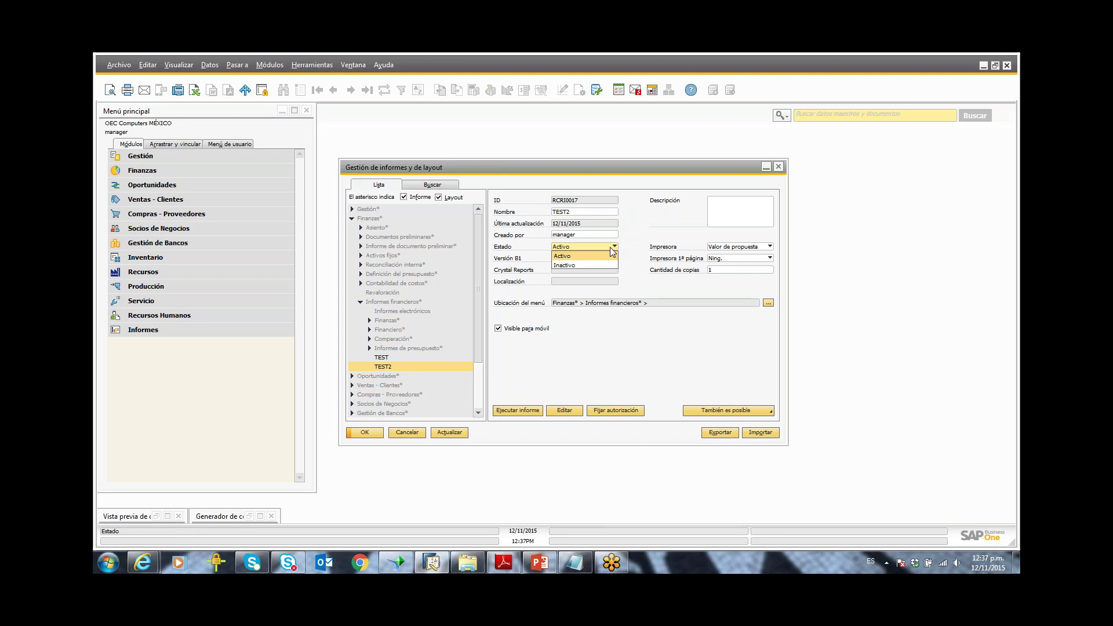
pyautogui.click(718, 288)
pyautogui.click(769, 247)
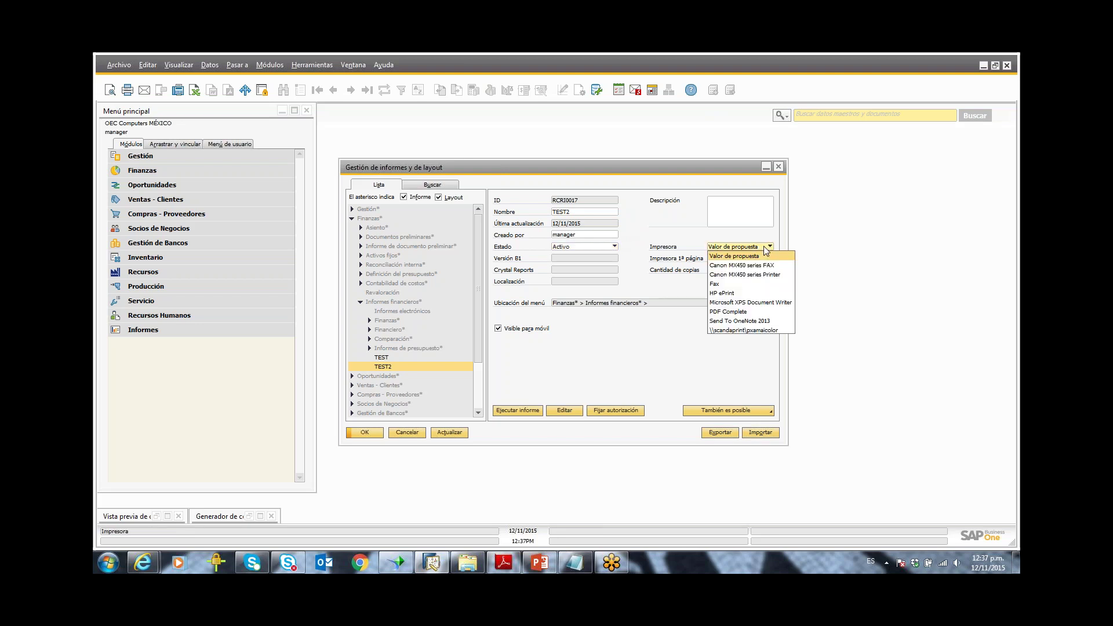
pyautogui.click(740, 239)
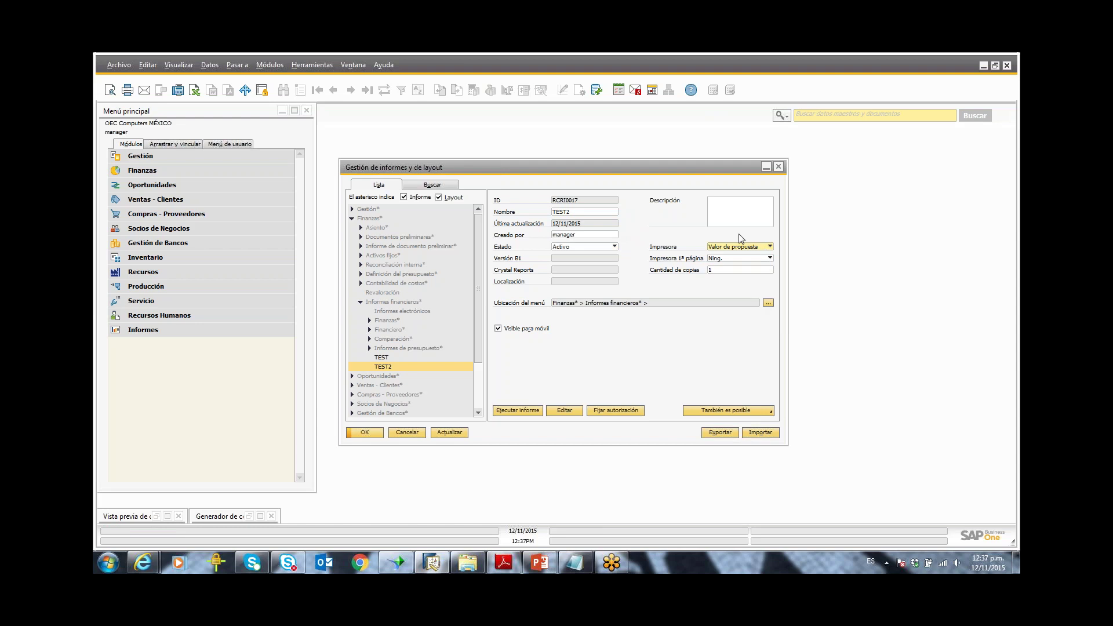
# Step: Run the TEST2 report with the Especificar Cuenta selection criterion applied
pyautogui.click(508, 411)
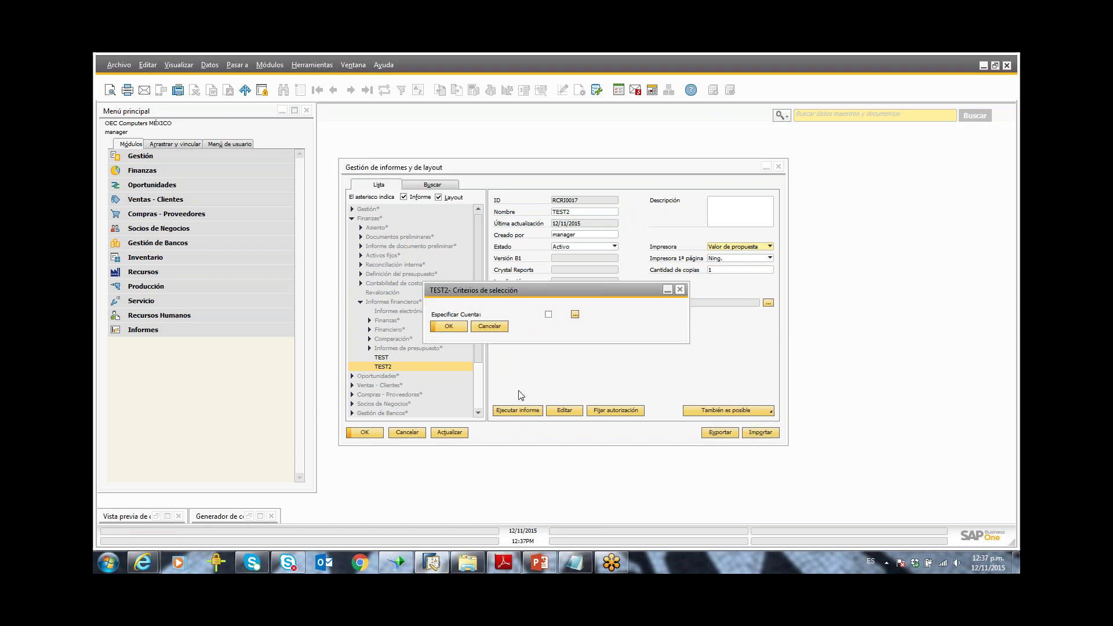
pyautogui.click(575, 314)
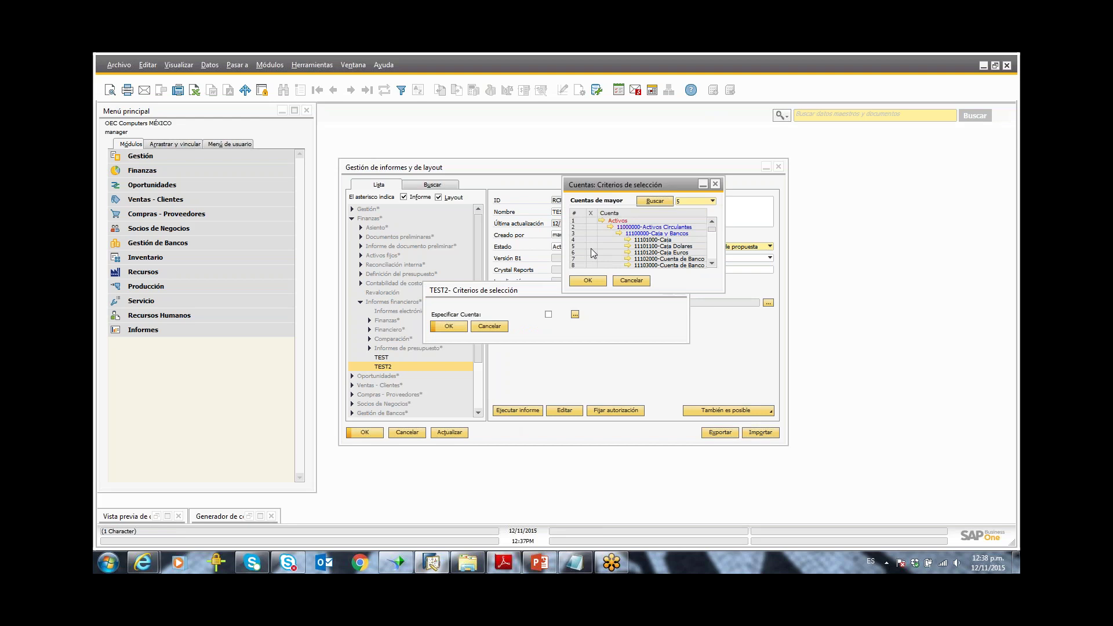
pyautogui.click(588, 281)
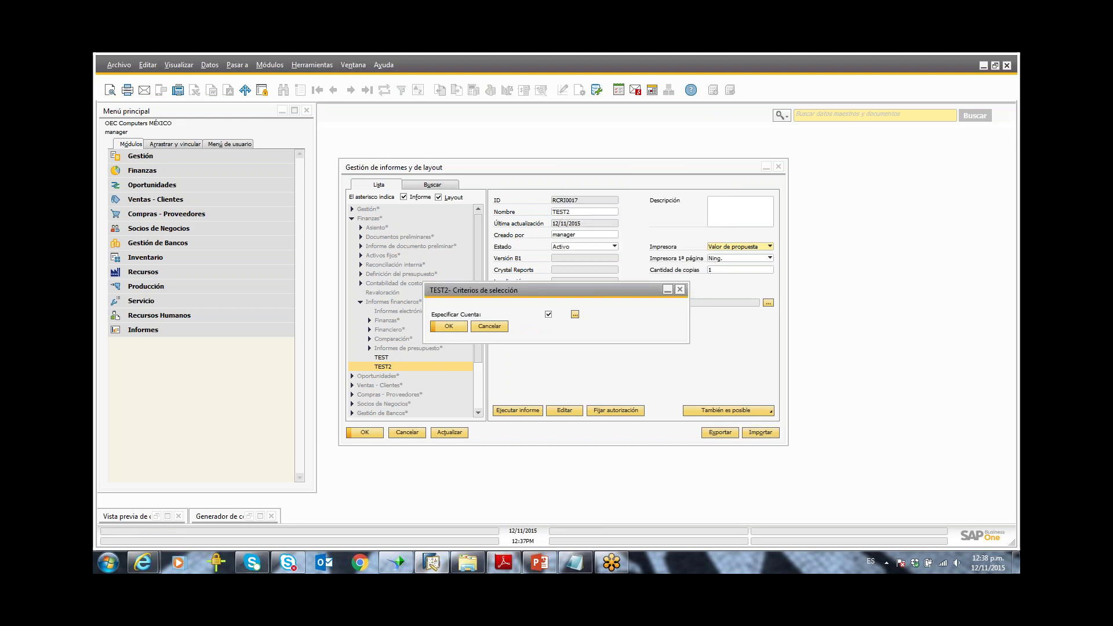
pyautogui.click(447, 325)
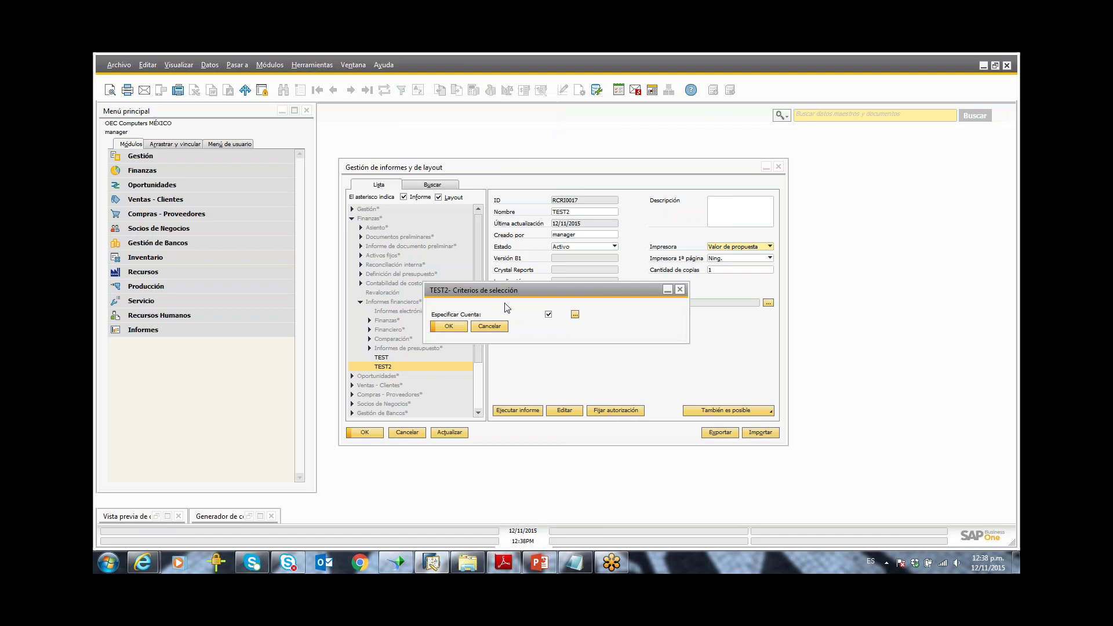
# Step: Try granting a user Autorización total for the TEST2 report in its authorization settings
pyautogui.click(493, 327)
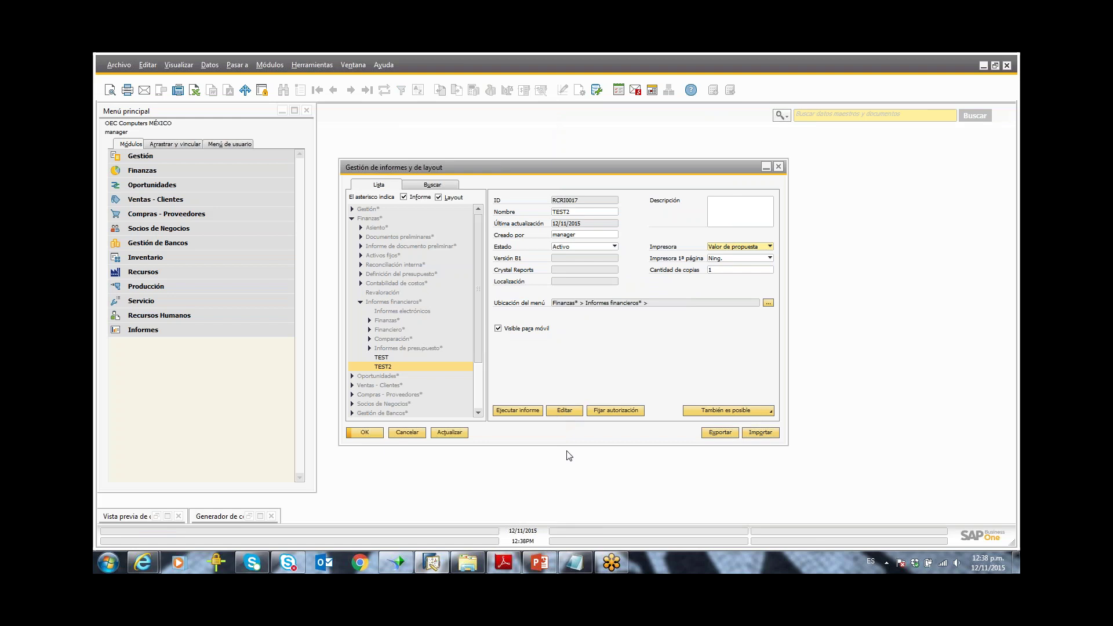
pyautogui.click(619, 411)
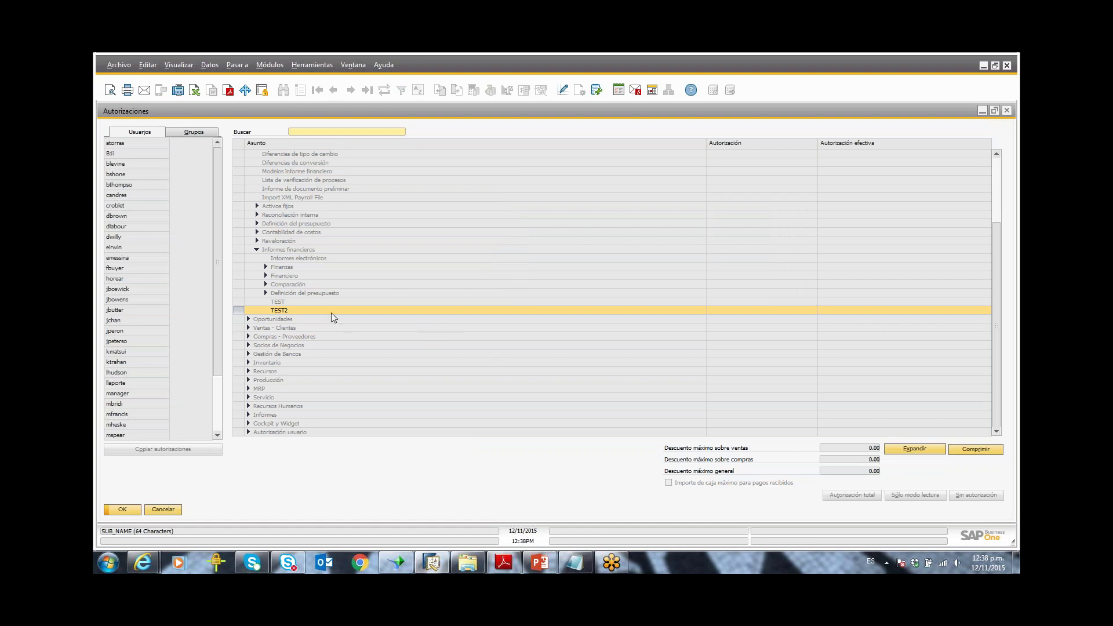
pyautogui.click(159, 172)
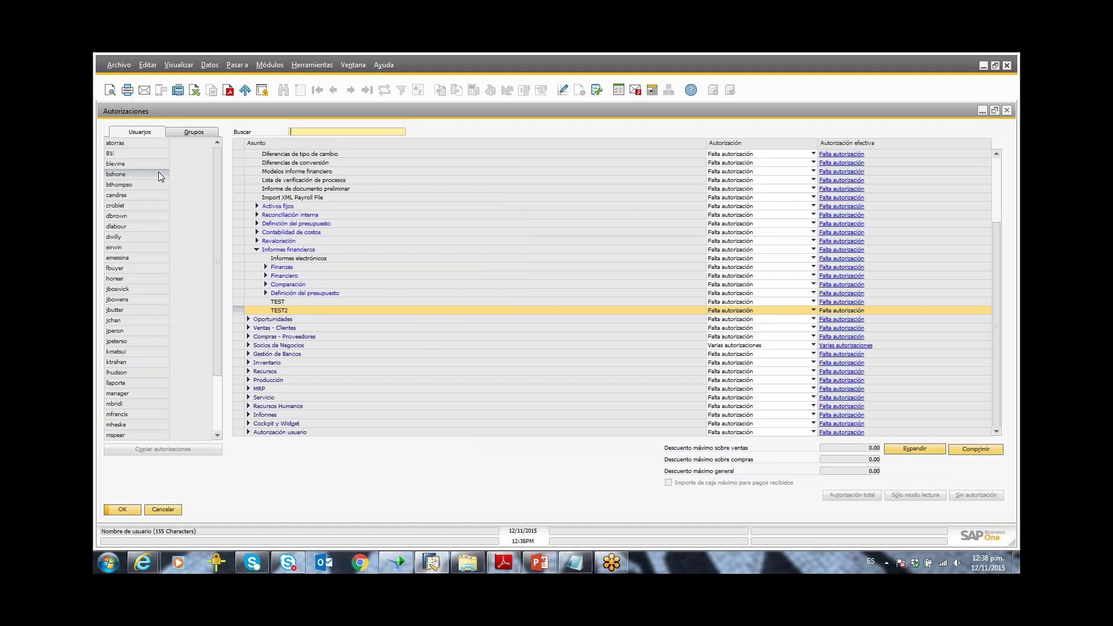
pyautogui.click(733, 310)
pyautogui.click(735, 317)
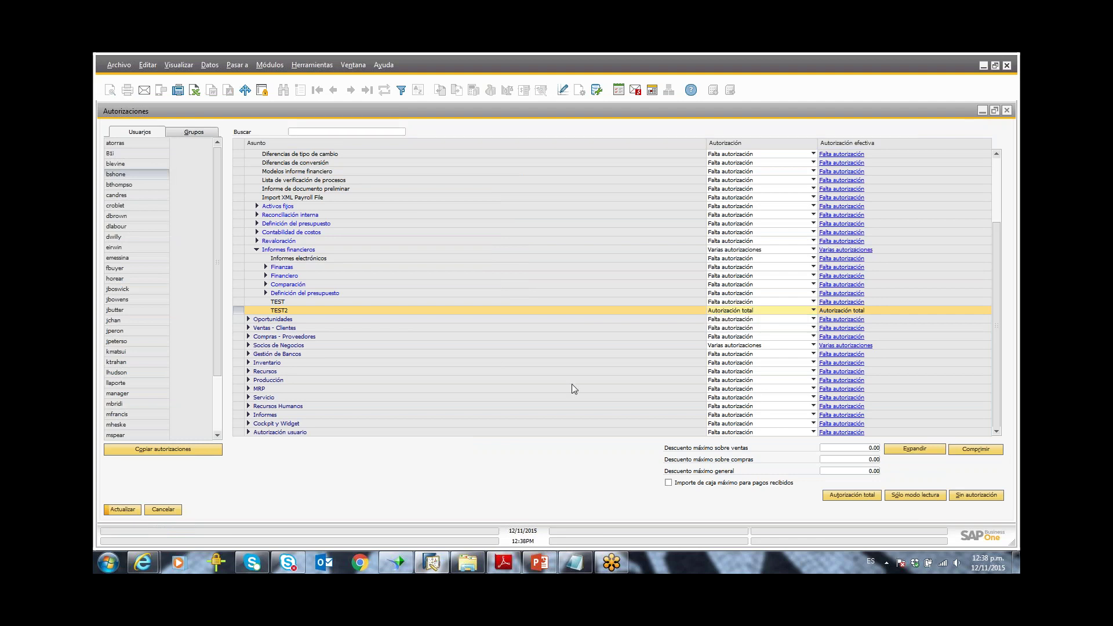
pyautogui.click(165, 510)
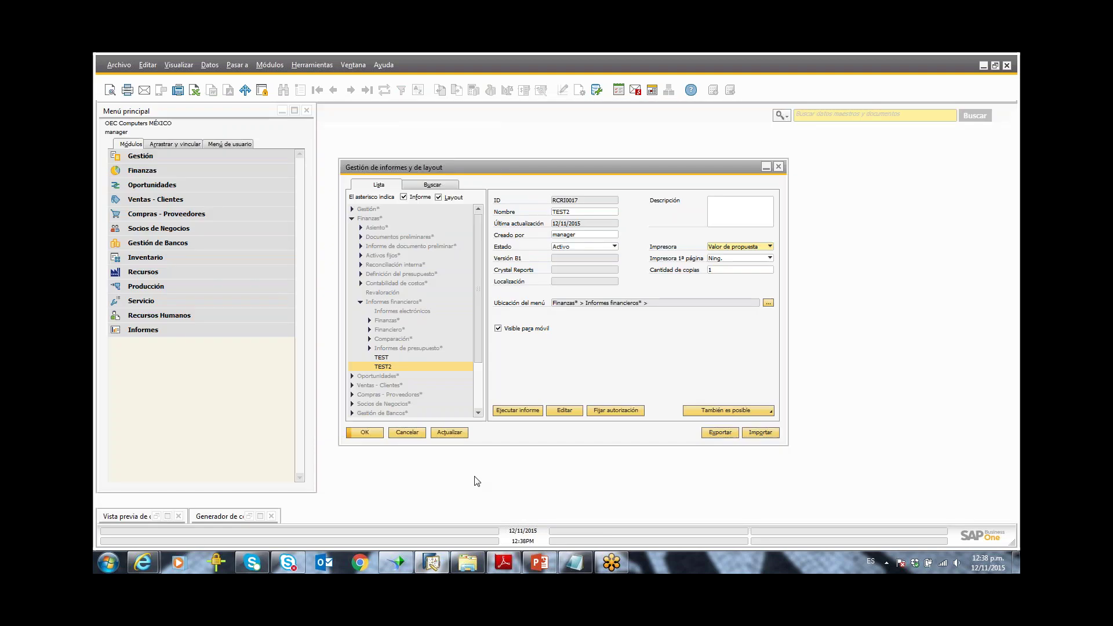
# Step: Delete the TEST2 report and check the reports left under Finanzas > Informes financieros
pyautogui.click(770, 411)
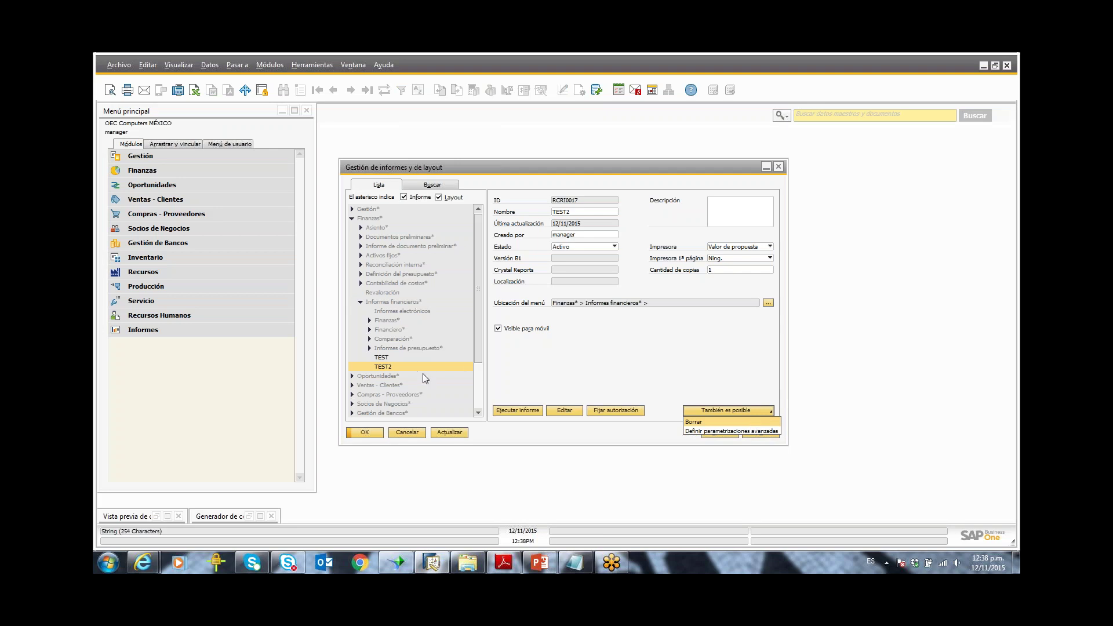
pyautogui.click(695, 423)
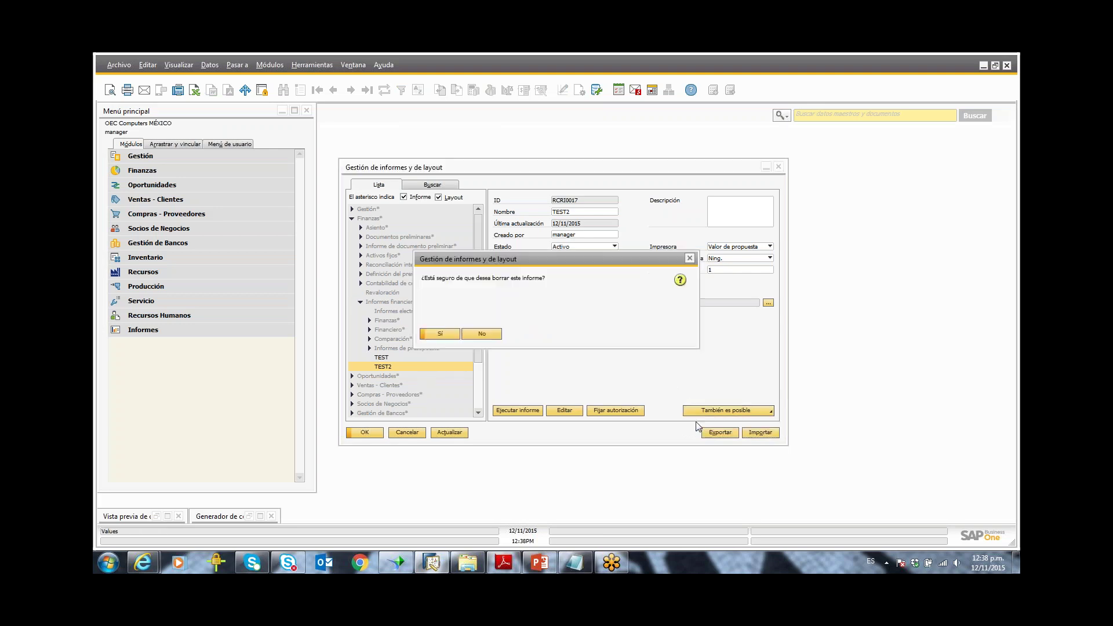
pyautogui.click(447, 336)
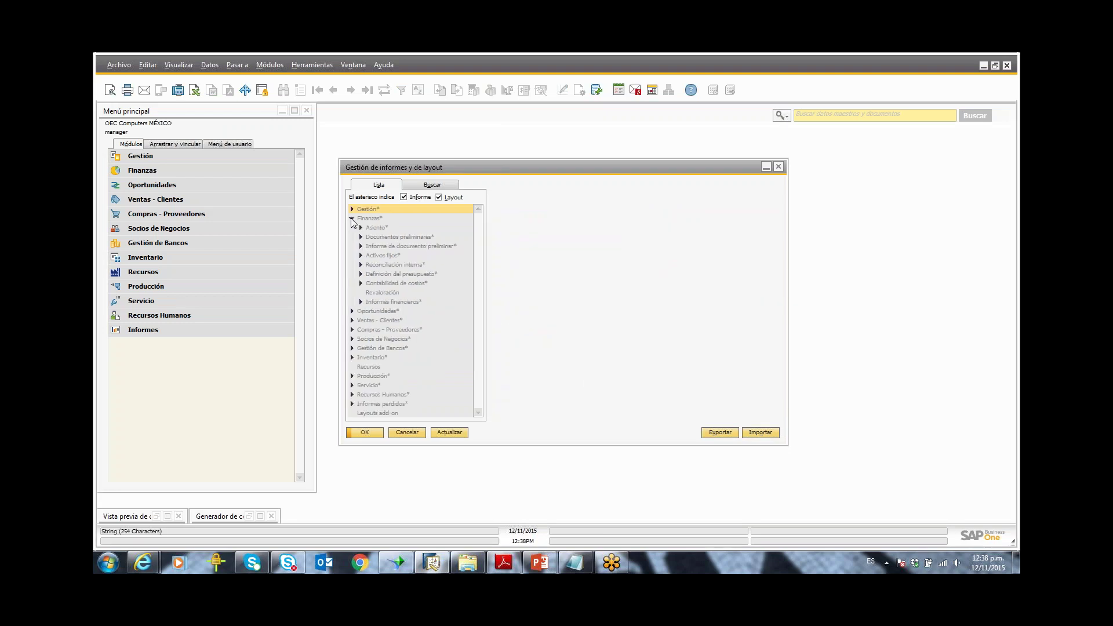
pyautogui.click(361, 302)
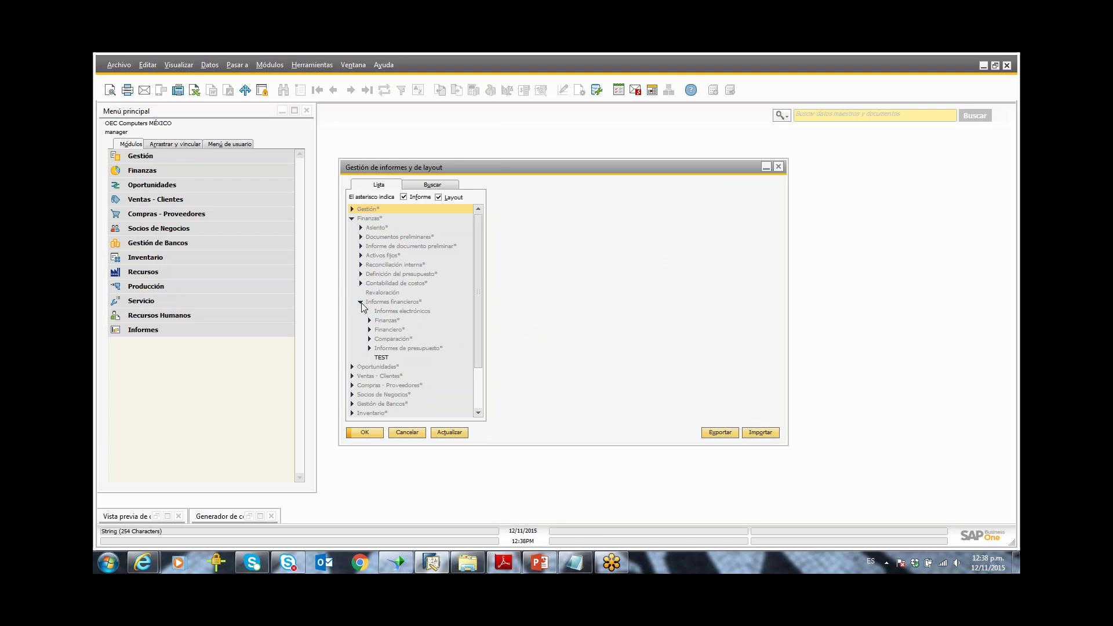
pyautogui.click(381, 358)
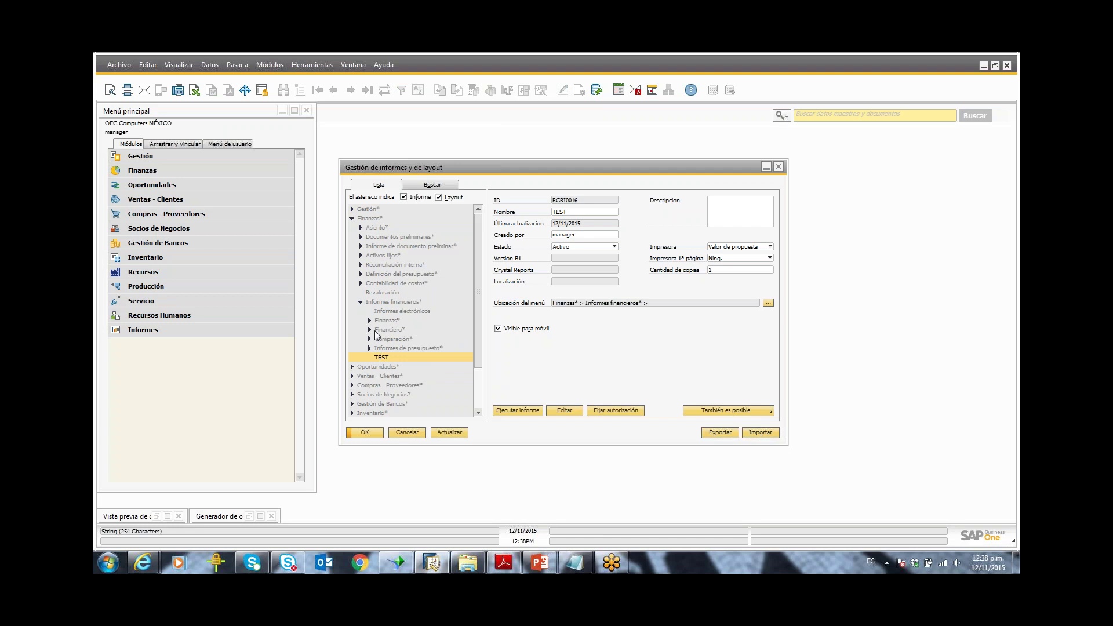
# Step: Open the Status de deudor mensual report from Ventas - Clientes > Informes de Ventas for editing in Crystal Reports
pyautogui.click(361, 302)
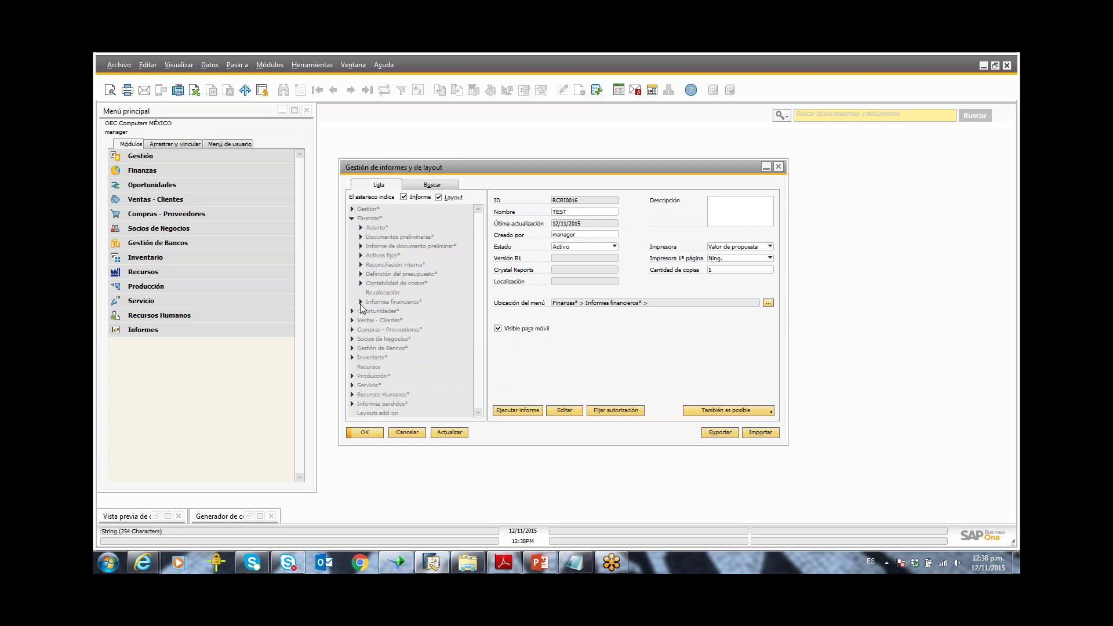
pyautogui.click(361, 302)
pyautogui.click(370, 347)
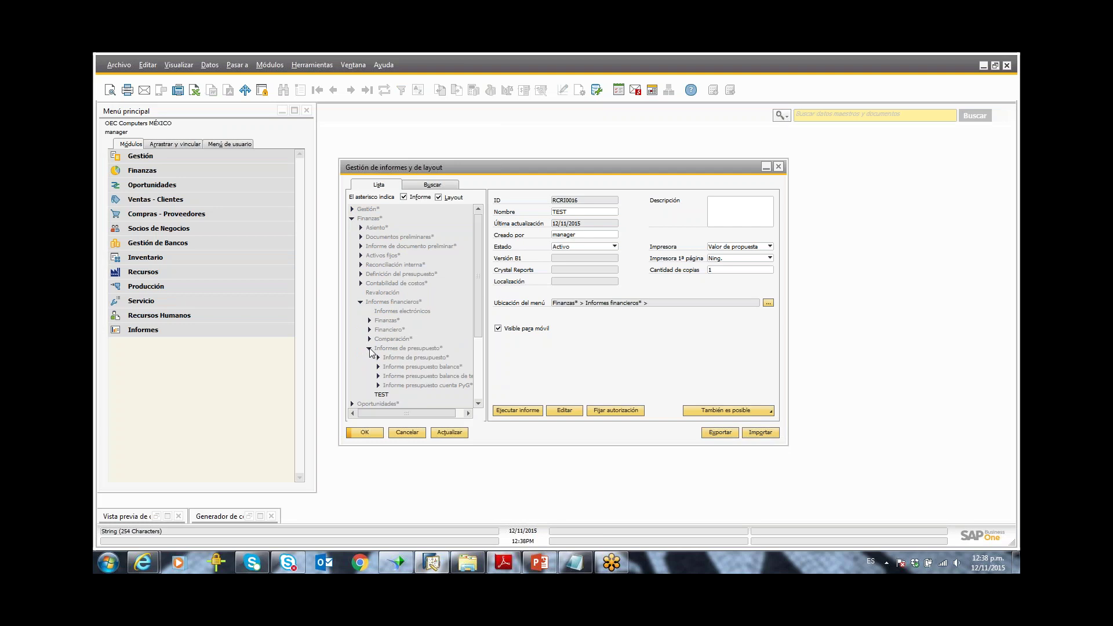
pyautogui.click(352, 219)
pyautogui.click(352, 237)
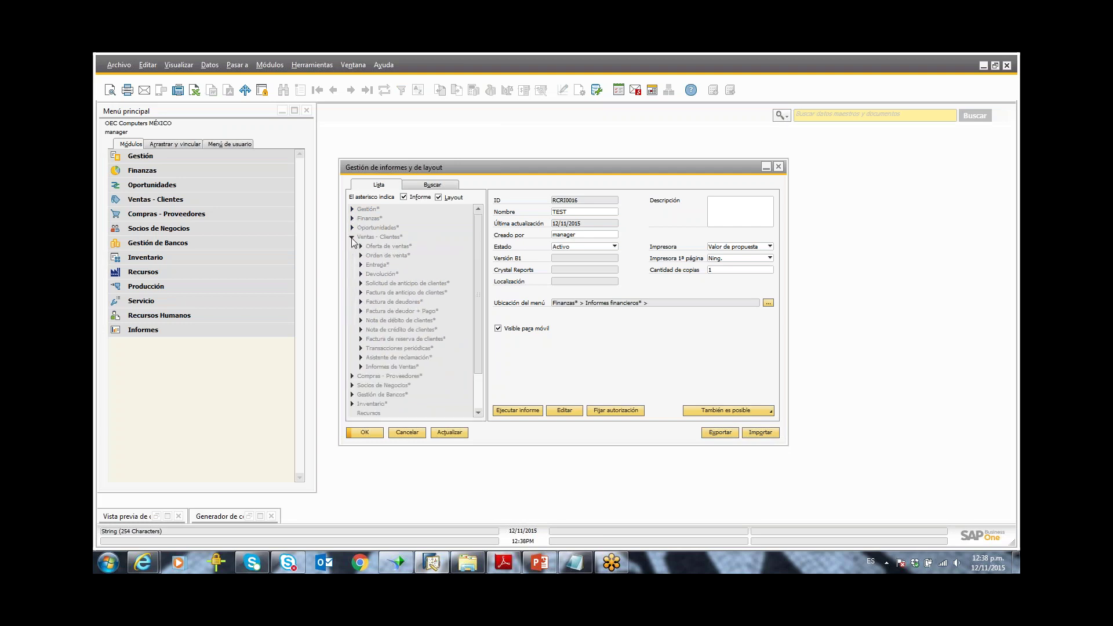
pyautogui.click(360, 367)
pyautogui.moveTo(479, 308); pyautogui.dragTo(479, 354)
pyautogui.click(438, 350)
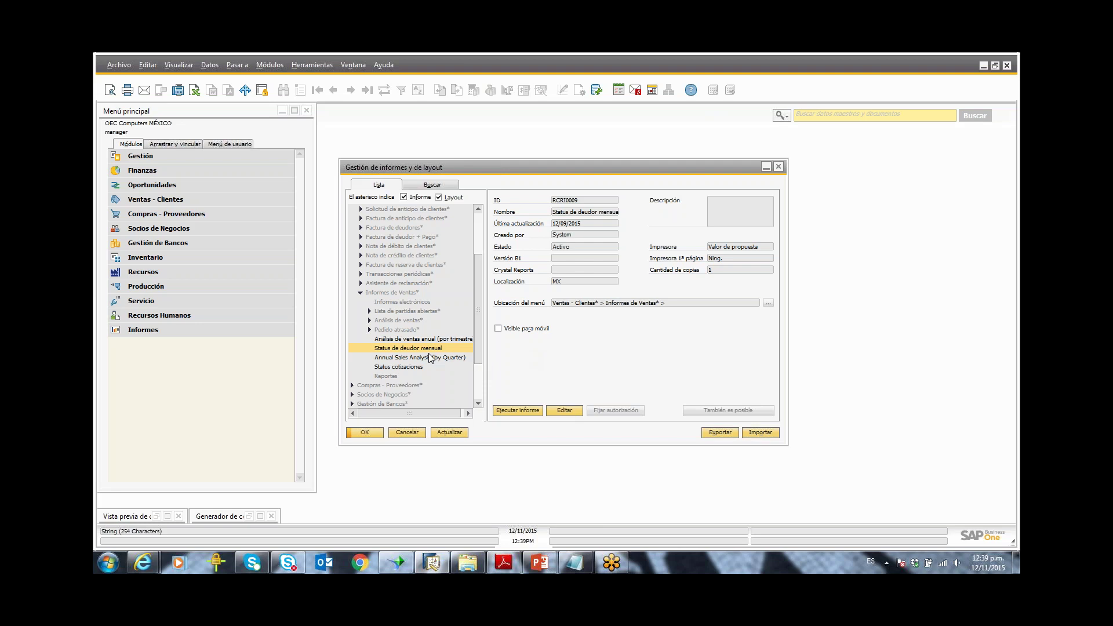
pyautogui.click(558, 411)
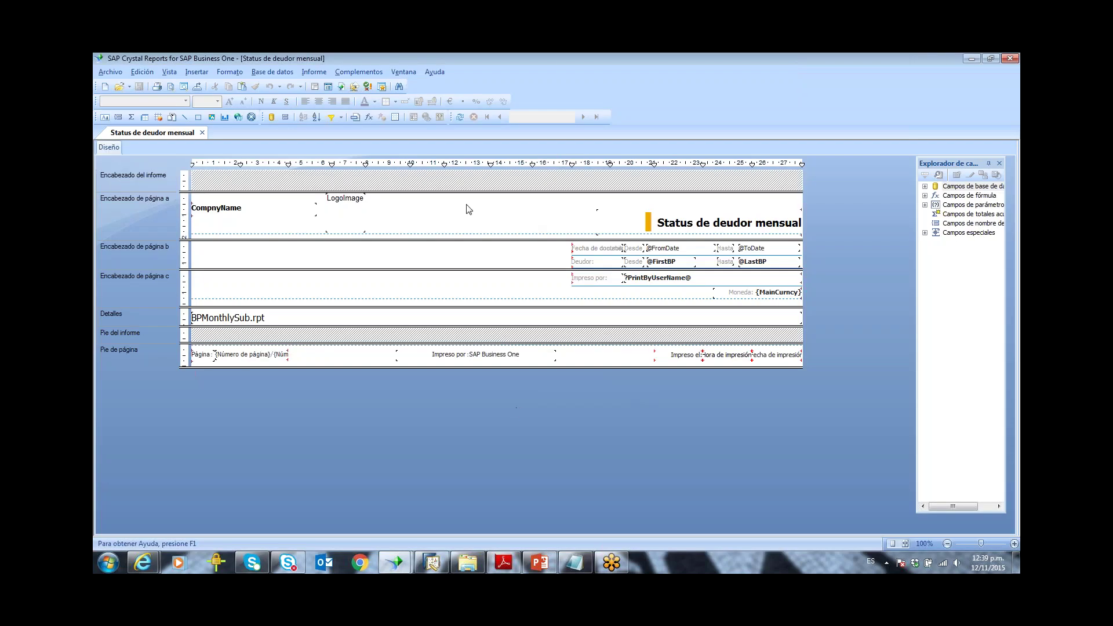
pyautogui.click(333, 200)
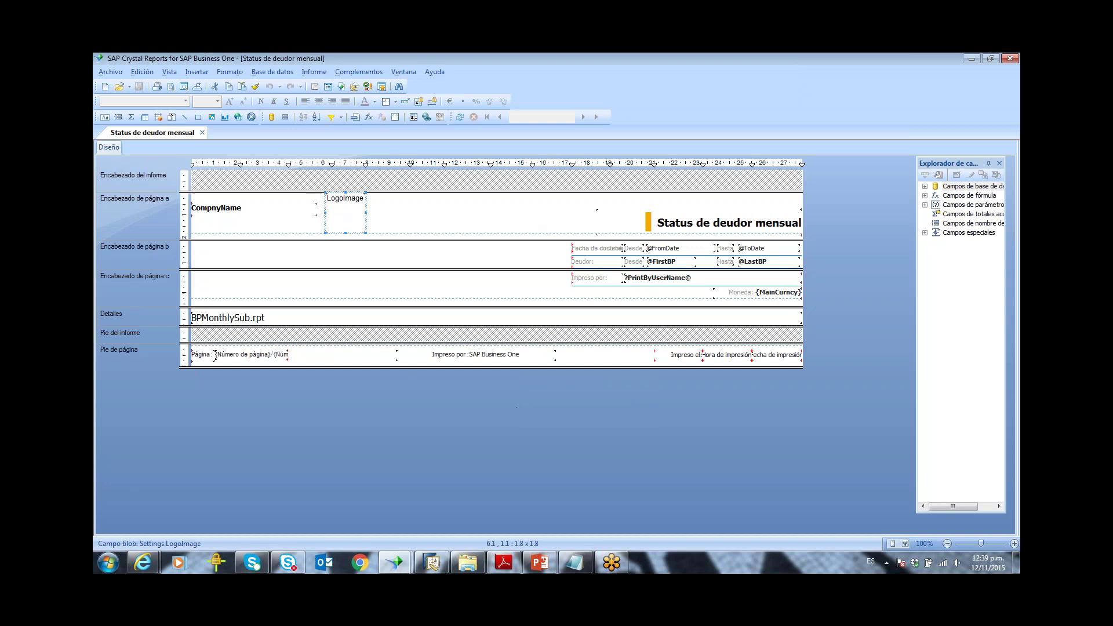
pyautogui.click(658, 280)
pyautogui.click(667, 248)
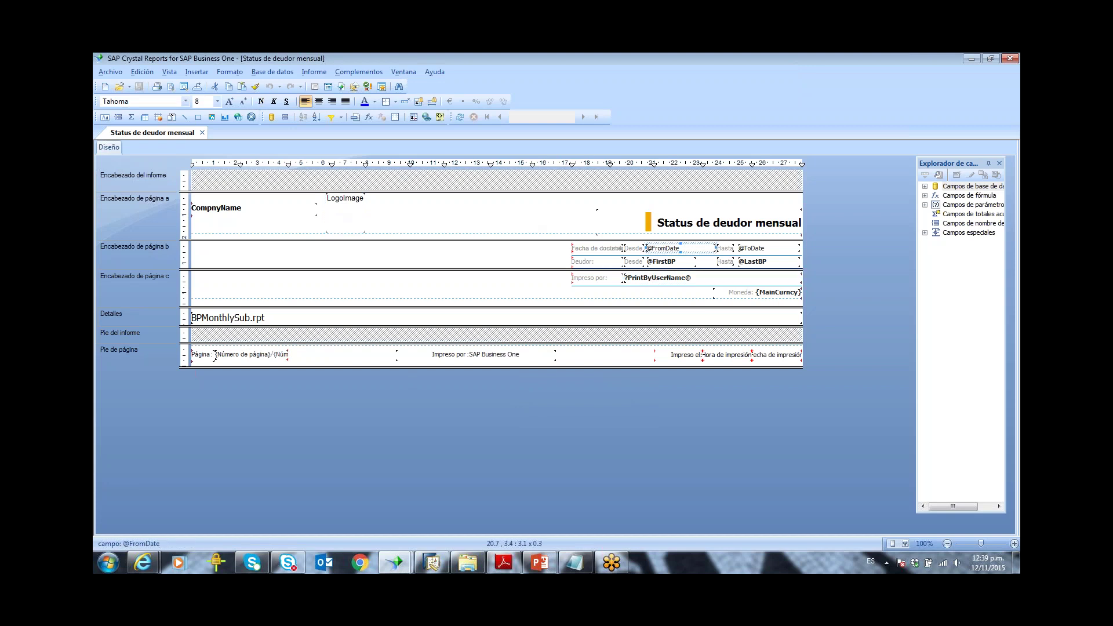
# Step: Widen the field explorer and examine the report's database tables and its parameters, including DateType and DateRange
pyautogui.moveTo(917, 191); pyautogui.dragTo(849, 191)
pyautogui.click(857, 187)
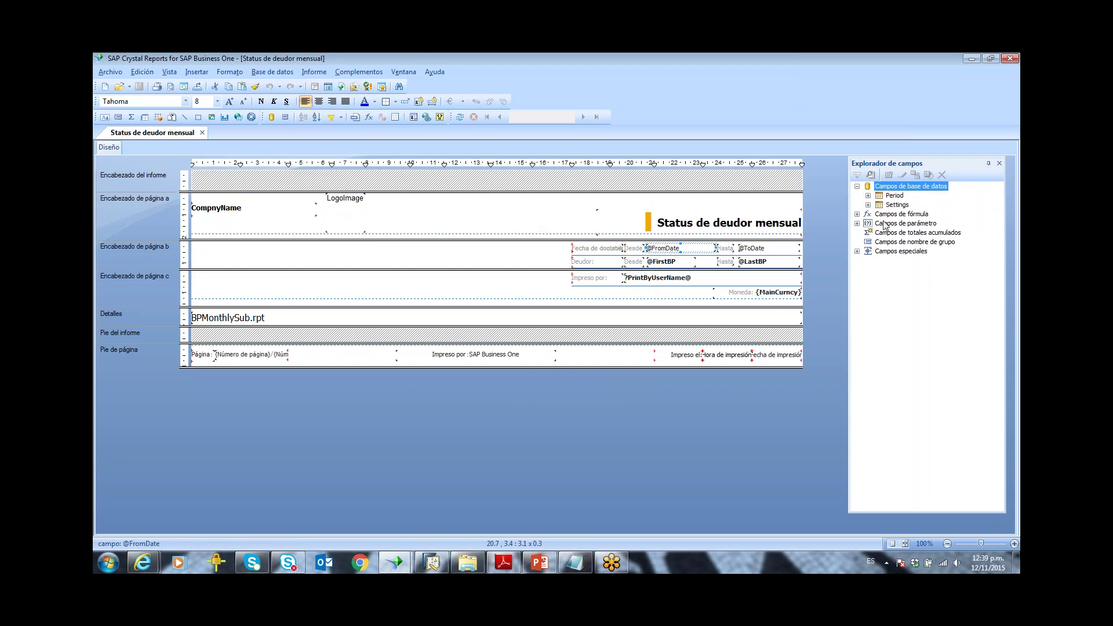
pyautogui.click(897, 207)
pyautogui.press('Up')
pyautogui.click(858, 224)
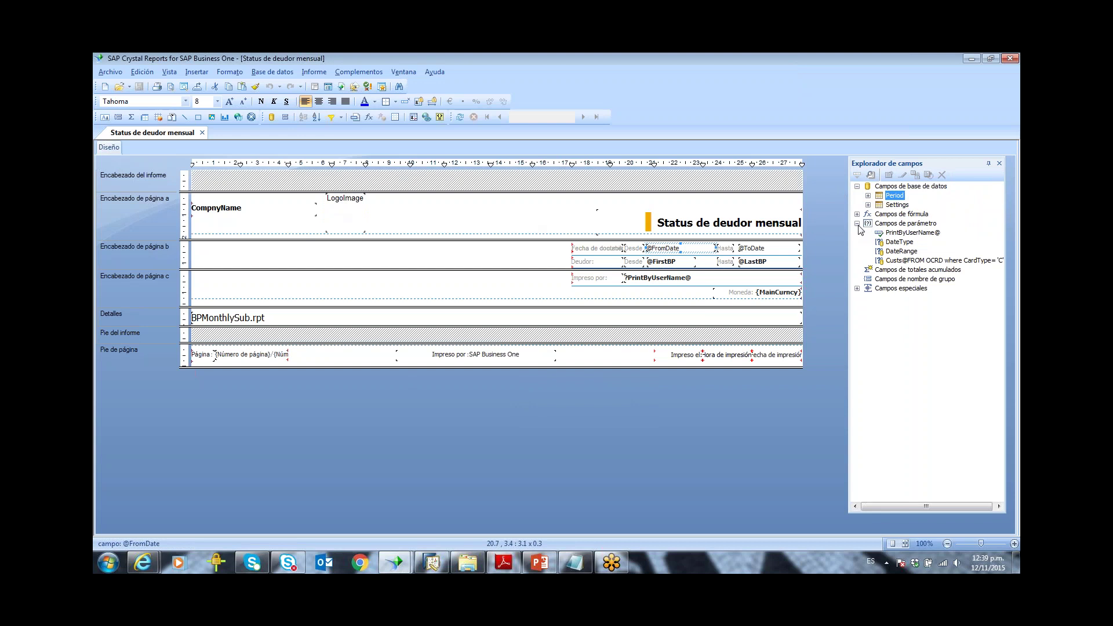
pyautogui.click(890, 243)
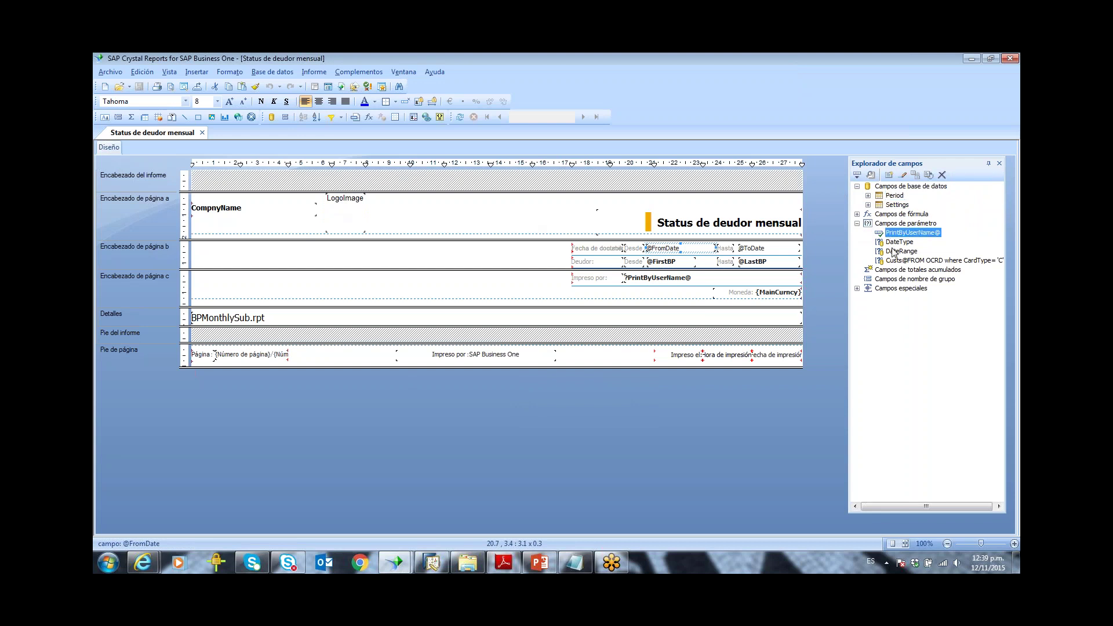
pyautogui.click(895, 253)
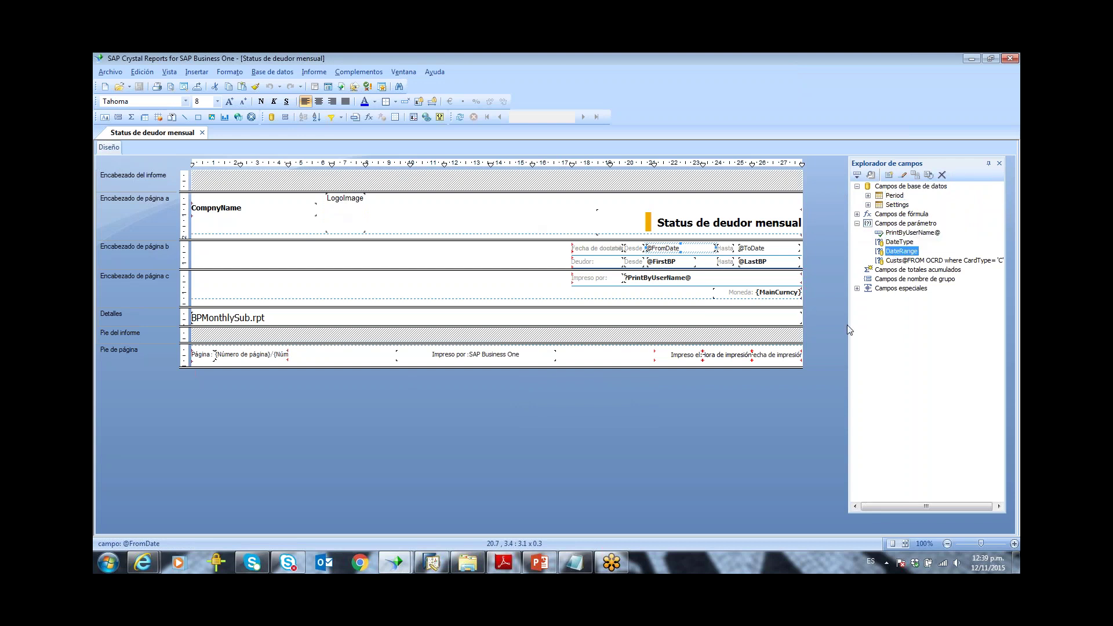
pyautogui.moveTo(847, 325); pyautogui.dragTo(814, 324)
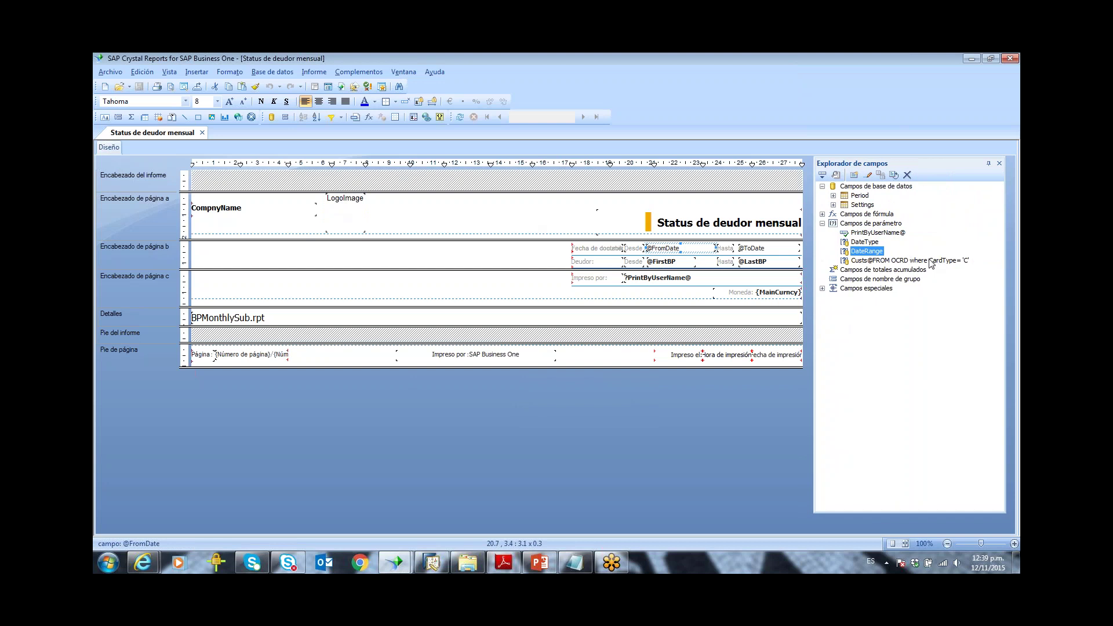
pyautogui.click(870, 242)
pyautogui.click(880, 232)
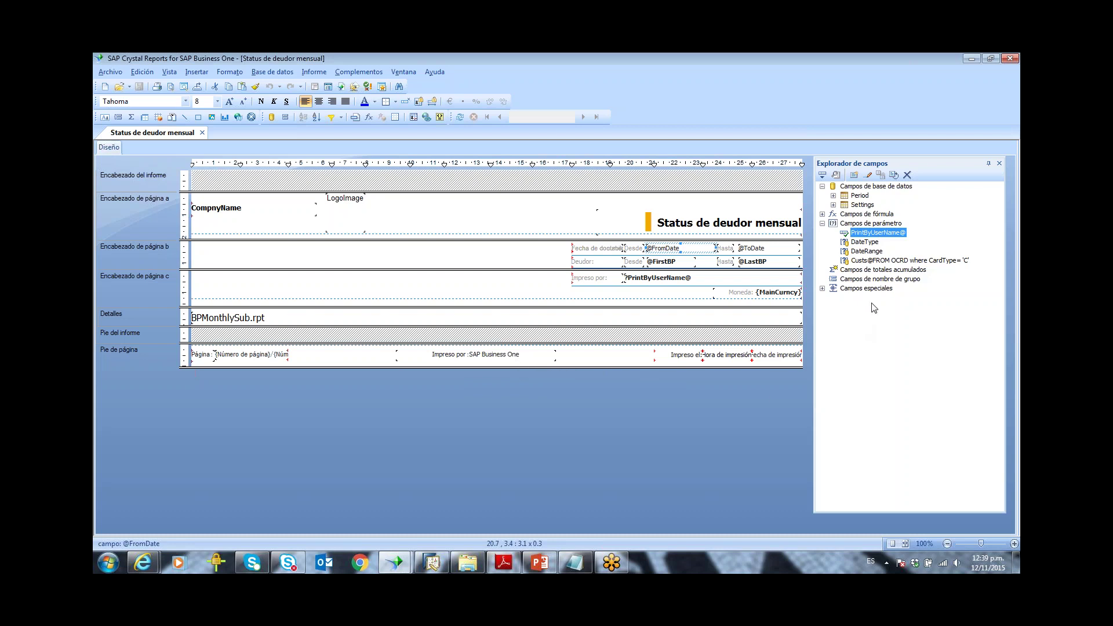
# Step: Review the definition and static value list of the DateType parameter without changing it
pyautogui.click(866, 244)
pyautogui.rightClick(866, 244)
pyautogui.click(892, 250)
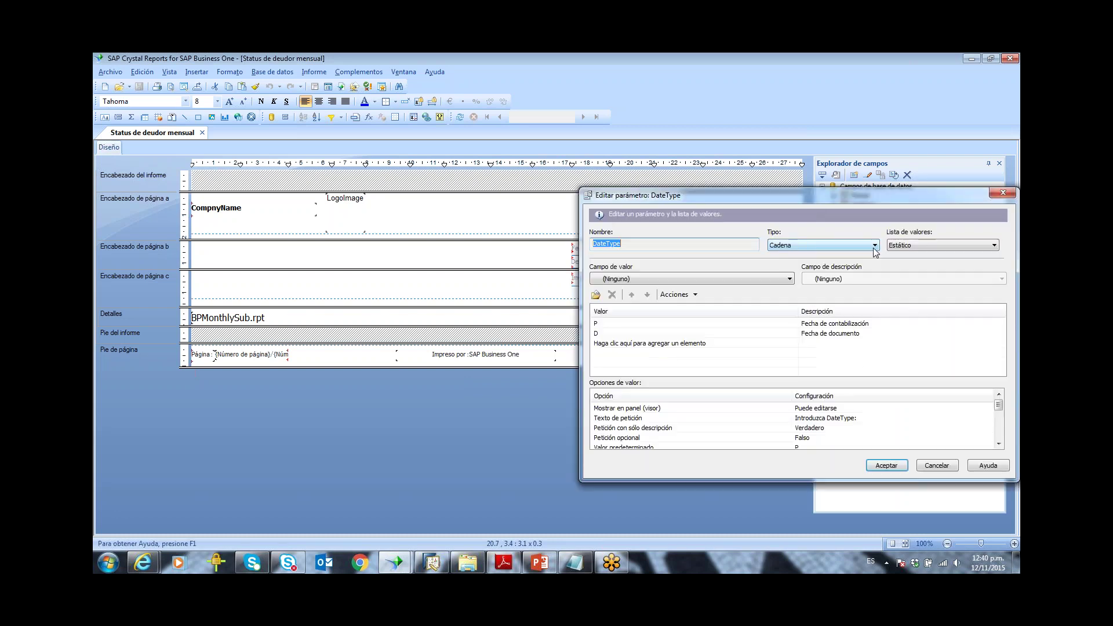
pyautogui.moveTo(805, 198); pyautogui.dragTo(602, 178)
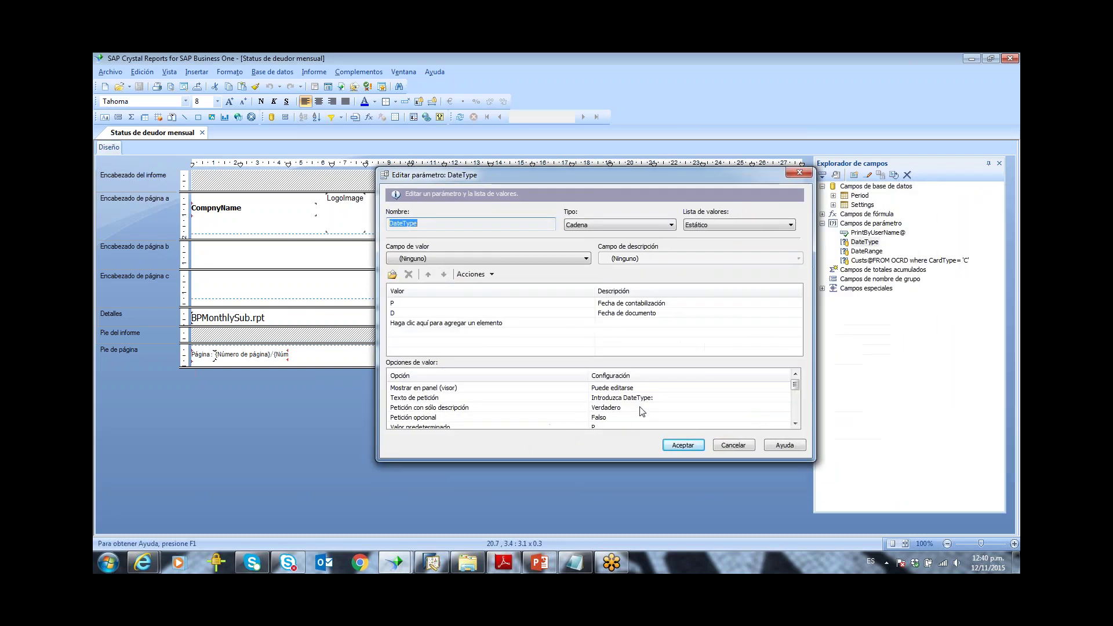
pyautogui.click(491, 225)
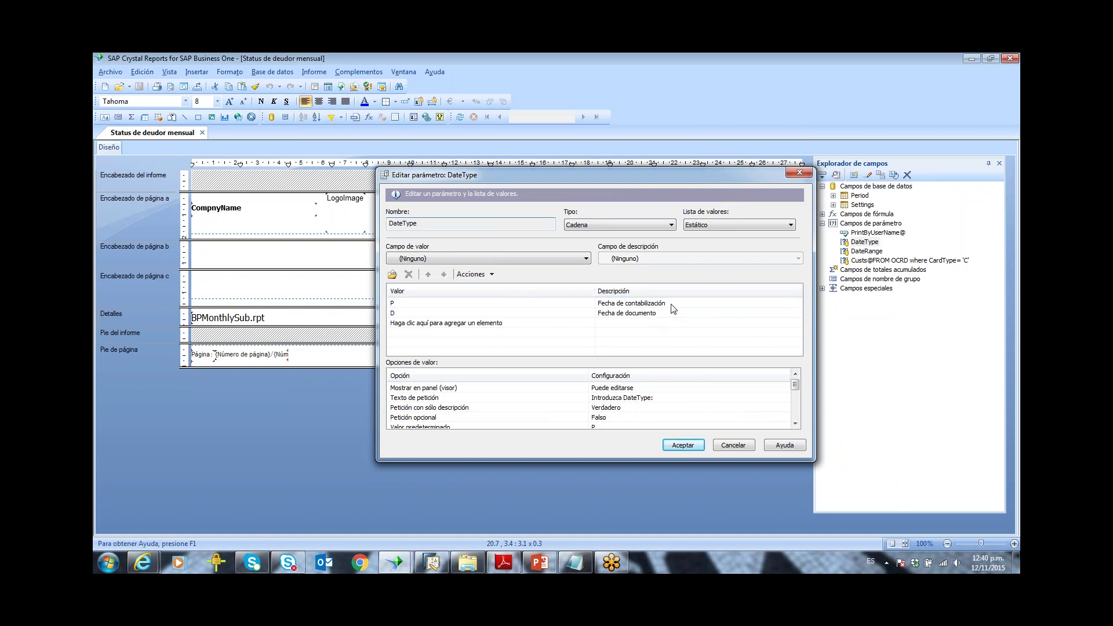
pyautogui.click(732, 445)
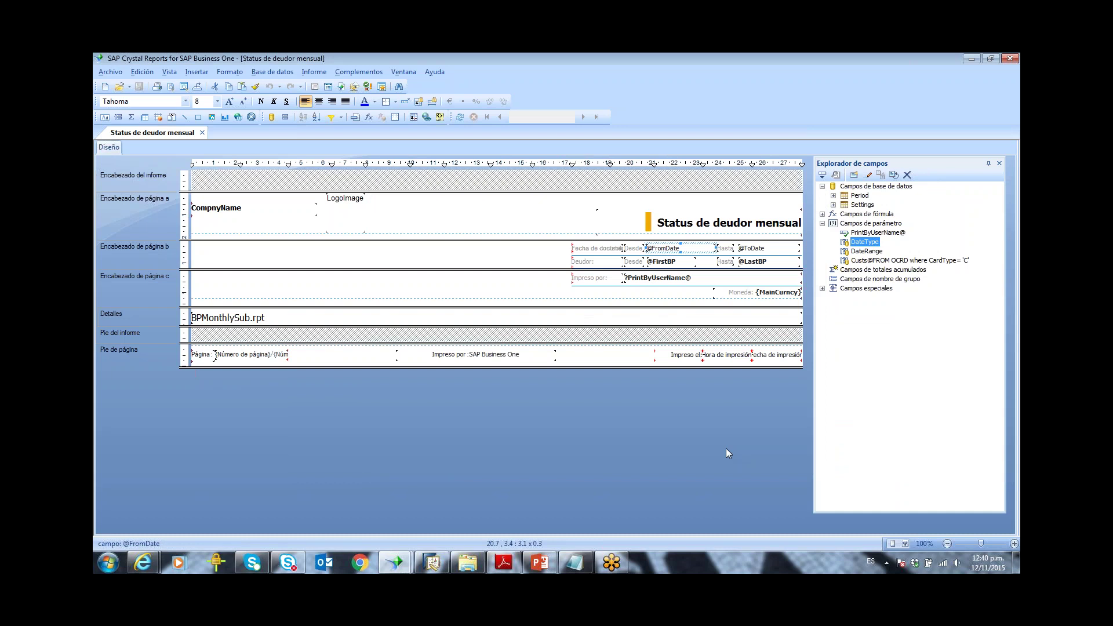
# Step: Switch to PowerPoint and present slides 37 and 38, on defining authorizations and previewing reports, and end the show
pyautogui.click(539, 562)
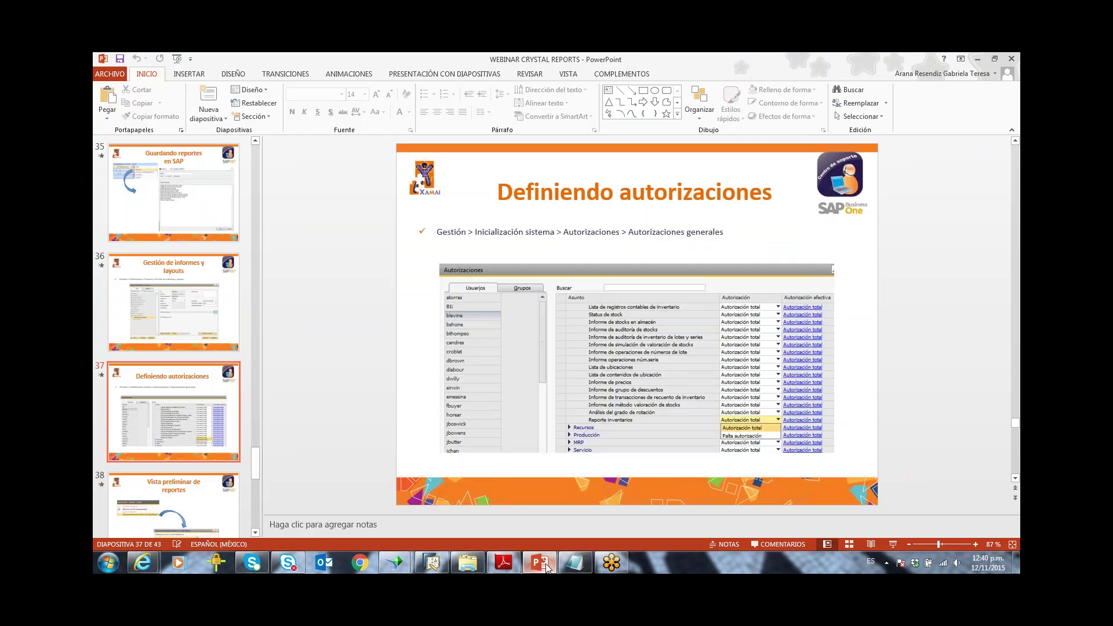
pyautogui.click(787, 254)
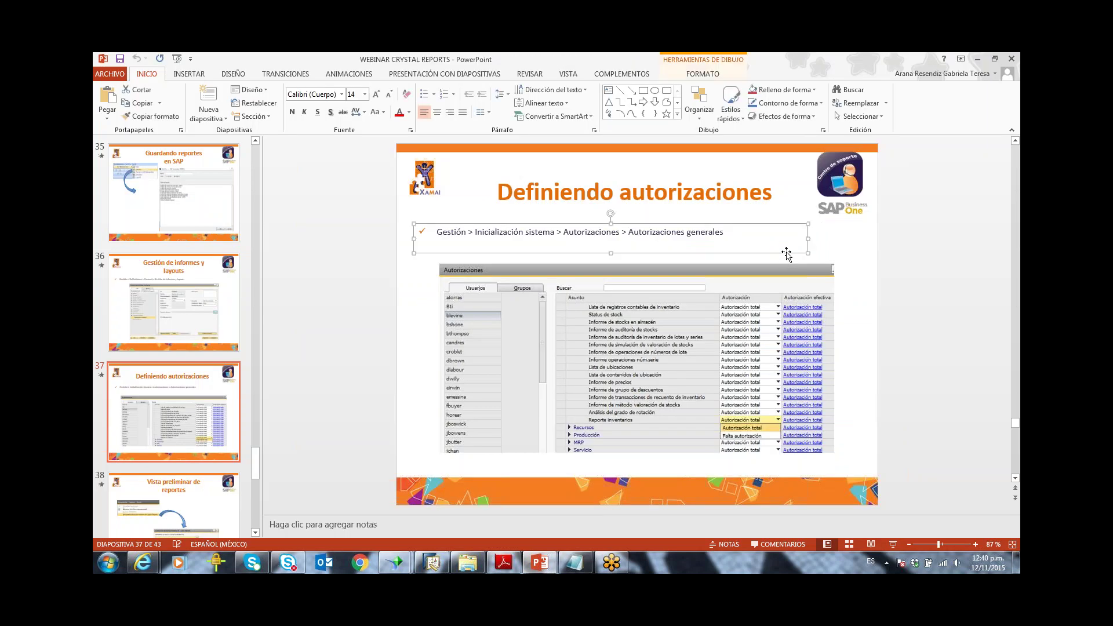
pyautogui.click(828, 252)
pyautogui.hotkey('shift', 'F5')
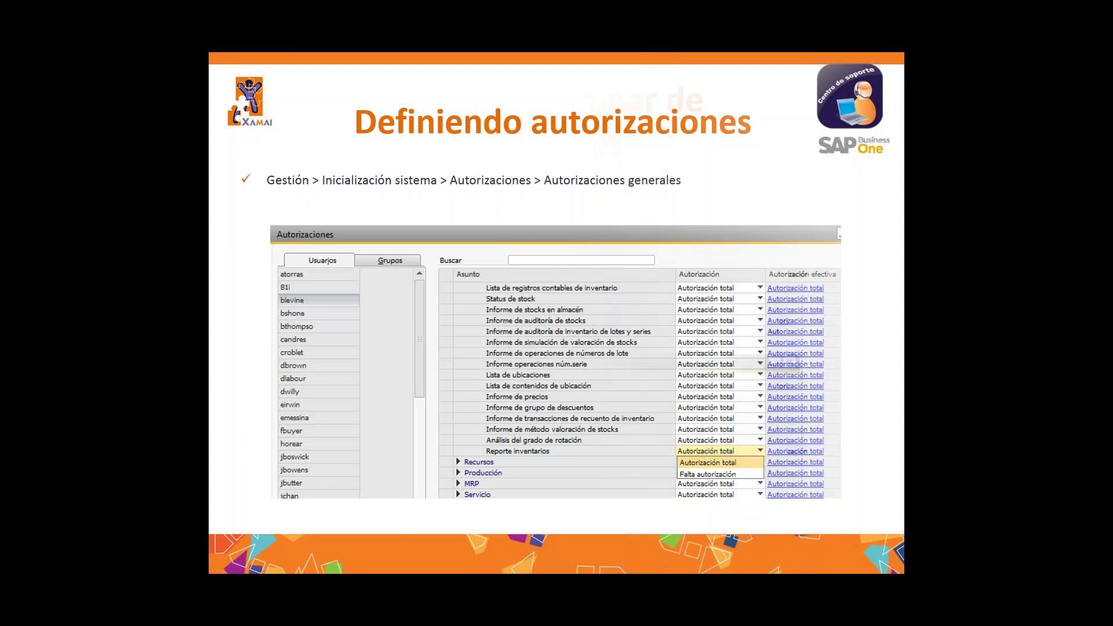
pyautogui.press('Right')
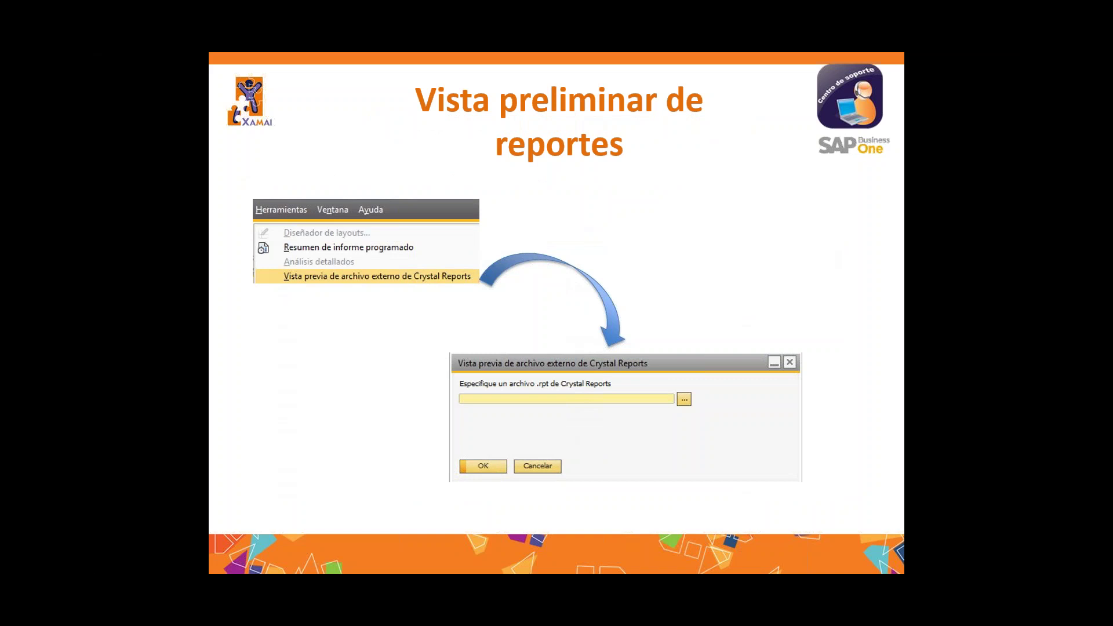
pyautogui.press('Escape')
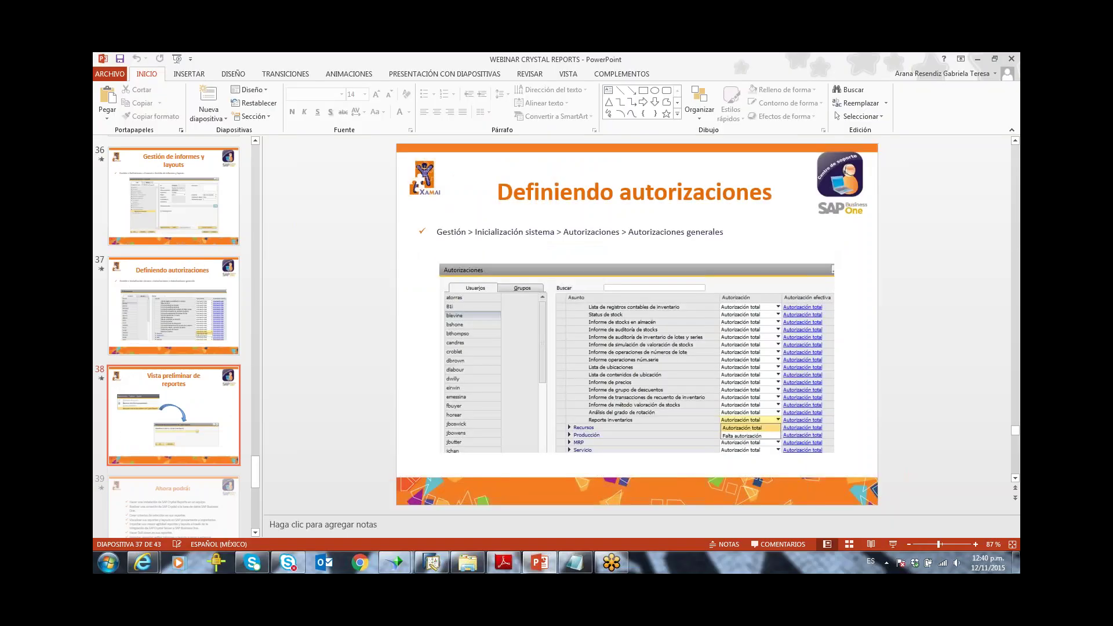
# Step: Switch to SAP Business One and close the Gestión de informes y de layout window
pyautogui.click(427, 558)
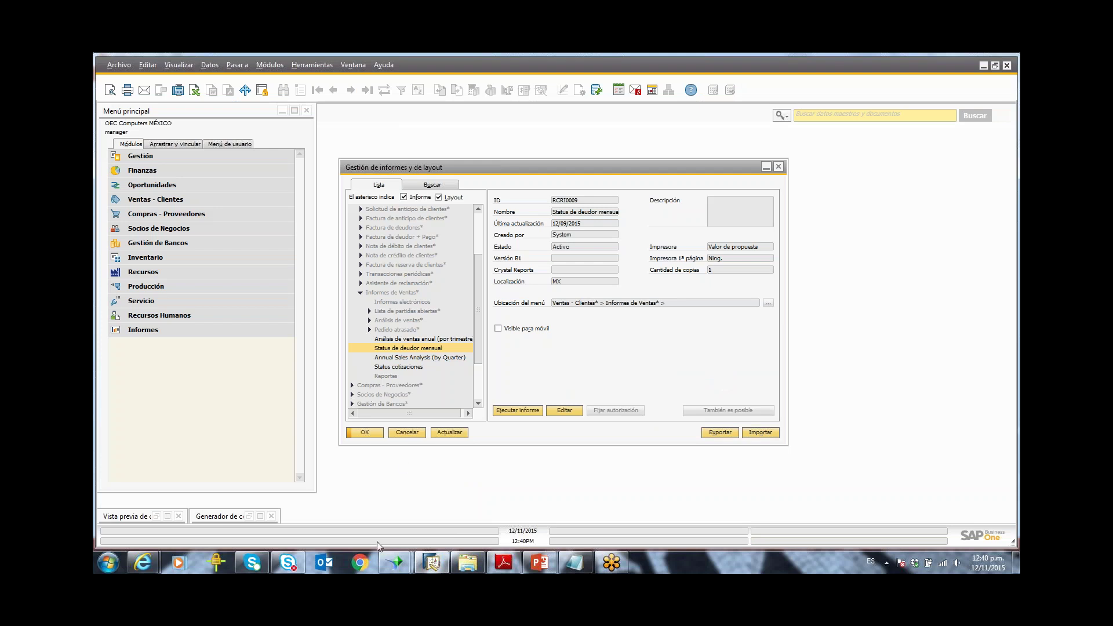
pyautogui.moveTo(389, 570)
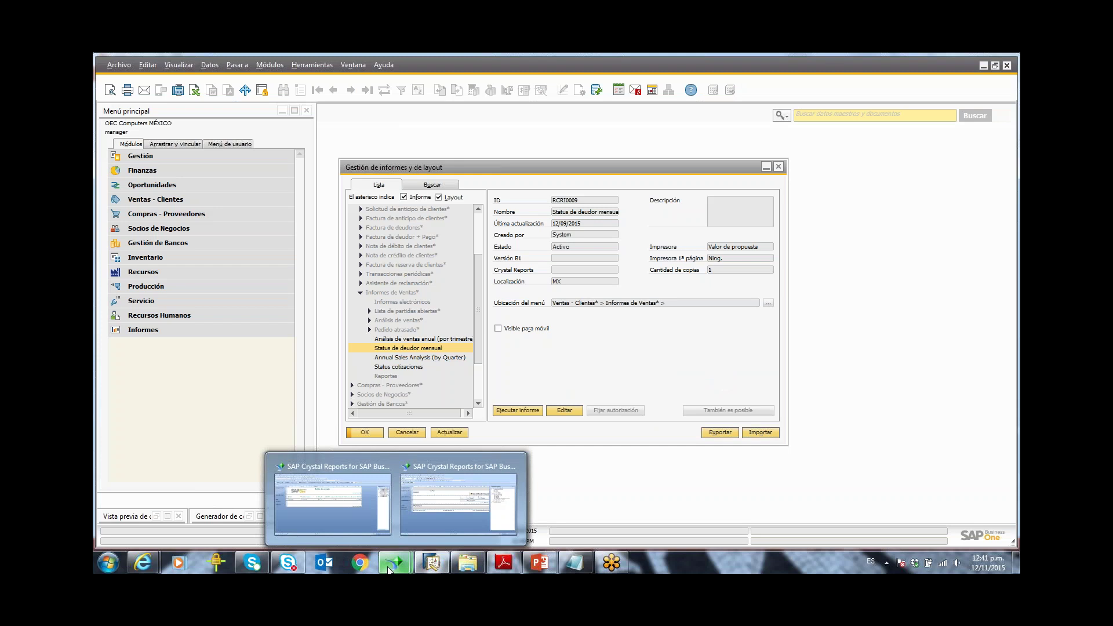
pyautogui.click(407, 432)
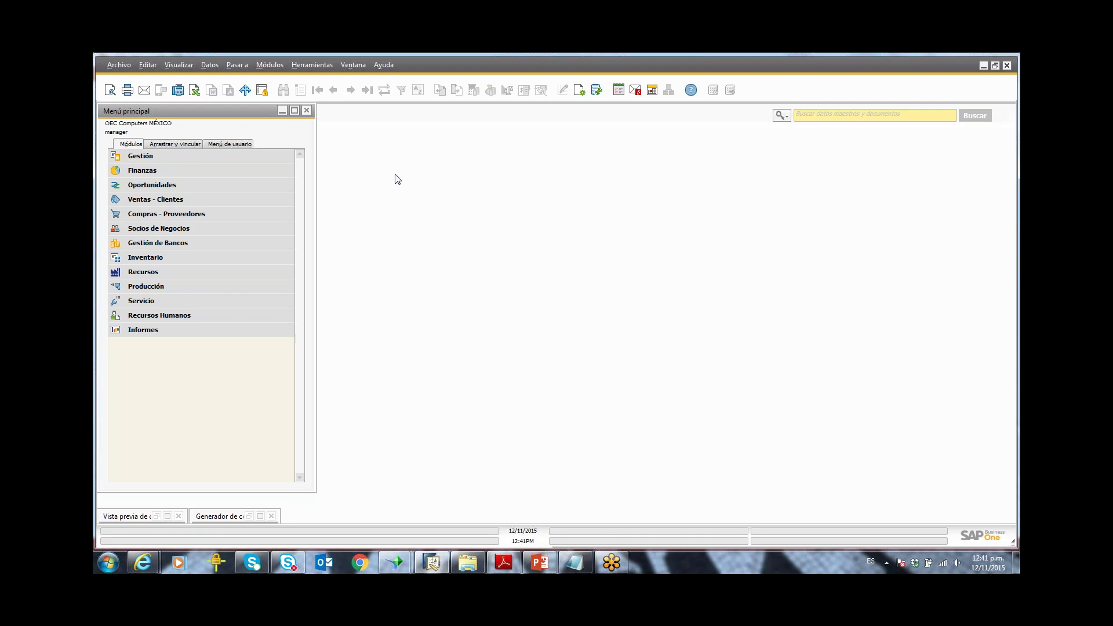
# Step: Open the external Crystal Reports file preview with Saldo cuenta_t from the desktop folder WEBINAR CRYSTAL and continue to its selection criteria
pyautogui.click(312, 67)
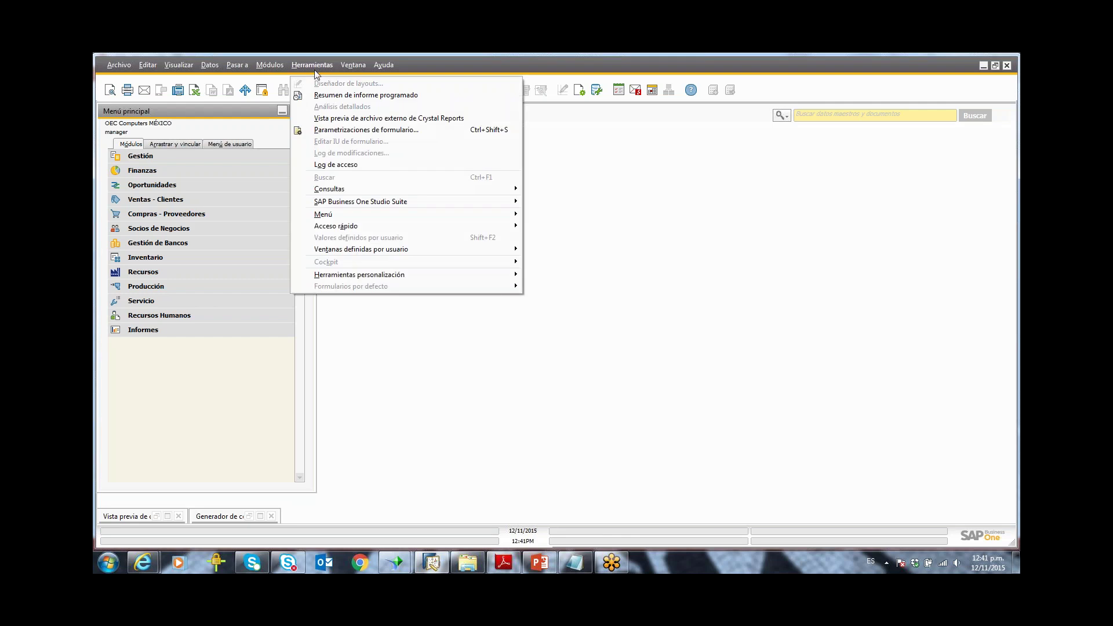
pyautogui.click(350, 119)
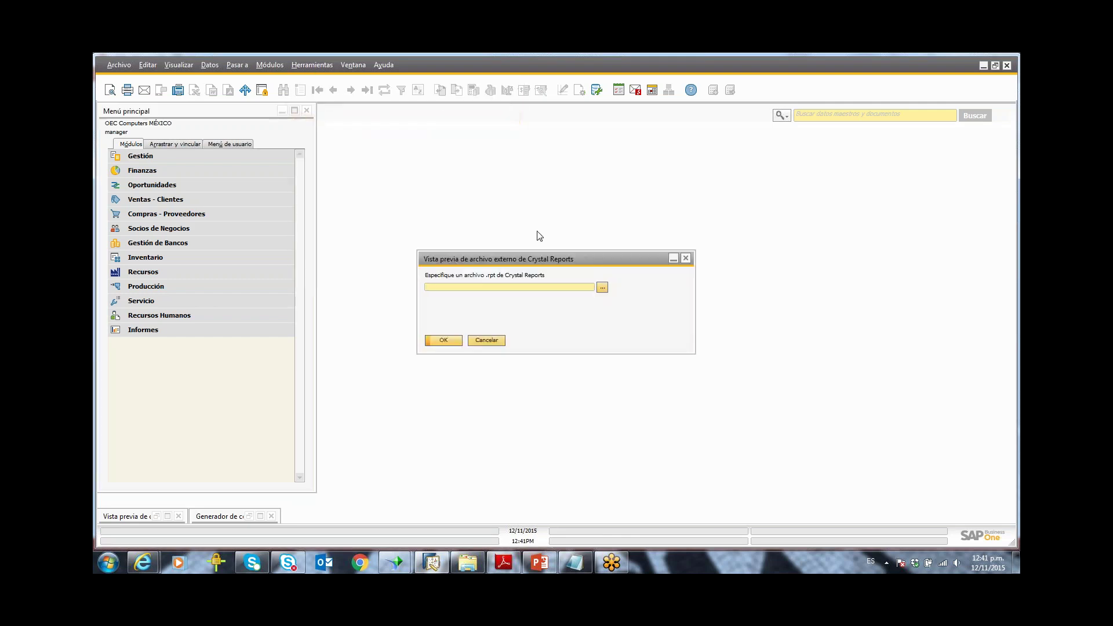
pyautogui.click(602, 288)
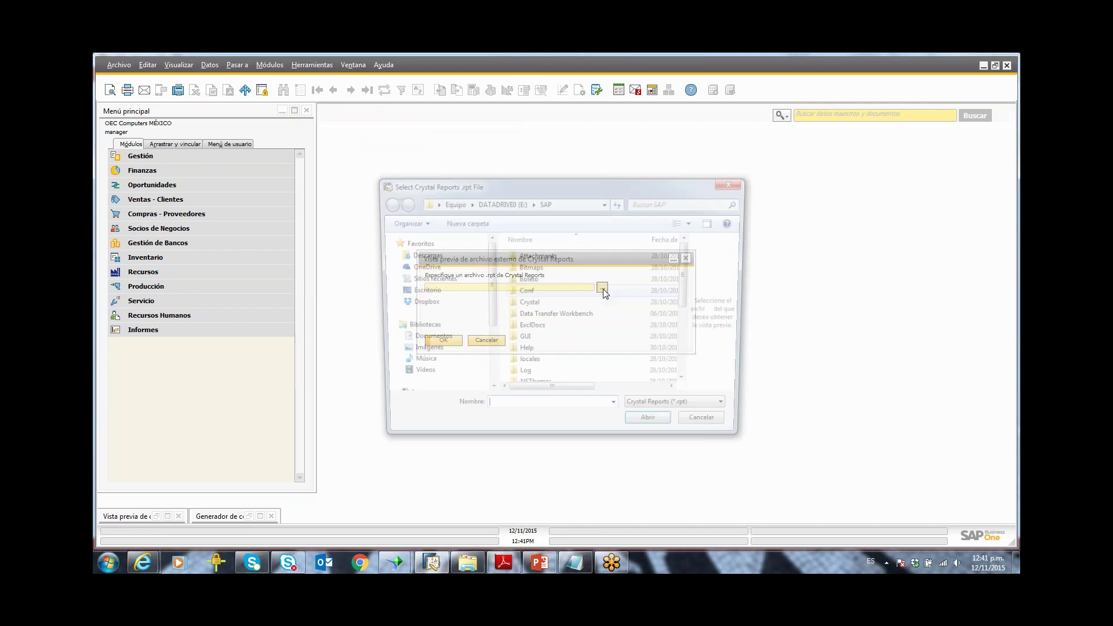
pyautogui.click(419, 291)
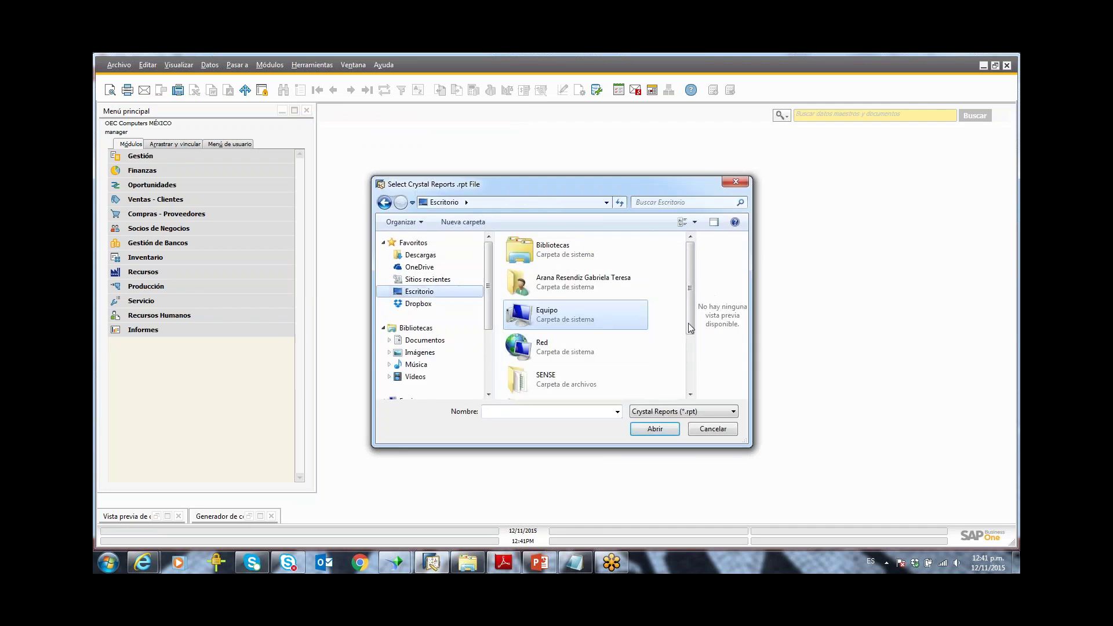
pyautogui.moveTo(690, 302); pyautogui.dragTo(694, 377)
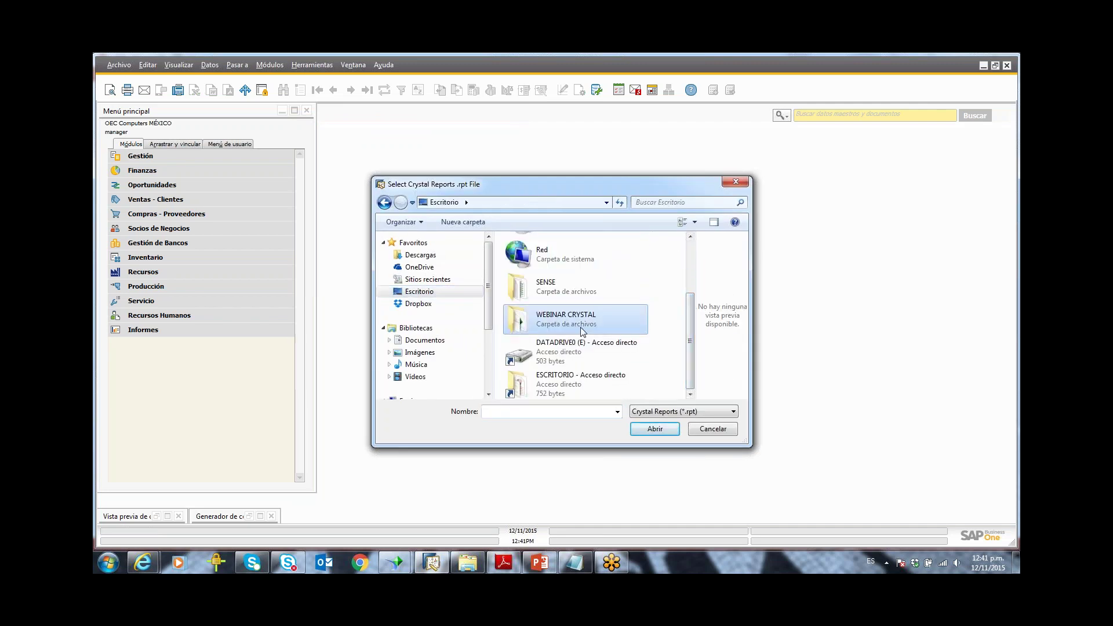
pyautogui.doubleClick(566, 318)
pyautogui.moveTo(690, 297); pyautogui.dragTo(691, 375)
pyautogui.click(624, 299)
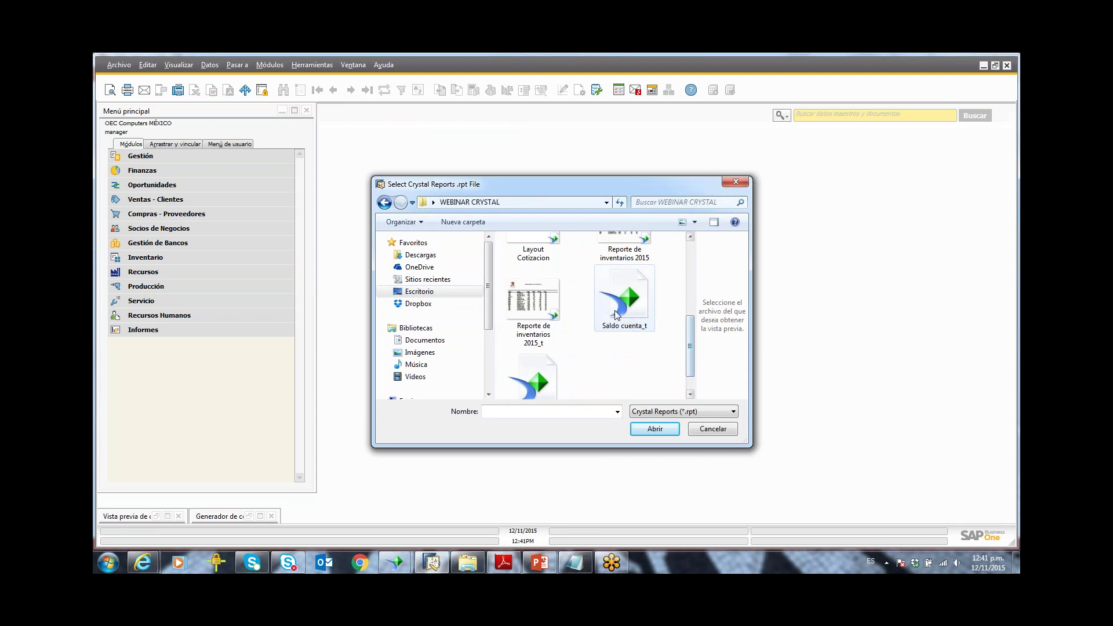
pyautogui.click(654, 430)
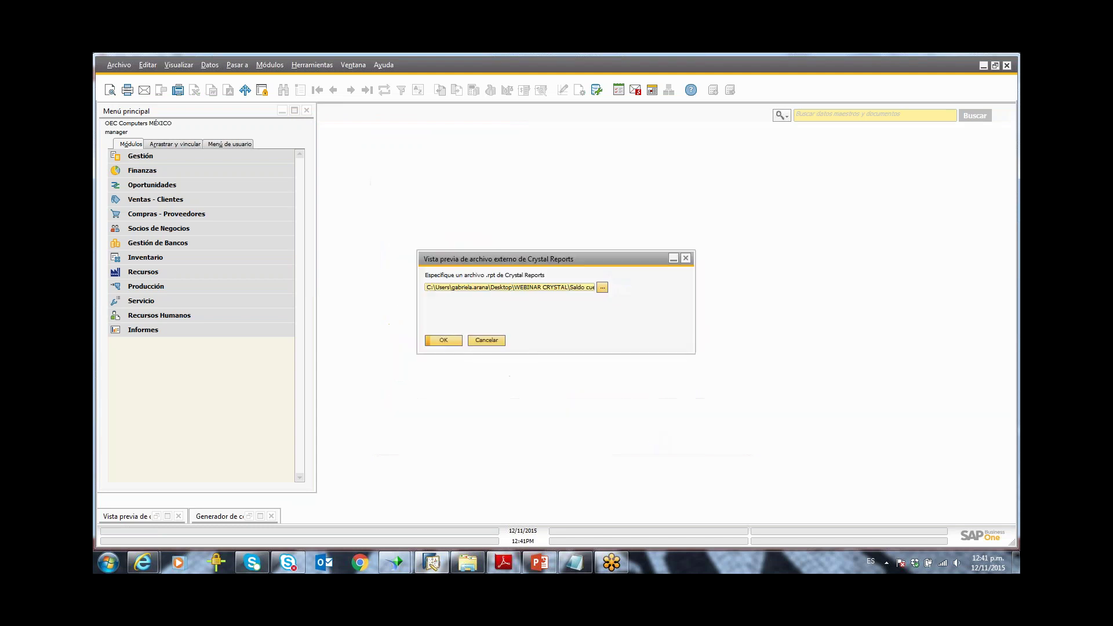
pyautogui.click(448, 342)
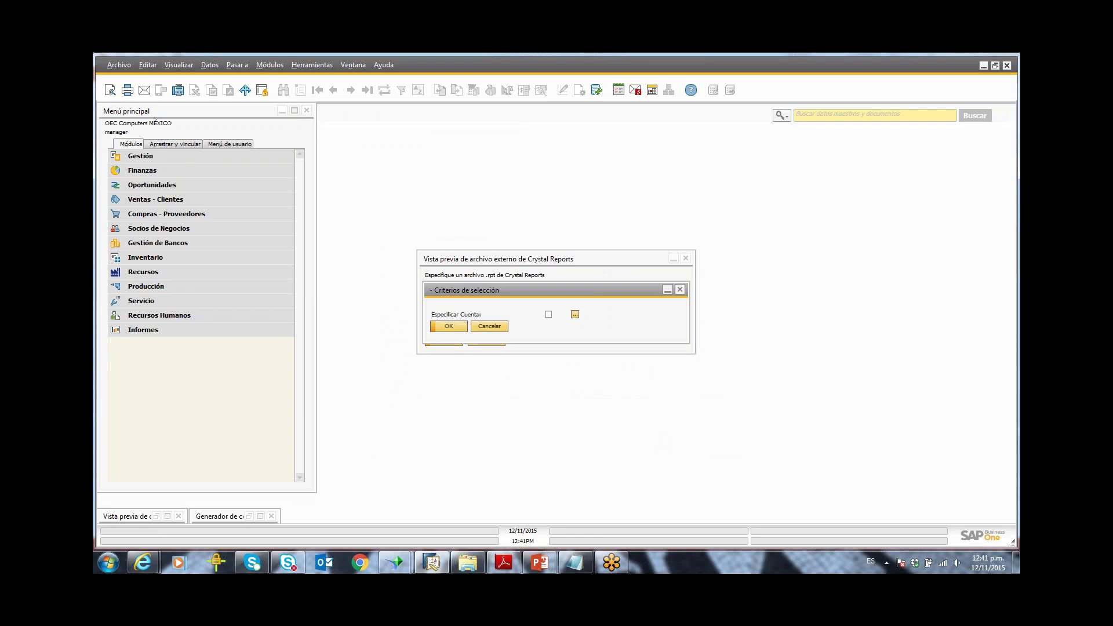
# Step: Choose ledger account 11102000 as the selection criterion and run the account balance report preview
pyautogui.click(574, 315)
pyautogui.click(590, 259)
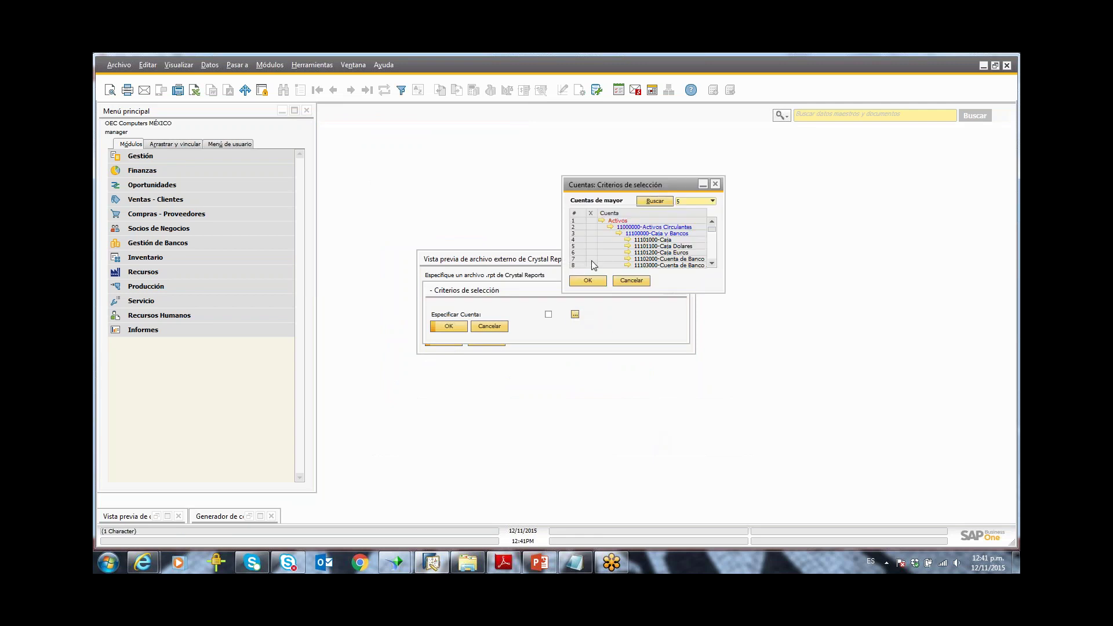
pyautogui.click(588, 281)
pyautogui.click(449, 327)
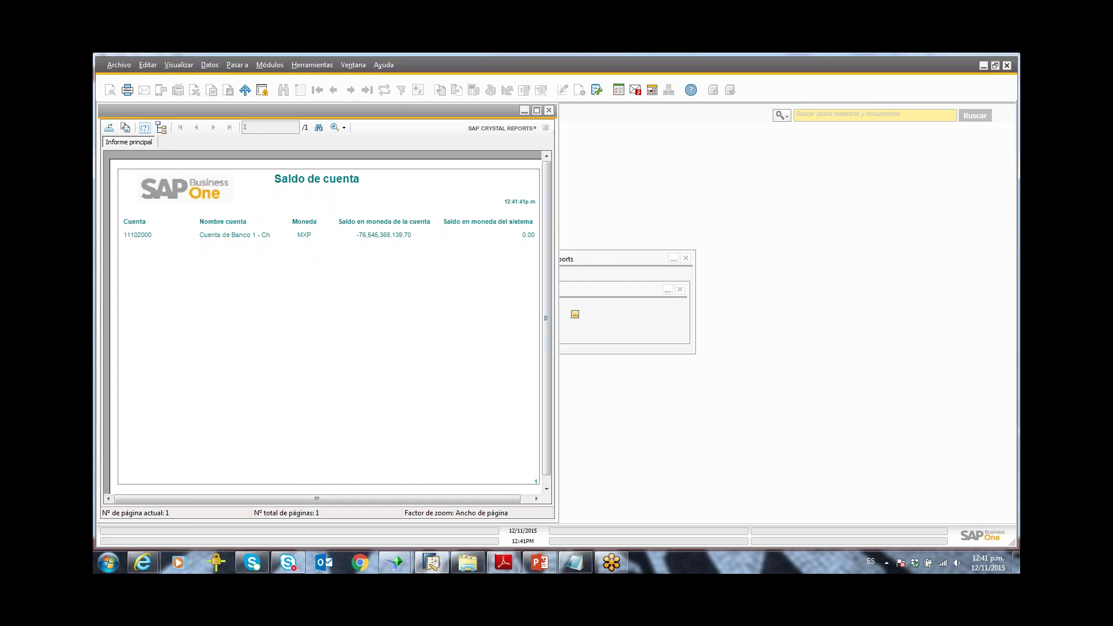
# Step: Close the Saldo de cuenta preview and cancel its selection criteria and external file preview dialogs
pyautogui.click(554, 115)
pyautogui.moveTo(502, 294); pyautogui.dragTo(501, 390)
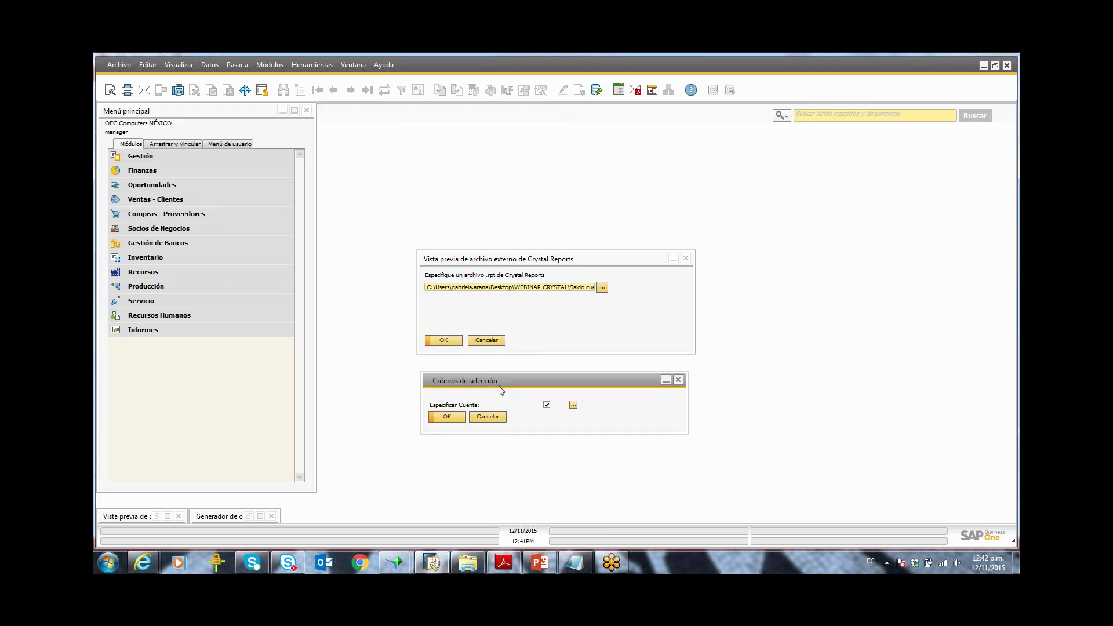
pyautogui.click(489, 420)
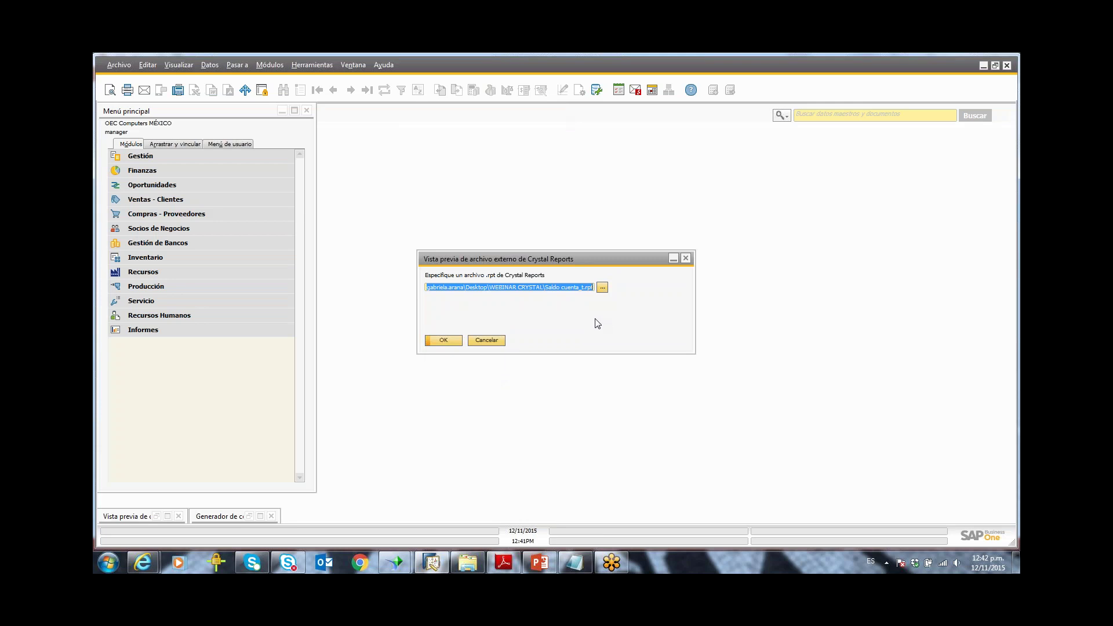
pyautogui.click(493, 340)
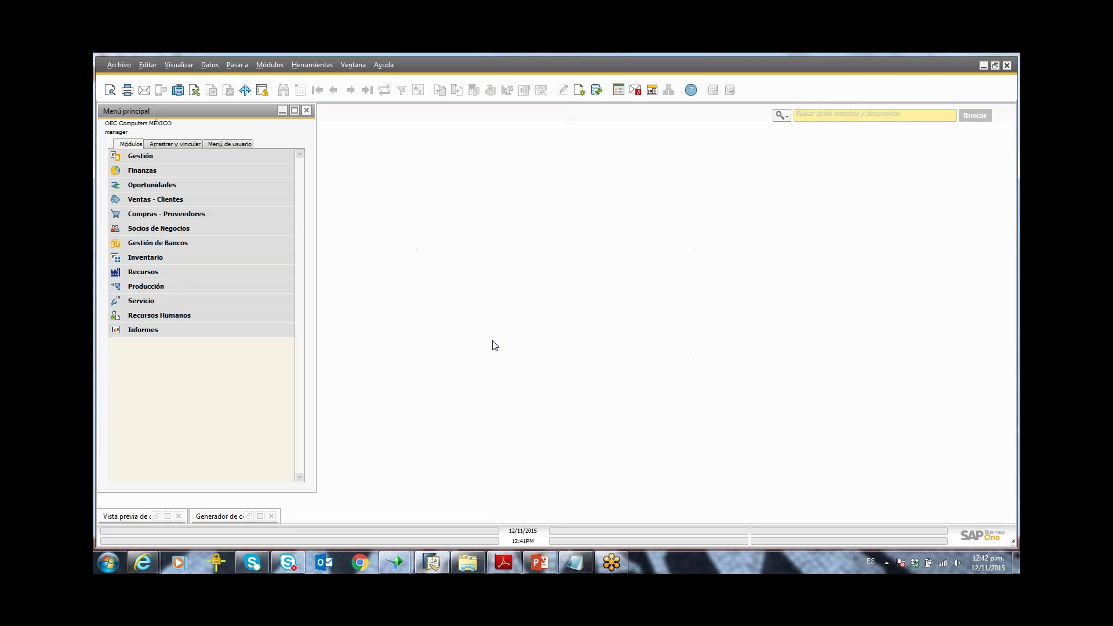
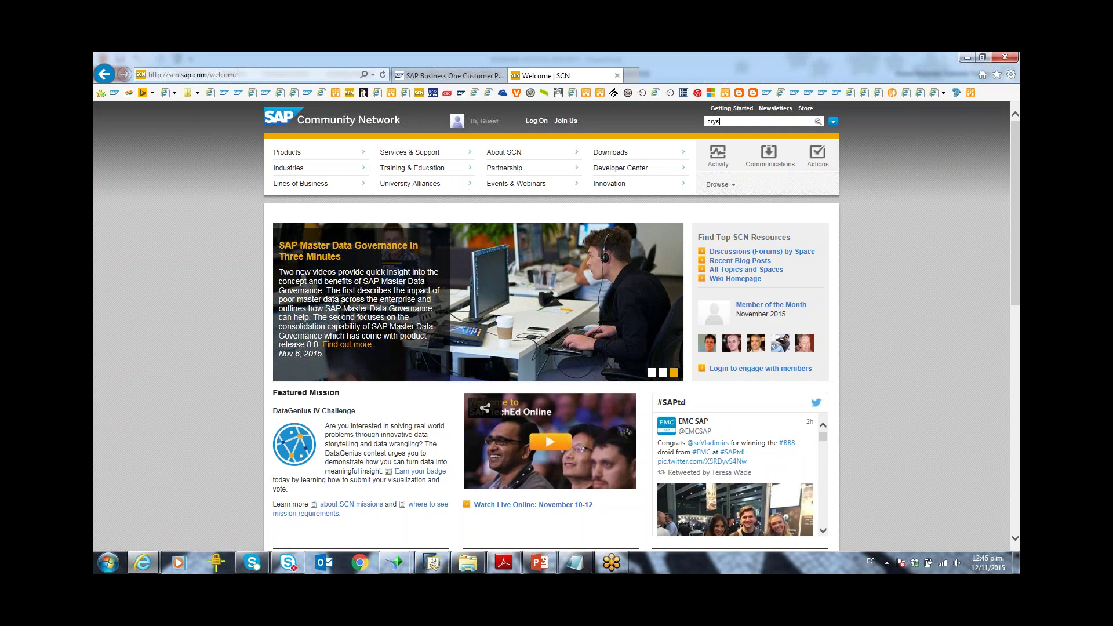
# Step: Search the SAP Community Network for "crystal reports error" within the community and reload the results page
pyautogui.write('al reports error')
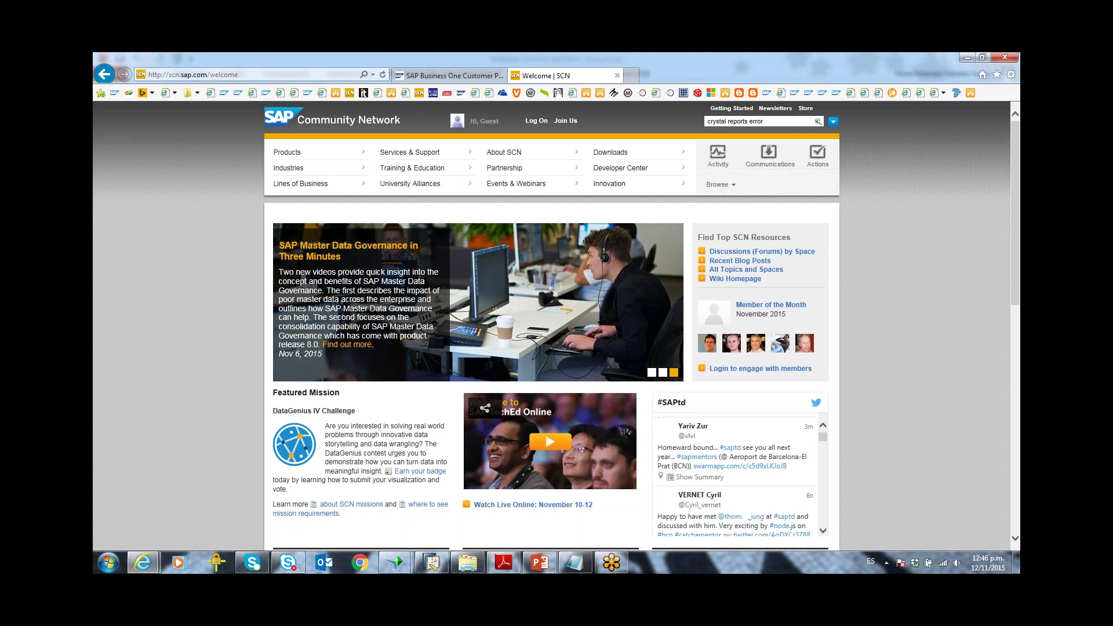
pyautogui.click(833, 121)
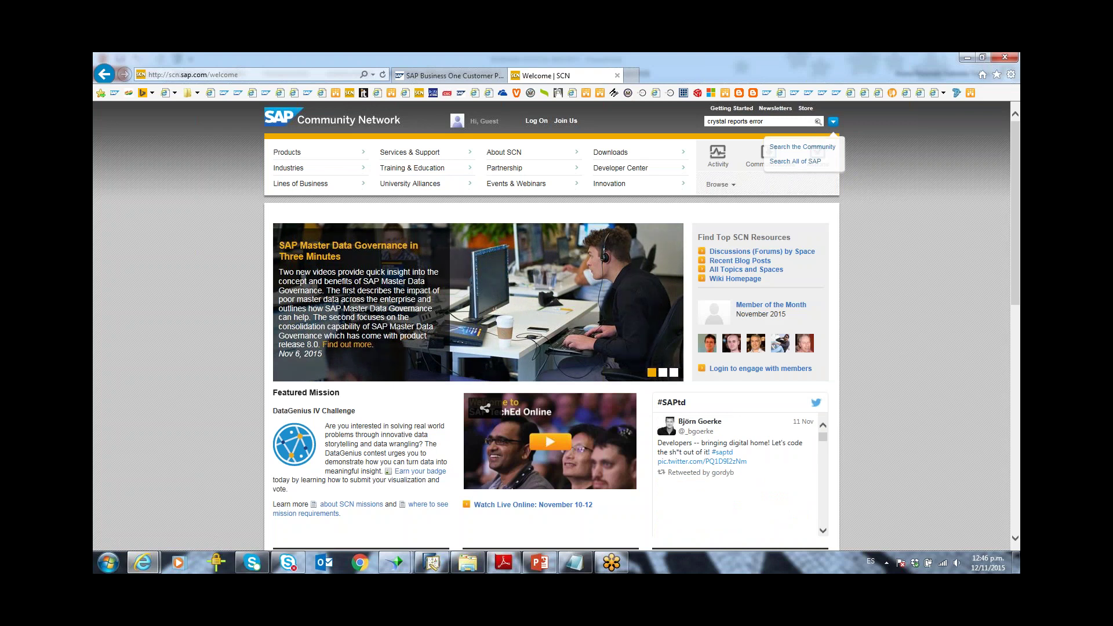
pyautogui.click(802, 146)
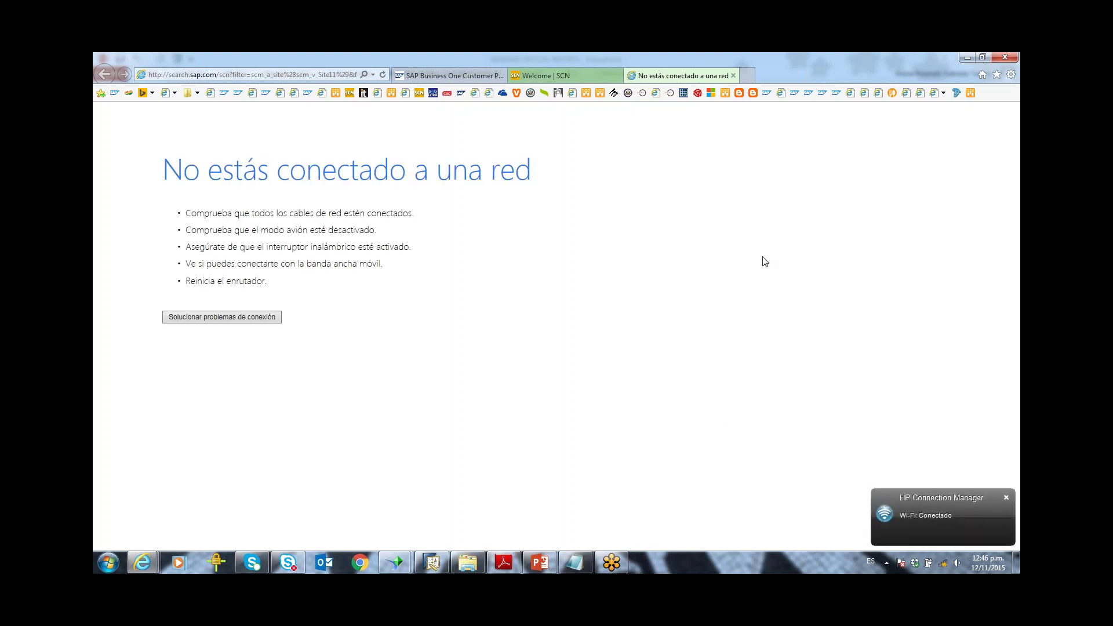
pyautogui.click(613, 562)
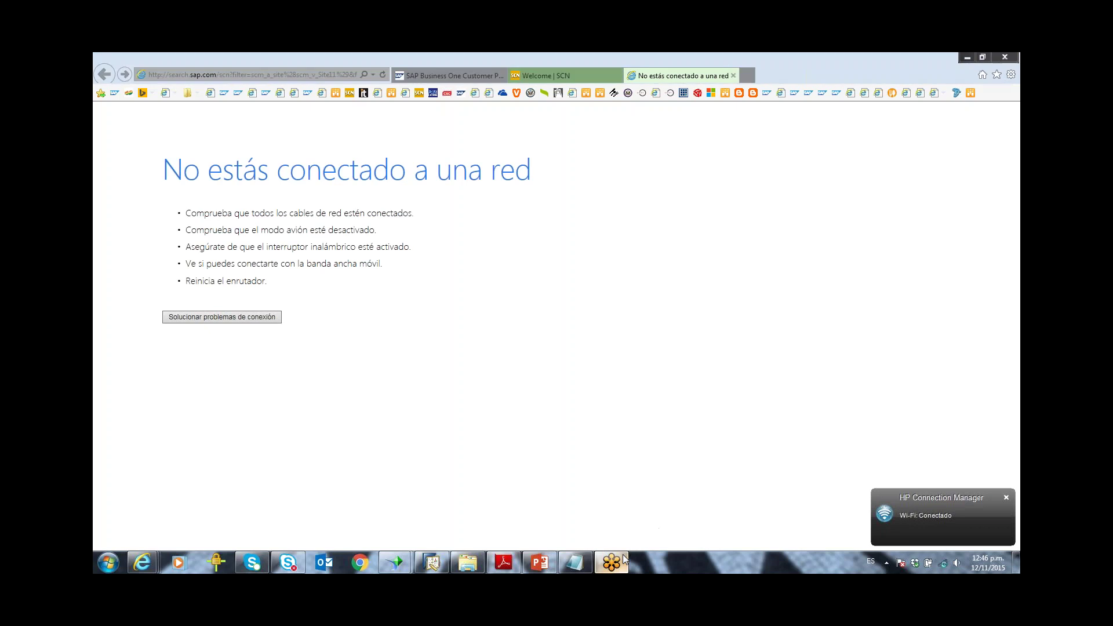
pyautogui.press('F5')
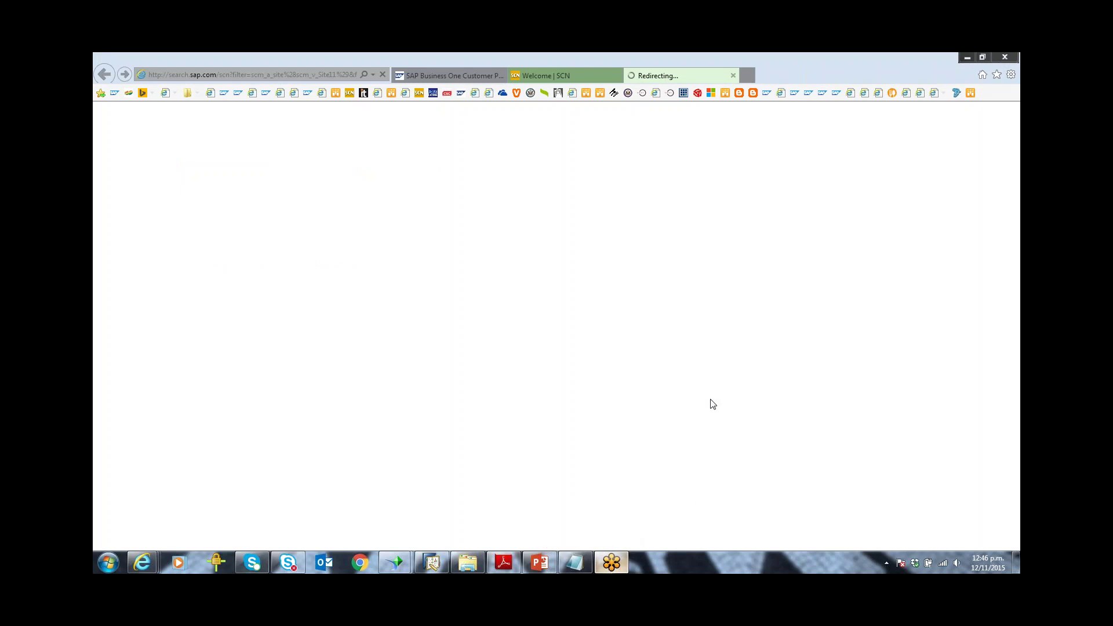
# Step: Minimize the open windows, return to the SAP Community Network search results in Internet Explorer and highlight the signed-in user's name
pyautogui.click(967, 58)
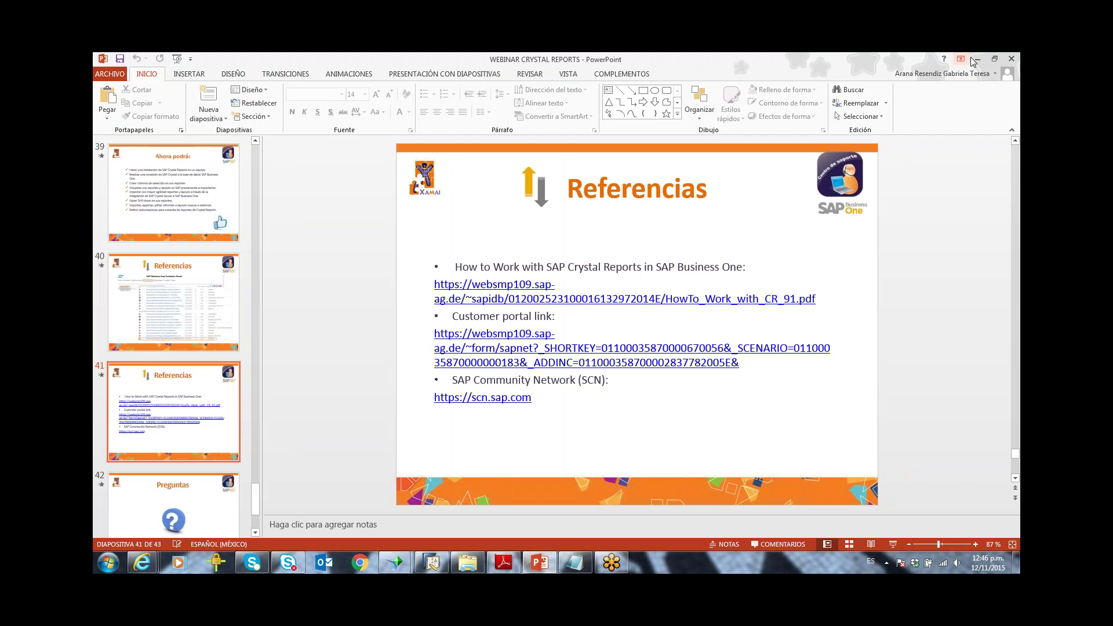
pyautogui.click(977, 60)
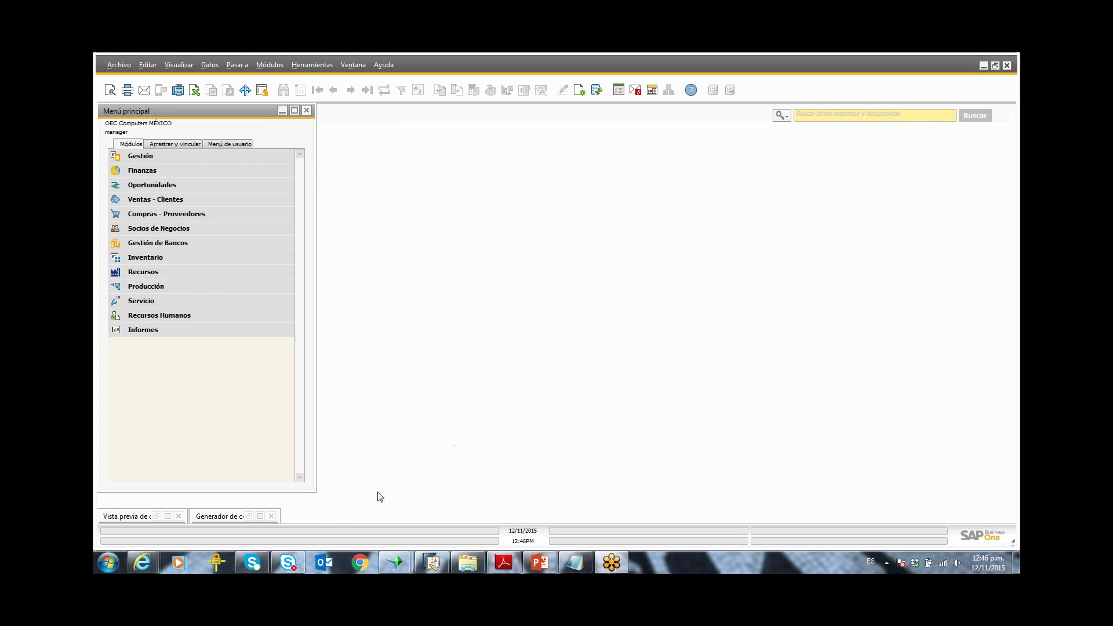
pyautogui.moveTo(142, 564)
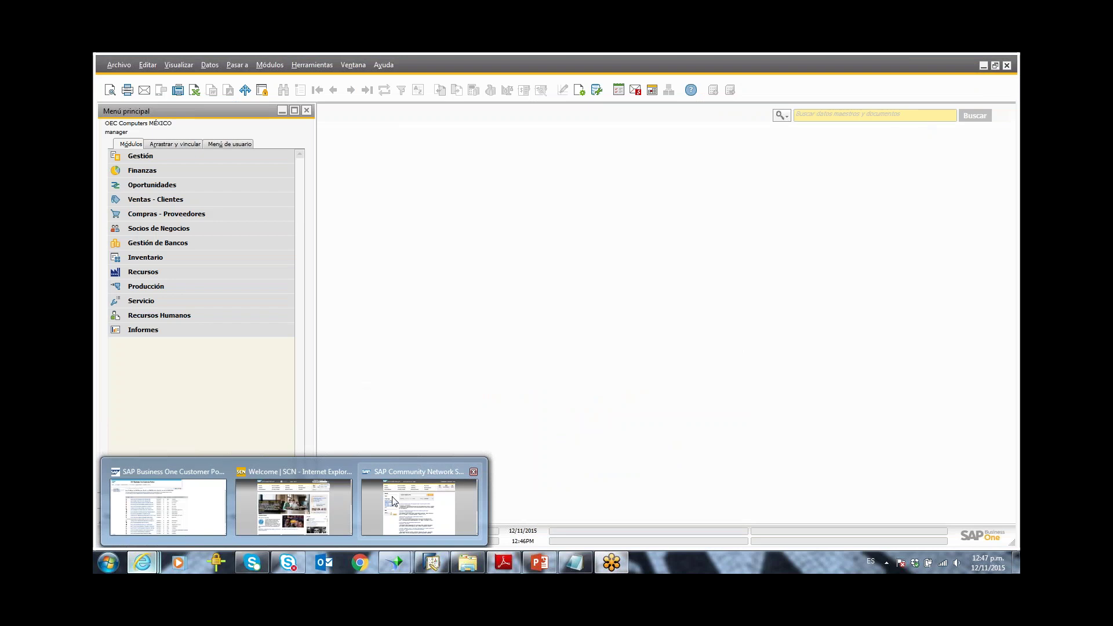
pyautogui.click(394, 502)
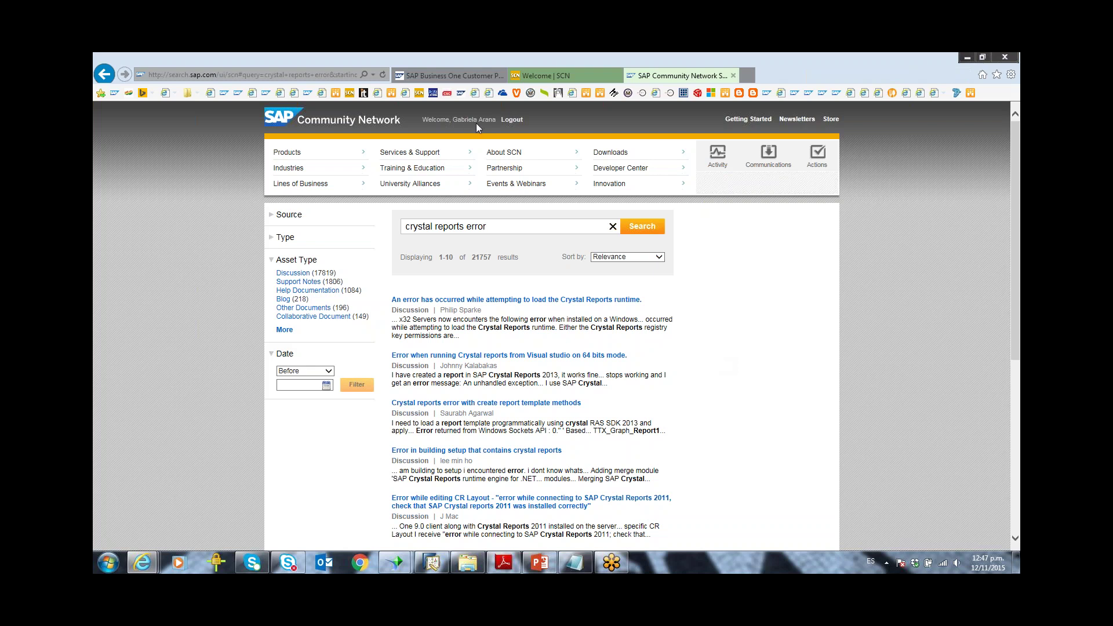
pyautogui.moveTo(452, 120); pyautogui.dragTo(494, 119)
# Step: Switch to PowerPoint and go from the Referencias slide to slide 42, Preguntas
pyautogui.click(546, 562)
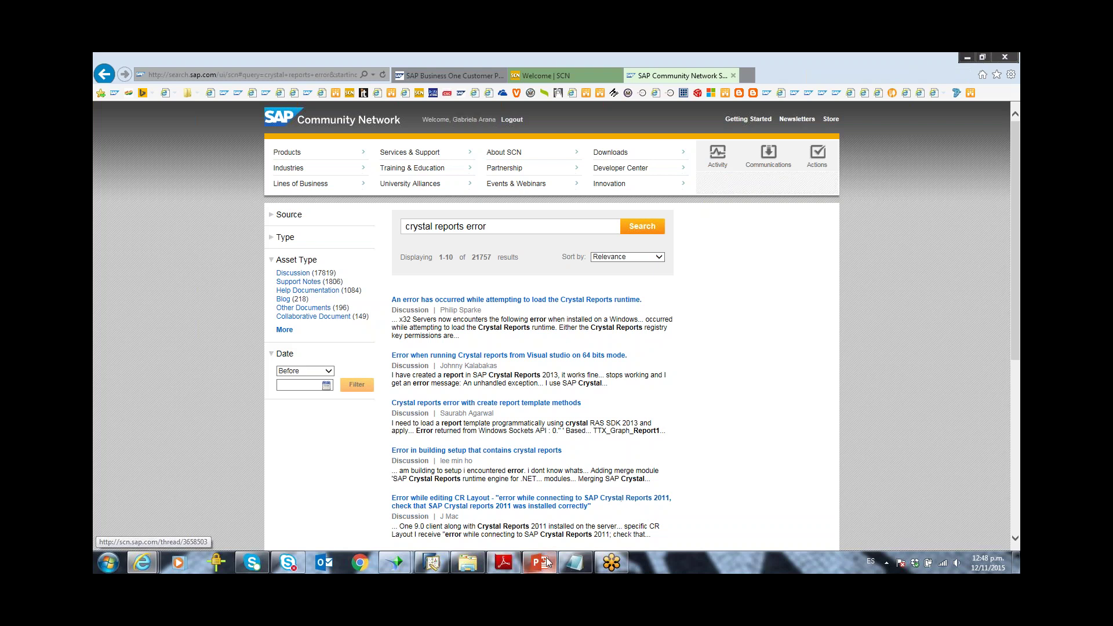
pyautogui.click(611, 425)
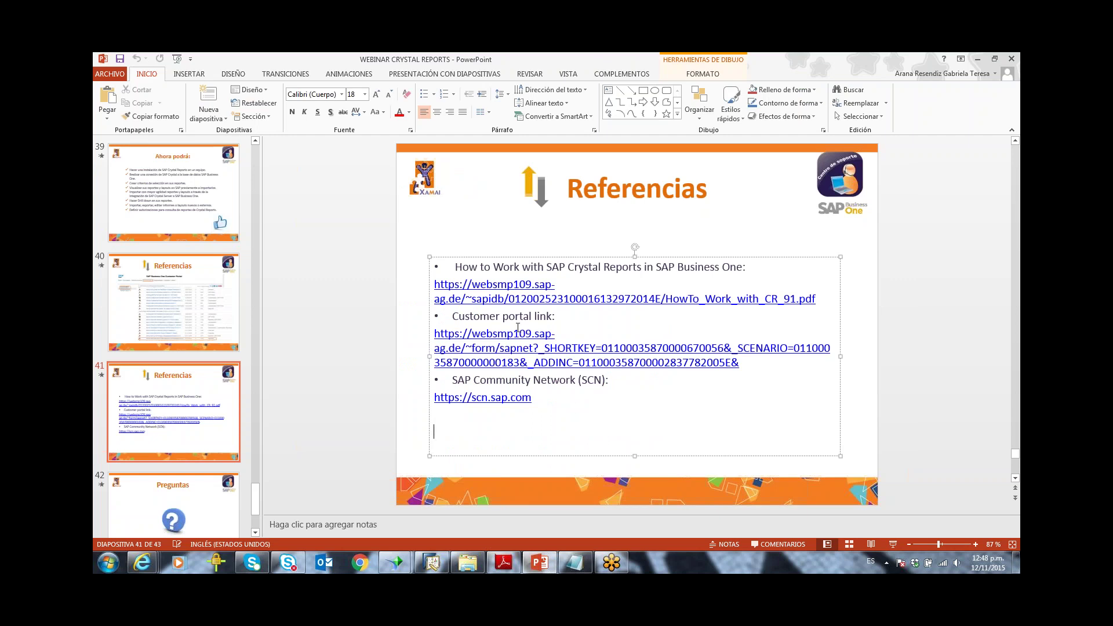
pyautogui.click(212, 522)
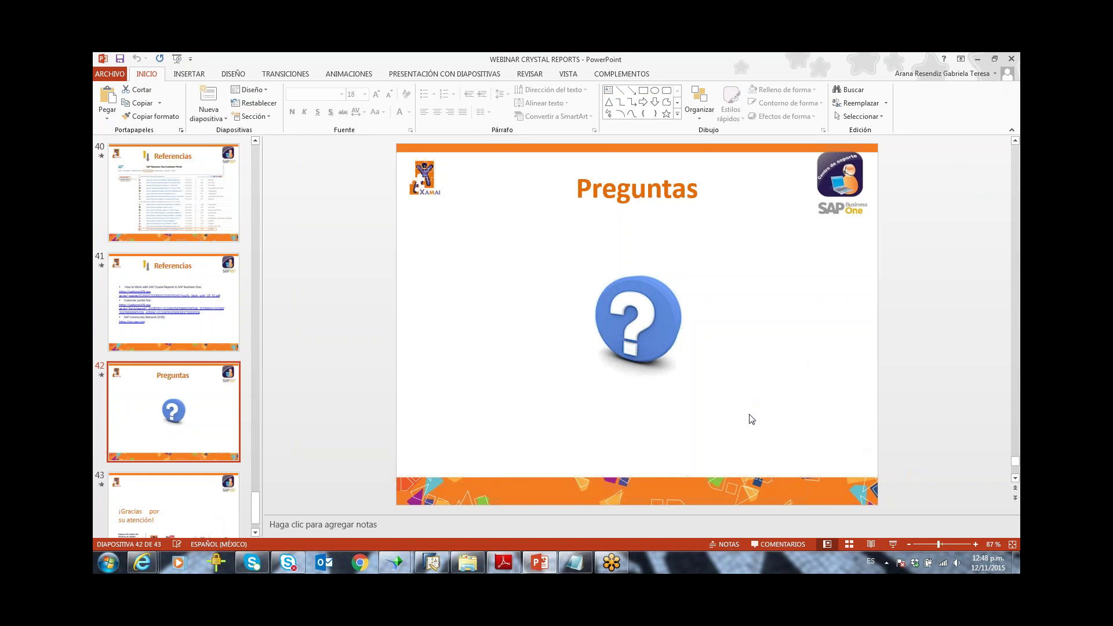
pyautogui.click(537, 564)
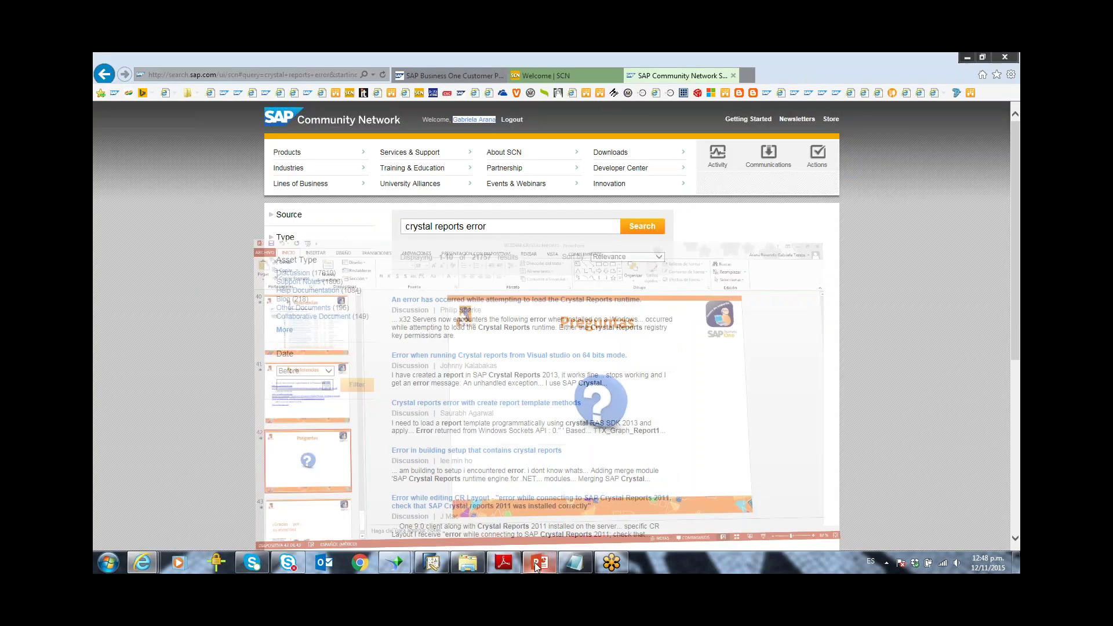
pyautogui.click(535, 563)
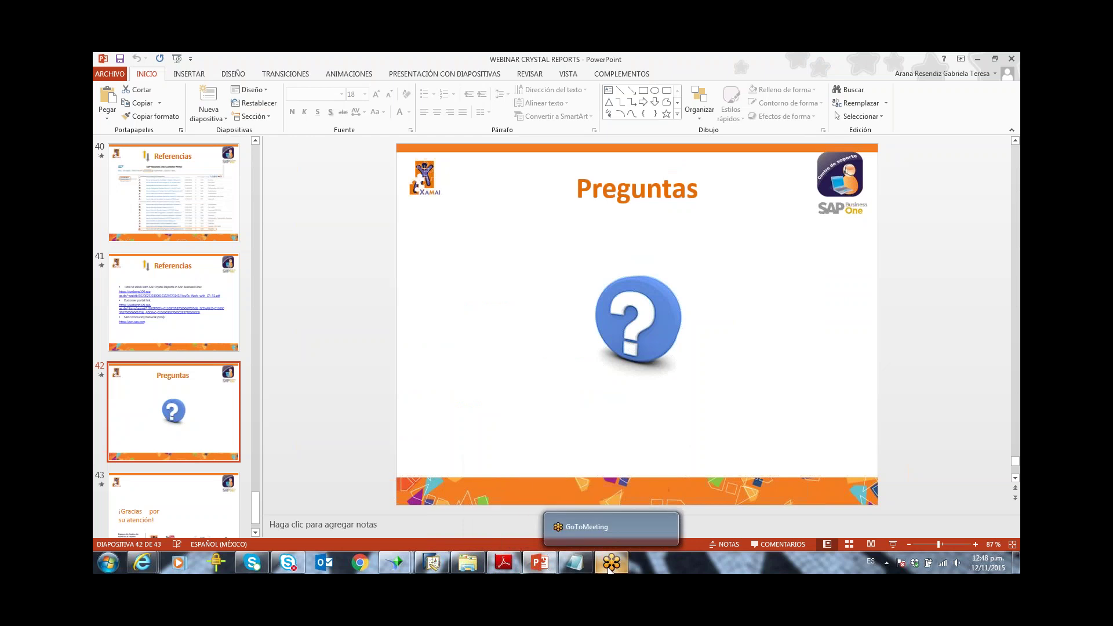
# Step: Switch to Crystal Reports and look through the Reporte inventarios, Base de datos Socios de negocios and Status cotizaciones2 designs
pyautogui.moveTo(395, 570)
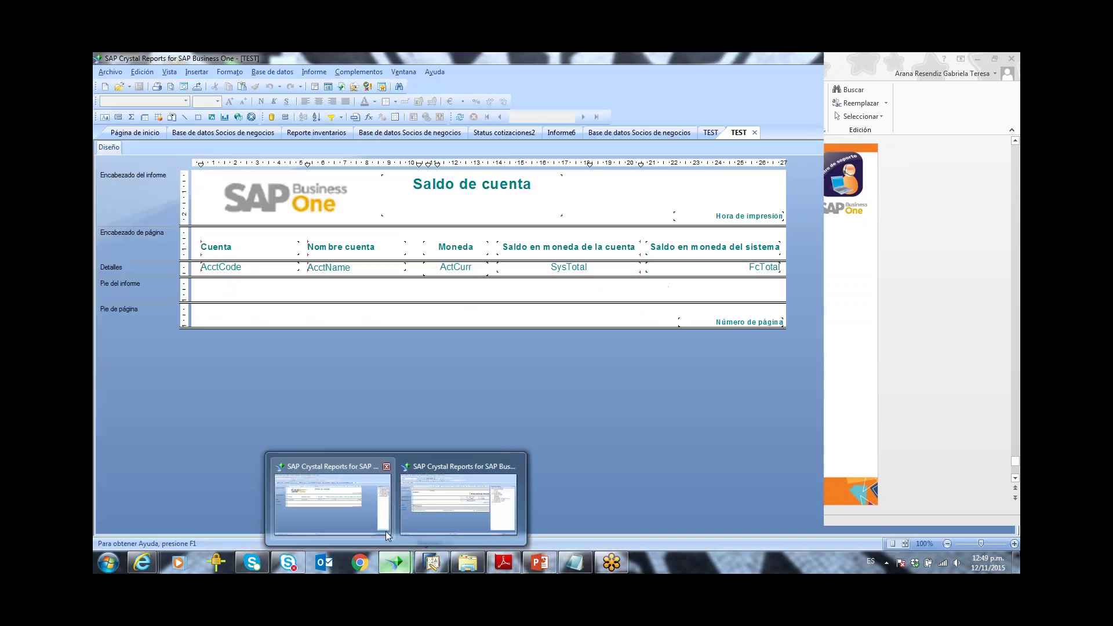
pyautogui.click(385, 532)
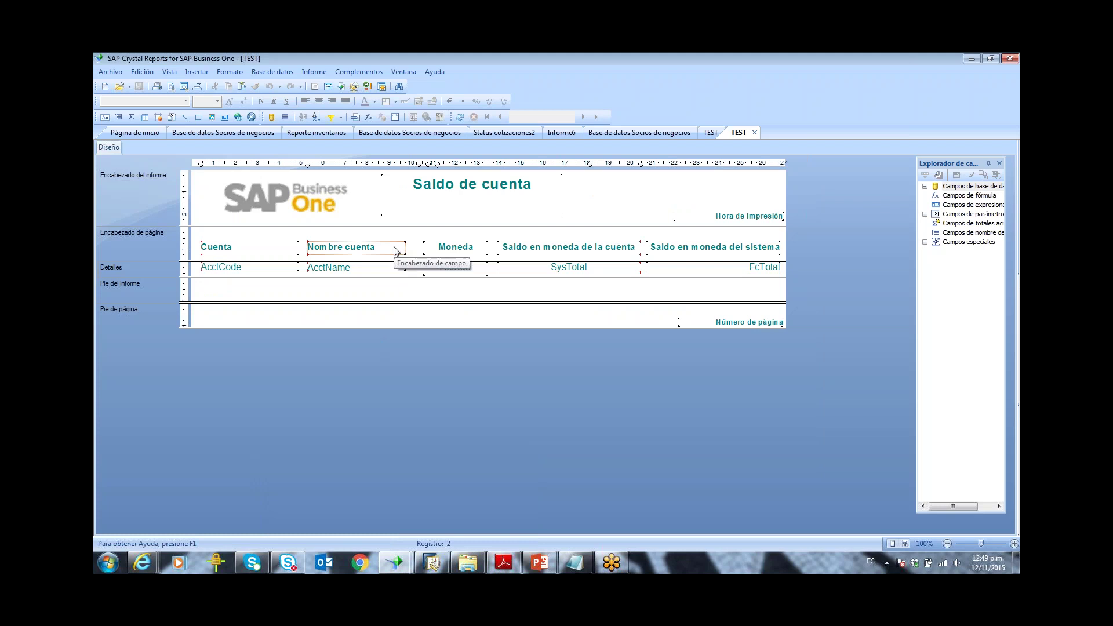
pyautogui.click(332, 133)
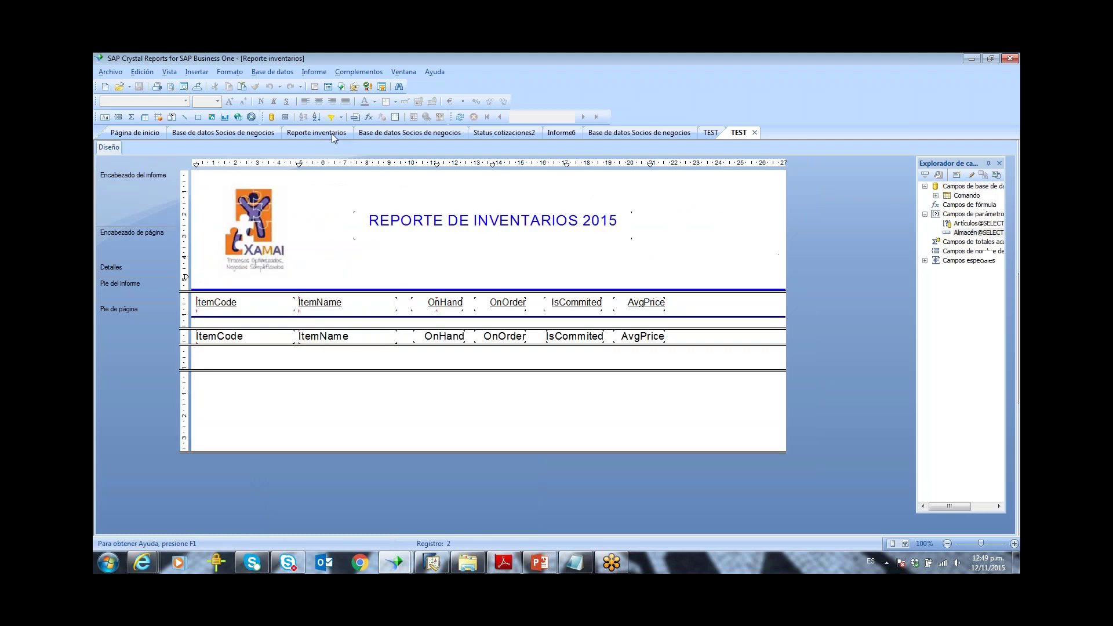
pyautogui.click(389, 135)
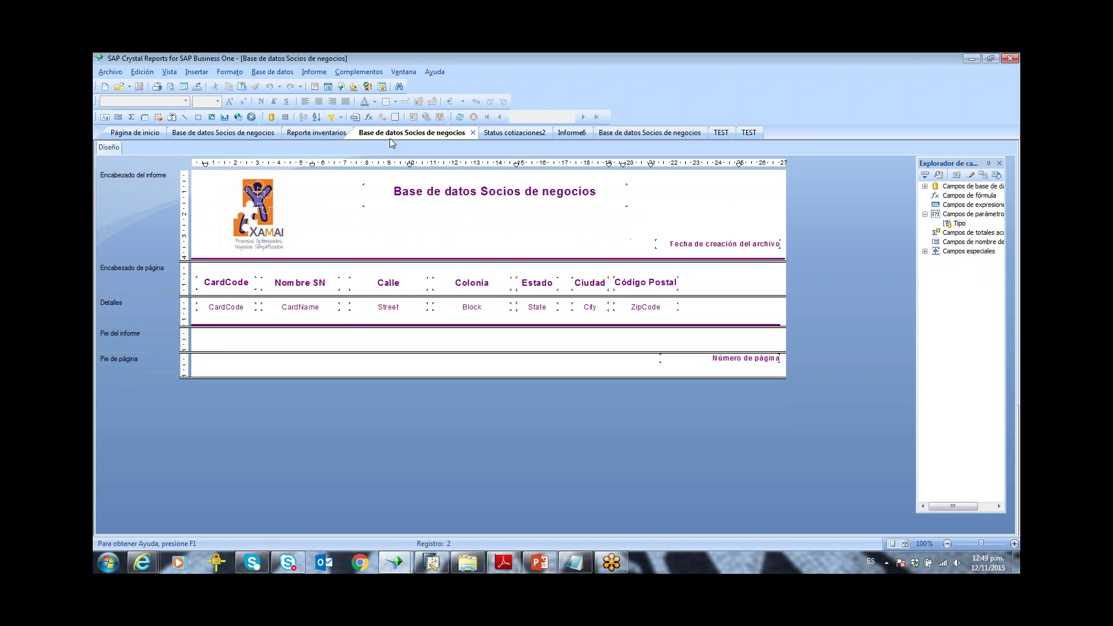
pyautogui.click(492, 135)
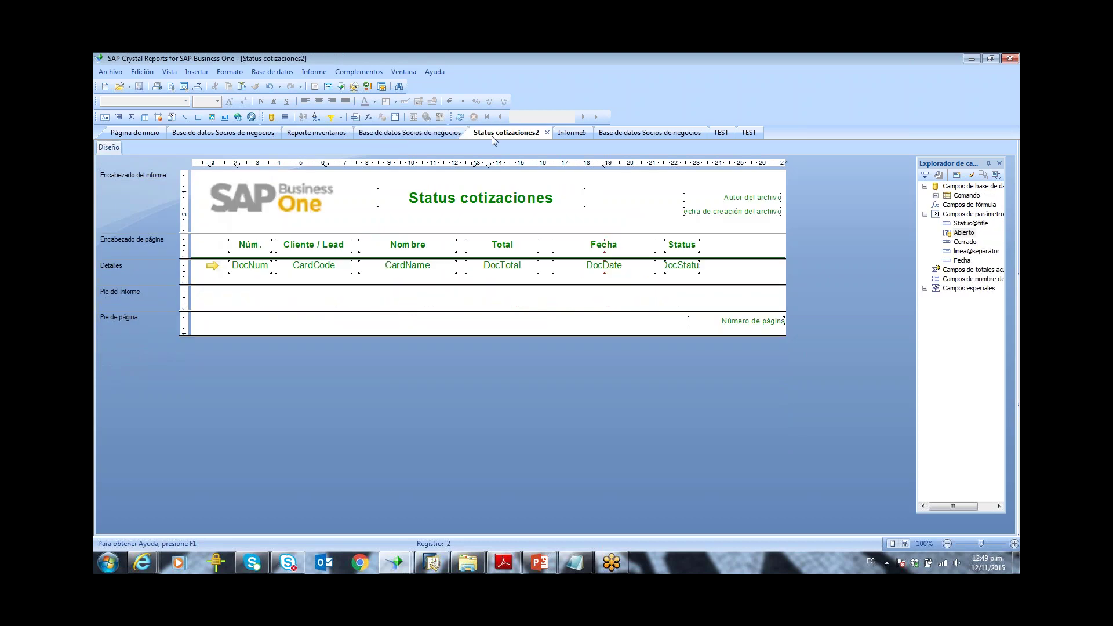
# Step: Bring up the SAP Crystal Reports how-to guide in Adobe Reader, and return to the Preguntas slide in PowerPoint
pyautogui.click(509, 562)
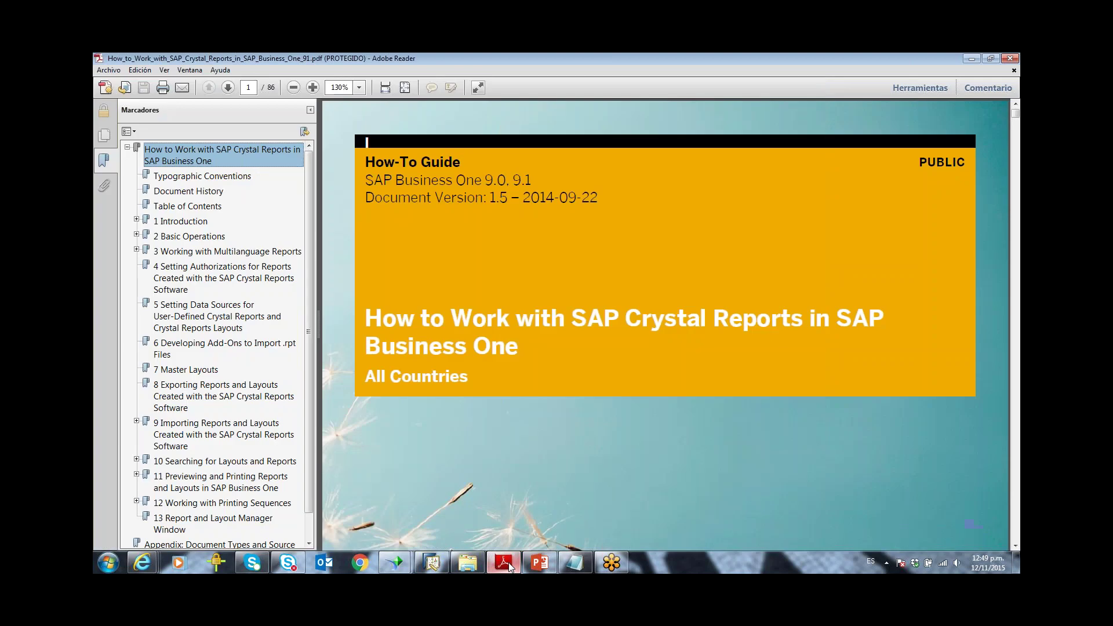
pyautogui.click(536, 563)
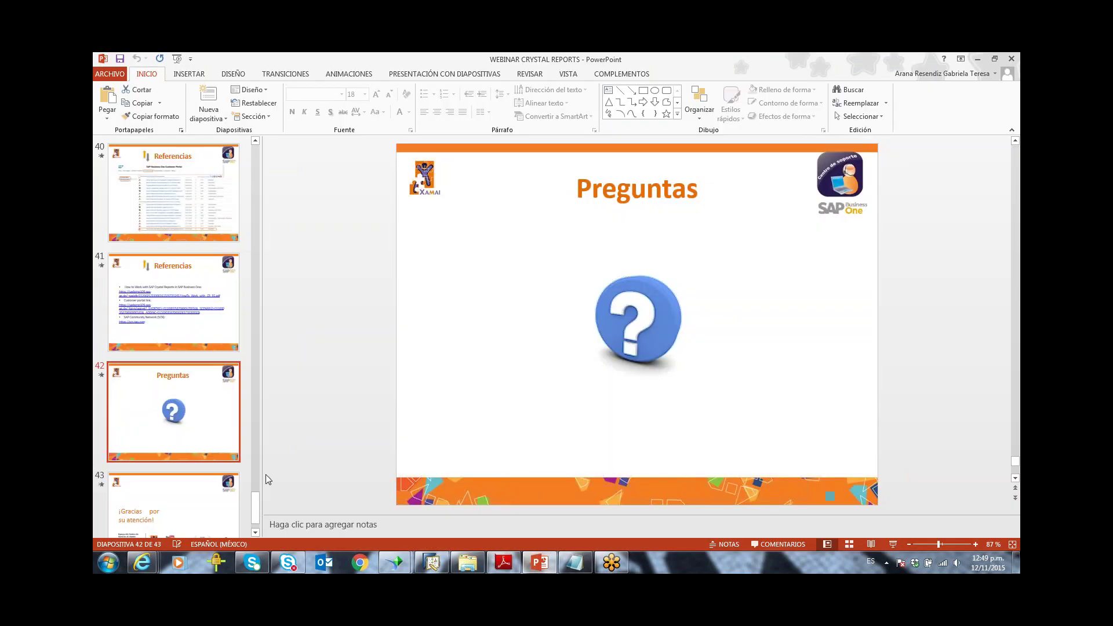
# Step: Go back to slide 33, Ejemplo Drill down, and highlight the example link syntax for table OCRD
pyautogui.moveTo(255, 508); pyautogui.dragTo(259, 422)
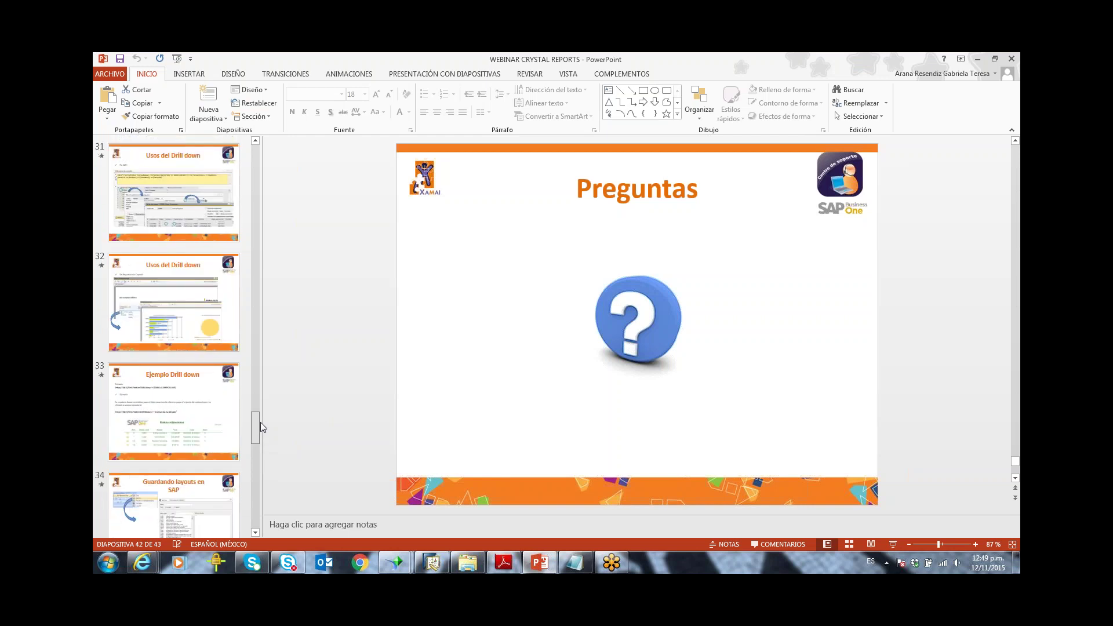
pyautogui.click(174, 426)
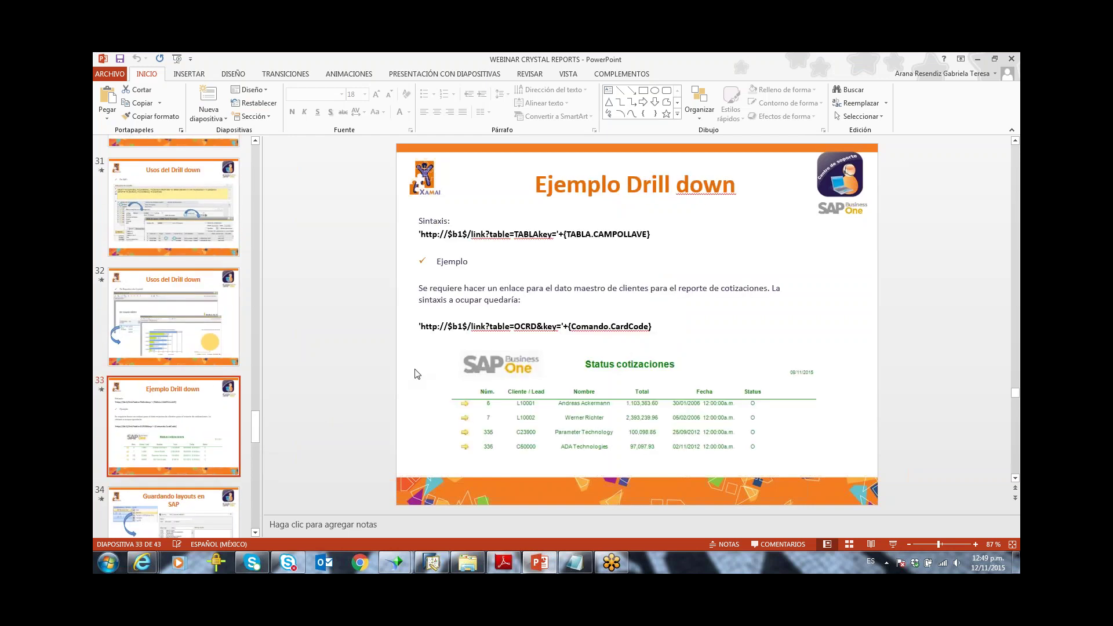
pyautogui.click(525, 326)
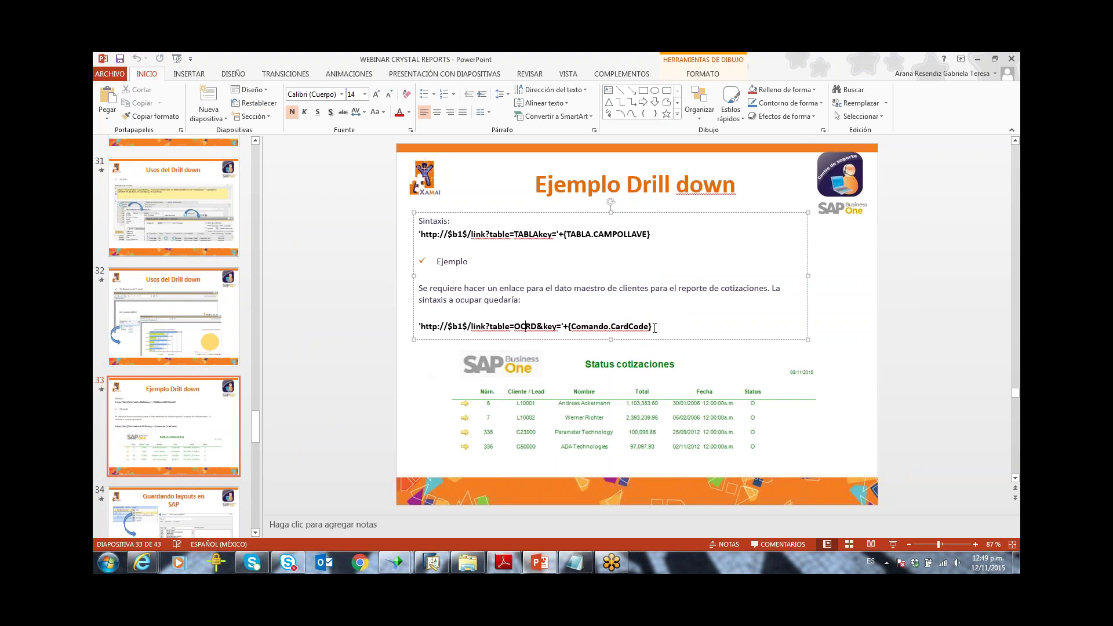
pyautogui.moveTo(654, 328); pyautogui.dragTo(419, 326)
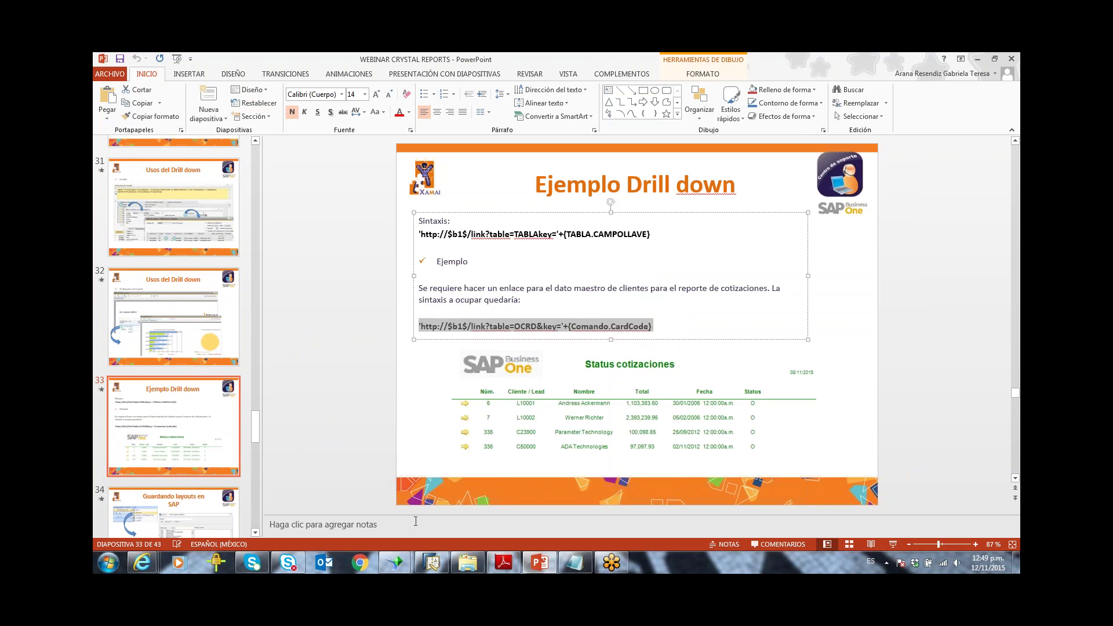
# Step: Switch to Crystal Reports and examine the hyperlink address of the arrow image in the Status cotizaciones2 Details section
pyautogui.moveTo(404, 561)
pyautogui.click(377, 525)
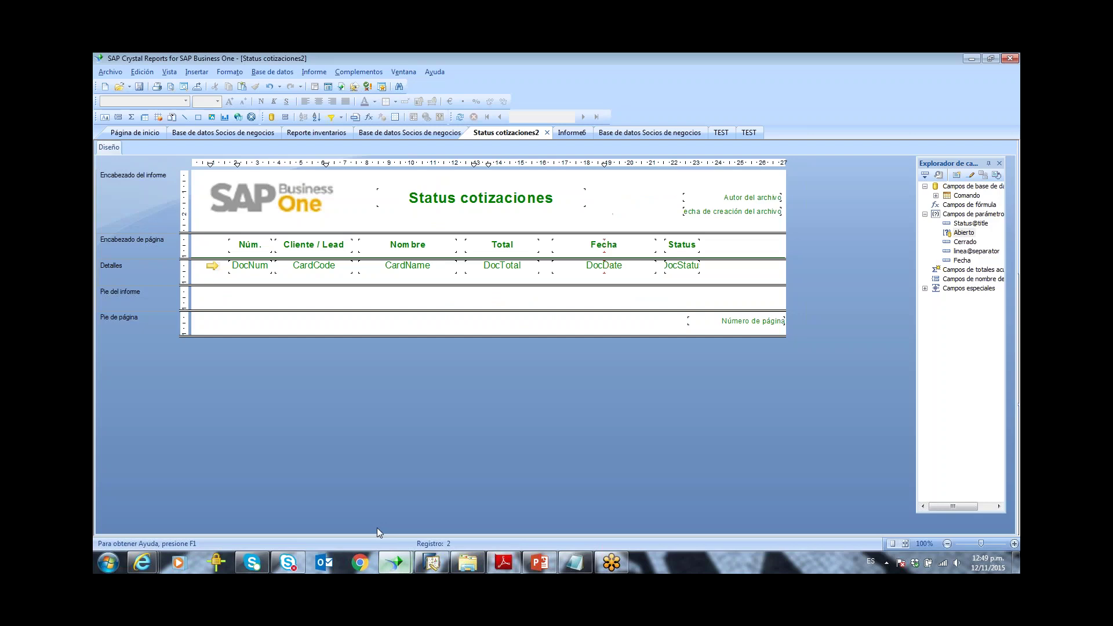
pyautogui.click(211, 266)
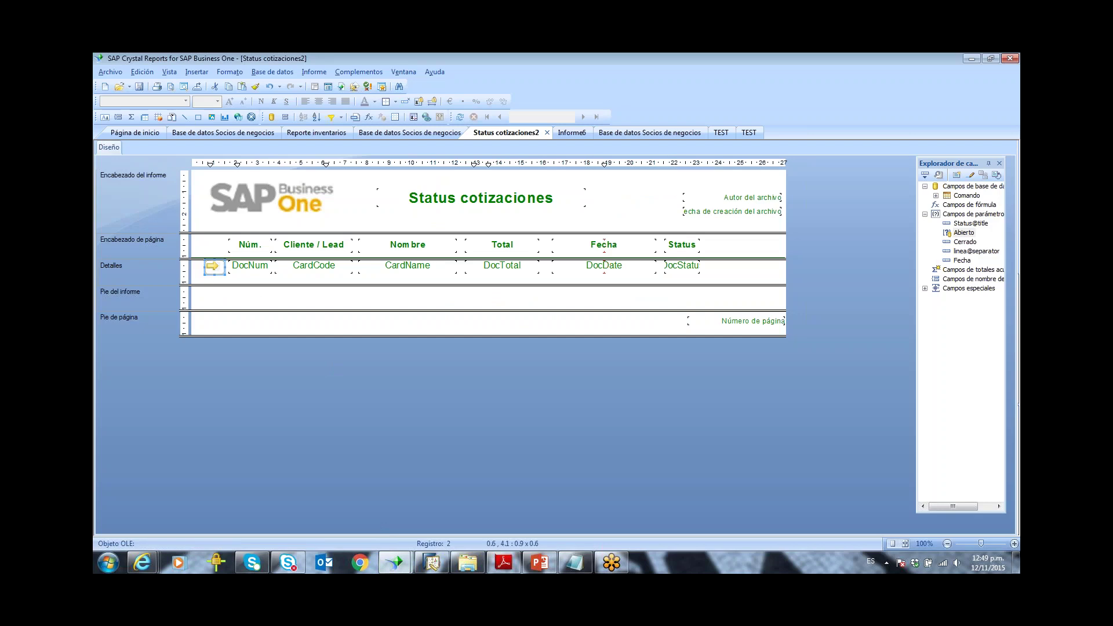
pyautogui.rightClick(209, 267)
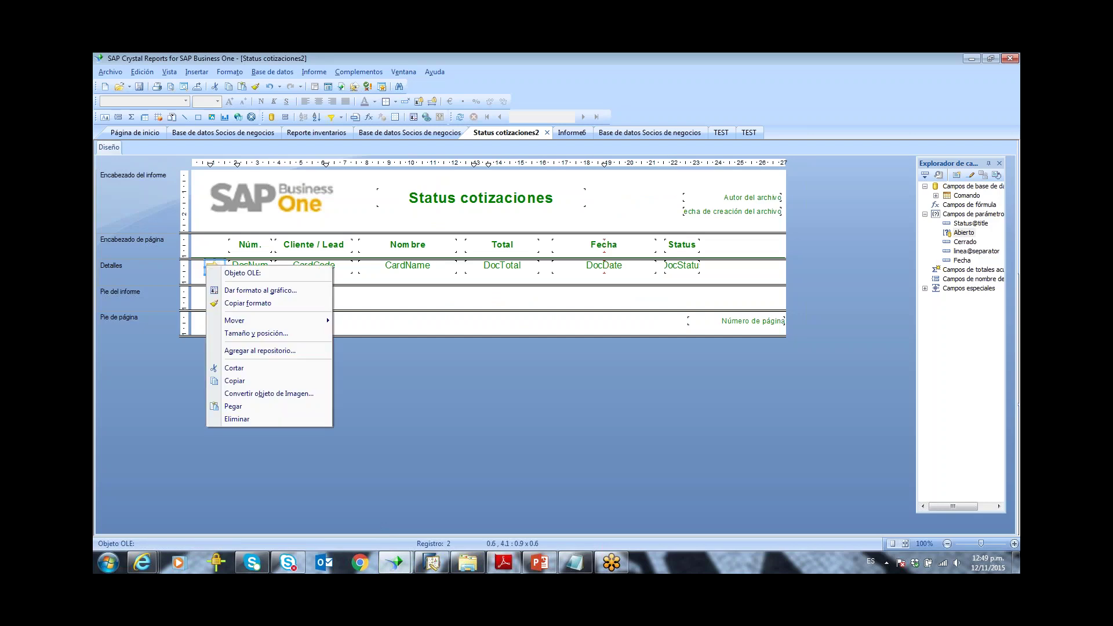
pyautogui.click(227, 291)
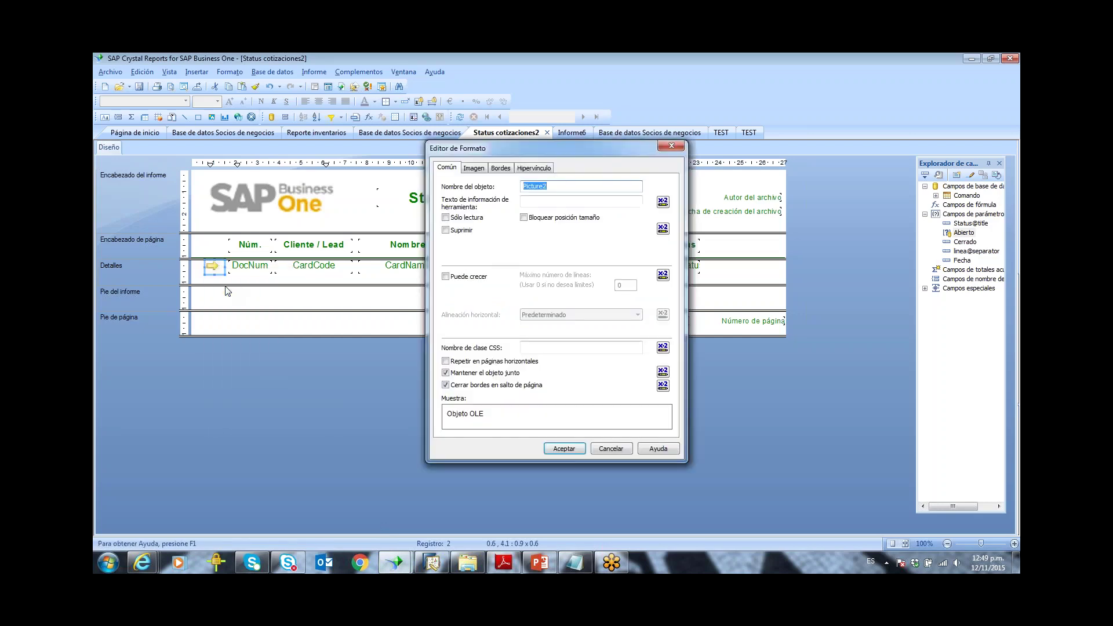
pyautogui.click(479, 168)
pyautogui.click(500, 168)
pyautogui.click(533, 169)
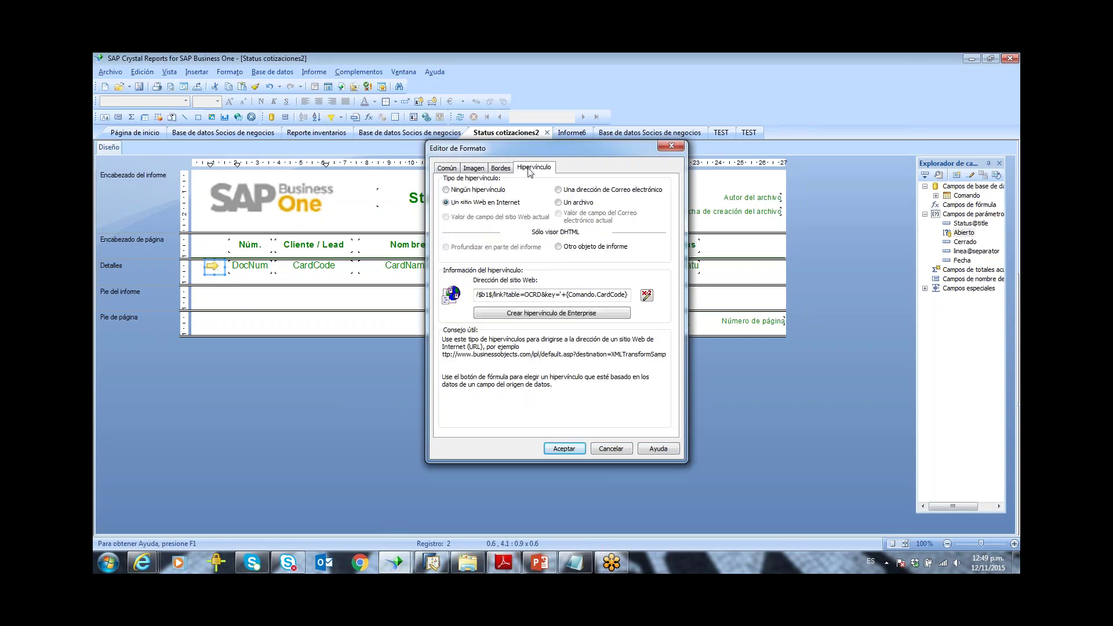
pyautogui.moveTo(508, 297); pyautogui.dragTo(460, 294)
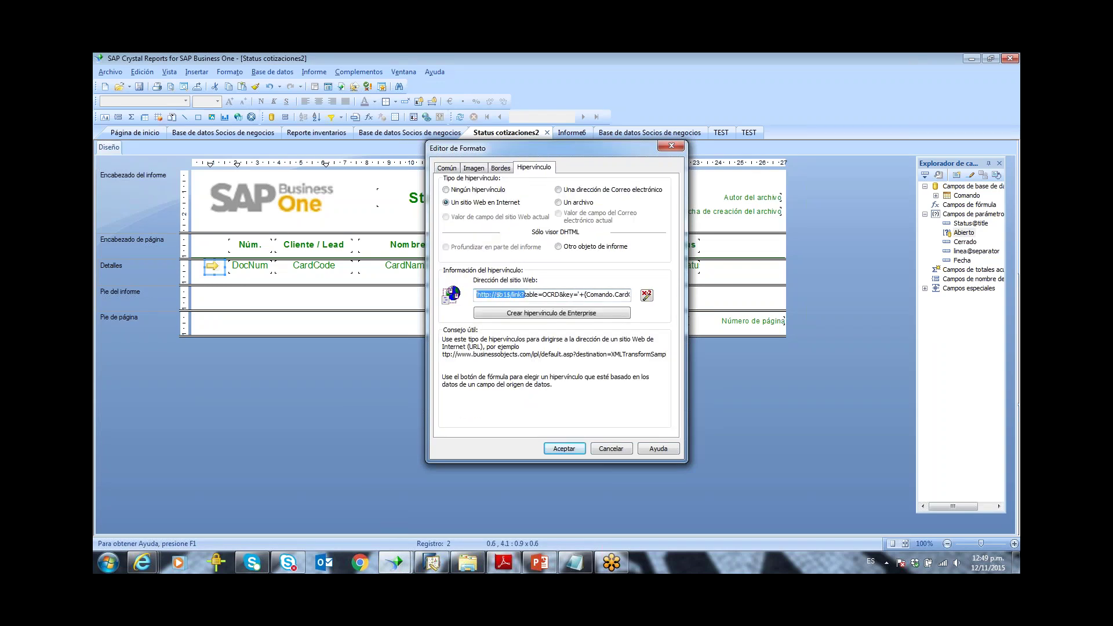
# Step: Replace table OCRD with OITM in the arrow image's hyperlink address, and discard the format changes
pyautogui.click(532, 296)
pyautogui.moveTo(560, 294); pyautogui.dragTo(544, 294)
pyautogui.press('Delete')
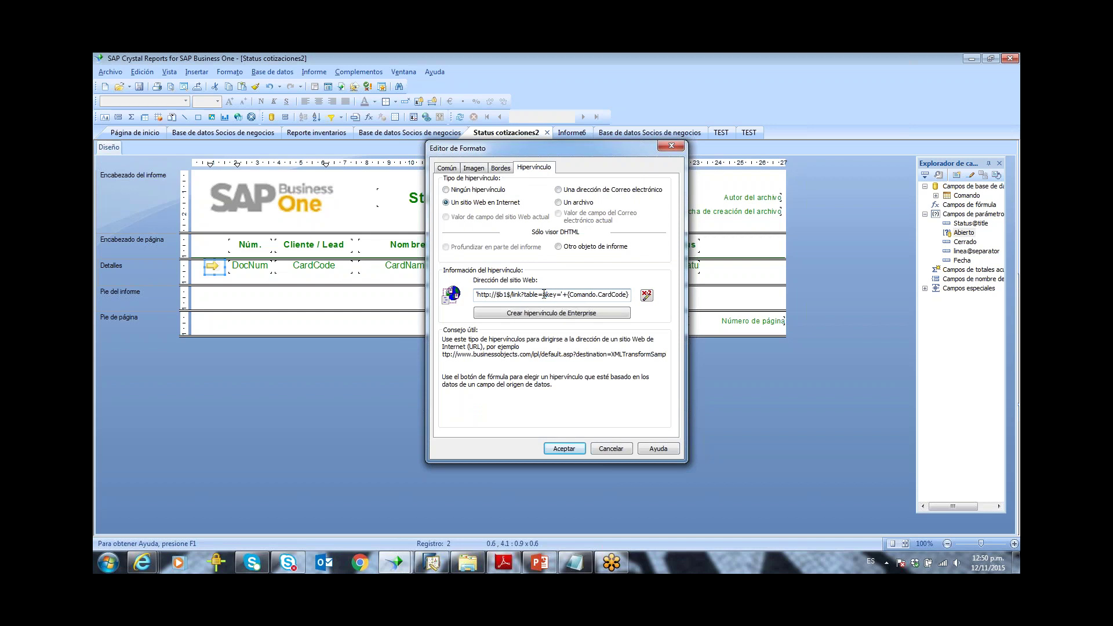
pyautogui.write('OITM')
pyautogui.press('Right')
pyautogui.press('Right')
pyautogui.press('Right')
pyautogui.press('Right')
pyautogui.press('Right')
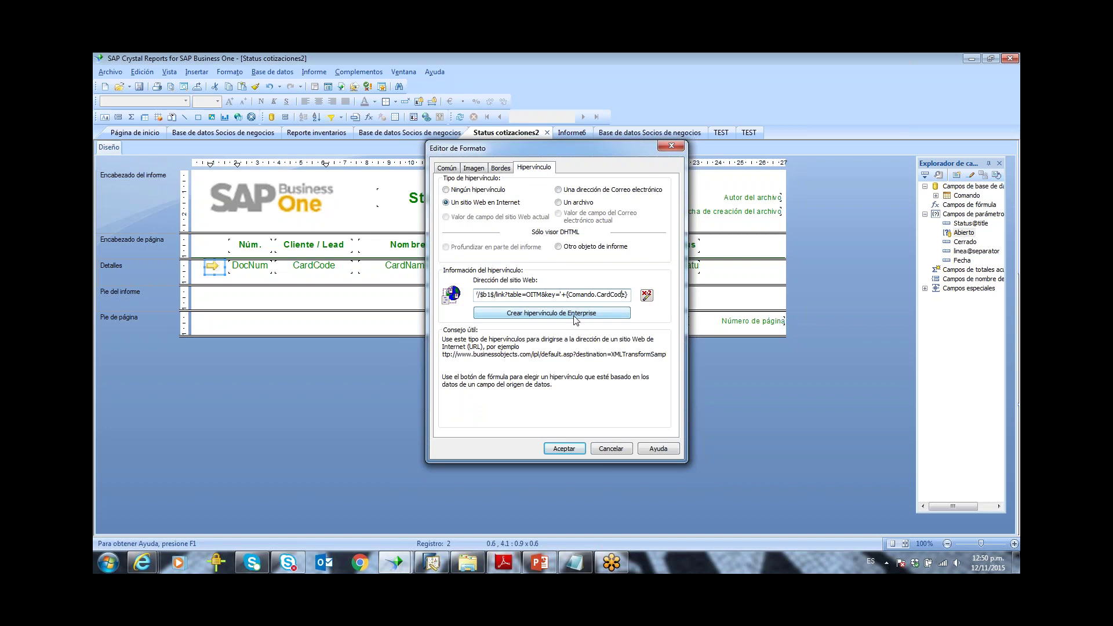
pyautogui.click(395, 564)
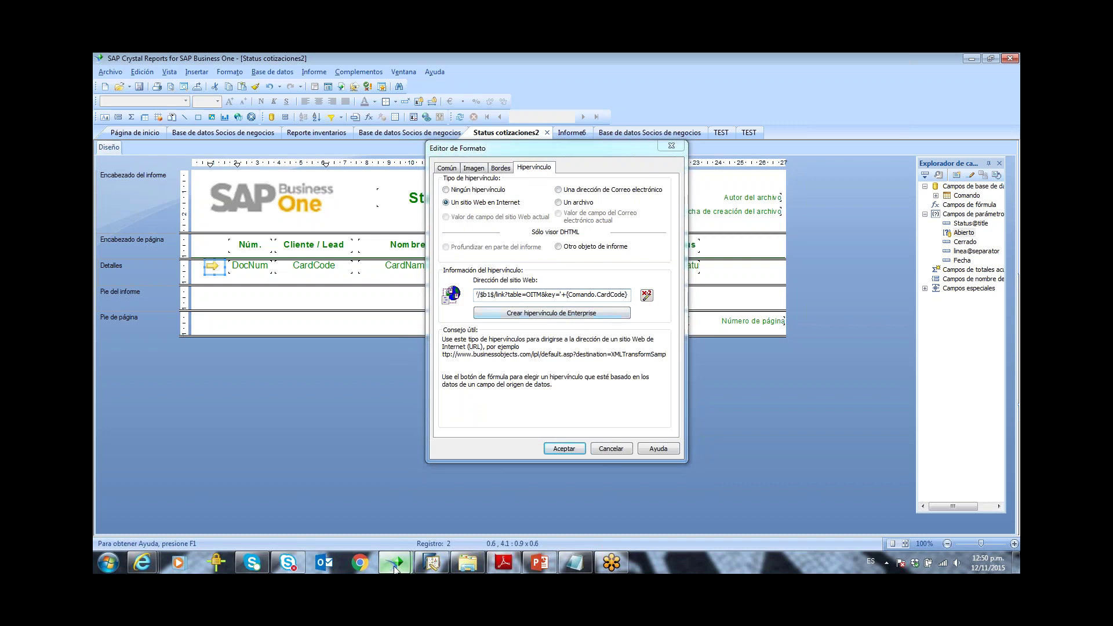
pyautogui.click(351, 510)
pyautogui.click(609, 449)
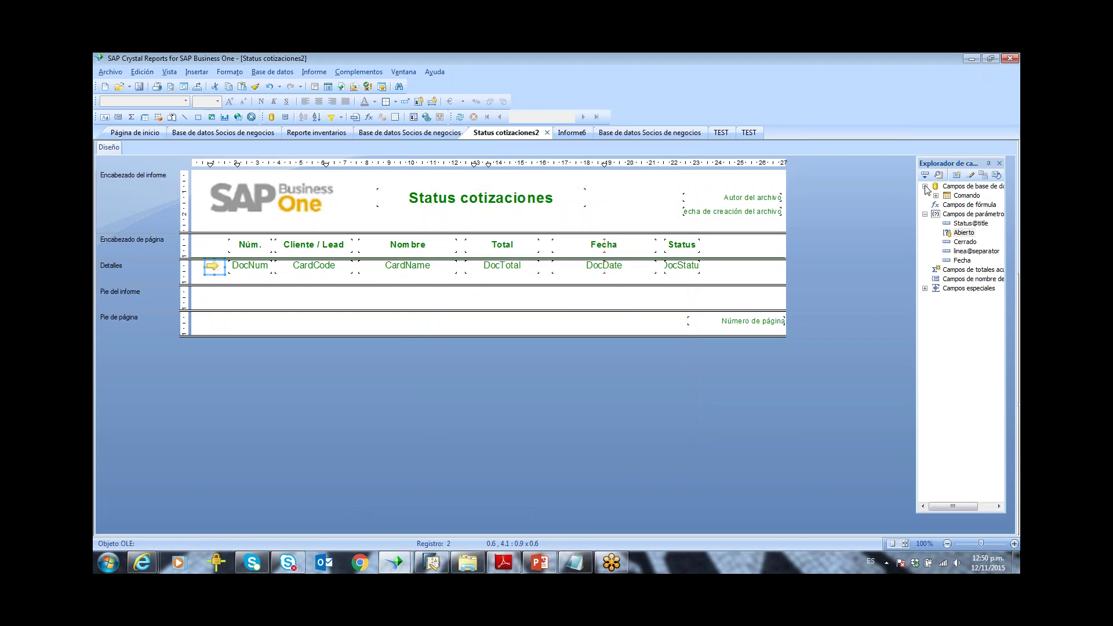
# Step: Widen the field explorer, expand the Comando fields, and return to the Ejemplo Drill down slide in PowerPoint
pyautogui.moveTo(915, 192); pyautogui.dragTo(836, 192)
pyautogui.click(855, 196)
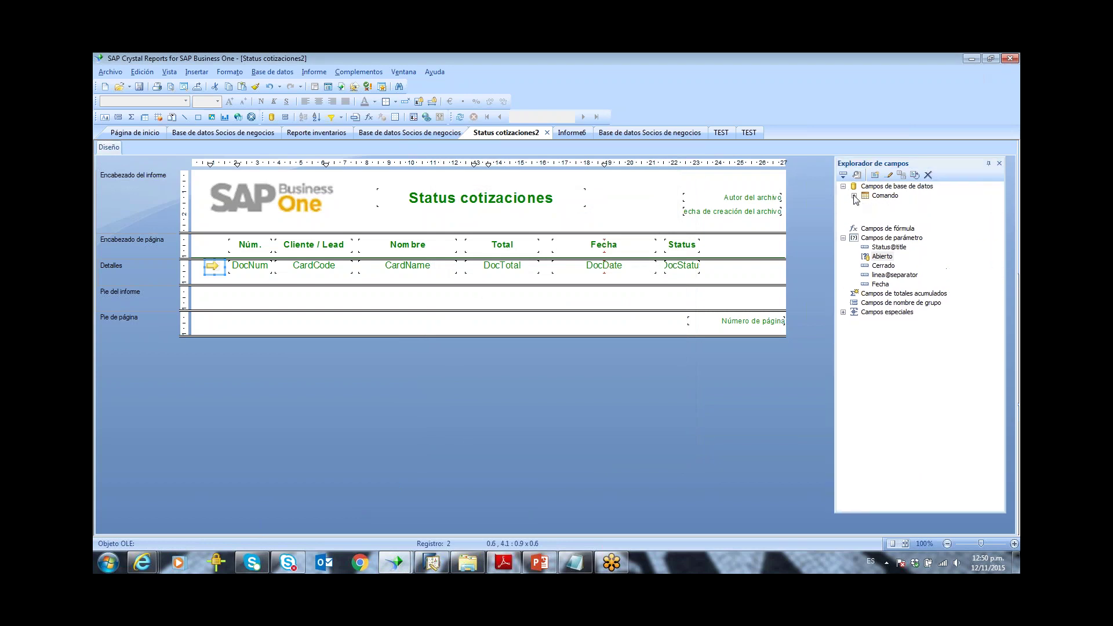
pyautogui.click(910, 206)
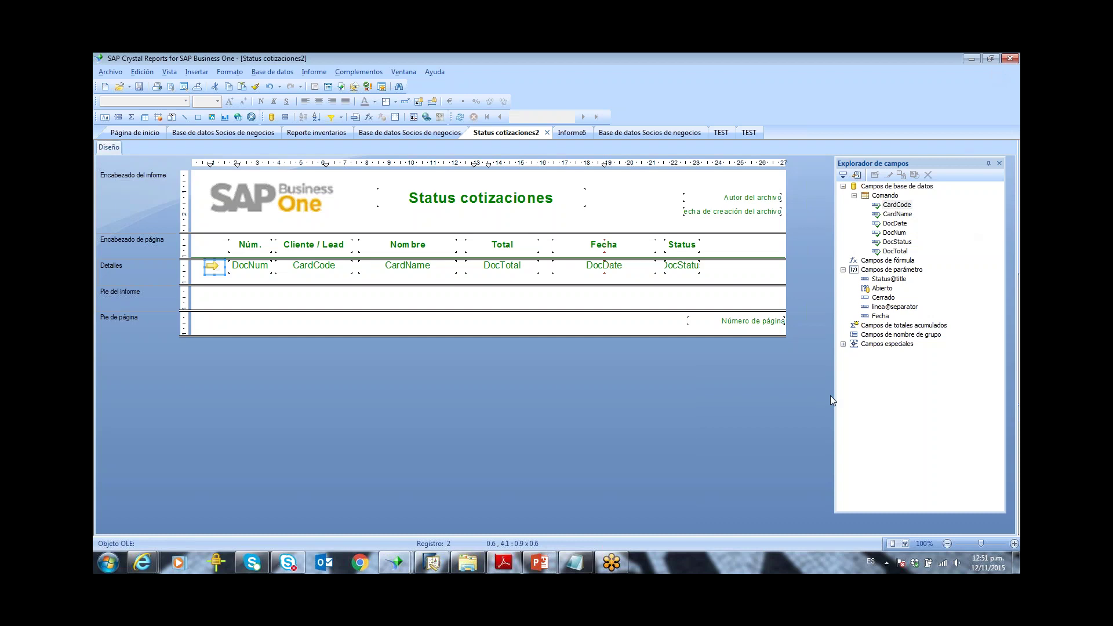
pyautogui.click(534, 563)
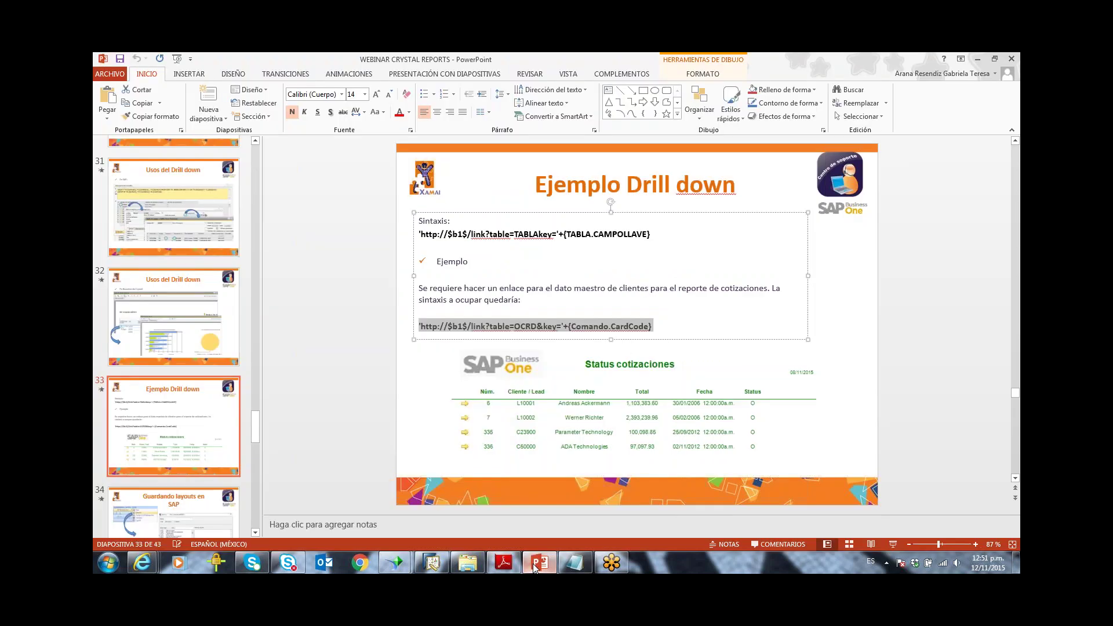
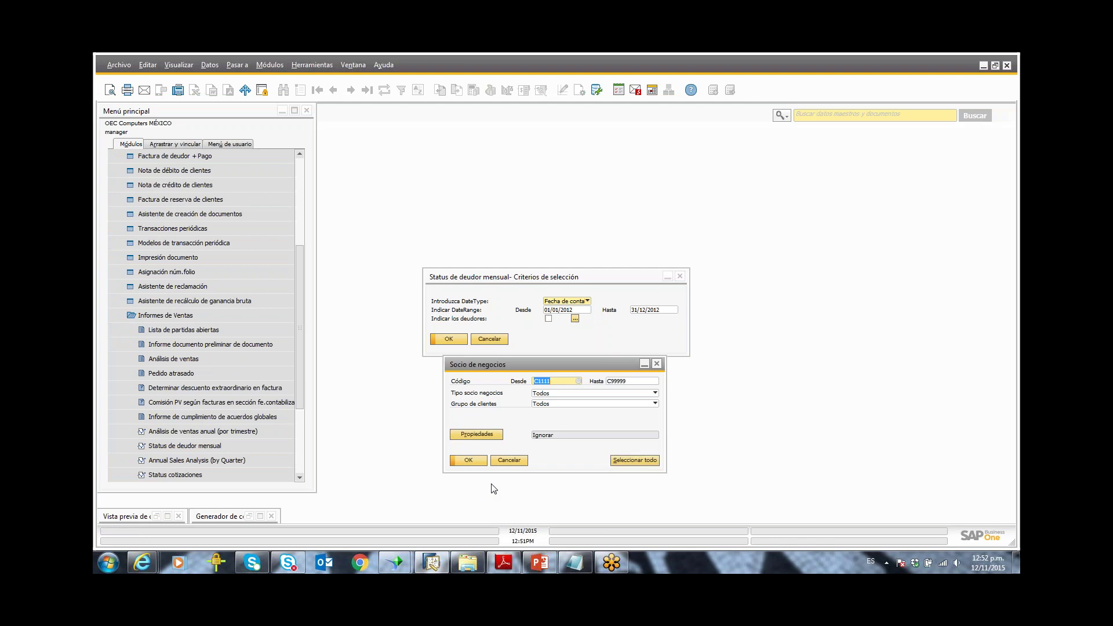
# Step: Accept the business partner selection, run Status de deudor mensual, check the Usos del Drill down slide, and display the BPMonthlySub.rpt drill-down
pyautogui.click(472, 462)
pyautogui.click(453, 339)
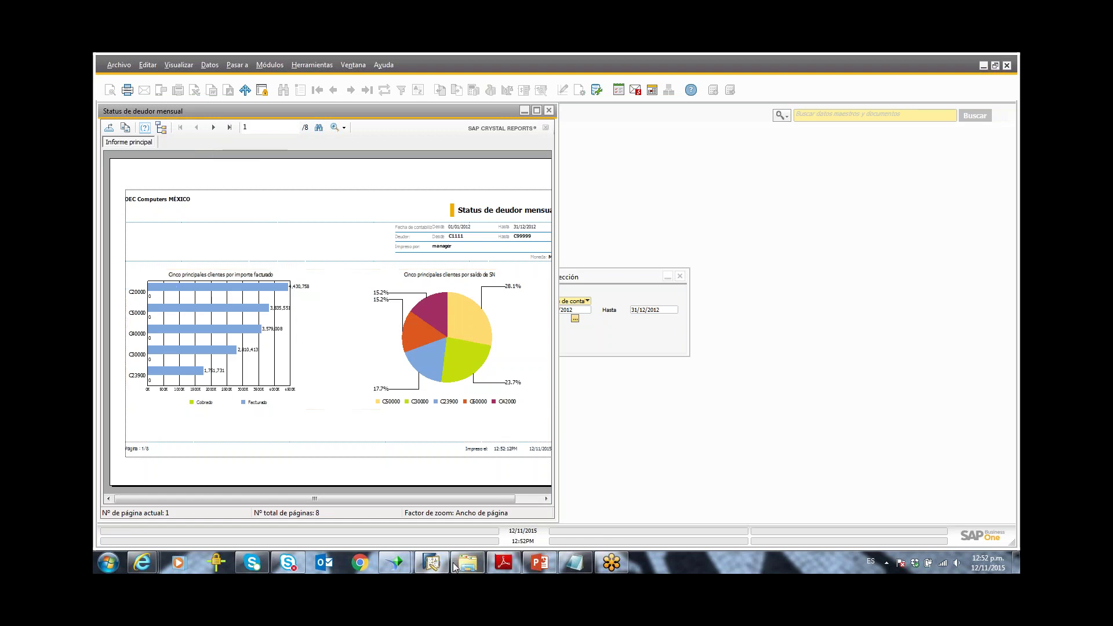
pyautogui.click(537, 570)
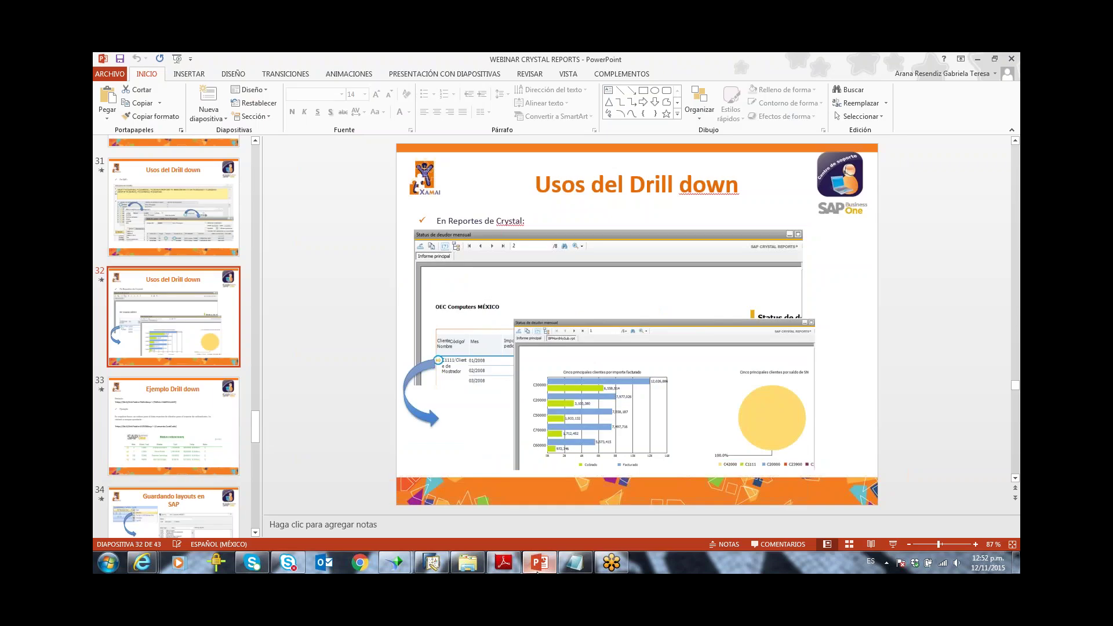
pyautogui.click(537, 569)
pyautogui.scroll(-3, 189, 319)
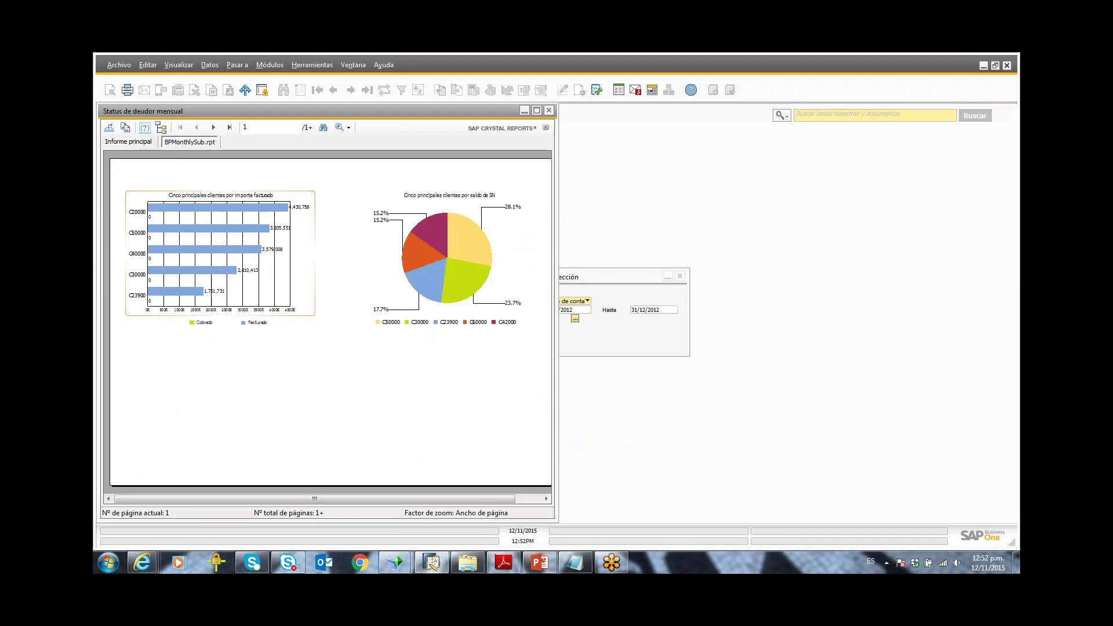
# Step: Go to page 2 of the BPMonthlySub.rpt view, open the first customer's master data through its link arrow, and return to the report
pyautogui.click(213, 127)
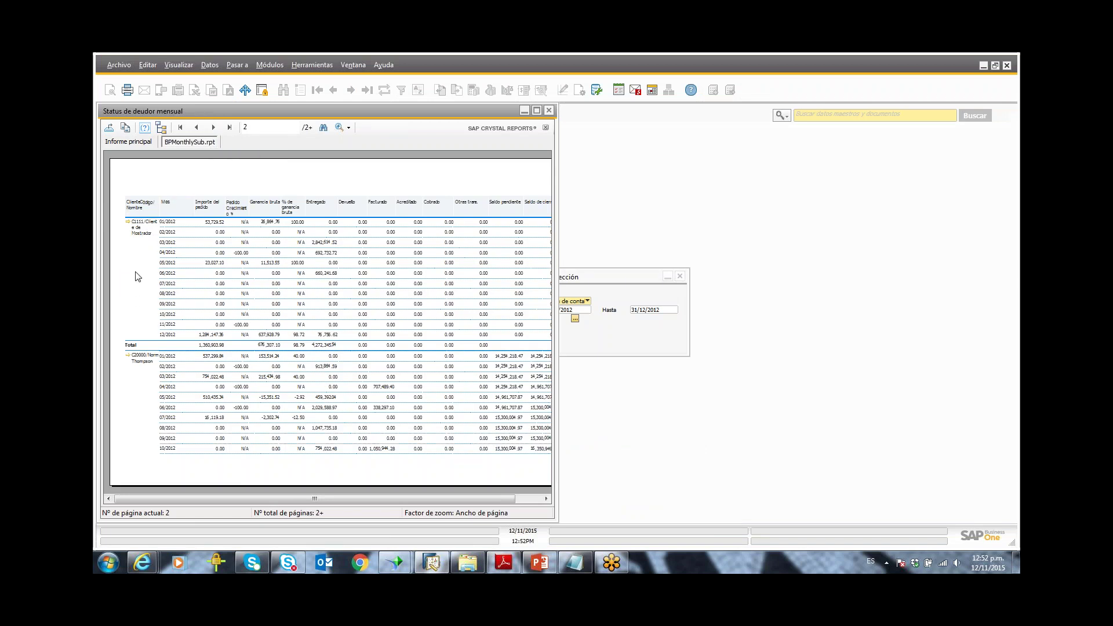
pyautogui.click(159, 214)
pyautogui.click(127, 221)
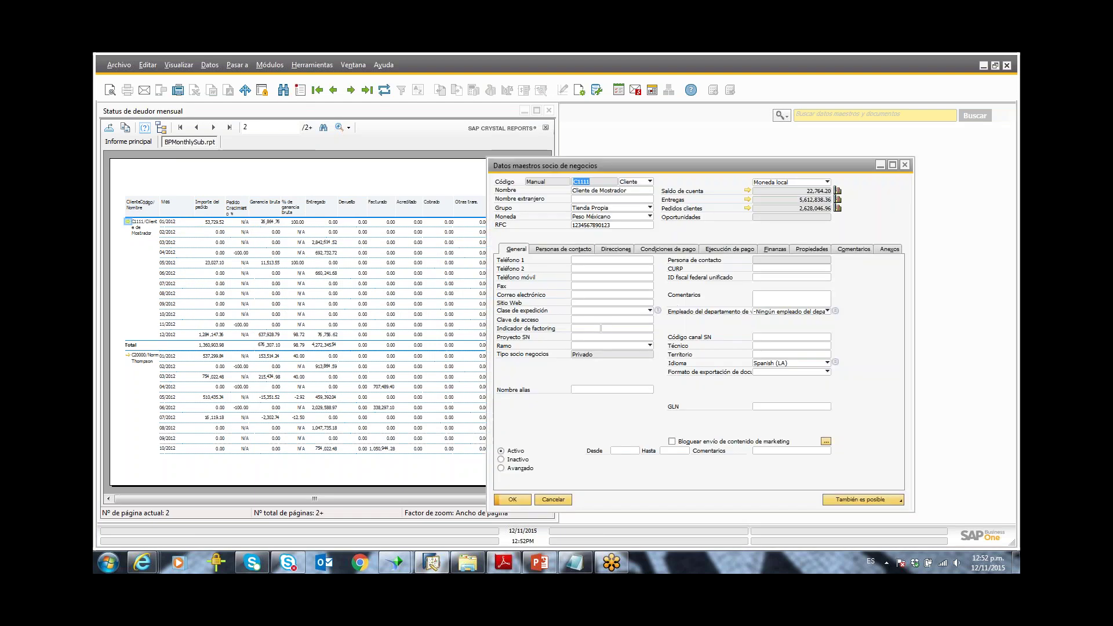
pyautogui.click(167, 263)
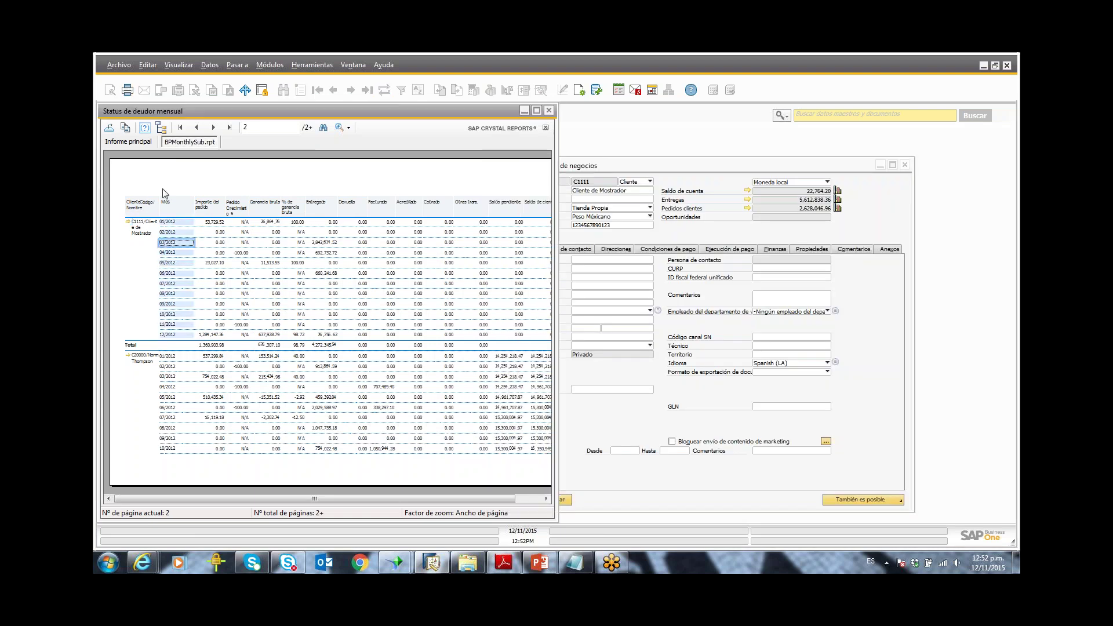
# Step: Show the report's group tree, expand OEC Computers MÉXICO and jump to the second customer's group
pyautogui.click(161, 128)
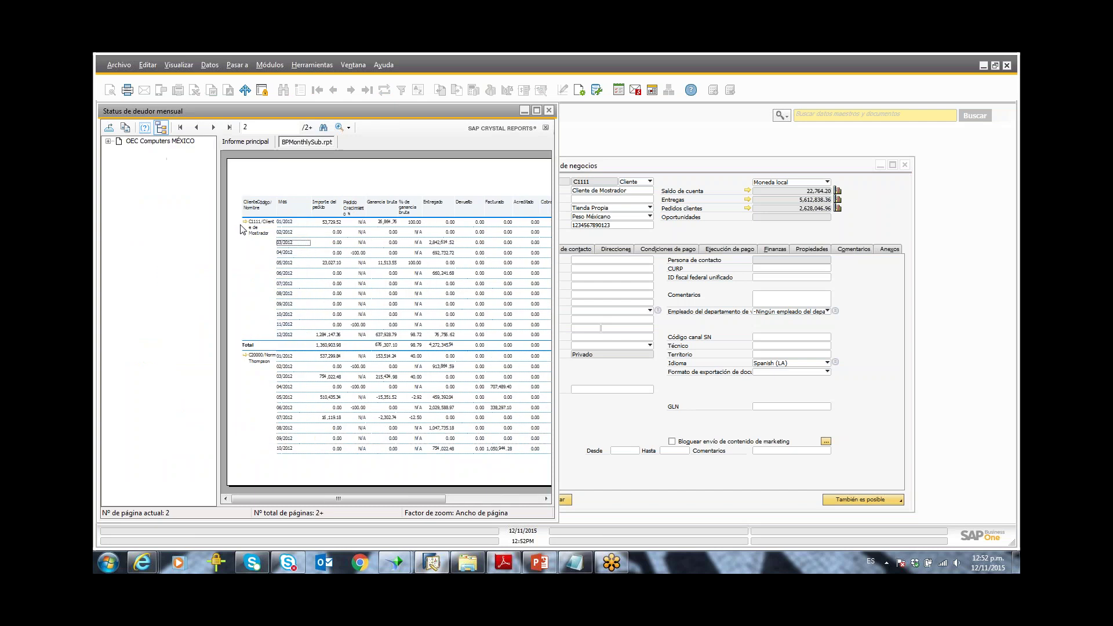
pyautogui.click(283, 253)
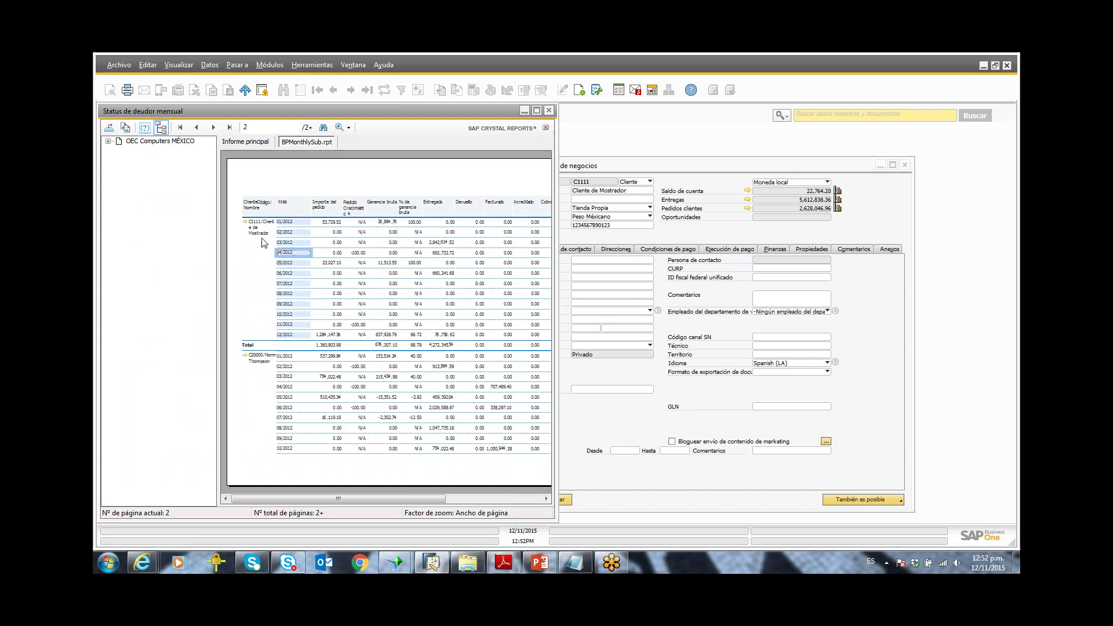
pyautogui.click(109, 141)
pyautogui.click(148, 160)
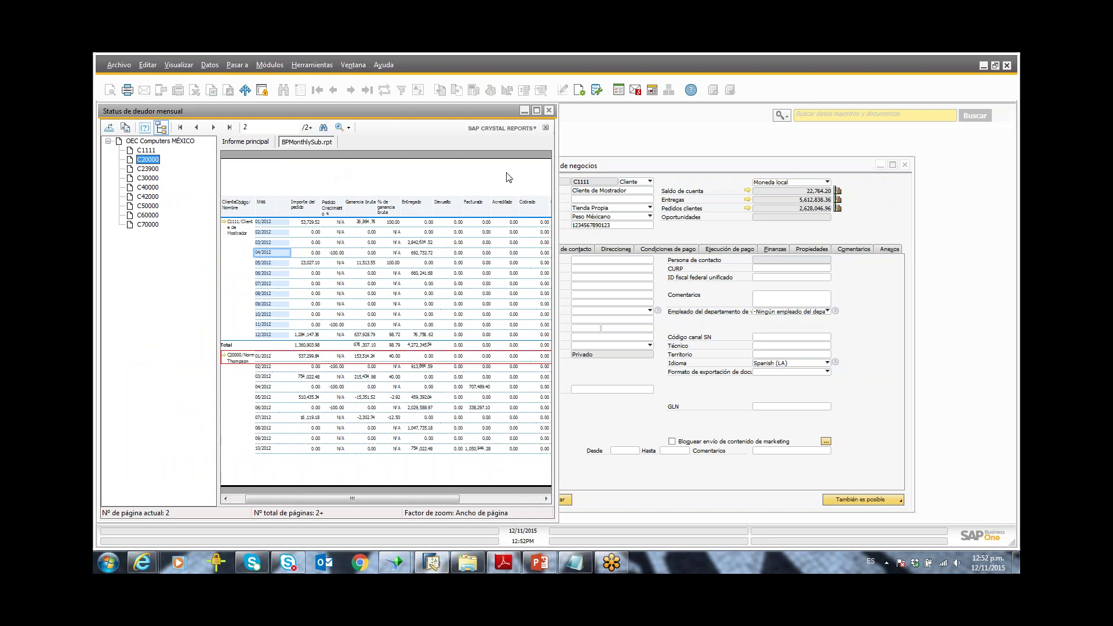
# Step: Close the report preview, the customer's master data and the selection criteria, and check the Usos del Drill down slide in PowerPoint
pyautogui.click(548, 111)
pyautogui.click(550, 500)
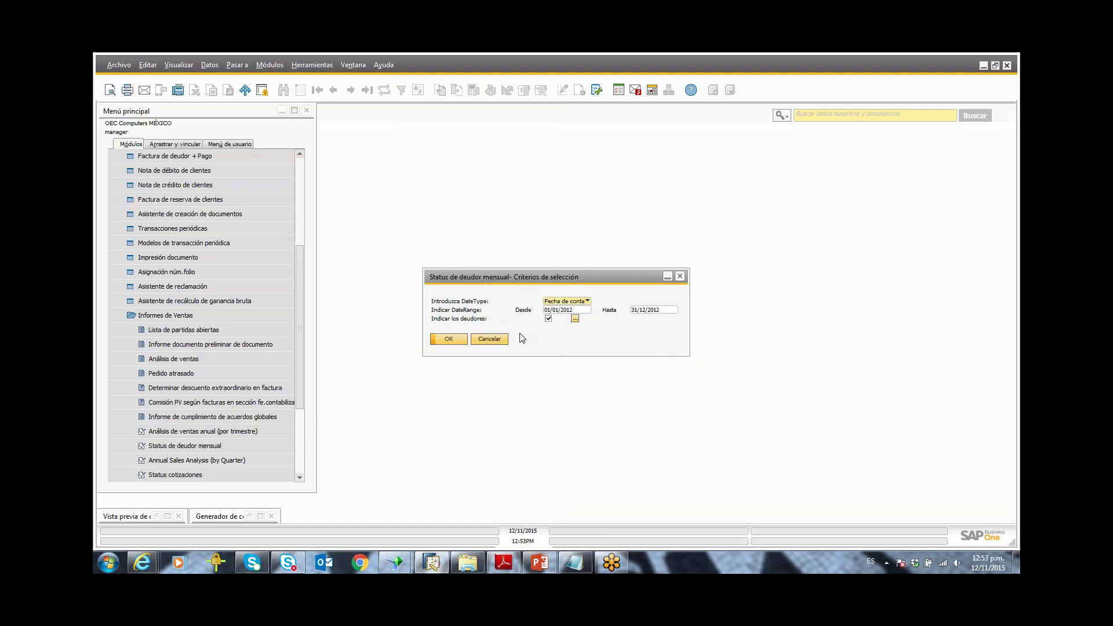
pyautogui.click(489, 340)
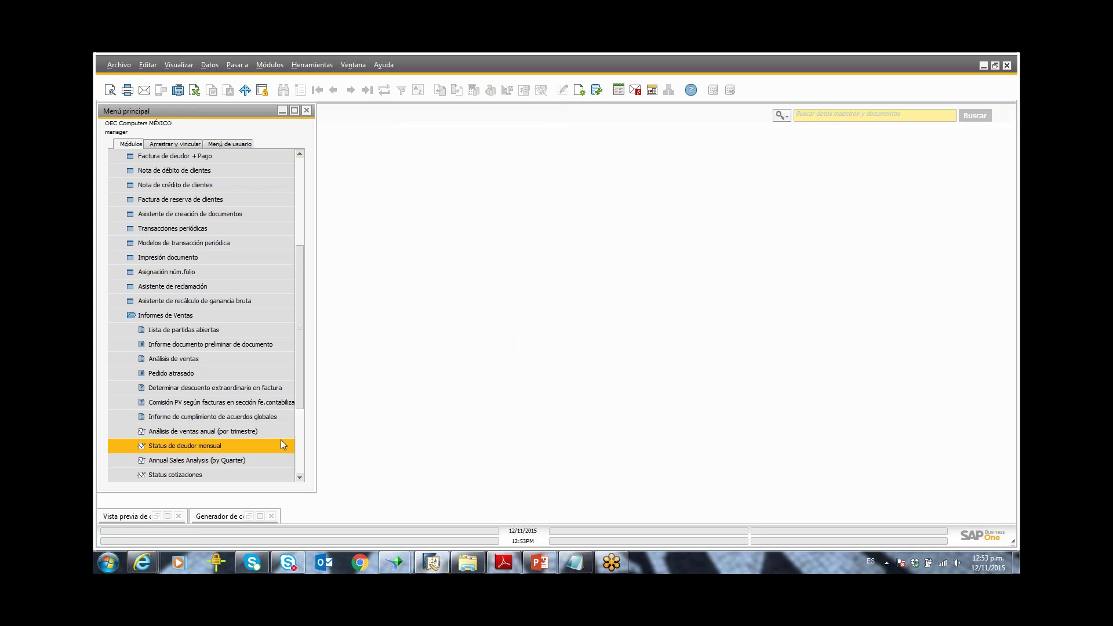
pyautogui.click(540, 562)
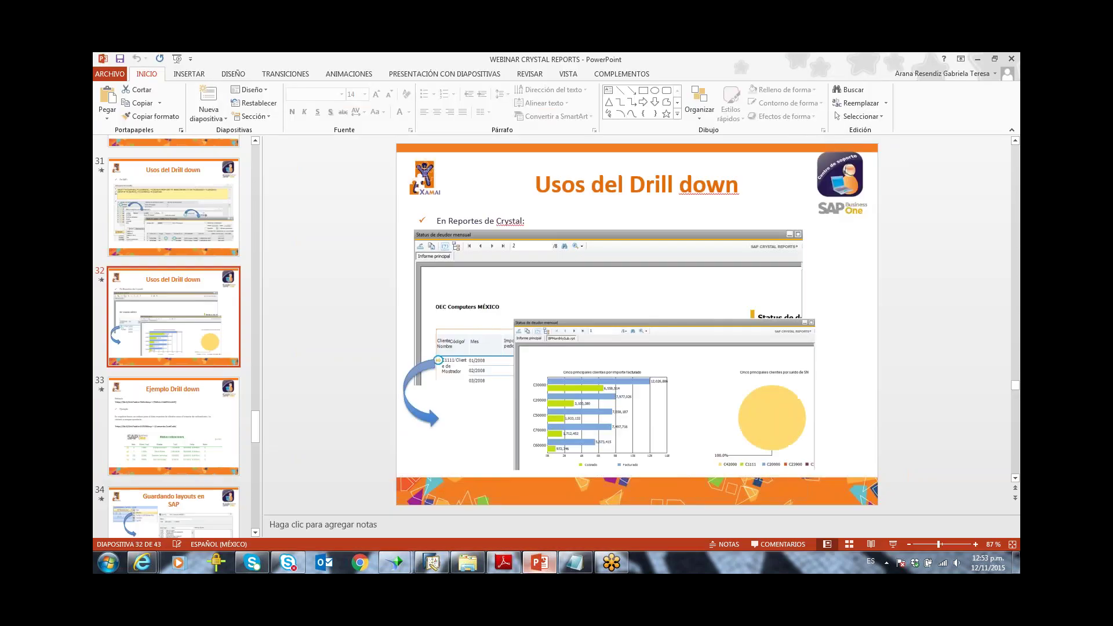
pyautogui.click(539, 563)
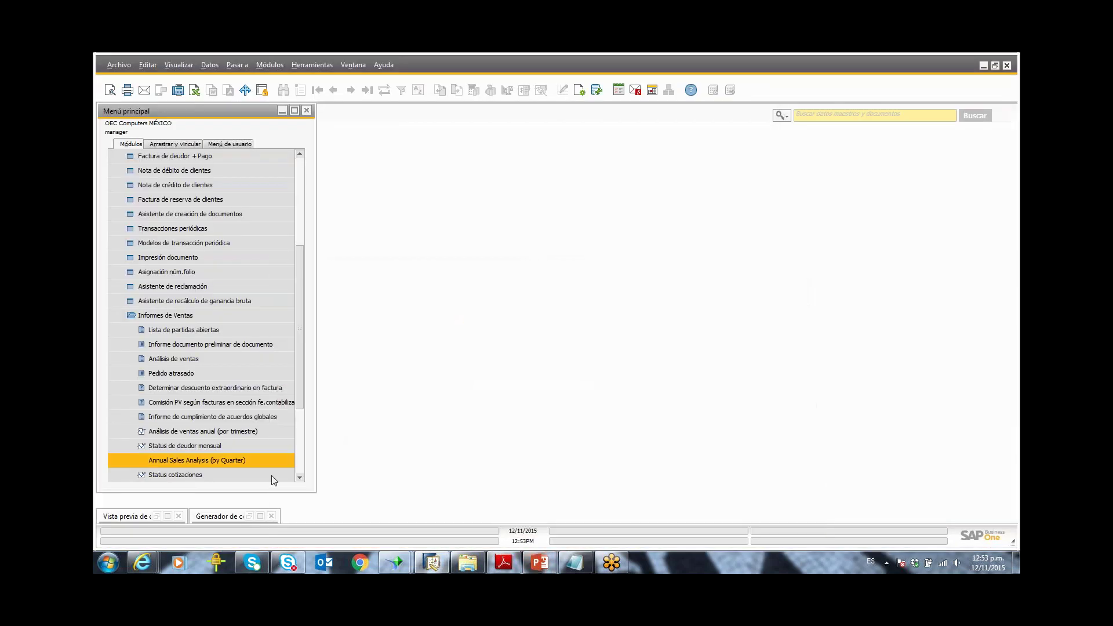
# Step: Open the Status de deudor mensual criteria and set the document date type with a range from 01/01/2012 to 31/12/2012
pyautogui.click(255, 444)
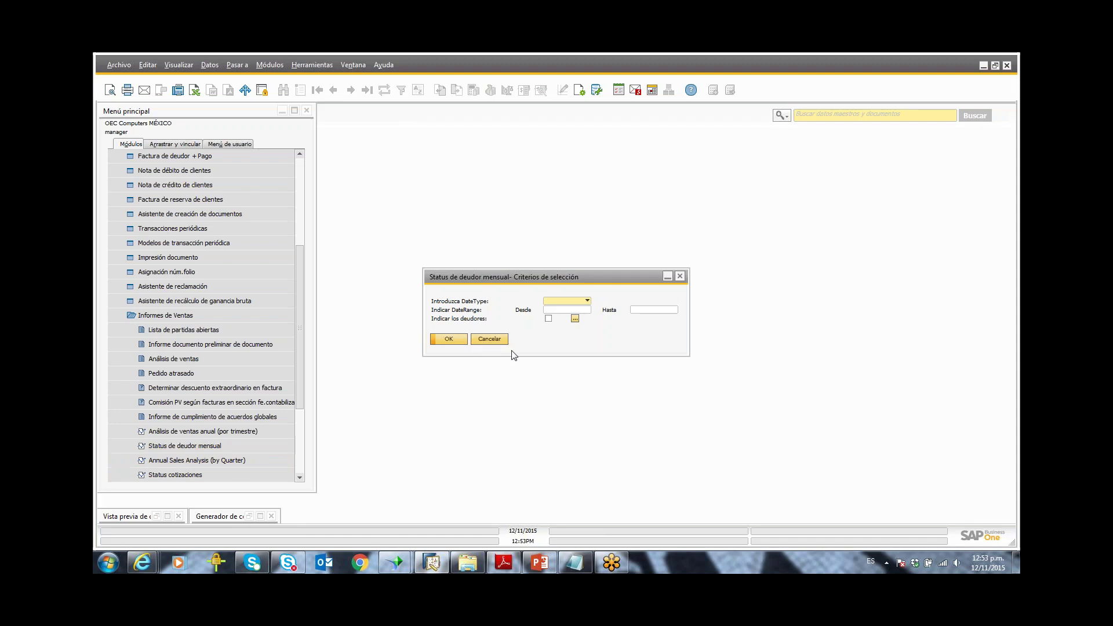
pyautogui.click(587, 301)
pyautogui.click(596, 320)
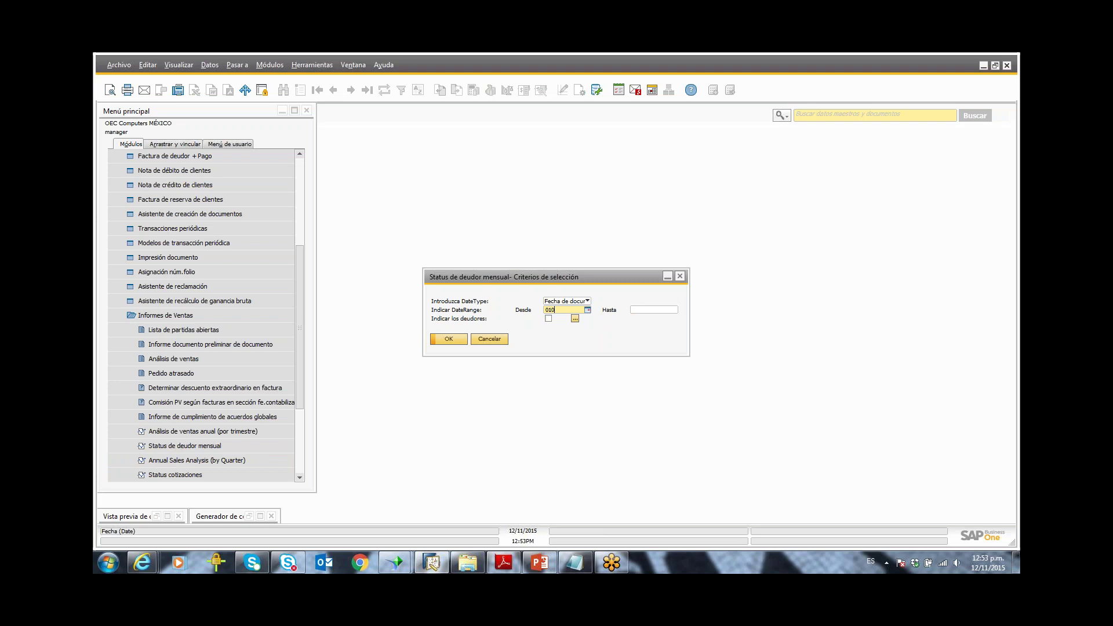
pyautogui.write('01/01/2012')
pyautogui.press('Tab')
pyautogui.write('31/12/2012')
pyautogui.press('Tab')
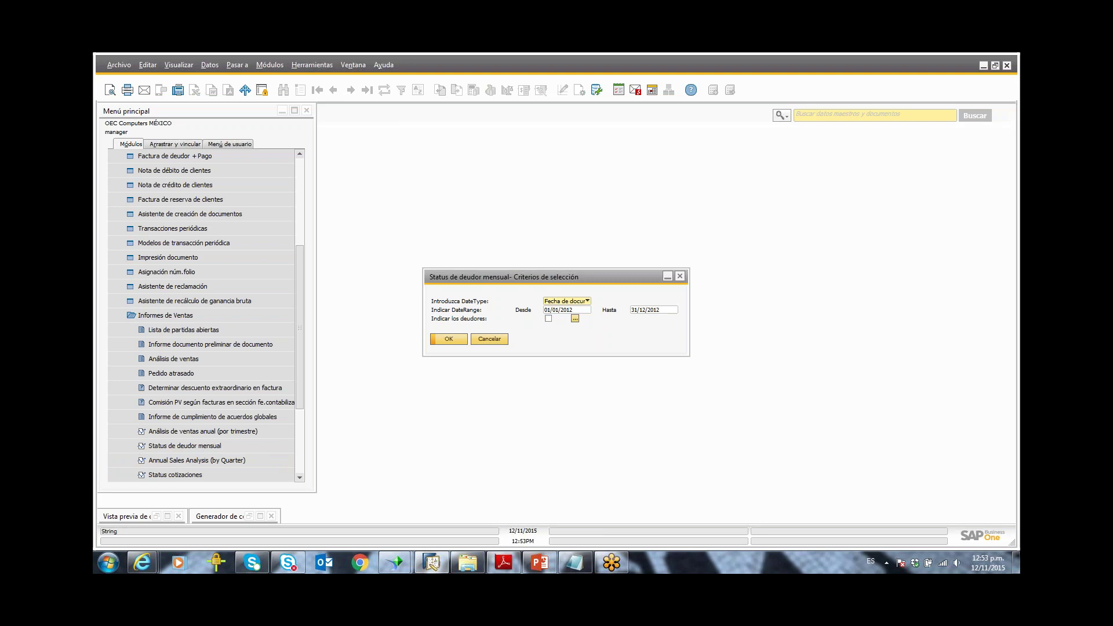
# Step: Accept the business partner range C1111 to C99999, run the report, and widen its preview window to show the full page
pyautogui.click(575, 319)
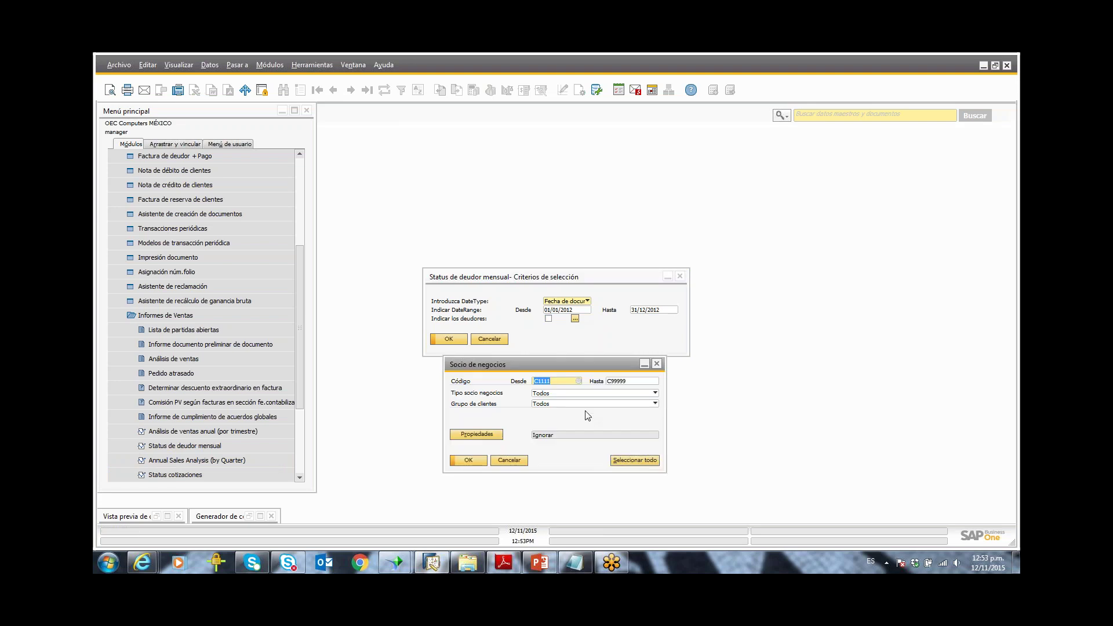
pyautogui.click(480, 461)
pyautogui.click(458, 340)
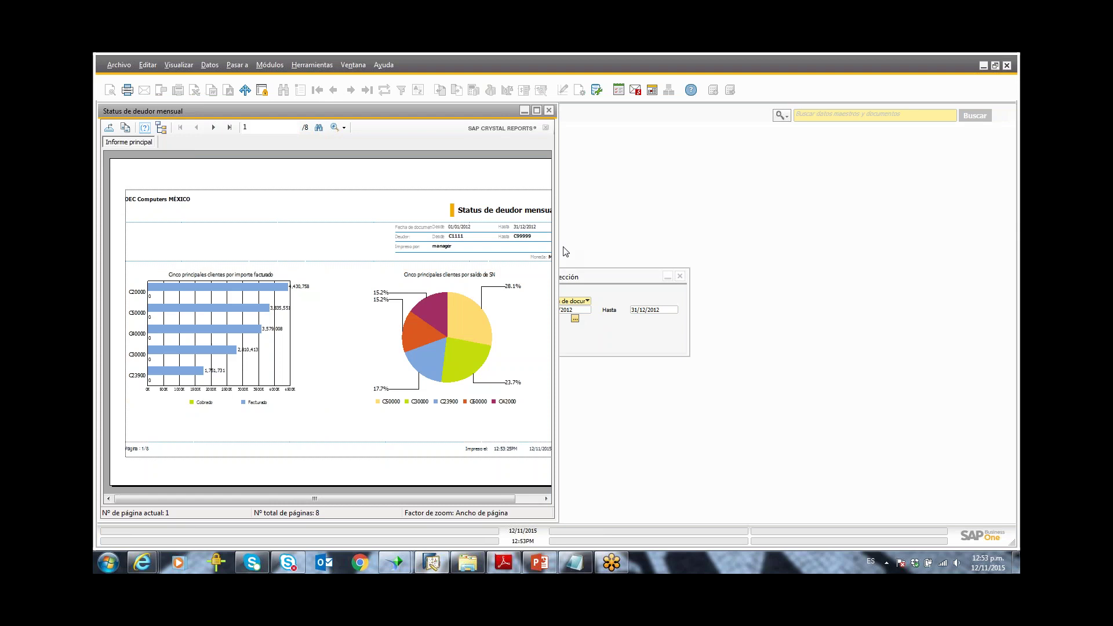
pyautogui.moveTo(556, 244); pyautogui.dragTo(643, 243)
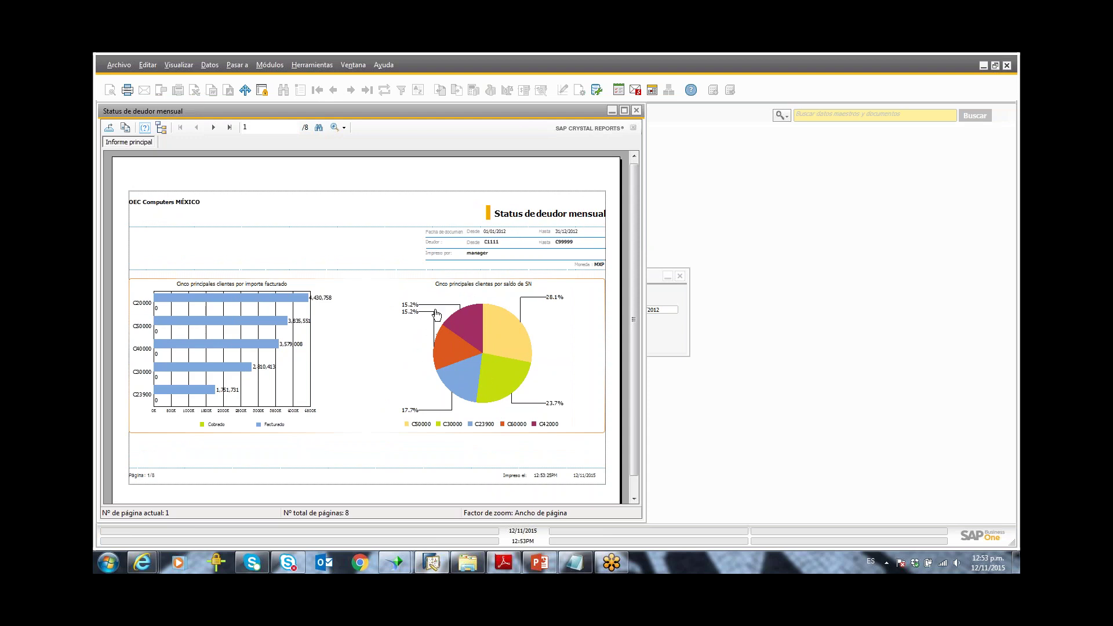
# Step: Drill down into BPMonthlySub.rpt from the report's charts, show the group tree, and open and expand the OEC Computers MÉXICO group
pyautogui.click(241, 334)
pyautogui.click(173, 244)
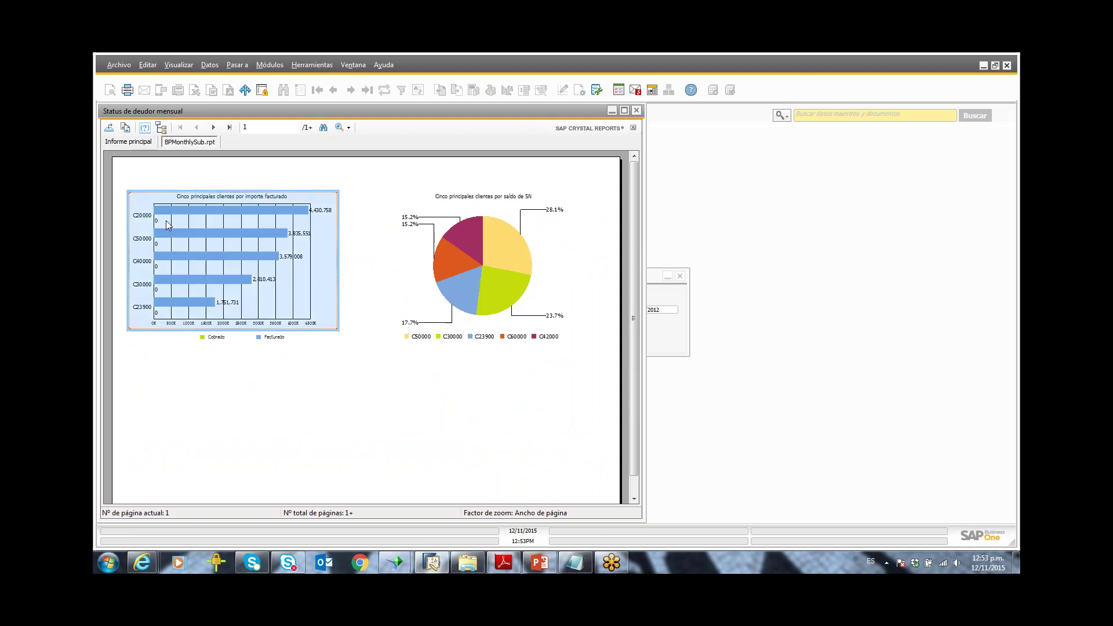
pyautogui.click(161, 127)
pyautogui.click(150, 141)
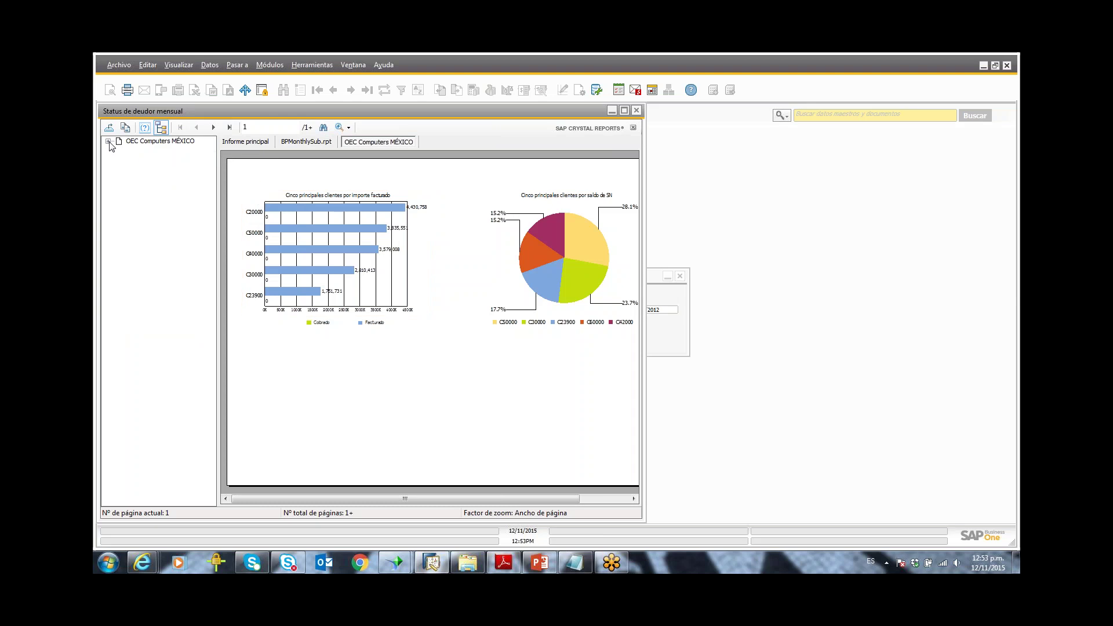
pyautogui.click(108, 141)
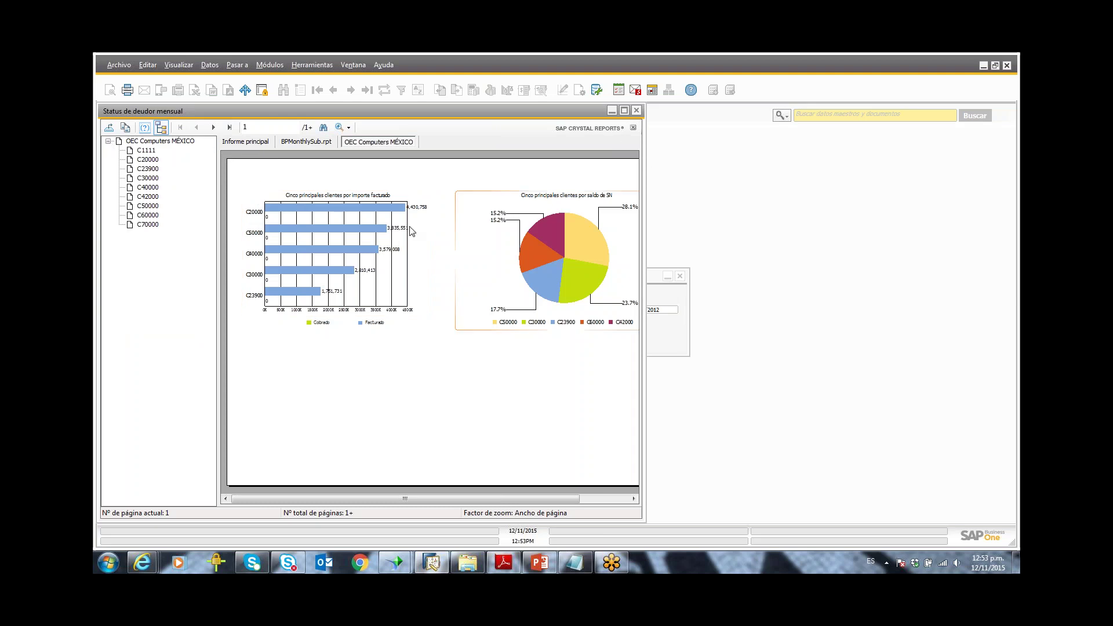
# Step: Go to page 2 of the OEC Computers MÉXICO view to examine the customers' monthly figures, and close the report preview
pyautogui.click(266, 237)
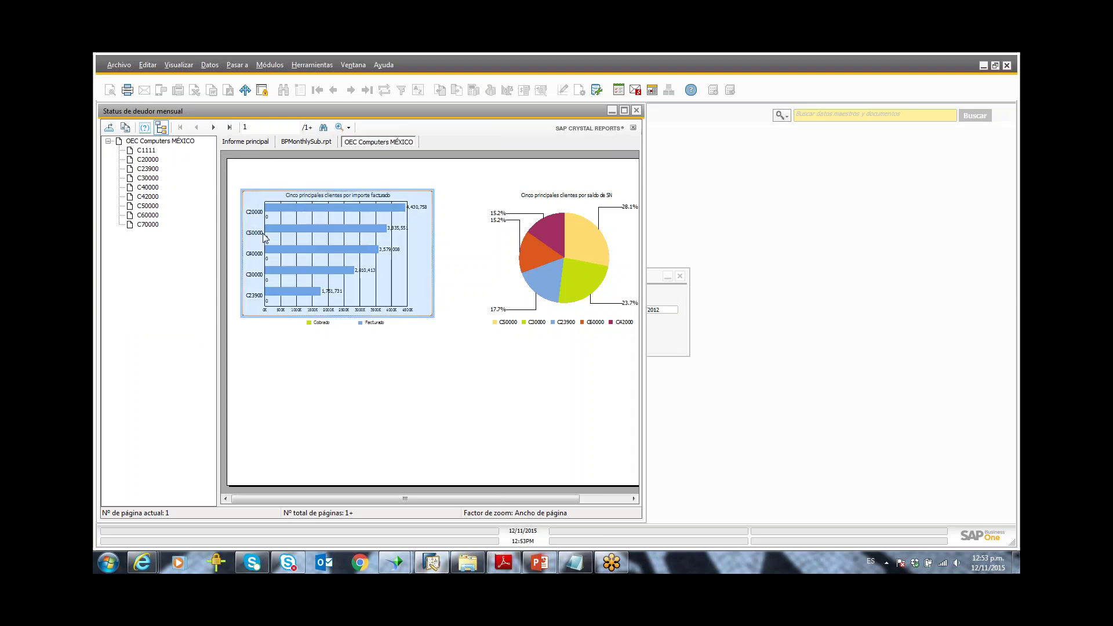
pyautogui.click(213, 127)
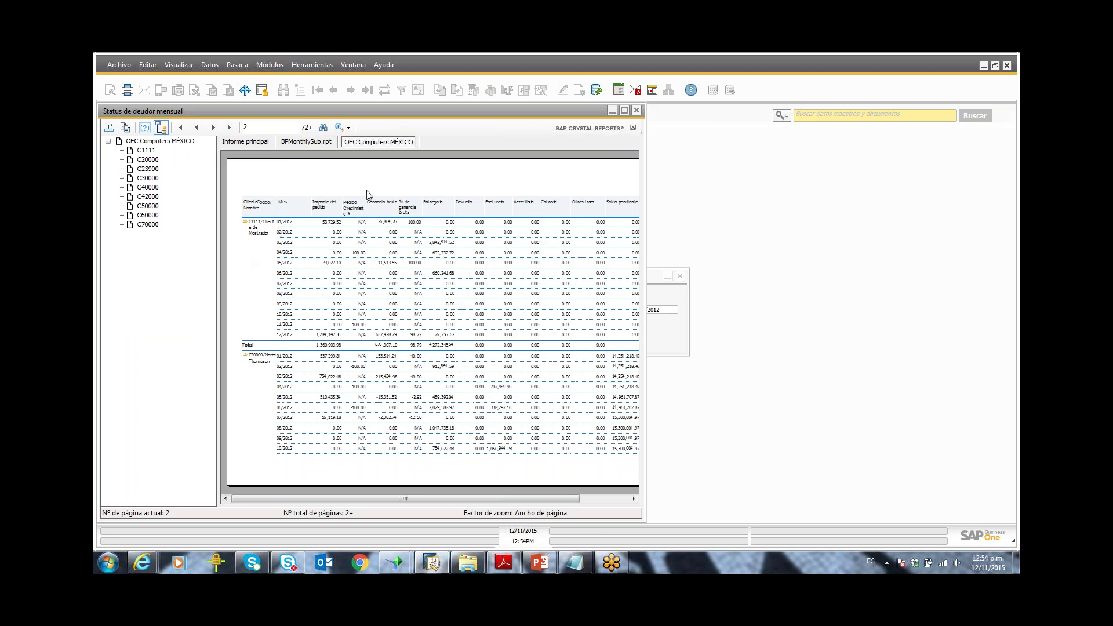
pyautogui.moveTo(428, 112); pyautogui.dragTo(471, 107)
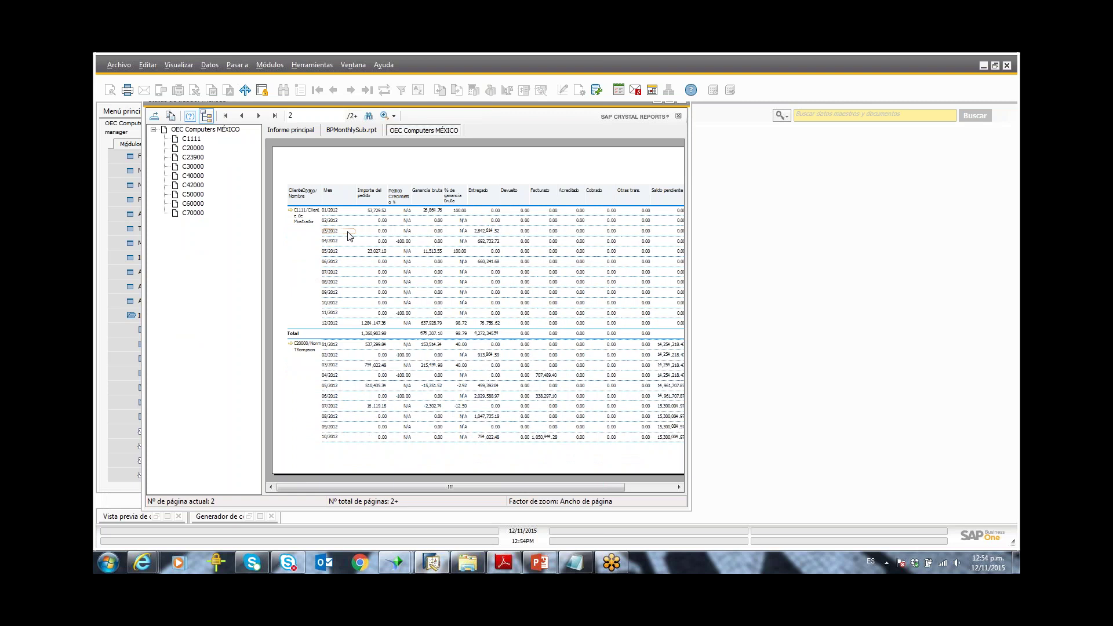
pyautogui.click(684, 102)
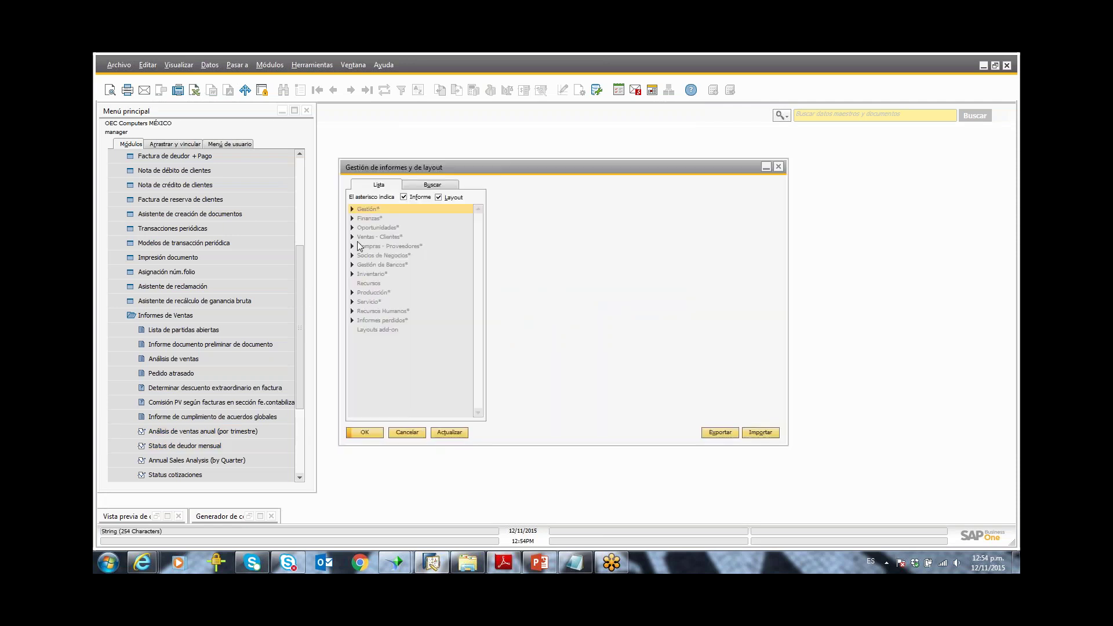
# Step: In Gestión de informes y de layout, find Status de deudor mensual under Ventas - Clientes, Informes de Ventas, and open its design in Crystal Reports
pyautogui.click(352, 238)
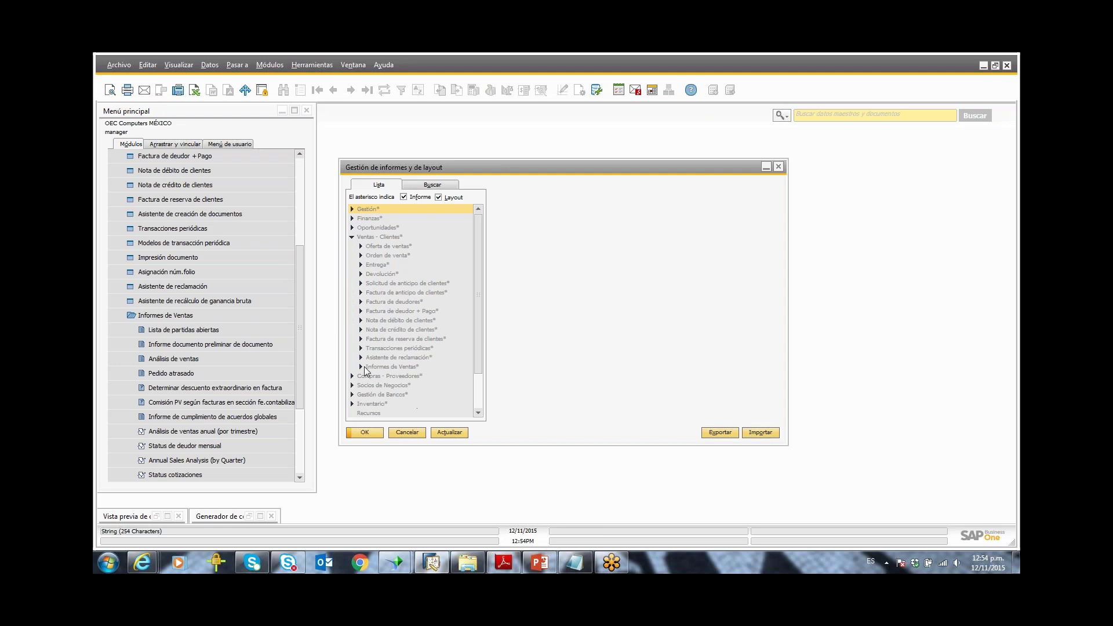
pyautogui.click(361, 367)
pyautogui.scroll(-3, 419, 349)
pyautogui.click(413, 329)
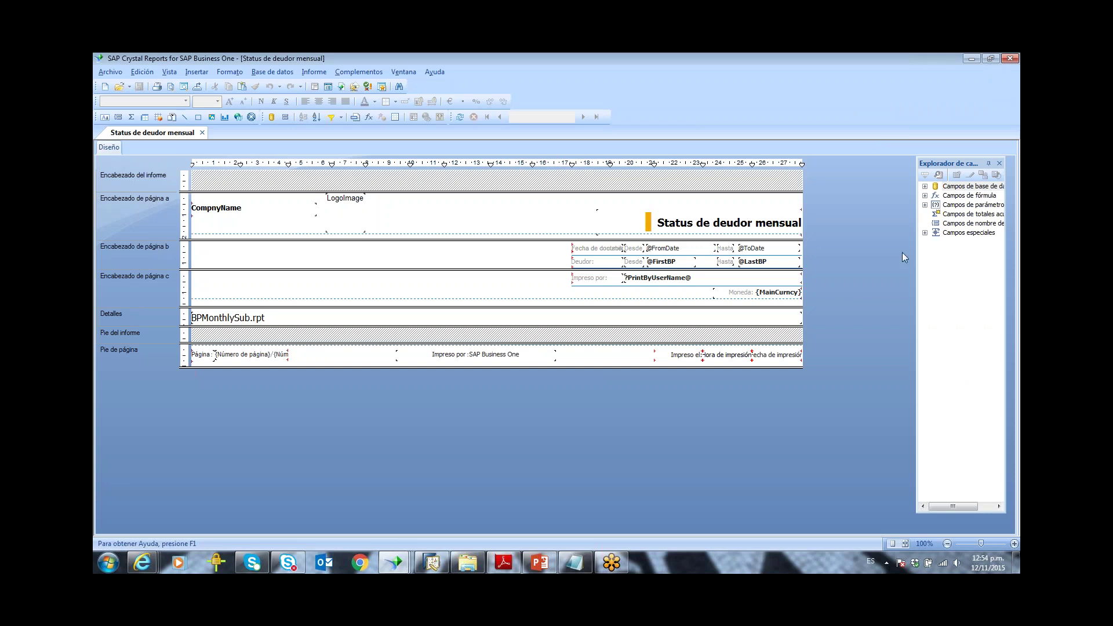
# Step: Widen the Explorador de campos, expand Campos de parámetro, and select the Custs@FROM OCRD parameter
pyautogui.moveTo(916, 258); pyautogui.dragTo(828, 261)
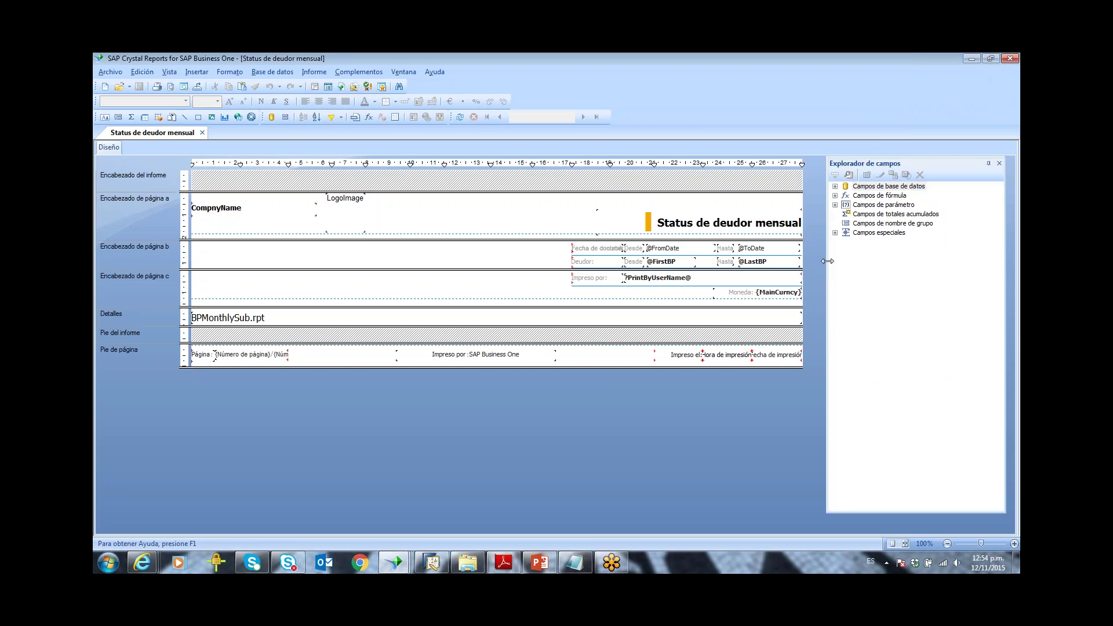
pyautogui.click(836, 206)
pyautogui.click(835, 205)
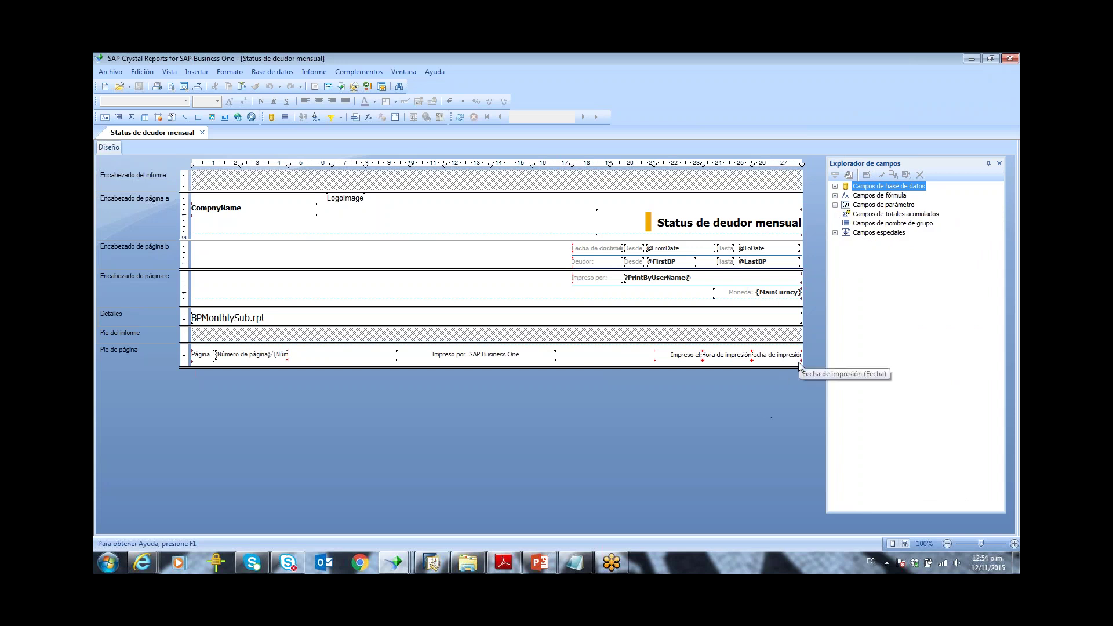
pyautogui.click(836, 206)
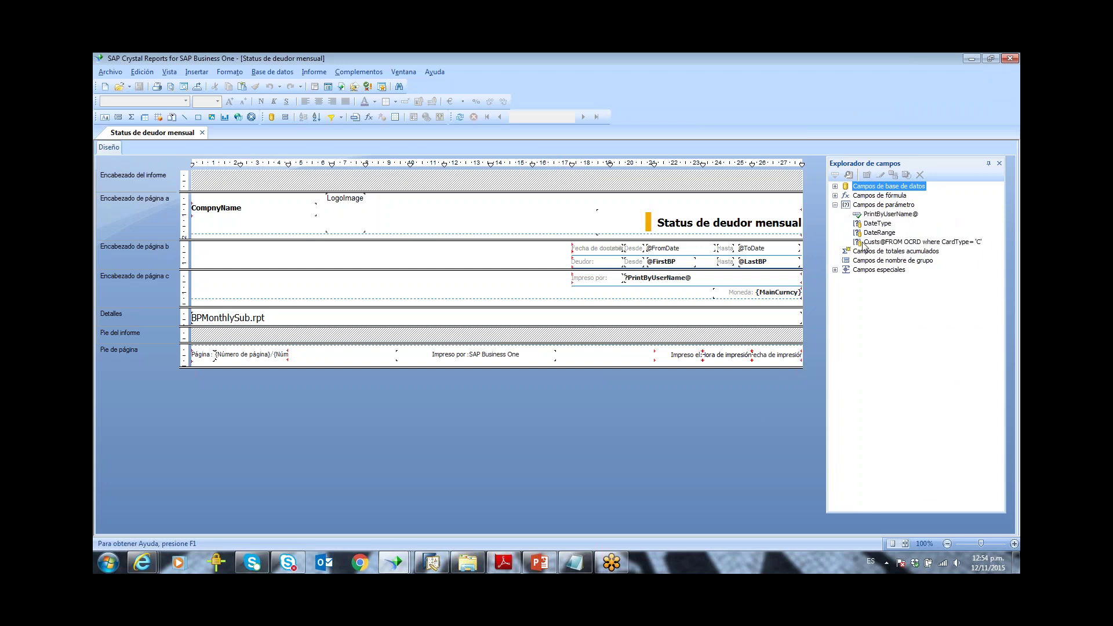
pyautogui.click(870, 244)
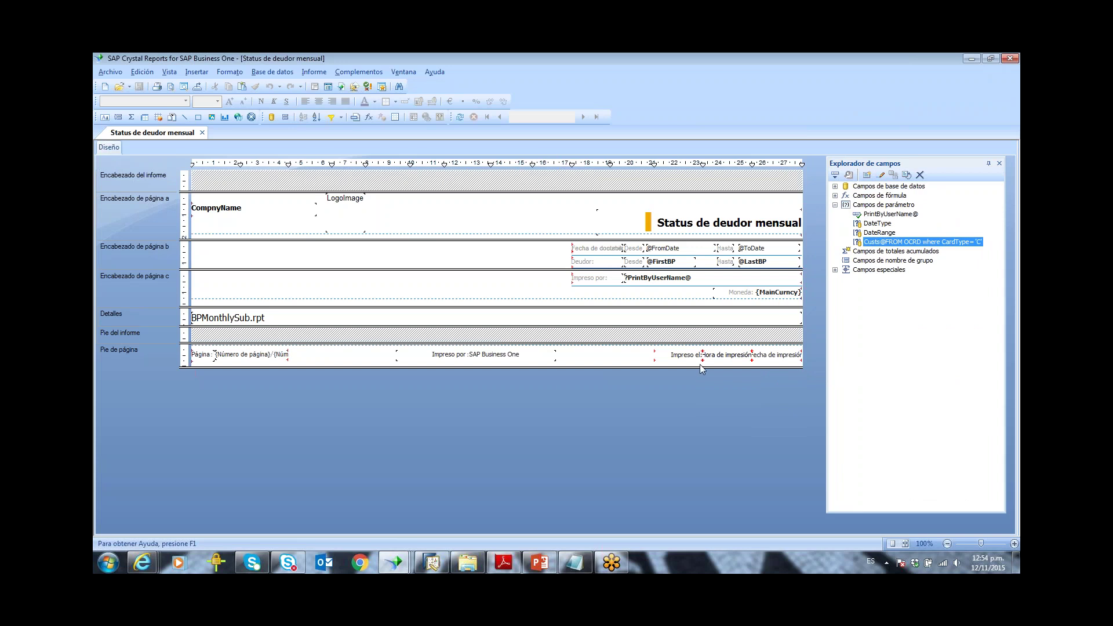
# Step: Enlarge the Pie de página section downward and select the BPMonthlySub.rpt subreport in the Detalles section
pyautogui.click(646, 371)
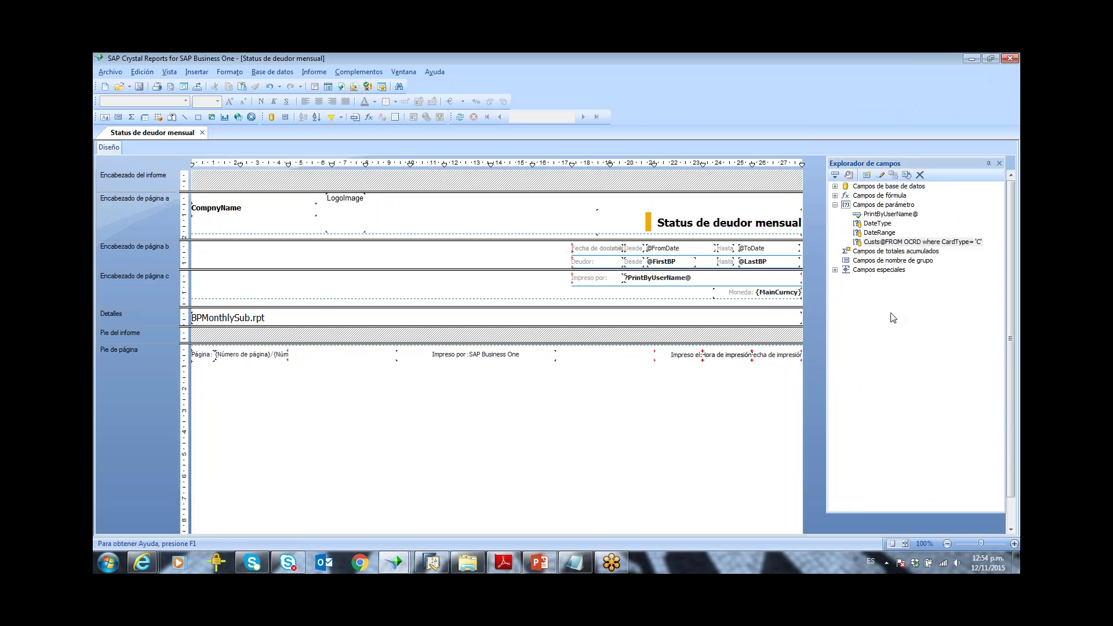
pyautogui.moveTo(1012, 285); pyautogui.dragTo(1014, 331)
pyautogui.scroll(1, 1013, 325)
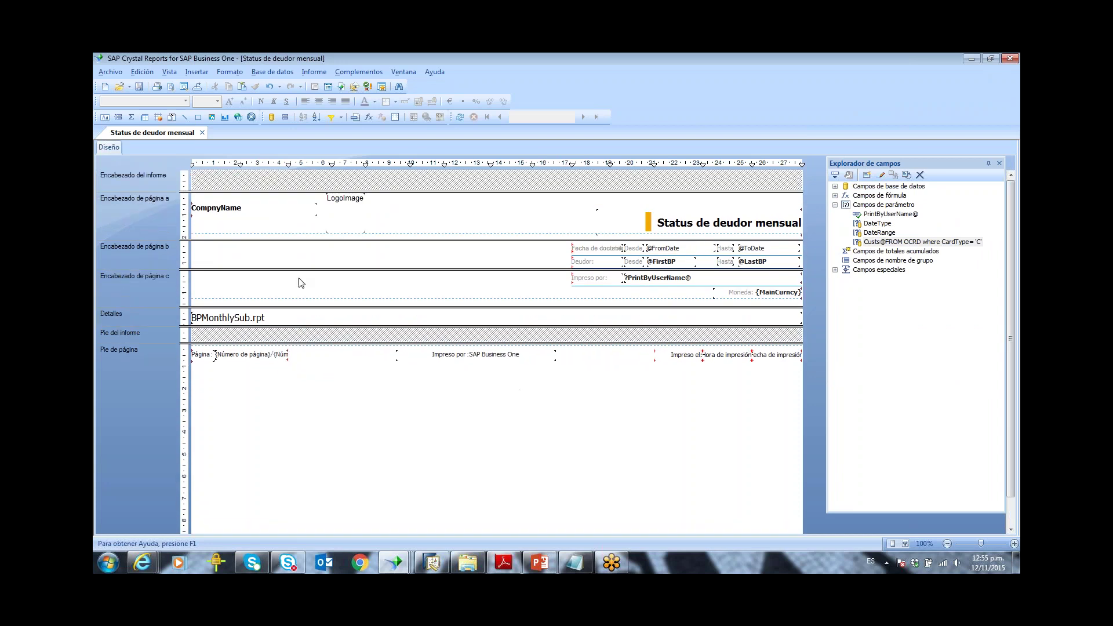
pyautogui.click(252, 317)
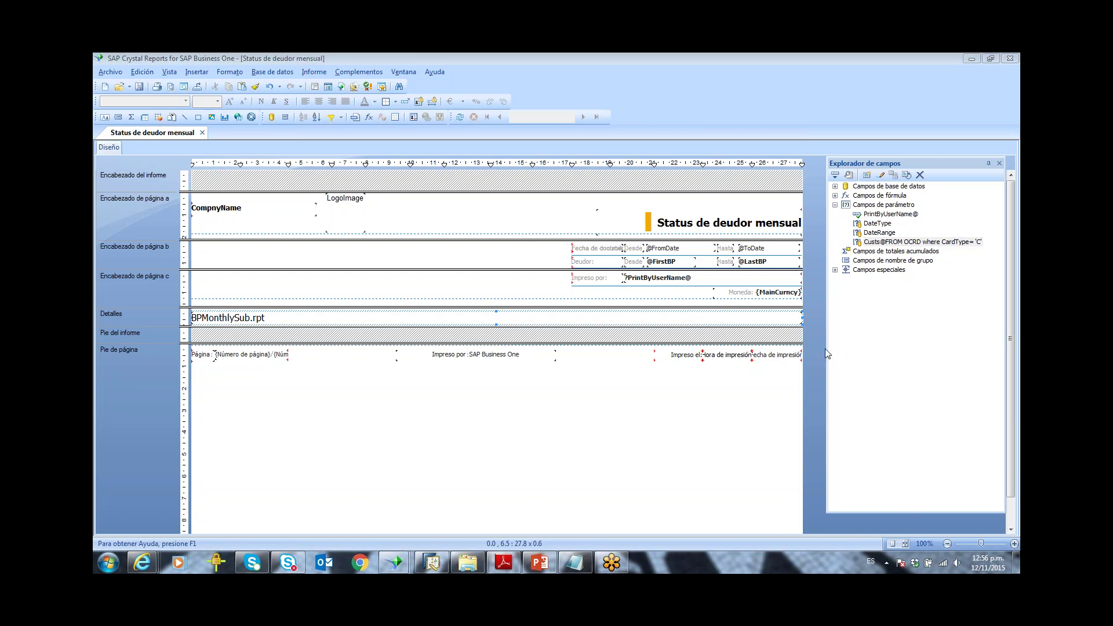
# Step: Review the SAP Business One add-in commands, including Preview in SAP Business One, and return to the Usos del Drill down slide in PowerPoint
pyautogui.click(357, 73)
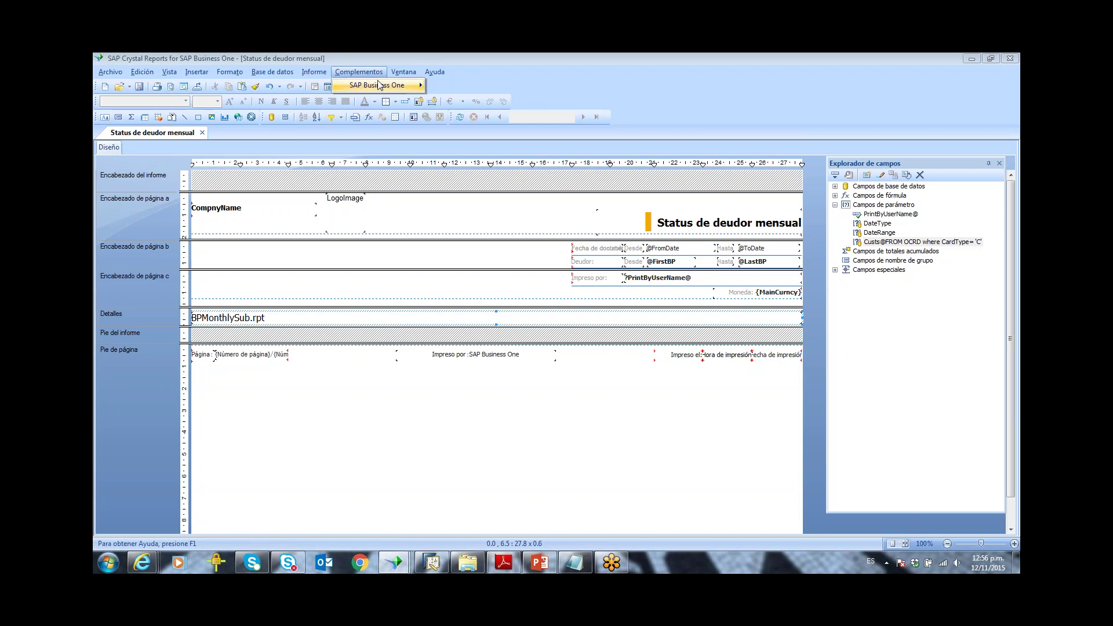
pyautogui.moveTo(395, 85)
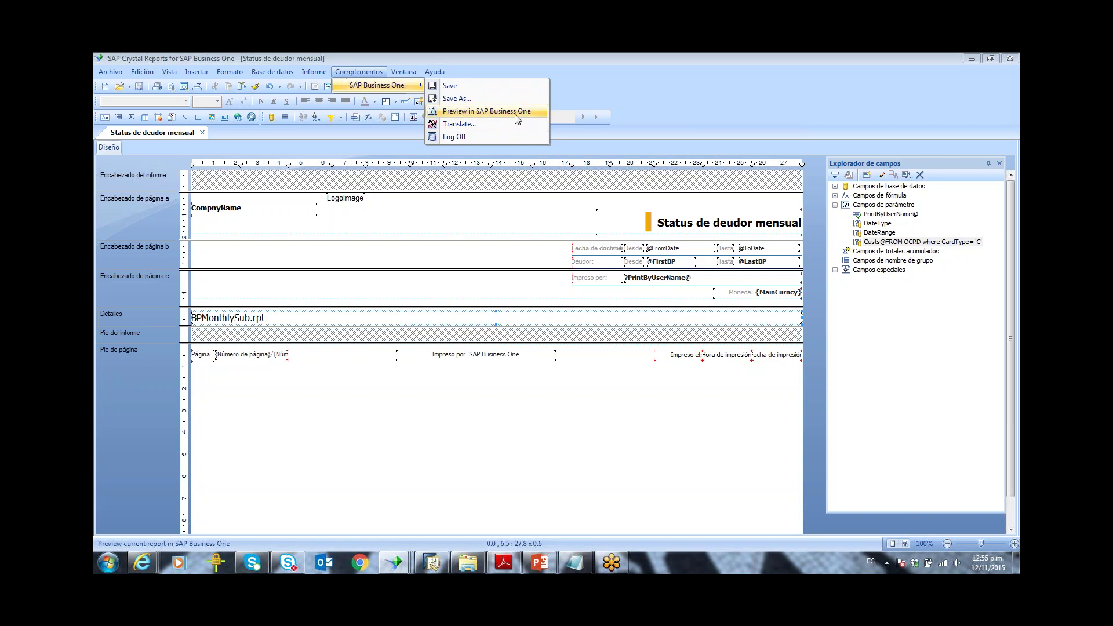
pyautogui.moveTo(314, 71)
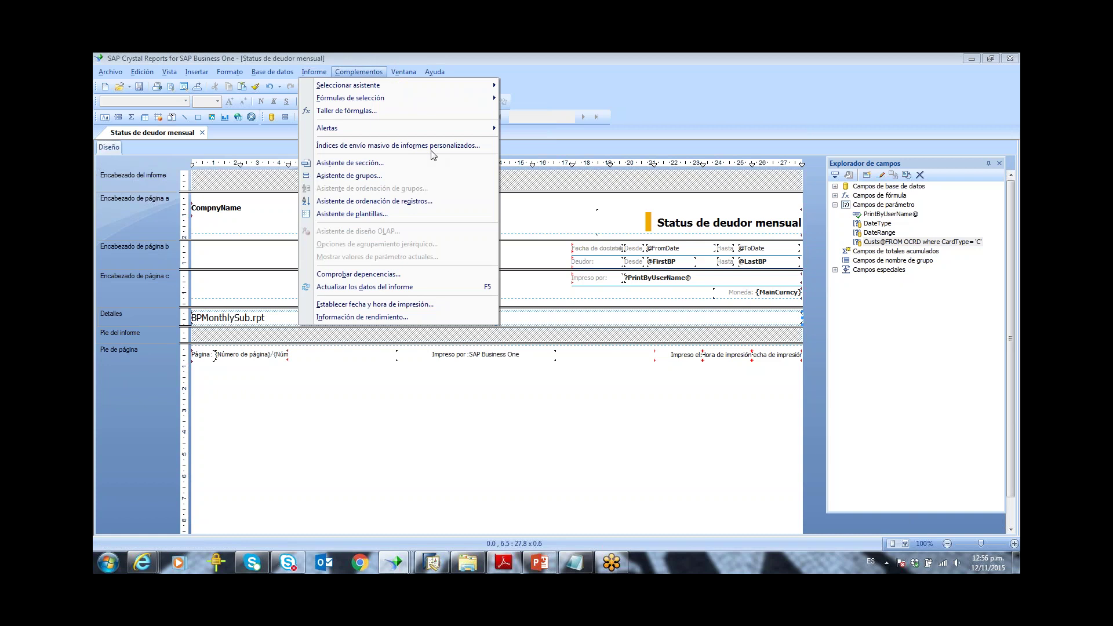
pyautogui.moveTo(359, 72)
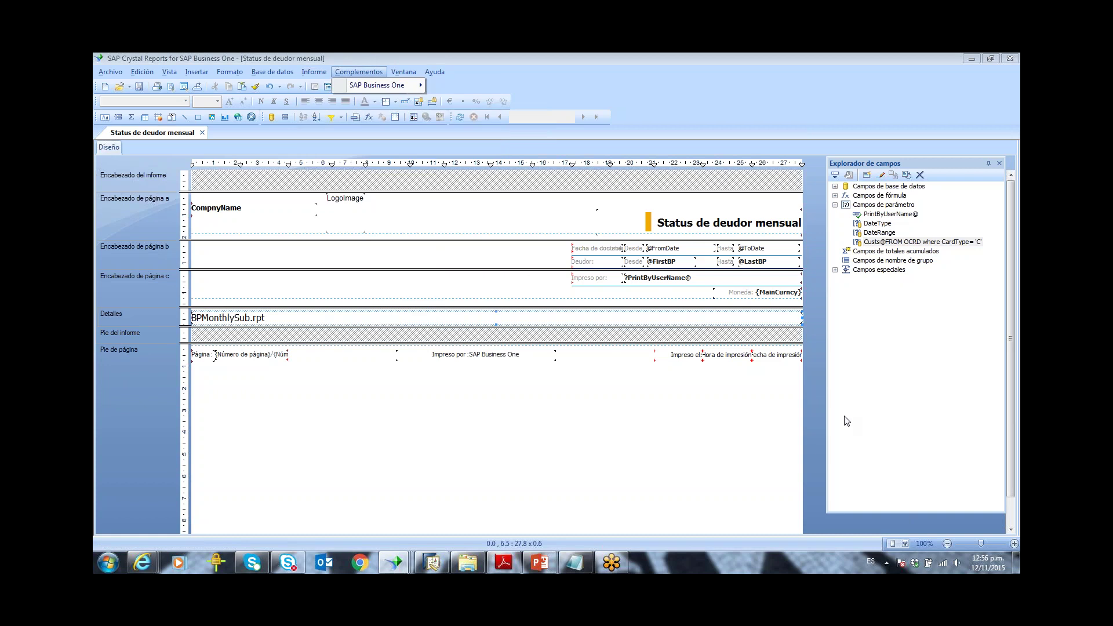
pyautogui.click(851, 461)
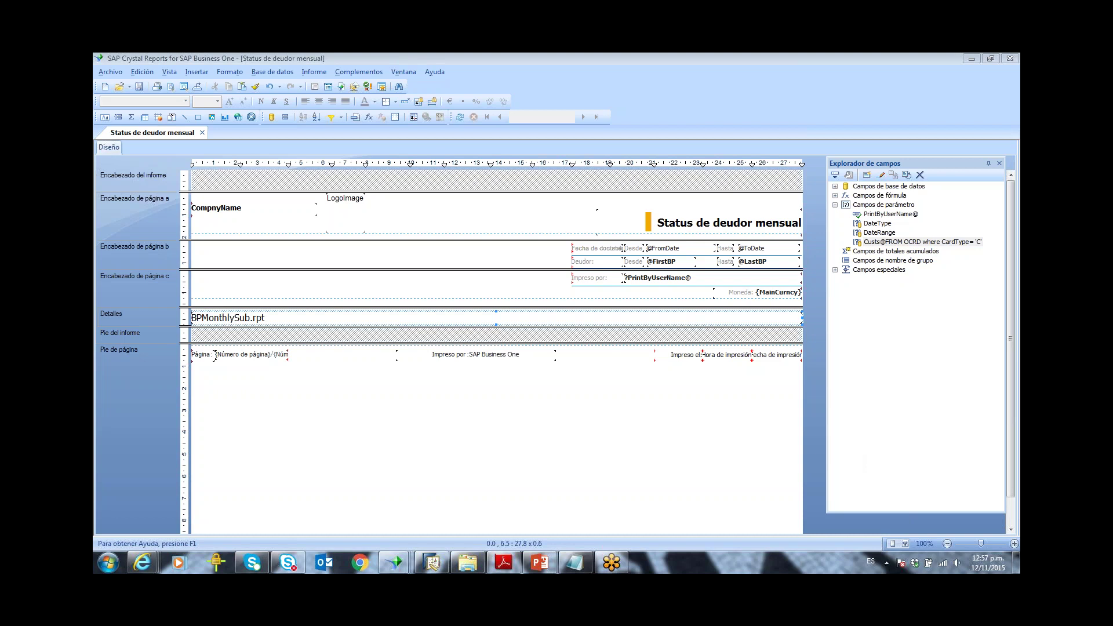
pyautogui.click(539, 562)
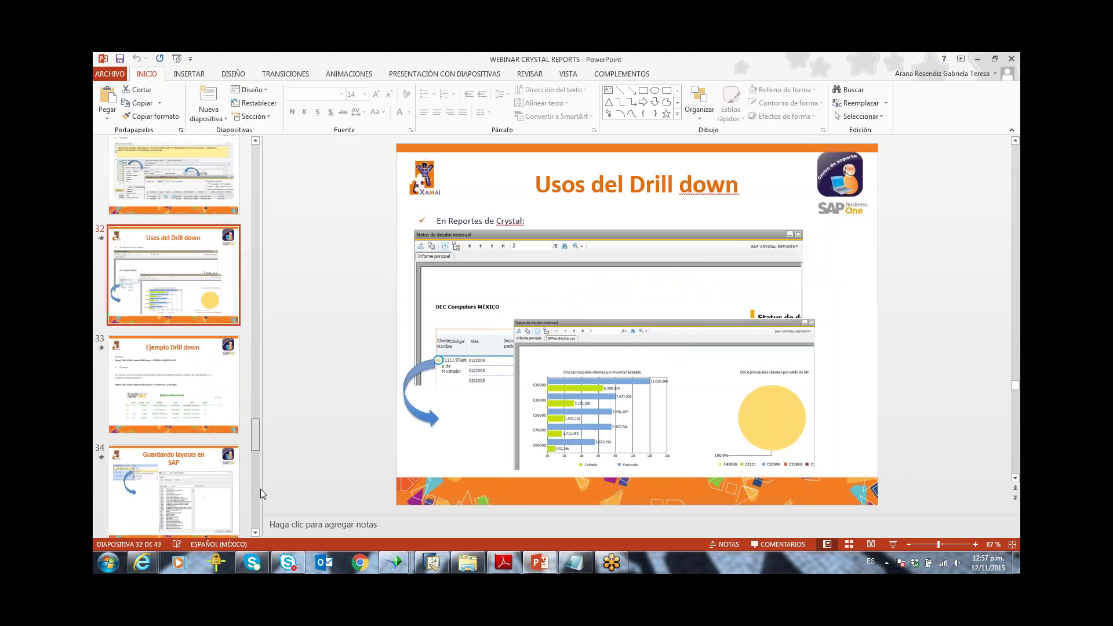